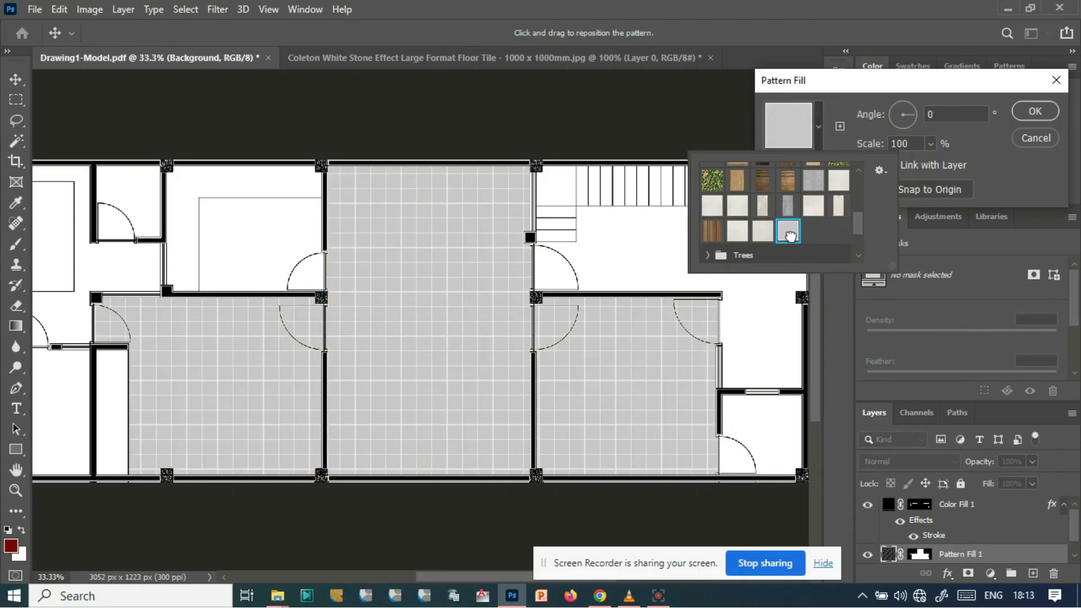
- Try several stone and tile patterns in the floor fill, finishing with the light grey grid tile
scroll(805, 238, "up", 1)
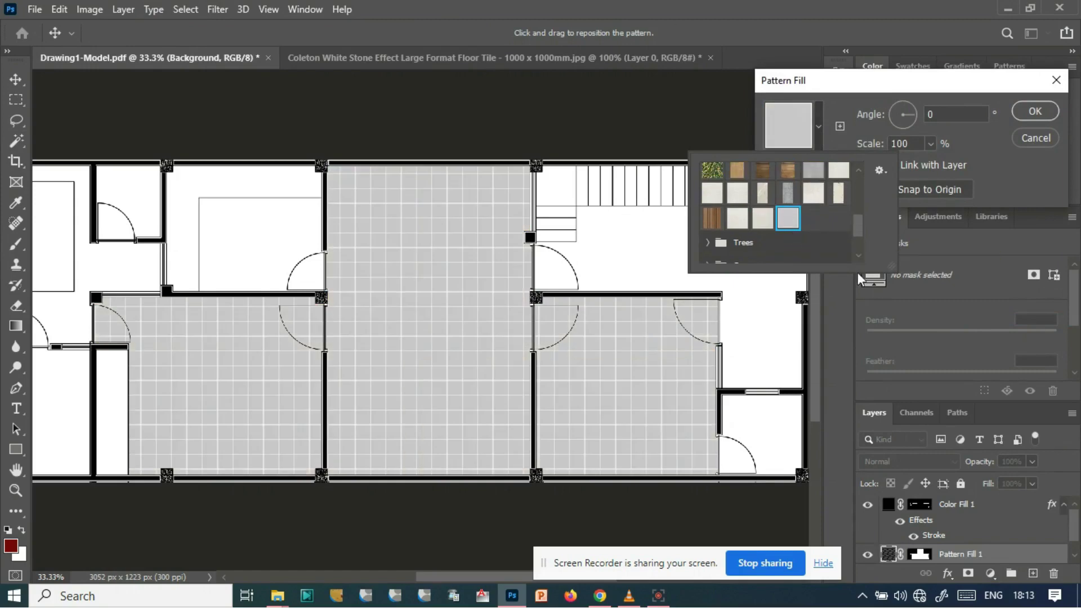
left_click(814, 192)
left_click(787, 218)
left_click(838, 192)
left_click(762, 218)
left_click(737, 218)
left_click(763, 218)
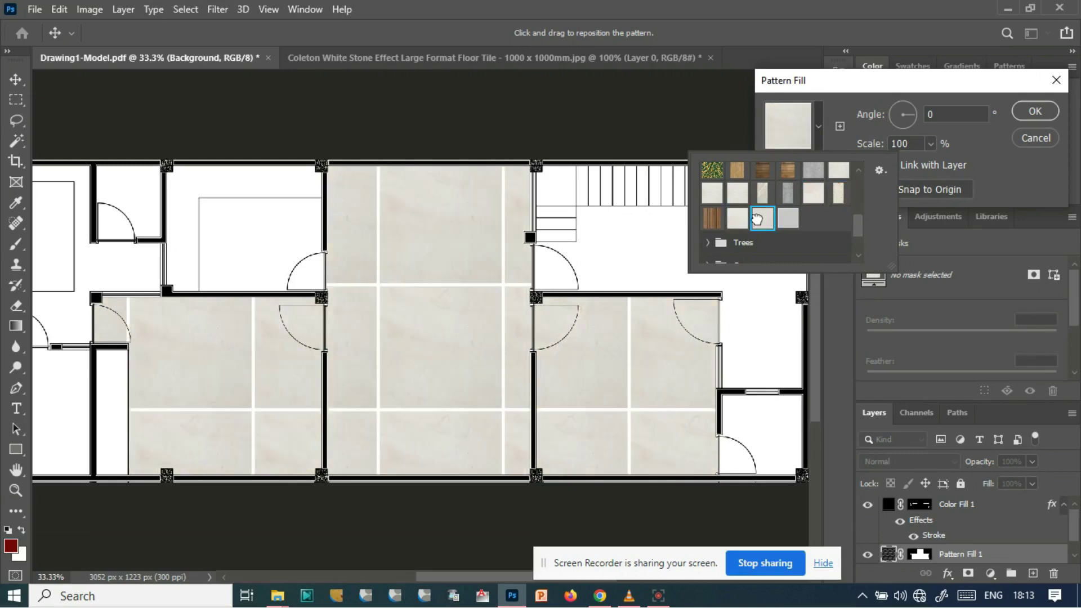
left_click(785, 219)
- Try the light grey tile pattern at scales of 120, 150 and 140 % and cancel the pattern fill
left_click(870, 149)
type("120")
left_click(881, 145)
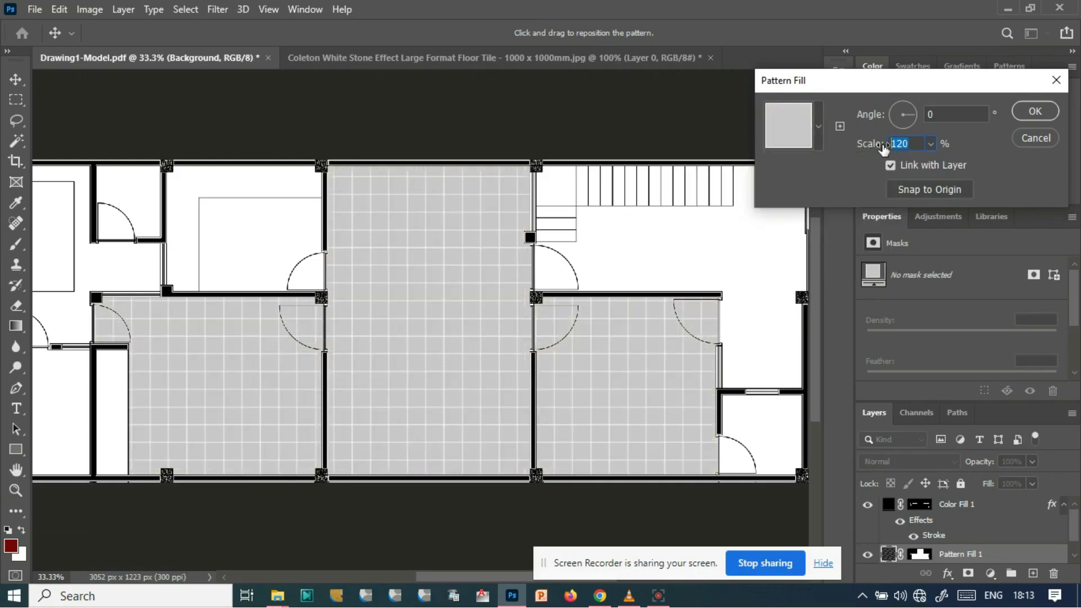
type("150")
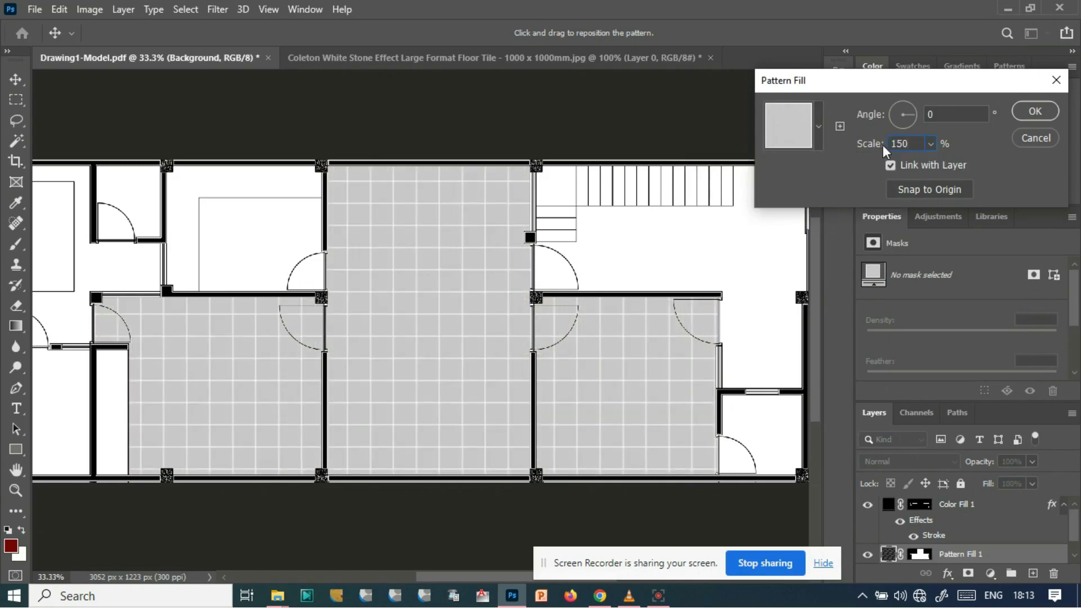
left_click_drag(909, 144, 899, 144)
type("140")
left_click(1034, 141)
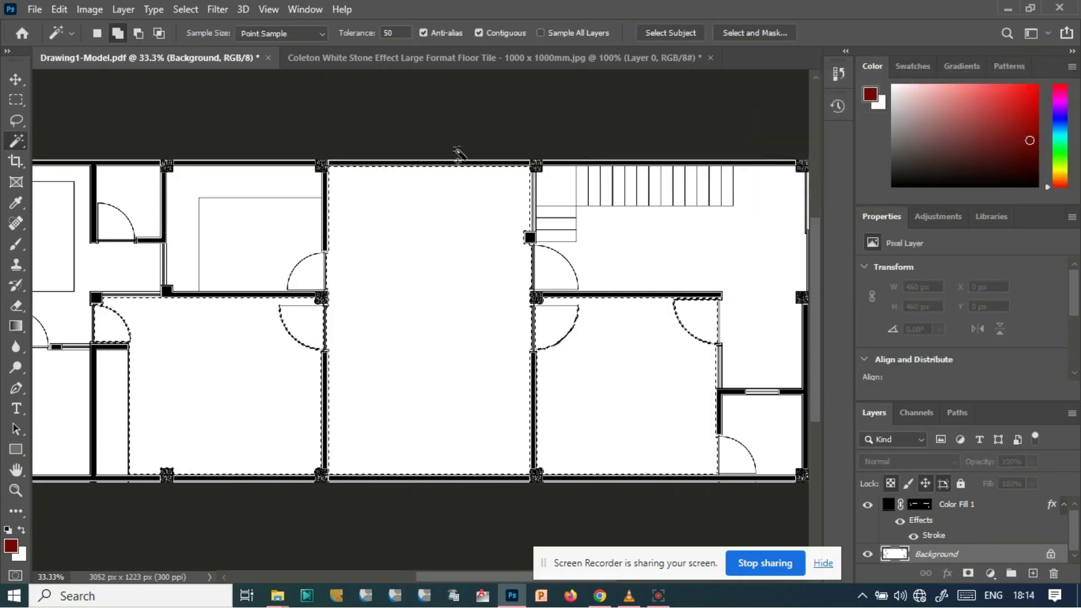
- Switch to File Explorer and preview the texture images one by one to compare possible floor materials
mouse_move(277, 595)
left_click(365, 544)
double_click(872, 131)
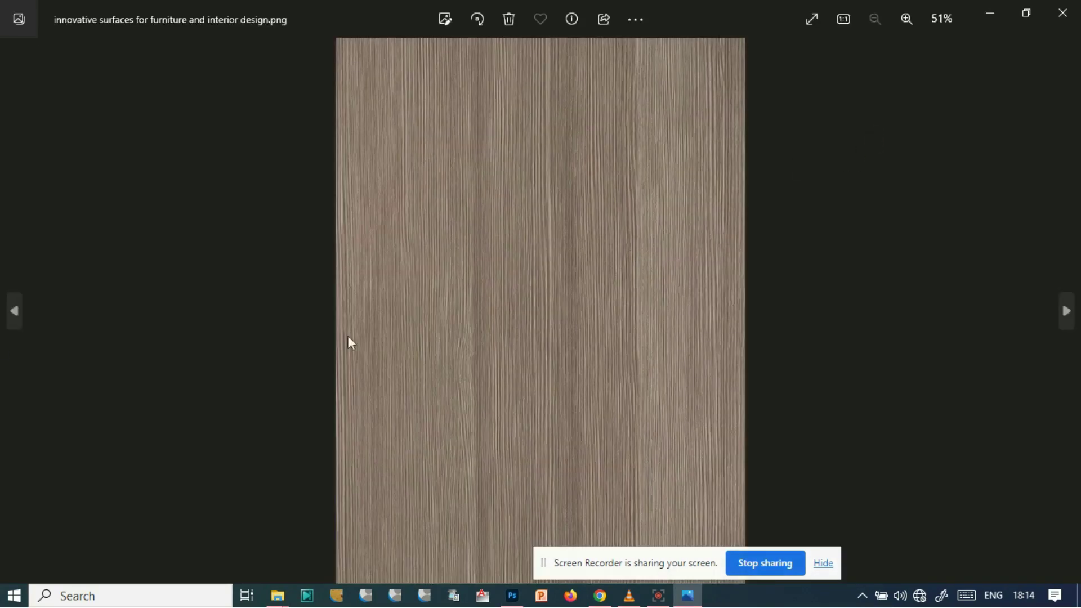
left_click(15, 324)
left_click(15, 324)
left_click(16, 313)
left_click(15, 313)
left_click(15, 313)
left_click(15, 313)
left_click(1063, 13)
double_click(263, 123)
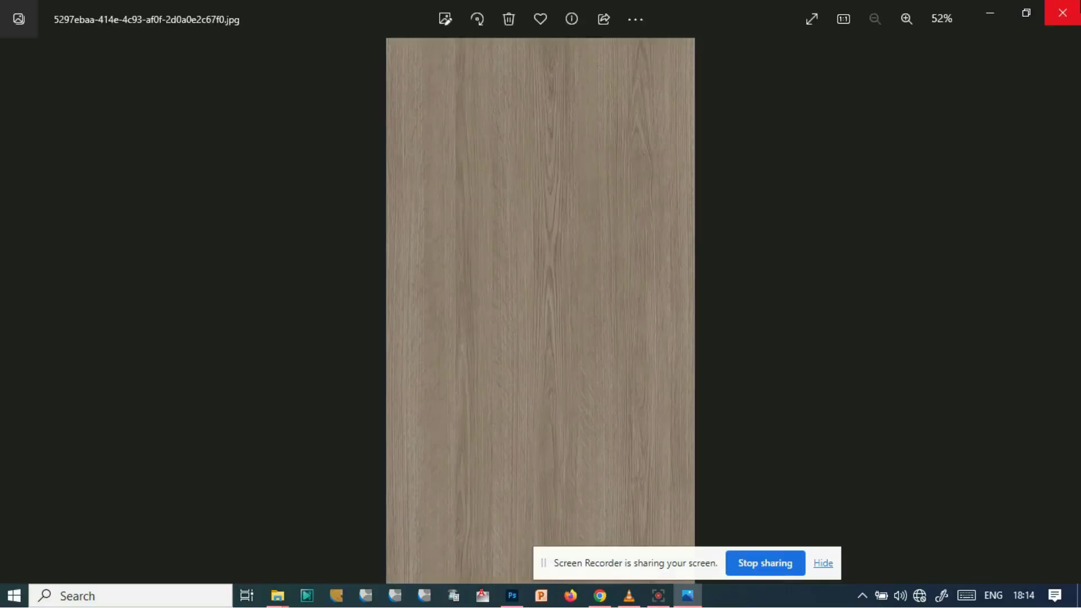
left_click(1066, 311)
left_click(1063, 12)
- Open the light wood texture PNG as a separate Photoshop document and define the whole image as a pattern
left_click_drag(342, 140, 760, 56)
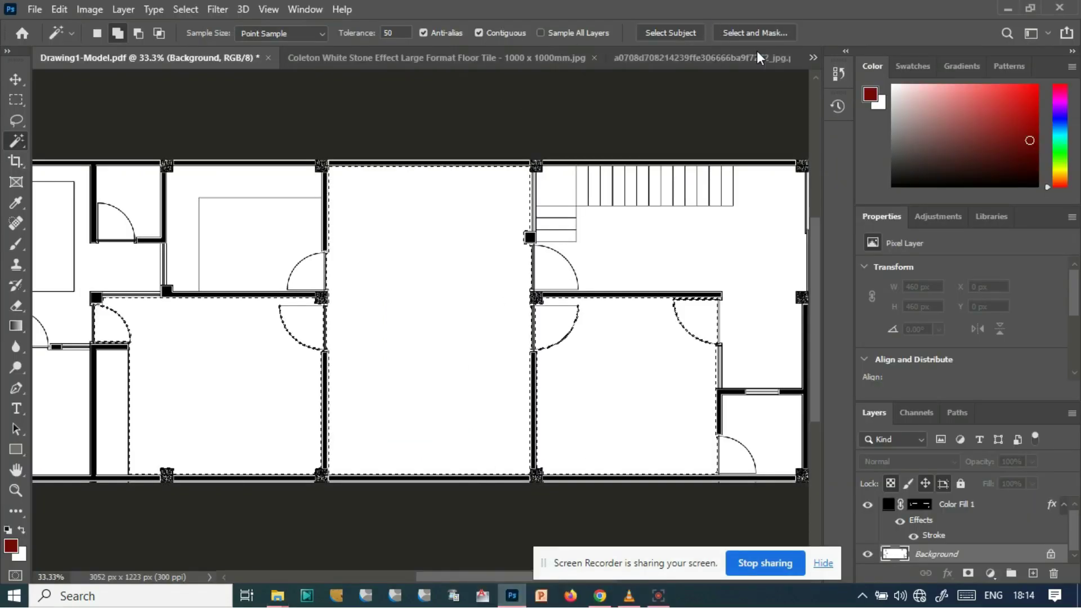
left_click(23, 103)
left_click_drag(369, 180, 554, 470)
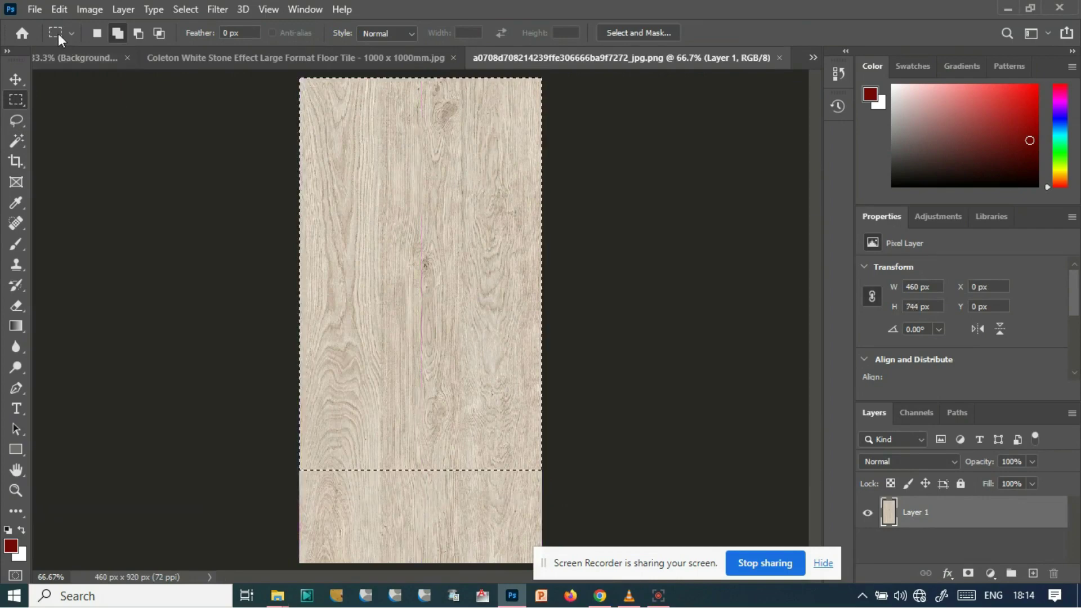
left_click(23, 80)
left_click(90, 9)
mouse_move(59, 9)
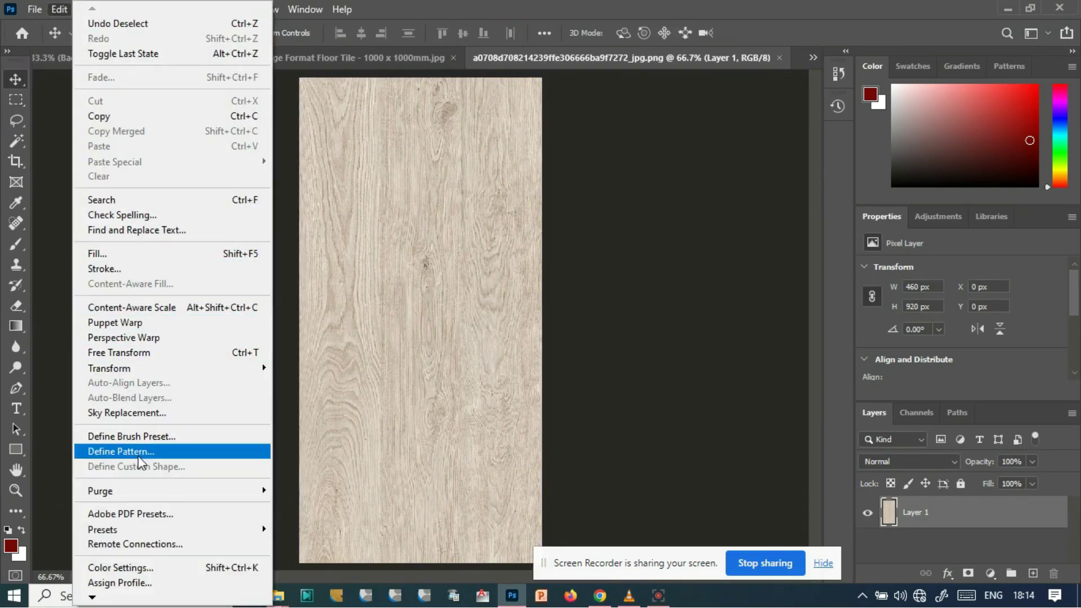
left_click(121, 451)
left_click(693, 188)
- Try a pattern fill on the selected rooms in Drawing1-Model using the light grey tile, and cancel it
left_click(85, 57)
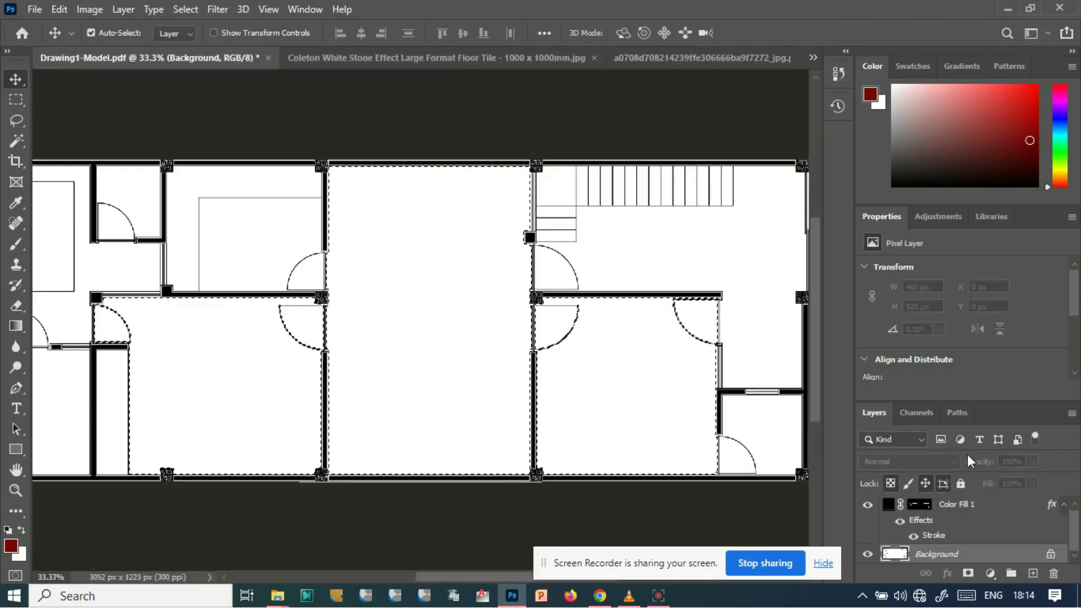
left_click(990, 573)
left_click(988, 323)
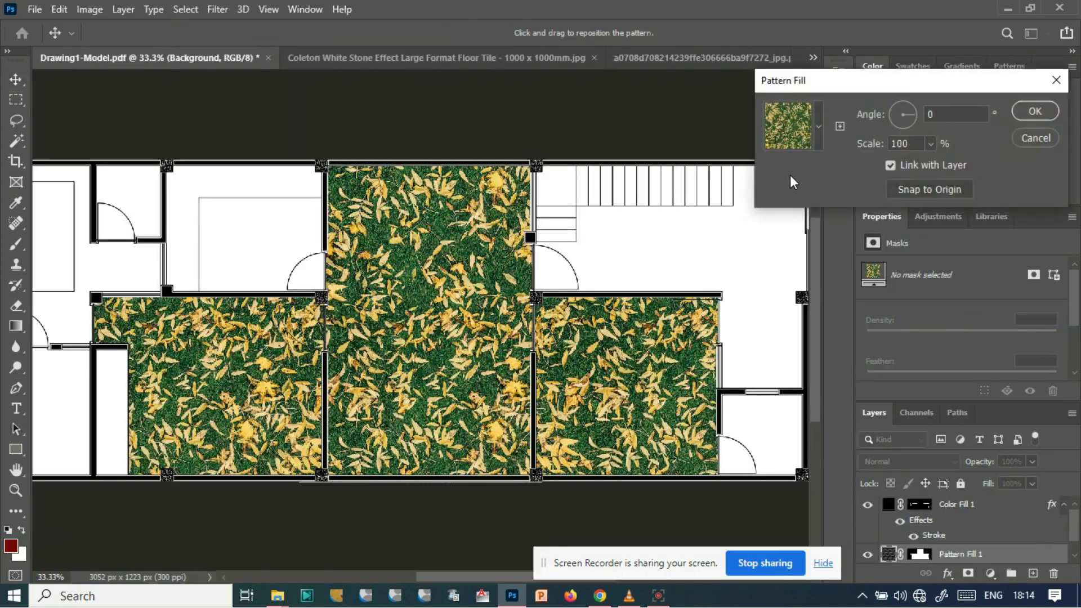
left_click(820, 127)
left_click(785, 194)
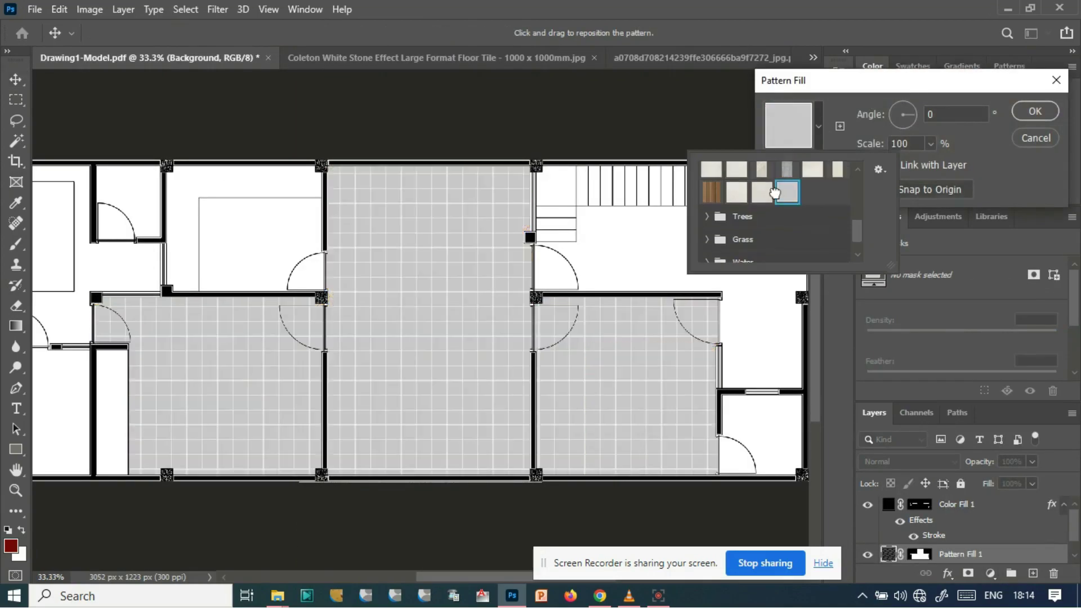
scroll(768, 200, "up", 4)
scroll(787, 204, "down", 1)
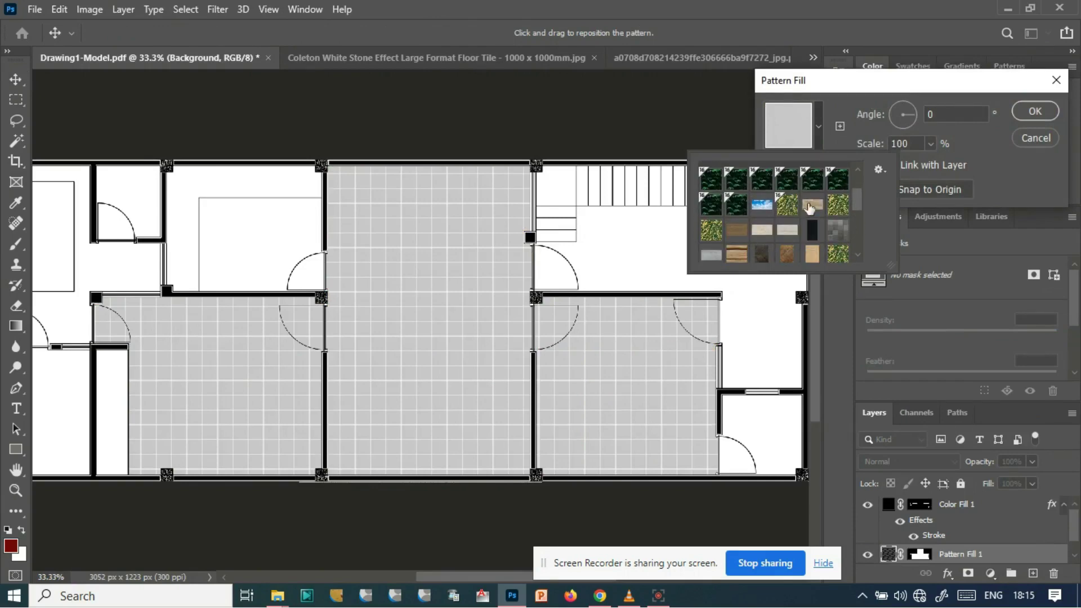
left_click(809, 202)
key("Escape")
key("Escape")
- Define the full light wood texture in the PNG document as a pattern again
left_click(627, 64)
left_click(84, 12)
mouse_move(59, 9)
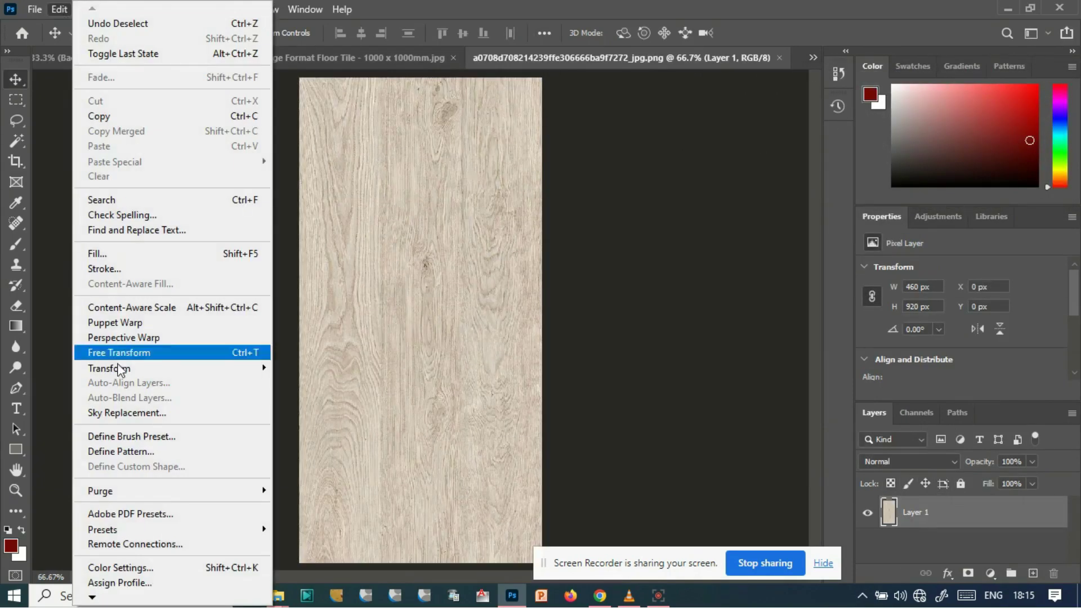
left_click(121, 451)
left_click(693, 183)
- Try a new pattern fill on the selected rooms in Drawing1-Model with the veined marble, grey tile and grey-beige marble patterns
left_click(101, 58)
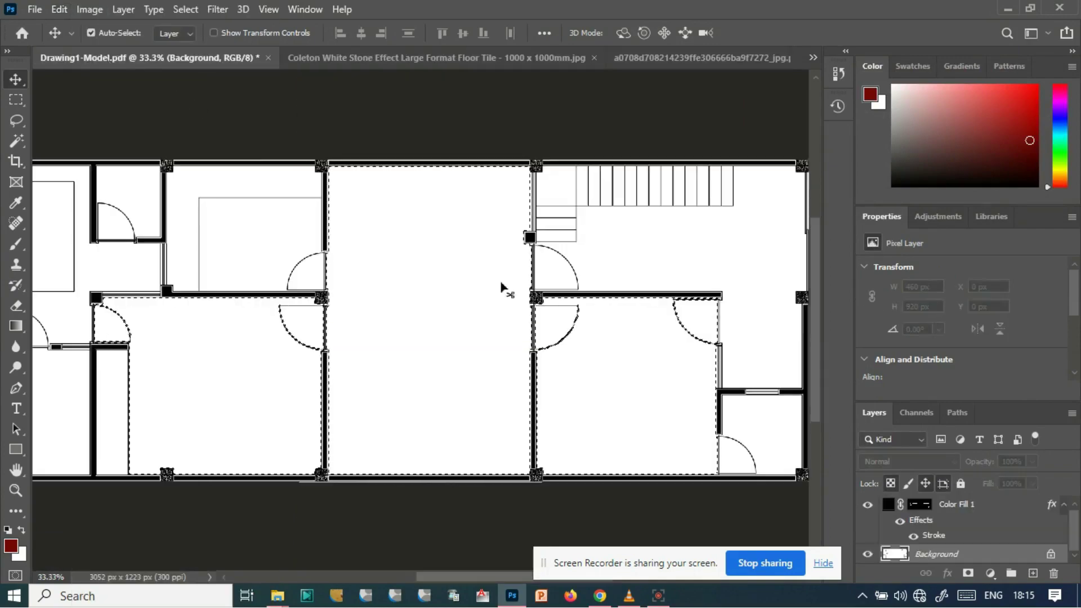
left_click(990, 573)
left_click(983, 325)
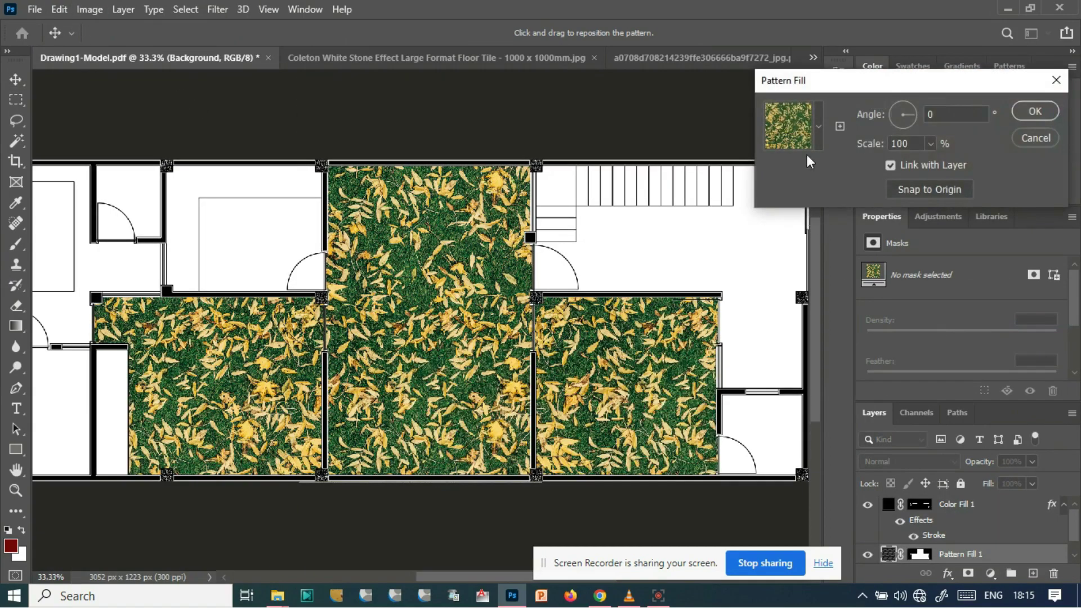
left_click(819, 126)
scroll(817, 187, "down", 1)
left_click(839, 219)
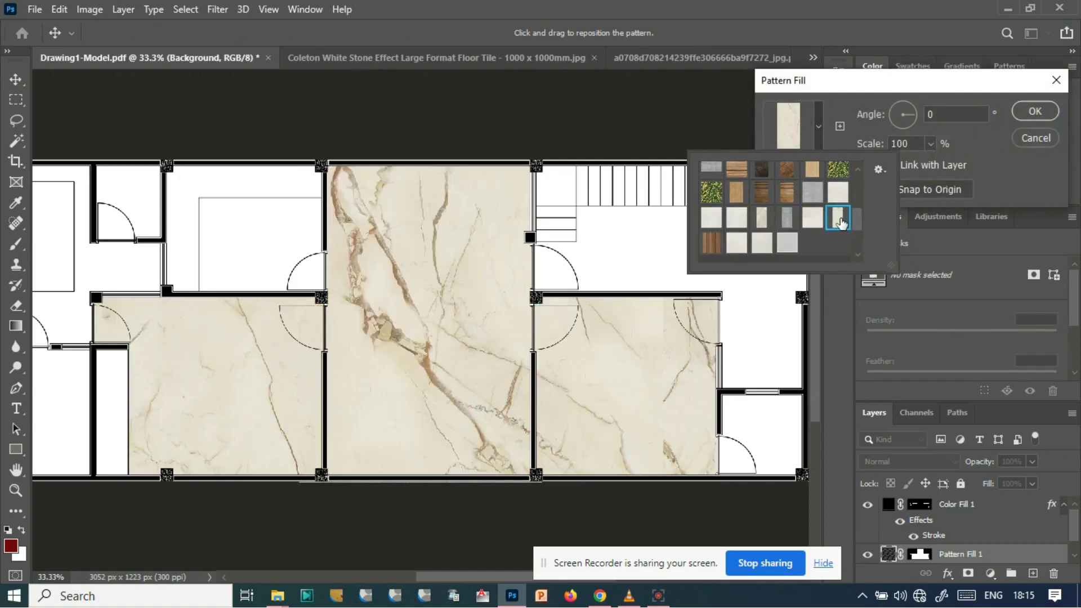
left_click(786, 242)
scroll(788, 243, "down", 1)
left_click(764, 200)
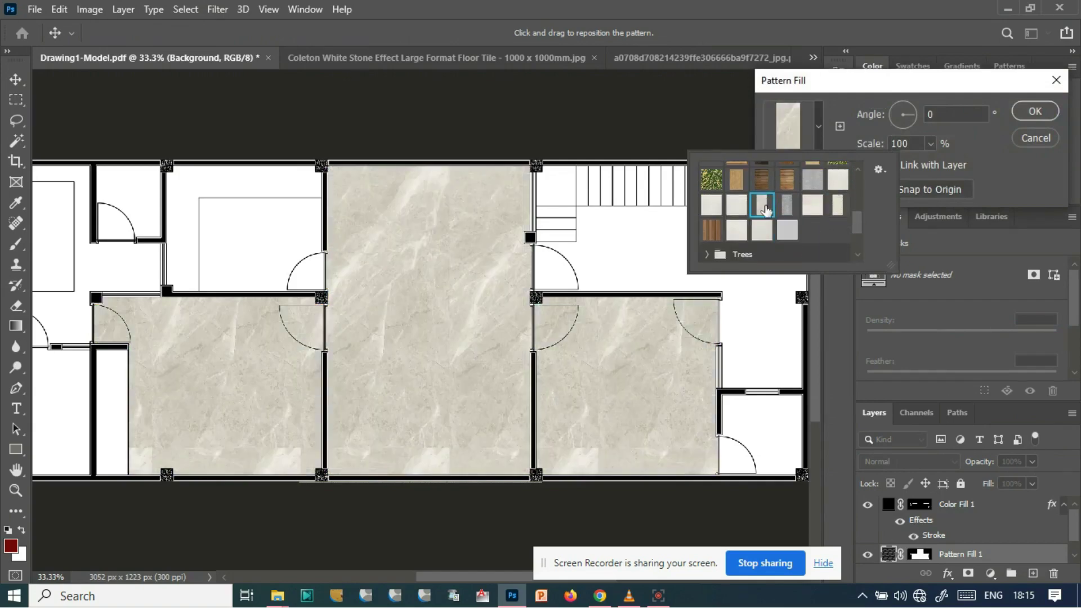
scroll(767, 207, "up", 2)
scroll(774, 230, "up", 1)
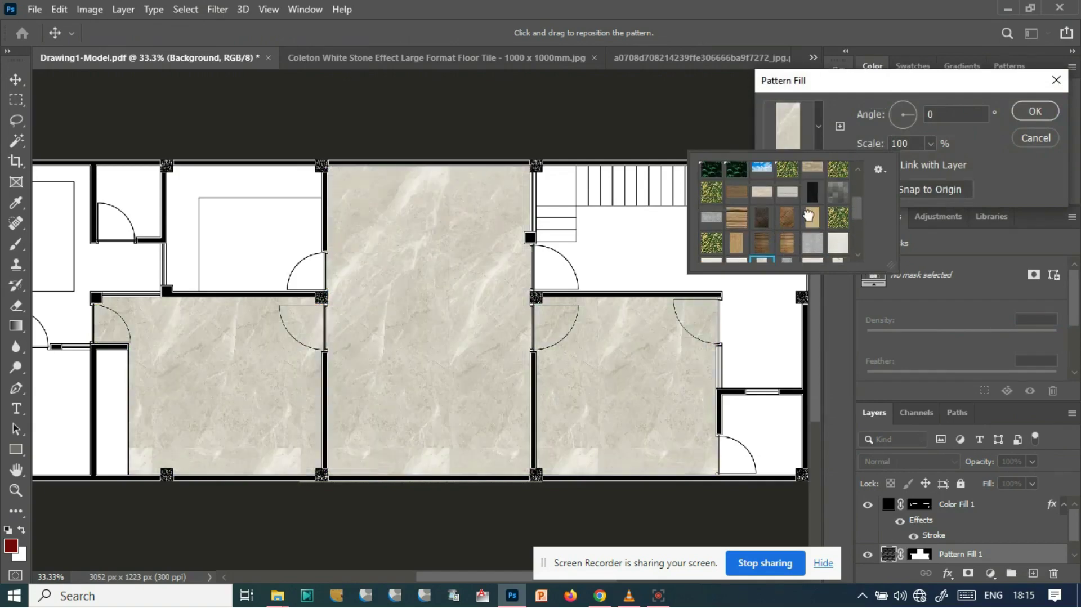
- Try the beige travertine, grey stone tile and grey-beige marble patterns in the floor fill and cancel it
left_click(809, 217)
scroll(809, 218, "up", 1)
left_click(814, 199)
scroll(763, 219, "down", 1)
left_click(763, 204)
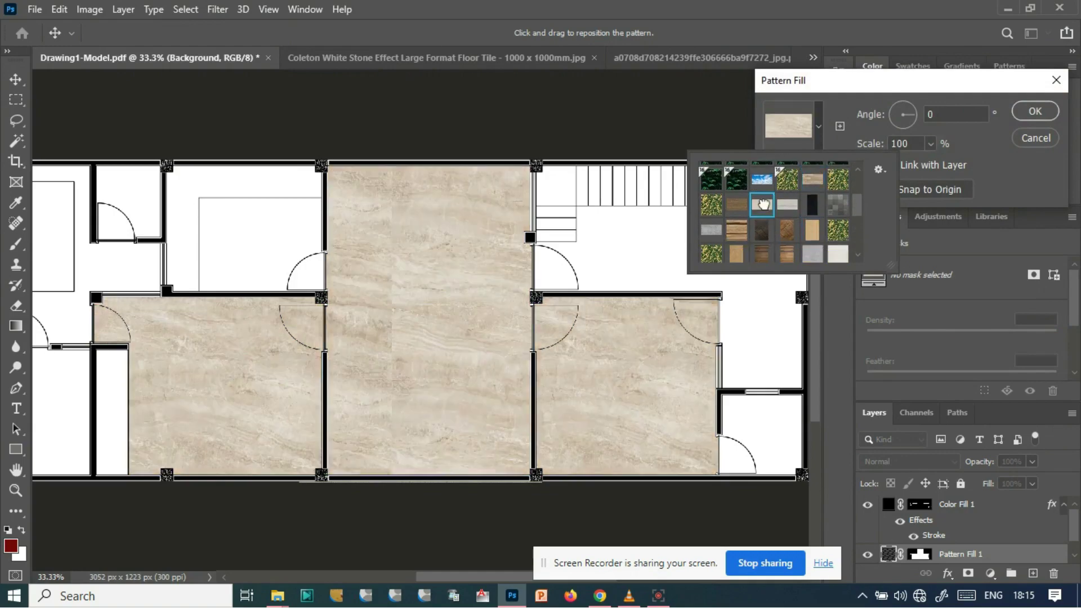
left_click(783, 206)
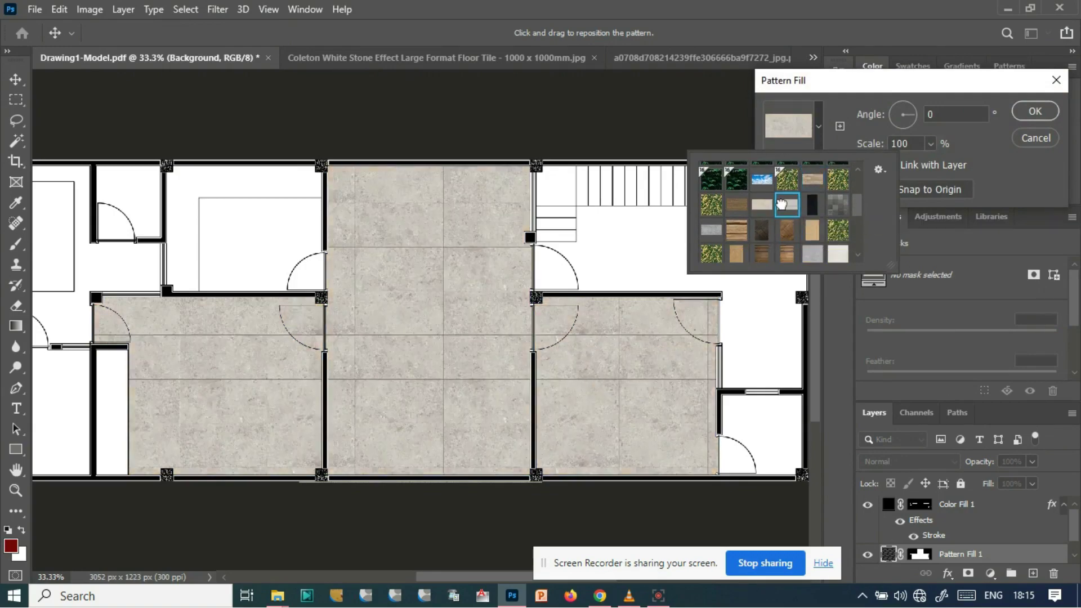
left_click(760, 206)
scroll(766, 220, "down", 3)
left_click(787, 192)
left_click(762, 194)
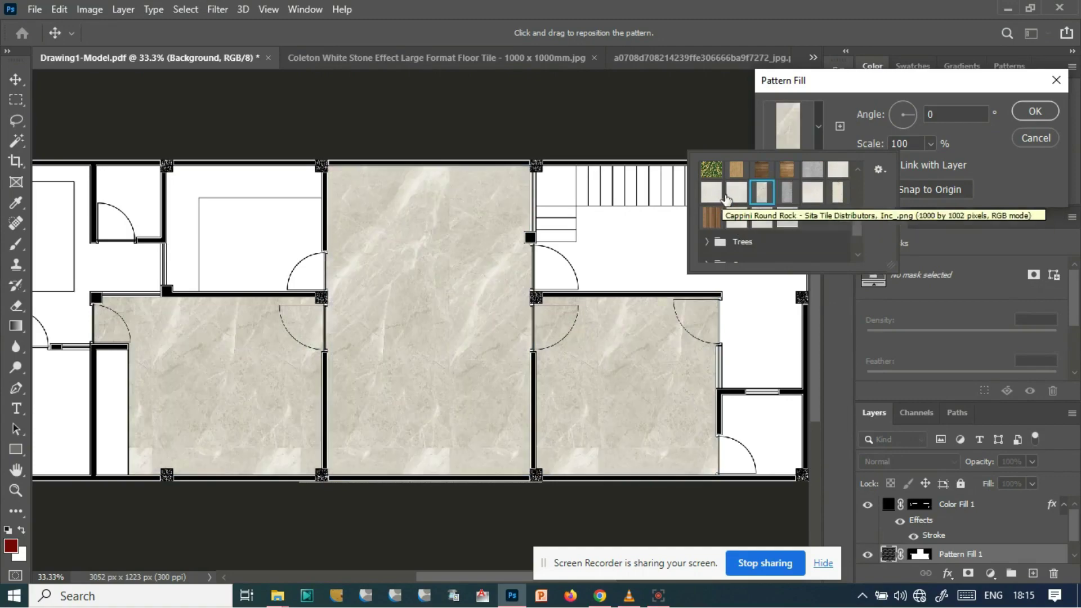
left_click(1036, 138)
- Start a pattern fill on the selected rooms and delete the beige tile pattern next to the light grey tile preset
left_click(707, 57)
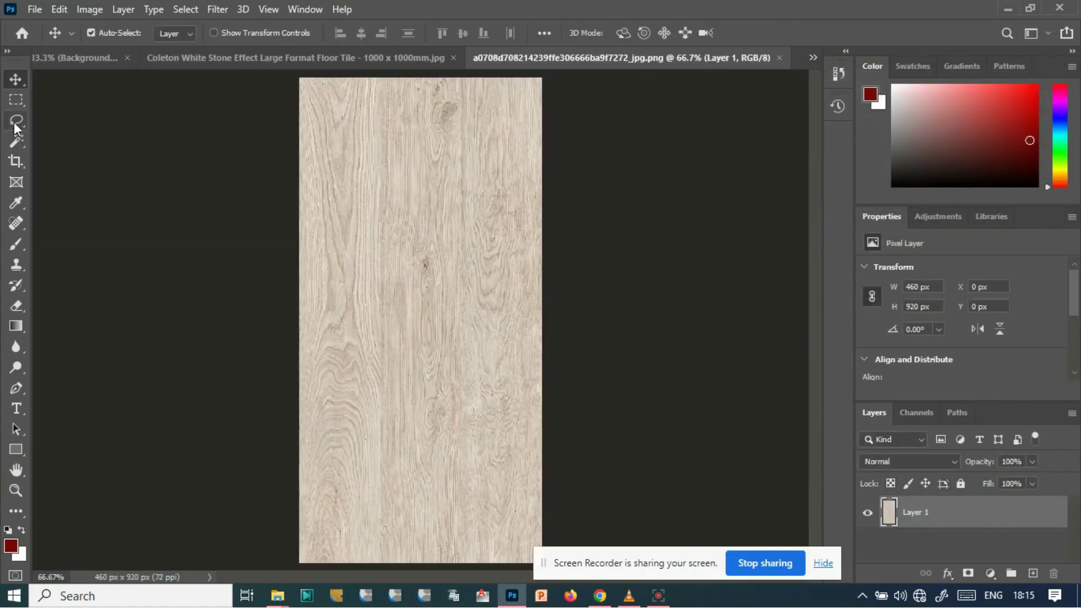
left_click(97, 54)
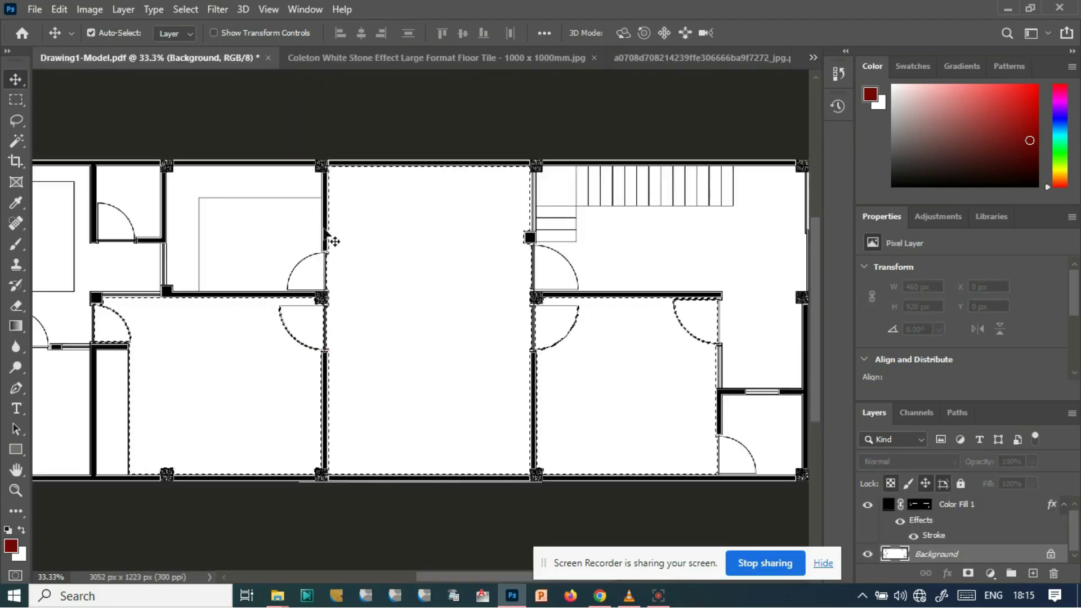
left_click(991, 573)
left_click(991, 320)
left_click(818, 127)
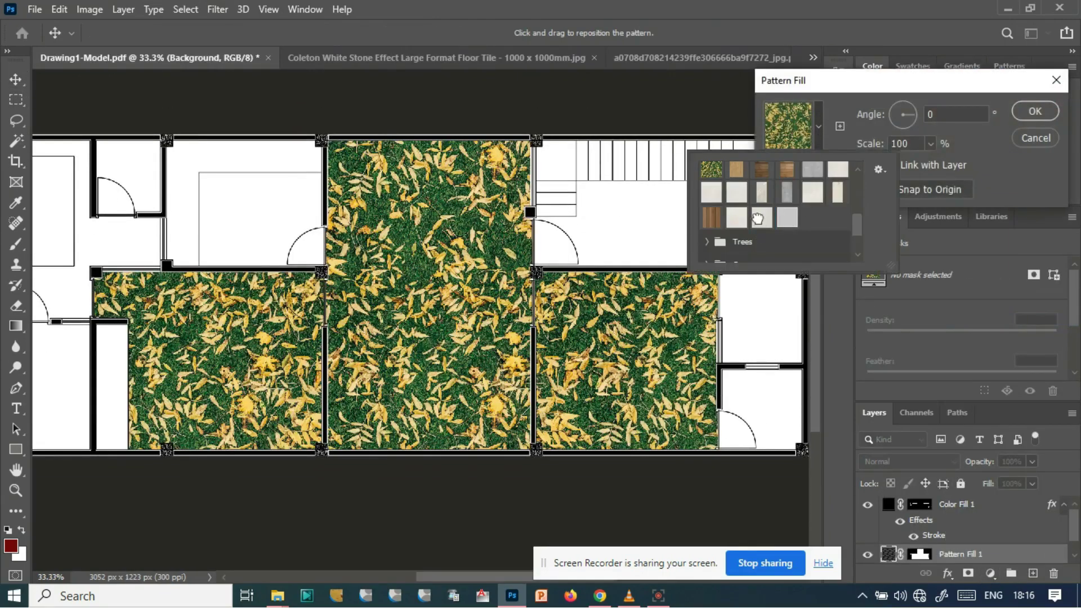
right_click(761, 217)
left_click(787, 285)
left_click(506, 234)
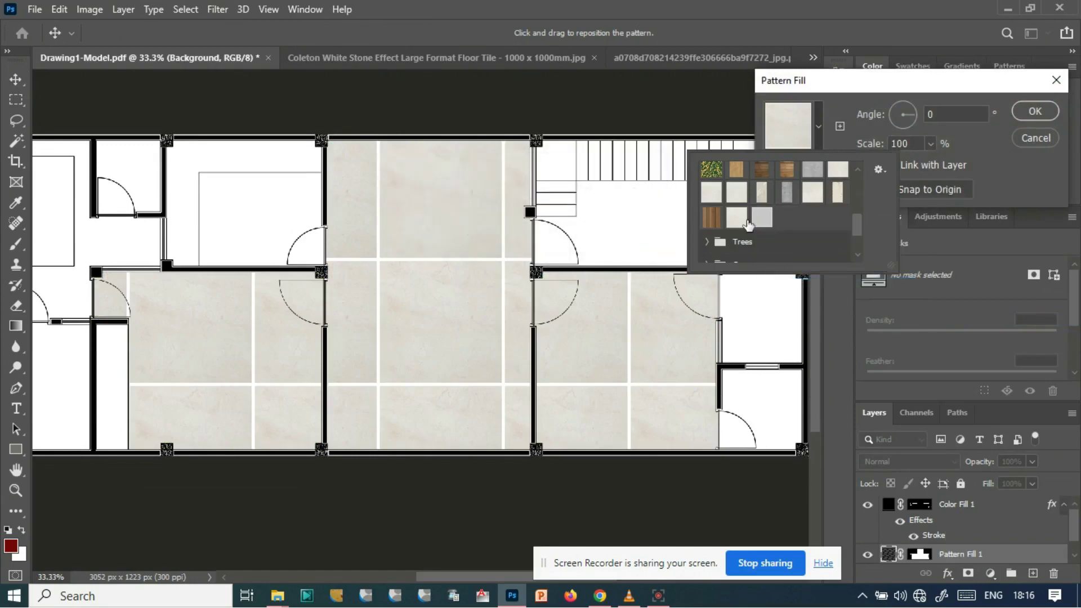
- Delete the remaining cream tile pattern with white joints and the brown-veined marble pattern from the presets
right_click(736, 217)
left_click(757, 282)
left_click(513, 238)
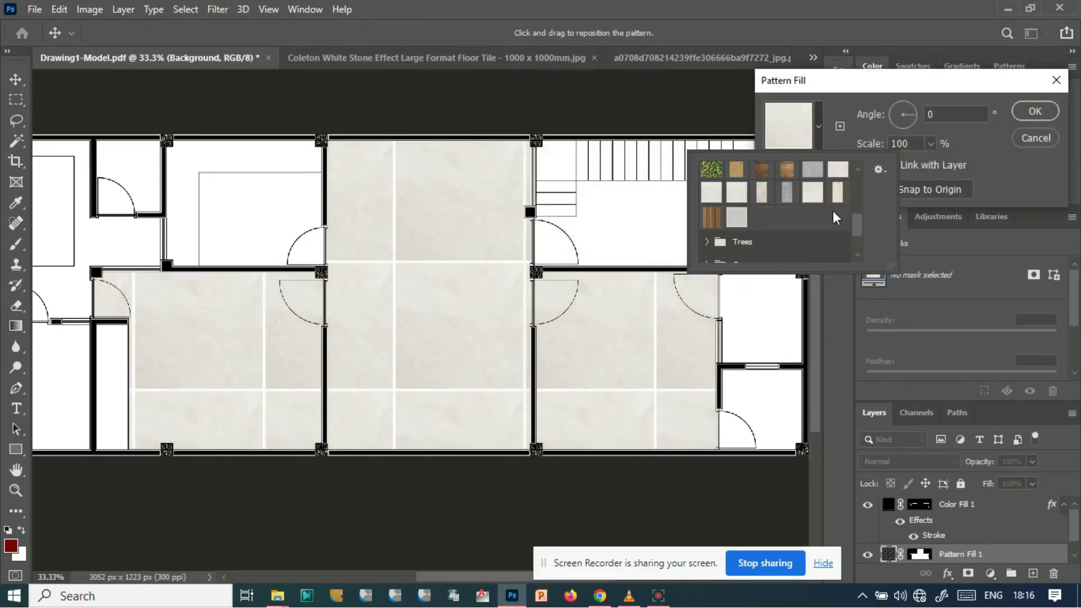
right_click(838, 192)
left_click(844, 254)
left_click(506, 232)
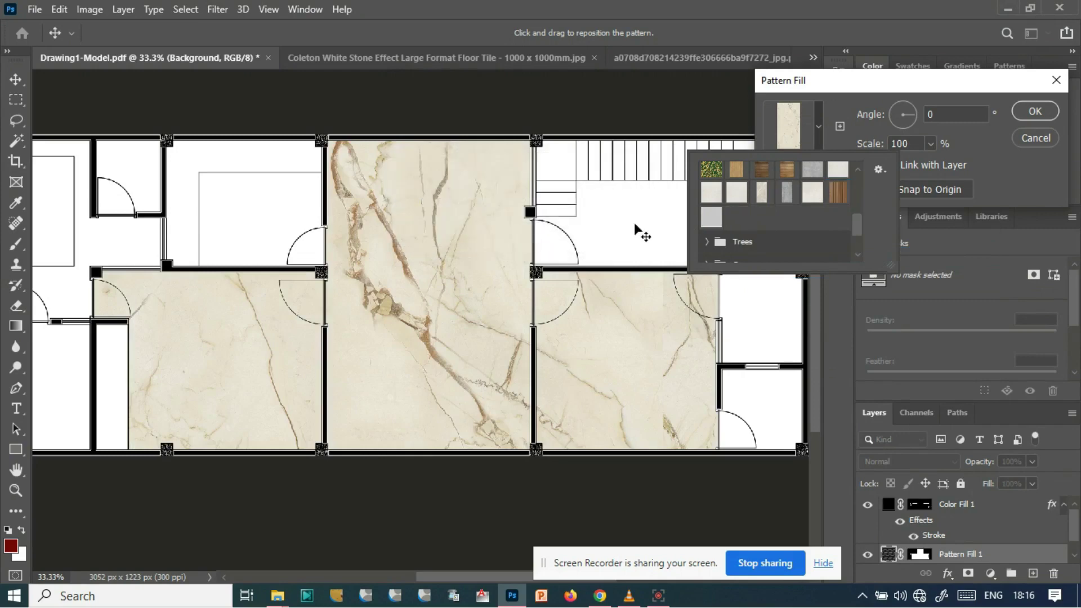
- Delete the applied veined marble fill layer and reselect the connected floor areas with the Magic Wand
left_click(1035, 112)
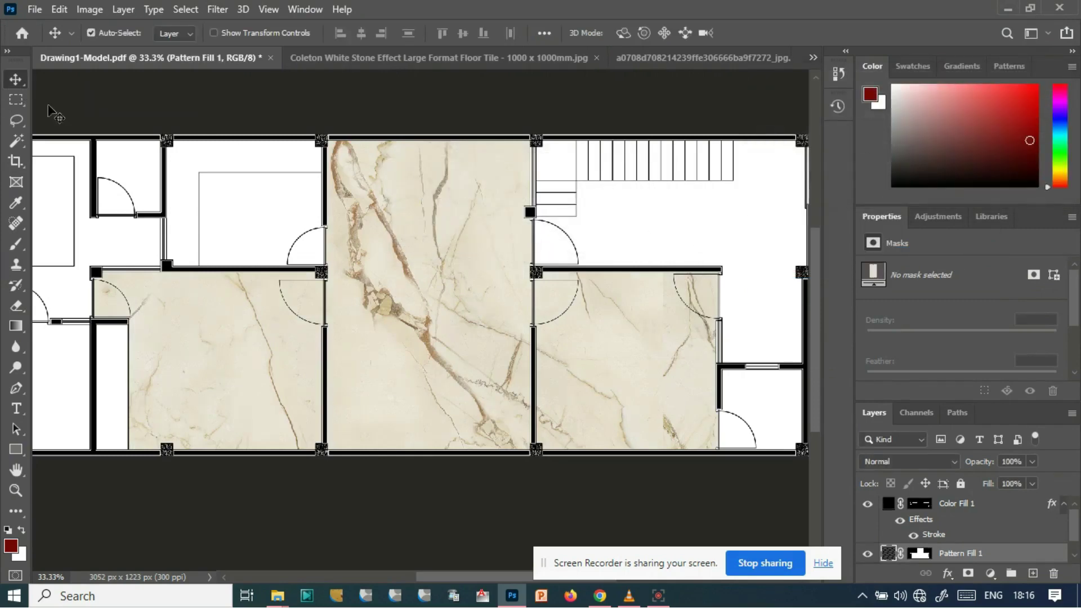
key("Delete")
key("w")
left_click(558, 299)
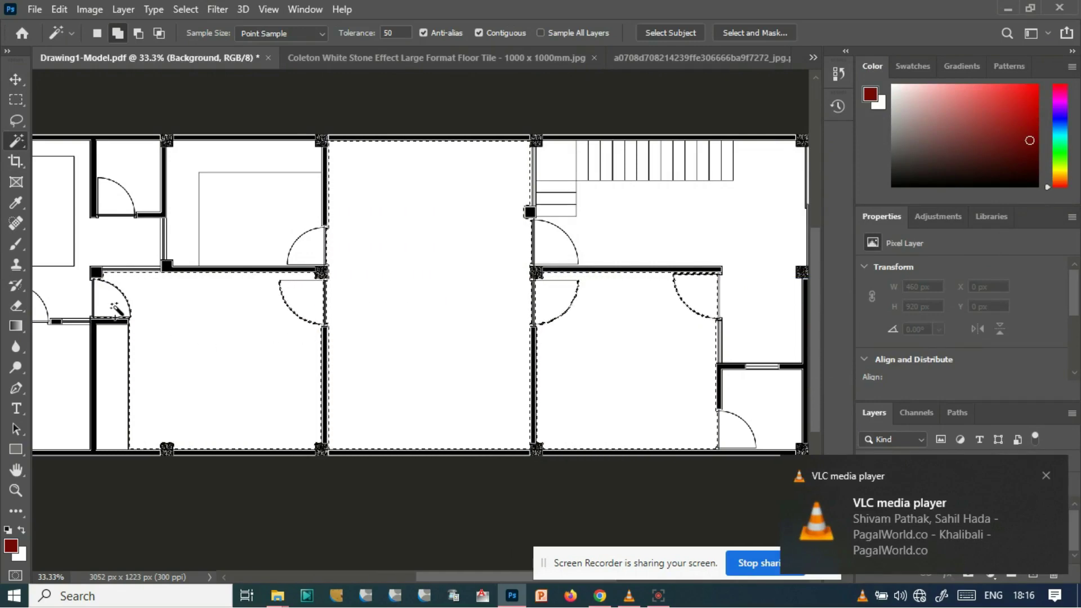
- Select the entire light wood texture in the PNG document with a rectangular marquee and define it as a pattern
left_click(692, 58)
key("m")
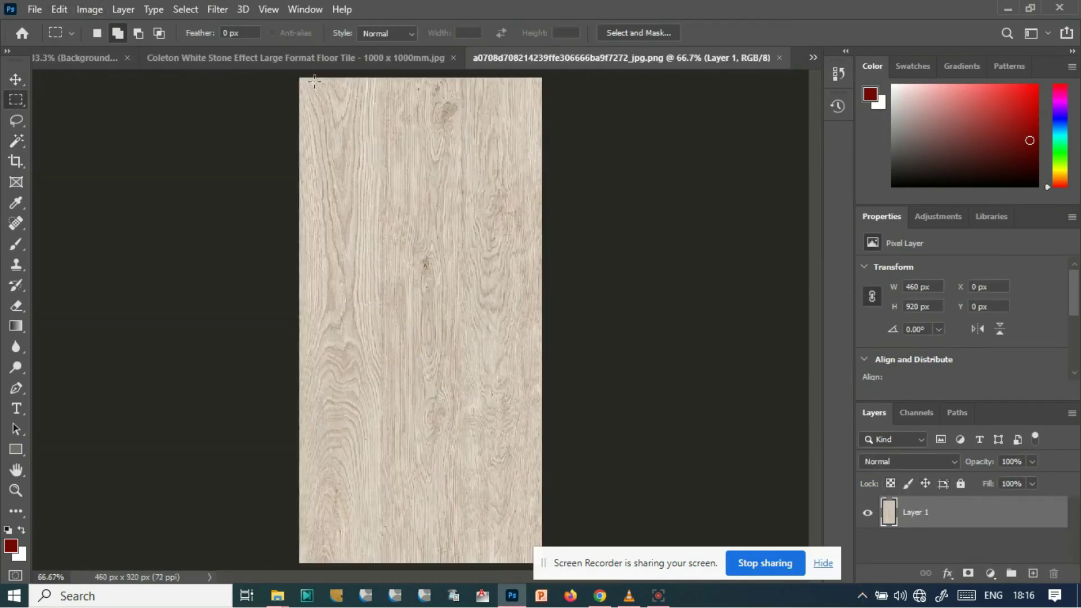
left_click_drag(388, 230, 542, 563)
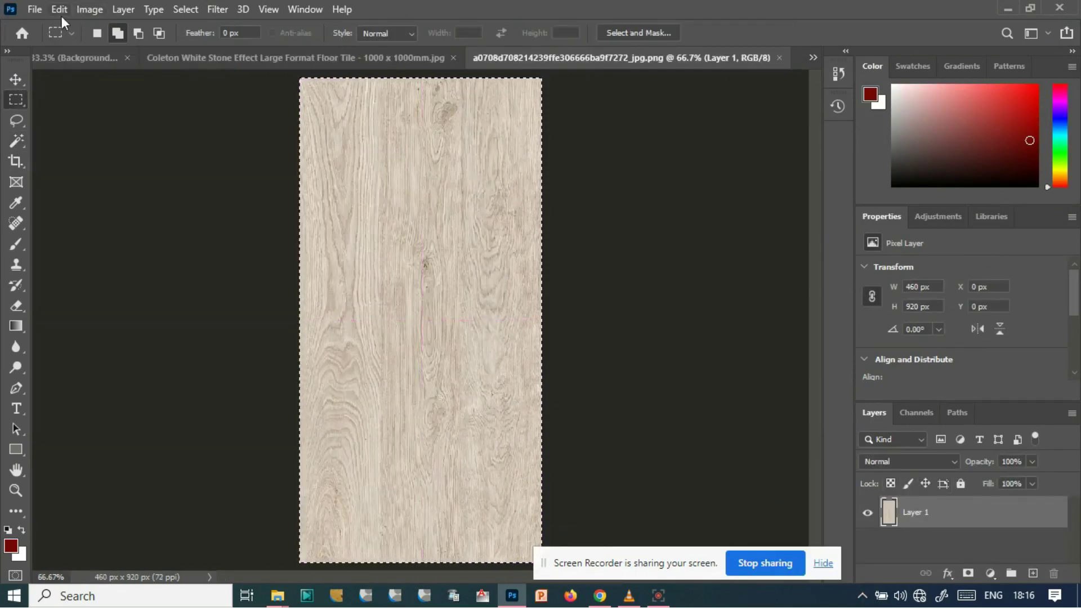
left_click(59, 9)
left_click(129, 451)
left_click(698, 181)
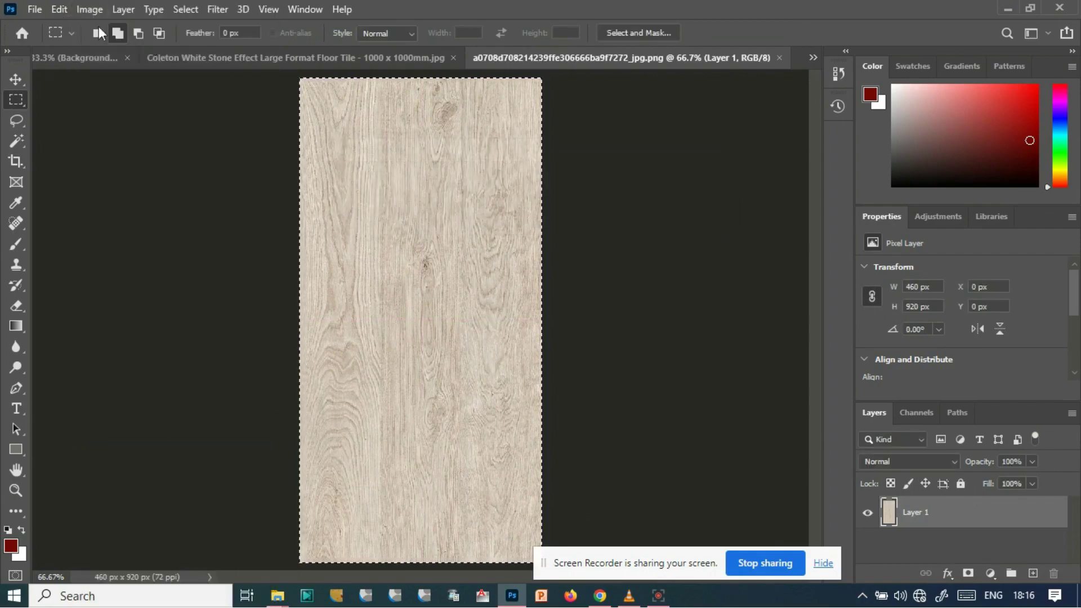
left_click(79, 58)
left_click(990, 573)
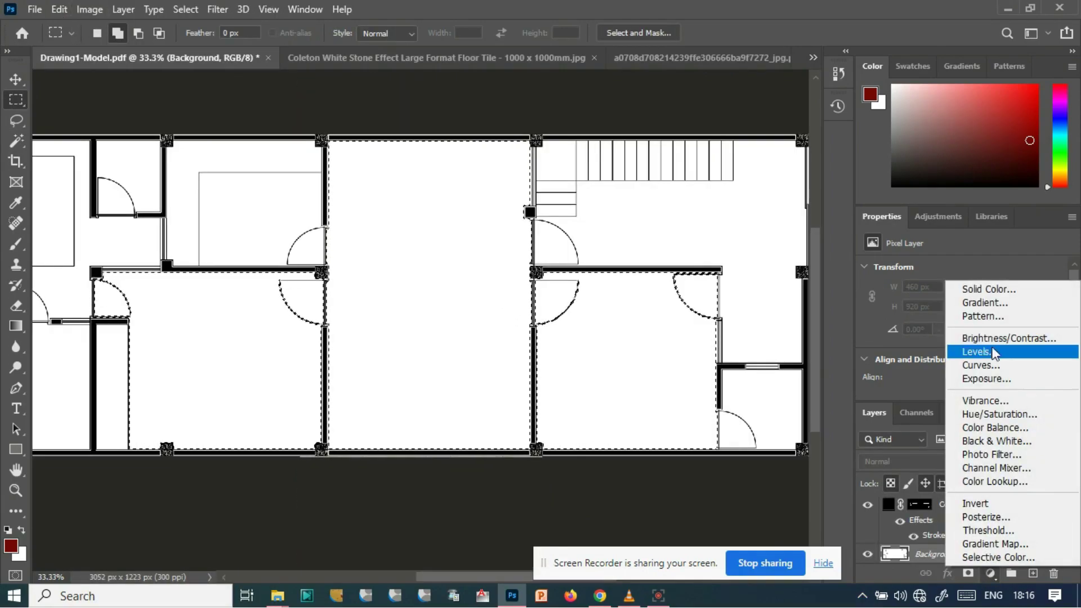
left_click(979, 313)
left_click(819, 126)
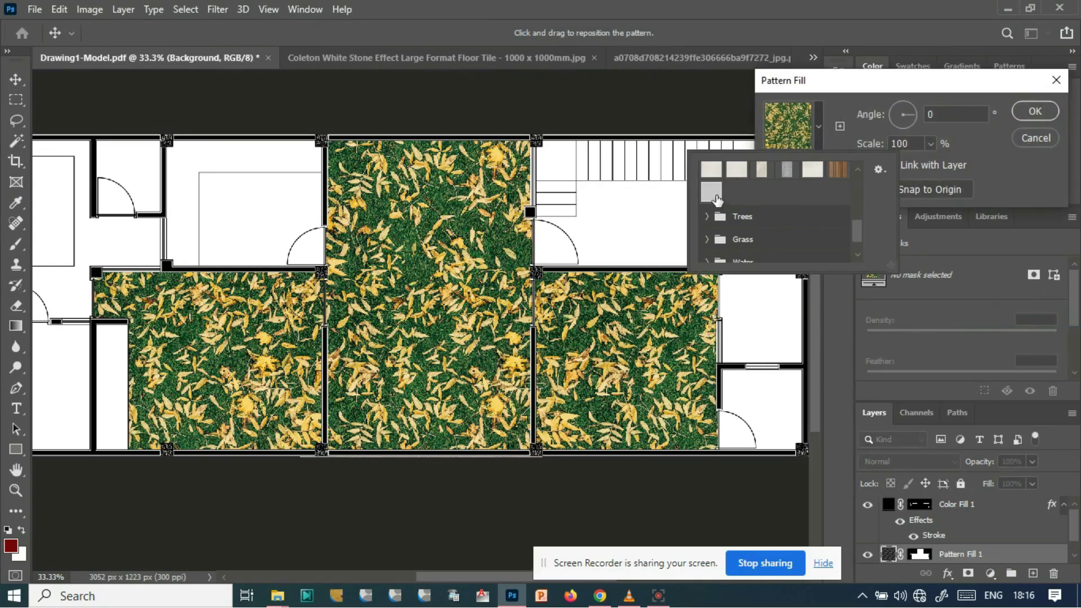
left_click(715, 196)
scroll(716, 196, "up", 1)
left_click(761, 196)
scroll(856, 200, "up", 2)
left_click(838, 205)
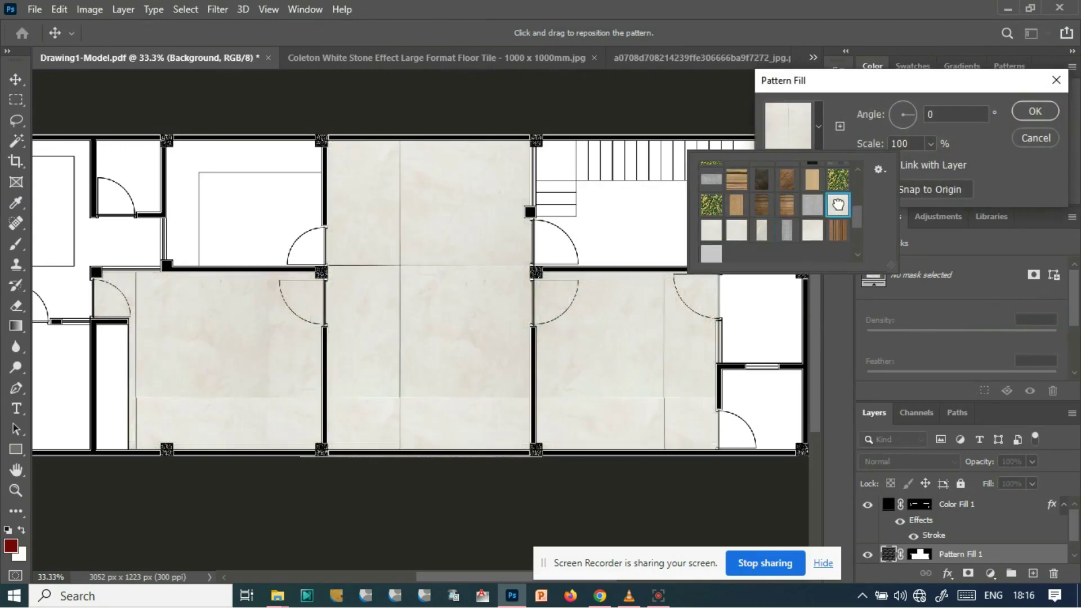
scroll(837, 204, "up", 4)
scroll(838, 211, "down", 1)
left_click(792, 242)
left_click(761, 242)
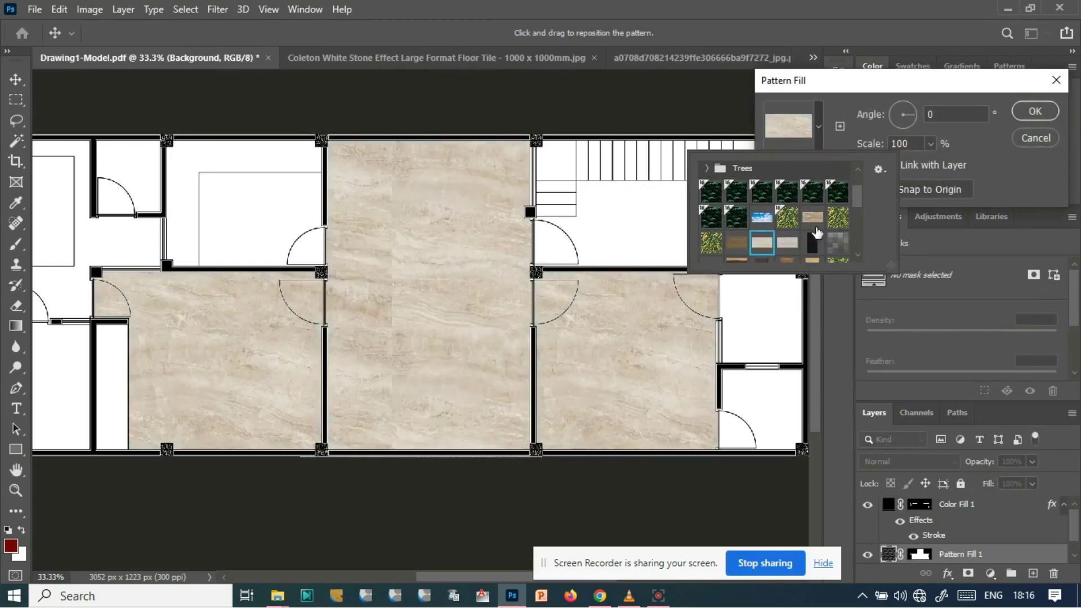
left_click(812, 219)
left_click(736, 243)
scroll(738, 244, "up", 1)
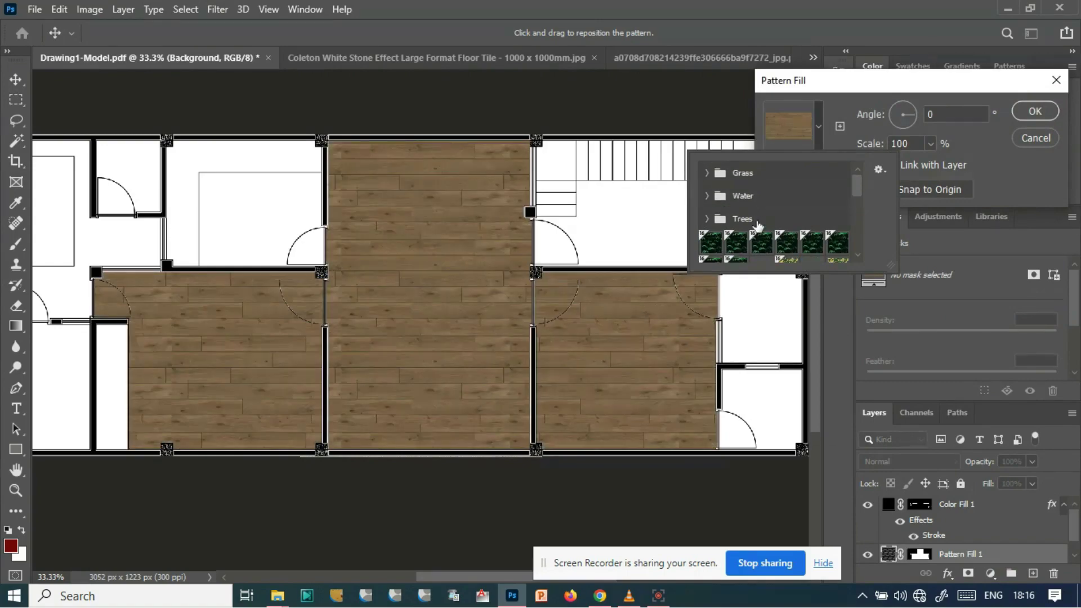
scroll(757, 225, "down", 3)
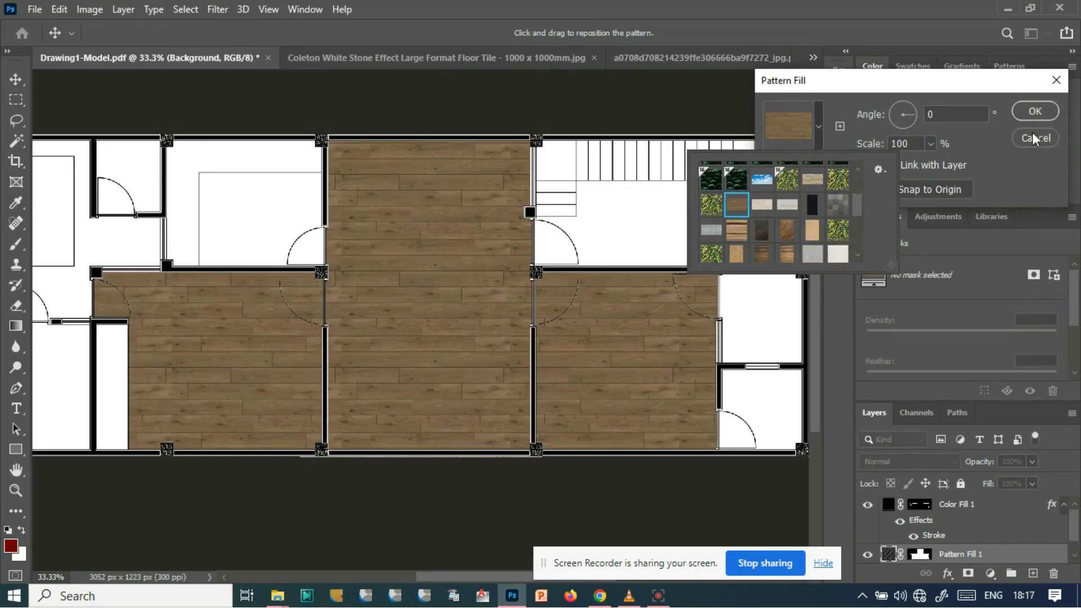
left_click(1033, 137)
- Define the selected light wood texture in the PNG document as a brush preset under its file name
left_click(701, 59)
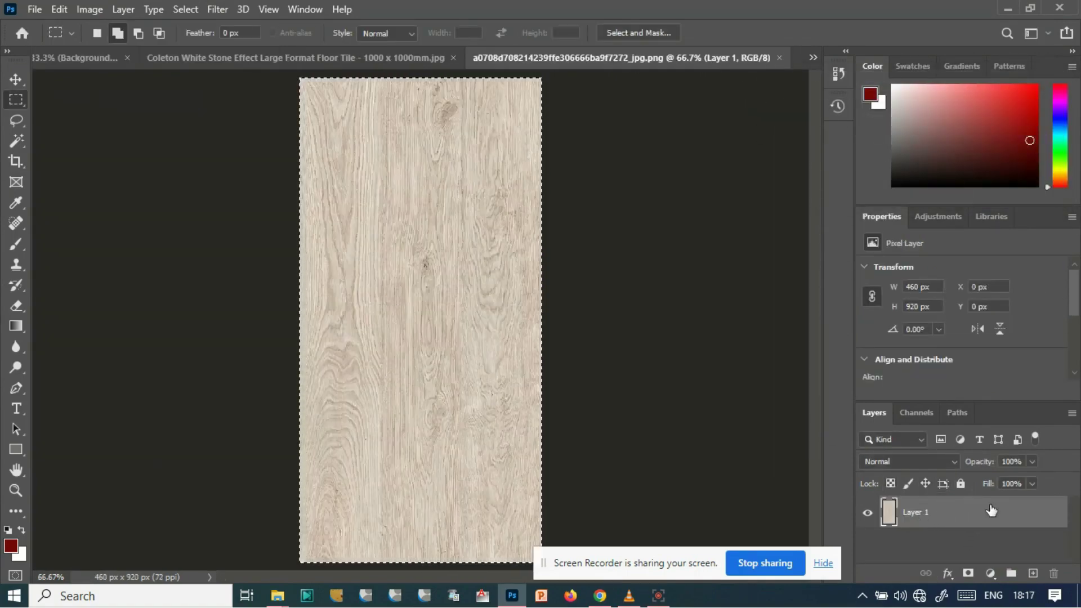
double_click(991, 510)
key("Escape")
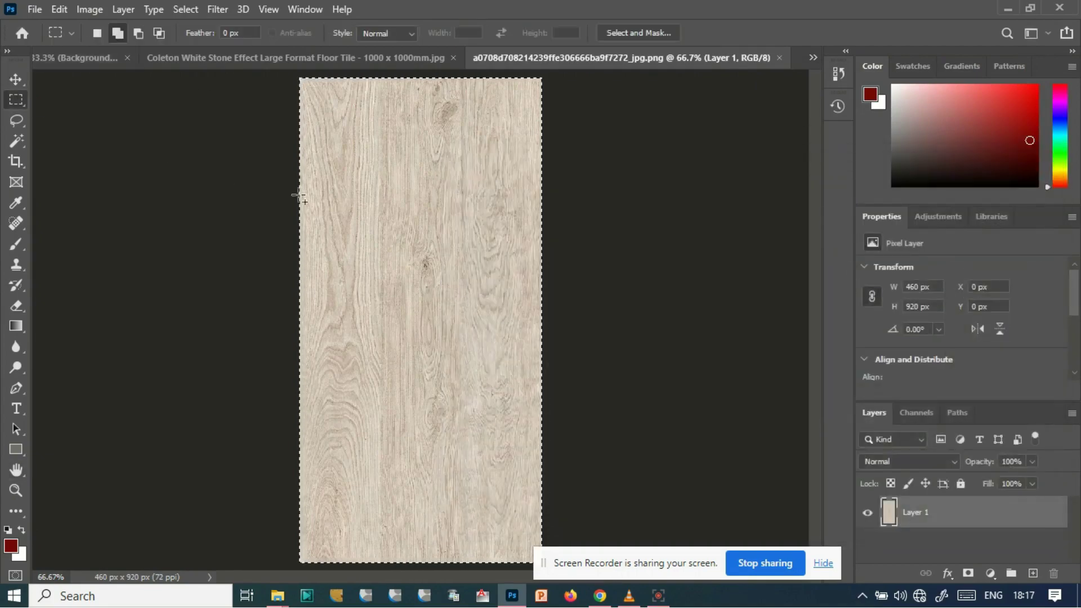
left_click(351, 61)
left_click(688, 58)
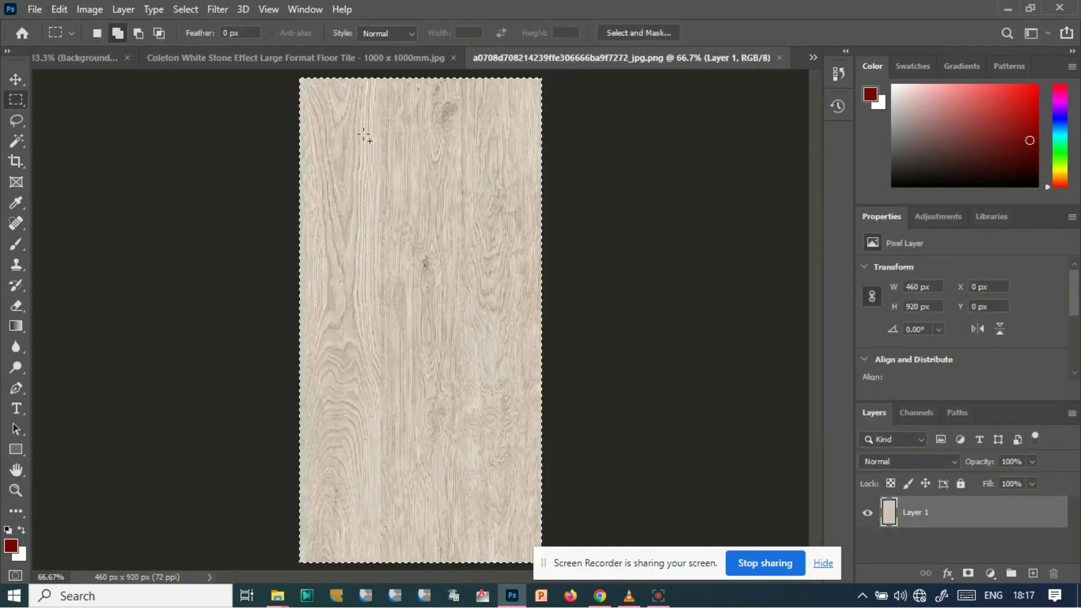
left_click(59, 9)
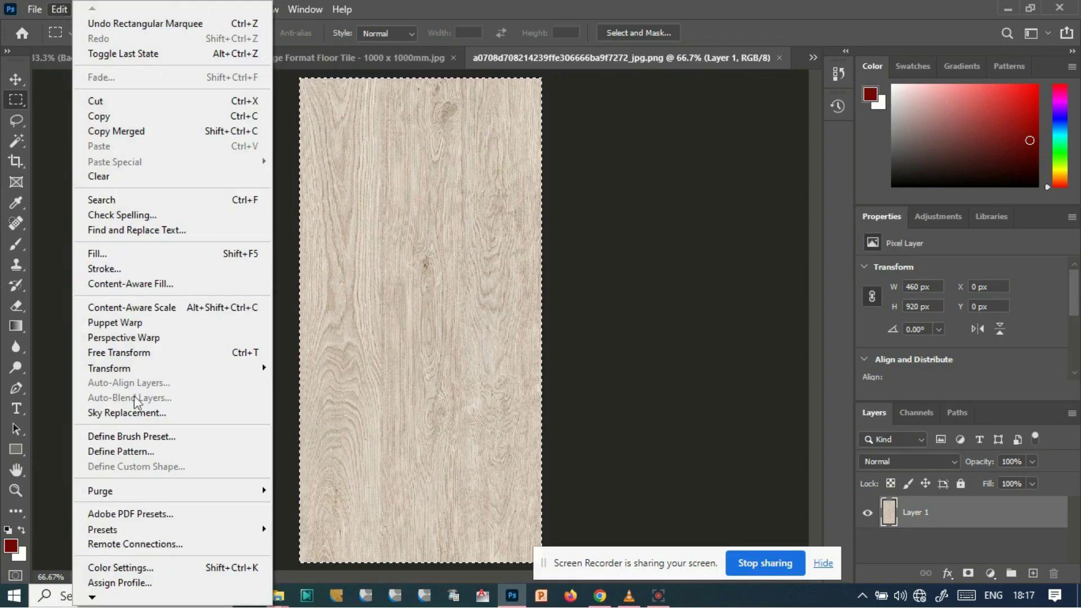
left_click(140, 437)
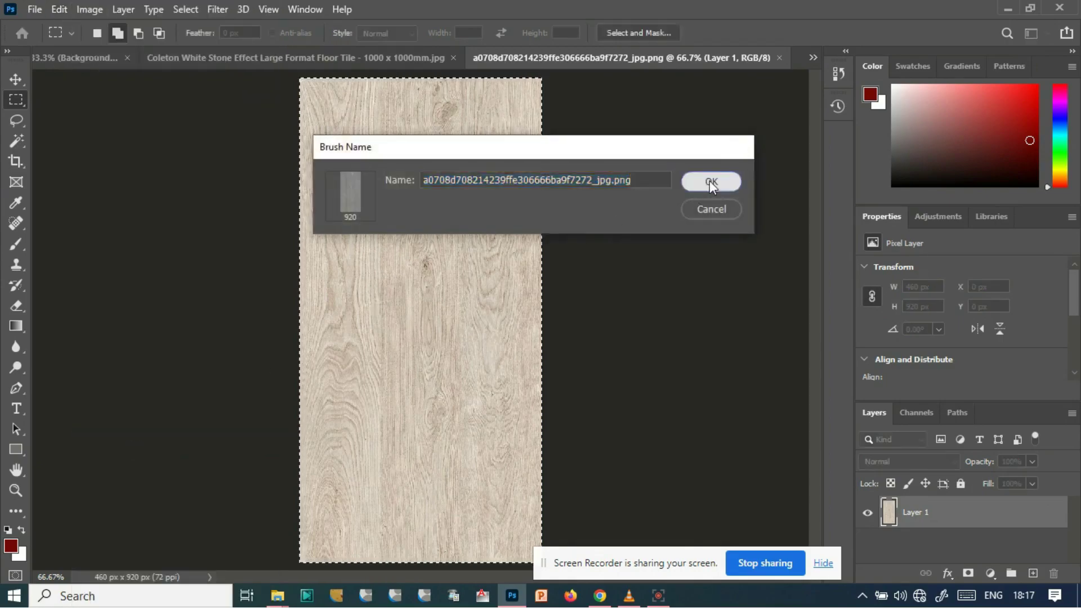
left_click(697, 181)
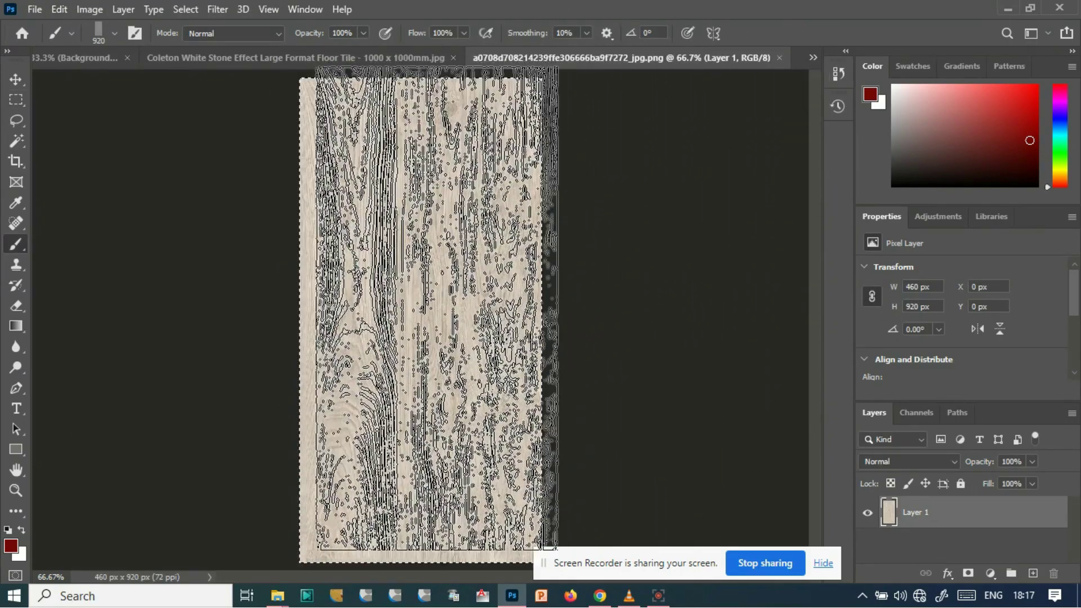
left_click(15, 79)
left_click(59, 9)
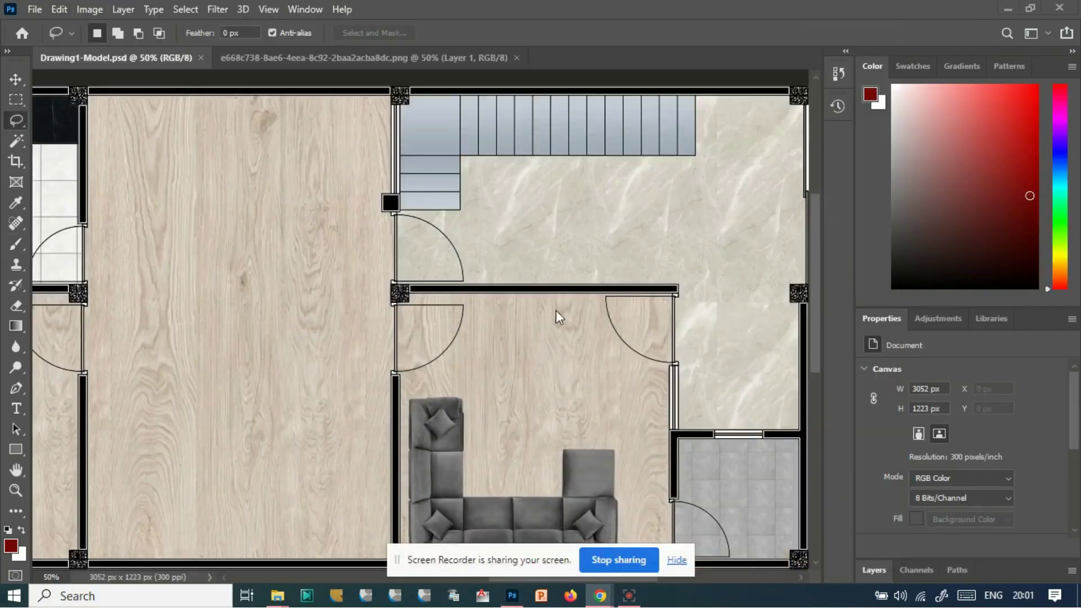
- In the car PNG document, select the transparent background with the Magic Wand and rotate the image 180°
left_click(339, 57)
left_click(23, 142)
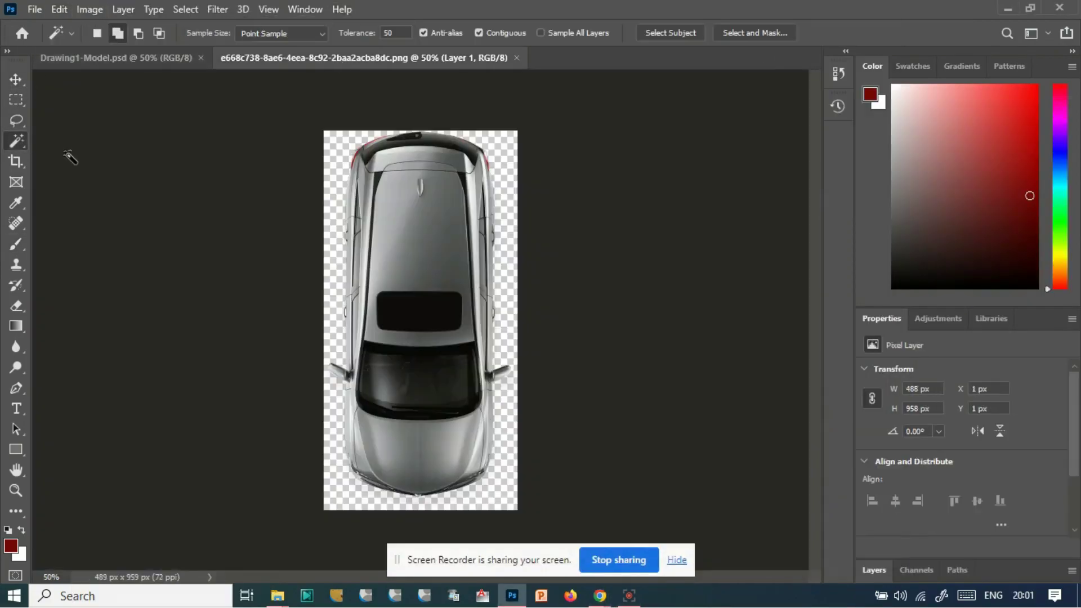
left_click(340, 149)
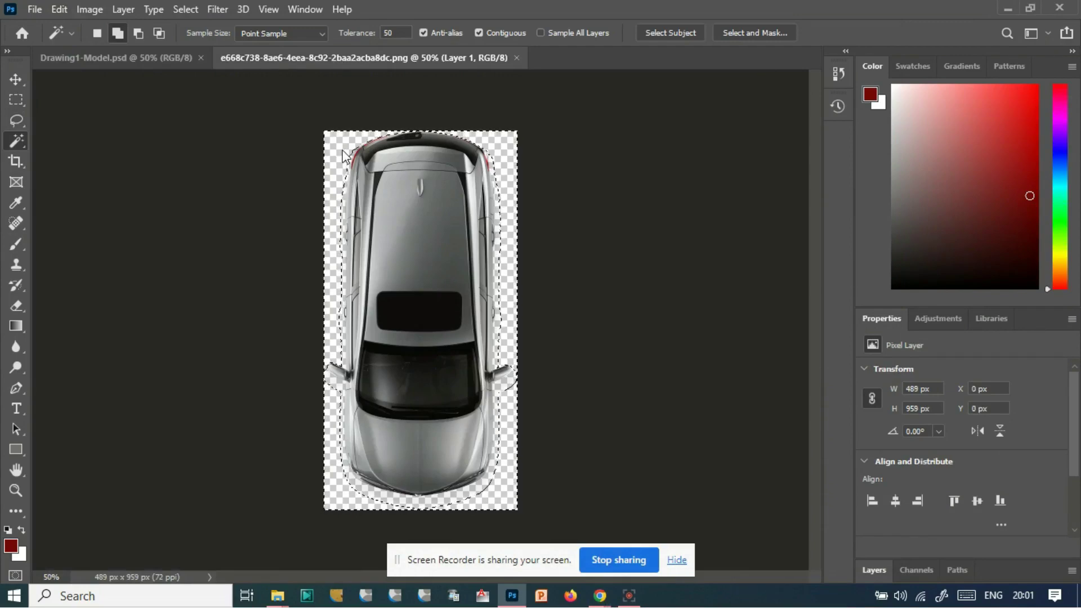
left_click(16, 79)
key("ctrl+plus")
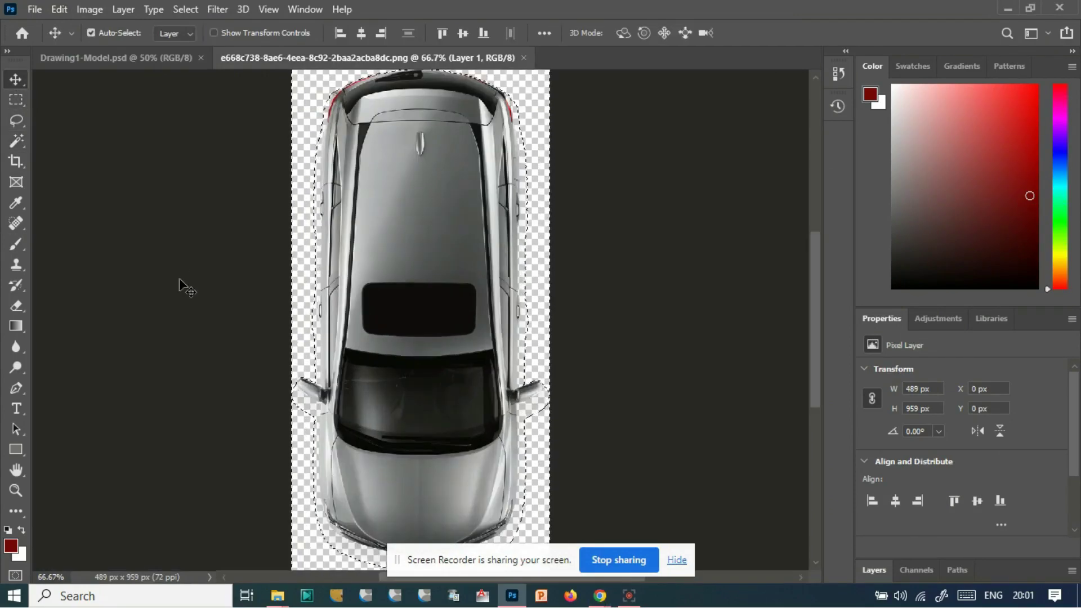
key("ctrl+plus")
key("ctrl+plus")
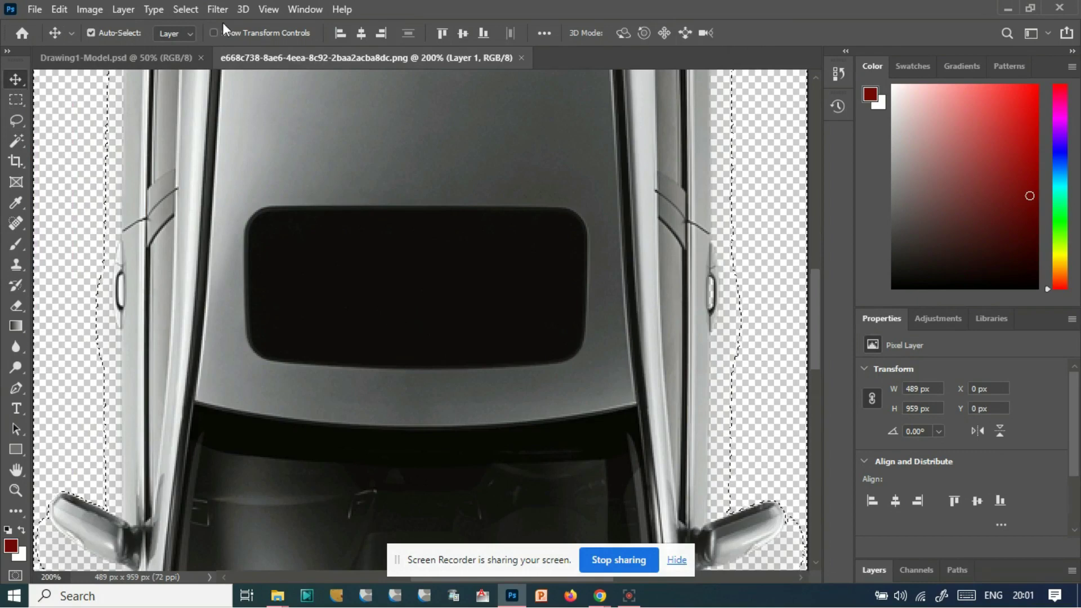
left_click(89, 9)
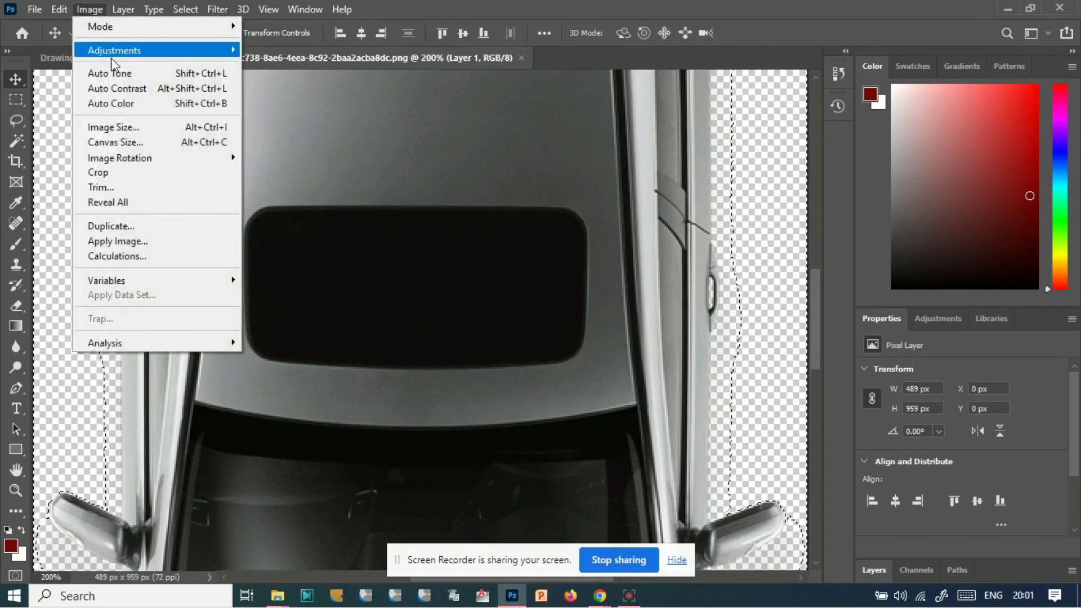
mouse_move(212, 164)
left_click(261, 157)
- Select the car by inverting a Magic Wand selection of its transparent background and paste it into the floor plan
left_click(19, 142)
left_click(51, 107)
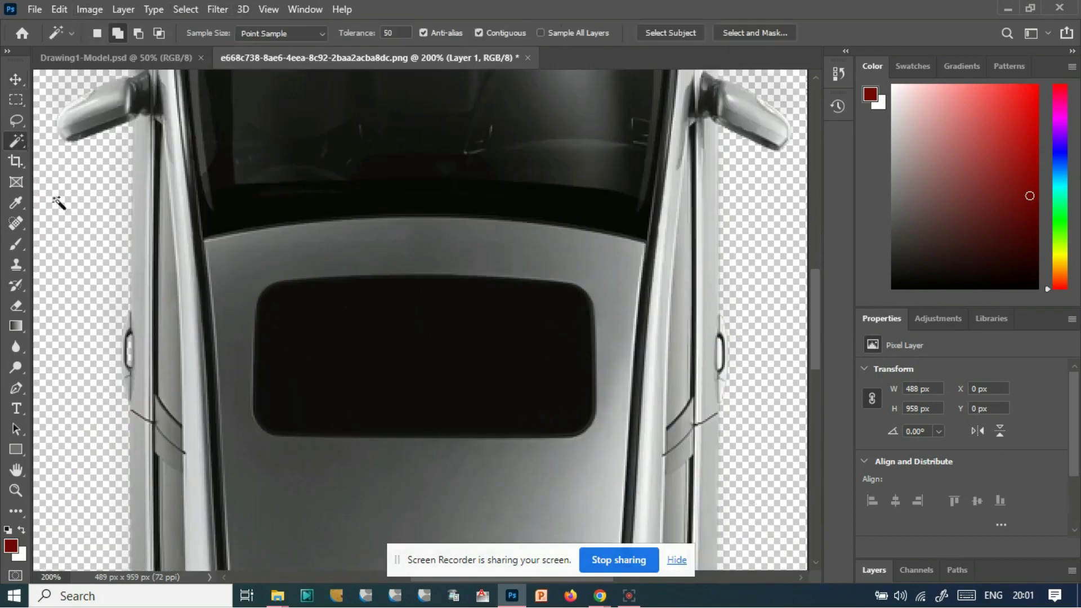
left_click(185, 9)
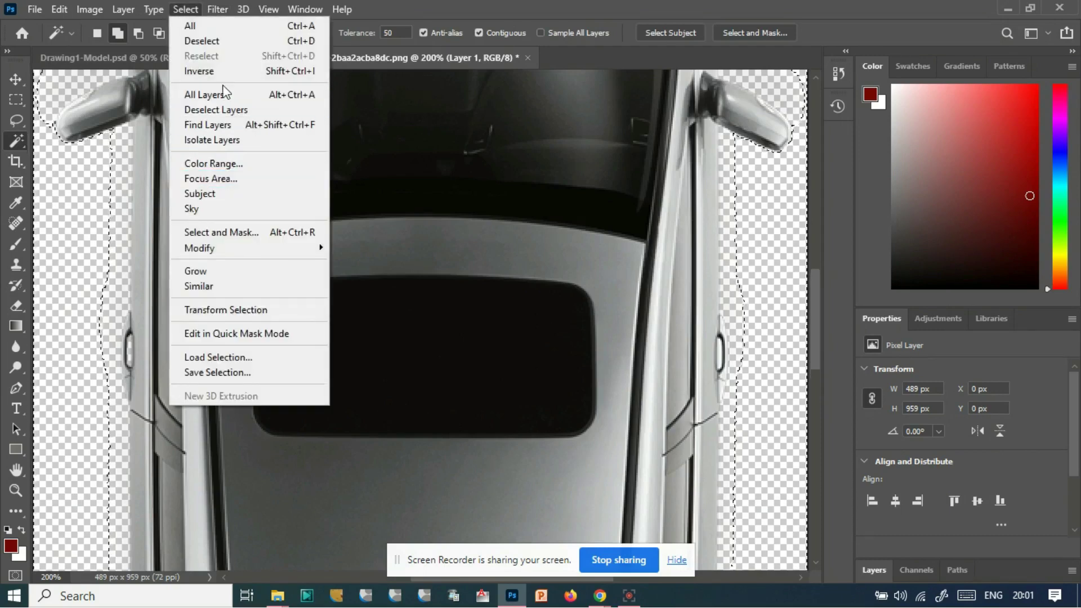
left_click(202, 71)
key("ctrl+Tab")
key("ctrl+v")
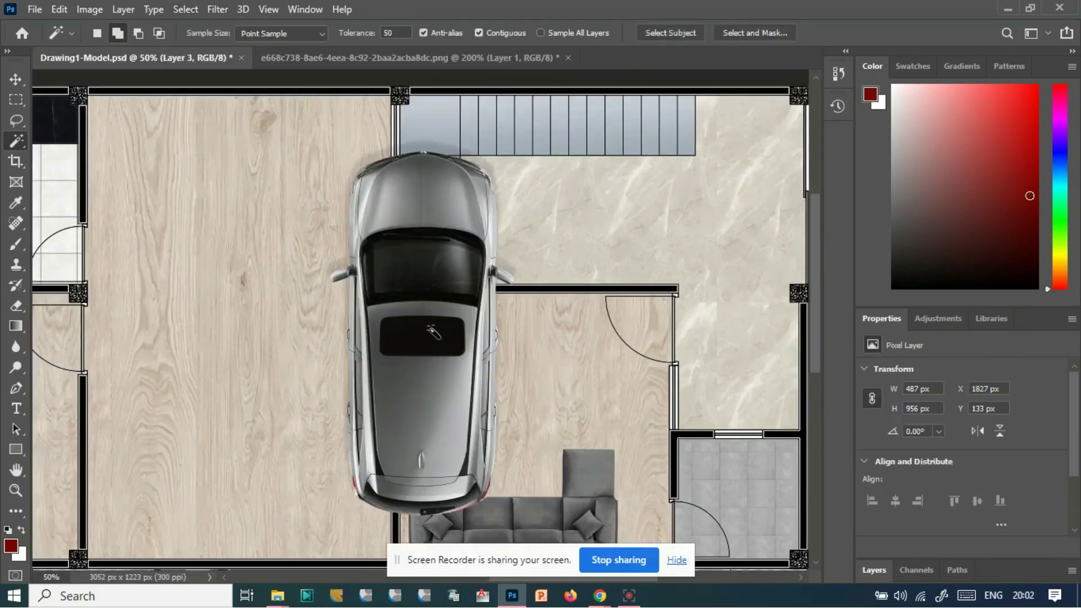
- Scale the pasted car to about 78%, rotate it -90° and place it on the marble floor beside the stairs
key("ctrl+t")
left_click_drag(520, 123, 488, 161)
left_click_drag(522, 130, 359, 296)
left_click_drag(525, 359, 695, 205)
left_click_drag(529, 143, 483, 131)
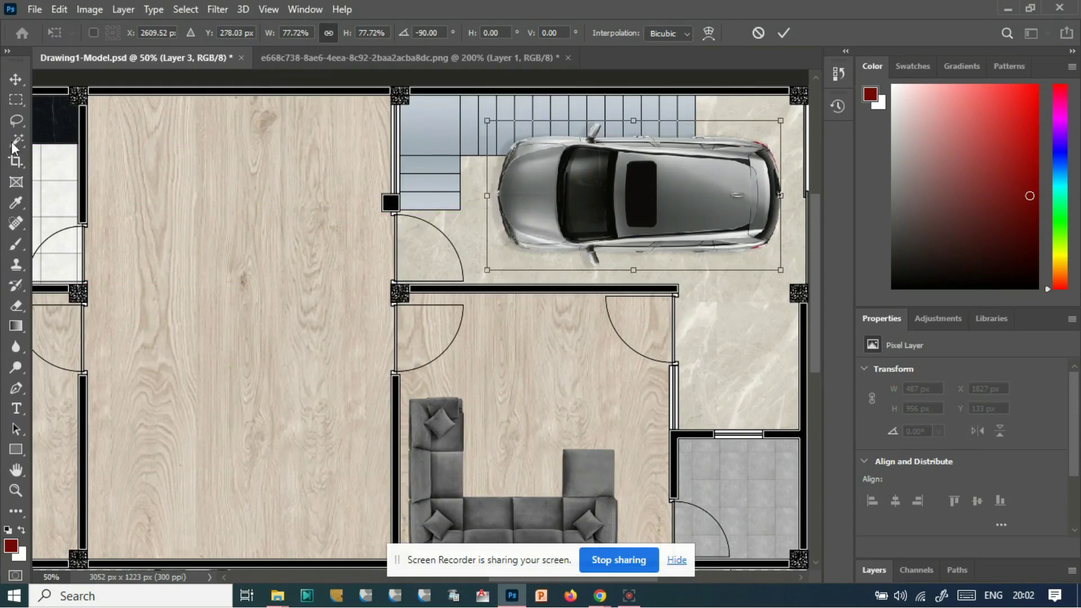
left_click(17, 82)
- Move the car layer down the layer stack to directly above Pattern Fill 1 and shift the car slightly towards the stair landing
scroll(957, 451, "down", 3)
scroll(925, 506, "up", 3)
left_click(873, 569)
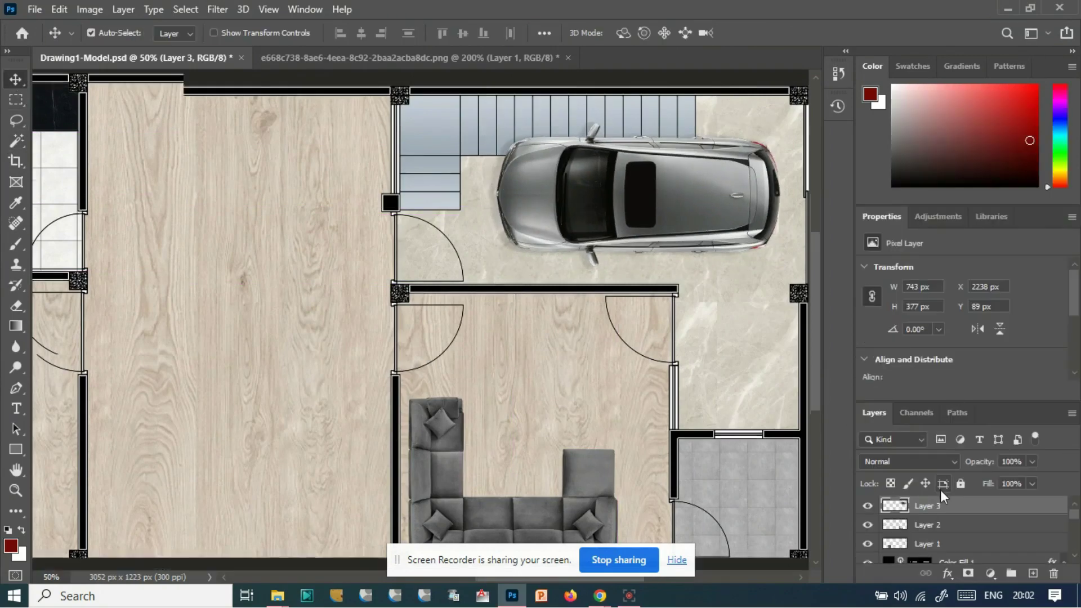
mouse_move(940, 505)
left_mouse_down()
mouse_move(943, 555)
mouse_move(939, 539)
mouse_move(957, 522)
mouse_move(961, 562)
mouse_move(976, 558)
mouse_move(963, 540)
mouse_move(980, 536)
left_mouse_up()
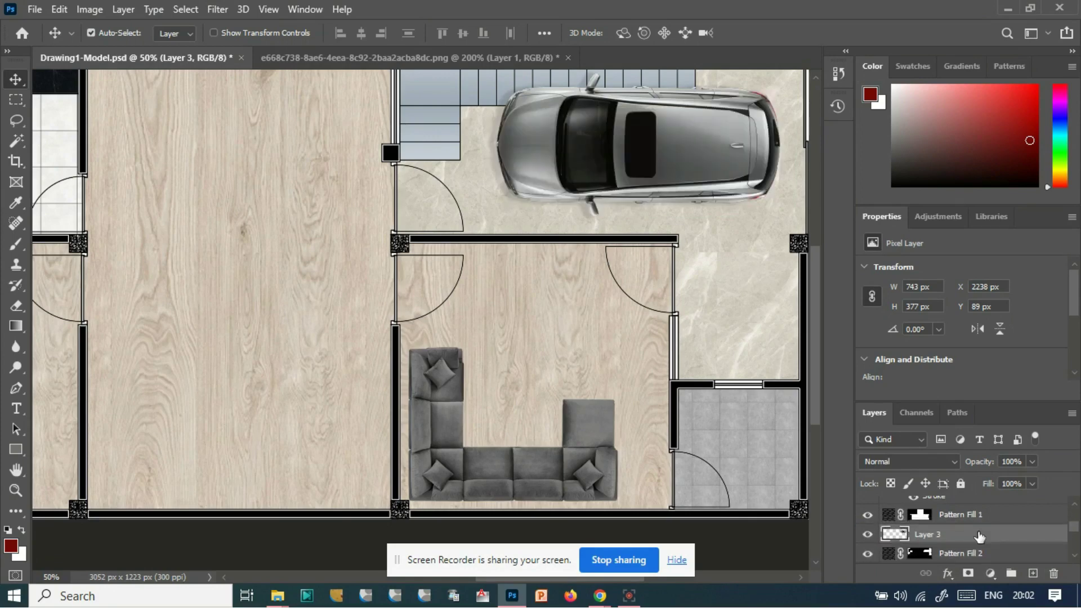
mouse_move(632, 172)
left_mouse_down()
mouse_move(614, 177)
mouse_move(636, 172)
left_mouse_up()
scroll(615, 181, "up", 1)
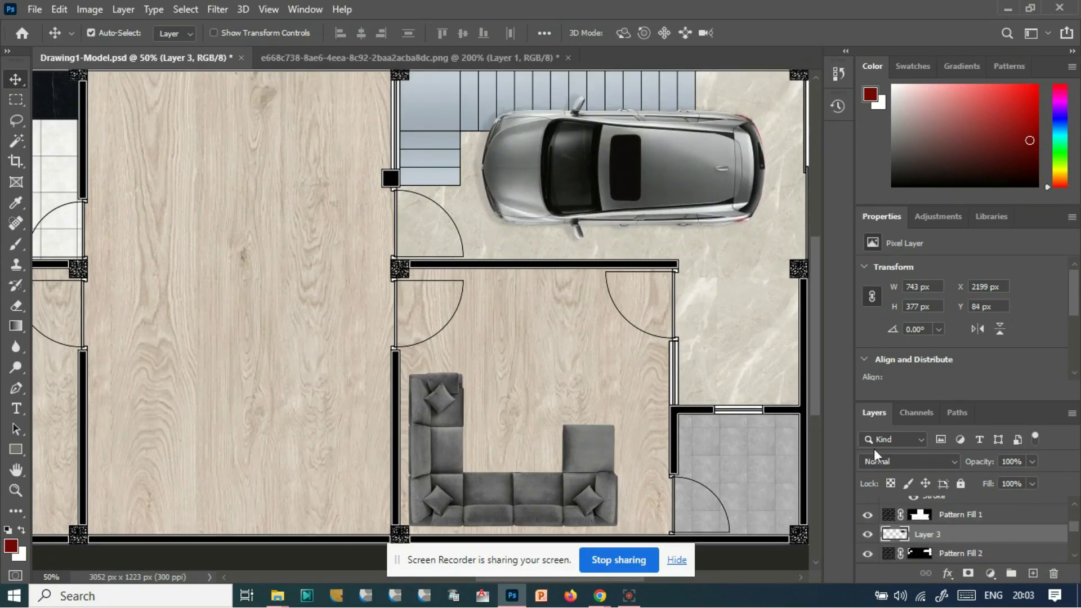
left_click_drag(962, 534, 965, 515)
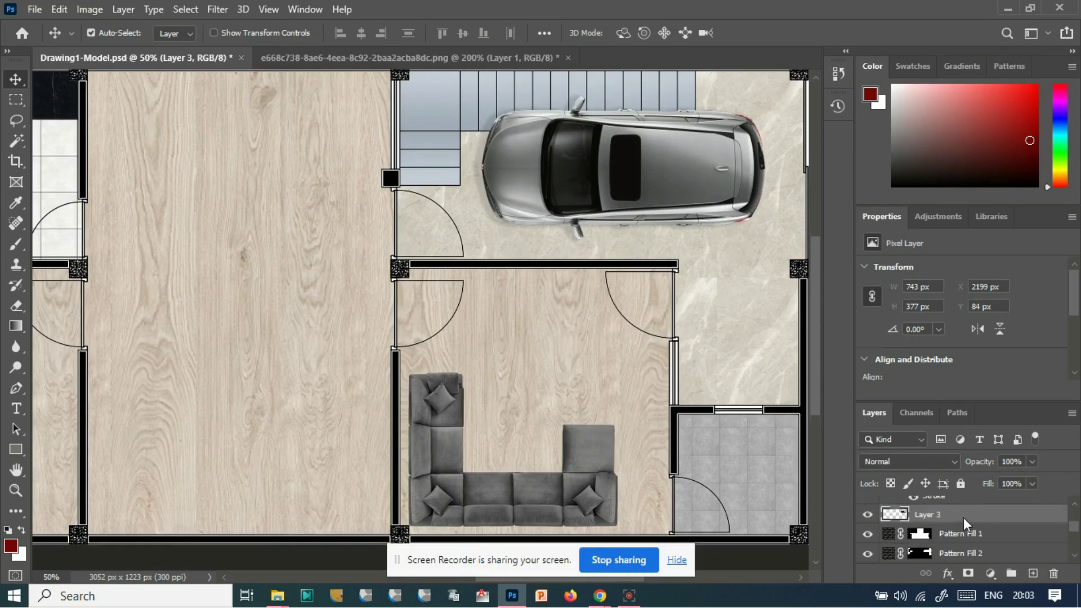
double_click(963, 517)
left_click(988, 227)
scroll(959, 548, "up", 2)
double_click(942, 553)
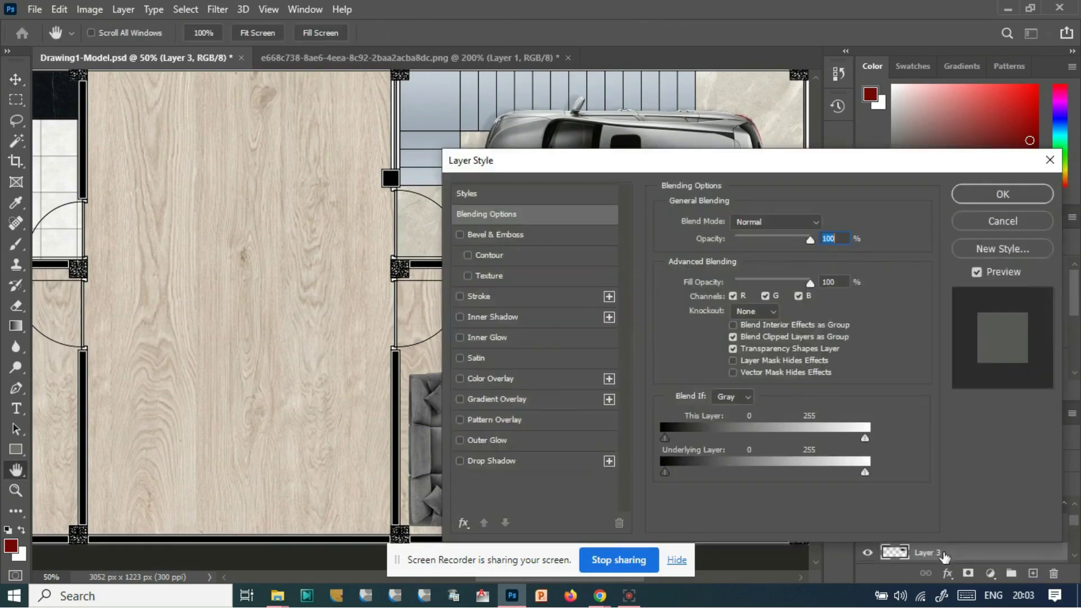
left_click(1002, 221)
double_click(990, 519)
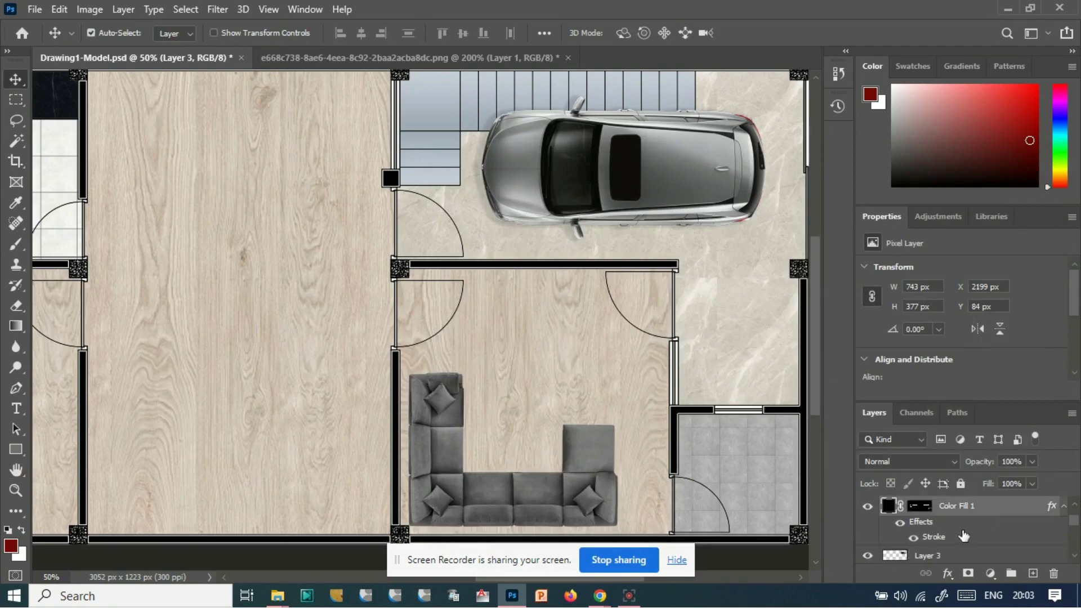
left_click(992, 218)
- Move the stairs' gradient fill layer above Color Fill 1 so that the stairs cover the car
left_click(420, 108)
mouse_move(961, 554)
left_mouse_down()
mouse_move(965, 506)
mouse_move(975, 555)
left_mouse_up()
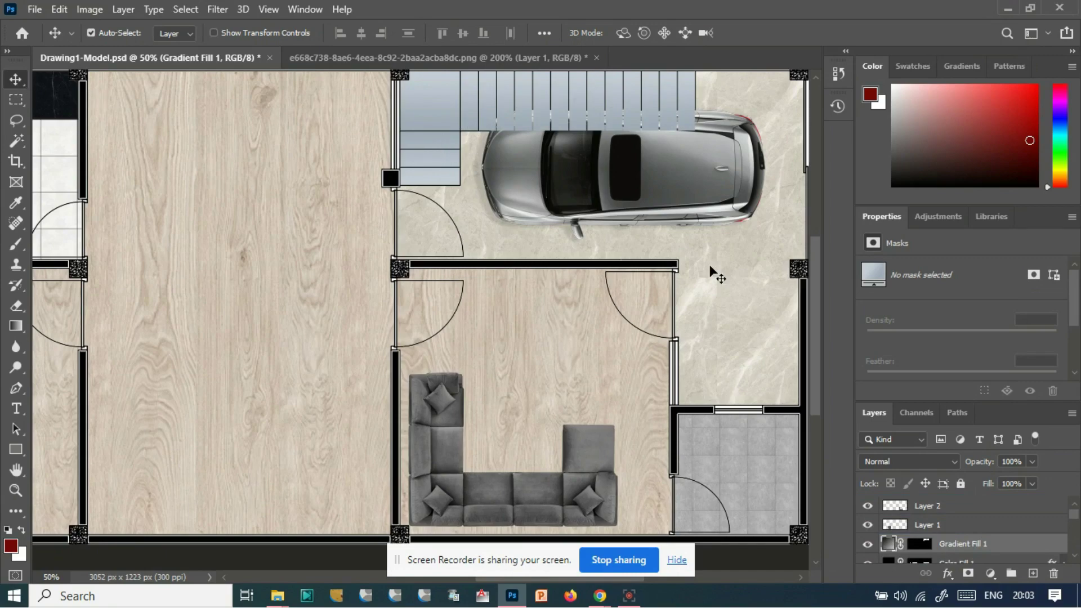
- Set the car layer's opacity to 60% in its blending options
left_click(641, 198)
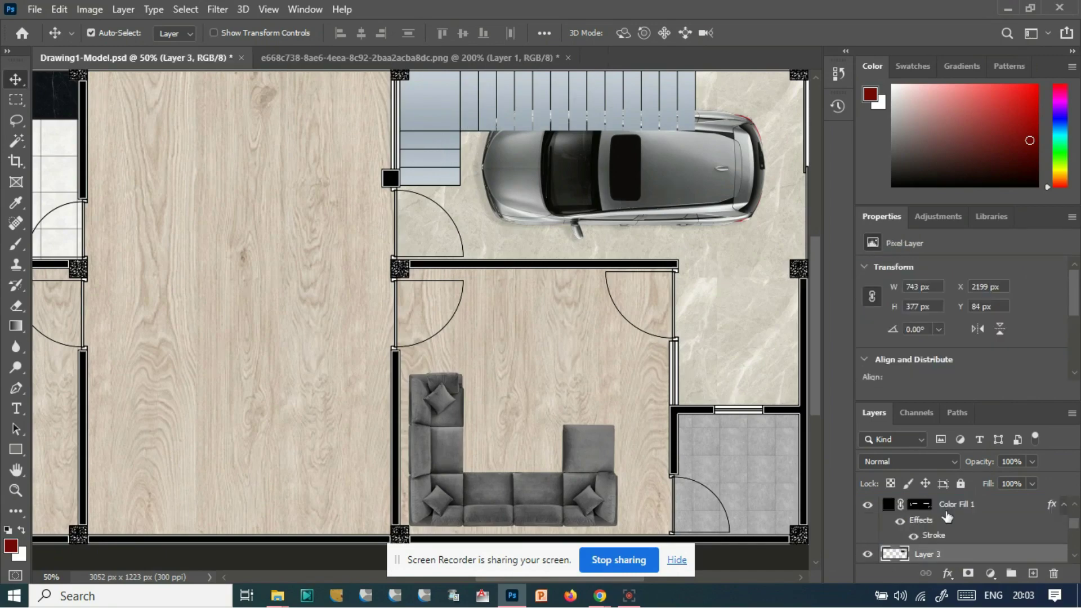
double_click(970, 558)
left_click_drag(815, 166, 796, 270)
left_click_drag(775, 343, 766, 343)
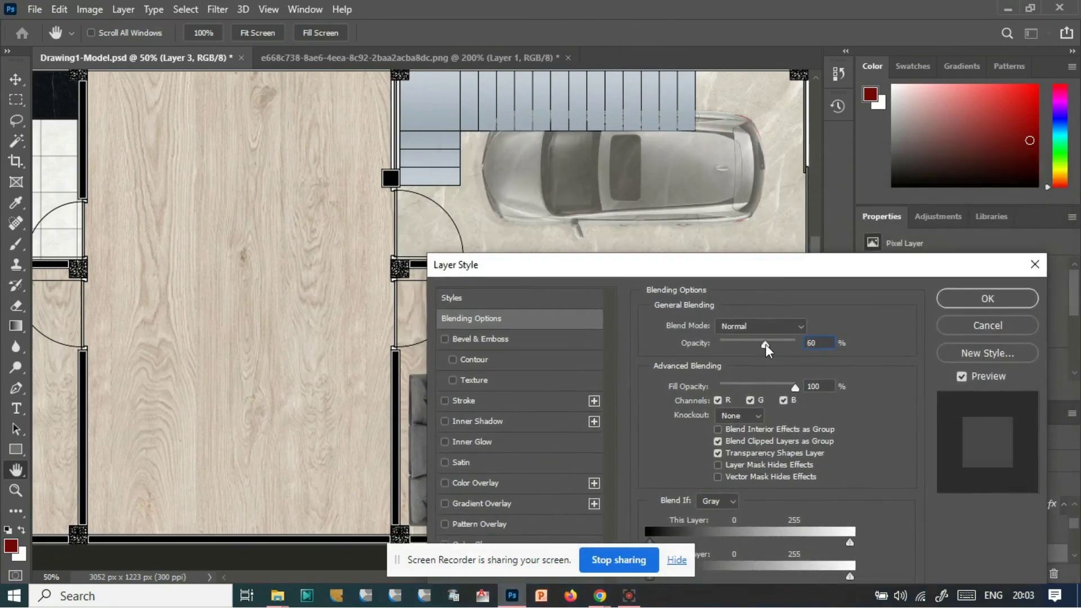
left_click(988, 299)
key("v")
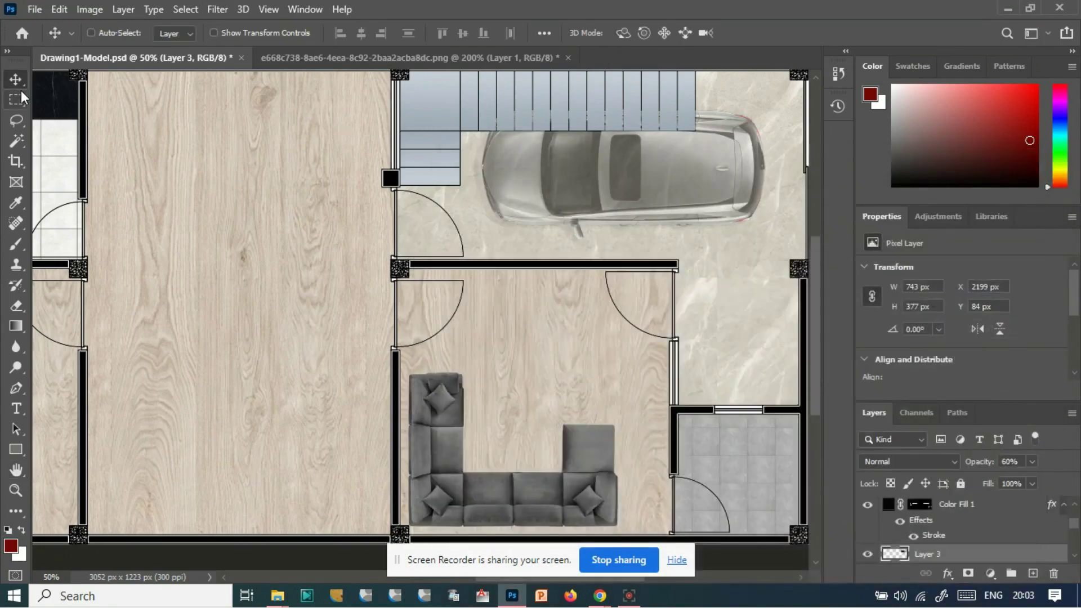
- Switch to the material folder in File Explorer and open the top-view wooden wardrobe image as a new Photoshop document
key("ctrl+minus")
key("ctrl+minus")
key("ctrl+plus")
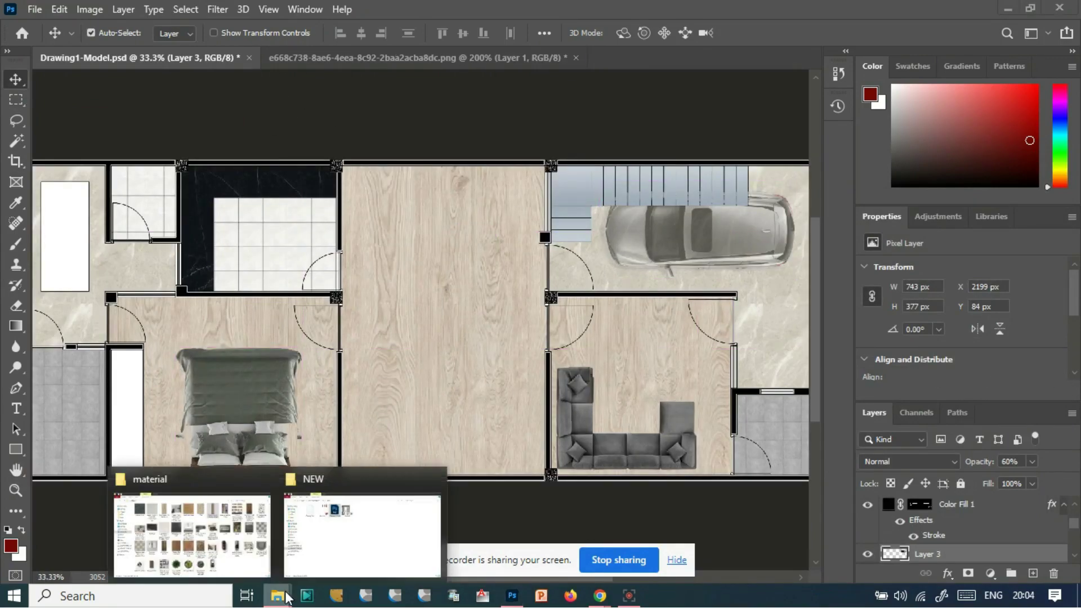
left_click(181, 524)
scroll(800, 390, "up", 2)
scroll(798, 388, "down", 1)
left_click_drag(672, 229, 622, 49)
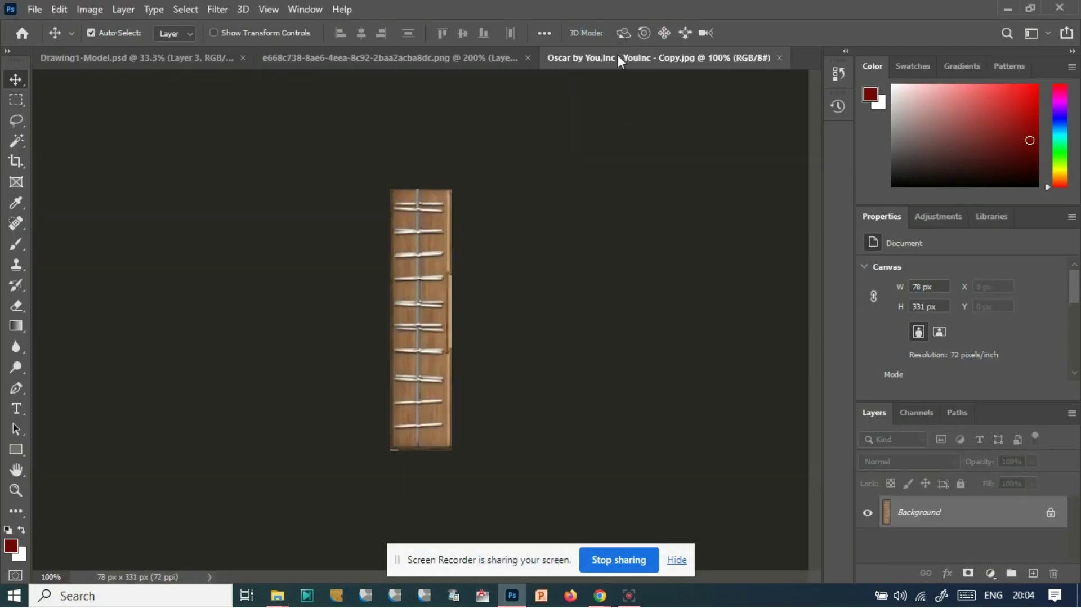
- Copy the entire wardrobe image and paste it into the Drawing1-Model floor plan document
left_click(15, 99)
left_click_drag(387, 166, 479, 425)
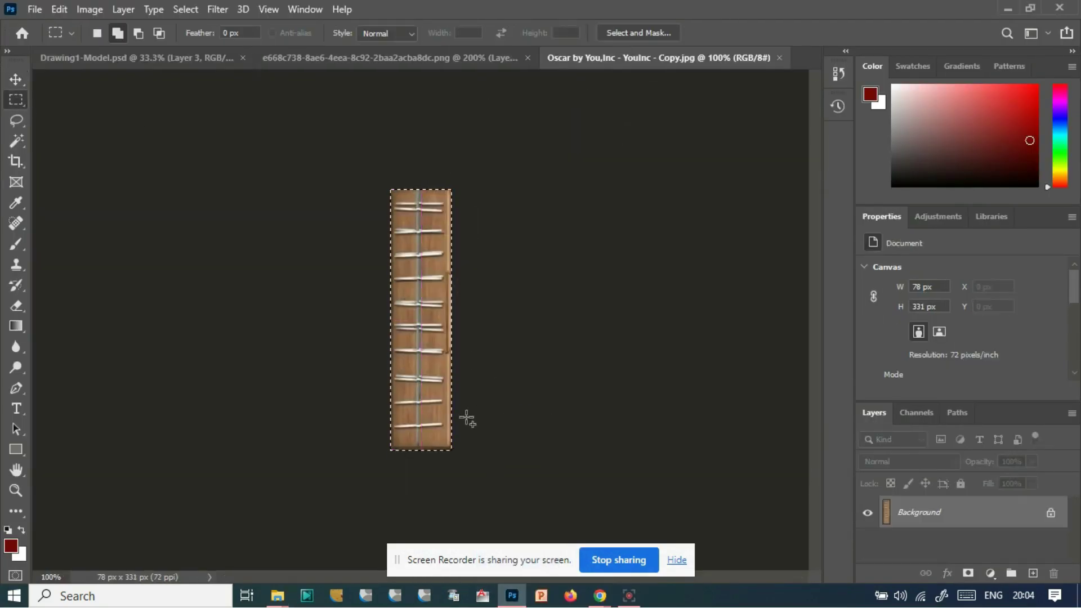
left_click_drag(444, 392, 606, 185)
left_click_drag(545, 554, 777, 511)
left_click_drag(525, 576, 416, 570)
key("ctrl+v")
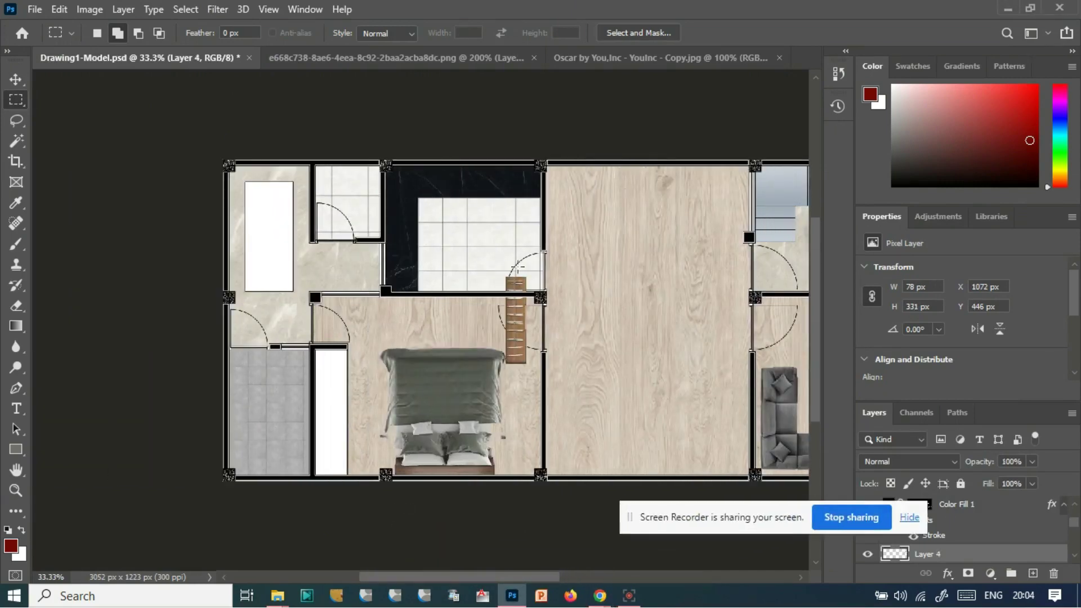
- Move the pasted wardrobe into the white closet recess beside the bed, against its upper wall
left_click(15, 83)
left_click_drag(516, 334, 325, 407)
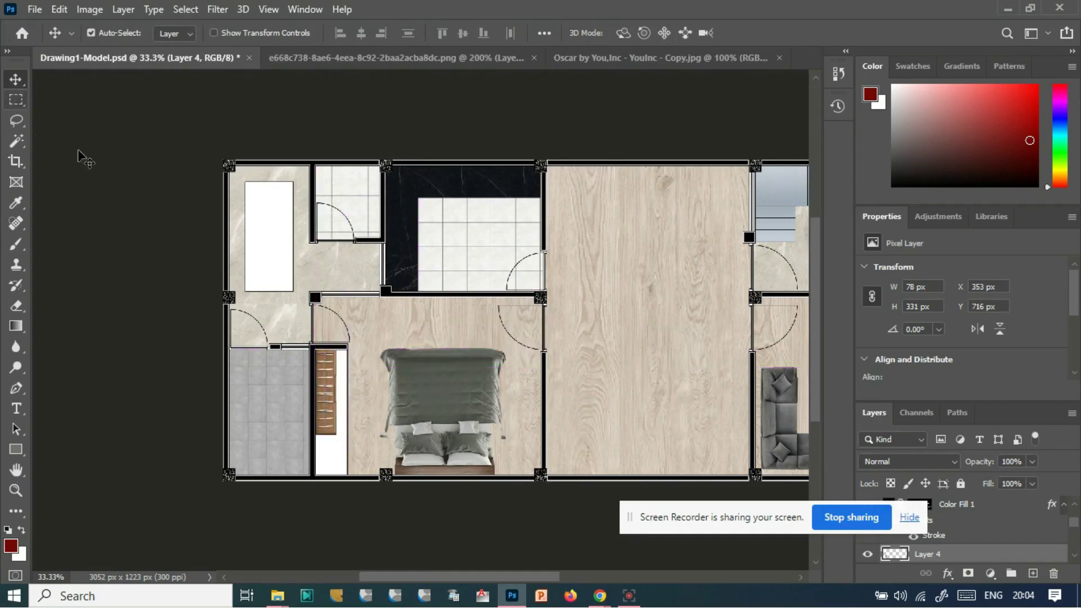
left_click(210, 288)
left_click(248, 318)
left_click(179, 345)
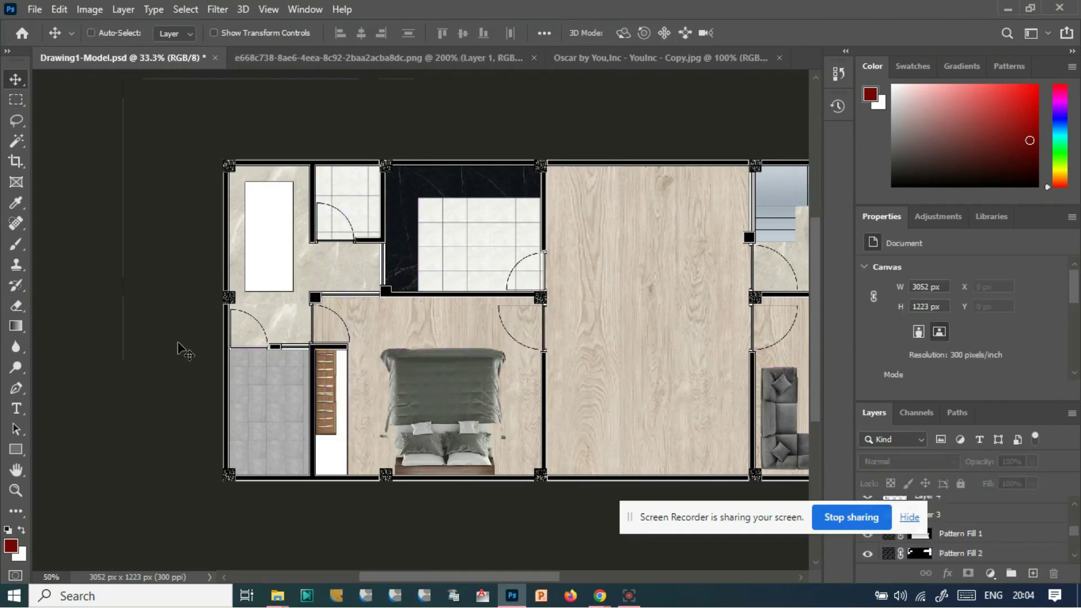
- Scale the wardrobe up to about 122 by 478 px so that it fills the closet recess
key("ctrl+plus")
key("ctrl+plus")
scroll(292, 280, "down", 3)
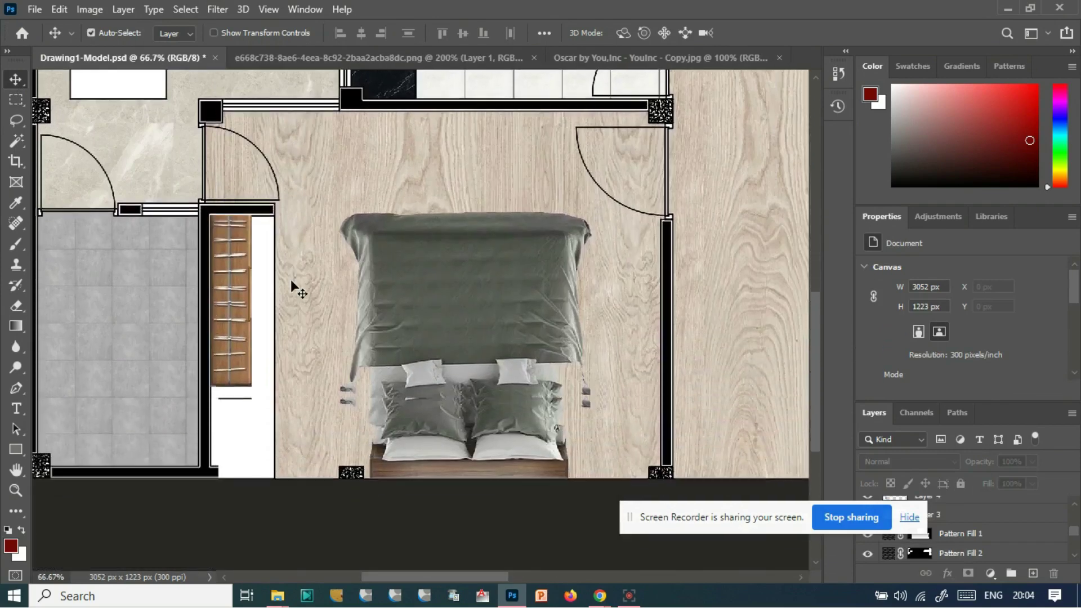
left_click(224, 301)
key("ctrl+t")
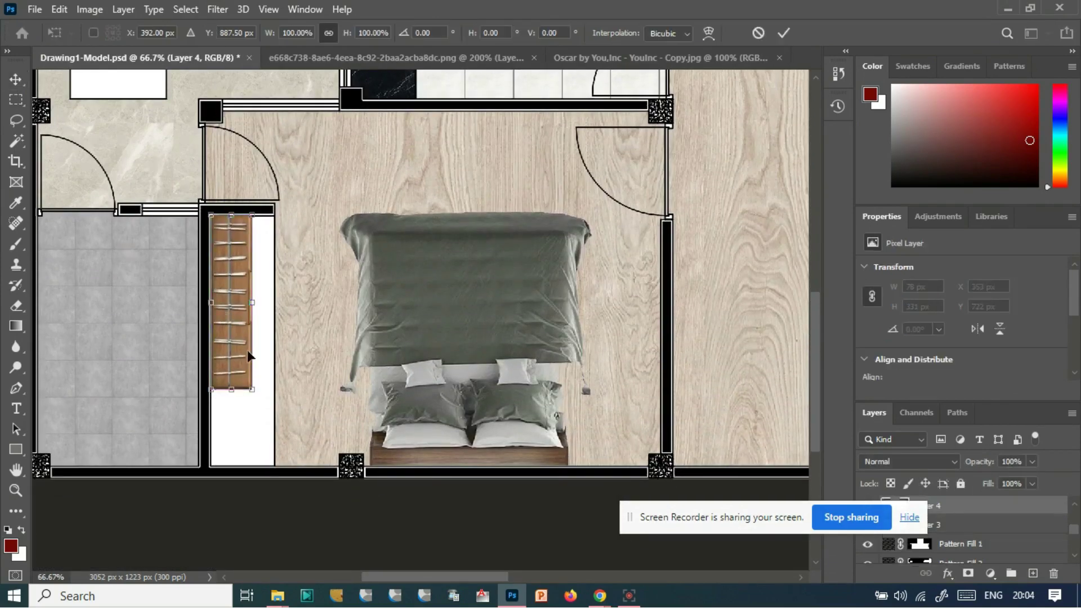
left_click_drag(253, 389, 274, 465)
left_click(12, 80)
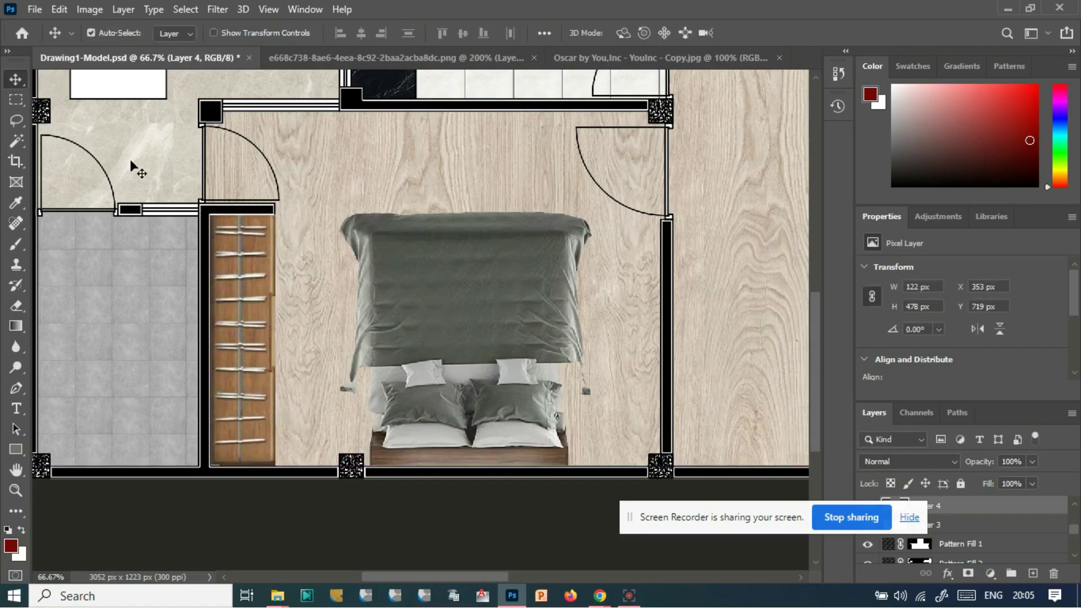
scroll(313, 371, "up", 1)
left_click_drag(502, 578, 634, 579)
key("alt+Tab")
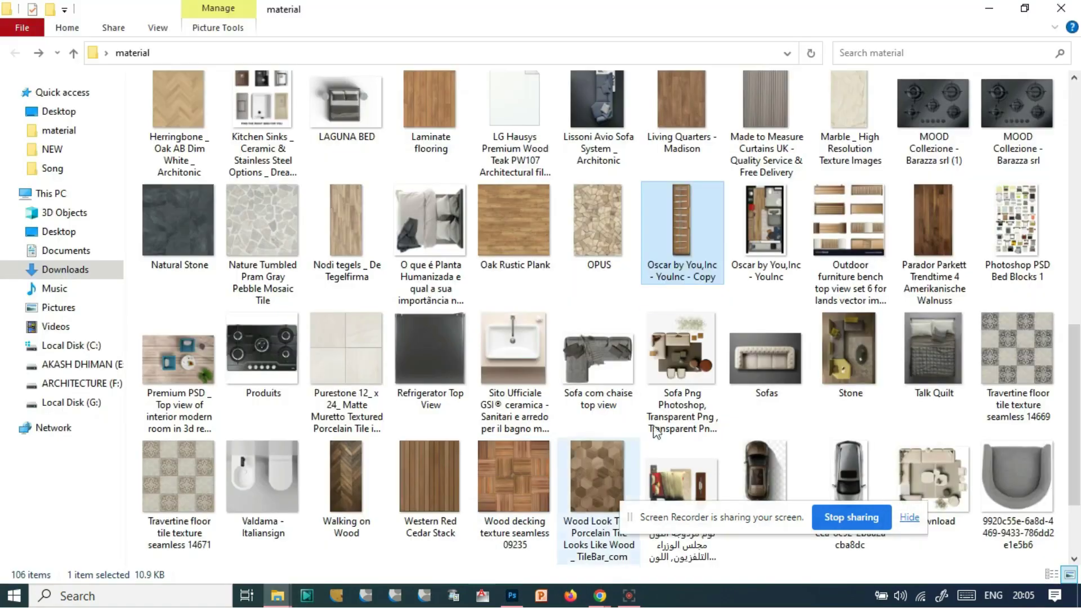
scroll(616, 447, "down", 2)
left_click(262, 487)
left_click_drag(262, 487, 514, 574)
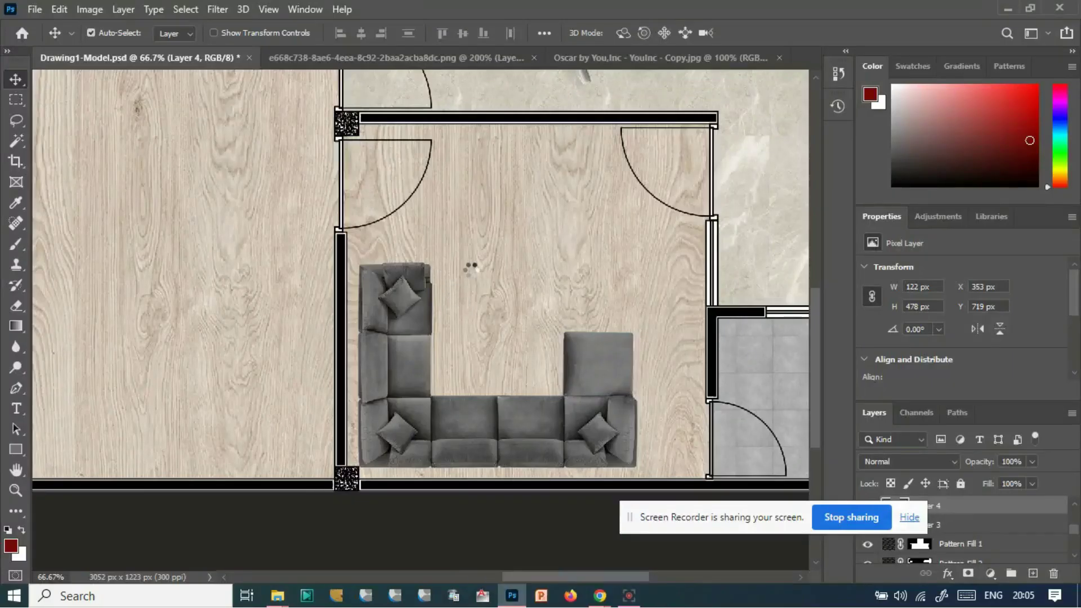
left_click_drag(470, 266, 410, 248)
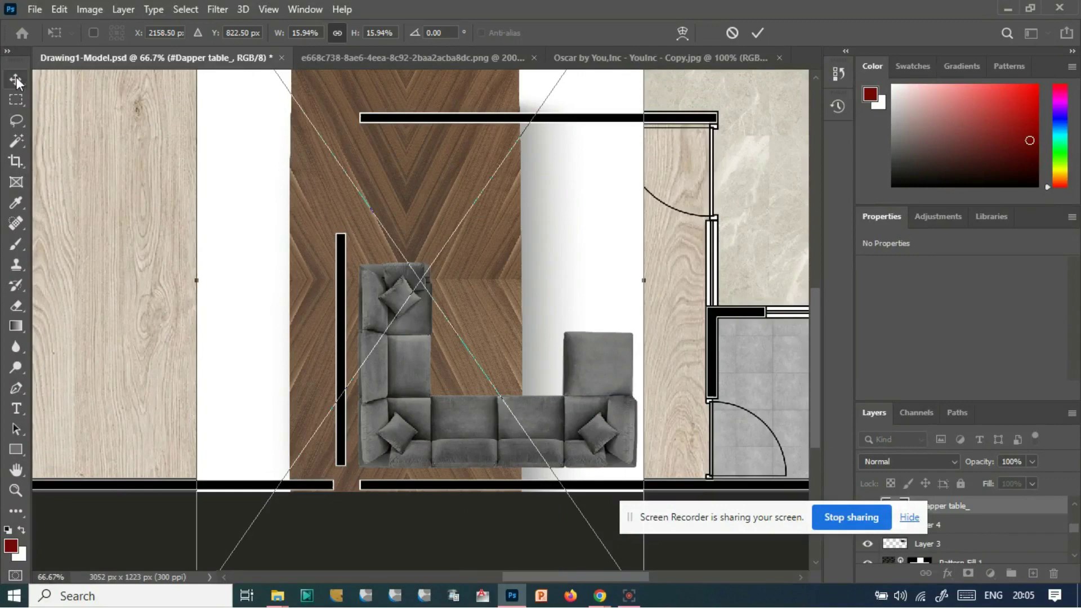
key("Escape")
- Try placing the Dapper table image directly in the central hall of the floor plan and undo the placement
left_click_drag(529, 573, 368, 569)
left_click_drag(488, 576, 597, 575)
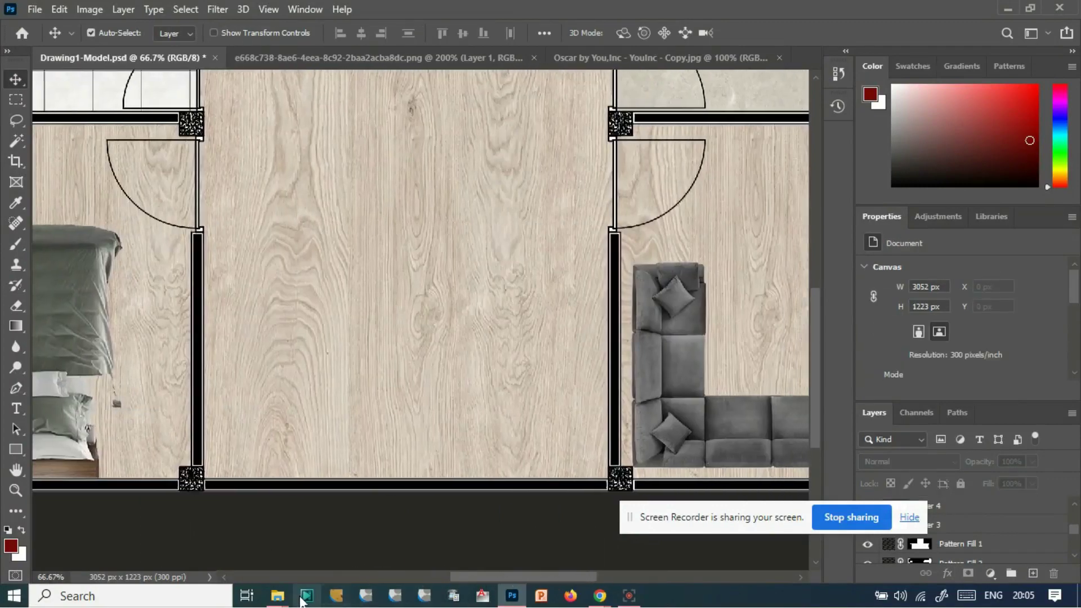
mouse_move(278, 596)
left_click(192, 529)
left_click_drag(277, 479, 737, 208)
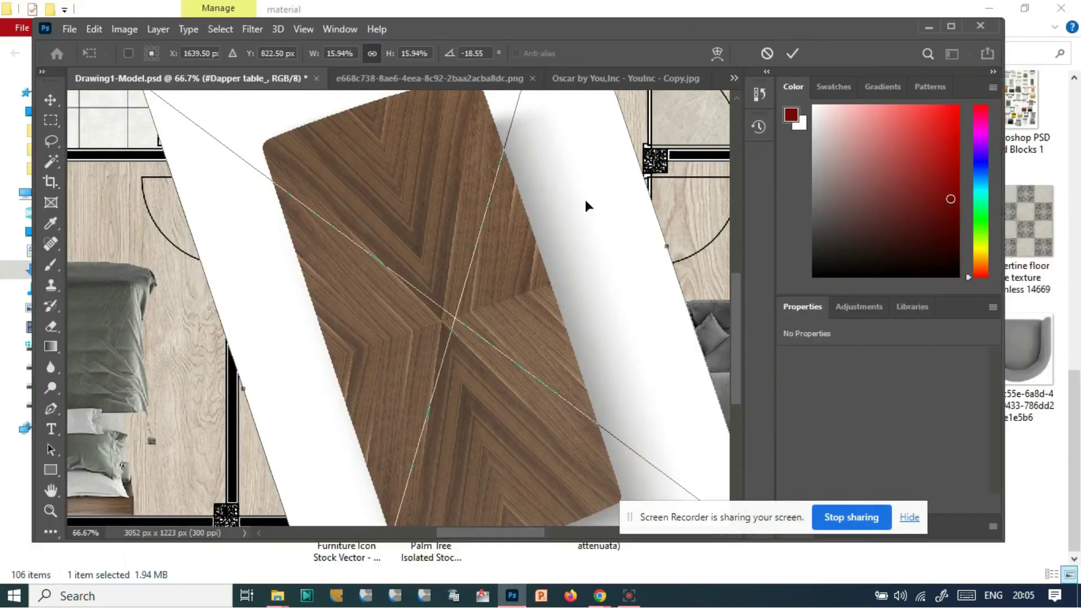
left_click(950, 28)
key("ctrl+z")
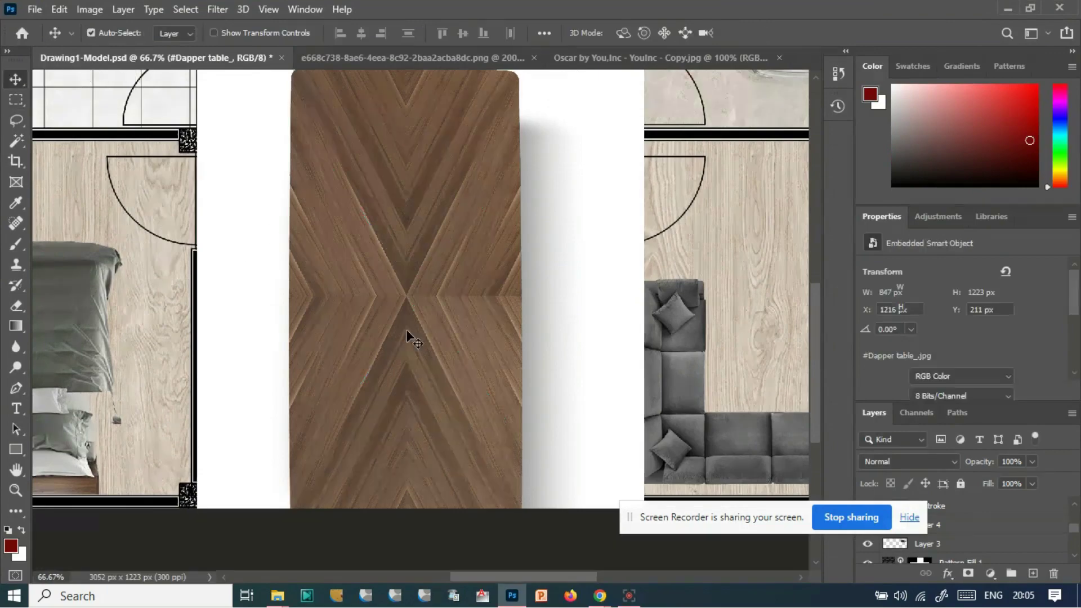
key("ctrl+z")
- Enlarge the wardrobe in the closet recess to about 122 by 475 px, filling the white area
left_click_drag(479, 576, 386, 584)
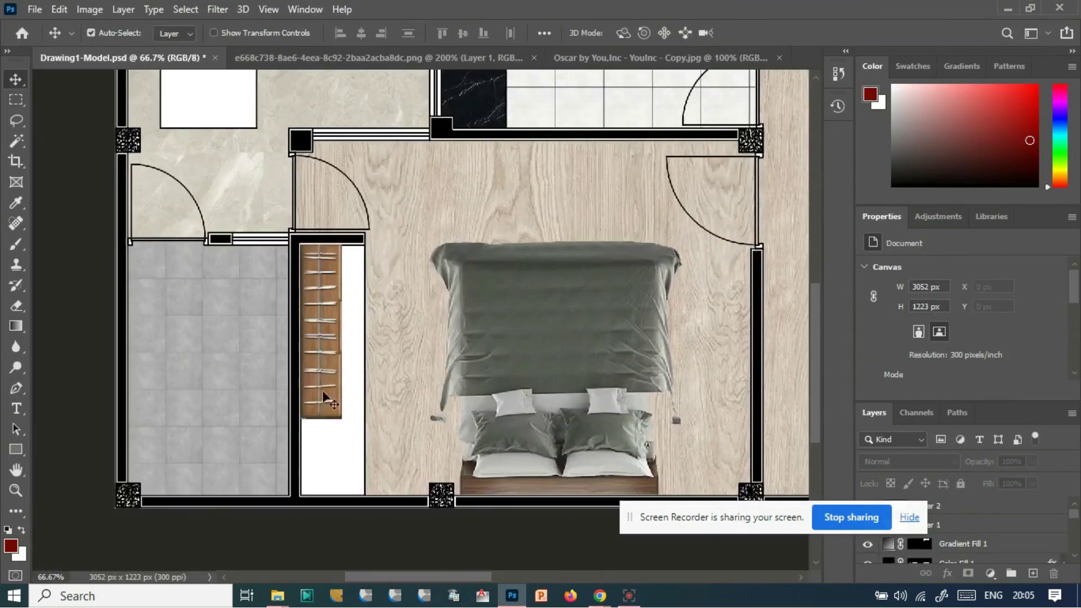
left_click(326, 410)
key("ctrl+t")
left_click_drag(344, 421, 363, 494)
key("Return")
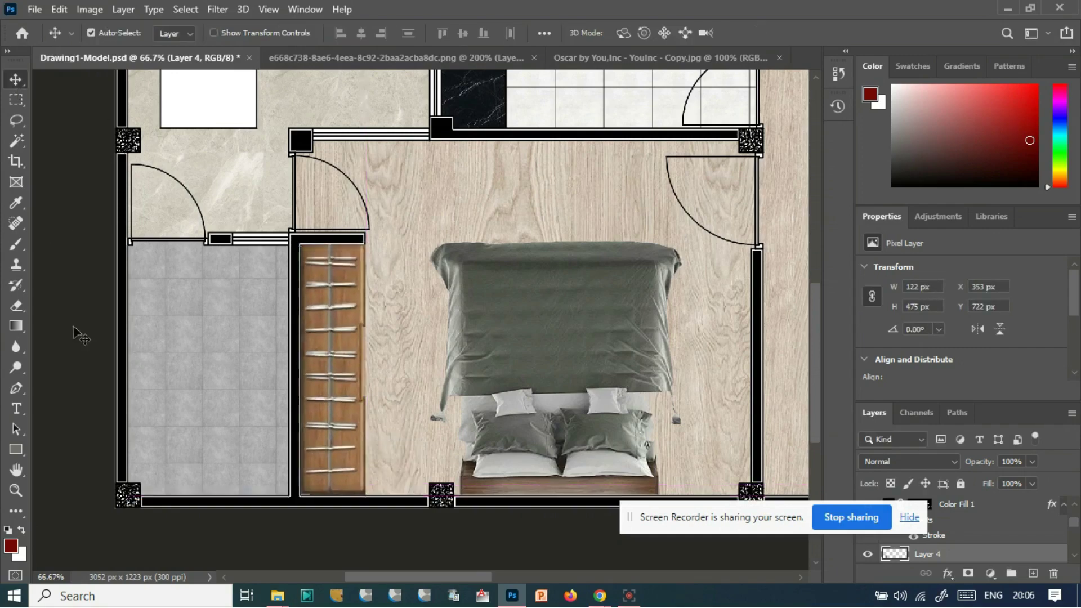
- Open the Dapper table image from the material folder as its own document and select the table without the white background
mouse_move(277, 596)
left_click(266, 574)
left_click_drag(299, 490, 701, 185)
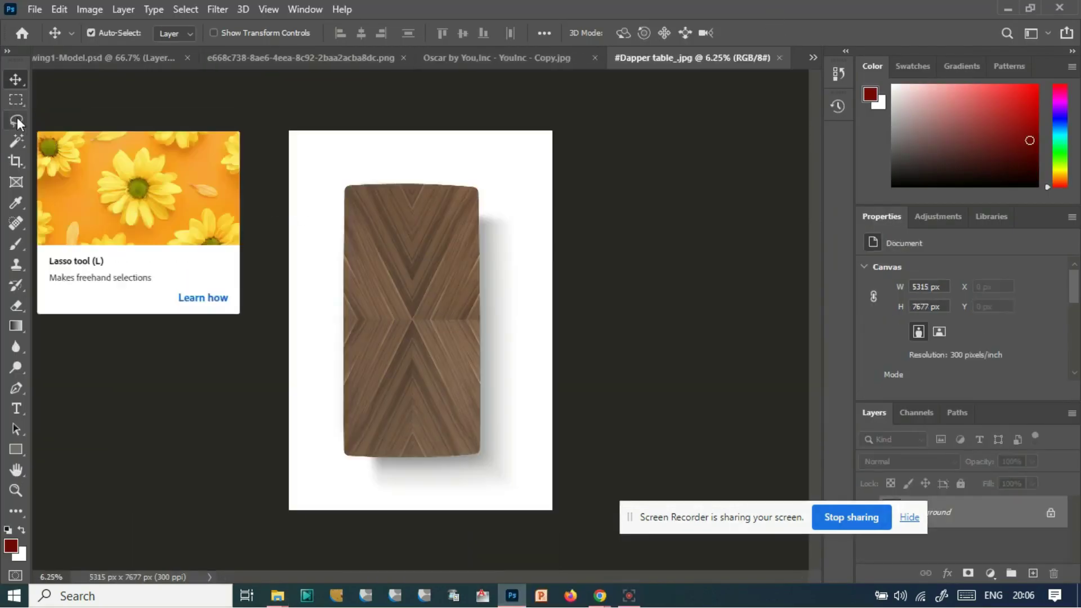
left_click(16, 141)
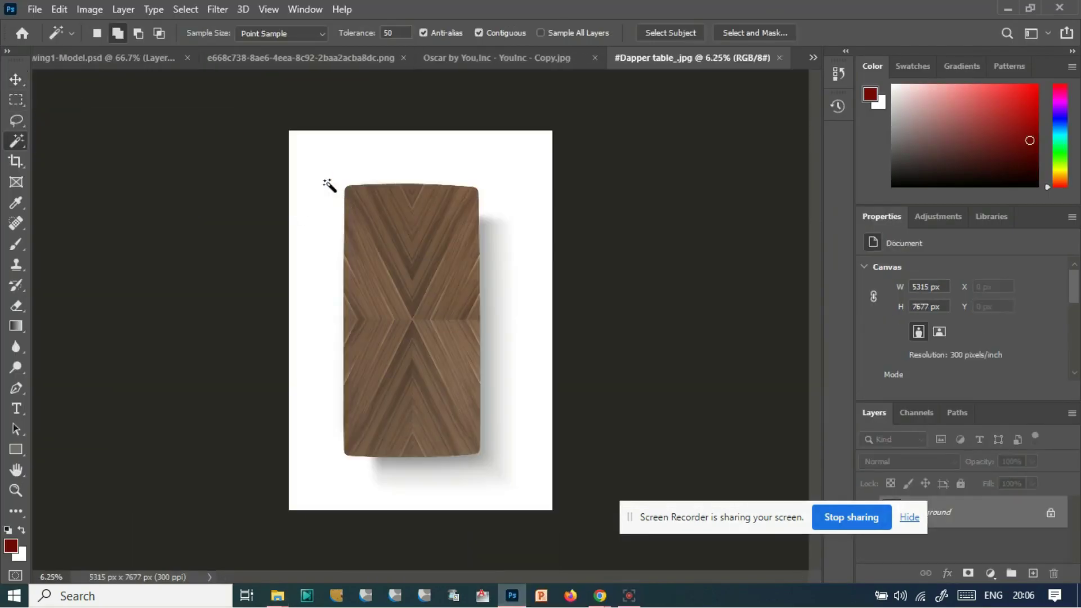
left_click(186, 9)
left_click(190, 26)
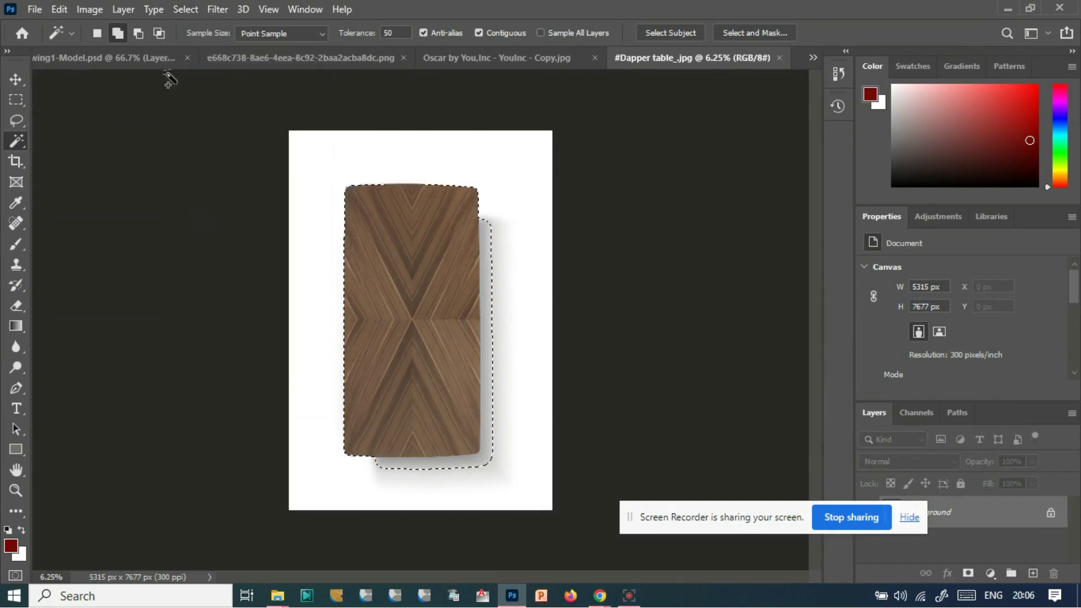
- Copy the selected table into the Drawing1-Model floor plan as a new layer
left_click(112, 58)
left_click_drag(455, 583, 615, 577)
key("ctrl+v")
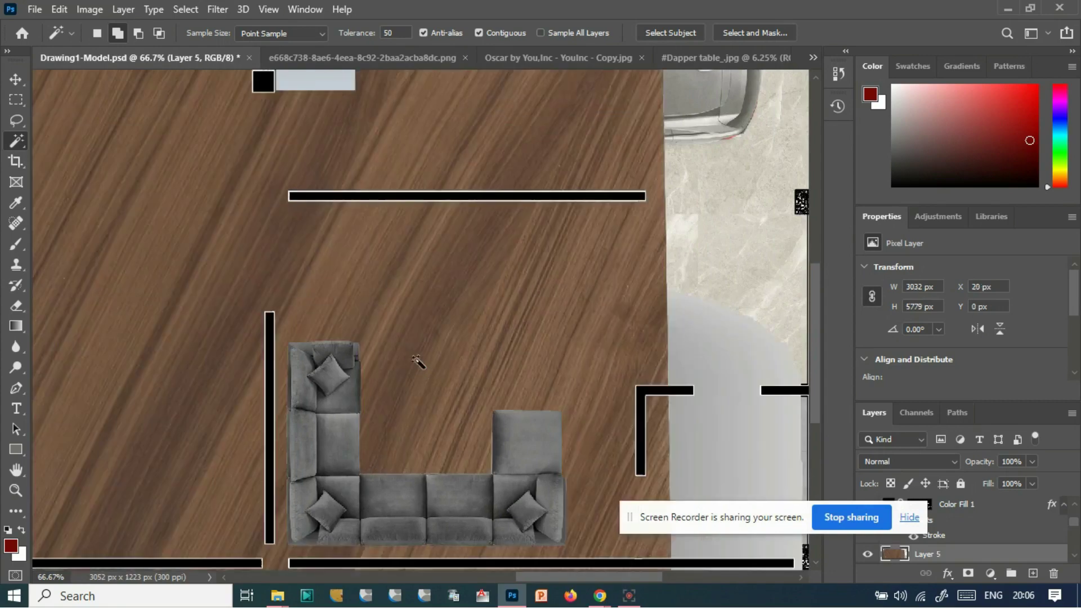
- Scale the pasted table down to about 359 by 684 px and position it in the central hall
key("ctrl+minus")
key("ctrl+minus")
key("ctrl+minus")
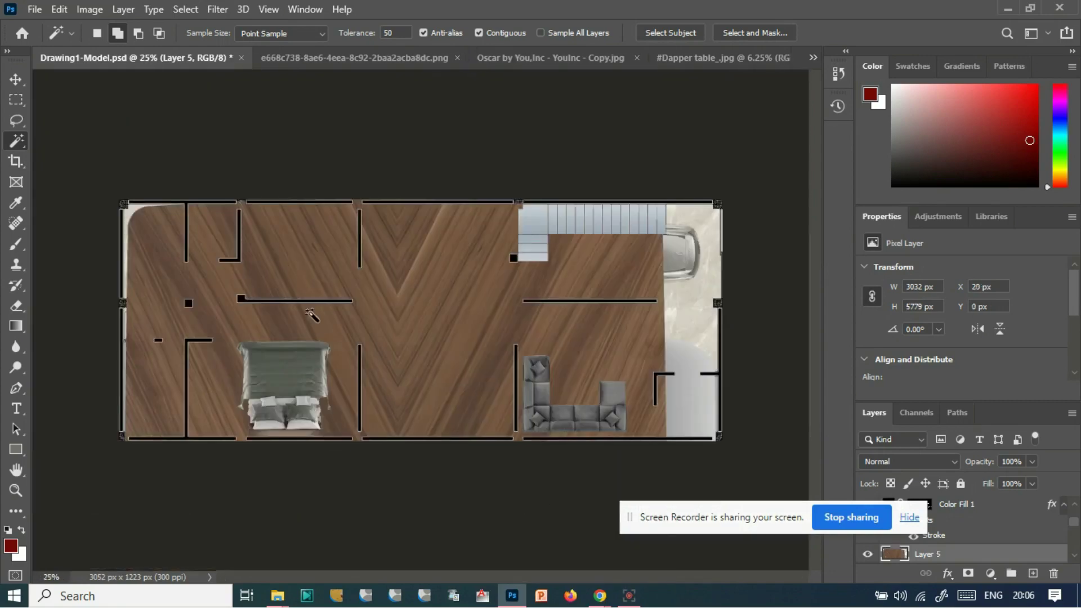
key("ctrl+t")
left_click_drag(120, 198, 294, 294)
left_click_drag(411, 353, 327, 275)
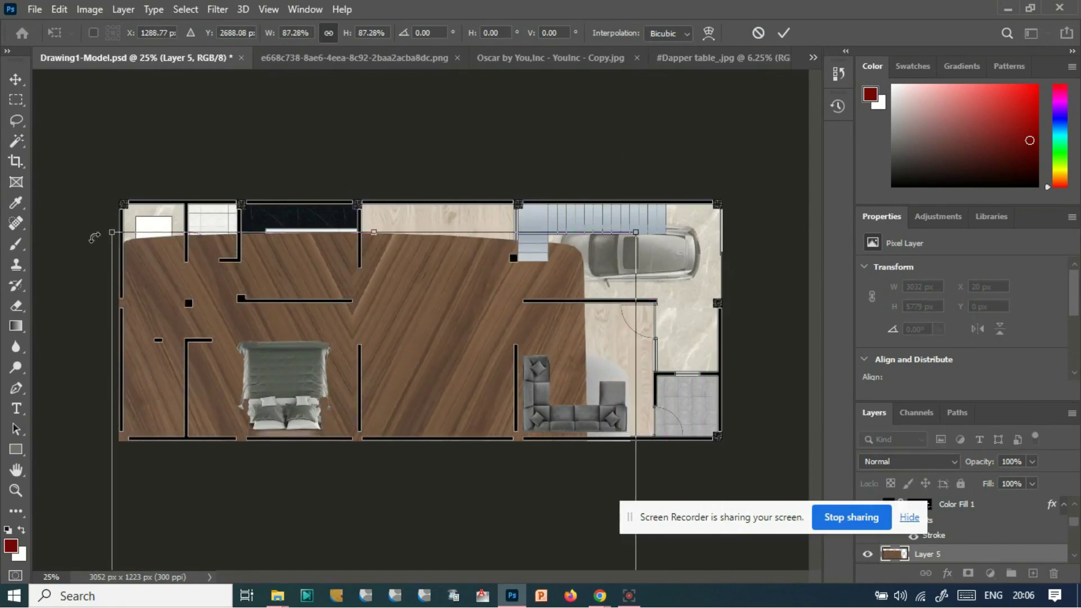
left_click_drag(107, 234, 332, 502)
left_click_drag(370, 542, 313, 425)
left_click_drag(343, 488, 428, 363)
key("Return")
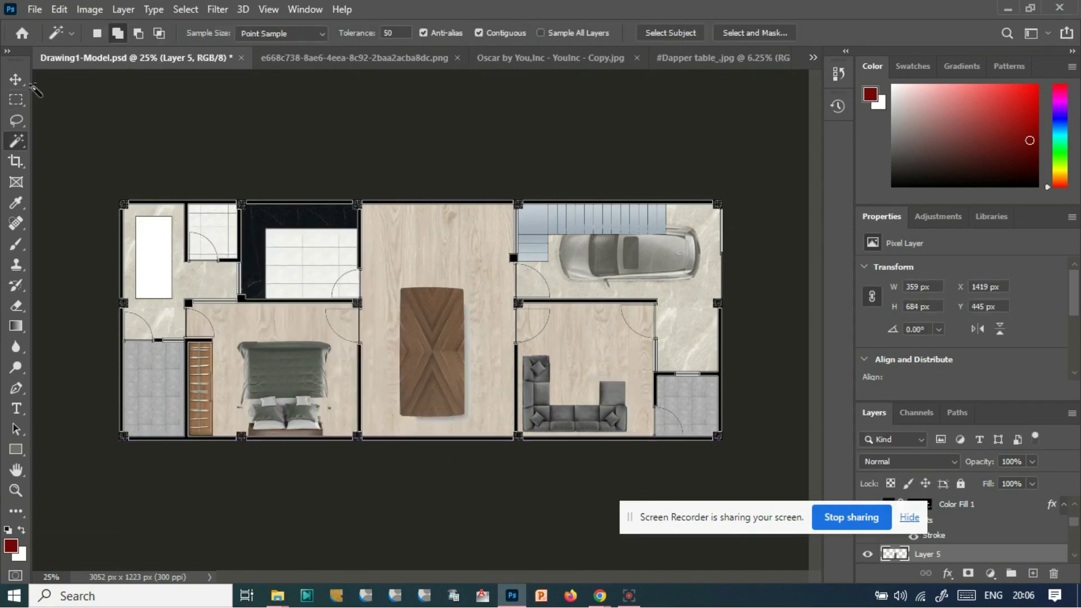
- Shrink the table to about 31.91% and leave it in the lower part of the central hall near the sofa room
key("v")
key("ctrl+t")
left_click_drag(400, 289, 438, 390)
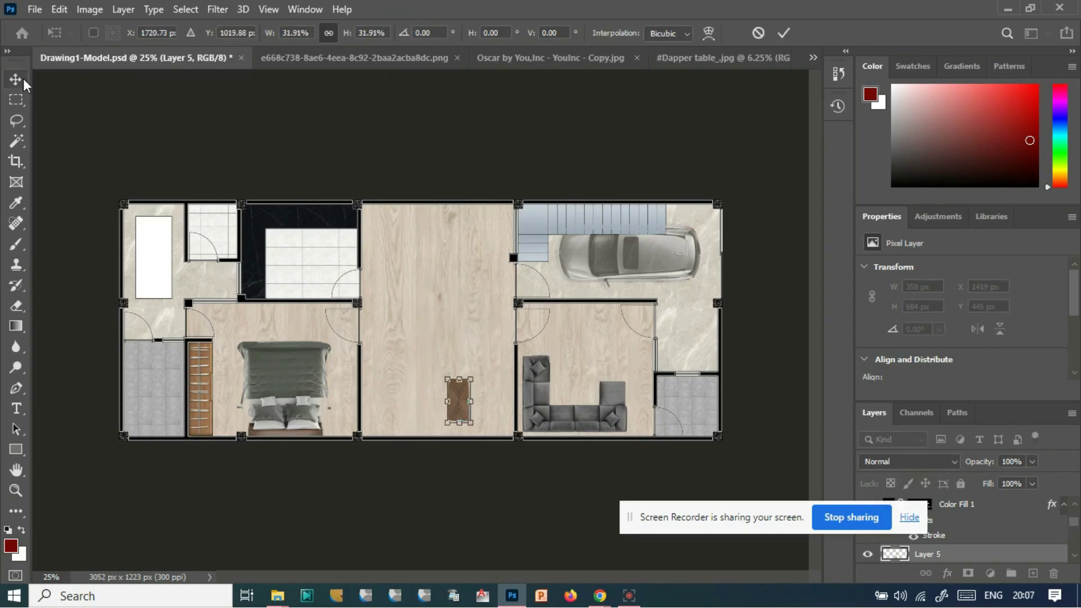
left_click(17, 80)
key("ctrl+plus")
key("ctrl+plus")
left_click_drag(451, 578, 493, 581)
scroll(492, 580, "right", 3)
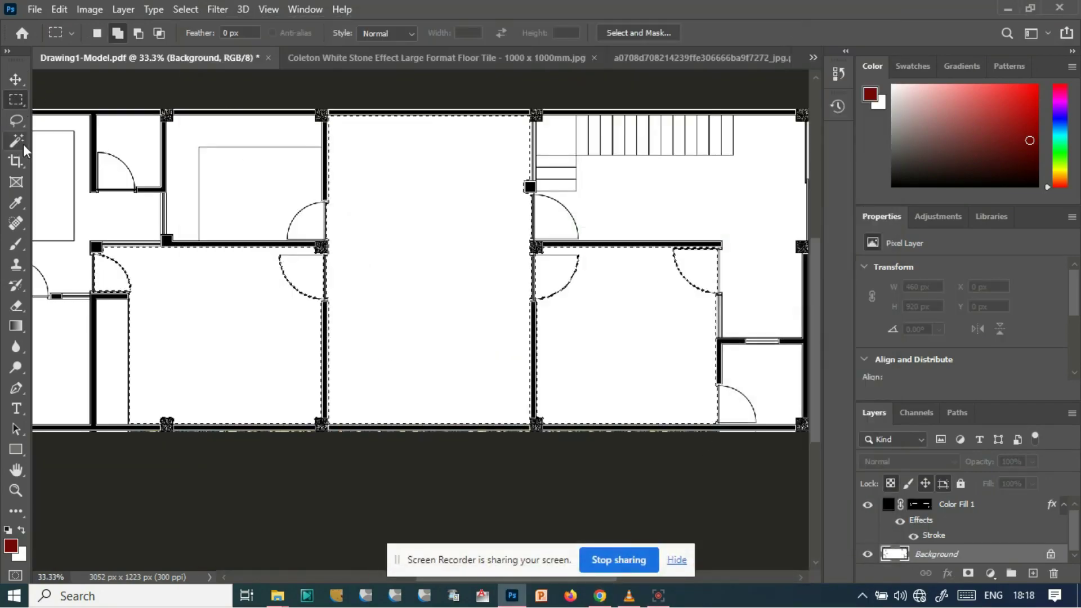
- Fill the selected hall and two adjoining rooms with the light wood pattern at 140% scale
left_click(990, 573)
left_click(982, 325)
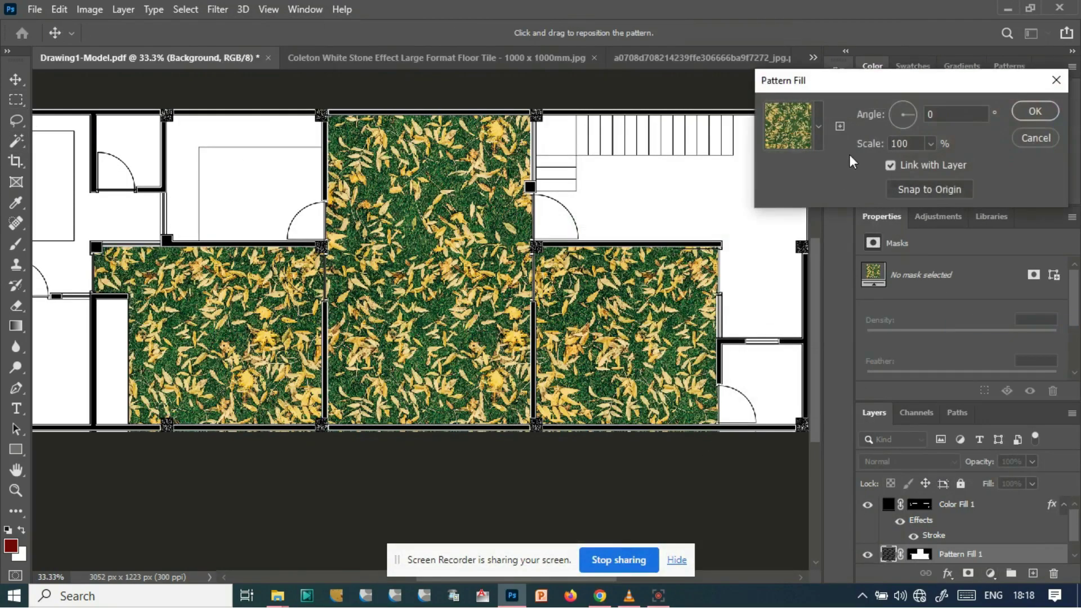
left_click(819, 126)
left_click(812, 251)
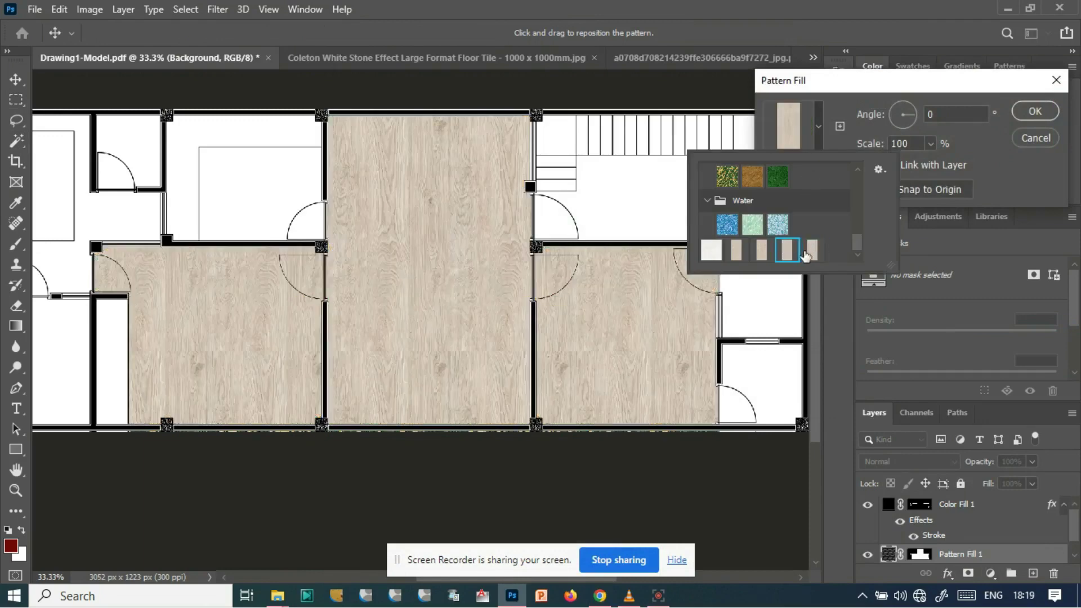
left_click(911, 145)
type("140")
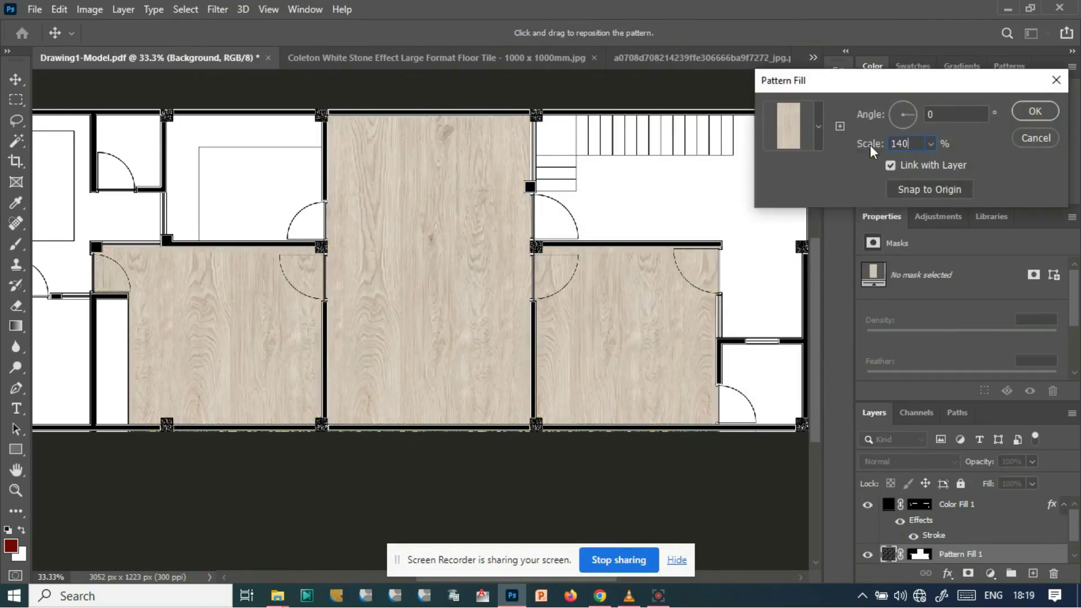
left_click(1036, 113)
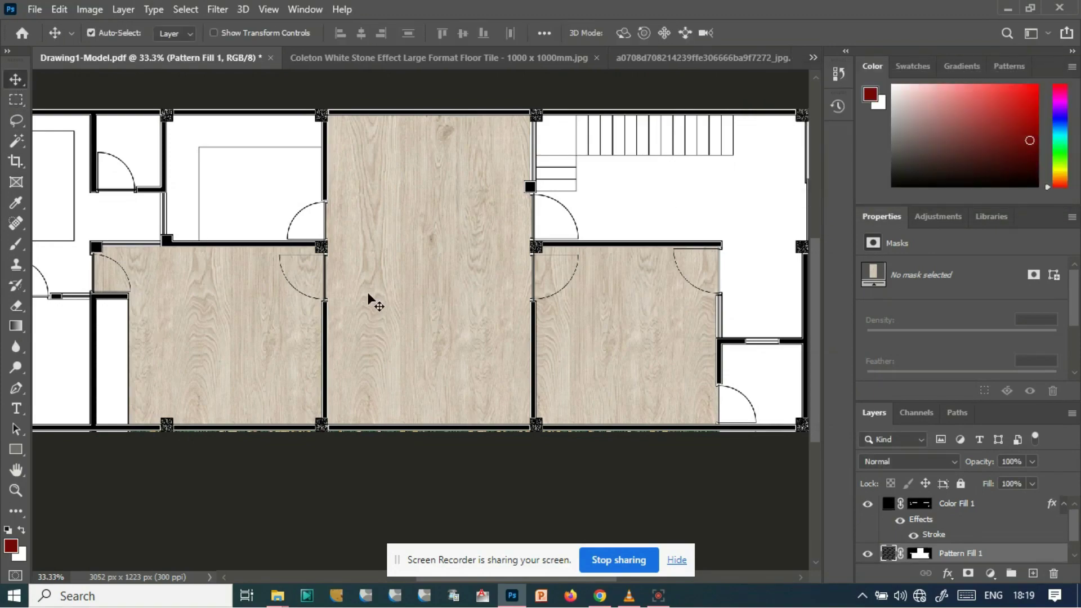
- Examine the wood floor pattern up close in the central hall and across the adjoining rooms
key("ctrl+plus")
key("ctrl+plus")
key("ctrl+plus")
scroll(384, 291, "up", 5)
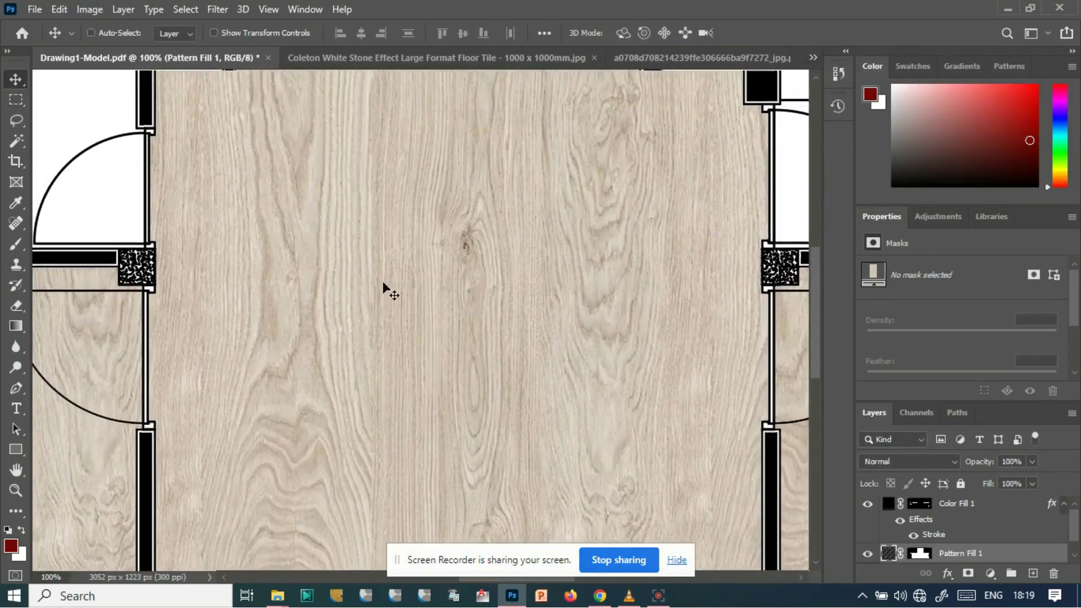
key("ctrl+minus")
key("ctrl+minus")
key("ctrl+minus")
key("ctrl+minus")
key("ctrl+plus")
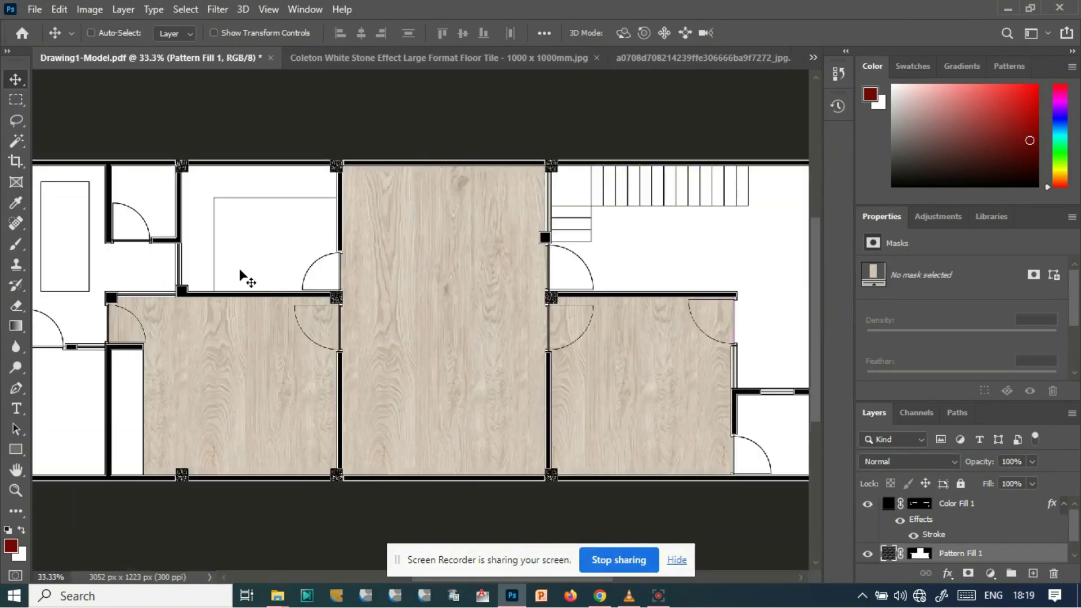
scroll(308, 486, "up", 1)
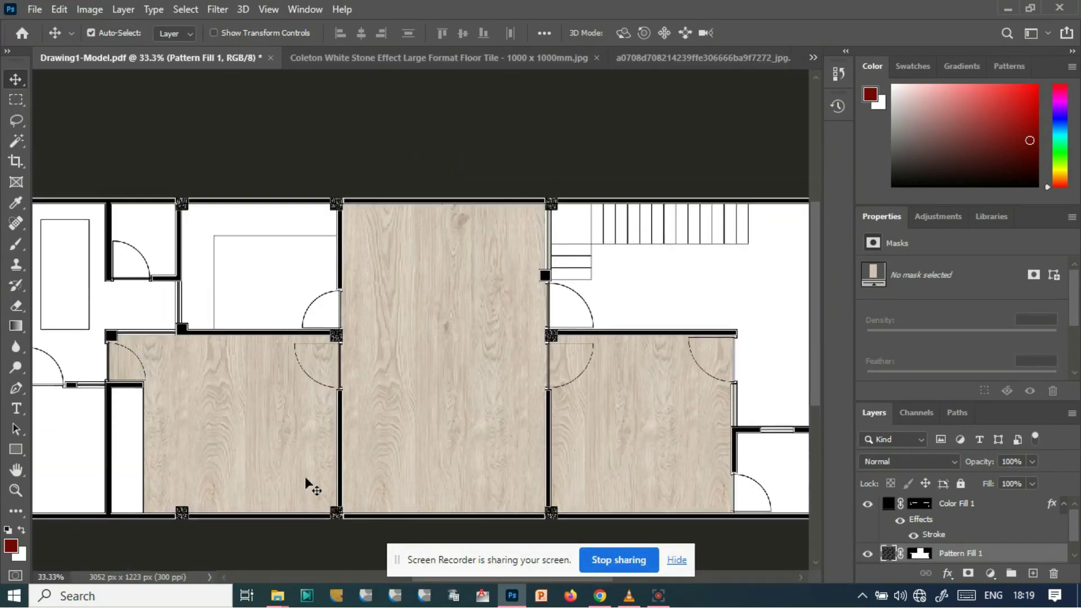
- Make the Background layer active for selecting the remaining white floor areas with the Magic Wand
left_click(15, 145)
left_click(767, 303)
left_click(549, 228)
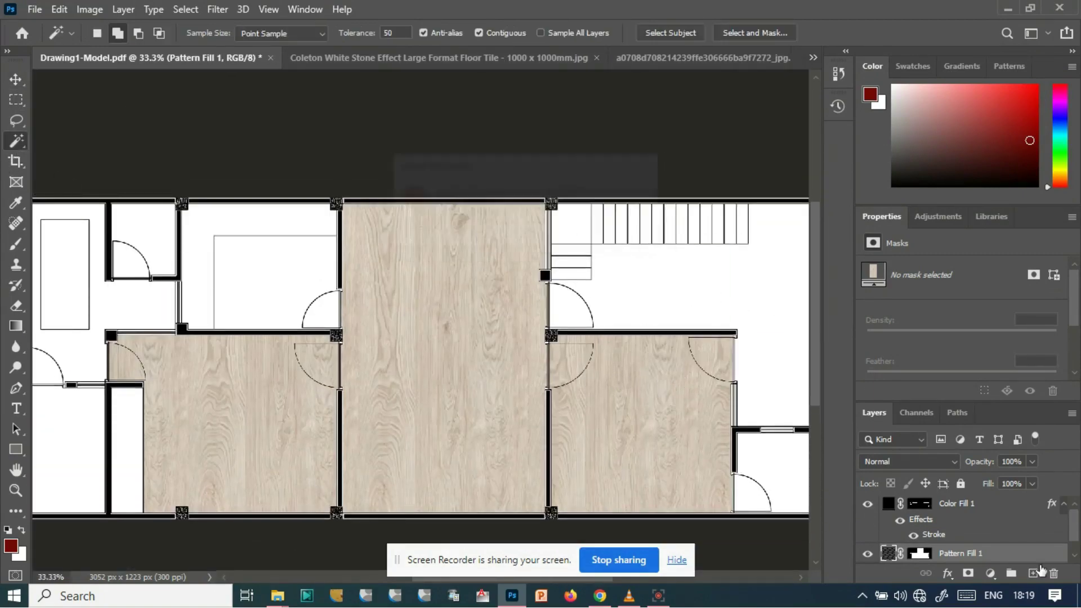
scroll(820, 502, "down", 1)
scroll(966, 534, "down", 1)
left_click(964, 557)
left_click_drag(511, 565, 177, 555)
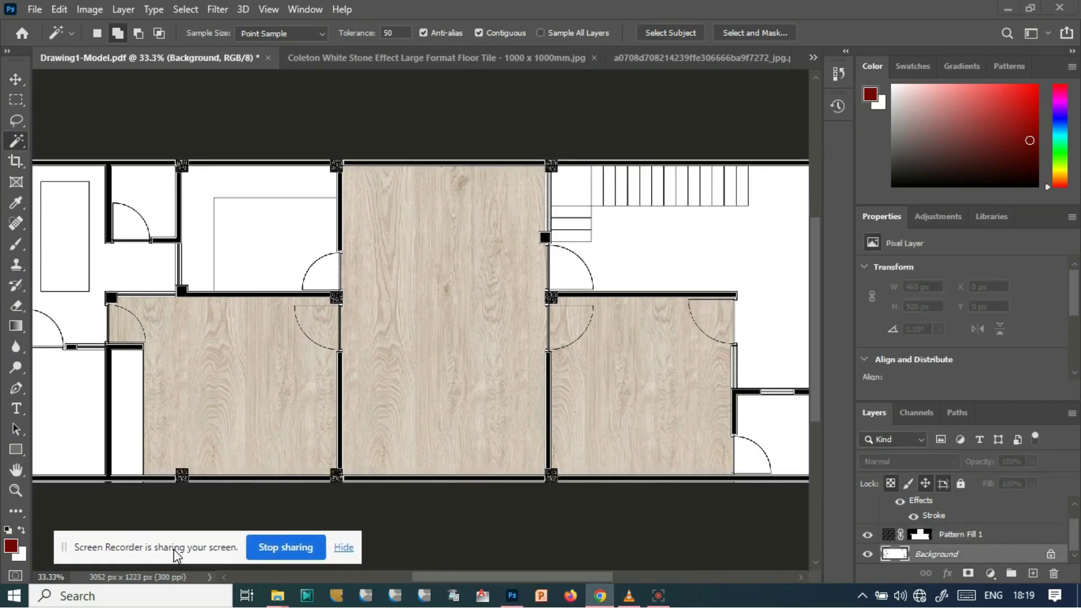
left_click_drag(501, 576, 449, 556)
- Select the white staircase area and the rectangle-marked area at the opposite end, including their door swings, with the Magic Wand
left_click(597, 237)
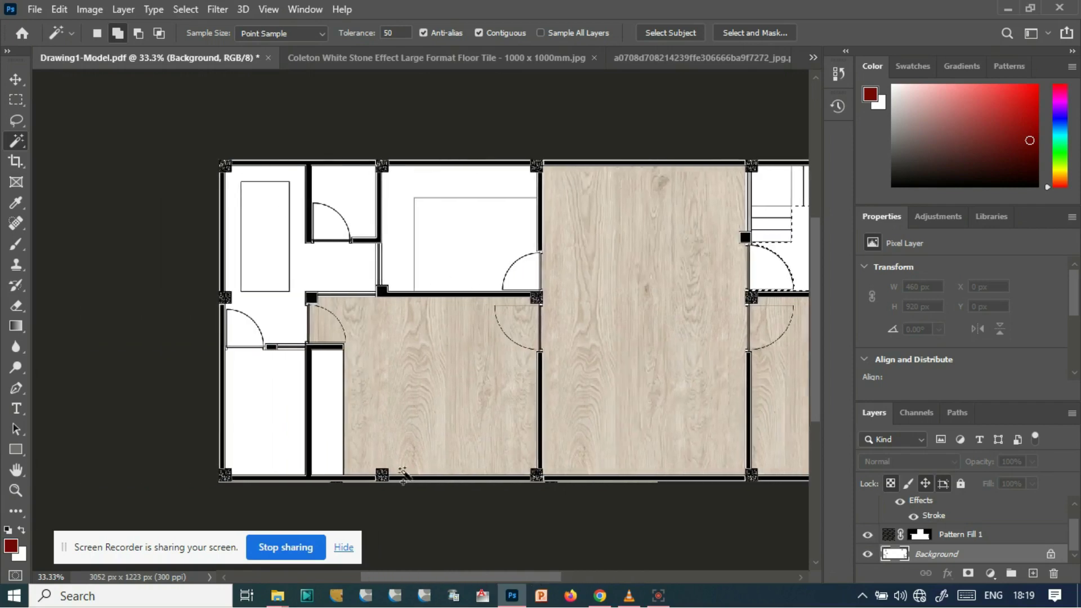
left_click(267, 243)
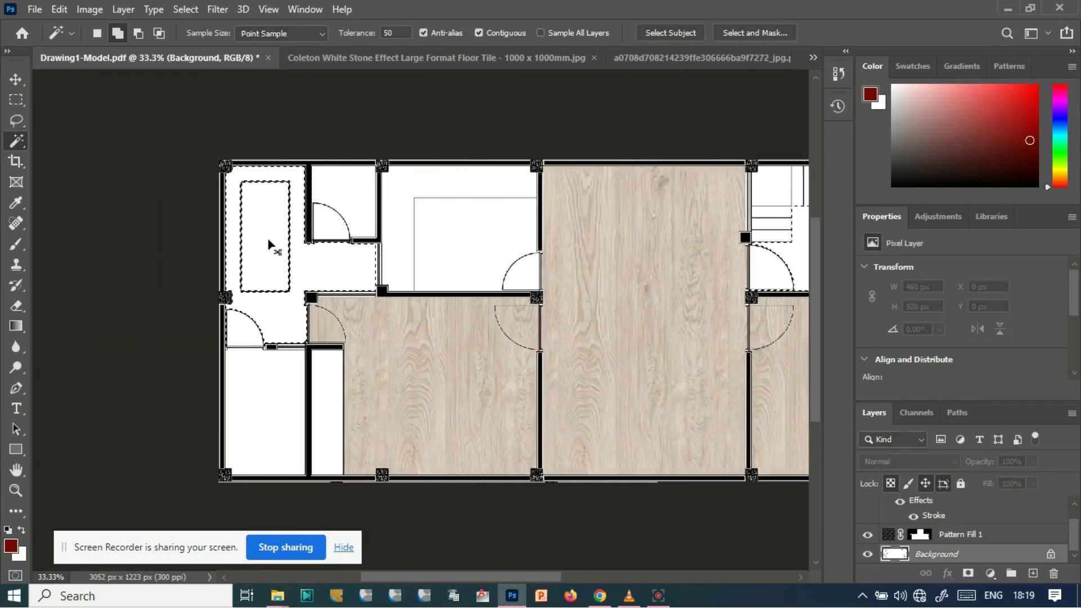
key("ctrl+d")
left_click(298, 276)
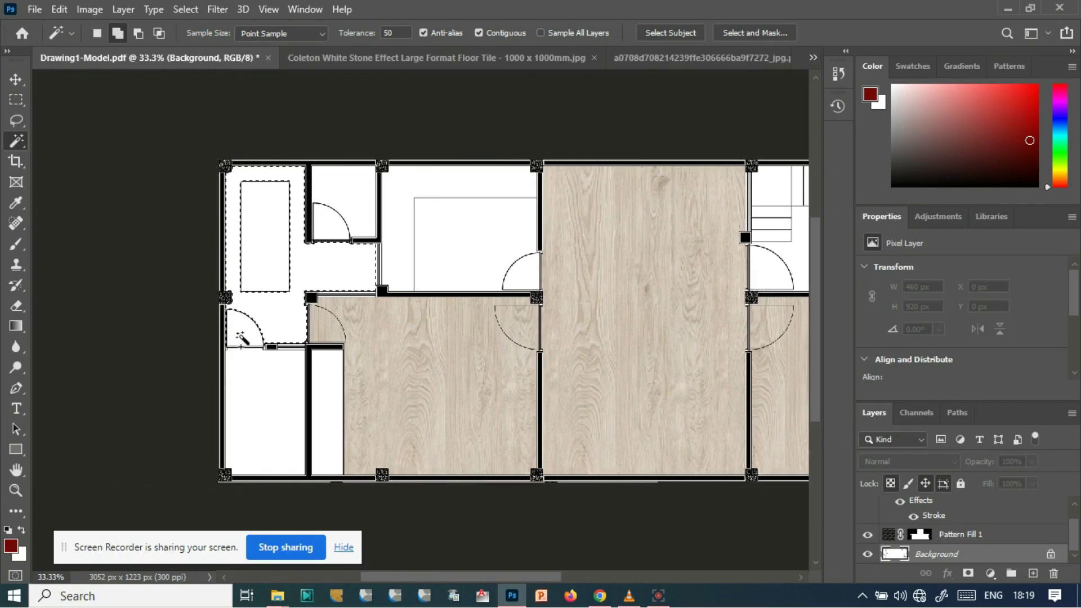
scroll(518, 270, "right", 6)
left_click(516, 270)
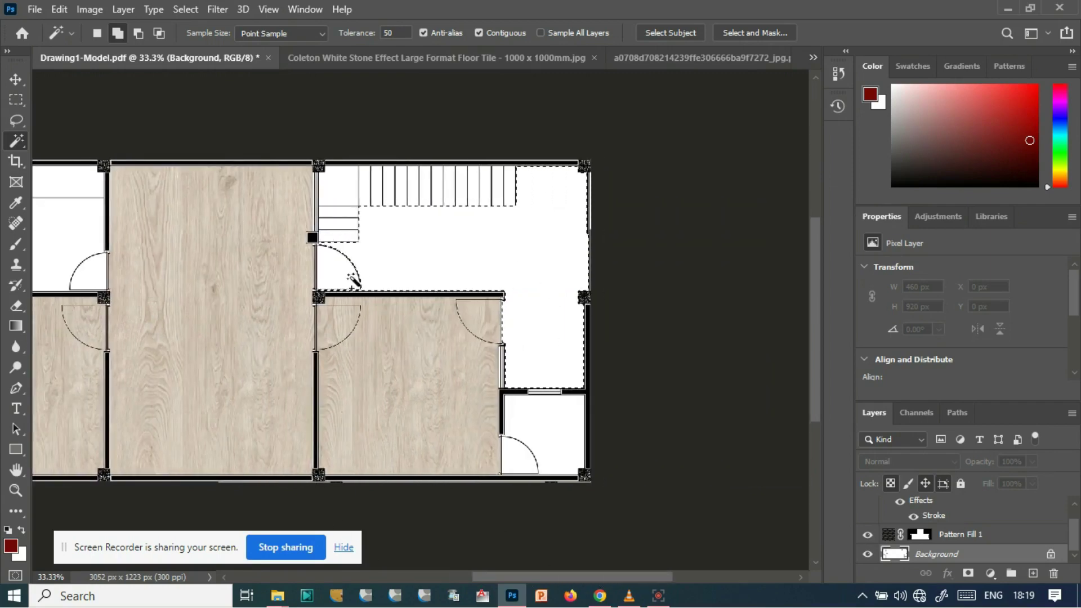
- Add a pattern fill to the selected areas, comparing several tile patterns and choosing the veined beige marble
left_click(990, 573)
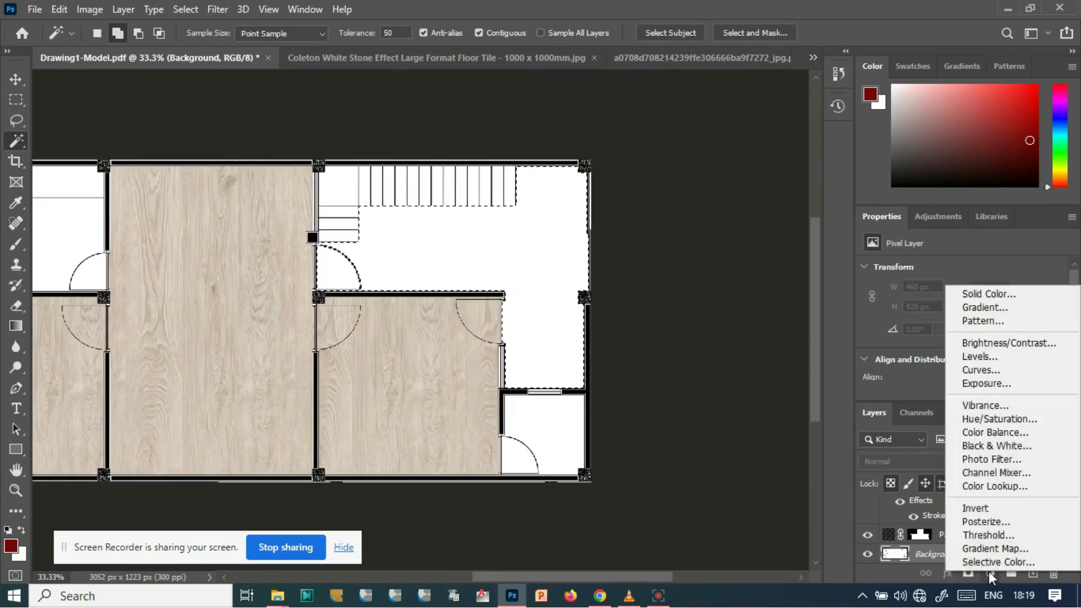
left_click(987, 326)
left_click(816, 129)
scroll(770, 210, "up", 1)
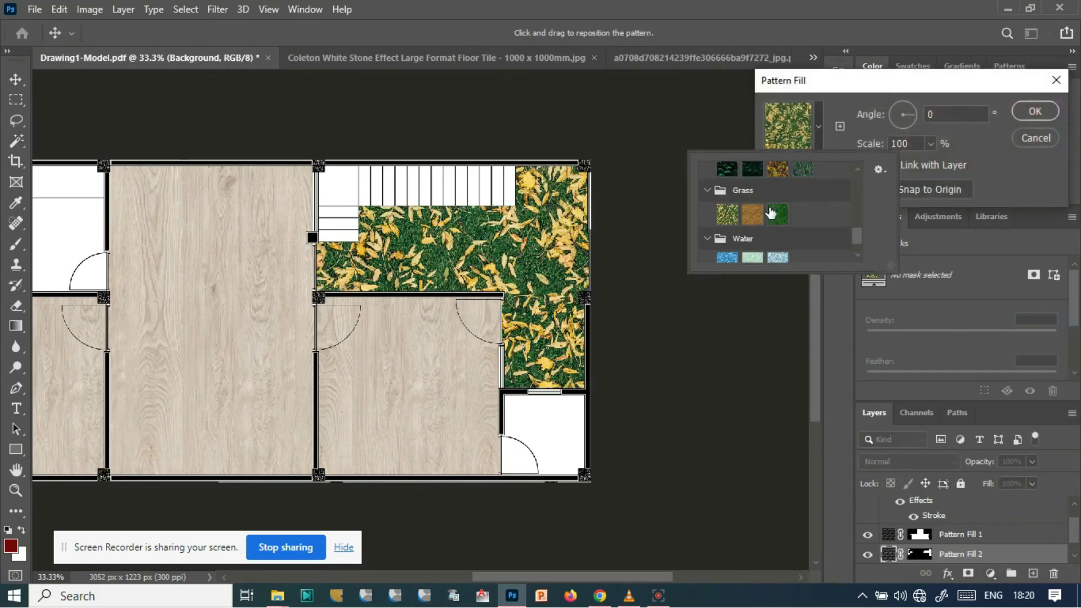
scroll(770, 211, "down", 4)
left_click(811, 194)
left_click(831, 197)
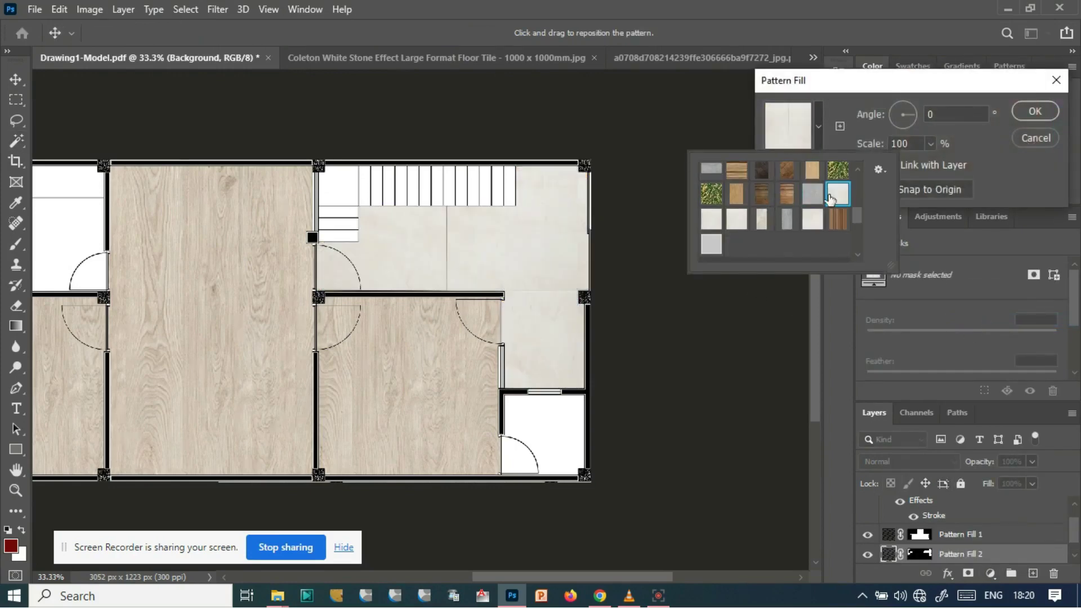
left_click(761, 219)
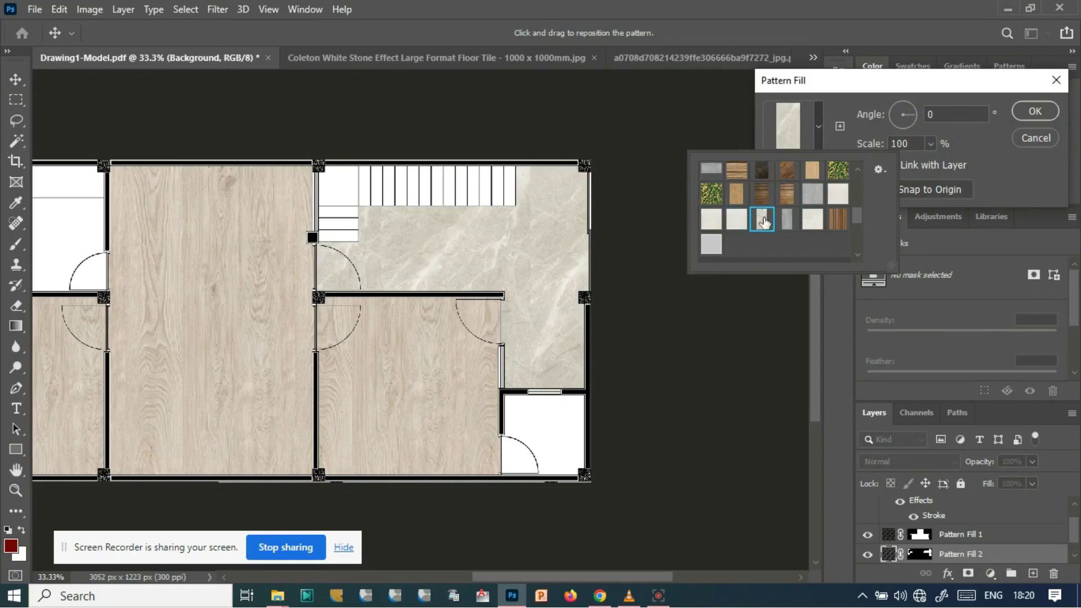
left_click(786, 219)
left_click(815, 221)
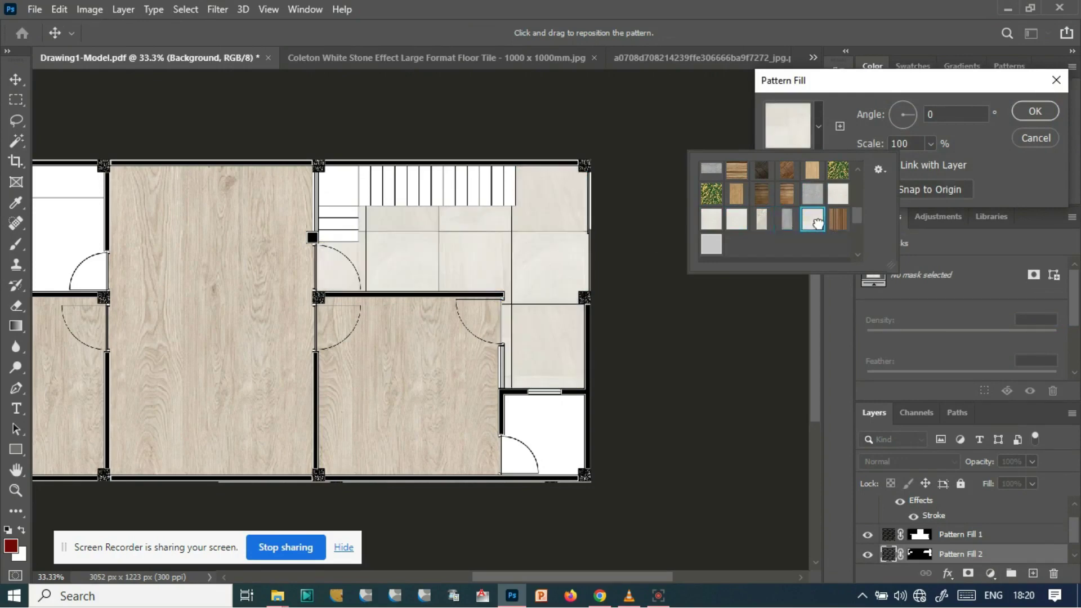
left_click(711, 242)
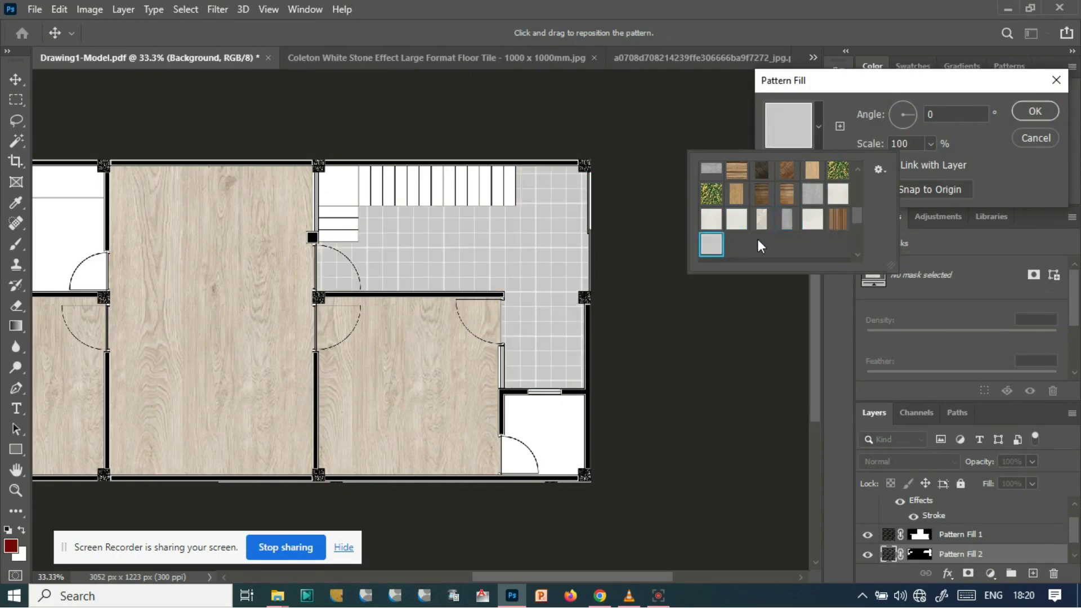
left_click(735, 220)
left_click(762, 221)
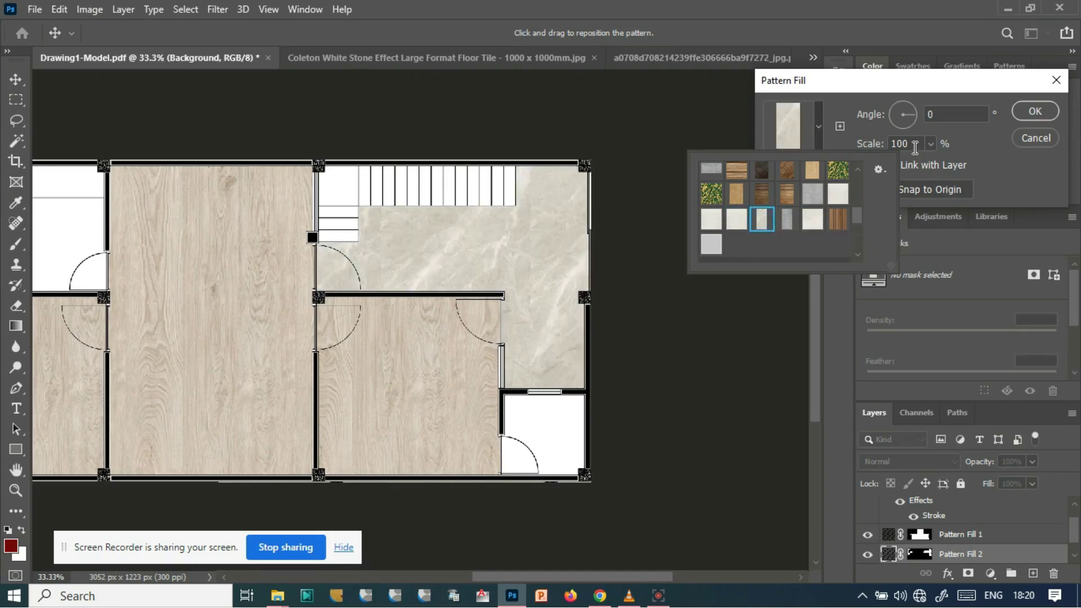
- Set the marble pattern's scale to 50%, trying 45% for comparison, and apply the fill
left_click(870, 144)
type("50")
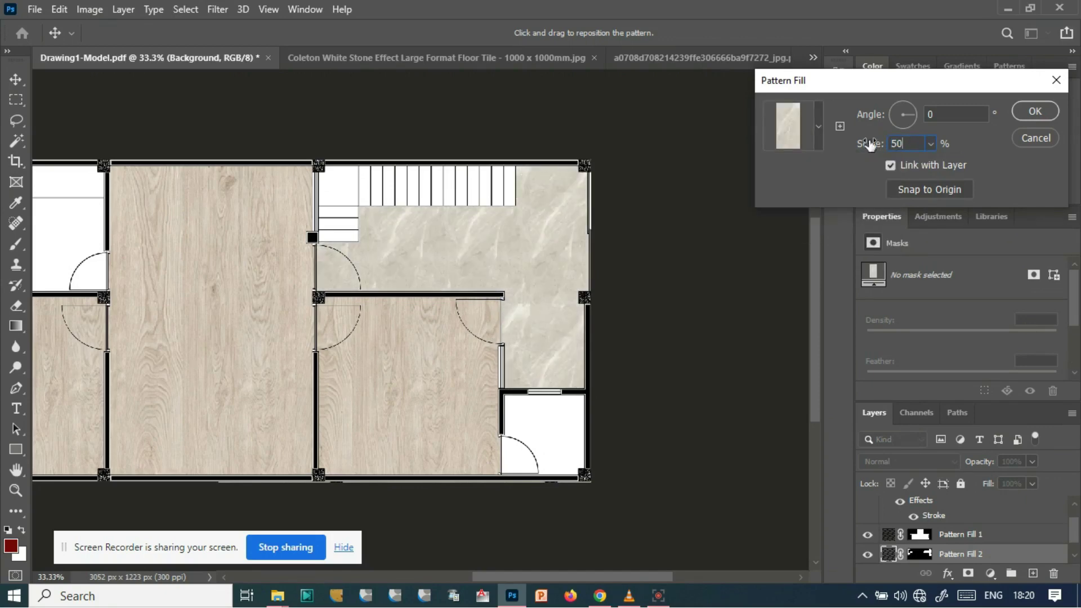
type("45")
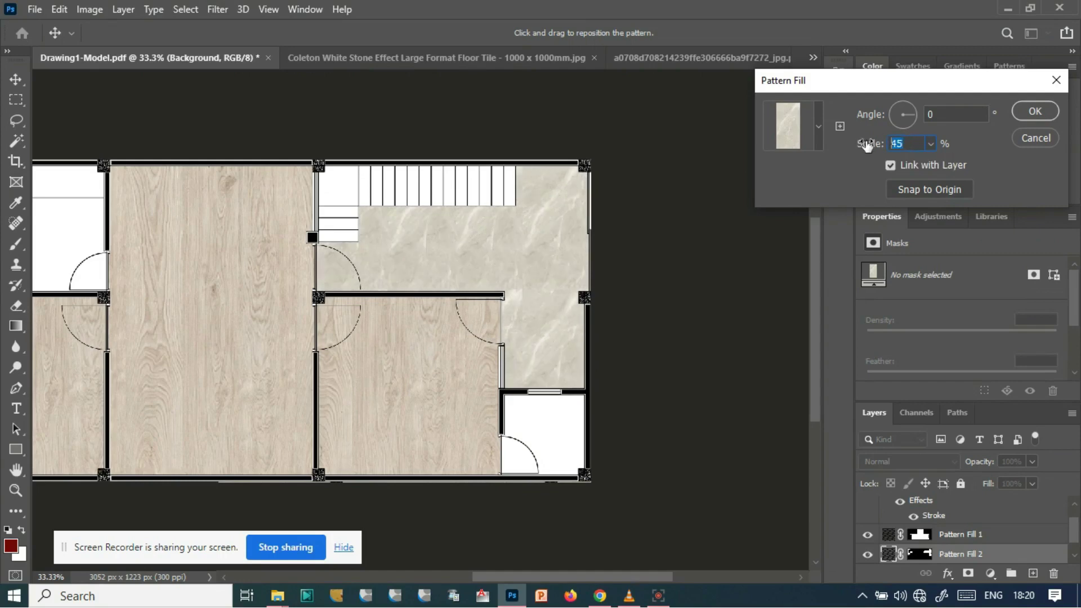
type("50")
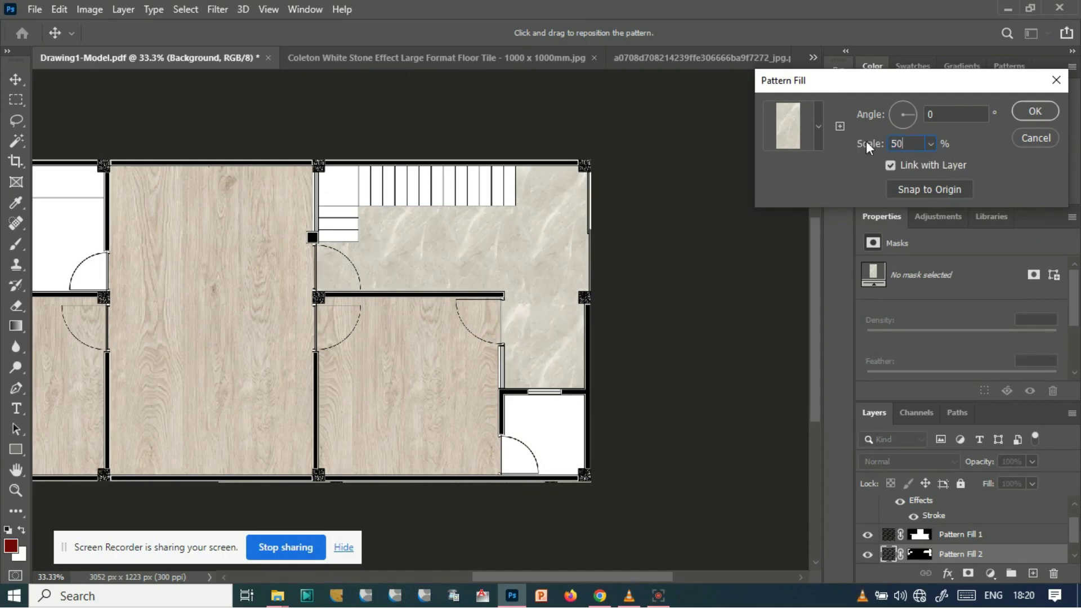
left_click(1037, 119)
- Check the wood floor fill's pattern settings and inspect the wood and marble floors across the whole plan
key("w")
double_click(1011, 555)
left_click(998, 221)
double_click(889, 535)
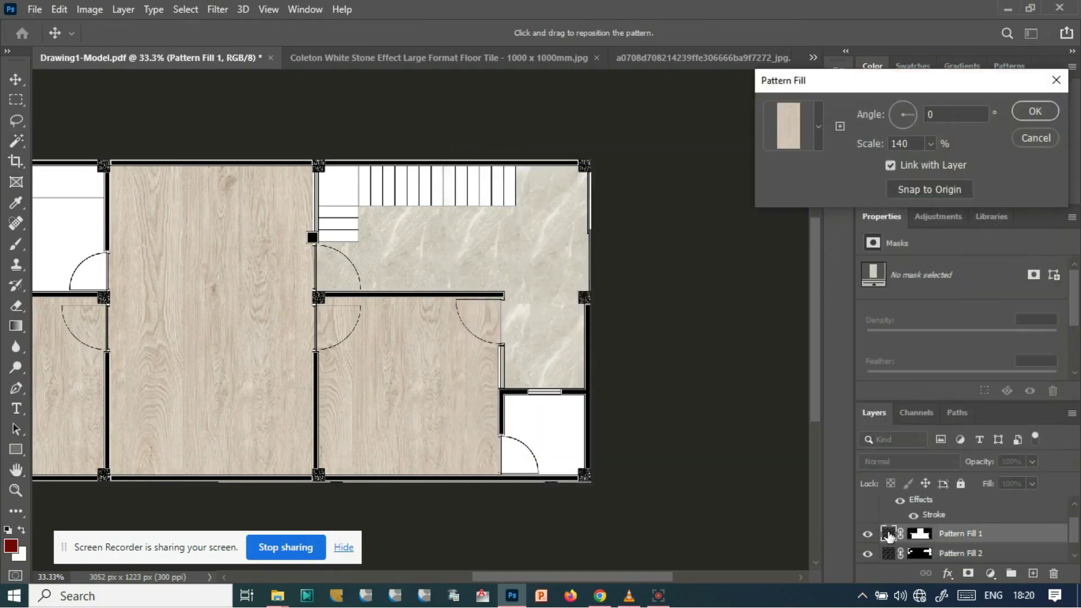
left_click(819, 127)
left_click(1034, 111)
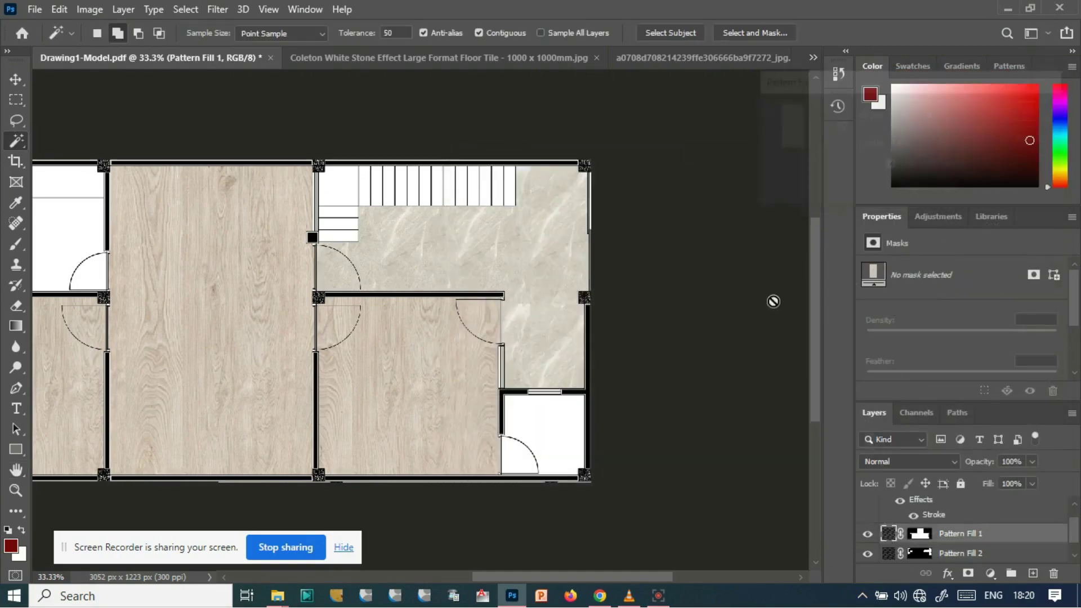
key("ctrl+minus")
key("ctrl+plus")
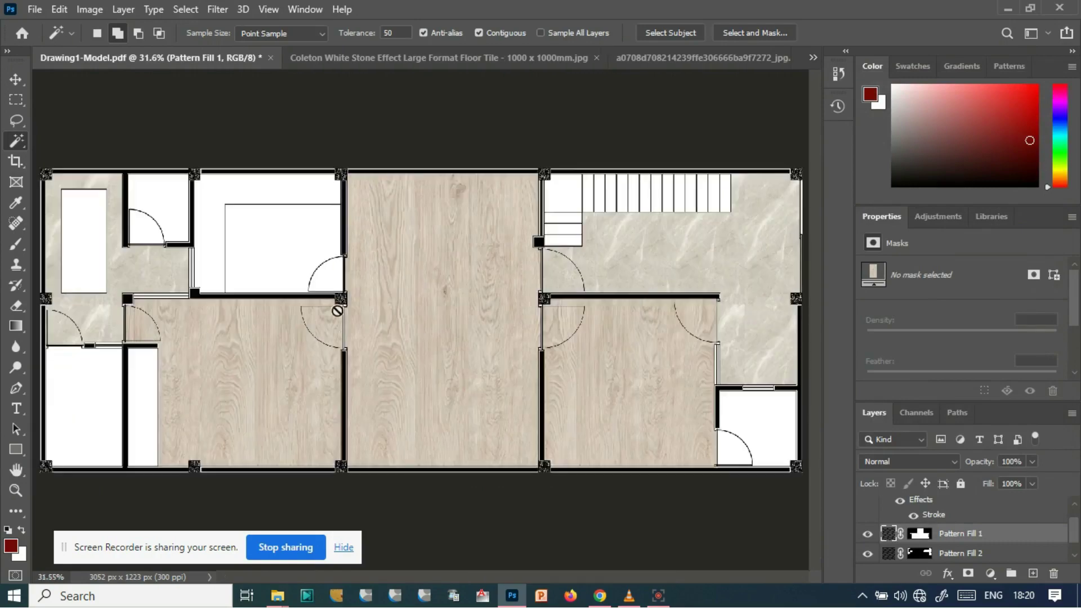
key("ctrl+minus")
key("ctrl+plus")
key("ctrl+plus")
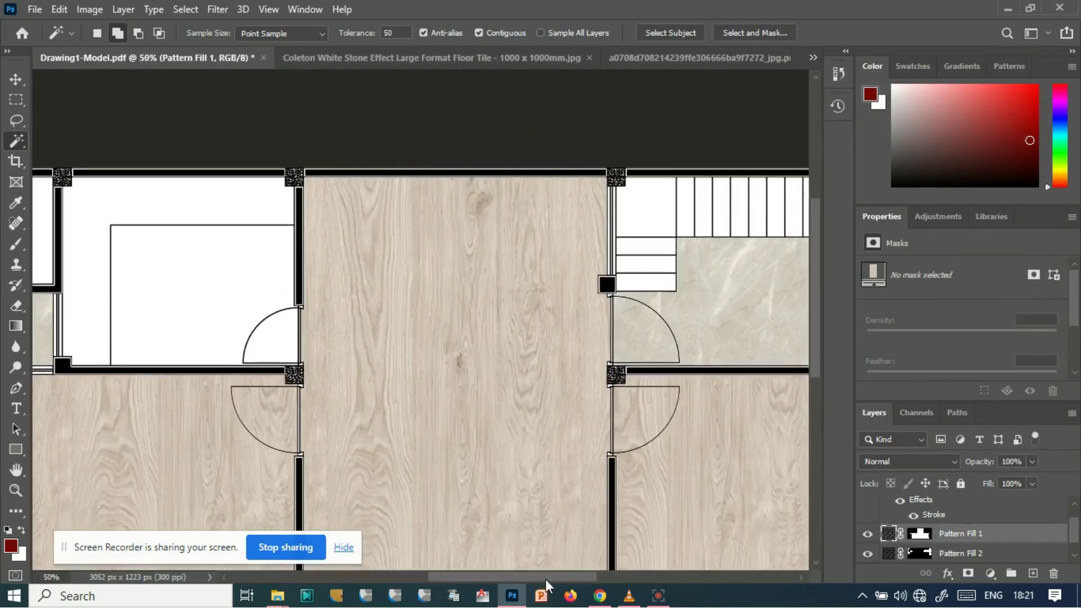
- On the Background layer, select the small white corner rooms at both ends of the plan, including the door swing, with the Magic Wand
left_click_drag(546, 577, 449, 577)
scroll(425, 408, "down", 6)
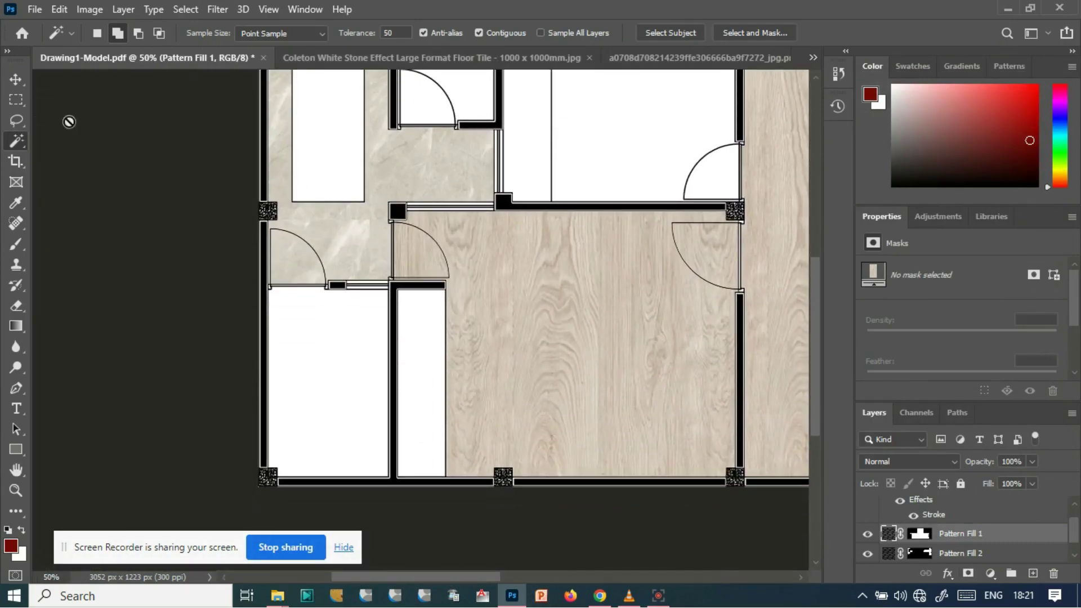
scroll(532, 315, "down", 3)
scroll(960, 557, "down", 1)
left_click(954, 553)
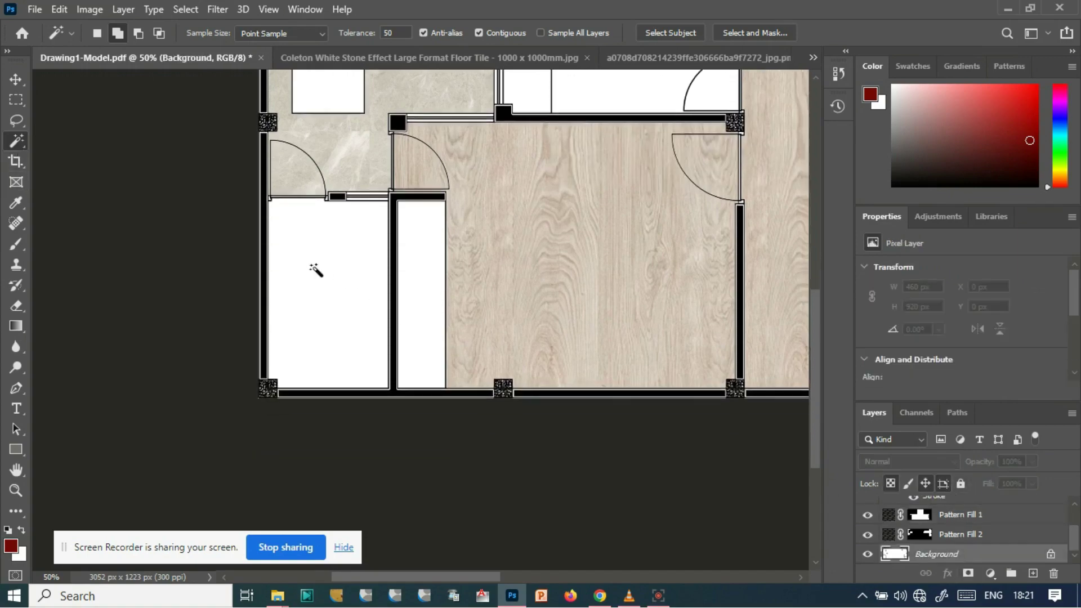
left_click(316, 269)
scroll(418, 360, "up", 2)
scroll(419, 354, "up", 6)
scroll(425, 319, "down", 2)
left_click_drag(497, 577, 680, 573)
left_click(569, 459)
left_click(535, 501)
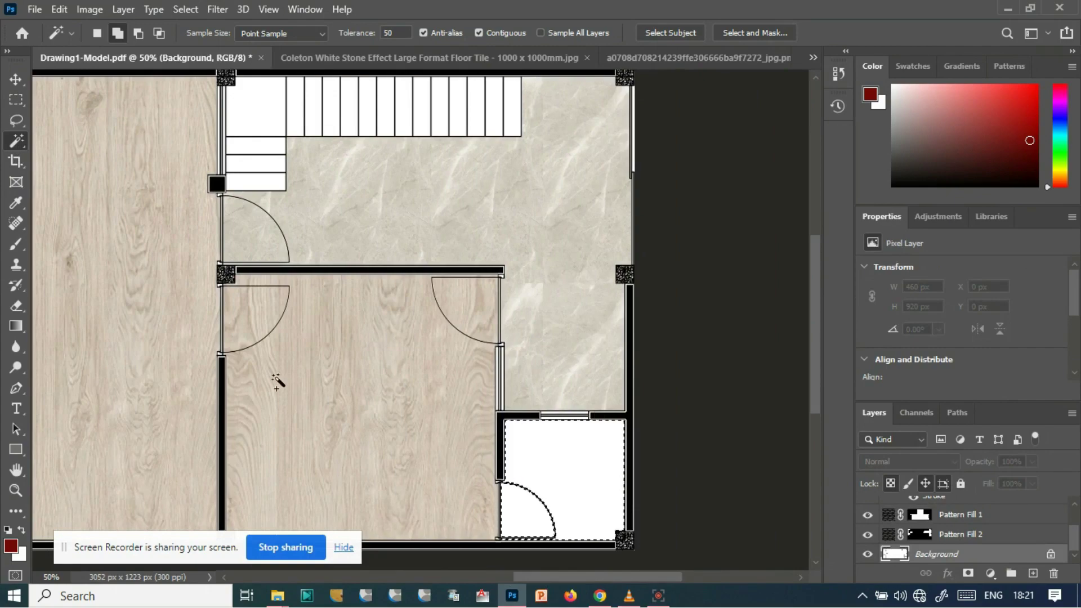
- Switch to File Explorer, go to the material folder and preview the Natural Stone texture
scroll(277, 377, "up", 1)
mouse_move(278, 596)
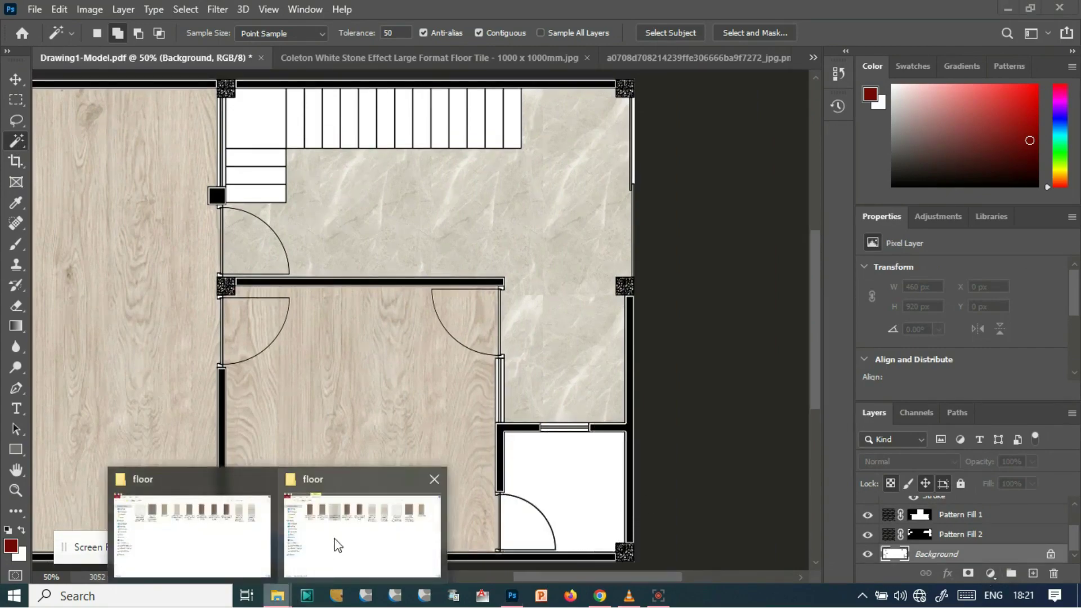
left_click(332, 550)
left_click(20, 54)
scroll(803, 299, "down", 10)
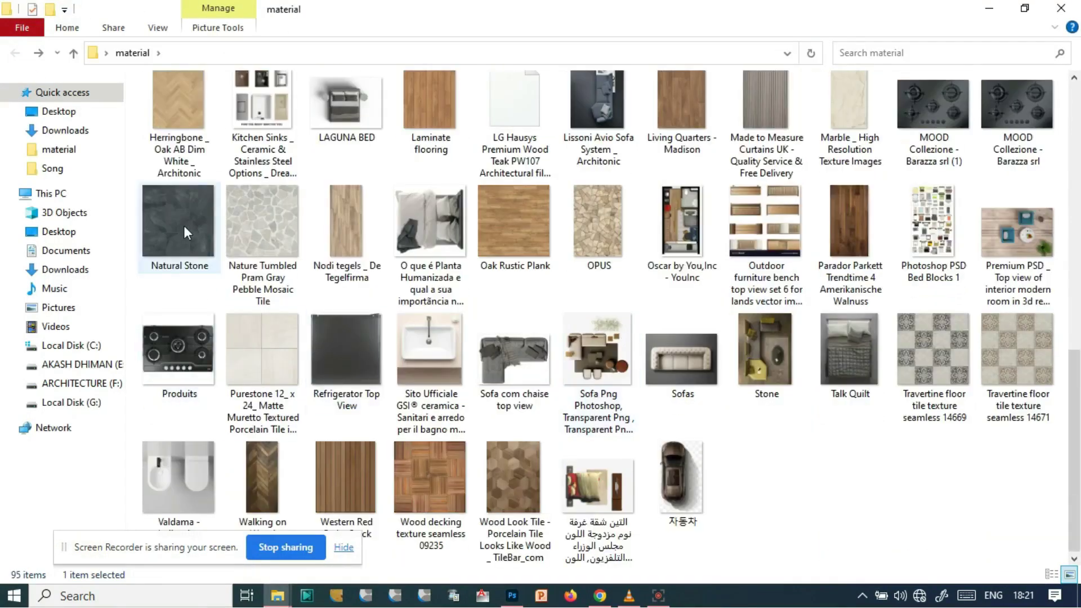
double_click(183, 225)
key("alt+F4")
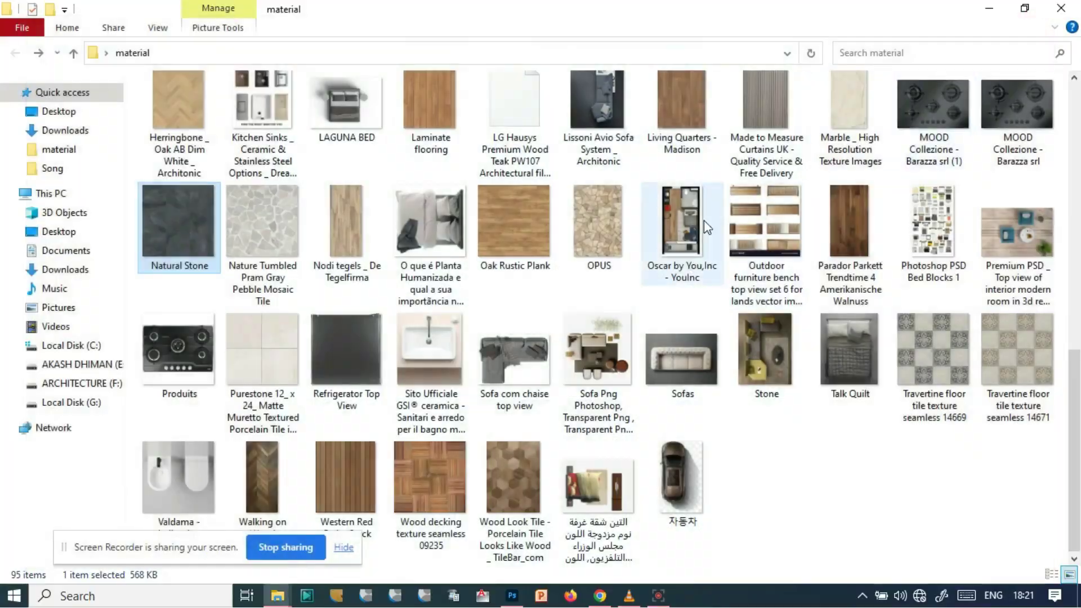
- Preview the light bcc66d53 floor texture and the Cappini Round Rock tile image in the material folder
scroll(504, 340, "up", 10)
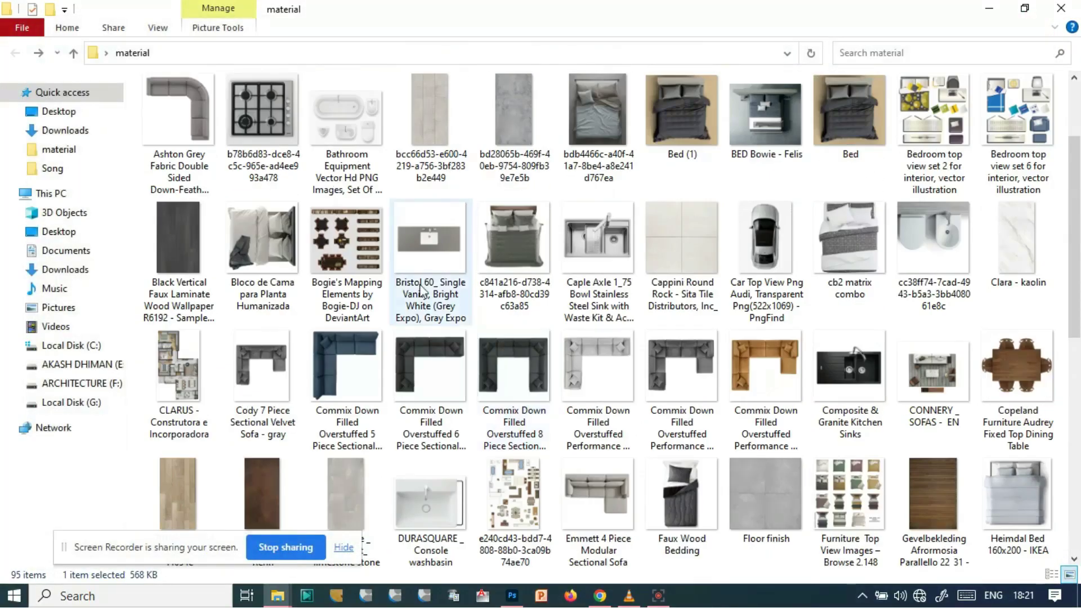
left_click(425, 116)
double_click(425, 116)
key("alt+F4")
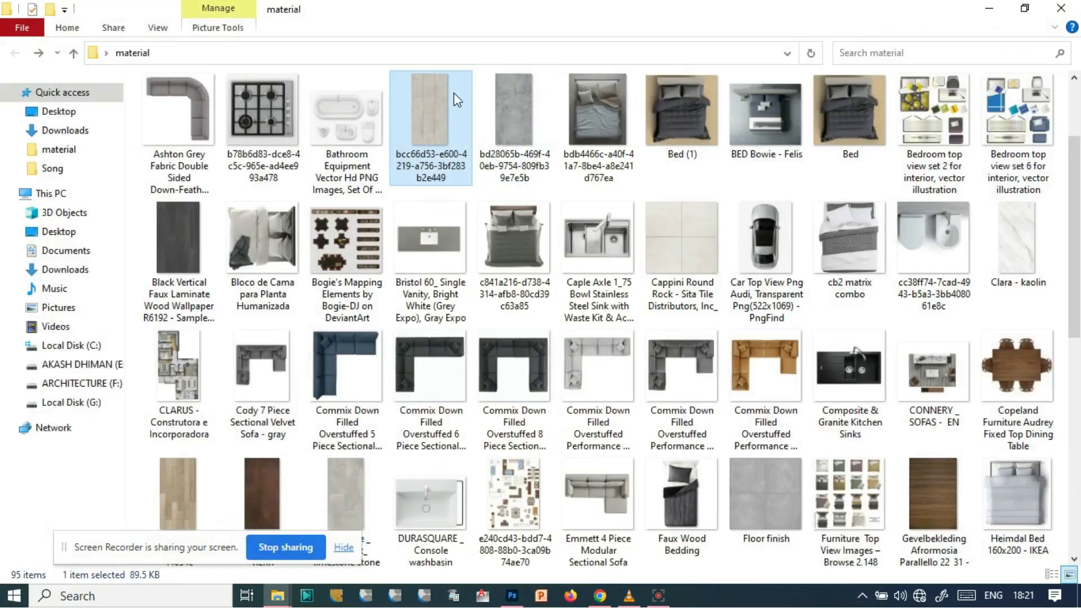
double_click(698, 261)
key("alt+F4")
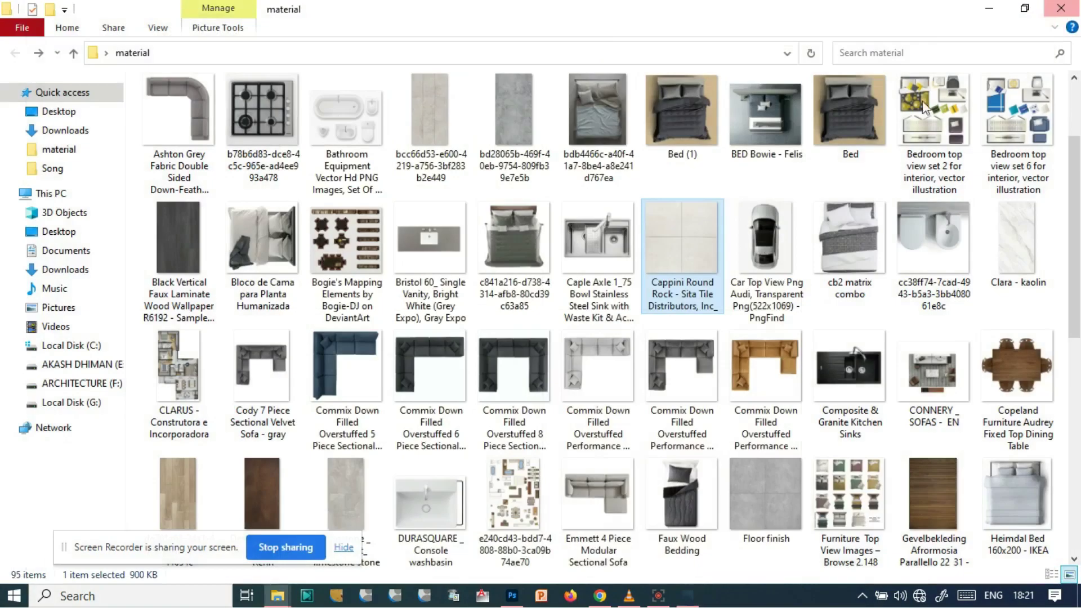
scroll(512, 164, "up", 2)
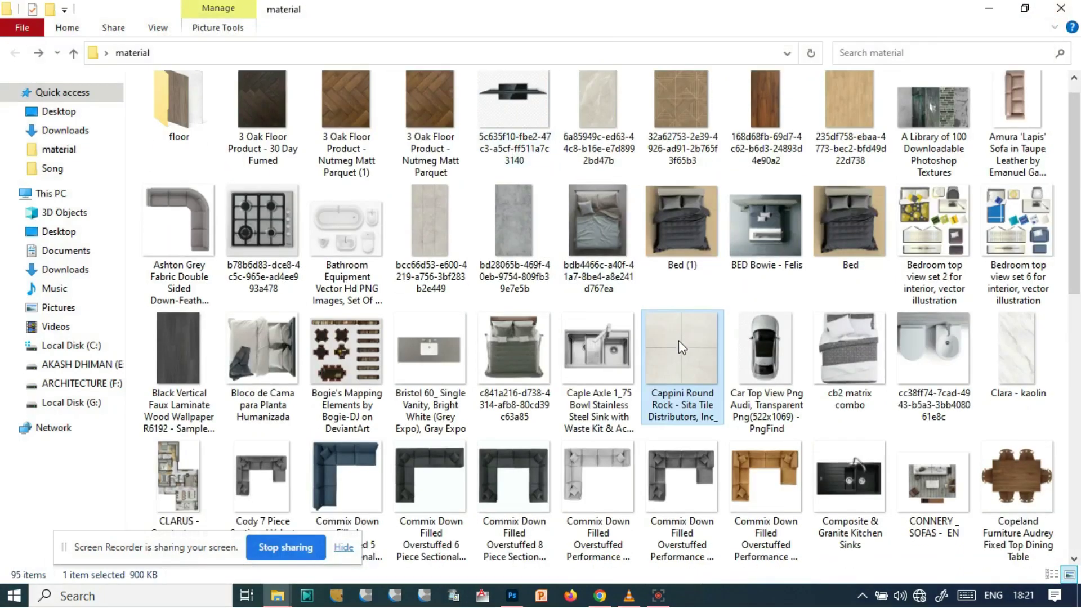
- Switch back to Photoshop and add a pattern fill with the grey concrete texture to the selected small rooms
left_click(512, 595)
left_click(989, 573)
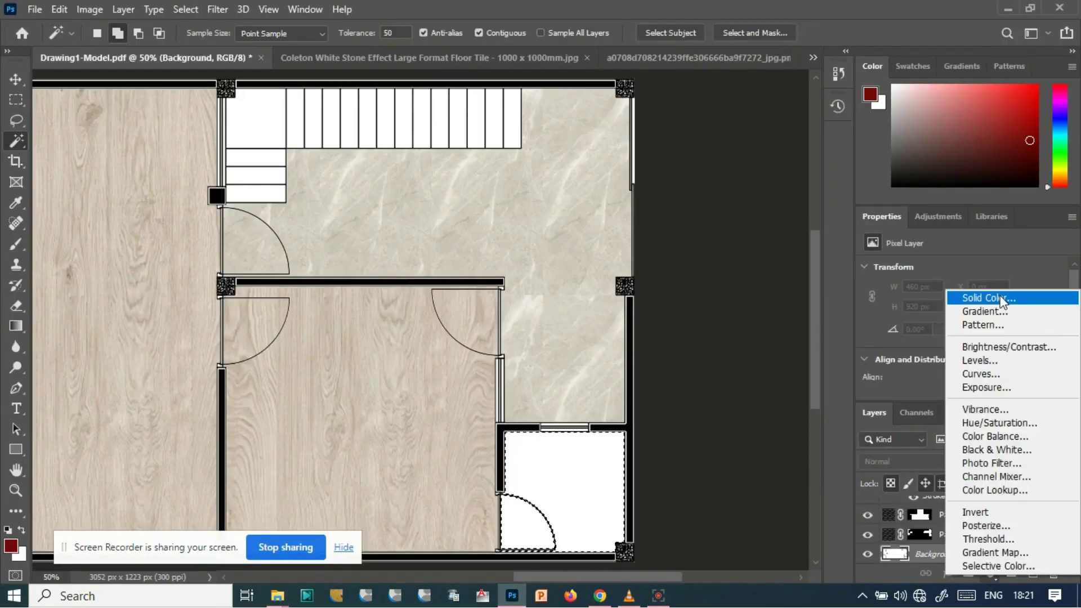
left_click(994, 326)
left_click(823, 122)
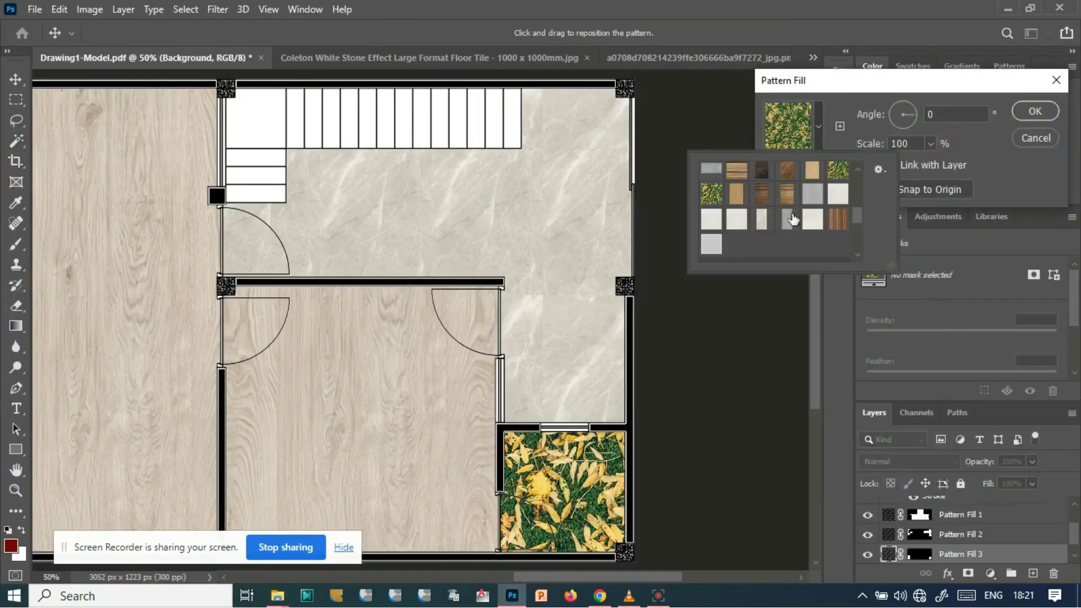
left_click(788, 219)
- Try the small rooms' fill at a 50° angle, compare other tile patterns, and reset the angle to 0°
left_click(943, 116)
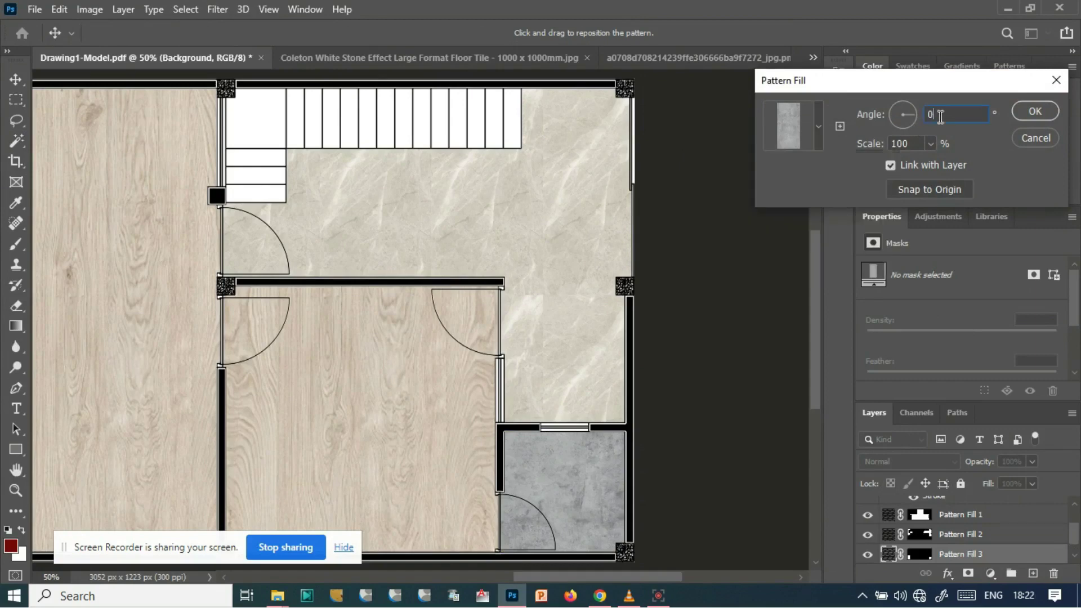
type("50")
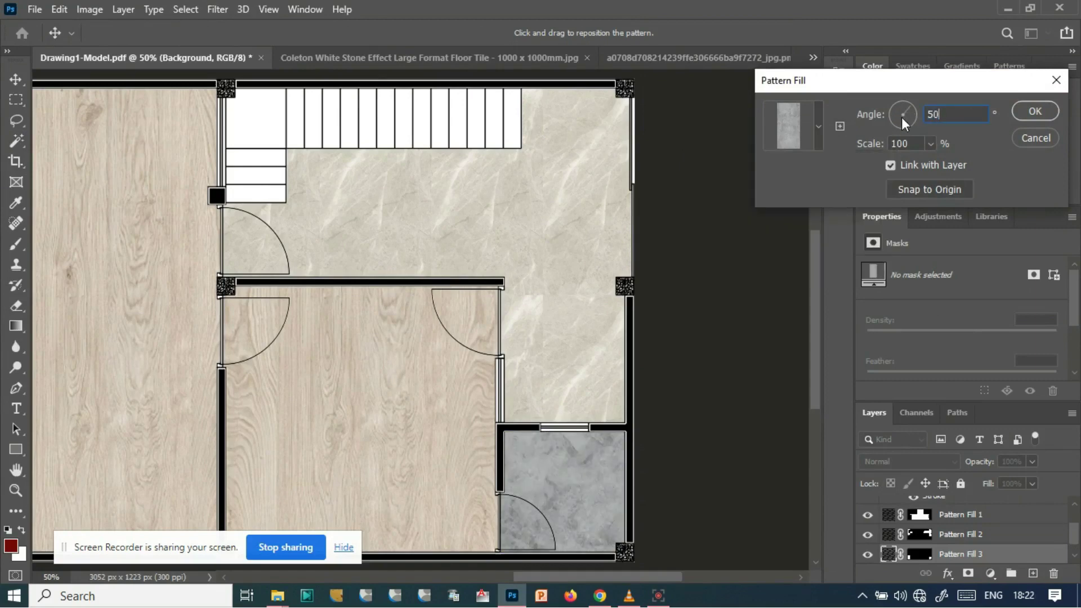
left_click(818, 128)
left_click(813, 219)
left_click(768, 224)
left_click(738, 223)
left_click(712, 243)
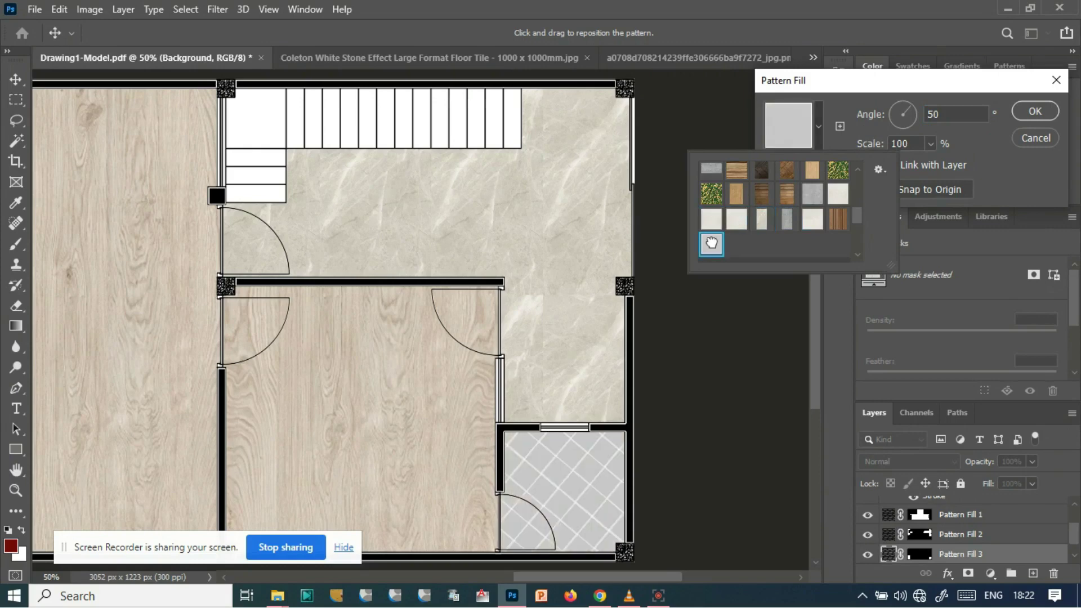
left_click(914, 113)
type("0")
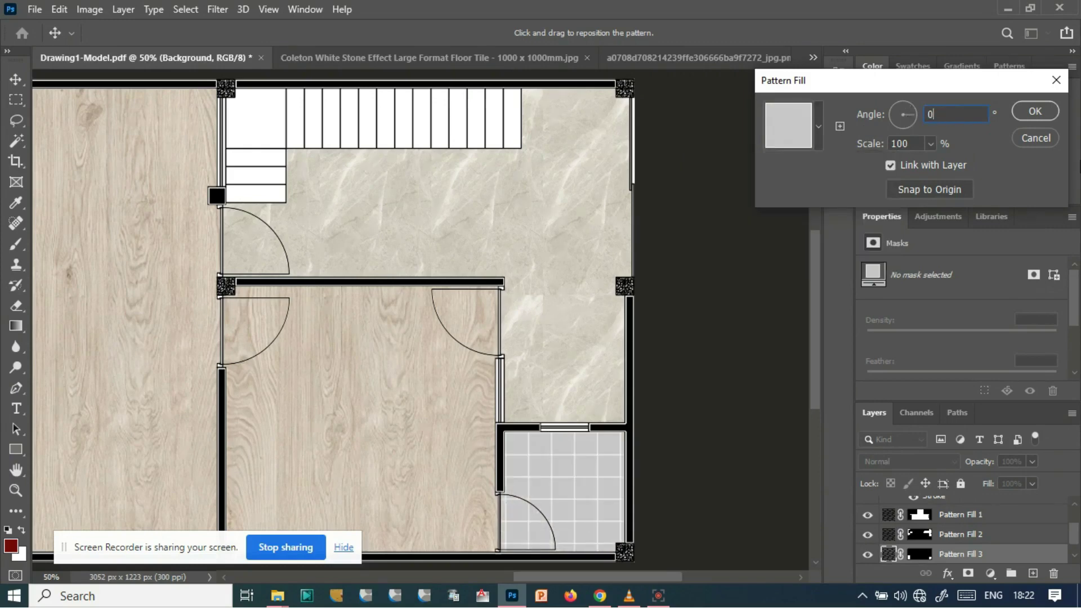
- Switch the small rooms' pattern fill to the grey concrete tile pattern, try it at 50%, and set the scale to 10%
left_click(812, 194)
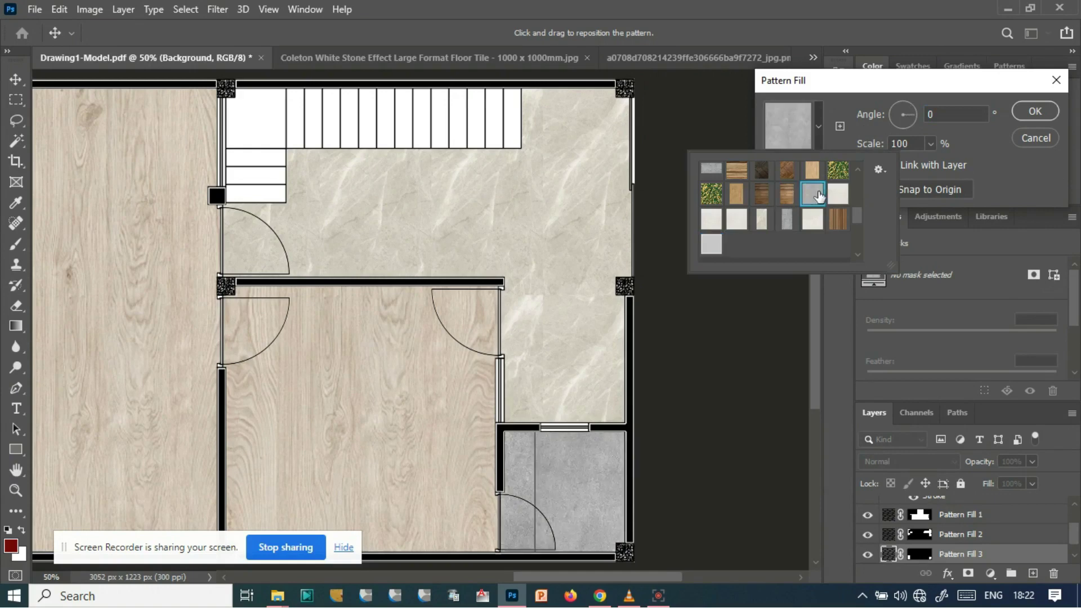
double_click(915, 144)
type("50")
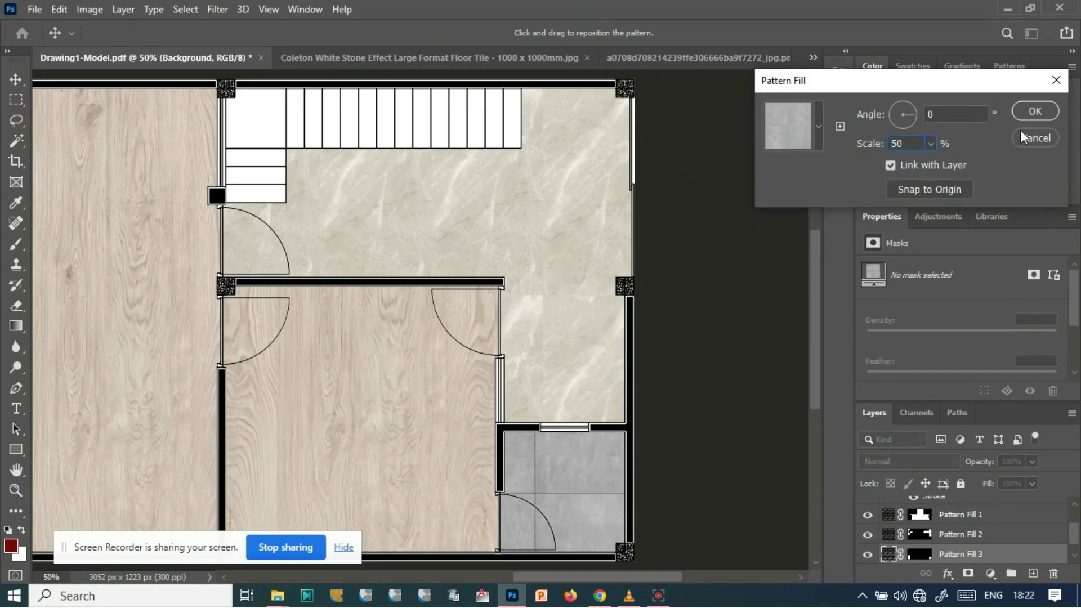
key("BackSpace")
key("BackSpace")
type("10")
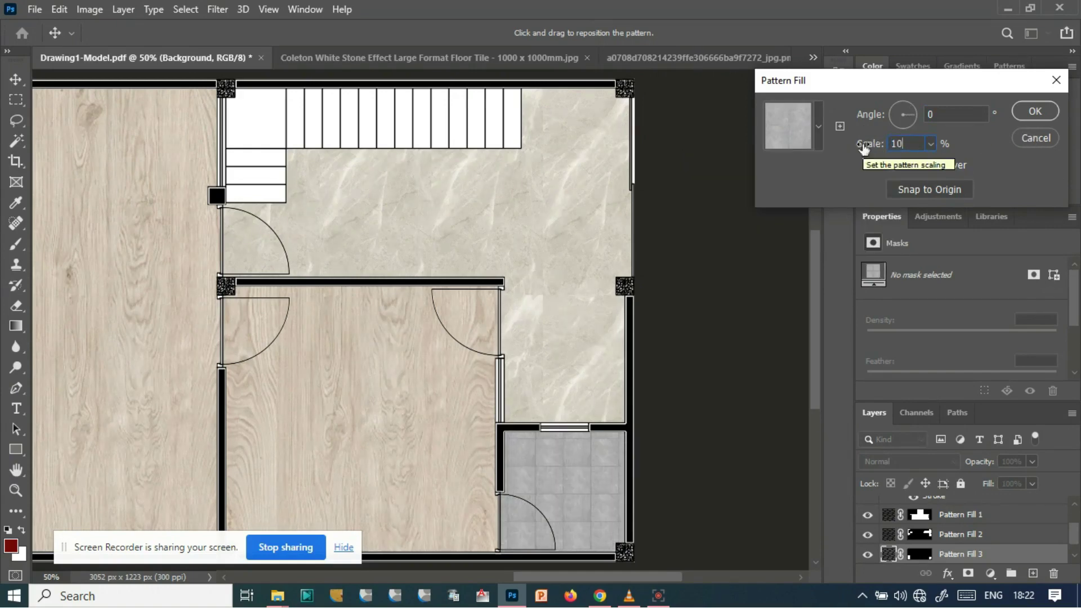
- Try the grey tile pattern at smaller scales such as 8%, and apply the fill at 10%
left_click(917, 188)
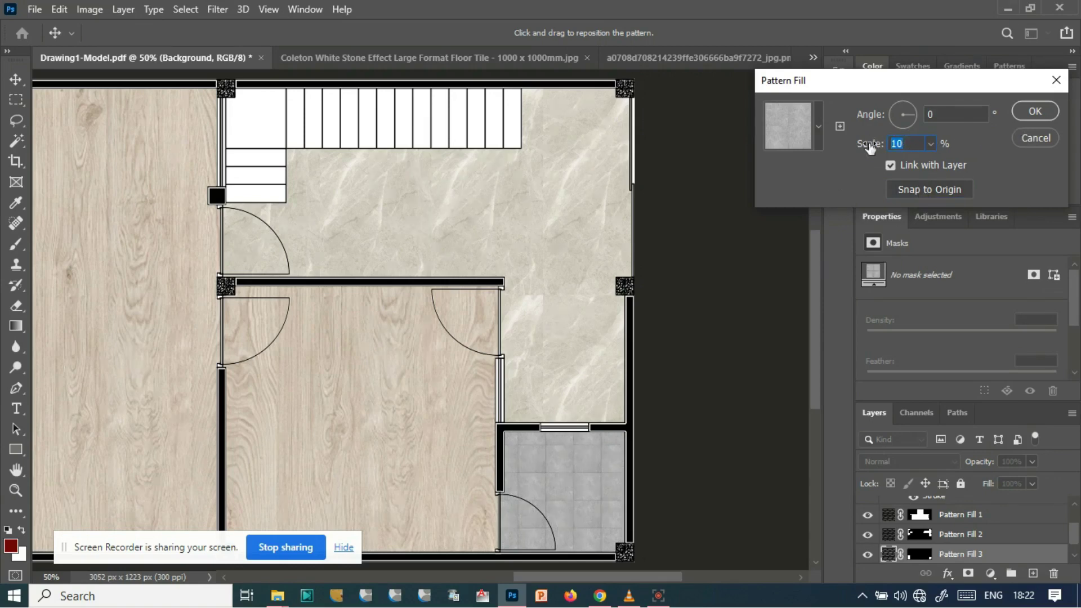
type("8")
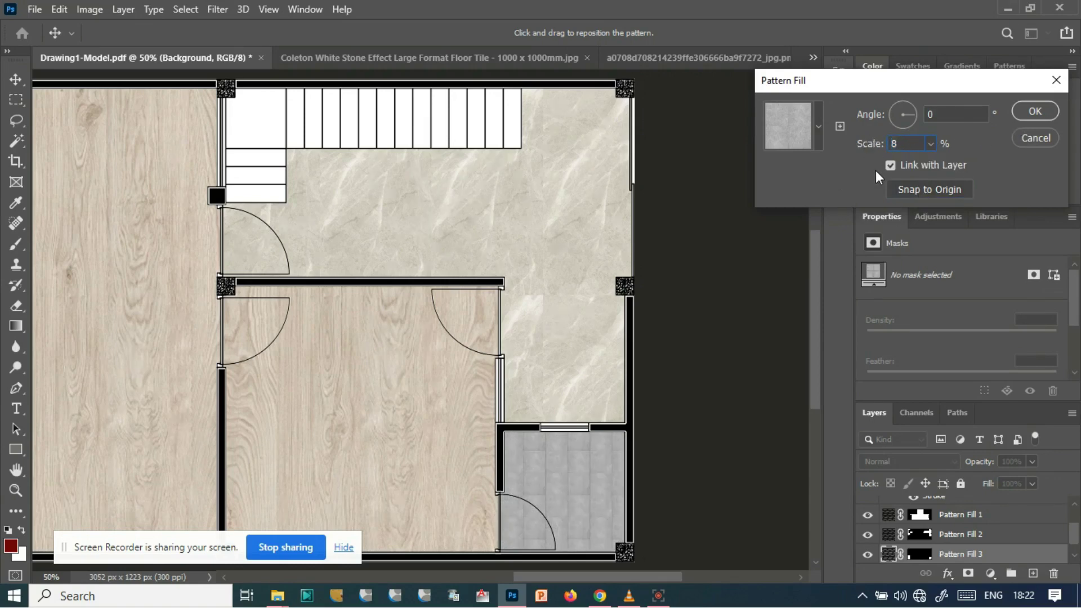
type("5")
left_click(927, 140)
left_click_drag(916, 143, 859, 143)
type("10")
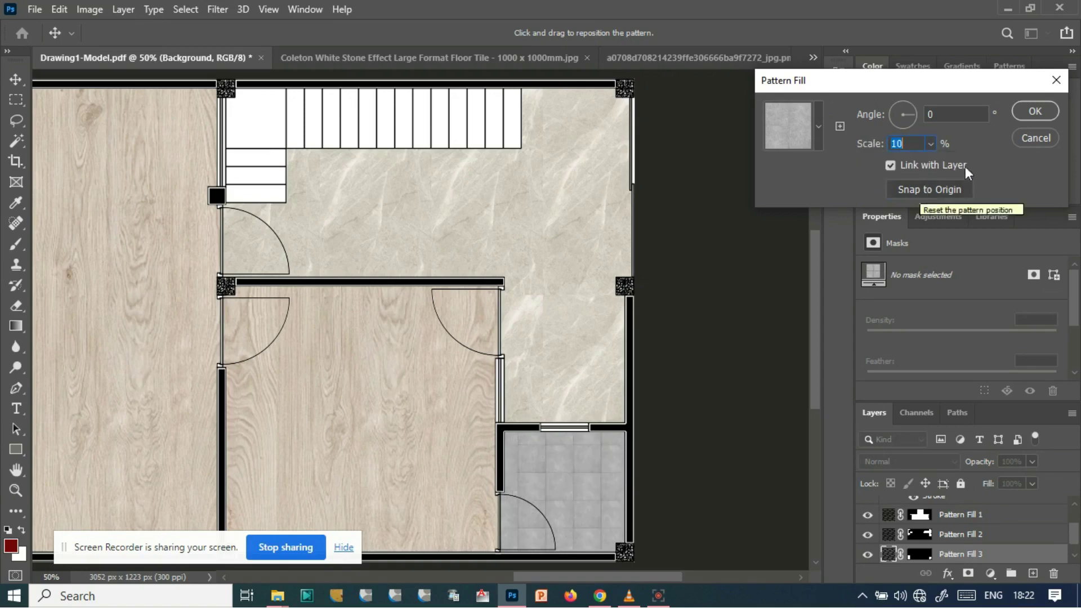
key("Return")
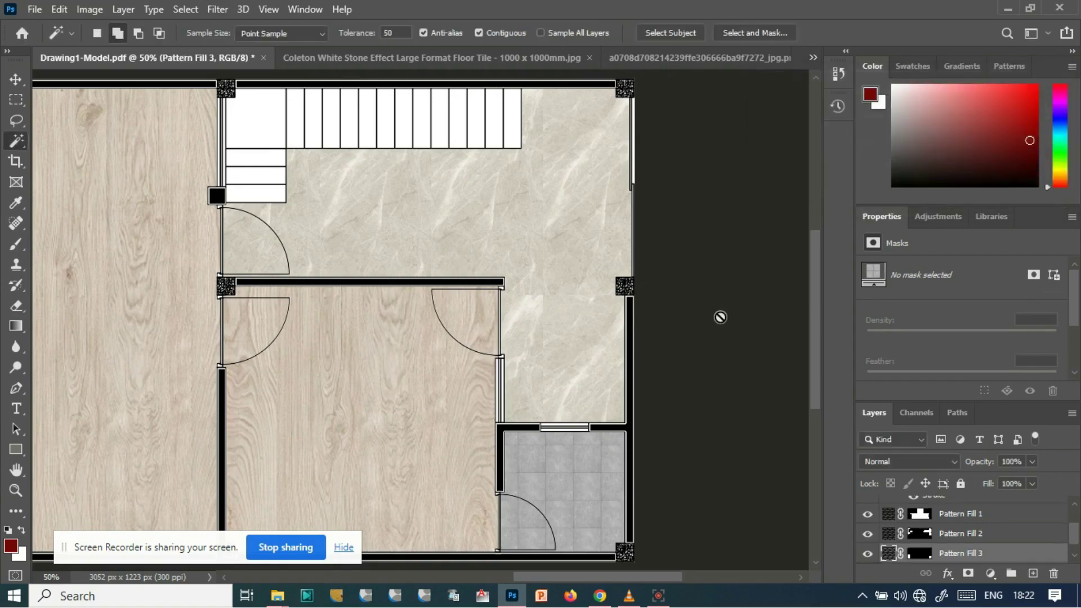
- Examine the grey tile pattern in the small rooms up close and against the rest of the floor plan
key("ctrl+minus")
key("ctrl+minus")
key("ctrl+plus")
key("ctrl+plus")
left_click_drag(518, 577, 318, 577)
scroll(315, 374, "down", 4)
key("ctrl+plus")
key("ctrl+plus")
scroll(362, 338, "down", 3)
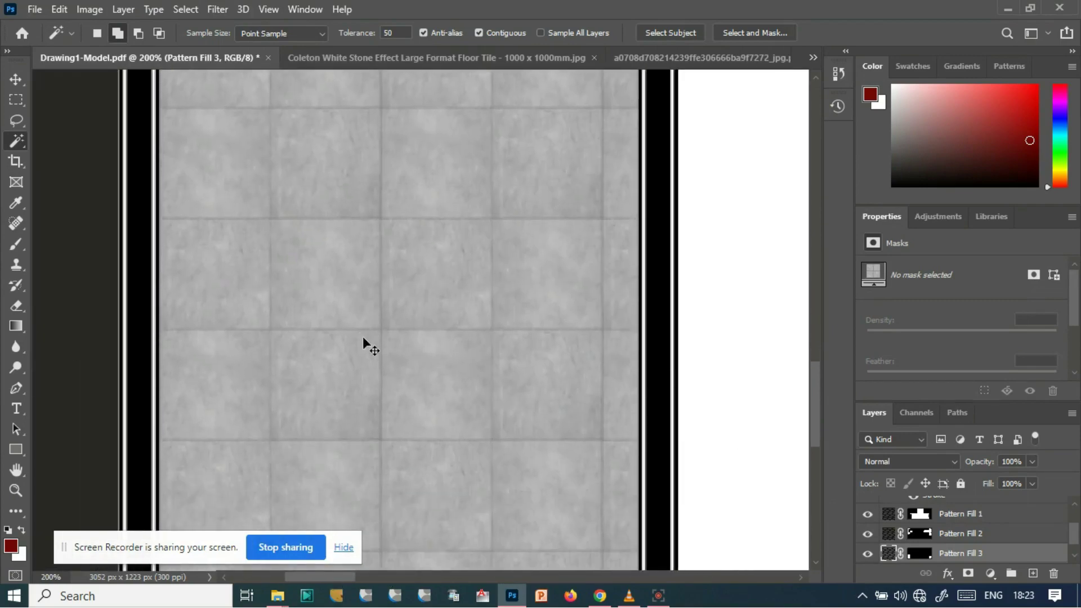
key("ctrl+minus")
key("ctrl+minus")
key("ctrl+minus")
key("ctrl+minus")
key("ctrl+minus")
key("ctrl+plus")
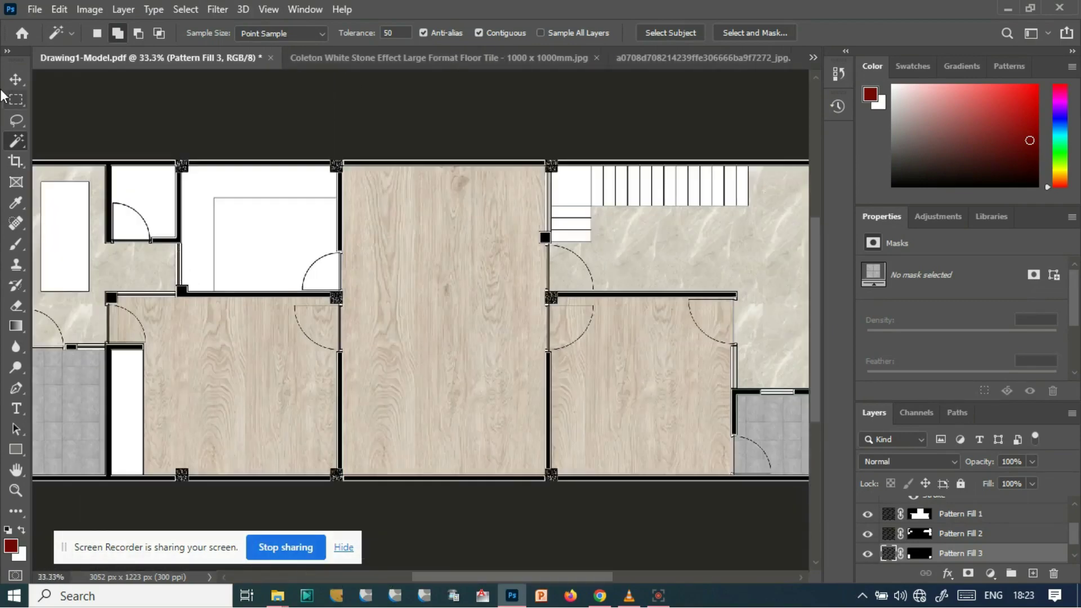
- Select the upper room's inner rectangle and its door swing on the Background layer with the Magic Wand
left_click(16, 79)
left_click(16, 264)
key("alt+bracketleft")
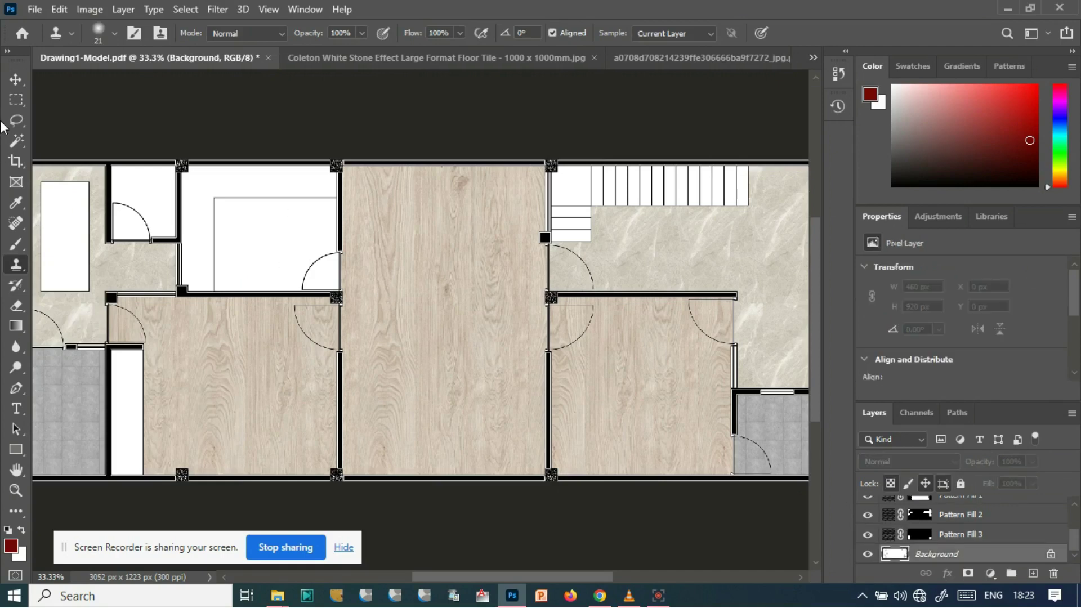
right_click(16, 141)
left_click(84, 171)
left_click(319, 276)
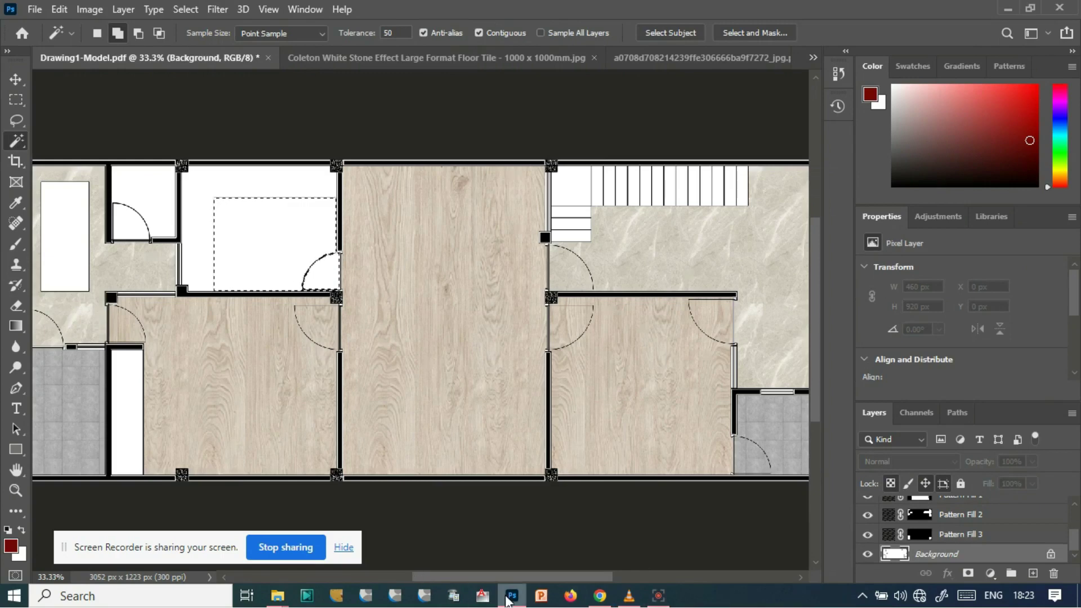
left_click(990, 573)
left_click(982, 315)
left_click(819, 128)
left_click(813, 197)
left_click(787, 225)
left_click(1036, 138)
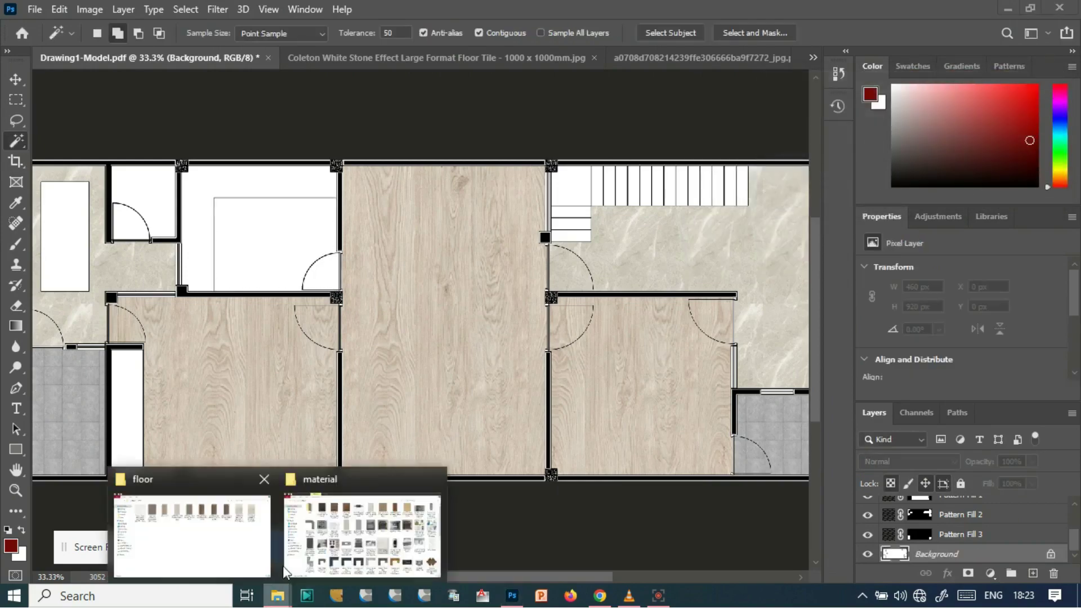
- Switch to the material folder in File Explorer and preview the Black Vertical Faux Laminate Wood Wallpaper texture
left_click(347, 508)
double_click(187, 357)
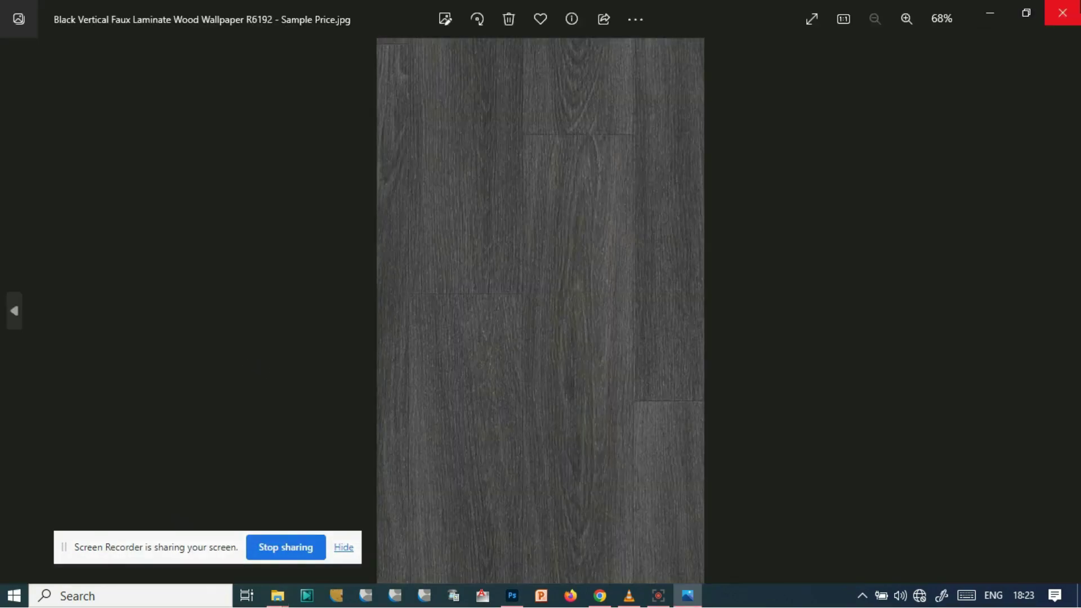
key("Escape")
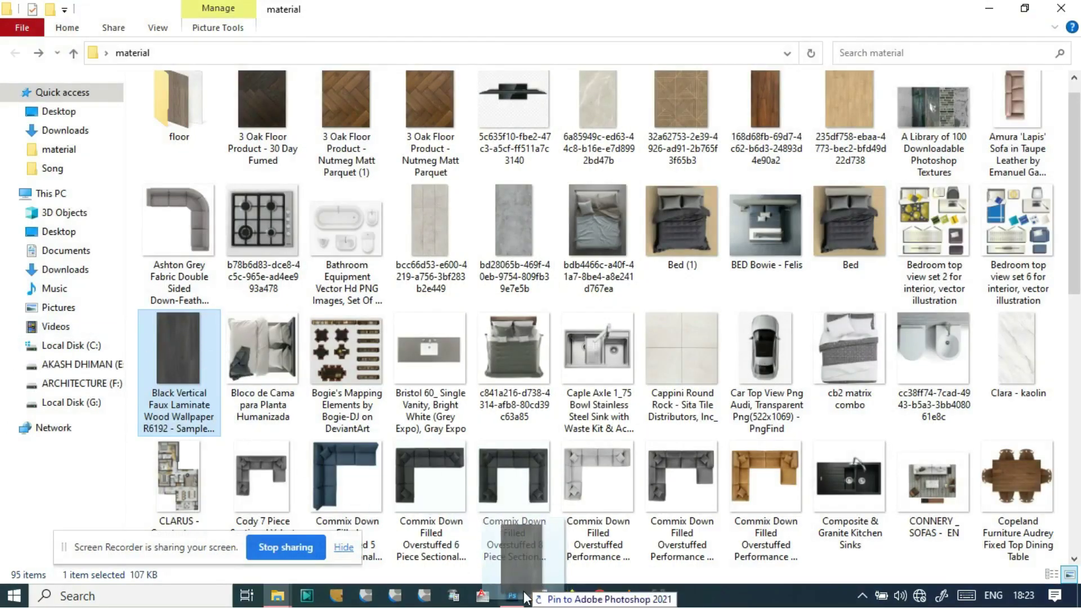
- Open the black laminate wood texture in Photoshop, select the whole image and define it as a pattern
left_click(512, 569)
left_click_drag(840, 31, 840, 34)
left_click(15, 100)
left_click_drag(298, 119, 575, 519)
left_click(90, 9)
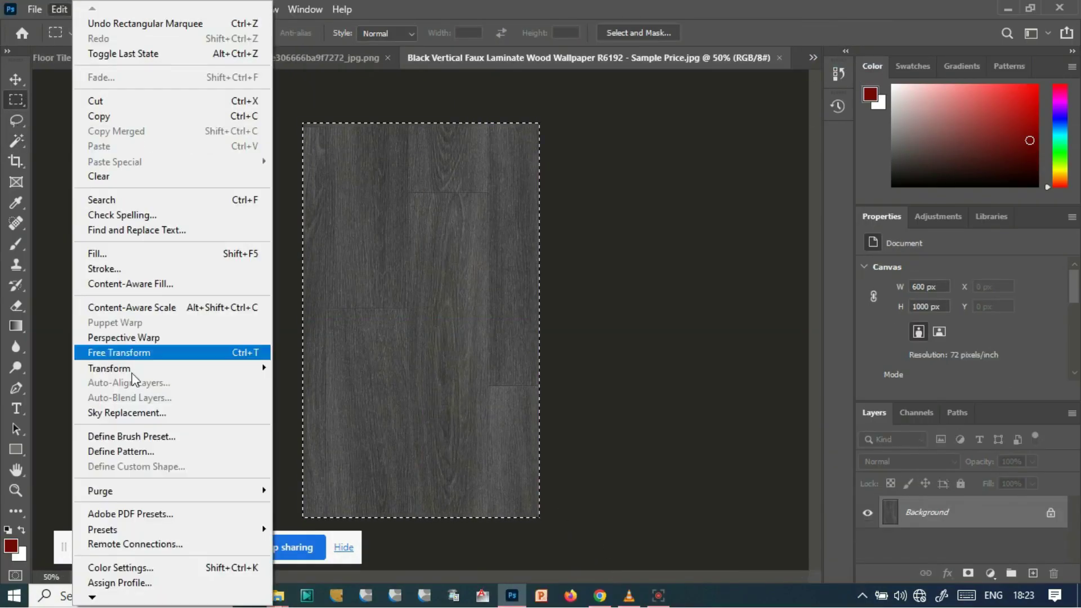
left_click(144, 448)
left_click(697, 181)
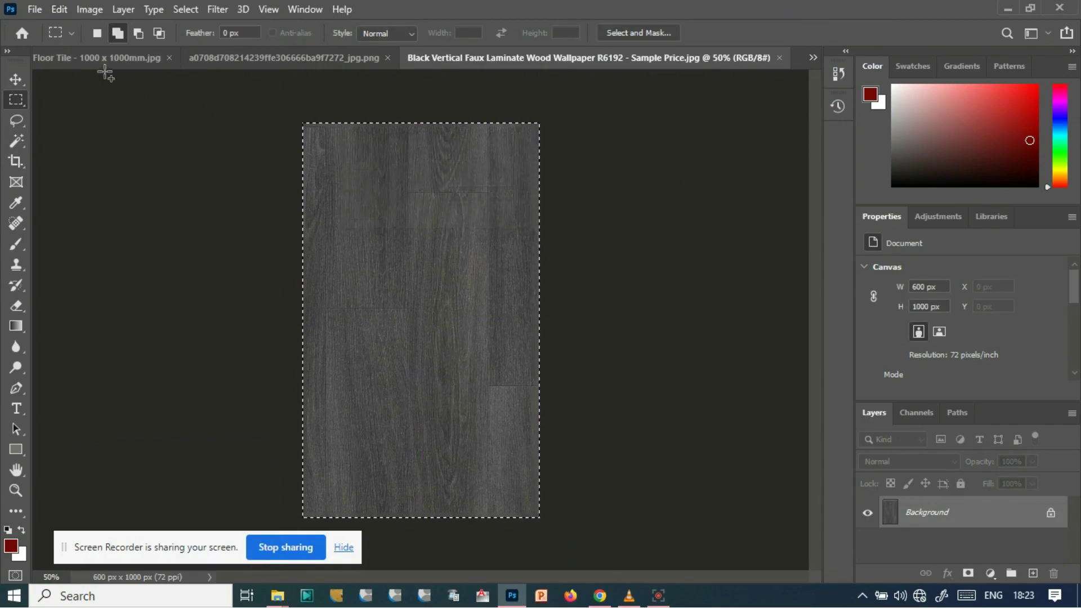
- Return to the floor plan drawing and add a pattern fill with the black wood texture to the selected area
left_click(89, 57)
left_click(810, 58)
left_click(762, 59)
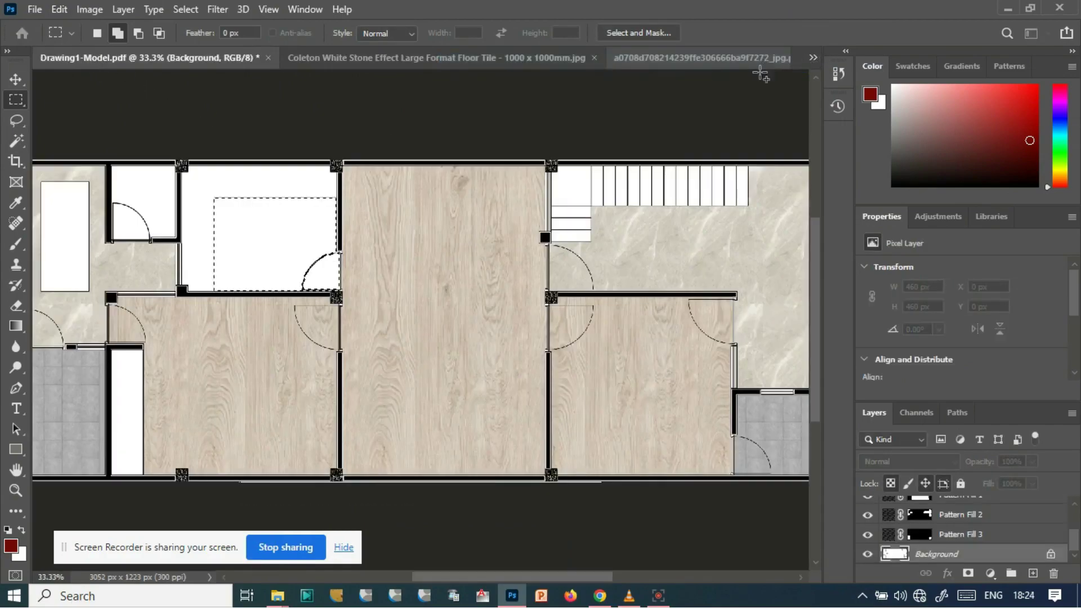
left_click(993, 573)
left_click(923, 321)
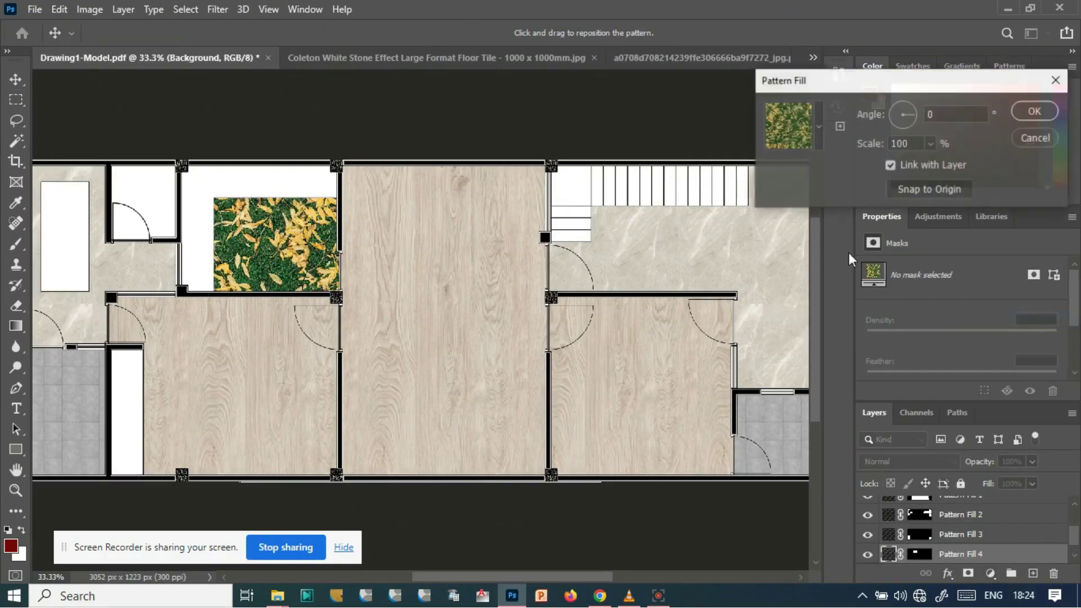
left_click(819, 113)
scroll(852, 215, "down", 5)
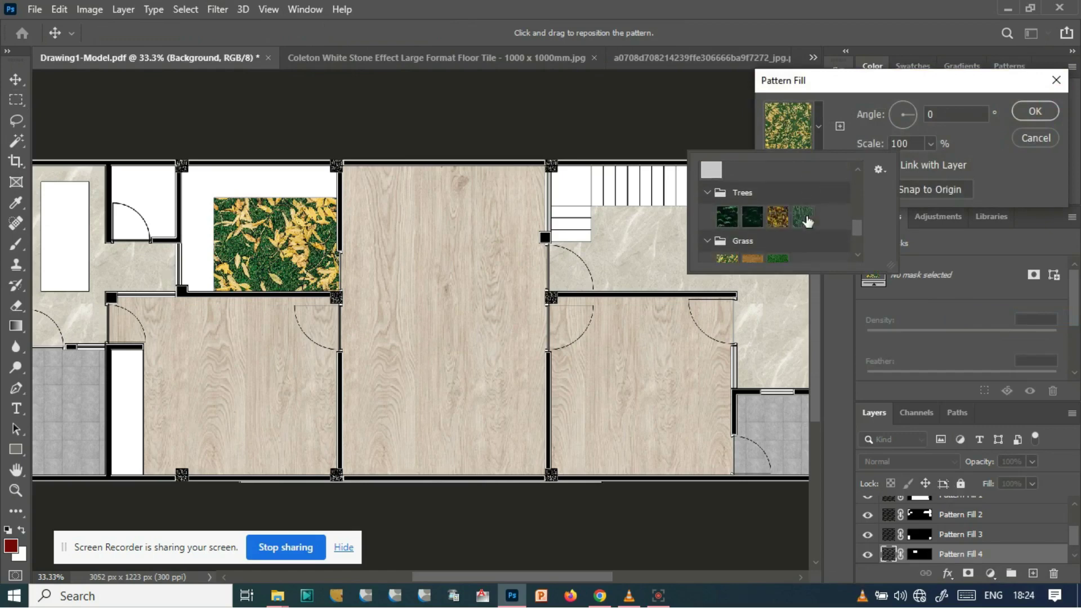
left_click(836, 250)
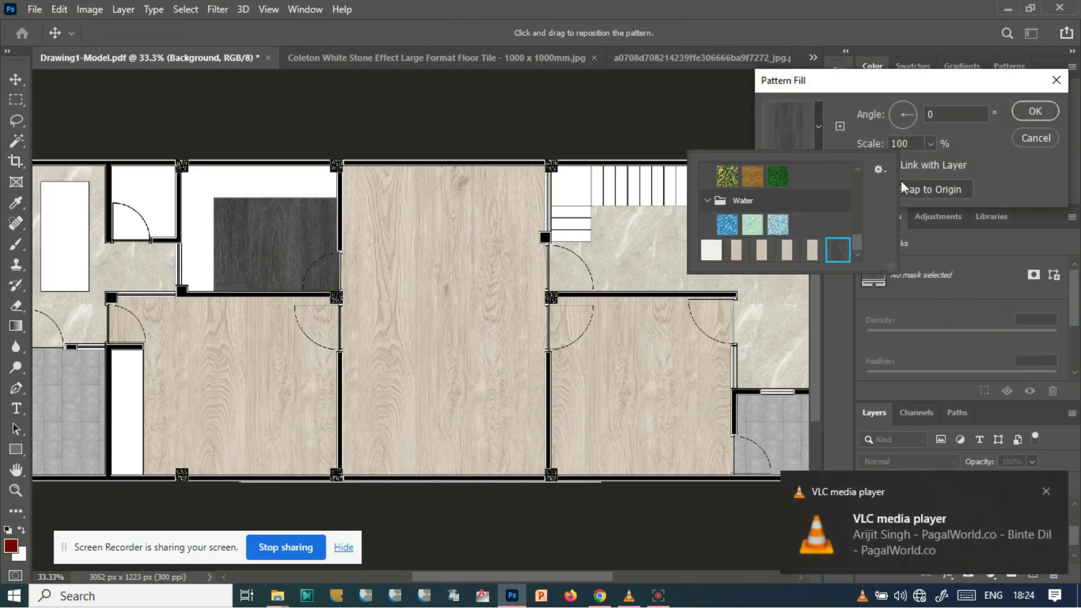
- Set the black wood pattern's scale to 150% and its angle to 90°, and apply the fill
left_click_drag(912, 142, 860, 147)
type("150")
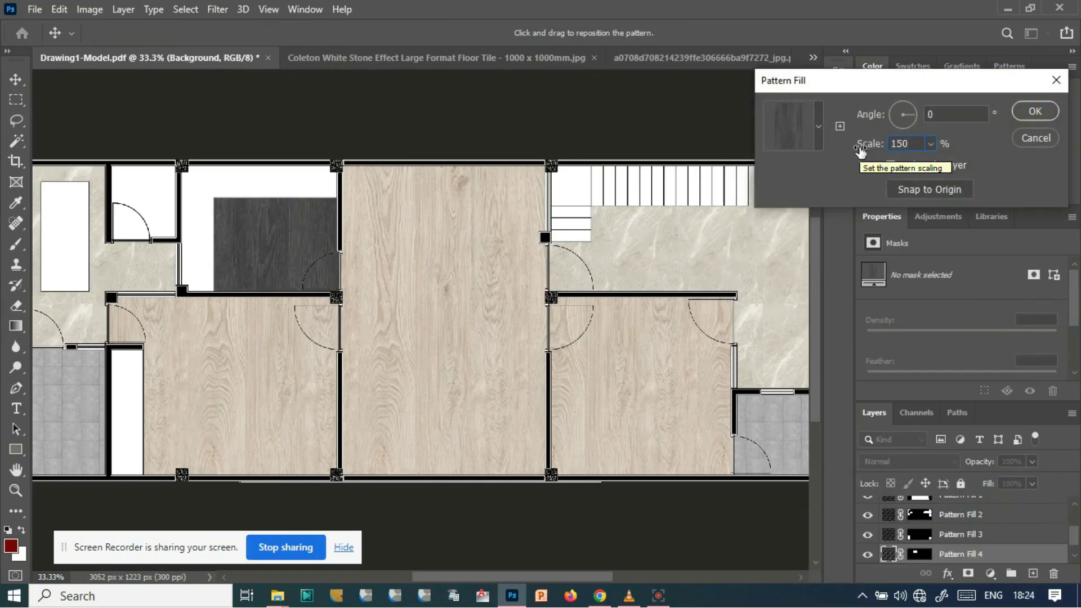
left_click(890, 117)
type("90")
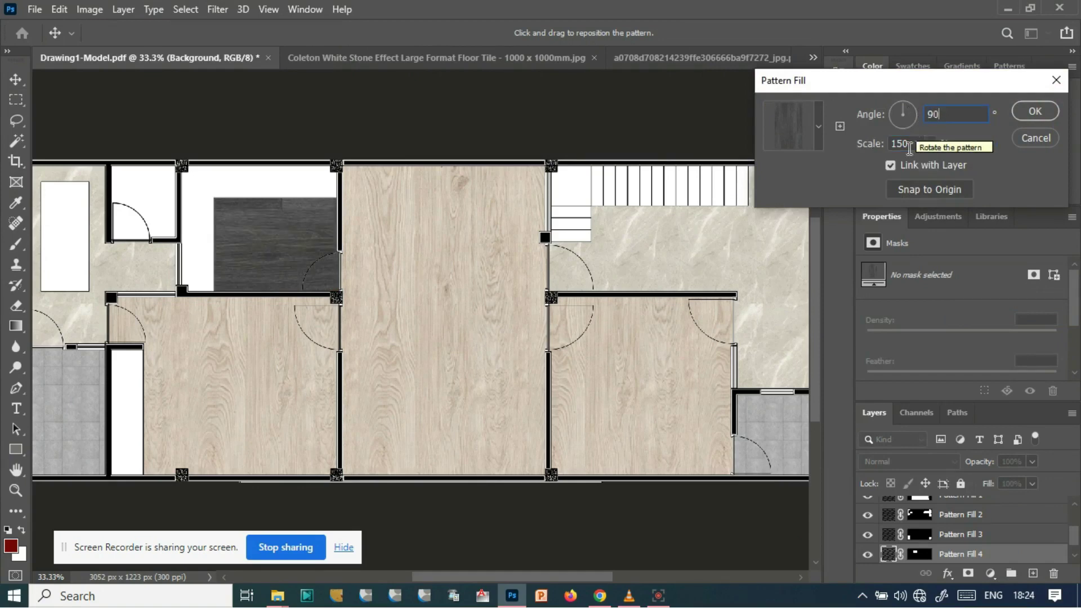
left_click(1035, 112)
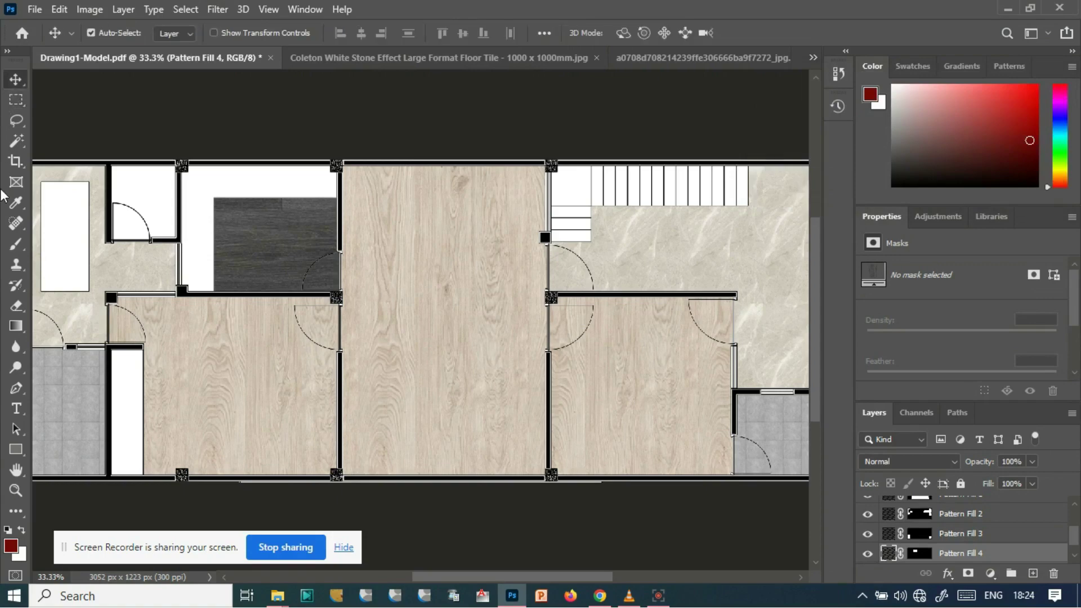
- Delete the black wood pattern fill layer from the upper room
key("ctrl+plus")
left_click_drag(504, 579, 428, 578)
scroll(590, 409, "up", 3)
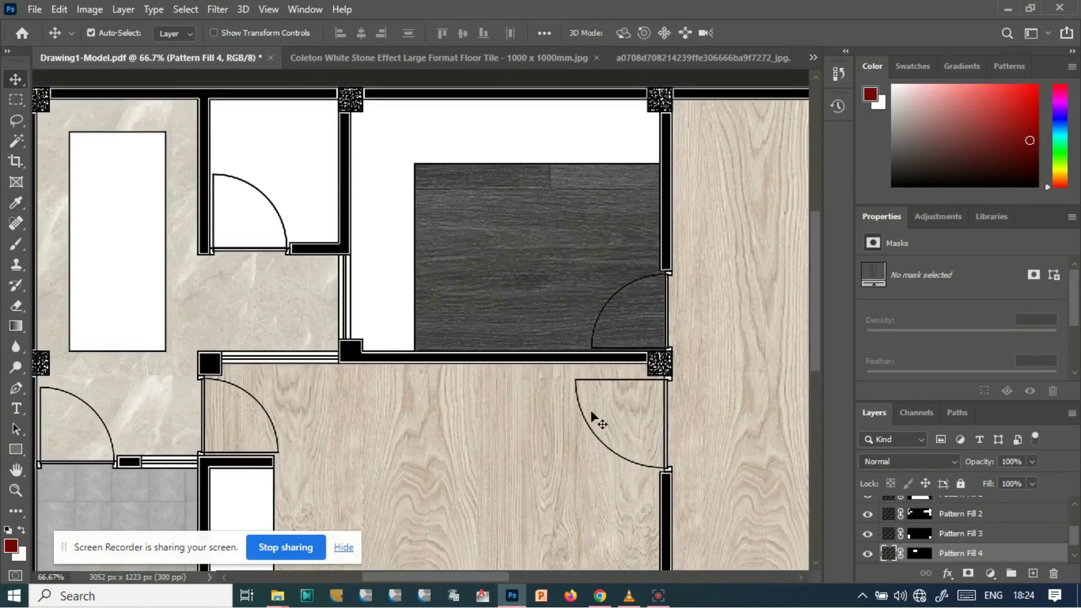
key("Delete")
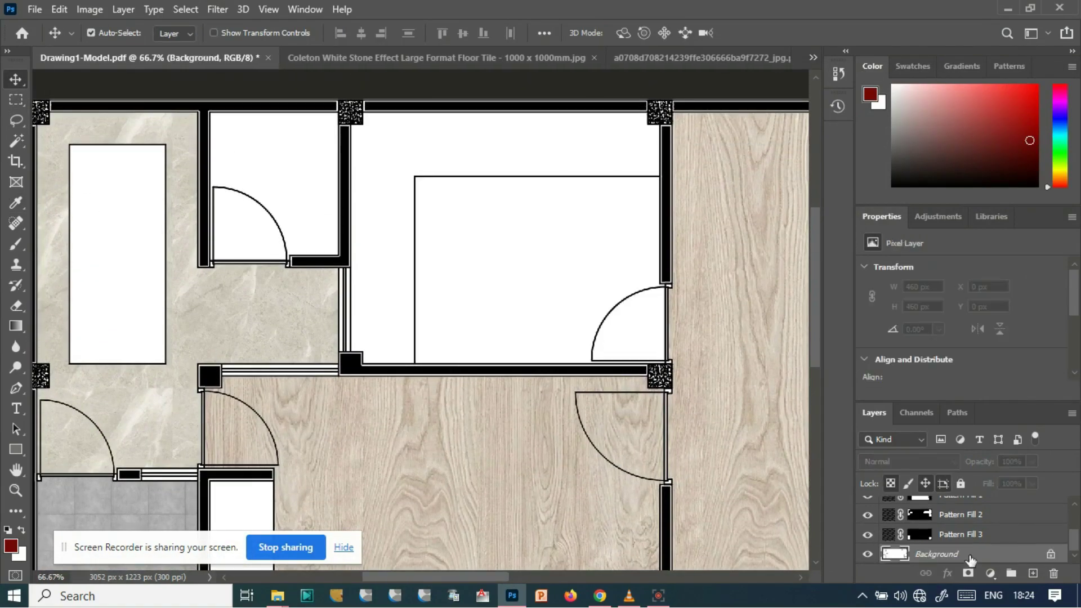
- Select the upper room's inner rectangle on the Background layer with the Magic Wand, leaving out the door swing
left_click(15, 264)
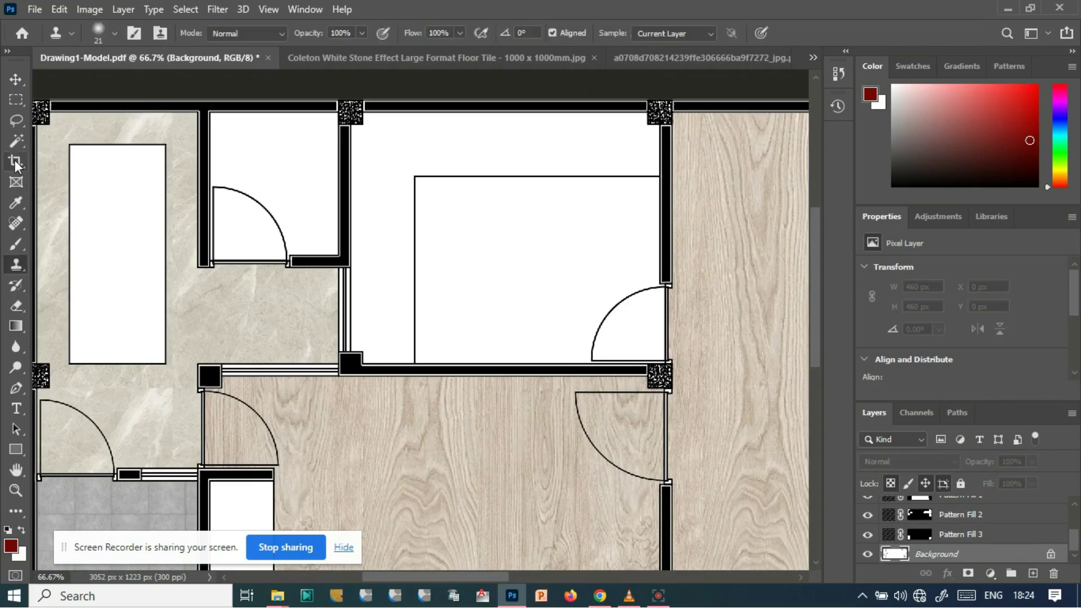
key("w")
left_click(453, 244)
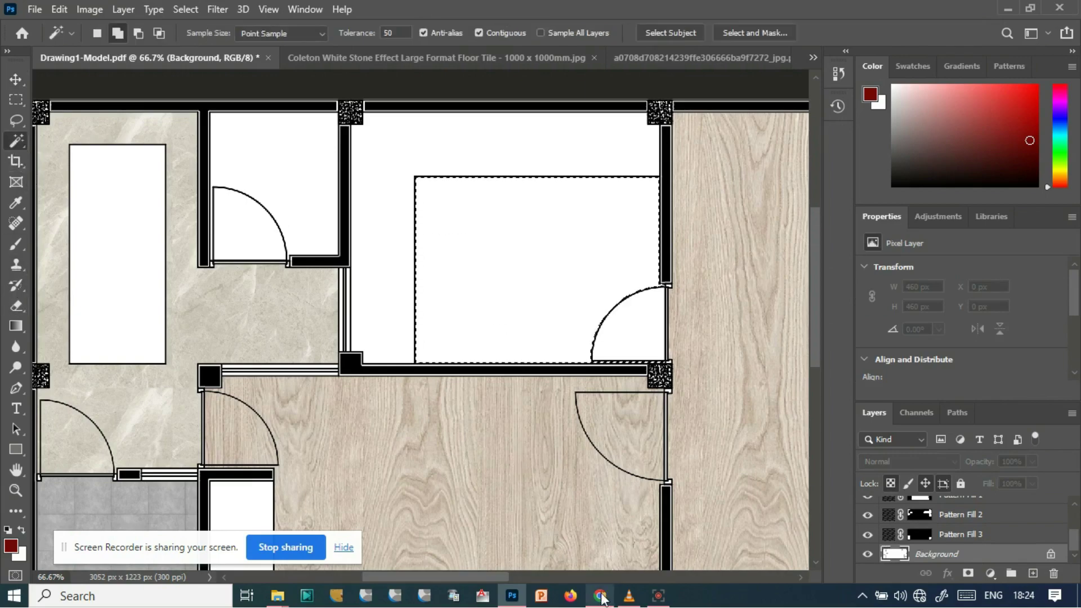
- Switch to the material folder in File Explorer and preview the Natural Stone texture
mouse_move(277, 596)
left_click(407, 515)
scroll(159, 313, "down", 10)
left_click(157, 237)
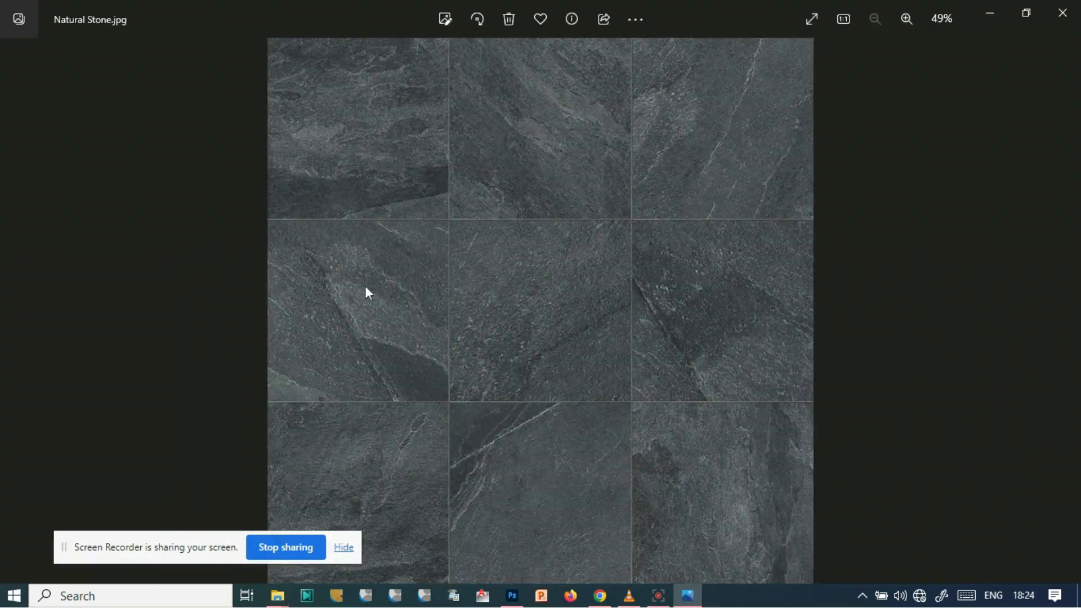
left_click(1063, 11)
- Open the Natural Stone image in Photoshop, select all of it and define it as a pattern
left_click_drag(179, 226, 652, 85)
key("m")
left_click_drag(228, 128, 647, 536)
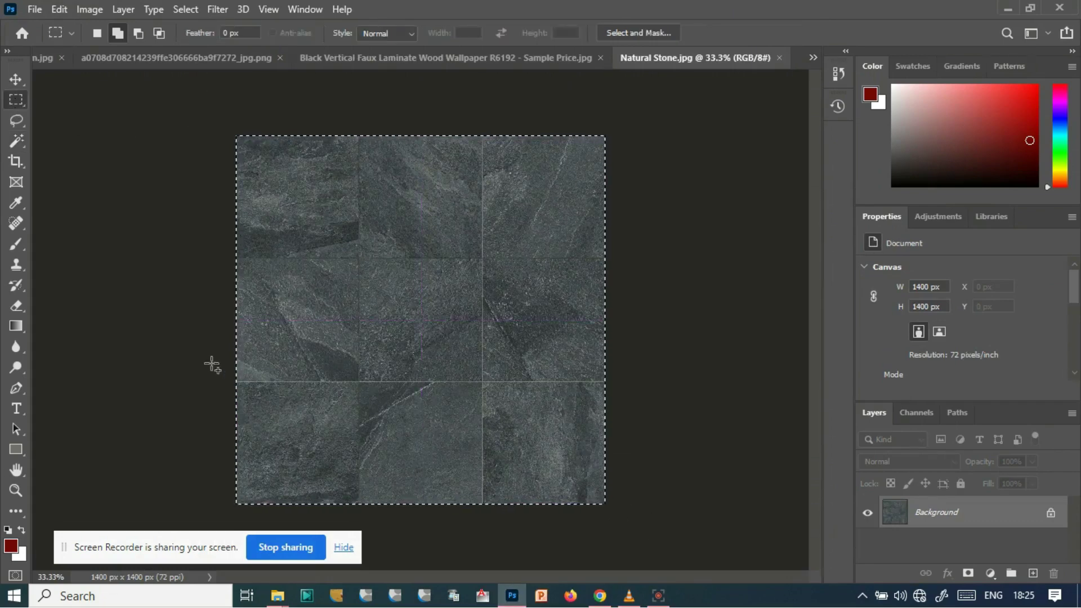
left_click(61, 9)
left_click(121, 451)
key("Return")
- Return to the floor plan drawing and add a pattern fill with the Natural Stone texture to the selected rectangle
key("v")
left_click(811, 60)
left_click(708, 61)
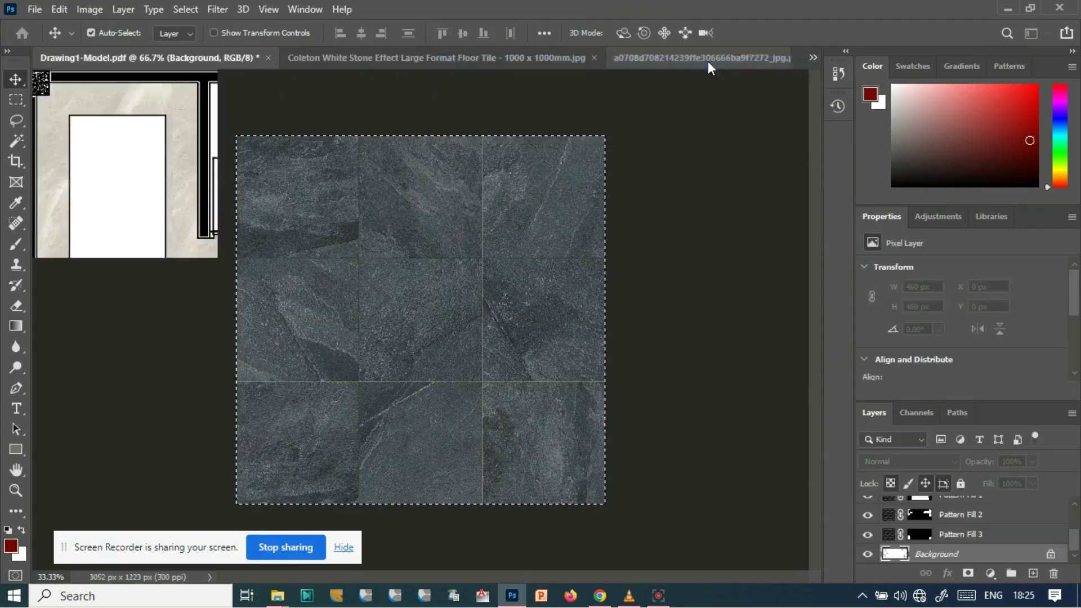
left_click(990, 573)
left_click(983, 322)
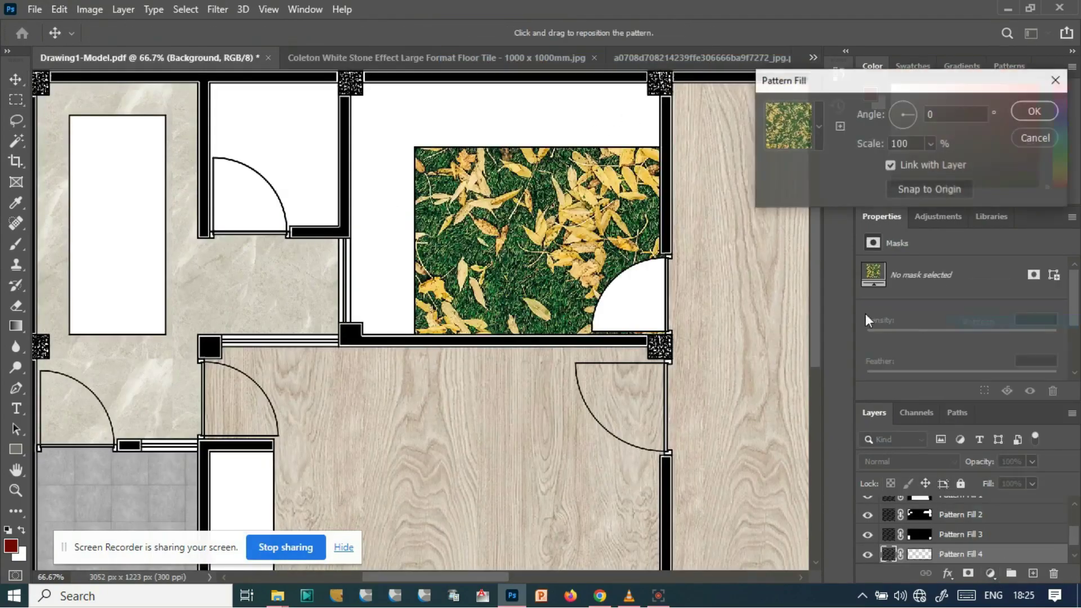
left_click(819, 126)
left_click(710, 250)
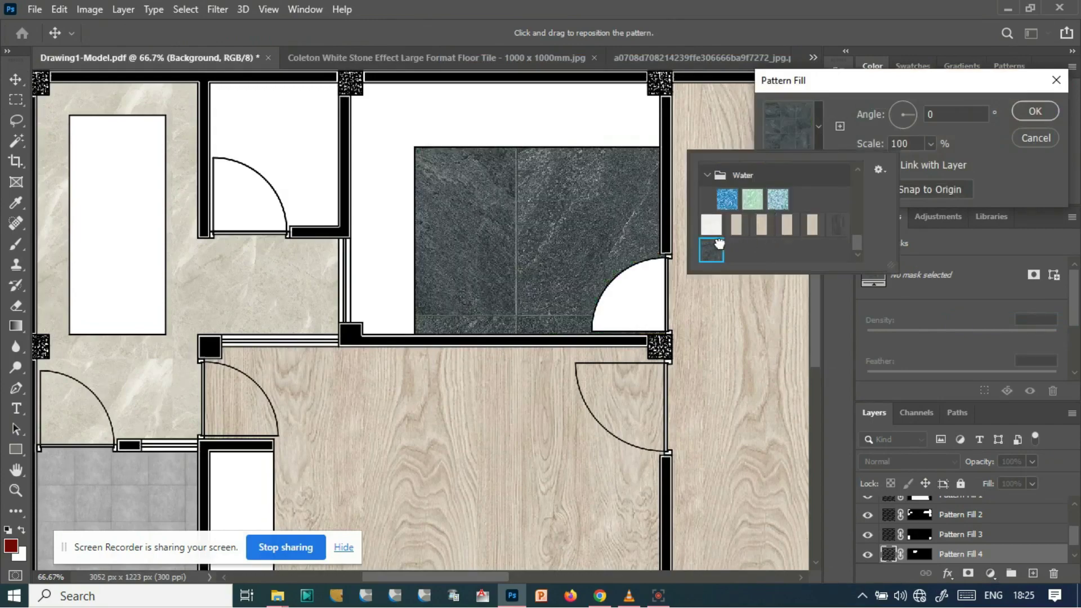
- Compare several scales for the Natural Stone pattern and apply the fill at 15%
left_click(913, 144)
type("50")
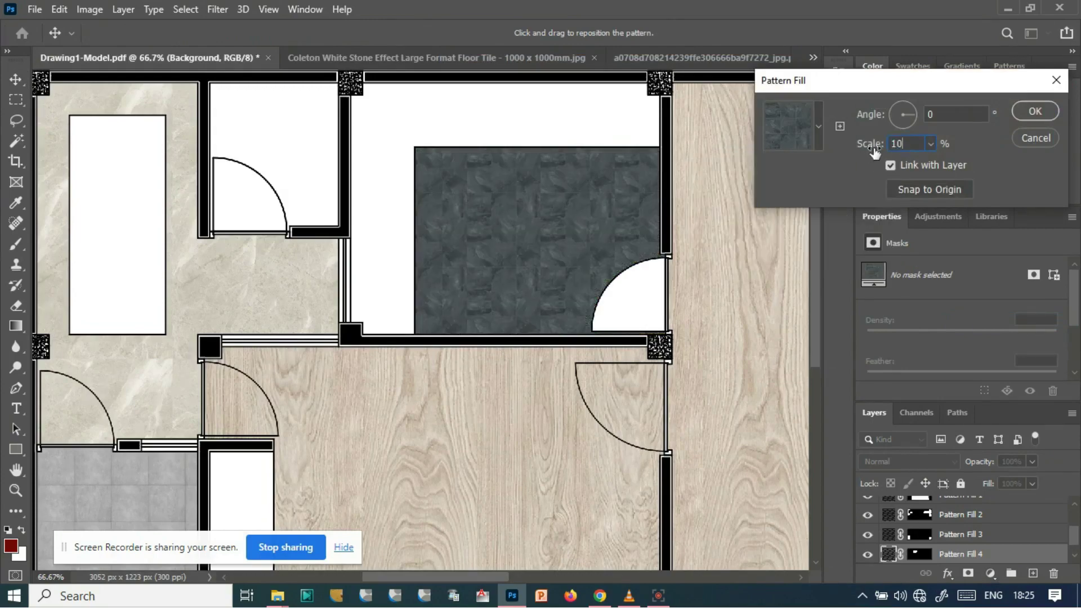
key("BackSpace")
key("BackSpace")
type("25")
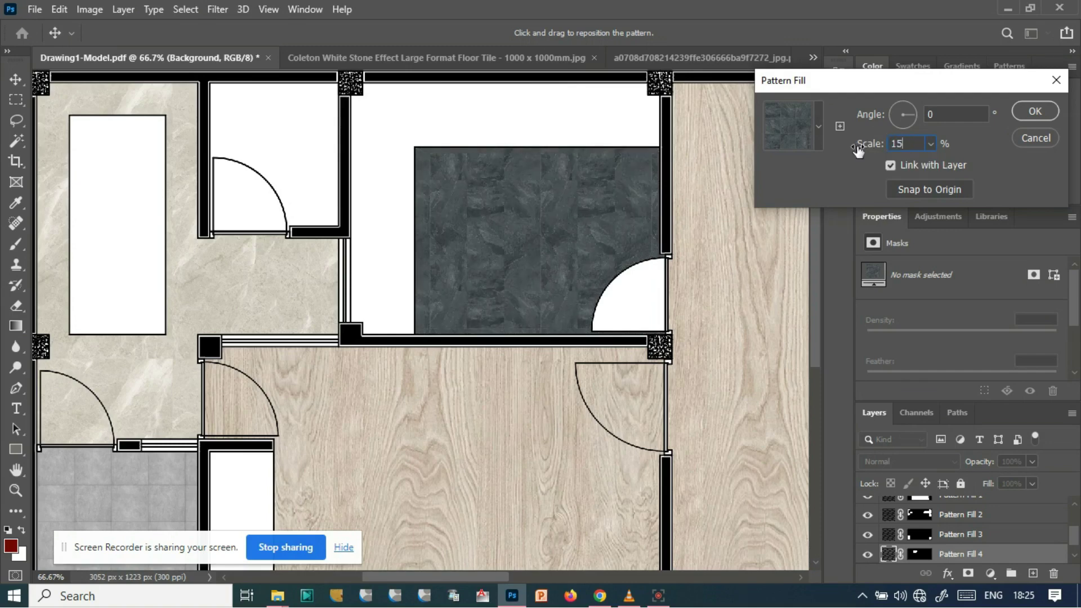
type("20")
key("BackSpace")
key("BackSpace")
type("15")
left_click(1026, 114)
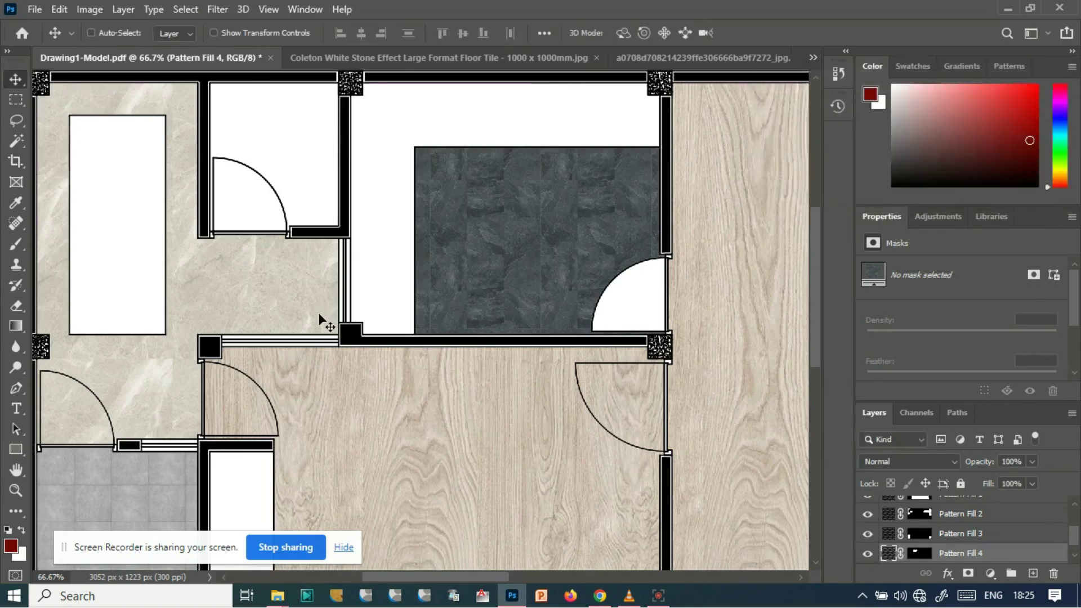
- Undo the Natural Stone fill on the rectangle in the upper room with the L-shaped white strip
key("ctrl+plus")
key("ctrl+plus")
key("ctrl+plus")
key("ctrl+plus")
key("ctrl+z")
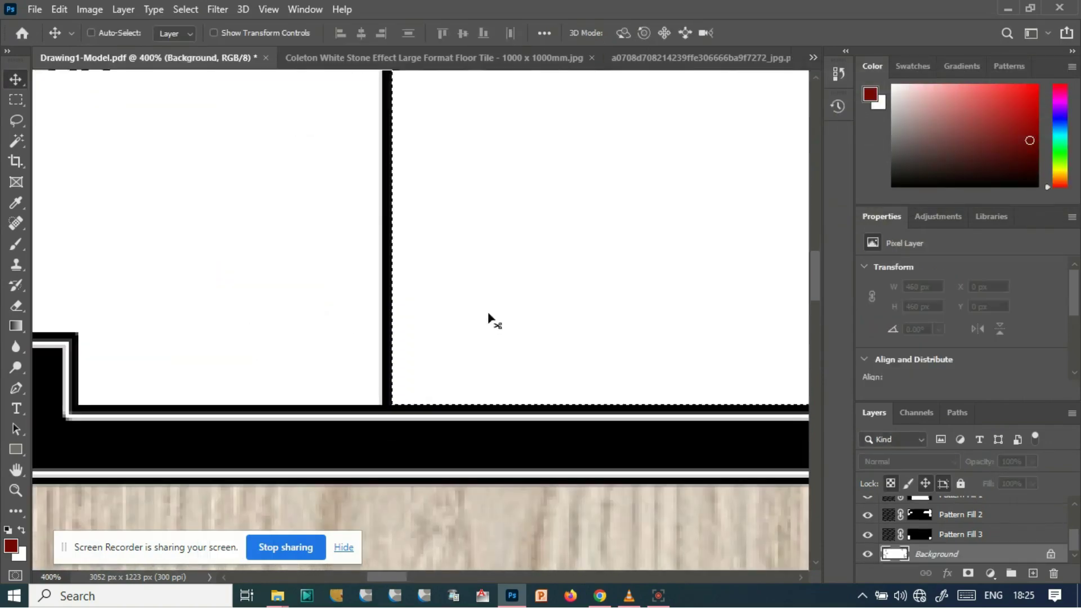
- Add a new pattern fill with the Natural Stone texture at 15% scale to the selected rectangle
left_click(990, 573)
left_click(985, 320)
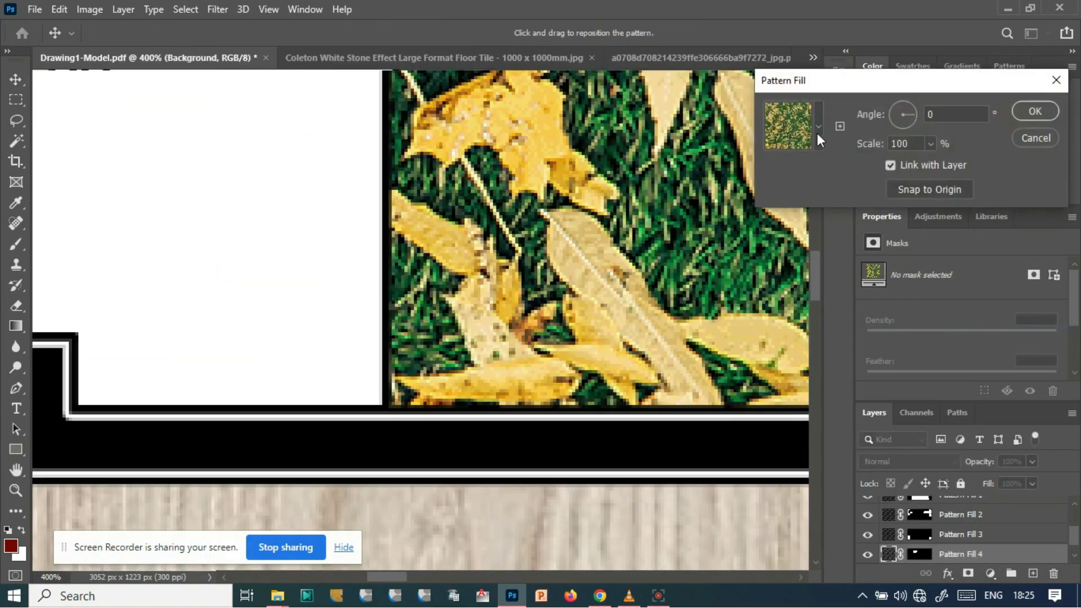
left_click(818, 127)
left_click(711, 250)
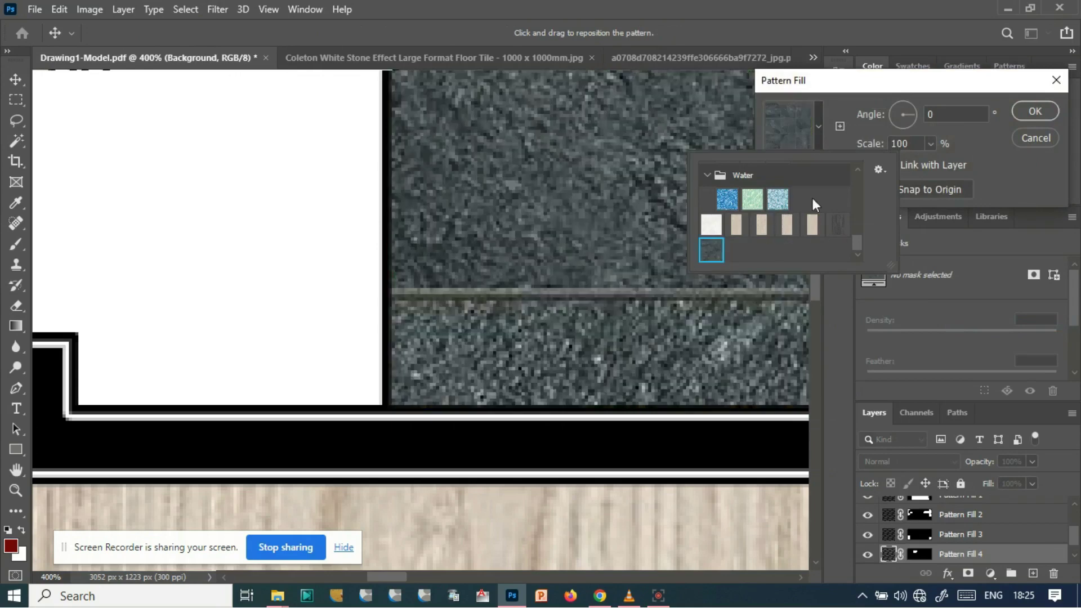
left_click(910, 145)
left_click_drag(910, 145, 854, 148)
type("15")
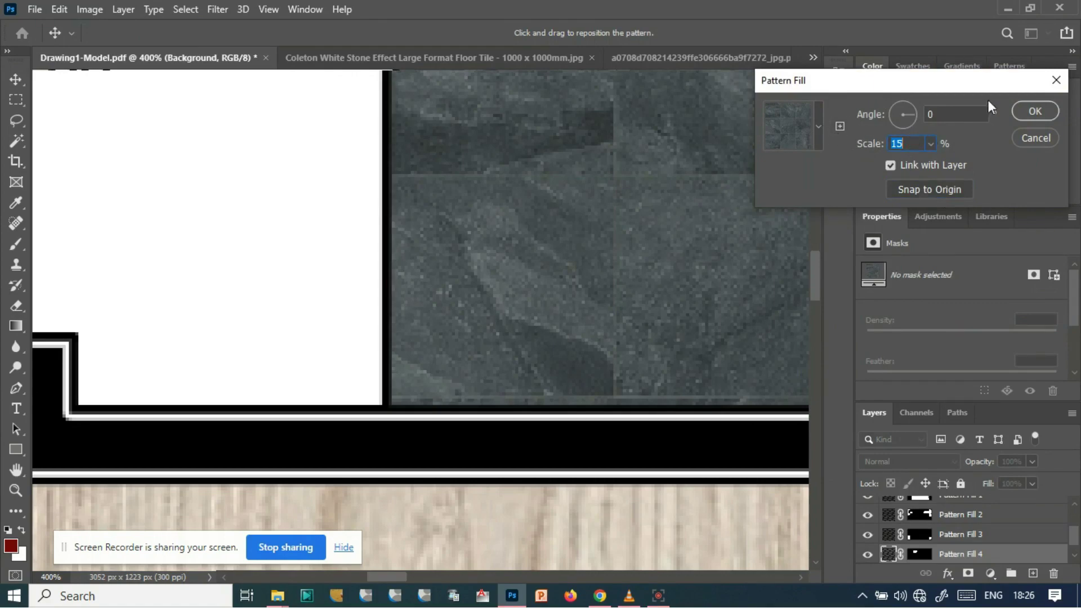
key("Return")
key("ctrl+1")
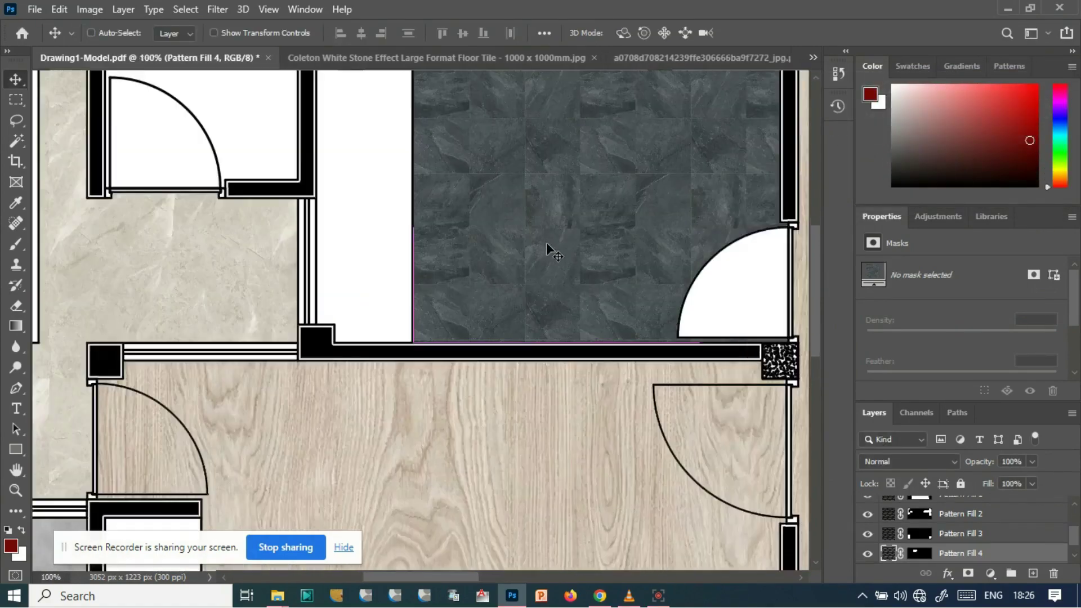
key("ctrl+minus")
key("ctrl+minus")
key("ctrl+minus")
key("ctrl+minus")
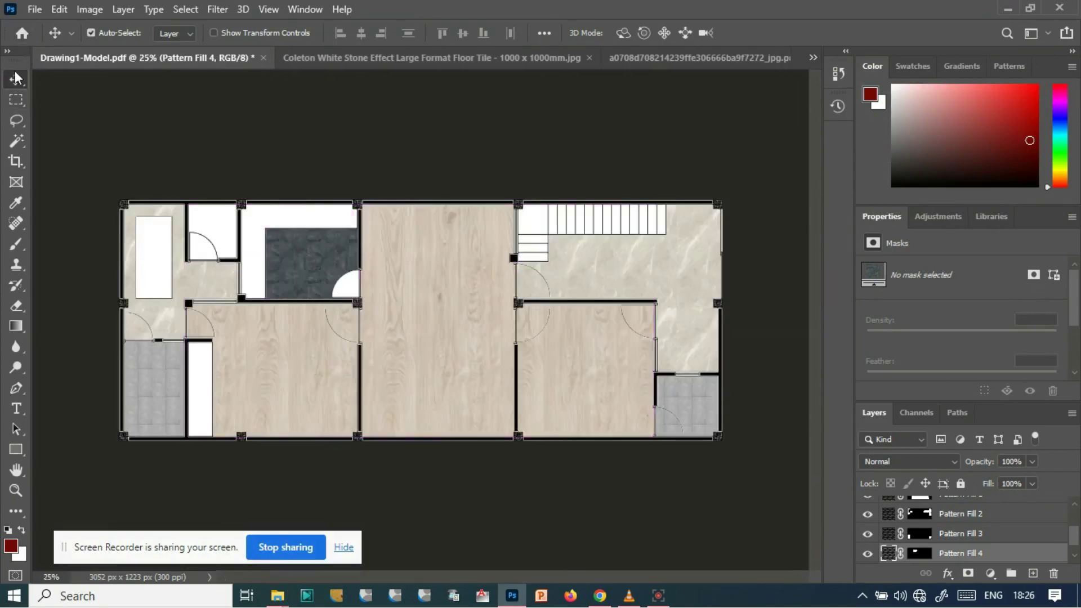
- Examine the textures in the material folder in File Explorer for an alternative floor finish, and return to the floor plan in Photoshop
left_click(277, 600)
scroll(741, 437, "up", 5)
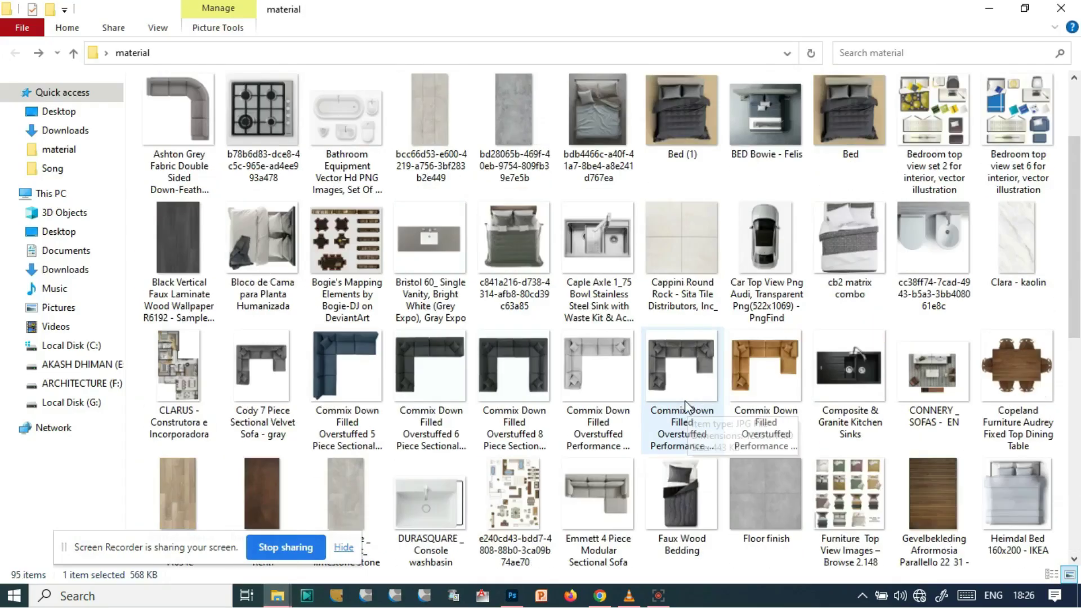
scroll(675, 387, "up", 2)
scroll(563, 321, "down", 6)
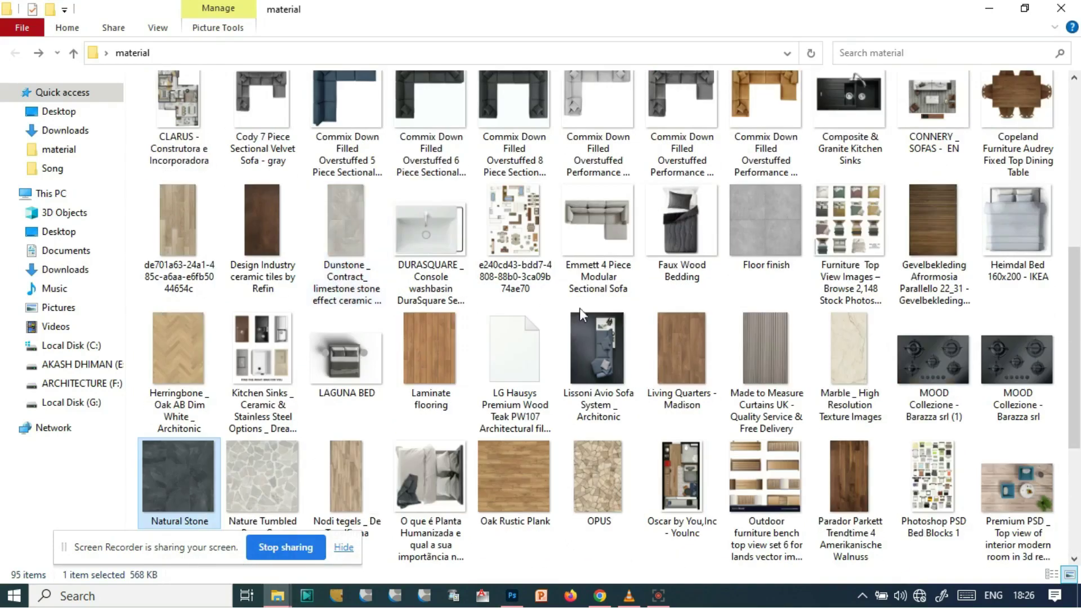
scroll(614, 331, "down", 2)
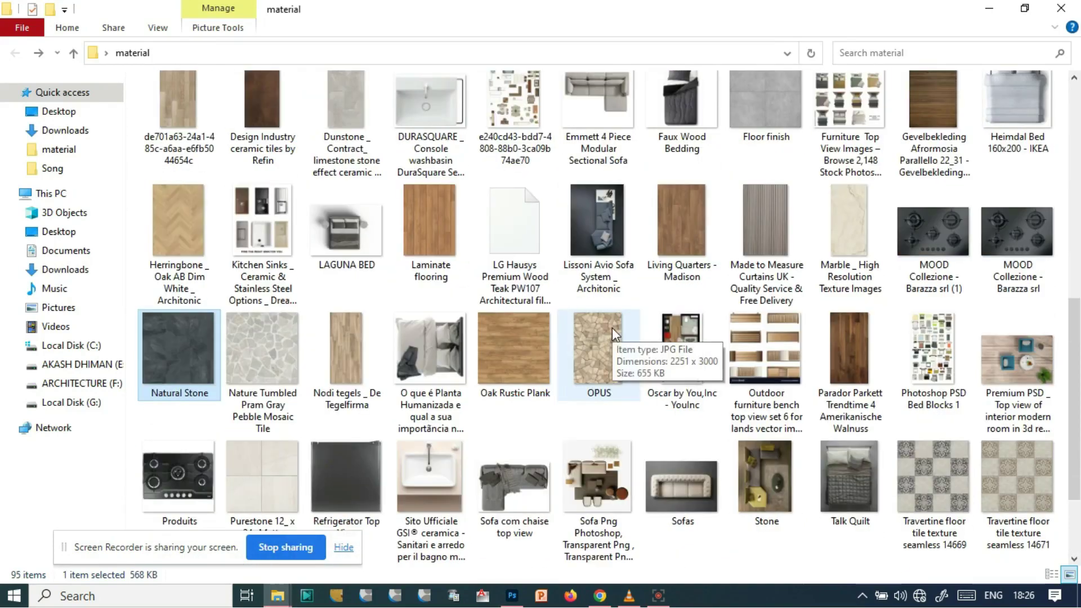
left_click(512, 595)
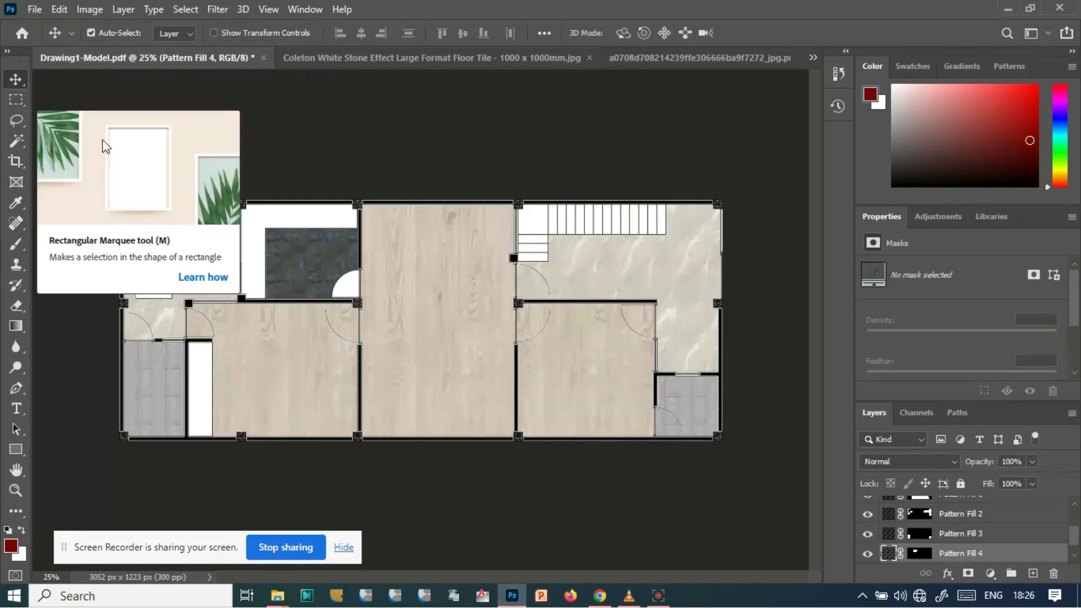
left_click(16, 141)
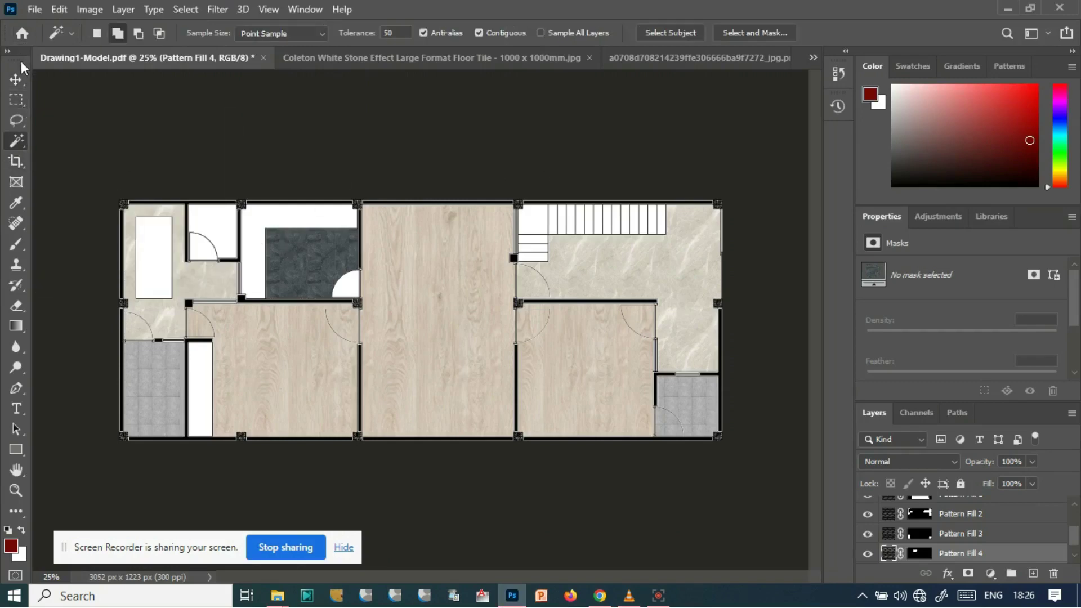
left_click(17, 80)
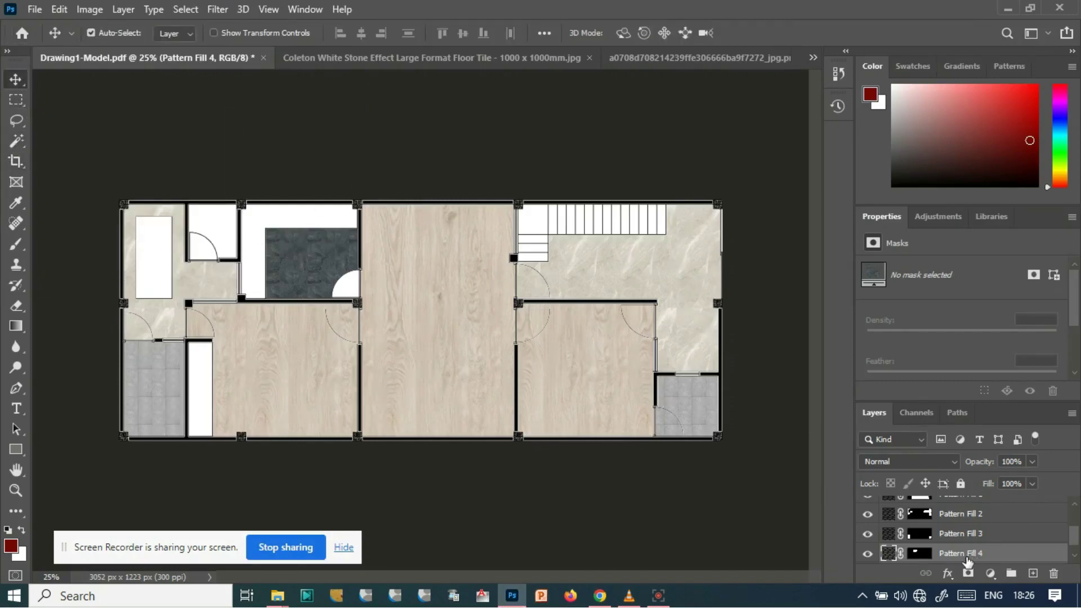
- Undo the Natural Stone fill and try the light wood pattern on the selected rectangle
key("ctrl+z")
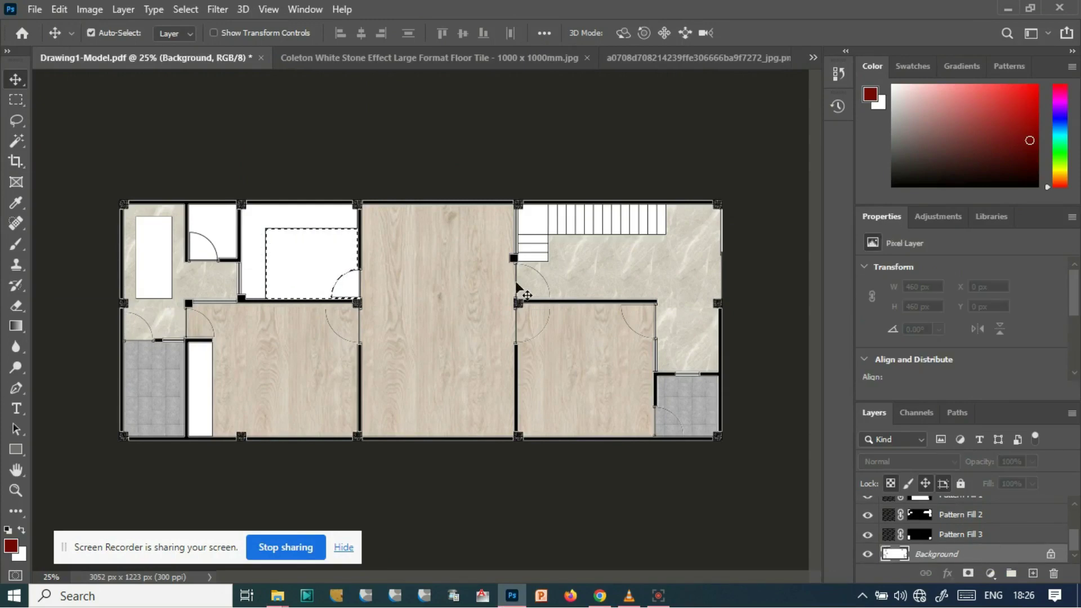
left_click(990, 574)
left_click(980, 320)
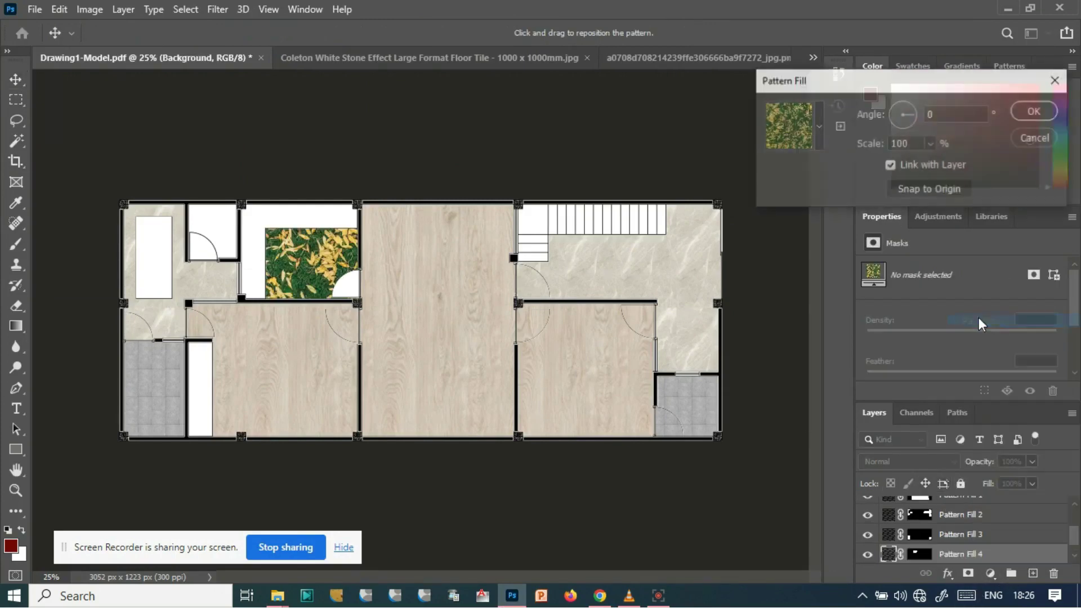
left_click(821, 134)
left_click(809, 225)
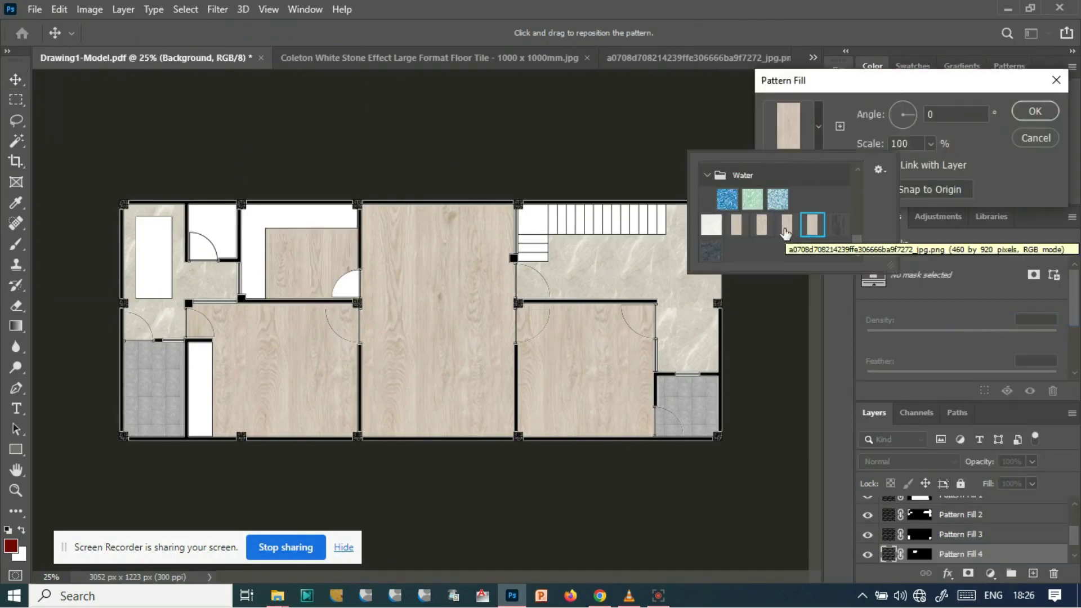
left_click(1035, 138)
- Extend the rectangle selection to the door swing and add a pattern fill with the white tile pattern
left_click(16, 141)
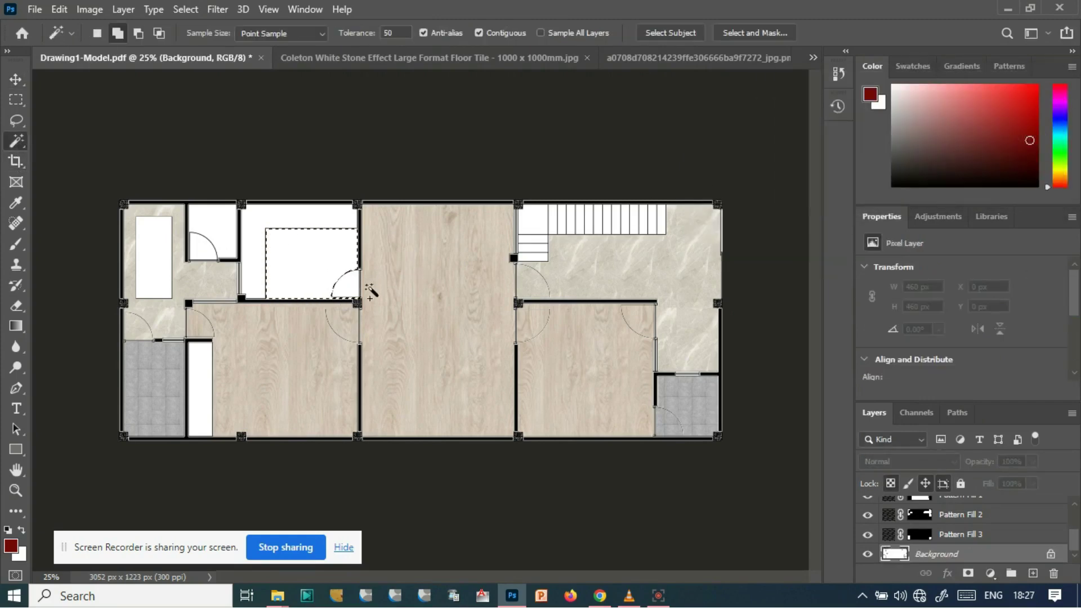
left_click(990, 573)
left_click(986, 326)
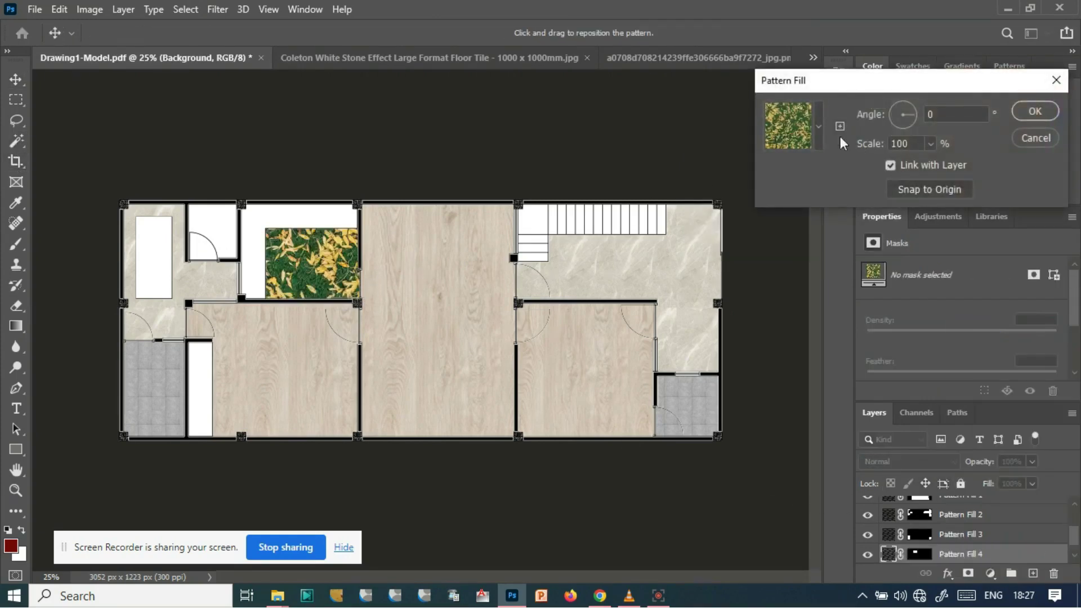
left_click(819, 127)
left_click(812, 223)
left_click(711, 225)
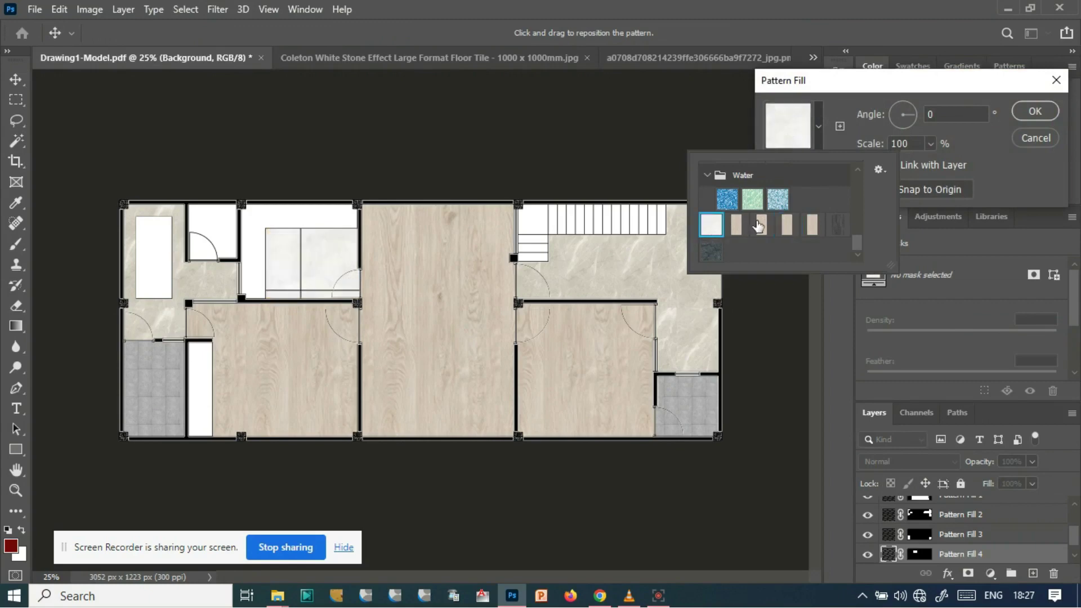
- Compare scales such as 15% for the white tile pattern and apply the fill at 20%
left_click(911, 143)
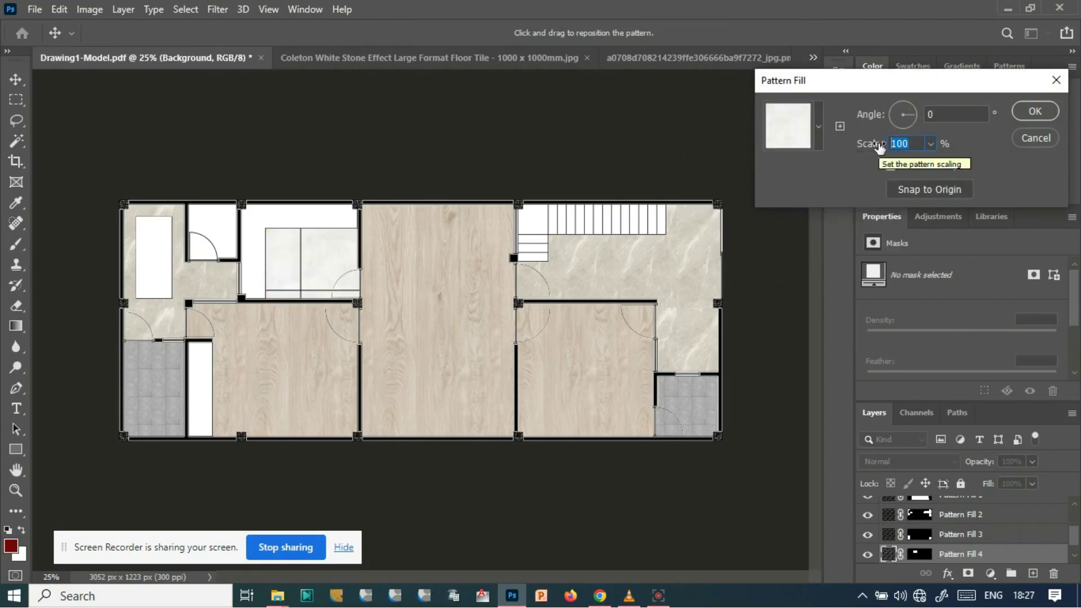
type("251215")
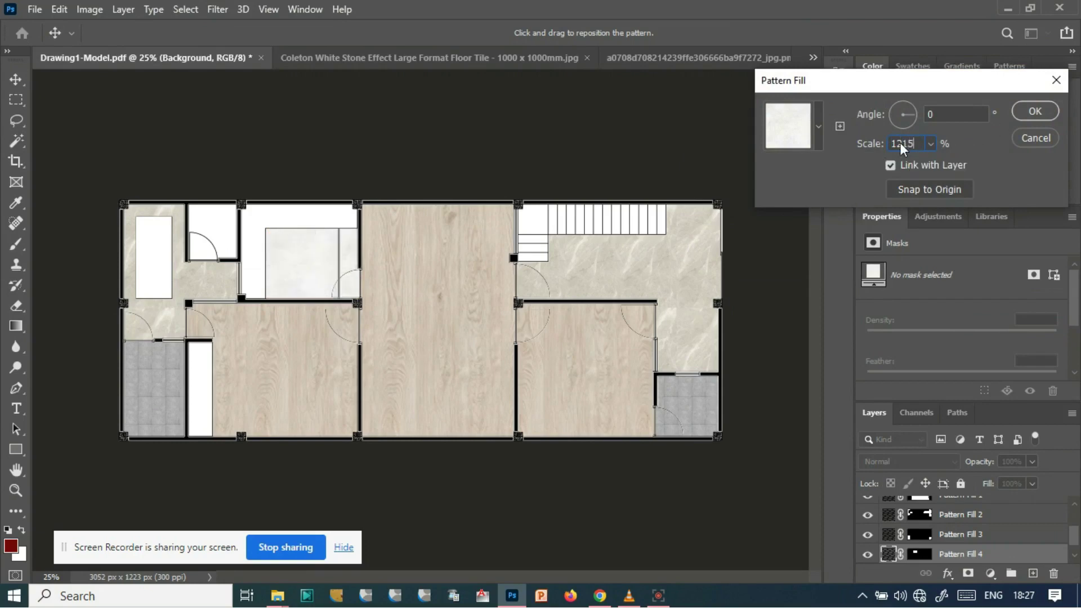
key("BackSpace")
type("5")
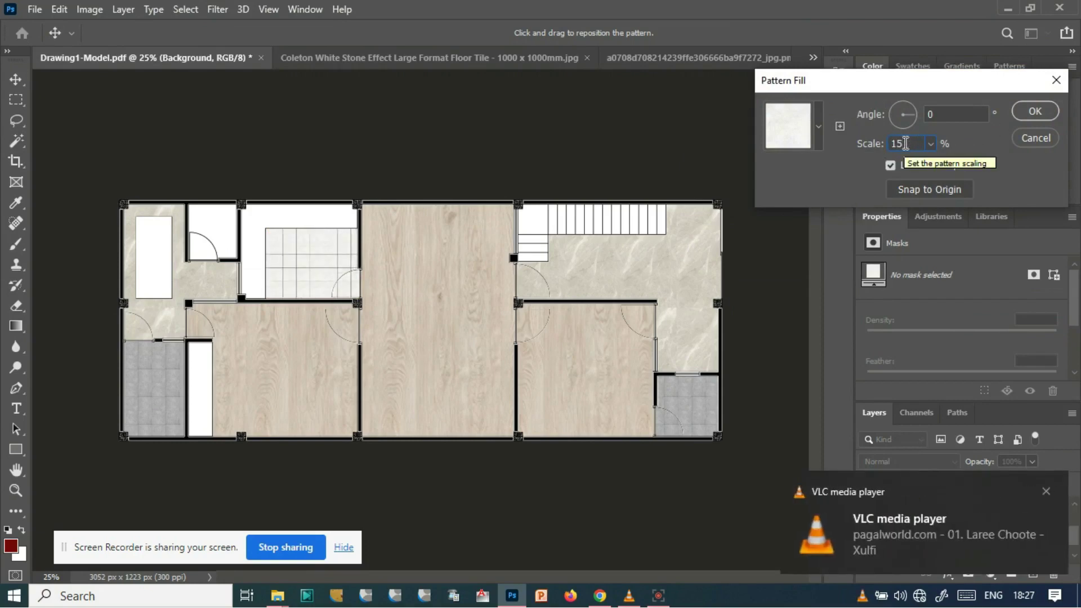
left_click_drag(908, 146, 854, 149)
type("20")
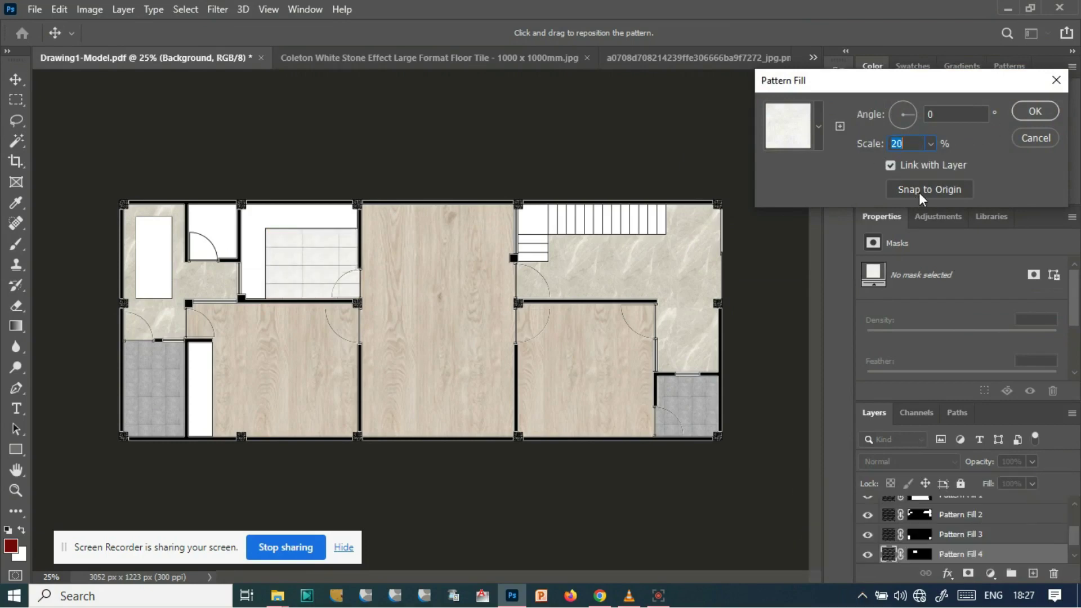
left_click(1035, 112)
key("v")
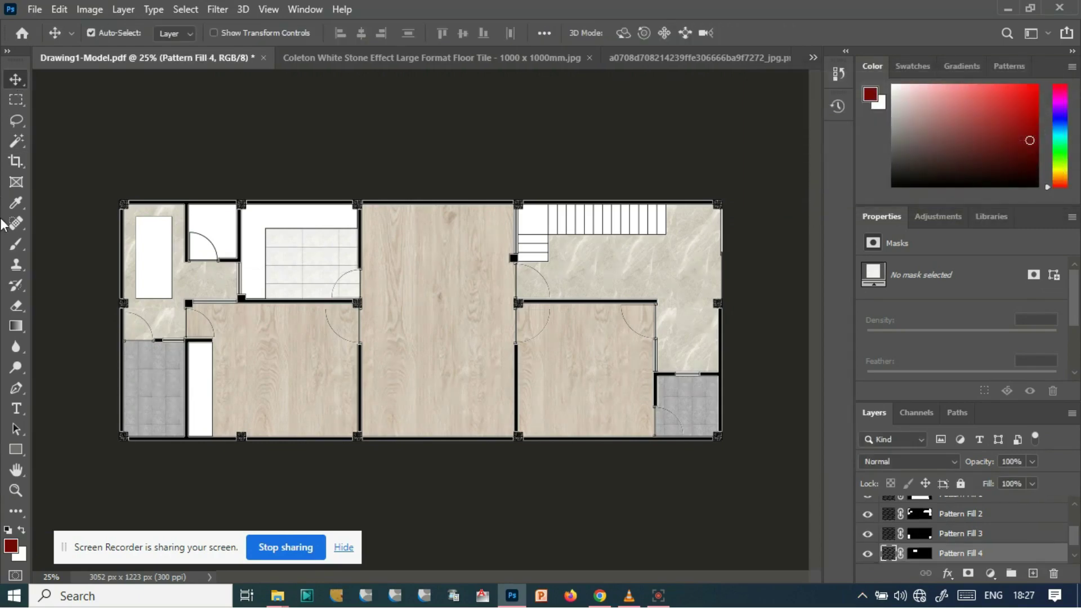
- Select the L-shaped white strip around the white tiled floor on the Background layer
key("ctrl+plus")
key("ctrl+plus")
left_click_drag(520, 575, 483, 575)
scroll(227, 418, "up", 1)
scroll(226, 417, "up", 1)
left_click(16, 140)
scroll(957, 535, "down", 1)
left_click(945, 554)
left_click(263, 197)
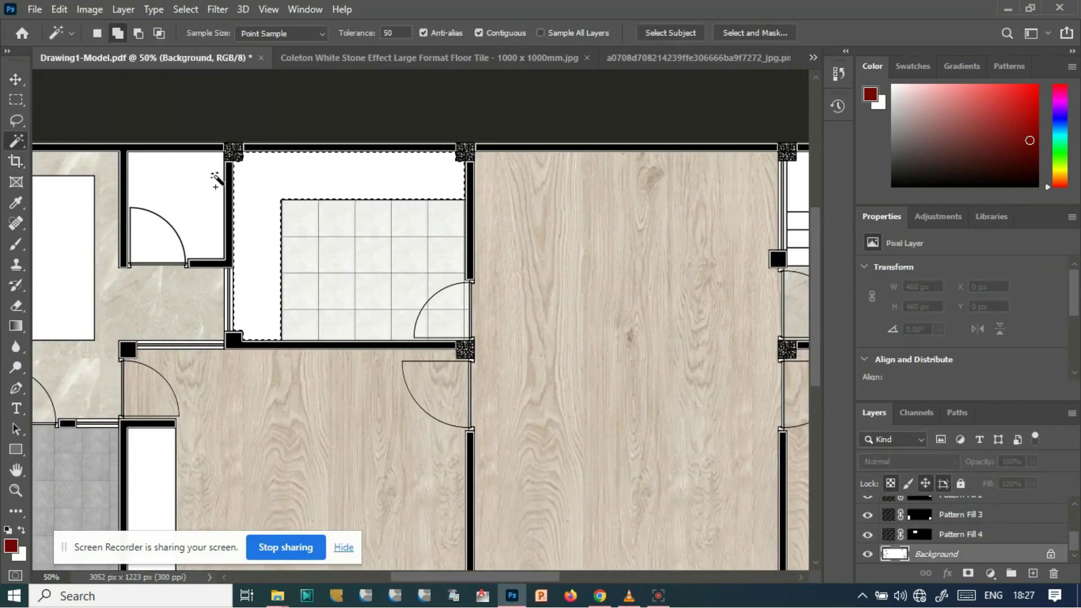
- Add a pattern fill to the L-shaped strip and choose the black marble pattern for it
left_click(990, 574)
left_click(984, 325)
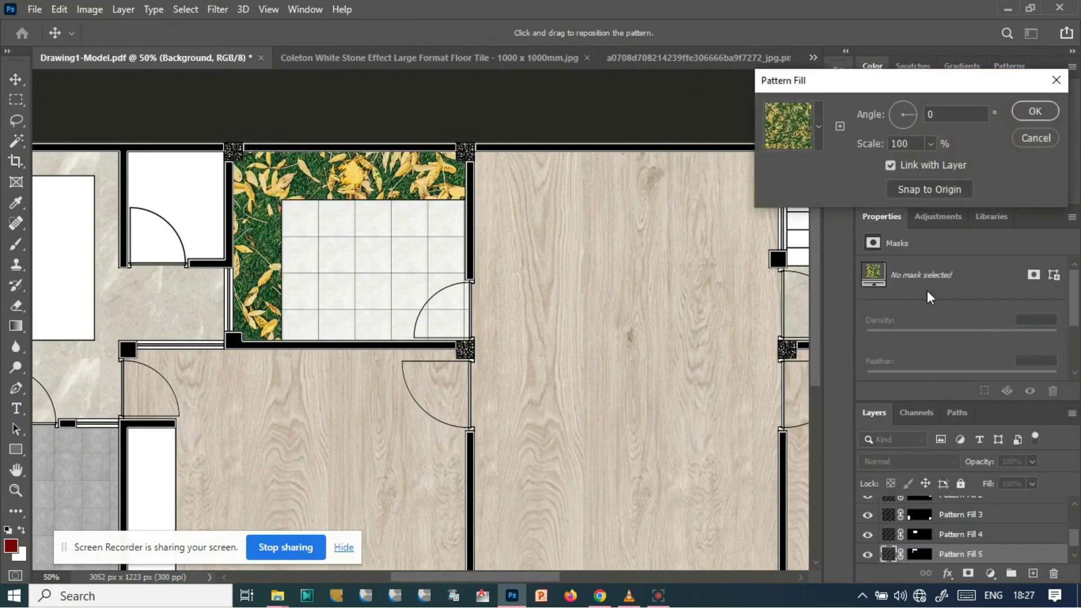
left_click(819, 126)
scroll(817, 202, "down", 3)
scroll(816, 202, "up", 3)
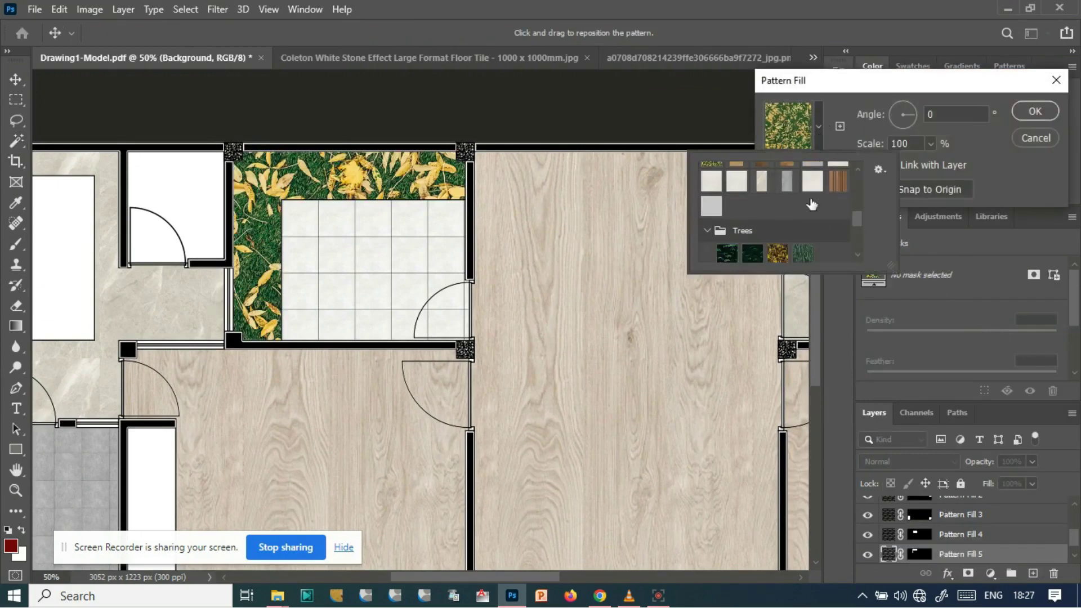
left_click(763, 232)
scroll(788, 241, "up", 2)
left_click(811, 246)
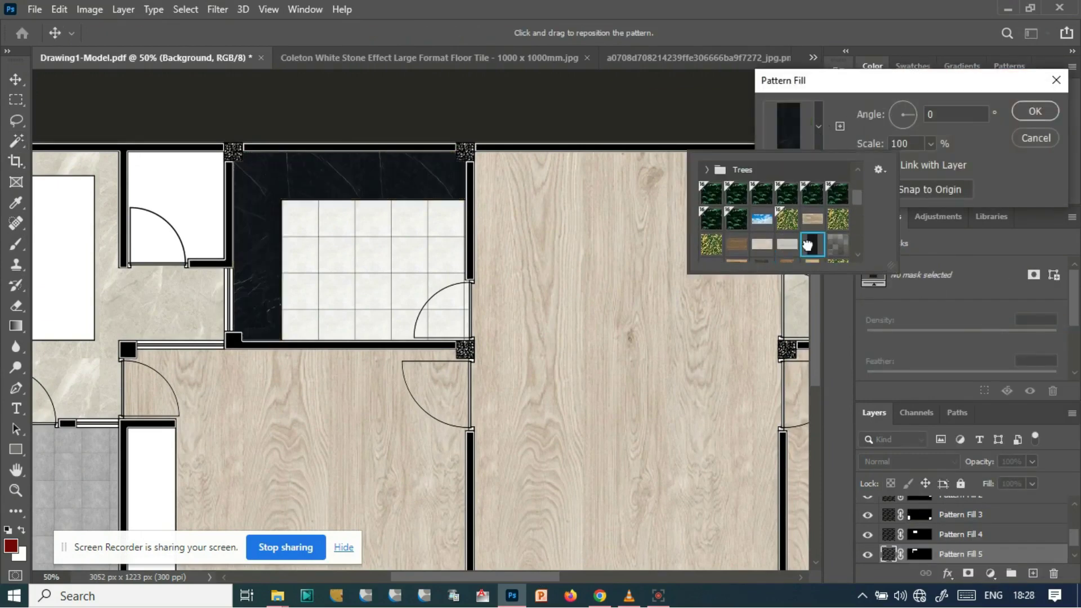
- Set the black marble pattern's scale to 50% and apply the fill
left_click(920, 142)
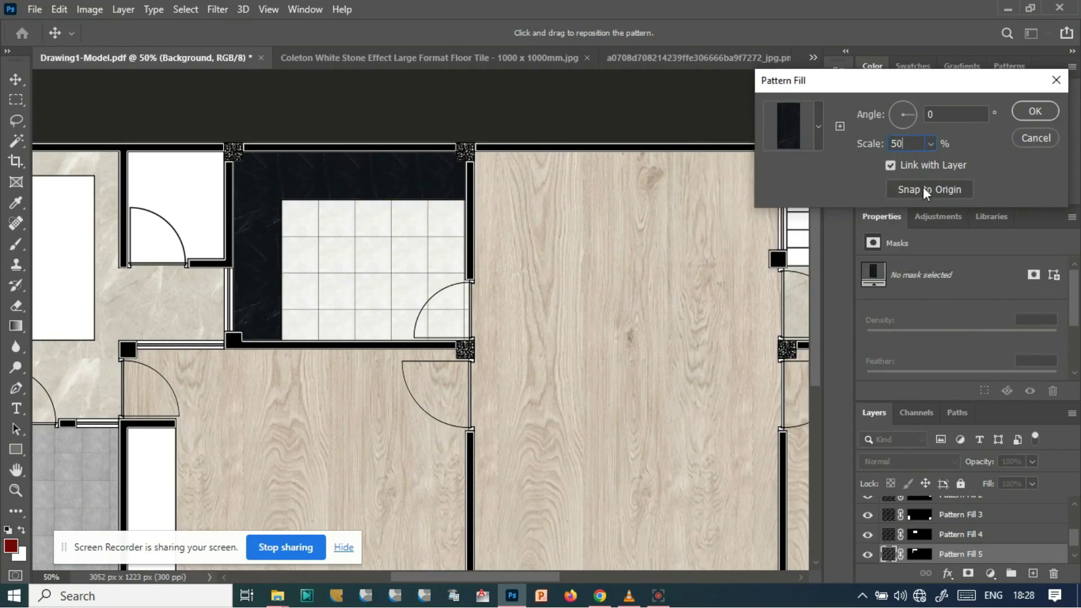
left_click_drag(903, 146, 844, 147)
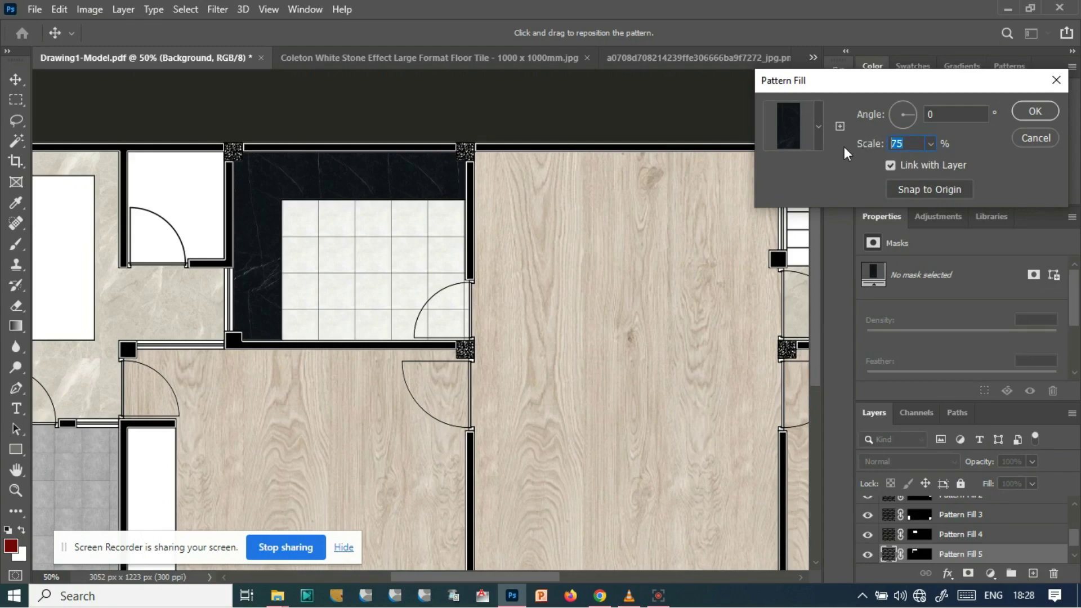
left_click(1035, 112)
key("ctrl+minus")
key("ctrl+minus")
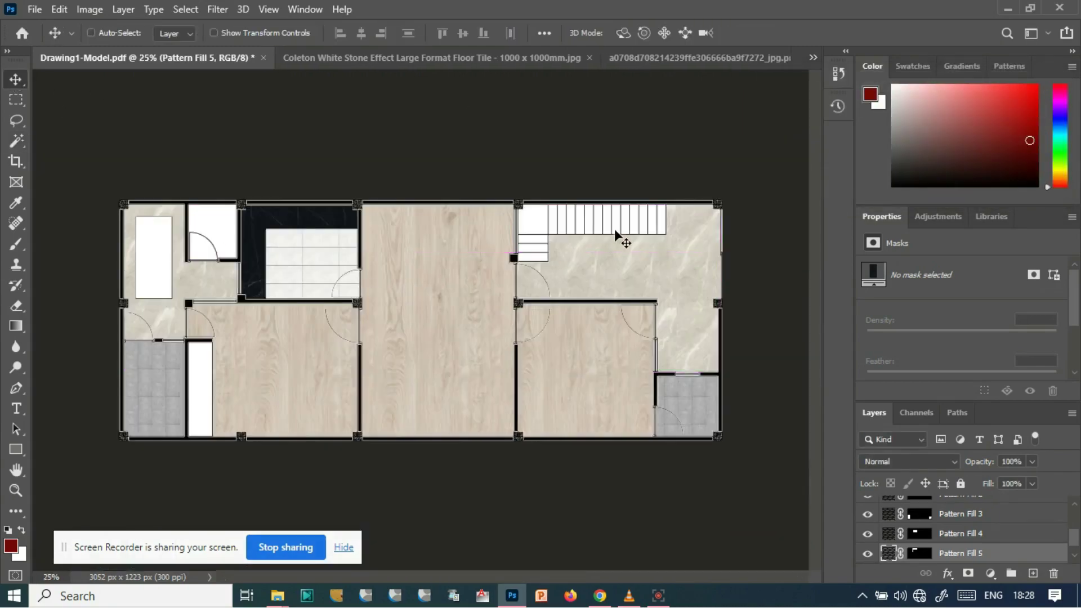
- Select all the stair treads and the corner landing on the Background layer with the Magic Wand
key("ctrl+plus")
key("ctrl+plus")
left_click_drag(412, 577, 650, 581)
scroll(439, 346, "up", 2)
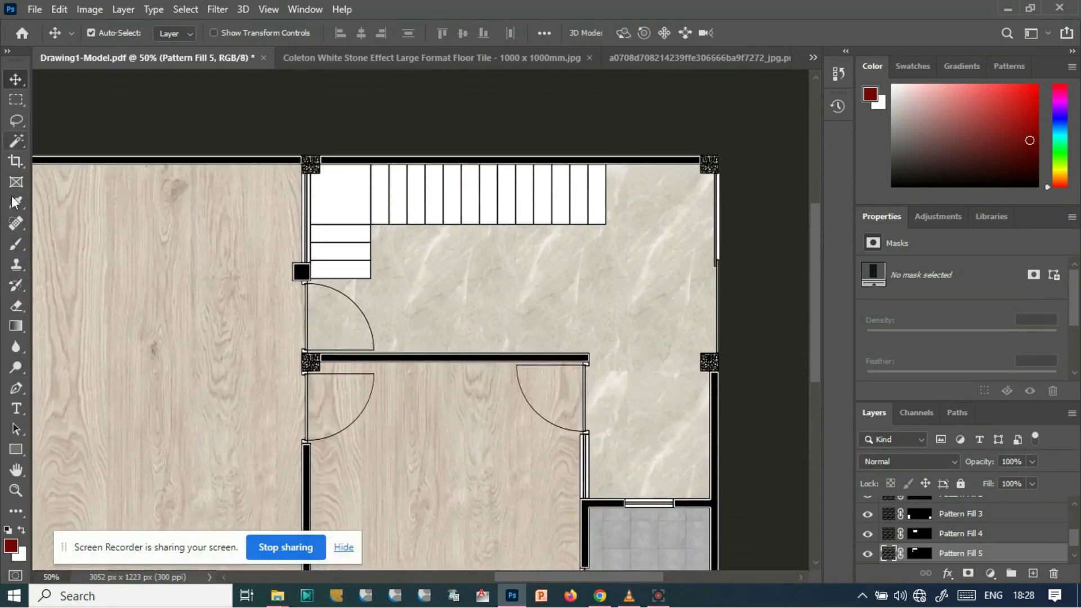
left_click(16, 141)
scroll(973, 499, "down", 3)
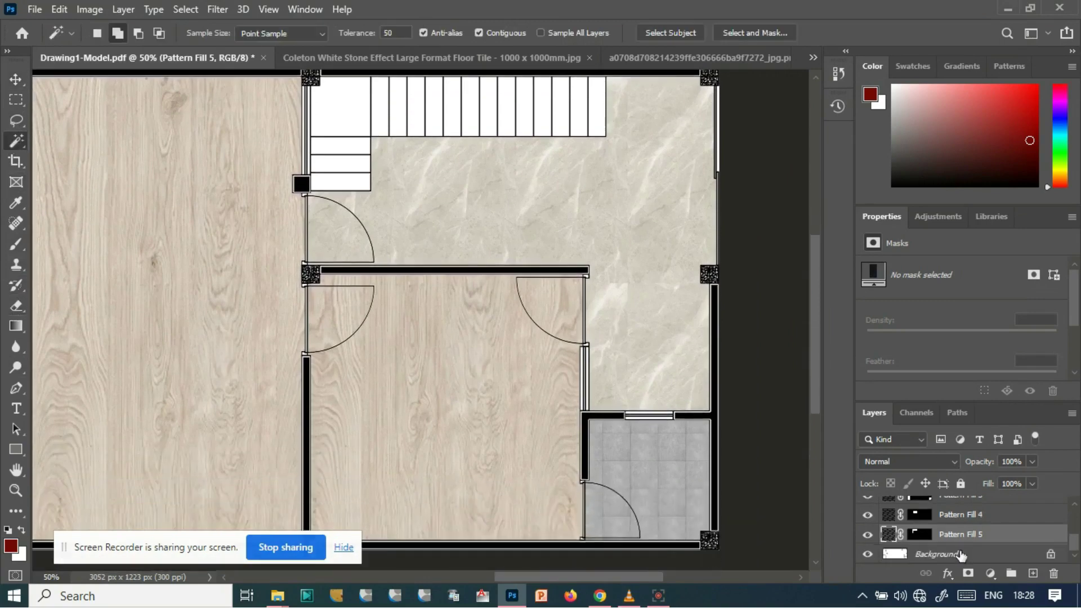
left_click(958, 554)
scroll(282, 117, "up", 3)
left_click(339, 238)
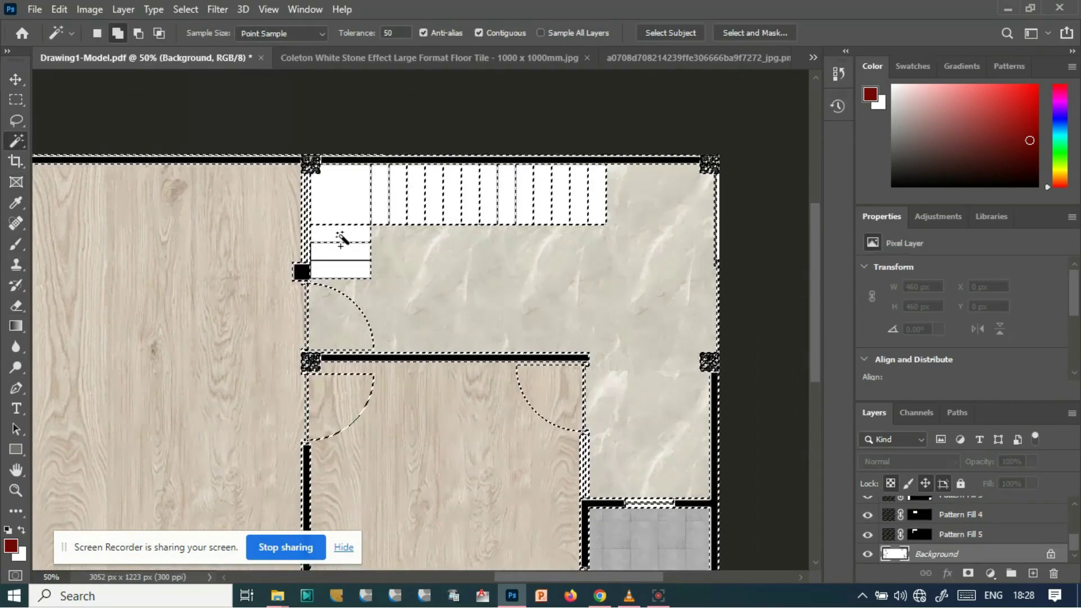
key("ctrl+z")
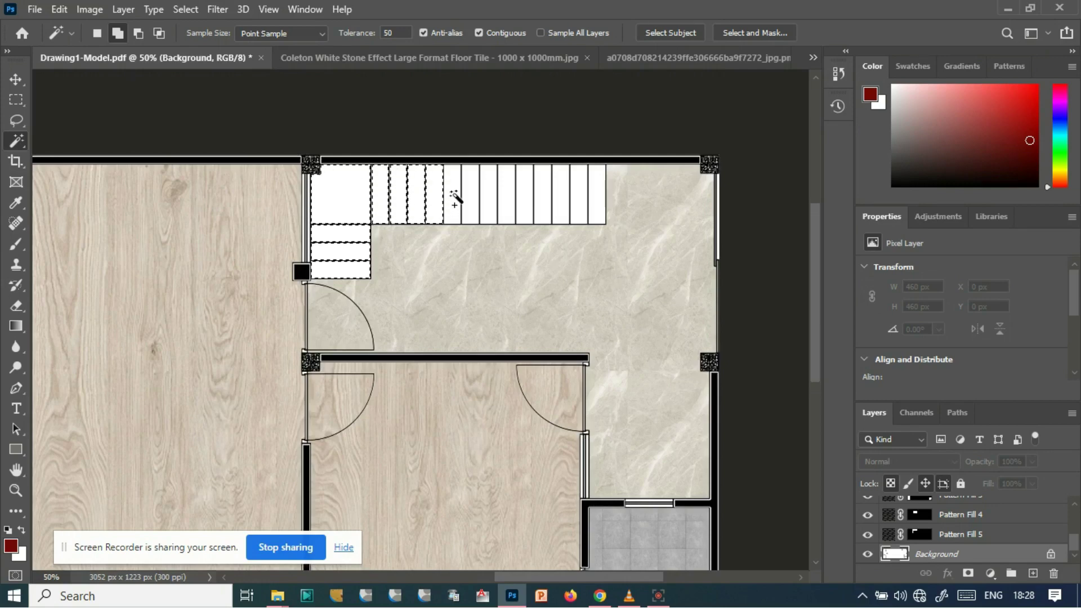
left_click(531, 188)
left_click(545, 190)
left_click(560, 191)
left_click(580, 197)
left_click(594, 201)
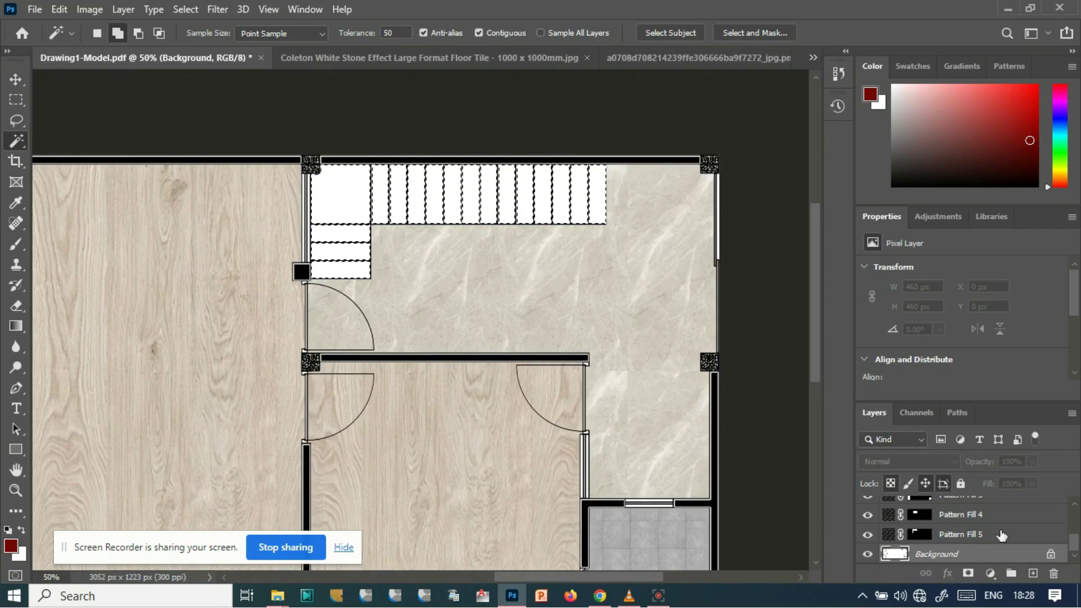
left_click(990, 573)
left_click(991, 324)
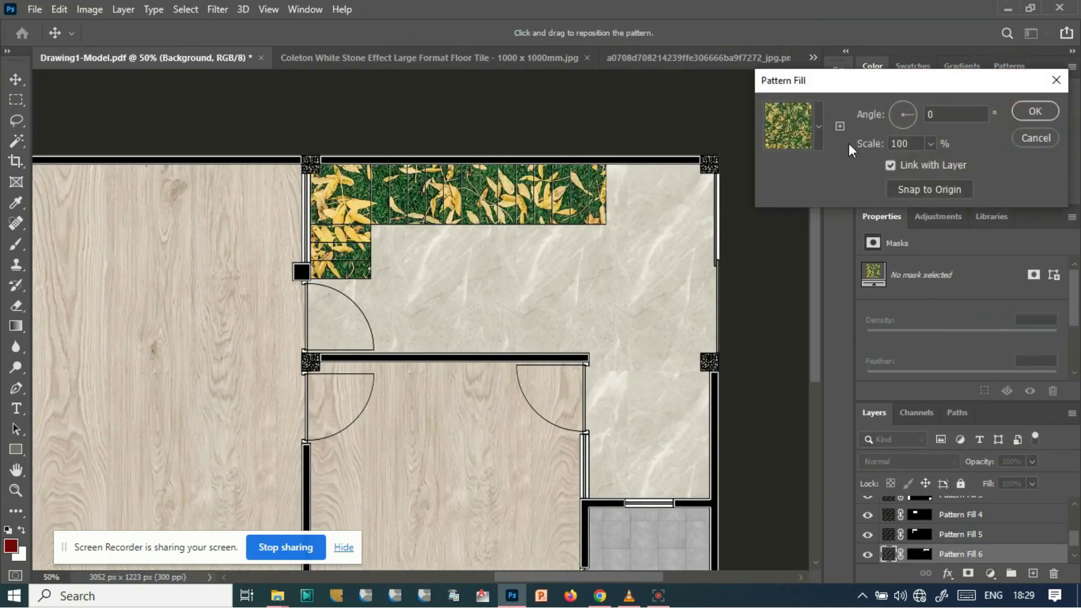
key("Escape")
- Add a gradient fill layer to the selected stair treads and open its gradient for editing, showing the Basics presets
left_click(990, 573)
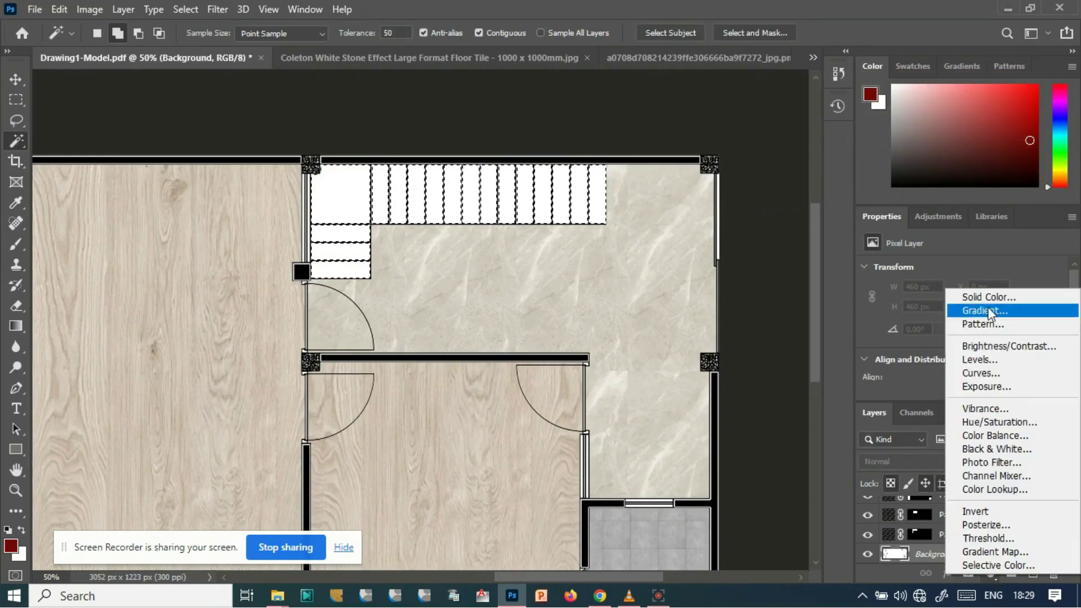
left_click(991, 311)
left_click_drag(694, 115, 754, 137)
left_click(734, 162)
left_click(734, 162)
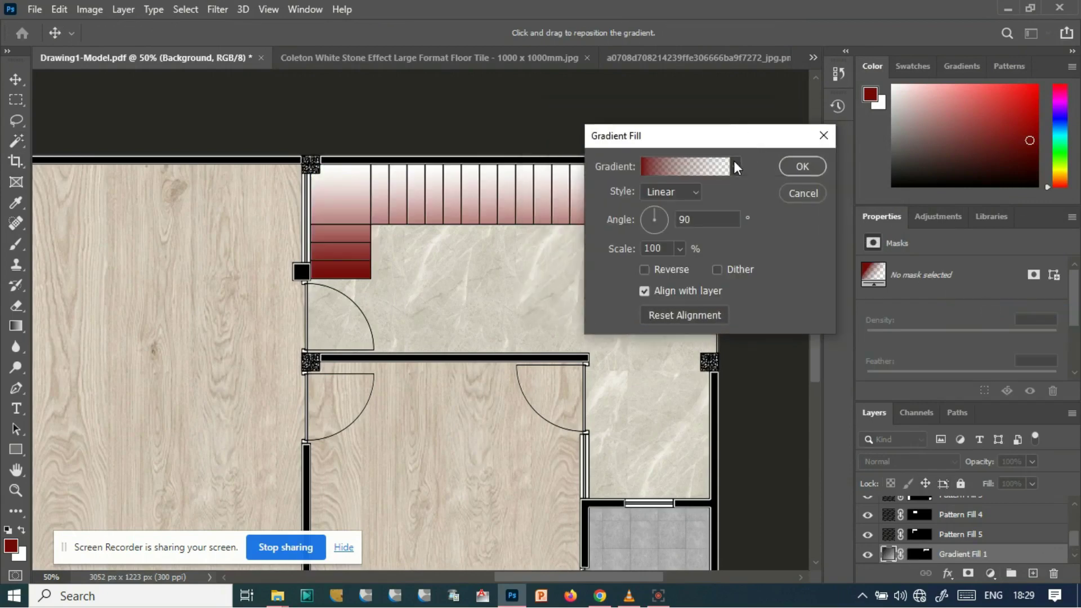
left_click(729, 169)
double_click(557, 133)
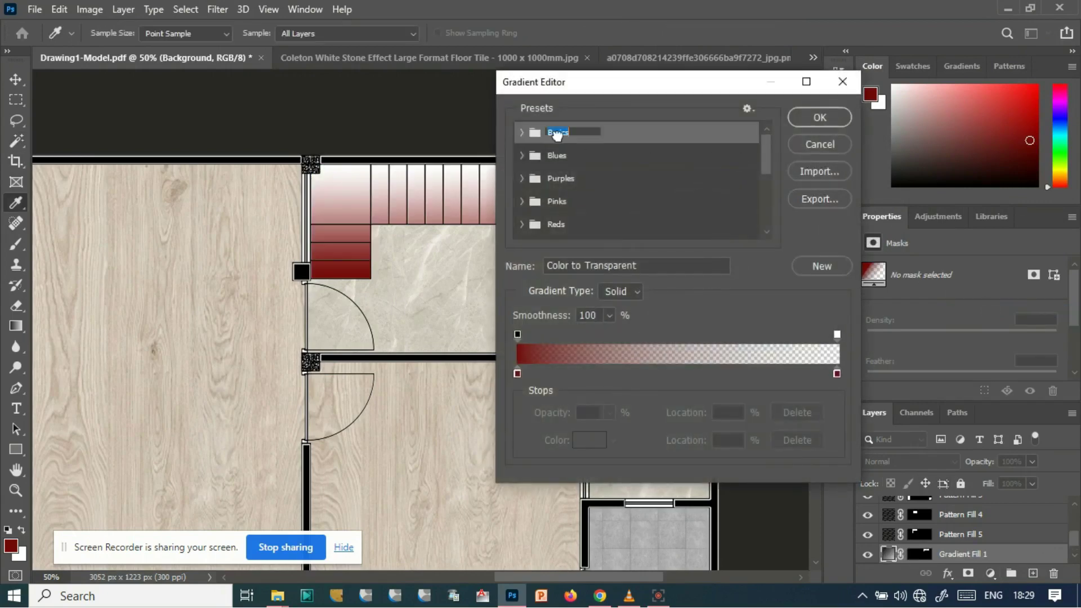
left_click(532, 134)
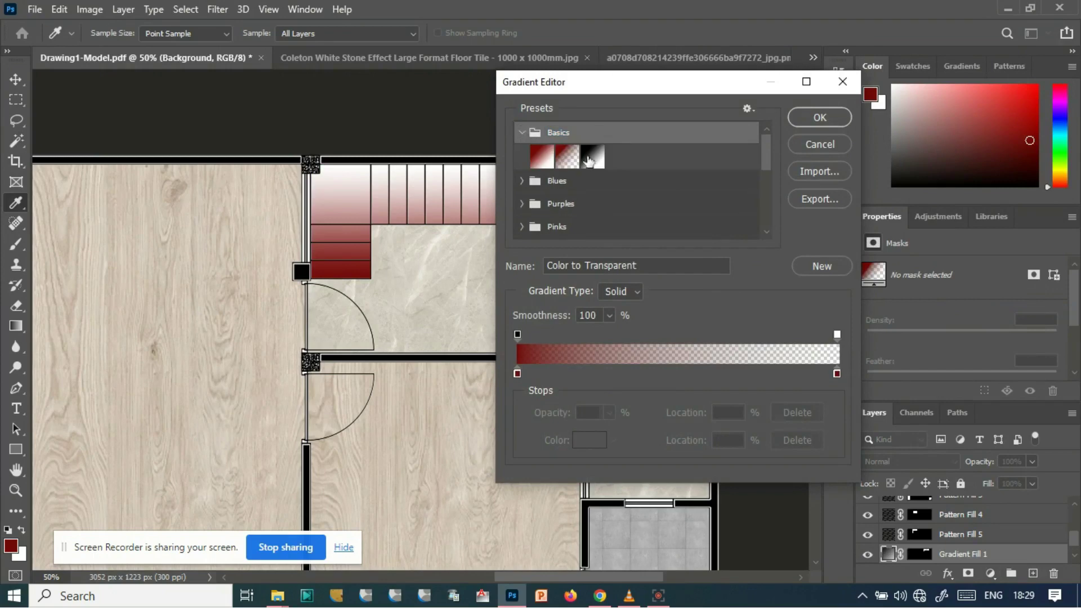
- Try the black-to-white Basics, Blue_03 and Gray_11 gradient presets on the staircase
left_click(591, 158)
left_click(521, 181)
left_click(592, 205)
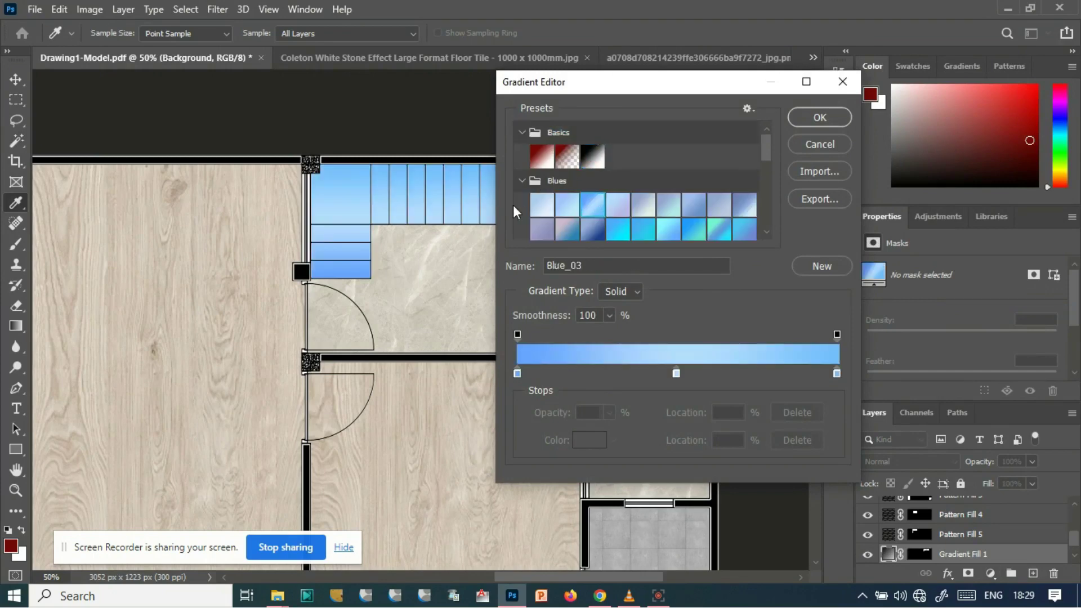
left_click(521, 181)
left_click(521, 203)
scroll(550, 218, "down", 1)
left_click(521, 177)
scroll(524, 189, "down", 4)
left_click(522, 180)
left_click(567, 222)
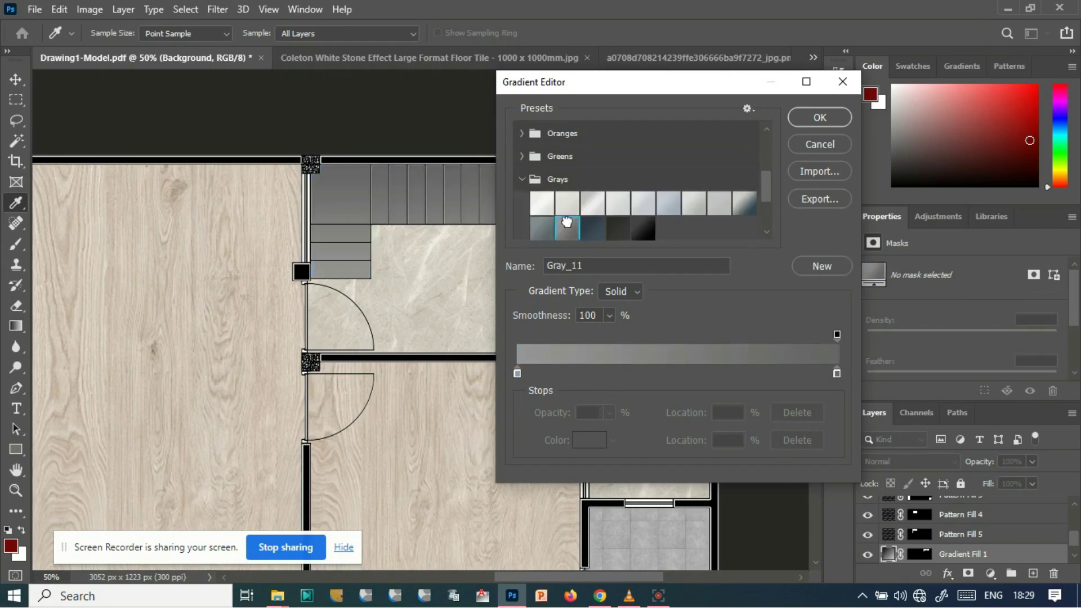
- Compare several Grays presets on the staircase and choose the Gray_09 gradient
left_click(744, 204)
left_click_drag(698, 89, 806, 120)
left_click(101, 275)
scroll(803, 255, "down", 1)
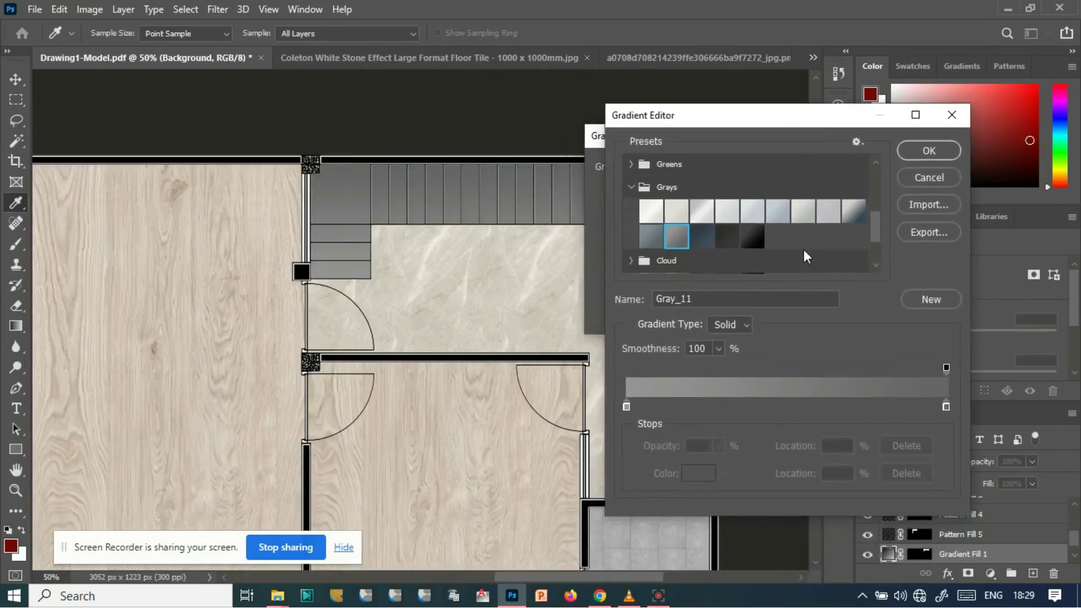
left_click(828, 212)
left_click(851, 213)
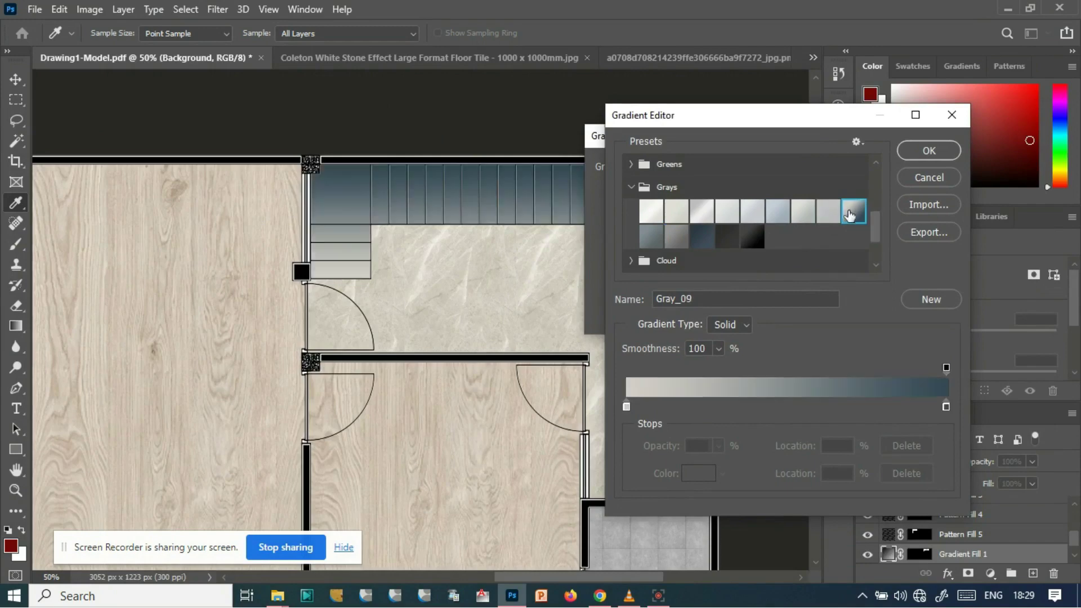
left_click(827, 216)
left_click(678, 236)
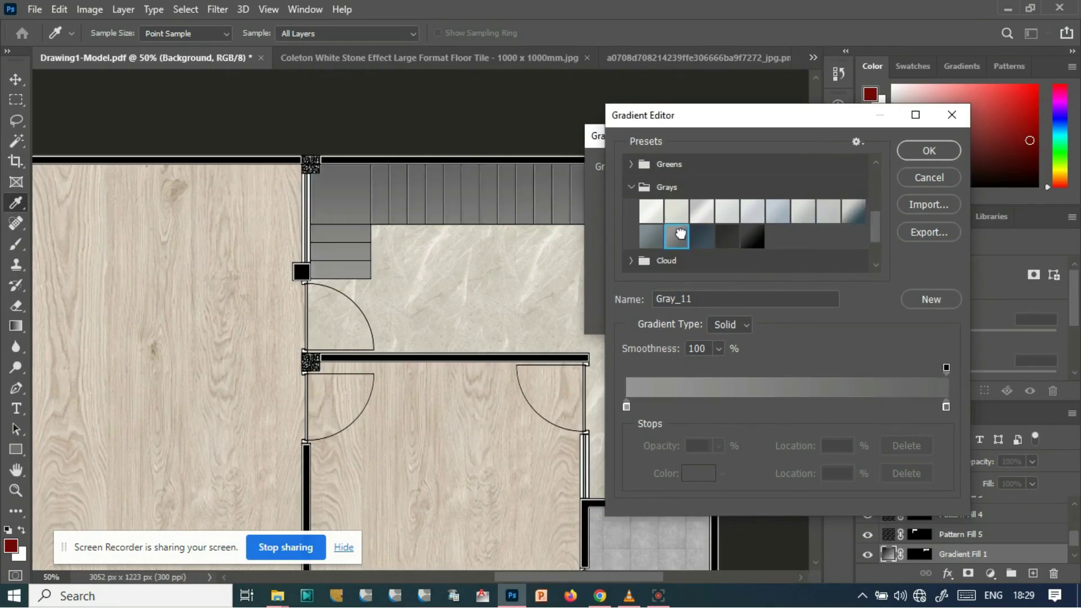
left_click(857, 212)
- Shift the gradient's dark colour stop inward and its midpoint to 78%, and try the Noise gradient type
mouse_move(948, 404)
left_mouse_down()
mouse_move(857, 407)
mouse_move(932, 406)
left_mouse_up()
left_click_drag(780, 401, 857, 402)
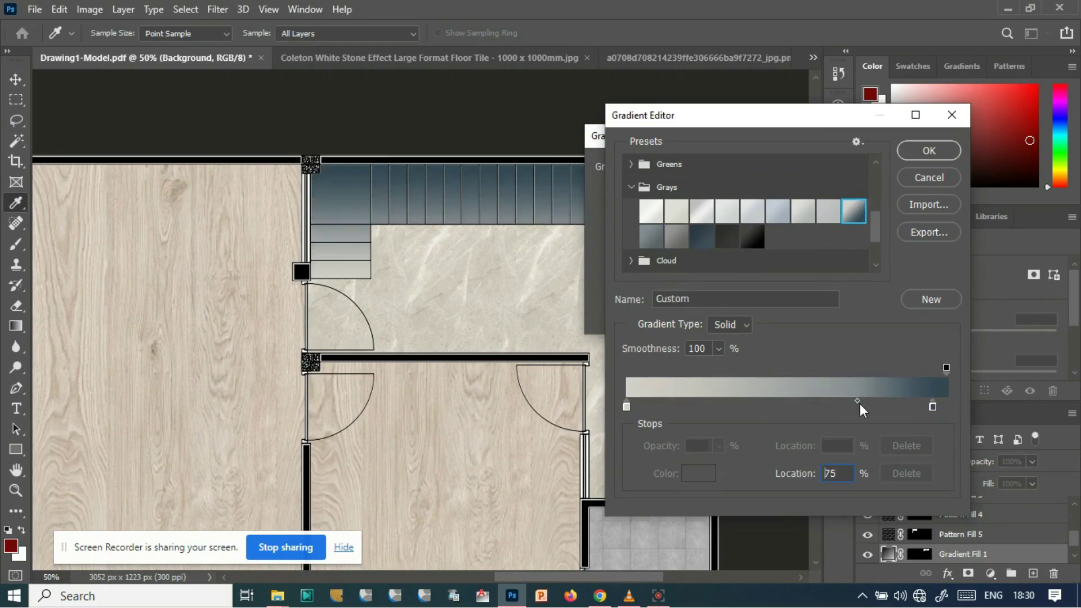
left_click(739, 324)
left_click(733, 350)
left_click(739, 324)
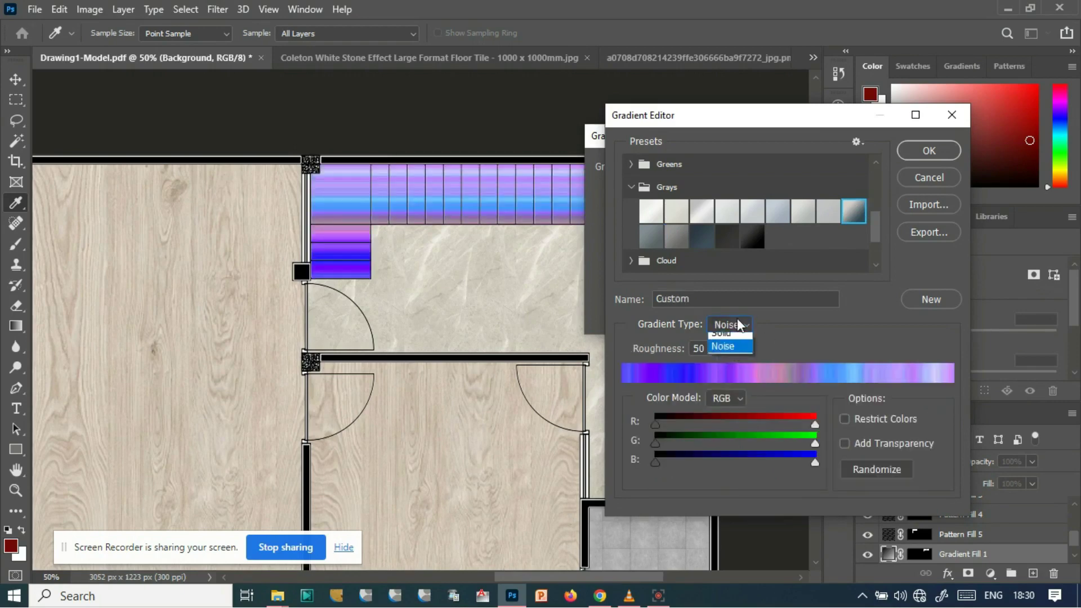
left_click(733, 339)
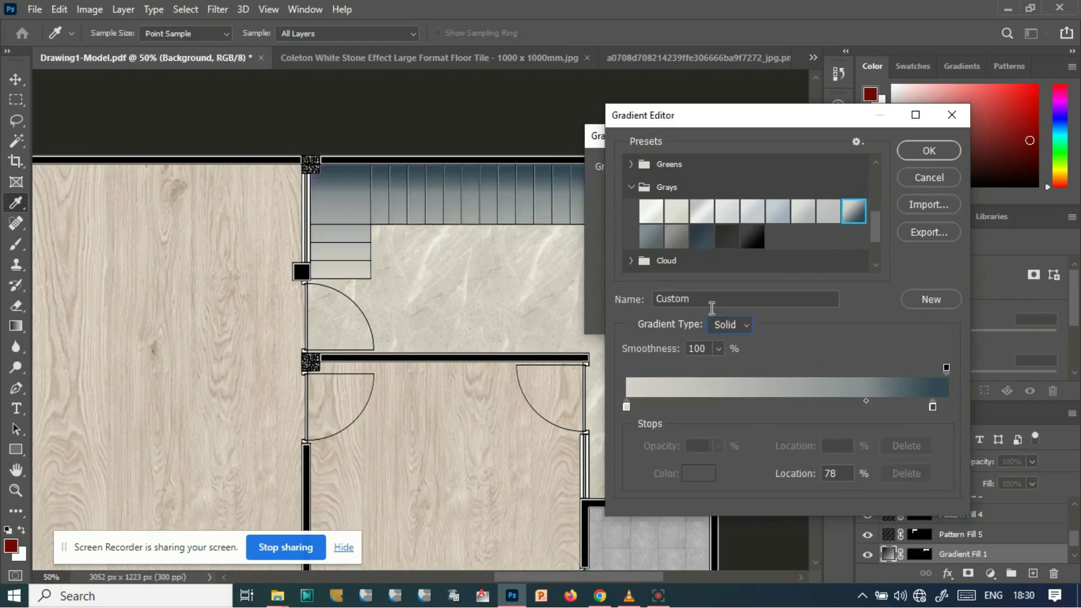
- Try the Cloud_06 preset and apply the seventh, light grey preset of the Grays group to the staircase gradient
scroll(783, 226, "down", 1)
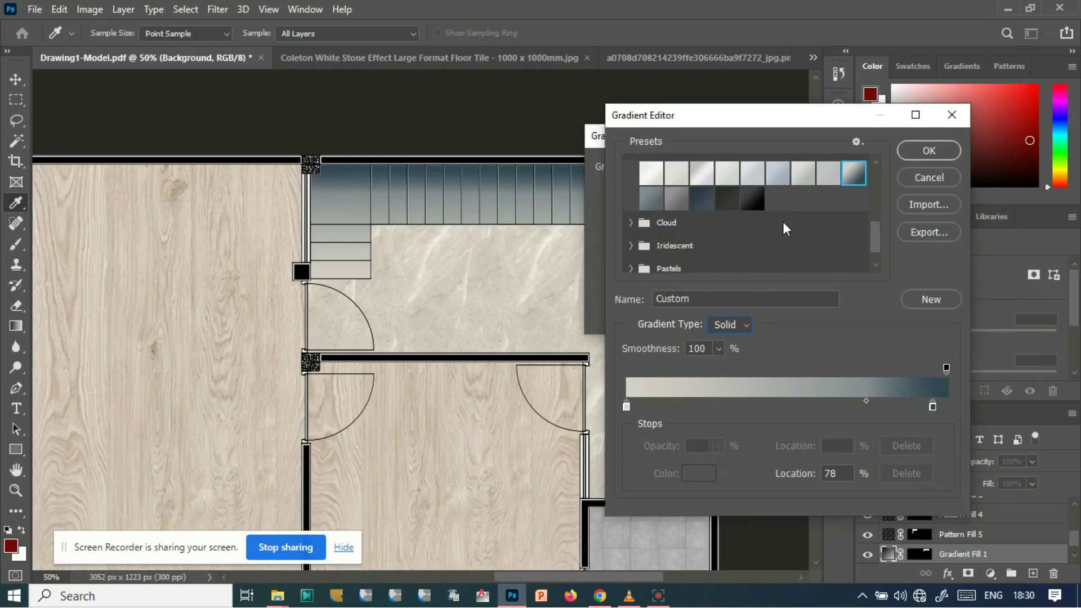
left_click(630, 223)
left_click(773, 251)
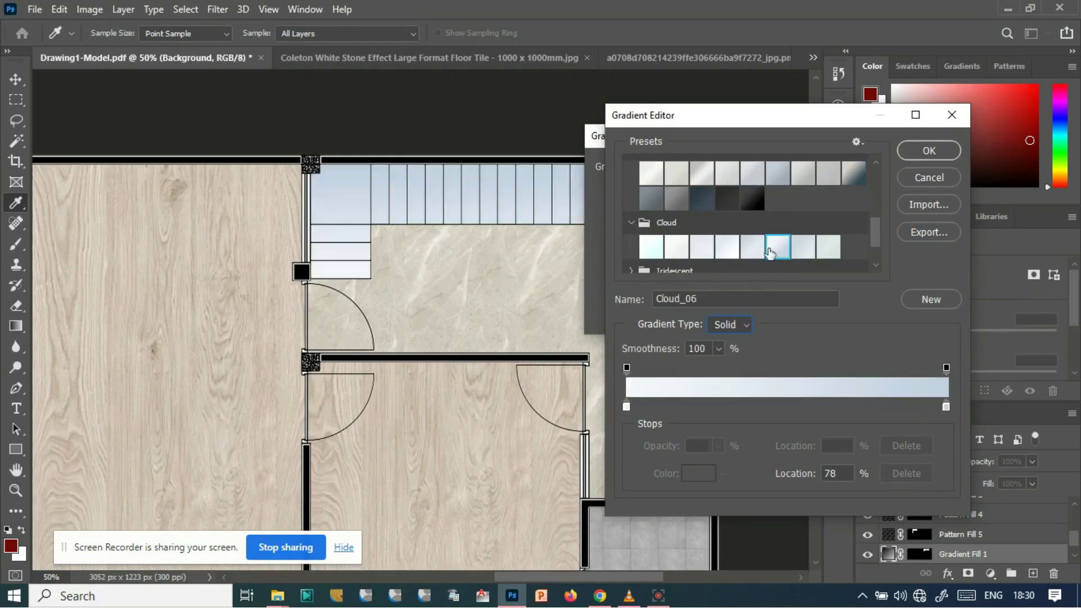
left_click(811, 175)
left_click(923, 151)
- Reverse the colours of the staircase's gradient fill
left_click(644, 269)
left_click(643, 269)
left_click(643, 269)
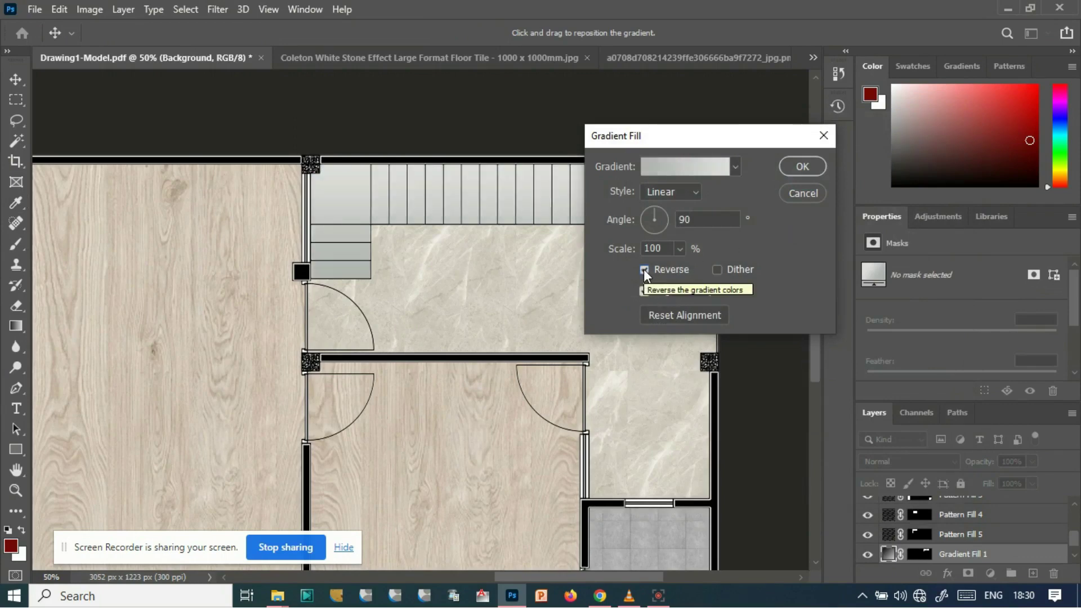
- Switch the reversed staircase gradient to the grey-to-dark-blue Gray_09 preset
left_click(735, 167)
scroll(657, 237, "down", 2)
left_click(604, 270)
scroll(681, 256, "down", 2)
left_click(702, 243)
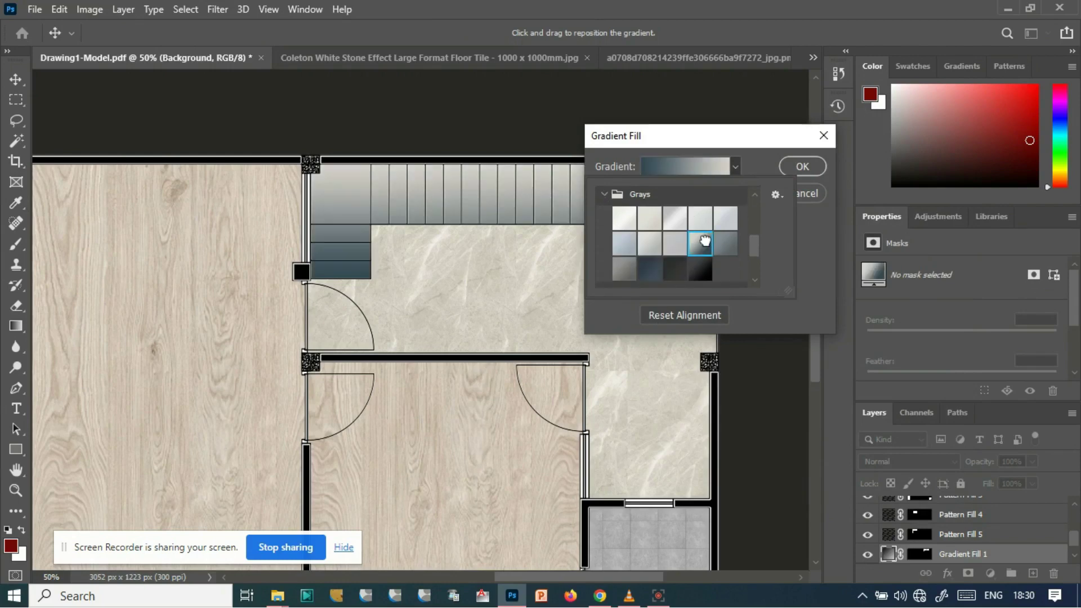
double_click(702, 242)
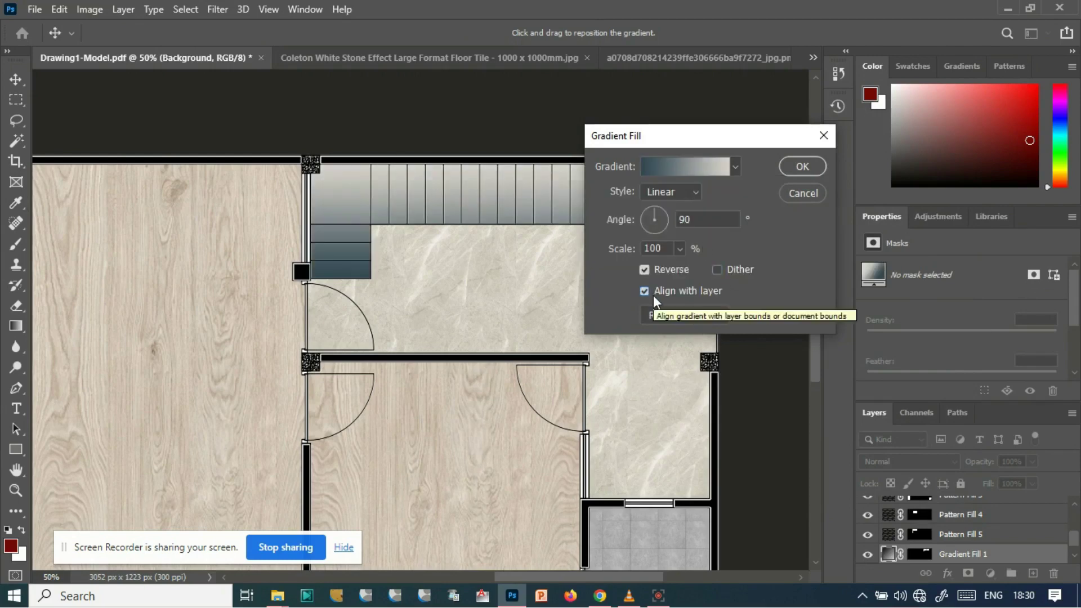
- Try the Gray_10 preset for the staircase's gradient fill
left_click(735, 166)
left_click(735, 167)
left_click(735, 166)
left_click(777, 195)
left_click(741, 244)
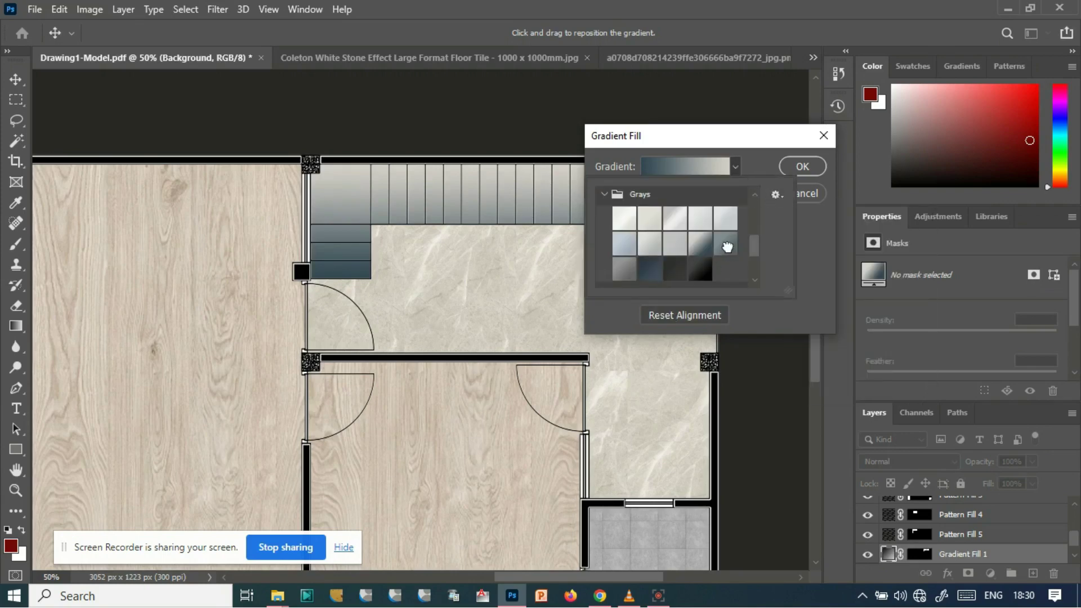
double_click(729, 248)
- Compare the Radial, Reflected and Diamond styles for the staircase gradient and set the style to Reflected
left_click(691, 191)
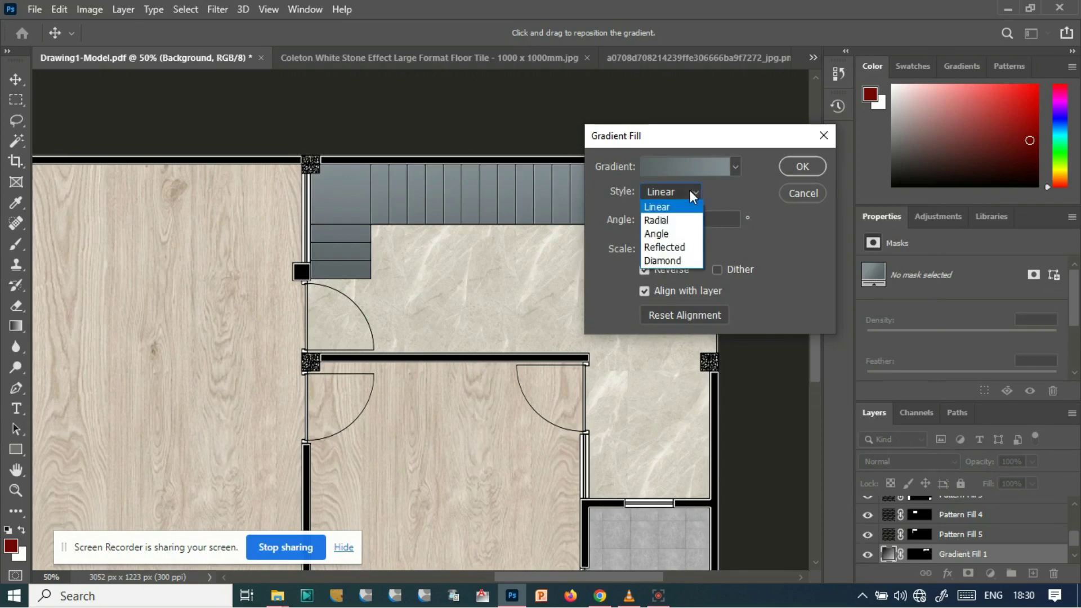
left_click(674, 224)
left_click(673, 192)
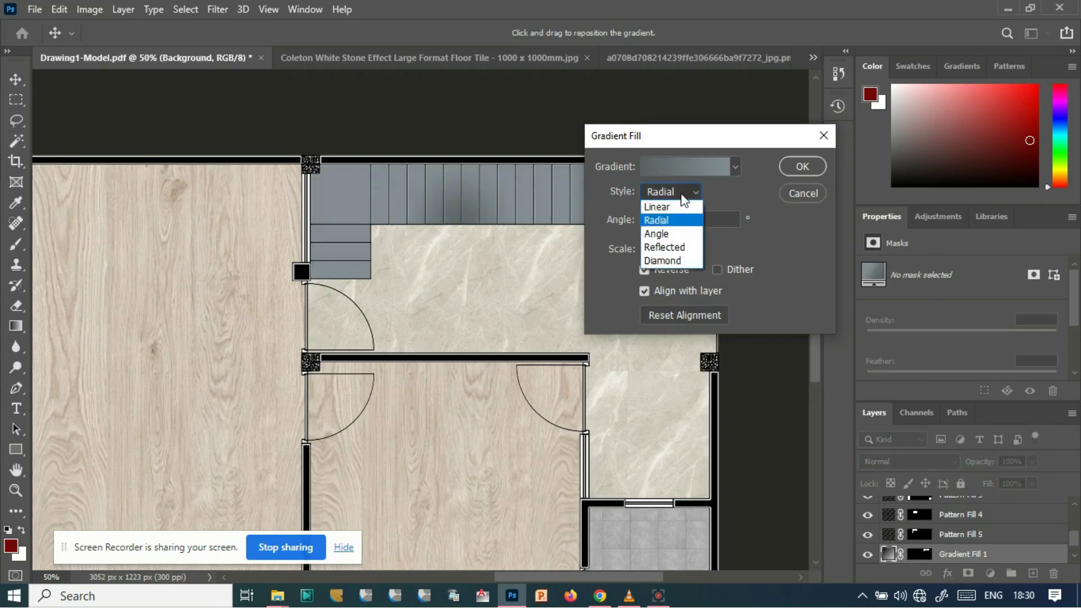
left_click(673, 247)
left_click(673, 192)
left_click(669, 260)
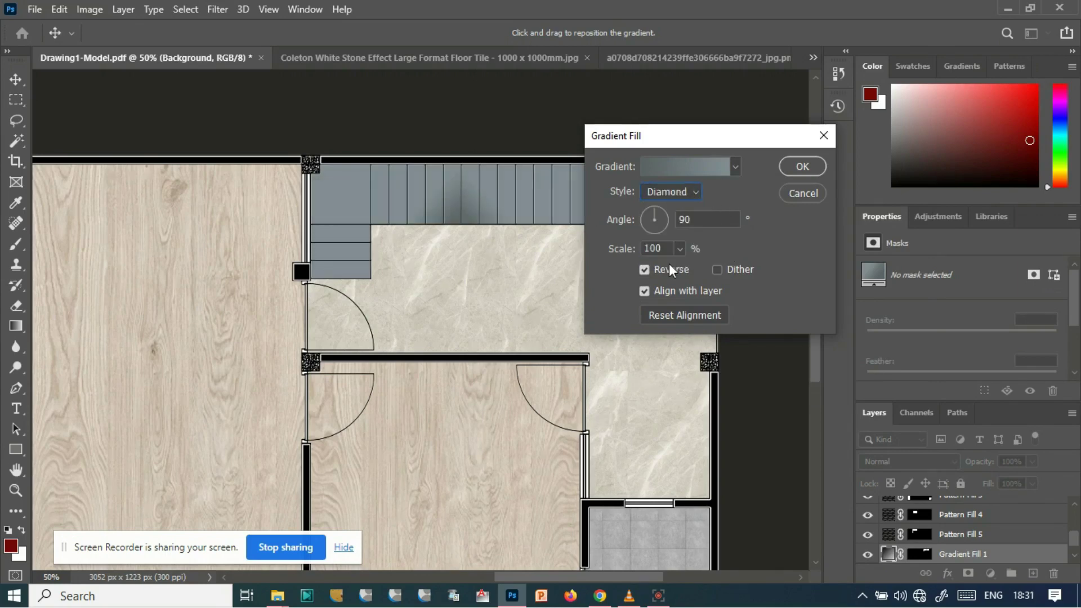
left_click(667, 190)
left_click(671, 247)
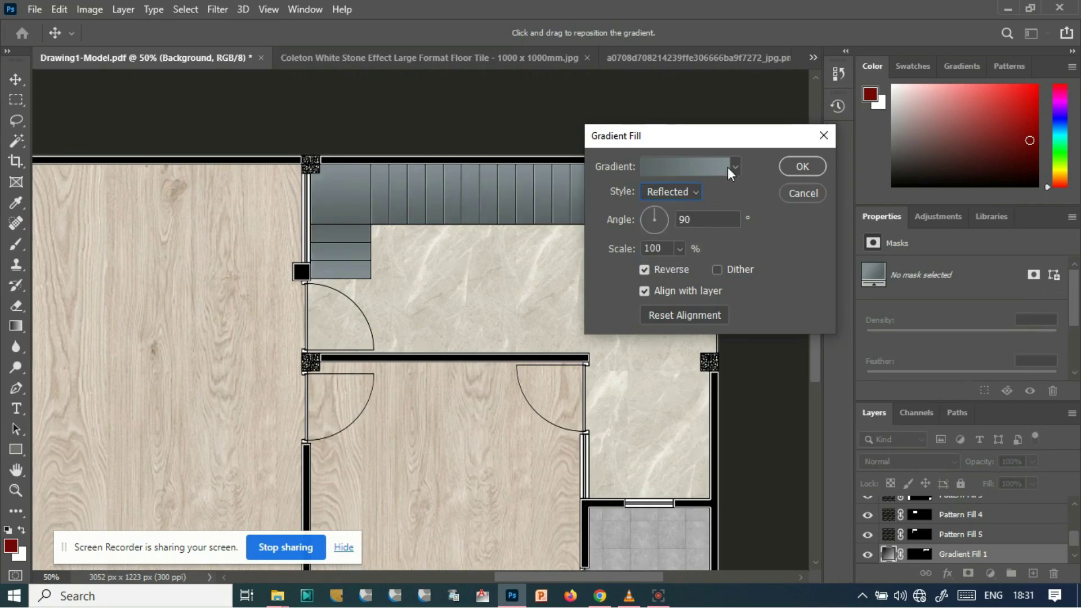
- Compare Grays presets on the reflected staircase gradient and choose Gray_09
left_click(717, 172)
scroll(664, 233, "down", 3)
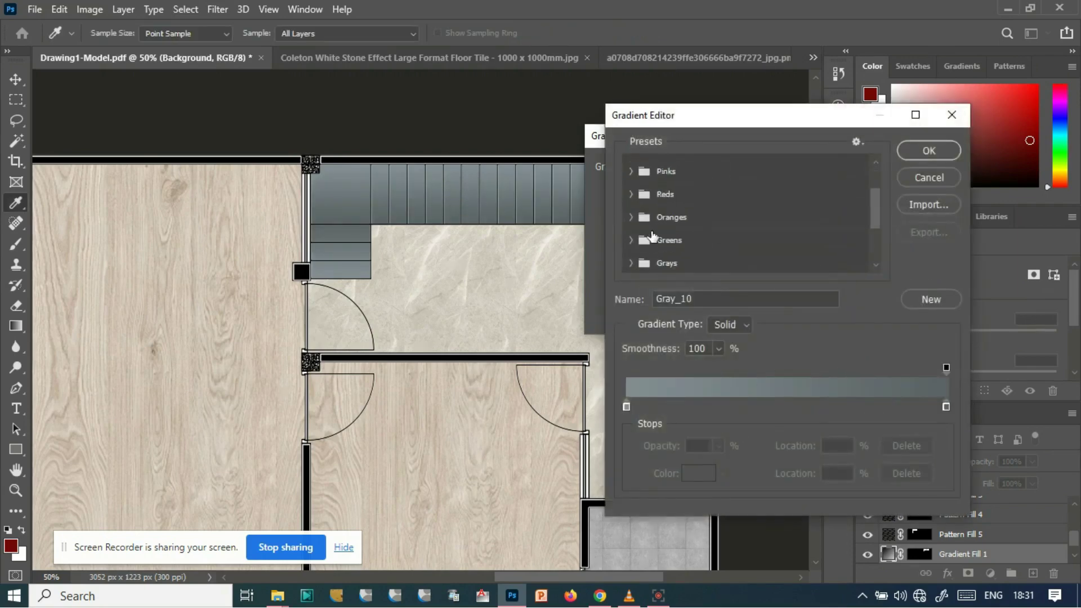
left_click(632, 225)
scroll(676, 243, "down", 1)
left_click(675, 239)
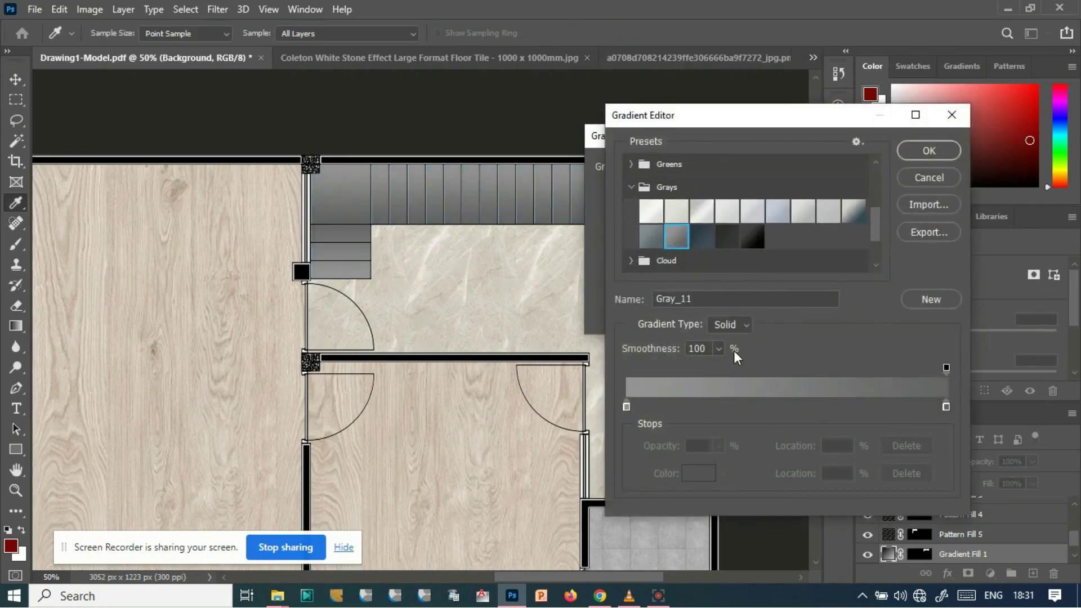
left_click(849, 217)
left_click(823, 215)
left_click(845, 214)
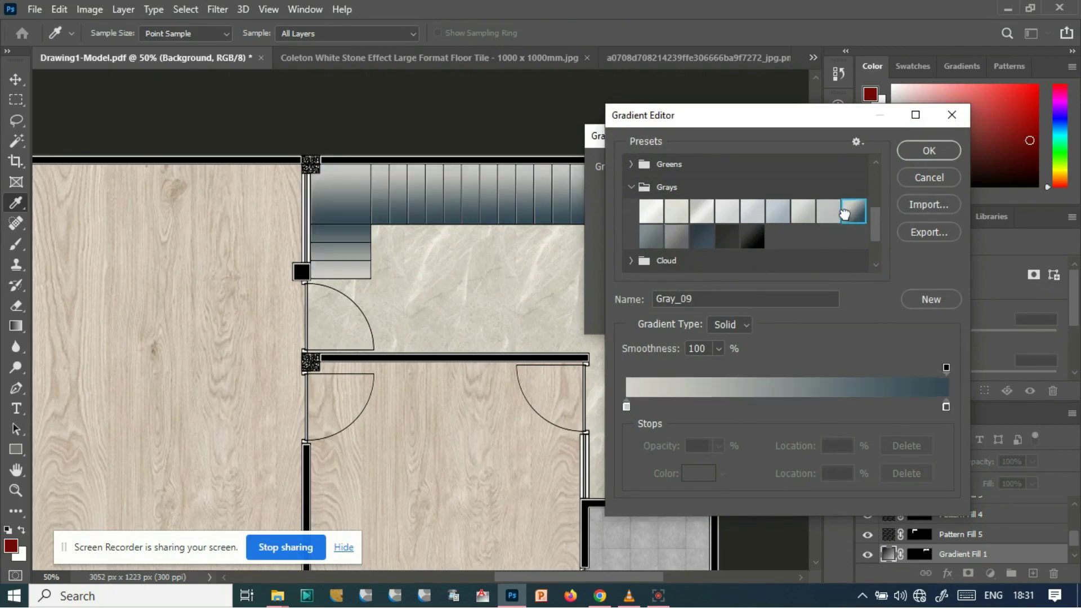
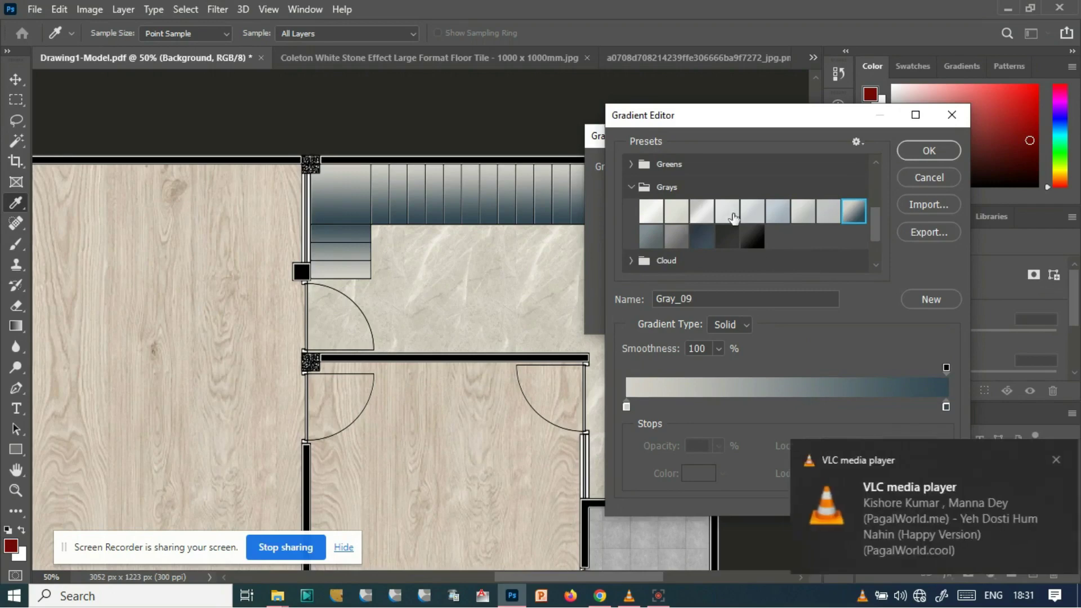
- Compare more Grays presets for the staircase gradient and apply Gray_06
left_click(701, 211)
left_click(777, 212)
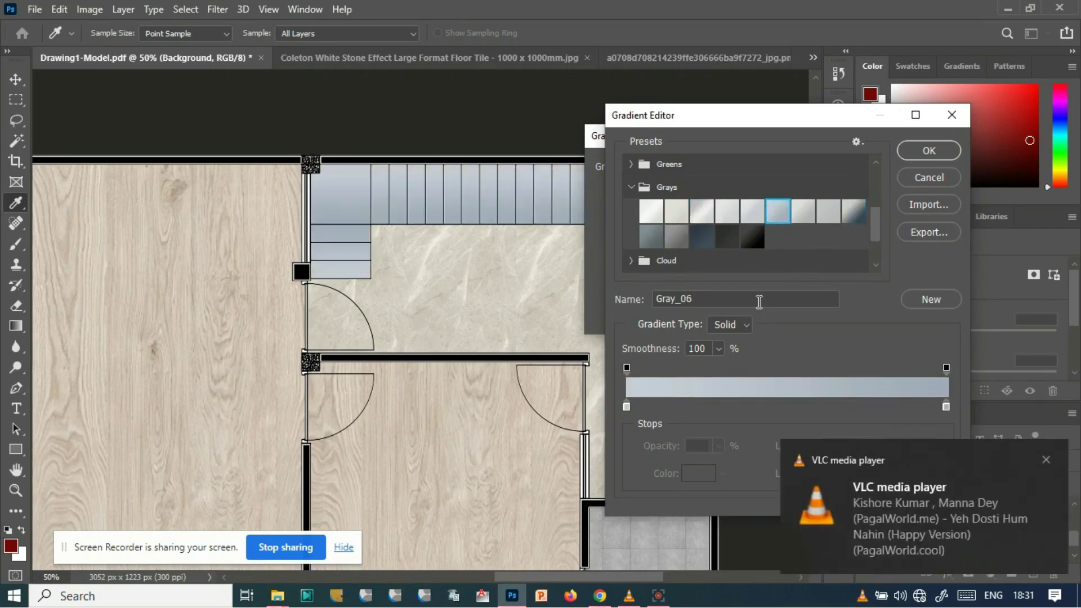
left_click(915, 156)
- Compare the available styles for the staircase gradient, keep Reflected, and apply the fill
left_click(676, 192)
left_click(664, 261)
left_click(670, 196)
left_click(667, 233)
left_click(670, 192)
left_click(664, 220)
left_click(670, 192)
left_click(670, 247)
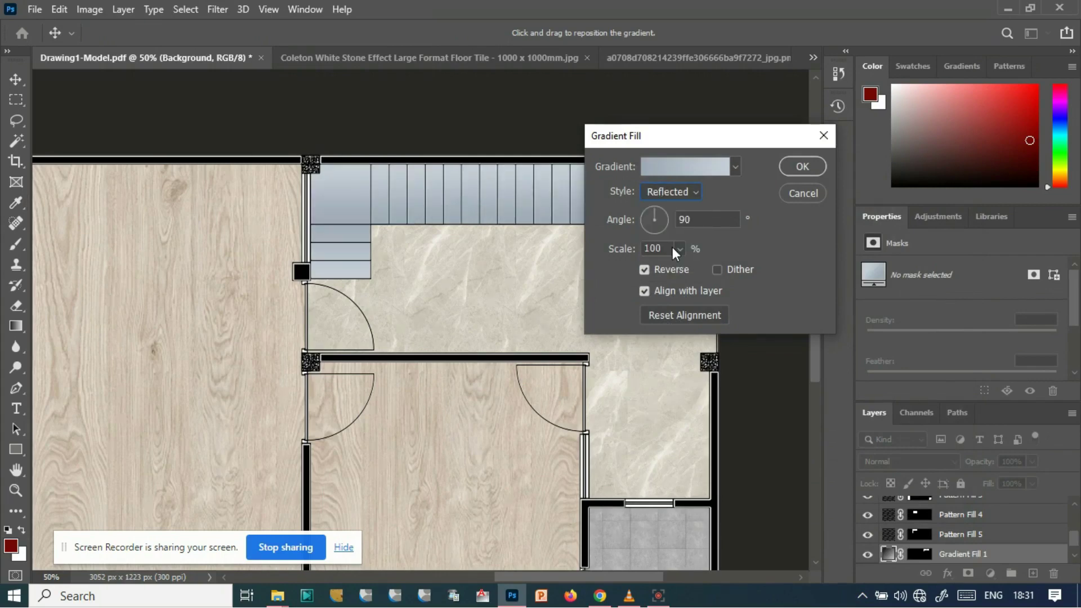
left_click(800, 168)
- Examine the whole floor plan with the new staircase fill, both as an overview and close up
scroll(598, 285, "down", 1)
key("ctrl+minus")
key("ctrl+minus")
key("ctrl+minus")
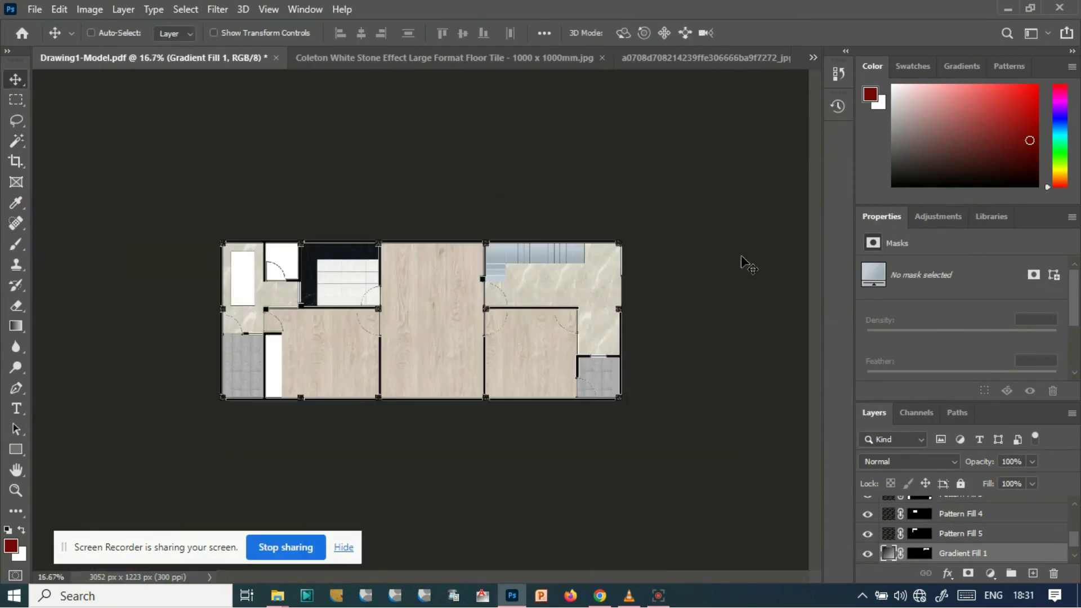
key("ctrl+plus")
key("ctrl+plus")
key("ctrl+plus")
key("ctrl+minus")
key("ctrl+minus")
key("ctrl+minus")
key("ctrl+plus")
key("ctrl+plus")
key("ctrl+plus")
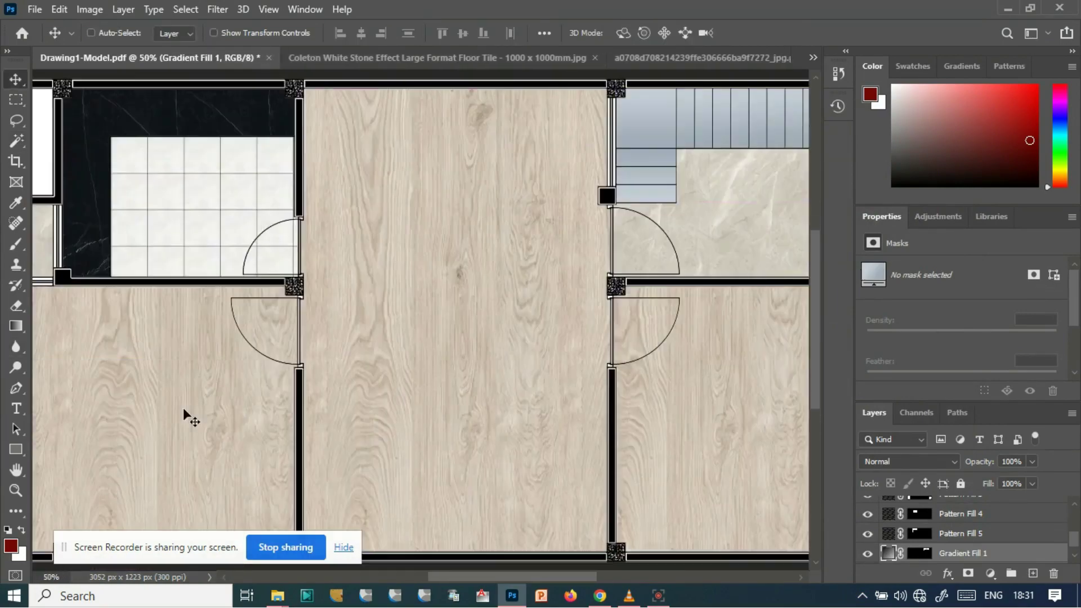
- Select the small white room beside the black marble area on the Background layer with the Magic Wand
left_click_drag(509, 577, 430, 577)
scroll(415, 439, "down", 4)
scroll(414, 439, "up", 4)
scroll(416, 441, "up", 1)
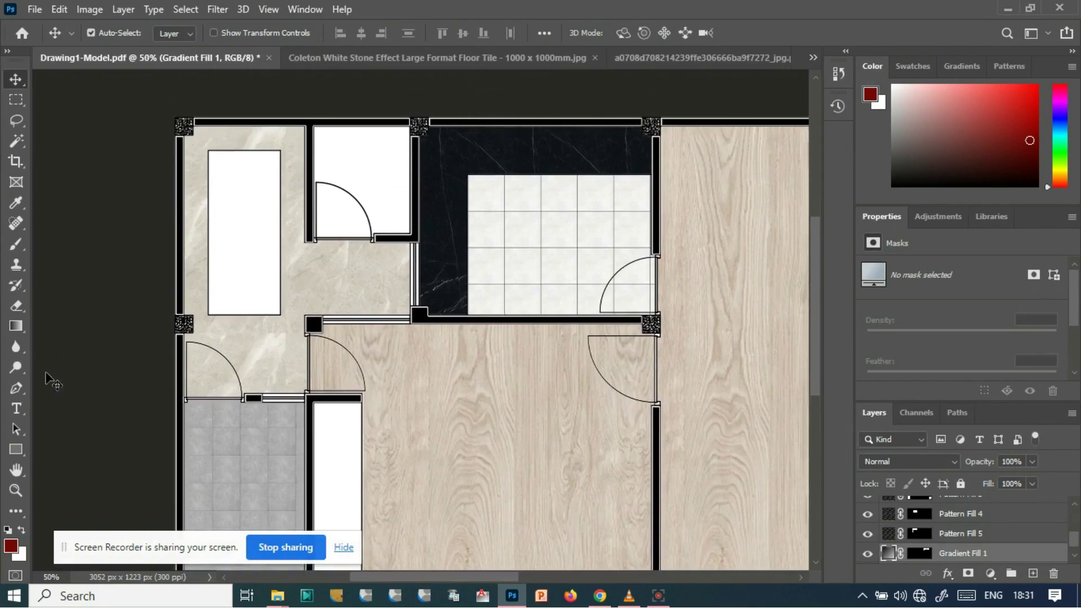
left_click(15, 142)
scroll(1001, 535, "down", 1)
left_click(957, 554)
left_click(346, 213)
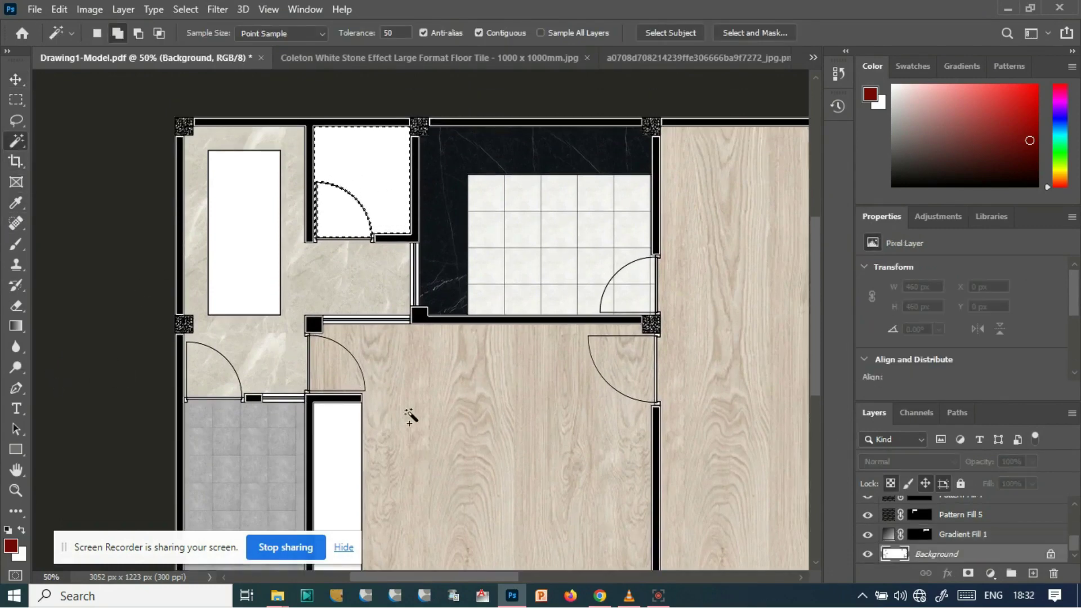
- Fill the selected small room with the white tile pattern at 15% scale
left_click(990, 573)
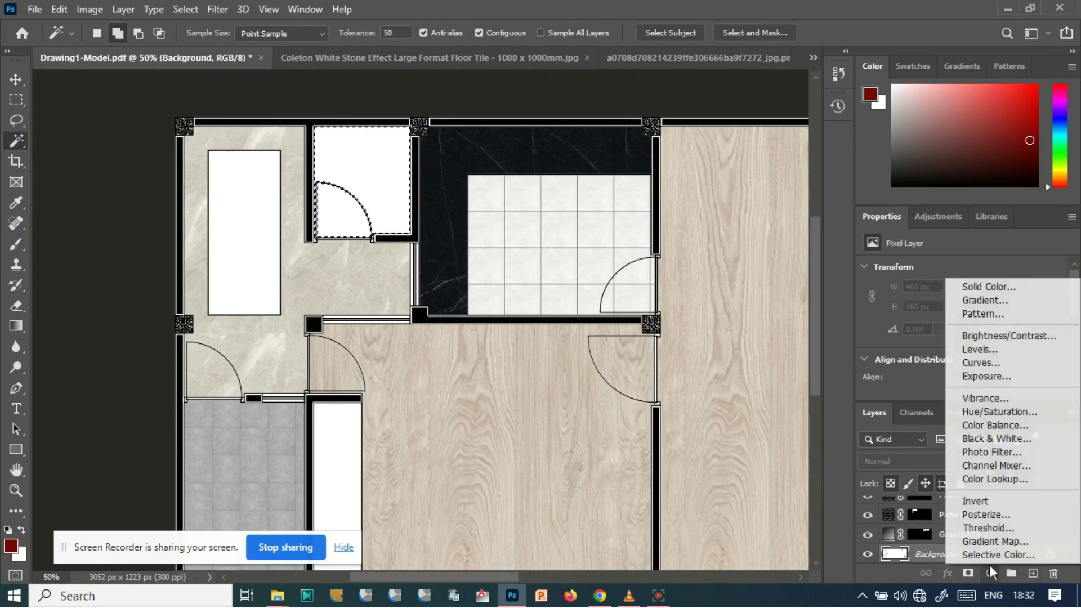
left_click(981, 314)
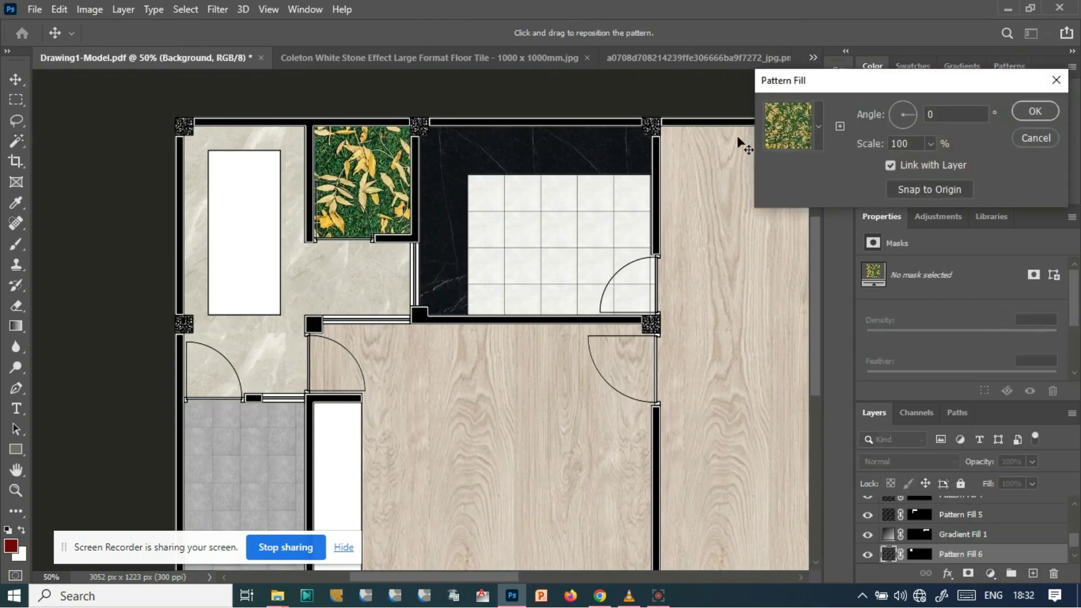
left_click(818, 127)
scroll(780, 222, "down", 2)
scroll(715, 213, "down", 3)
left_click(713, 225)
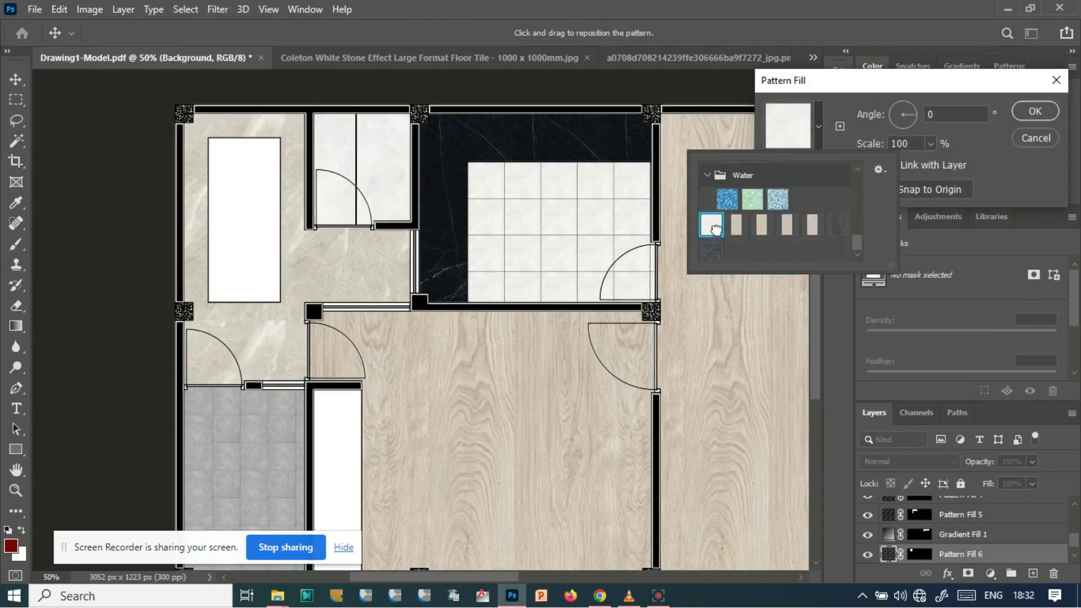
double_click(917, 141)
type("15")
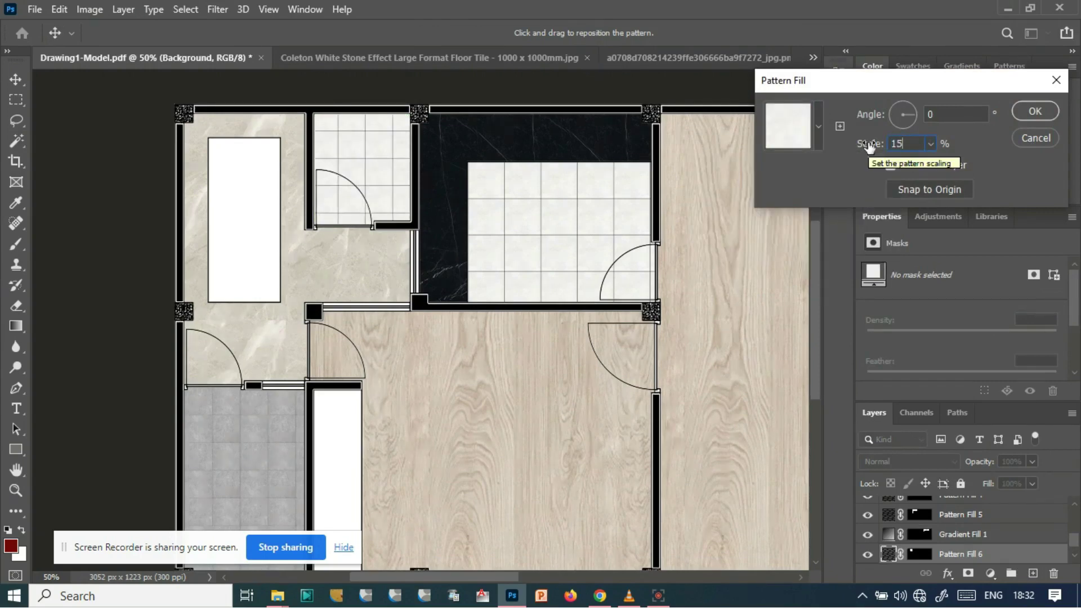
key("Return")
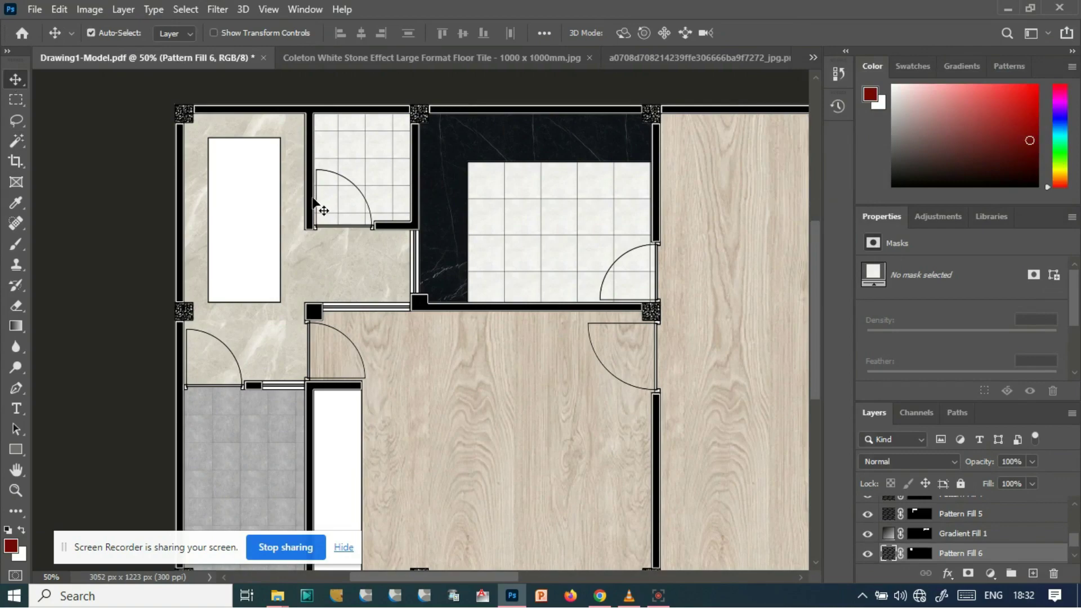
- Switch to the material folder in File Explorer and preview the outdoor furniture bench top view image for a suitable wardrobe
scroll(397, 275, "down", 5)
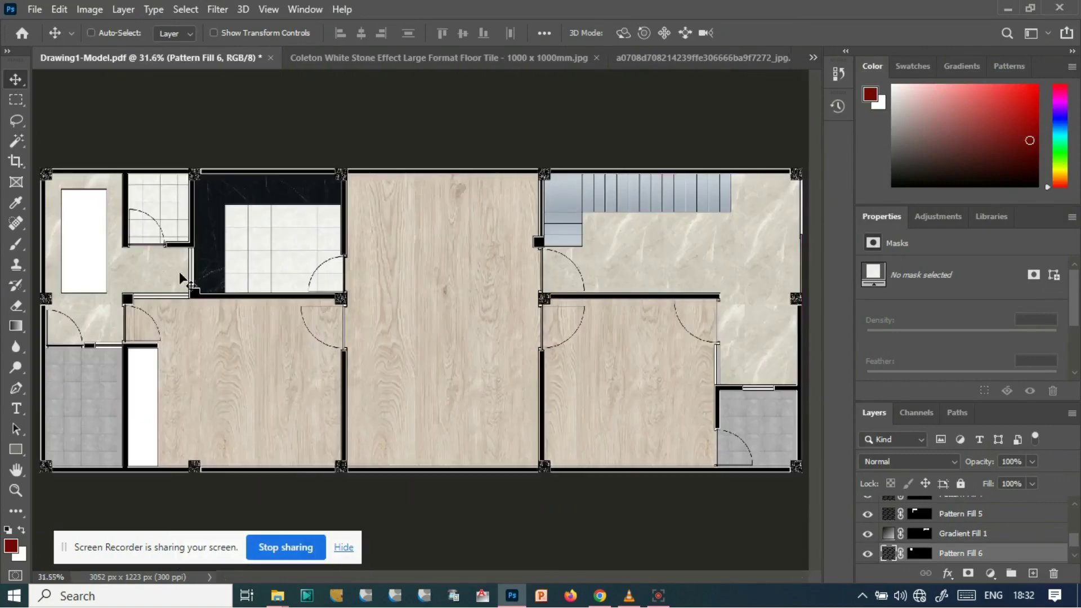
scroll(231, 307, "up", 3)
left_click_drag(464, 578, 382, 576)
scroll(441, 317, "down", 3)
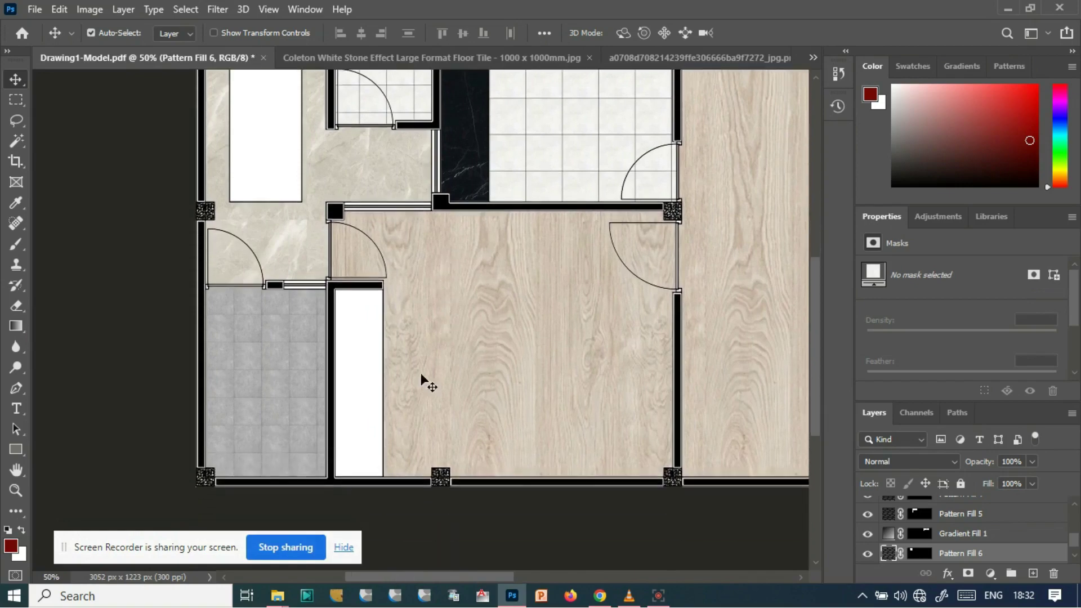
mouse_move(279, 594)
left_click(353, 535)
scroll(619, 253, "down", 2)
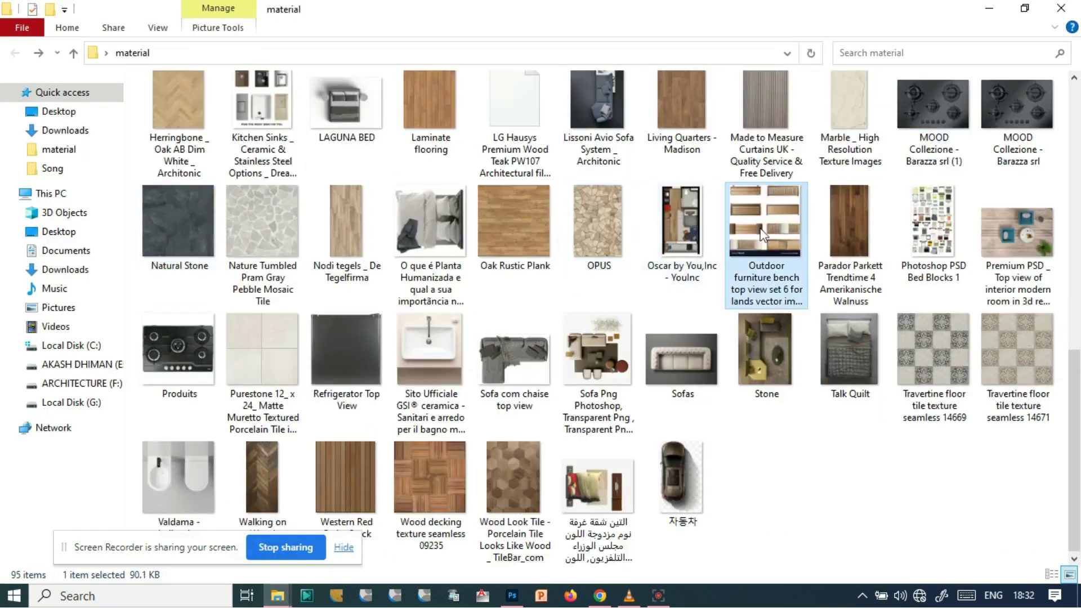
left_click(763, 233)
double_click(763, 234)
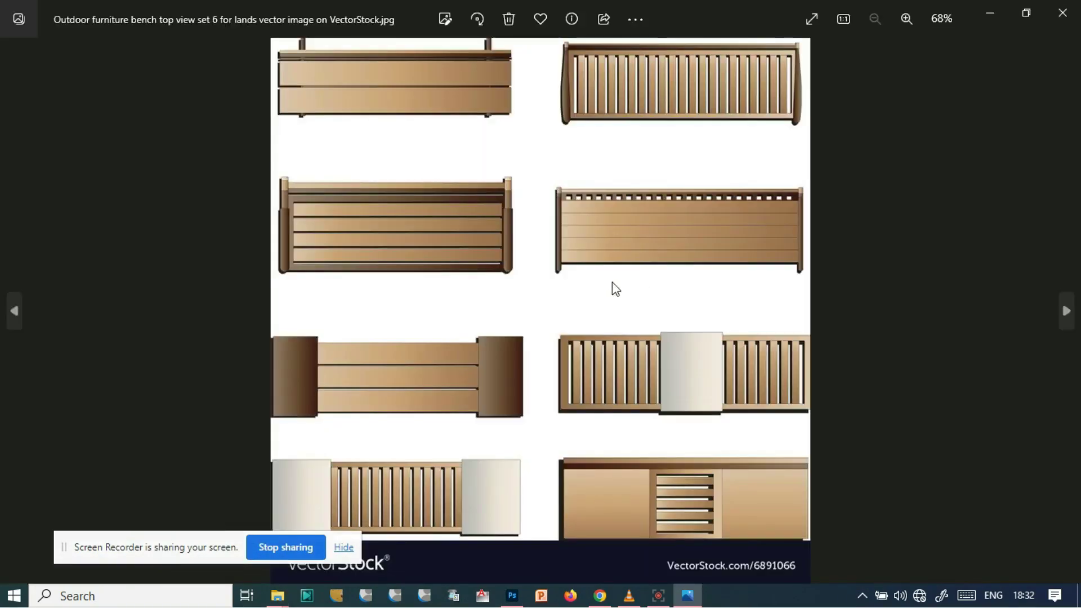
left_click(1062, 12)
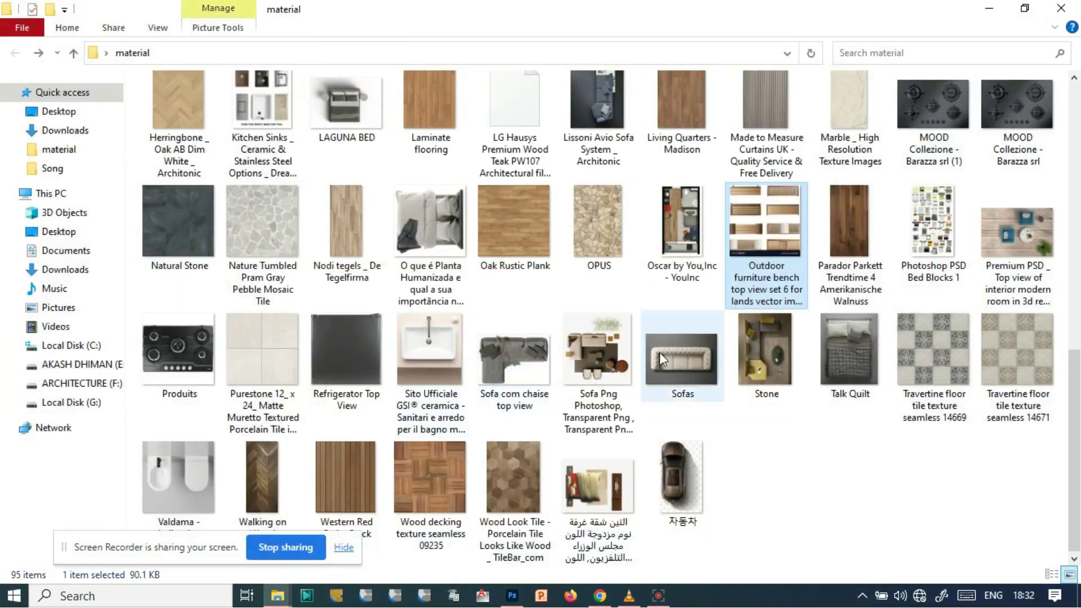
- Preview the Bogie's Mapping Elements image in the material folder
scroll(619, 343, "up", 5)
double_click(350, 245)
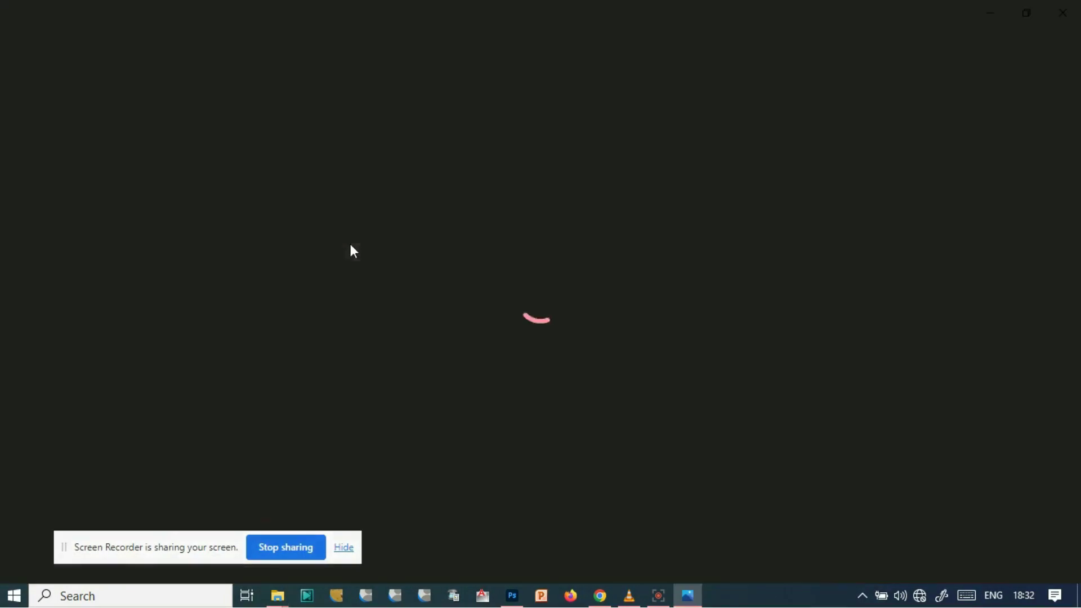
scroll(505, 268, "up", 3)
scroll(495, 244, "down", 4)
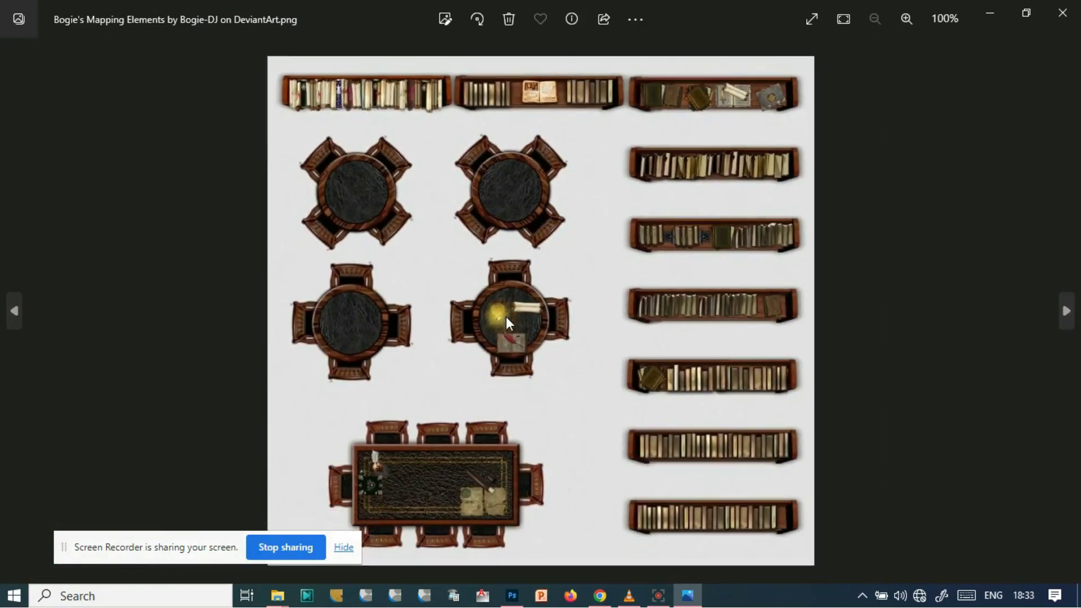
left_click(1062, 13)
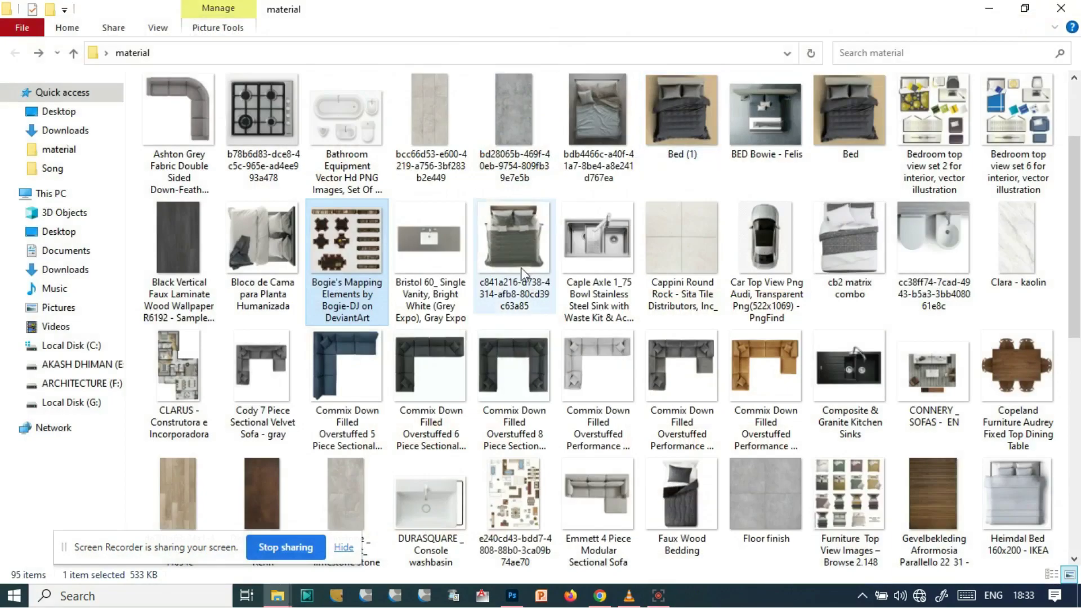
- Browse the material folder and preview the Bedroom top view set 2 image for a wardrobe
scroll(522, 268, "up", 1)
double_click(932, 250)
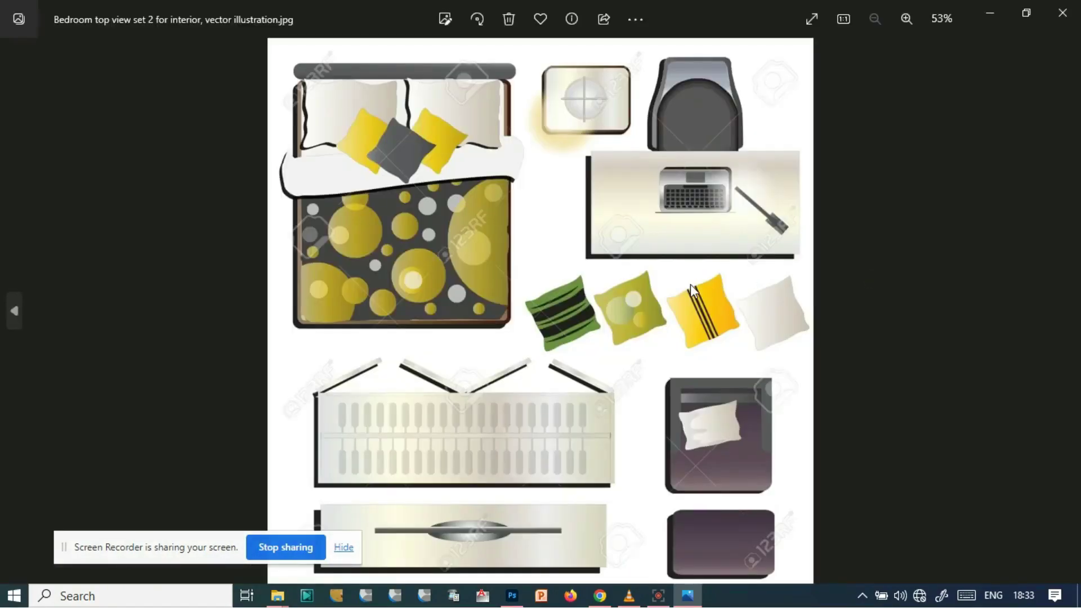
left_click(1062, 13)
scroll(642, 325, "down", 5)
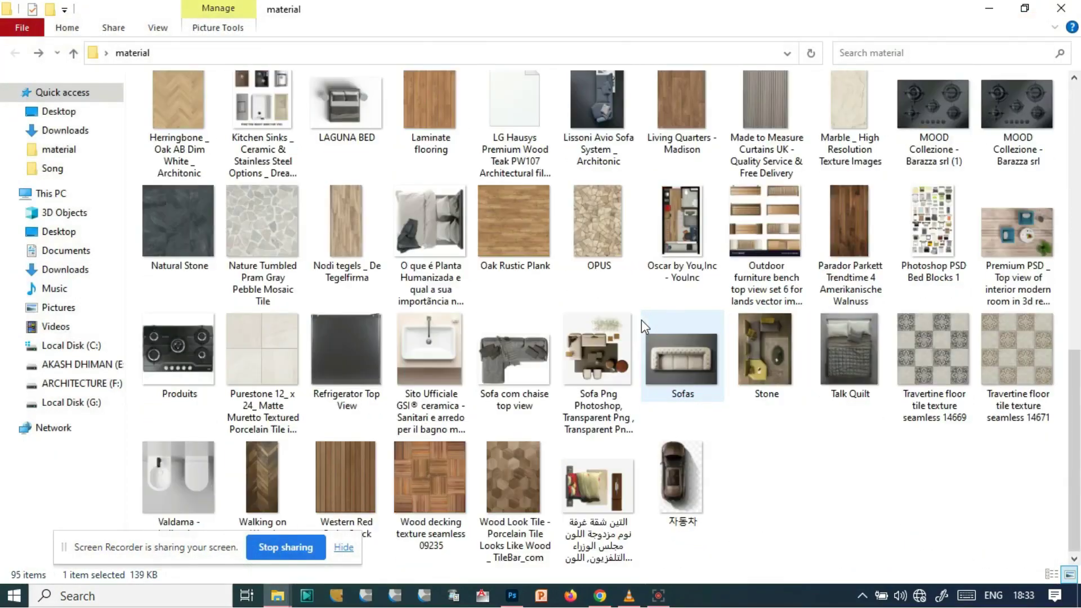
scroll(640, 323, "up", 5)
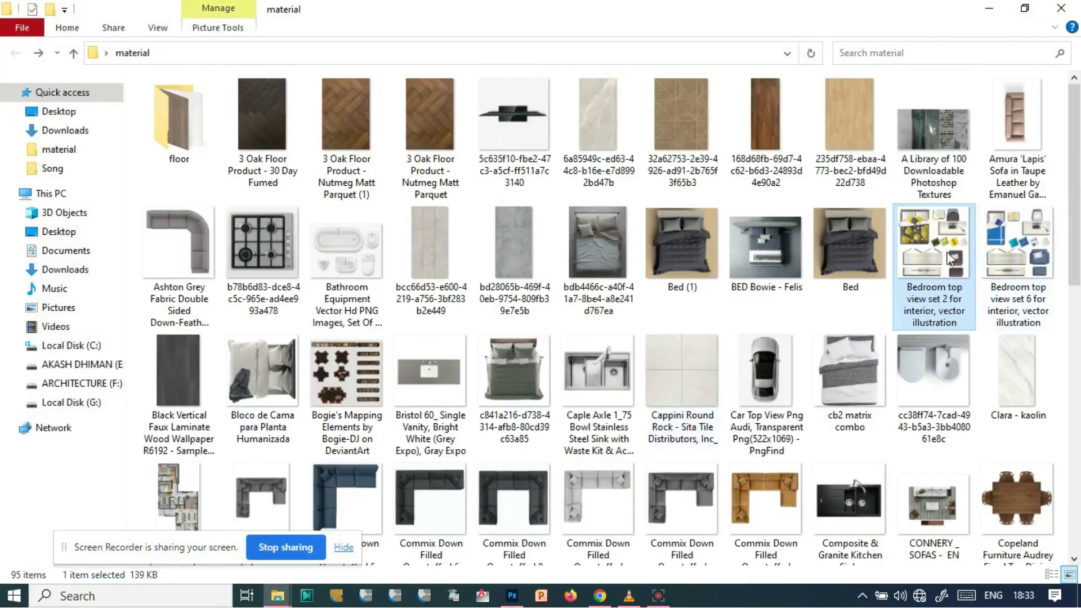
scroll(421, 338, "down", 1)
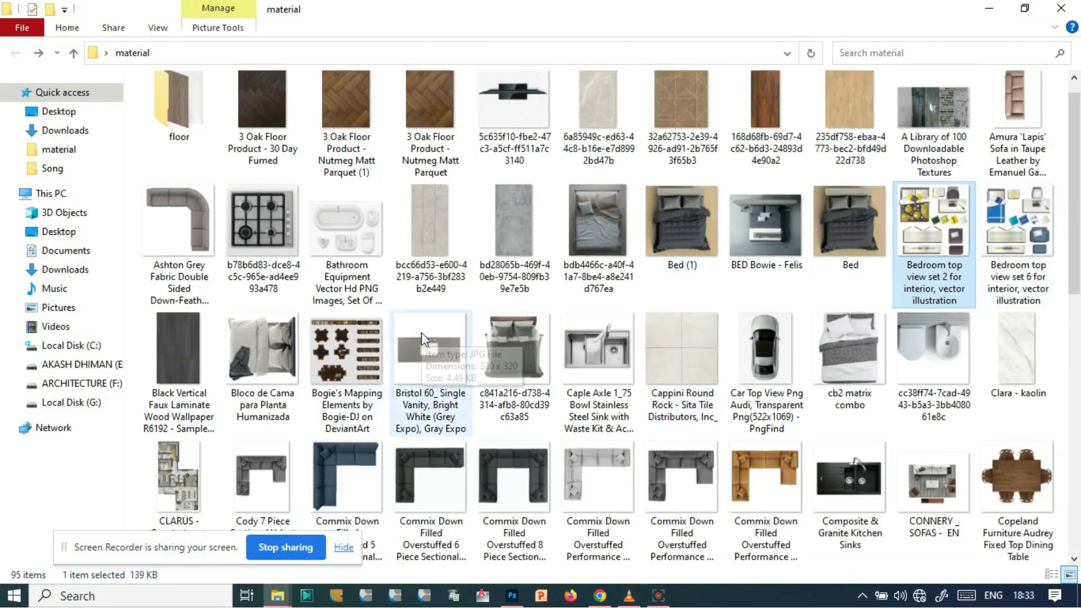
key("Return")
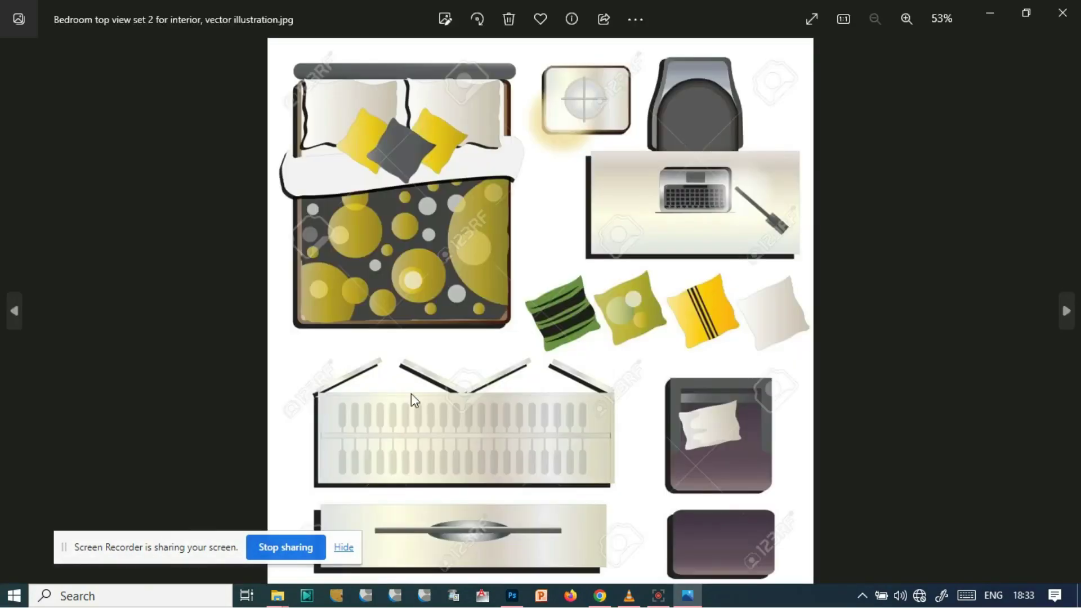
left_click(1063, 12)
- Open the Bedroom top view set 2 image in Photoshop and rotate it 180 degrees
left_click_drag(939, 237, 784, 9)
left_click(83, 11)
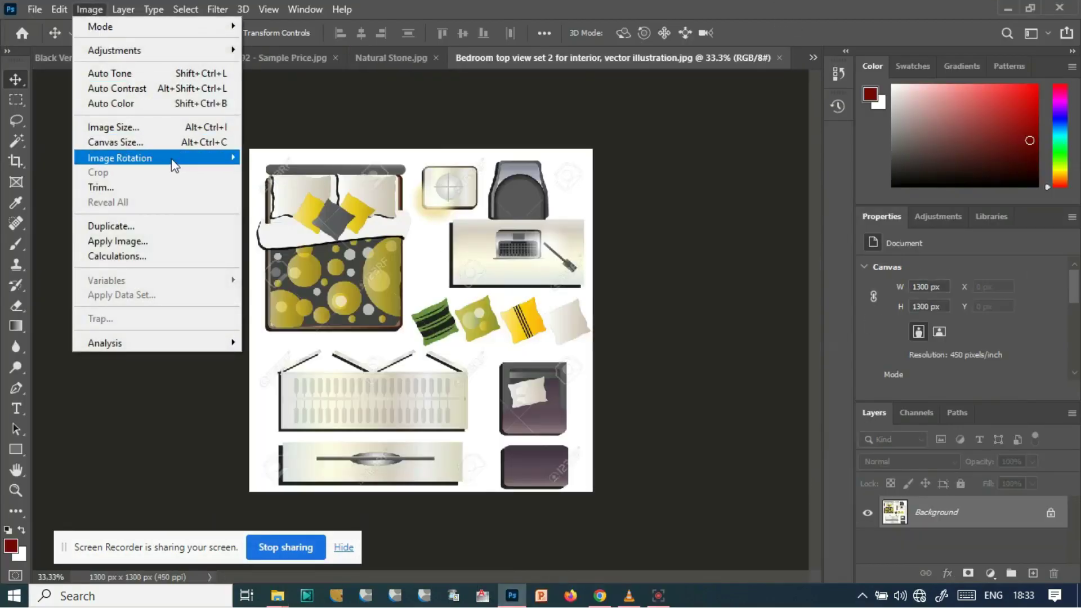
left_click(259, 158)
- Marquee the wardrobe with its open doors and crop the image to it, about 814 x 337 px
left_click(16, 100)
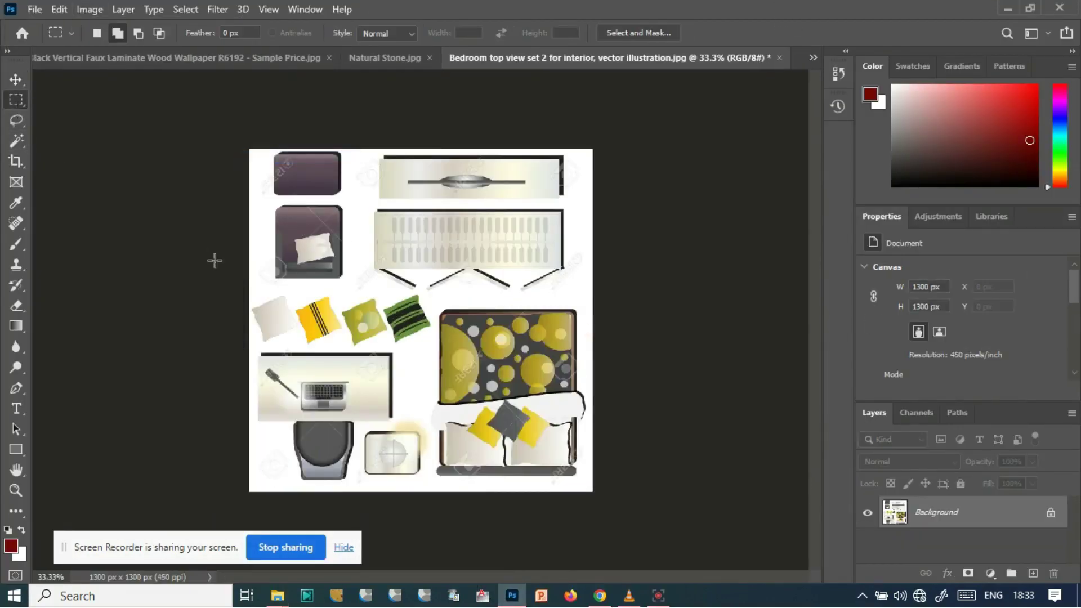
key("ctrl+plus")
key("ctrl+plus")
scroll(310, 225, "up", 1)
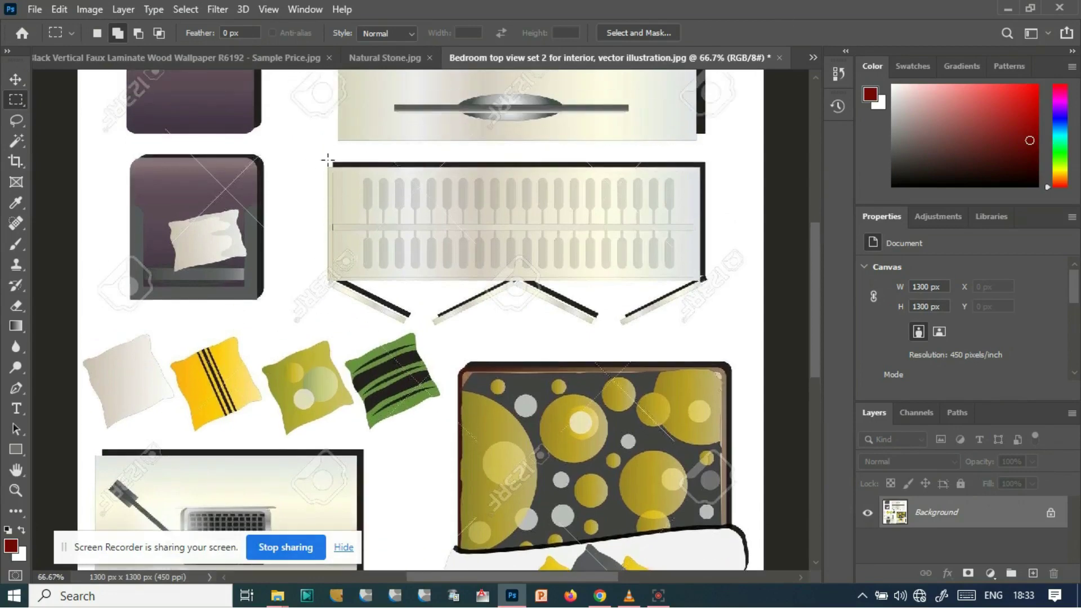
left_click_drag(294, 147, 746, 336)
key("Right")
key("Right")
key("Right")
key("Right")
key("Right")
key("Right")
key("Right")
key("Right")
key("Right")
key("Right")
key("Right")
left_click(327, 146)
left_click_drag(303, 155, 731, 332)
left_click(90, 9)
left_click(102, 172)
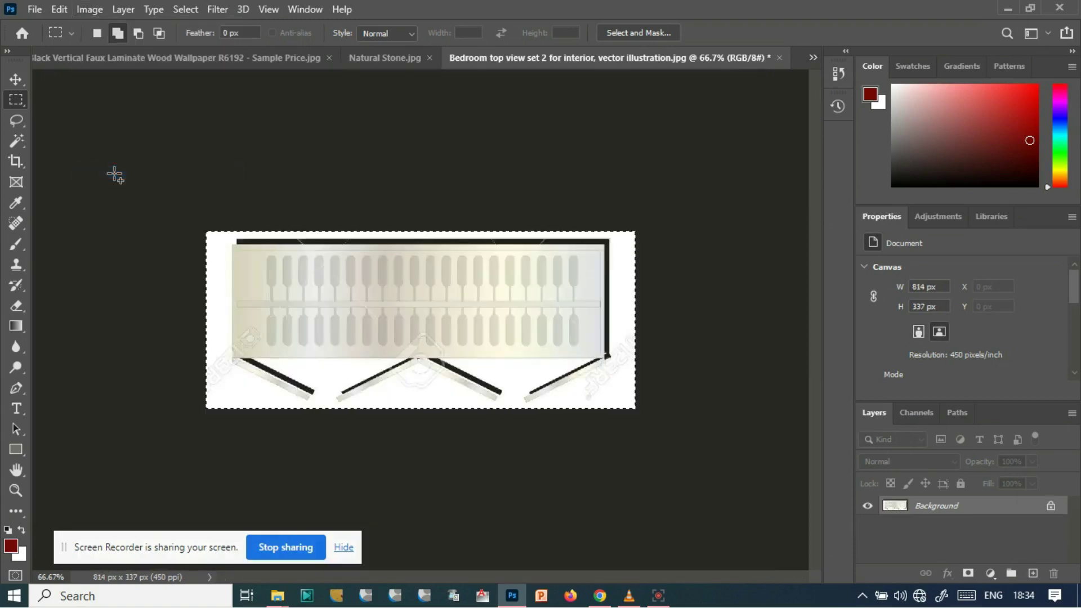
- Try to select the white background around the cropped wardrobe with the Magic Wand
left_click(17, 140)
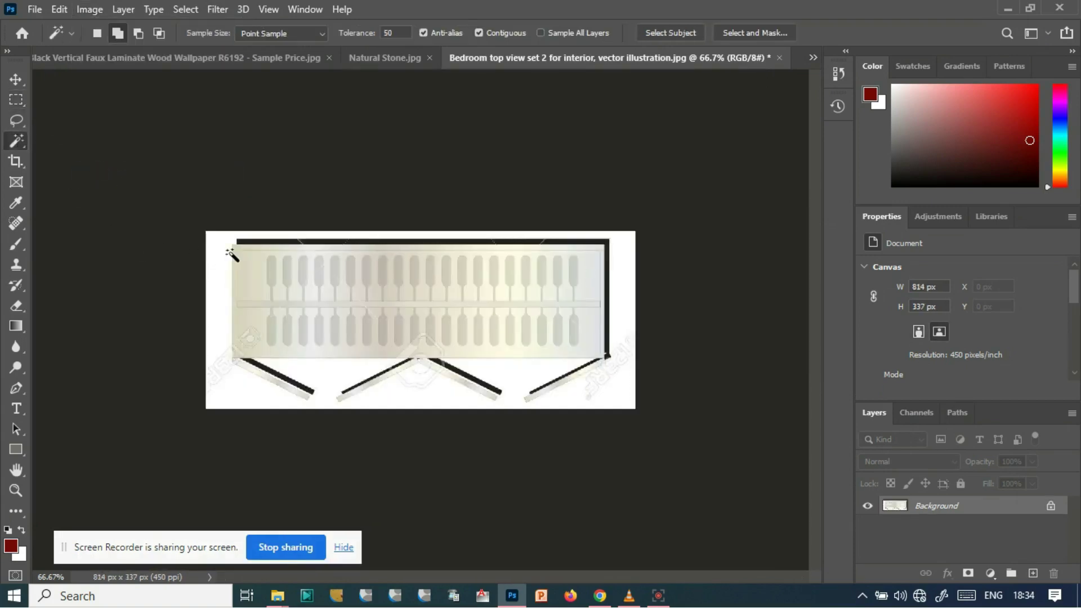
left_click(220, 249)
key("ctrl+d")
key("ctrl+1")
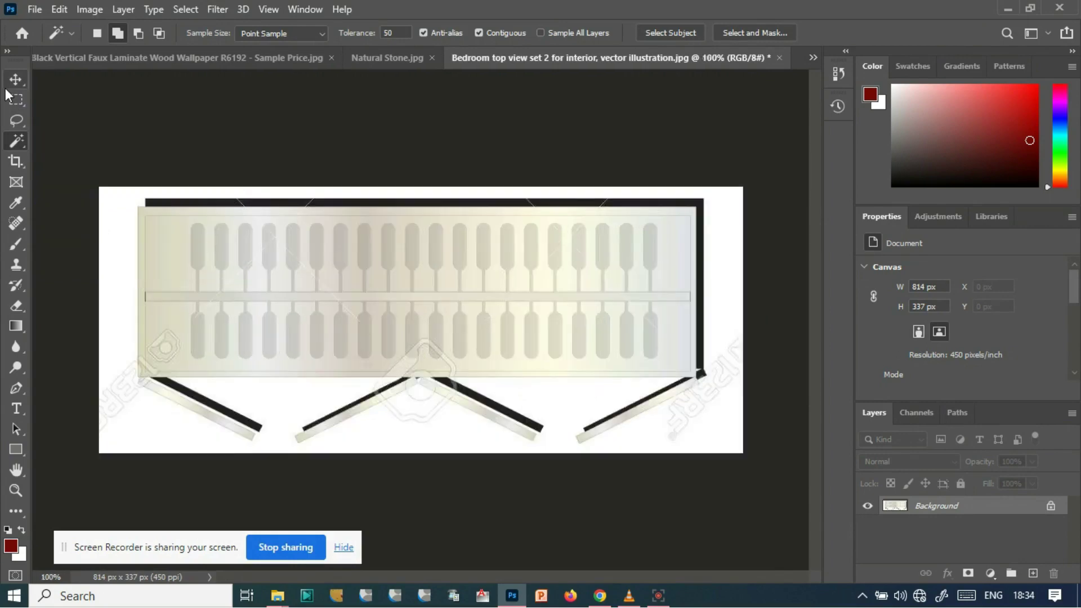
- Try to add the doors to a rectangular selection of the wardrobe body with the Magic Wand
left_click(17, 98)
left_click_drag(137, 206, 698, 375)
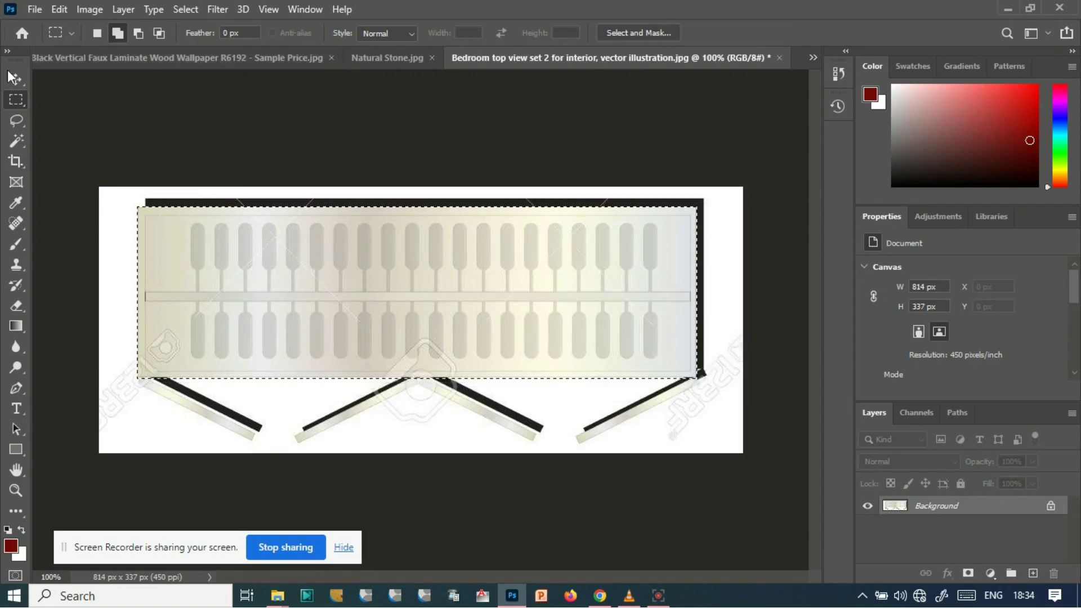
left_click(17, 120)
left_click(15, 140)
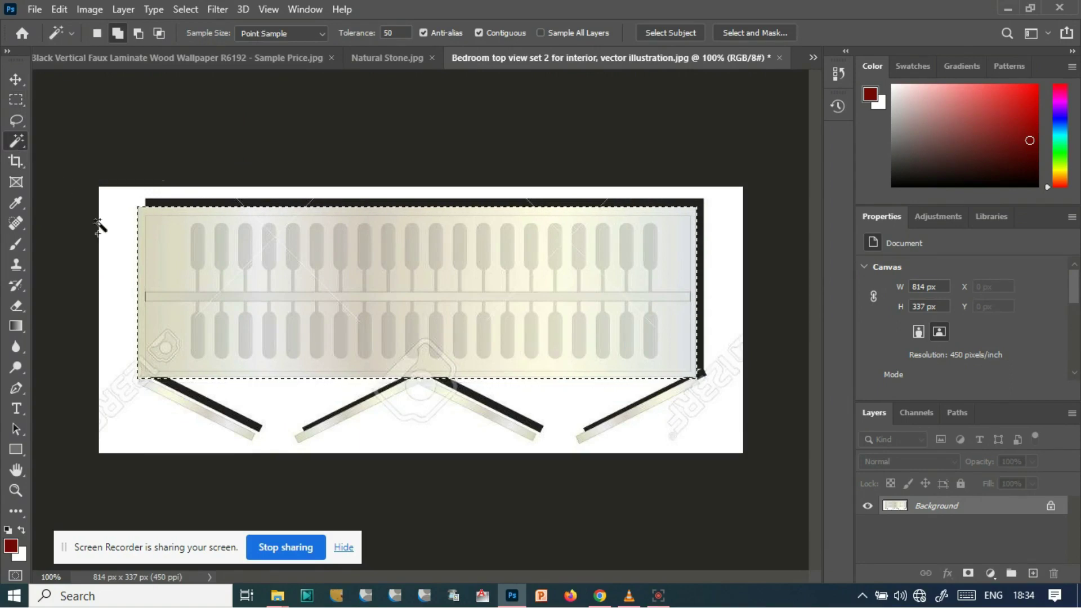
left_click(186, 416)
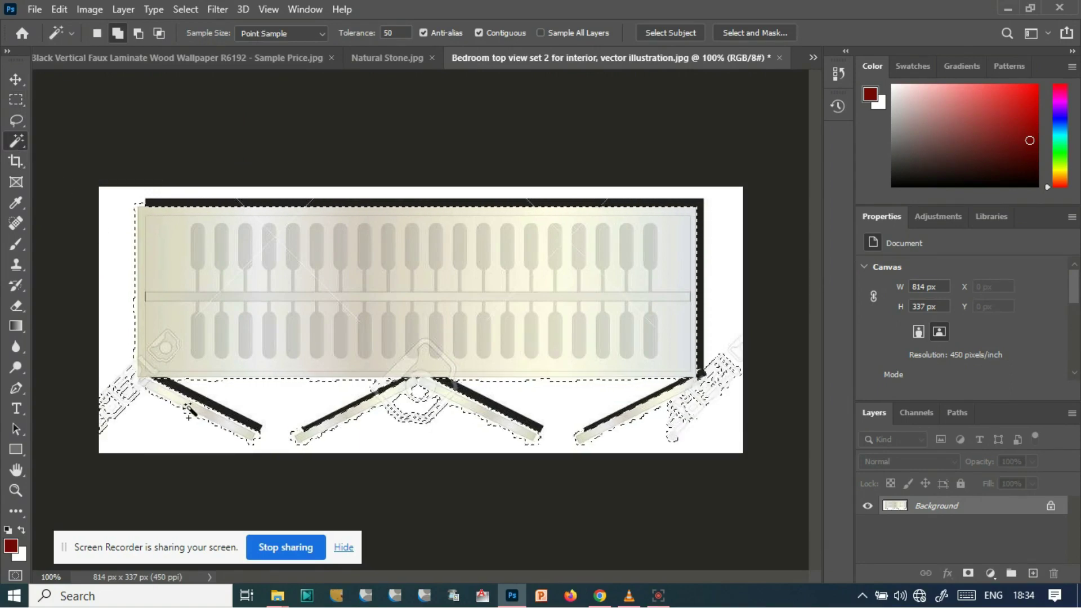
key("ctrl+d")
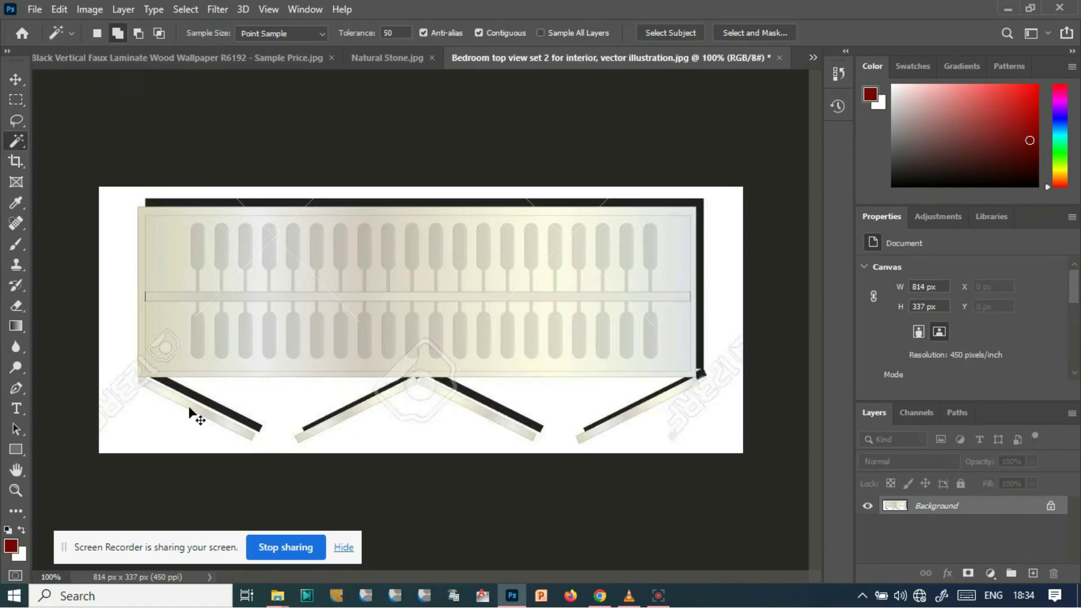
left_click(16, 101)
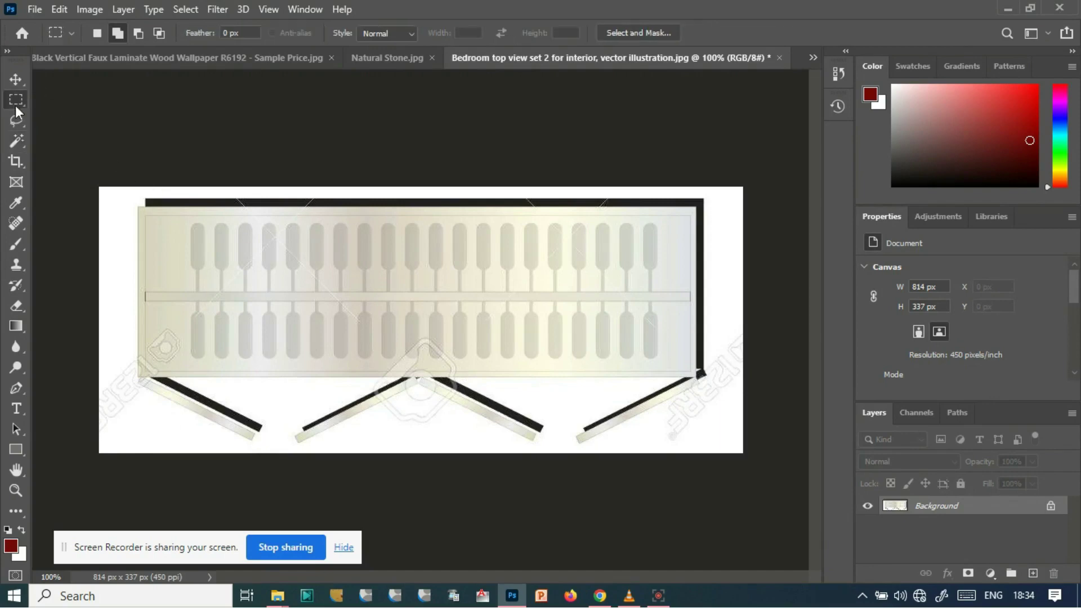
left_click_drag(660, 381, 698, 375)
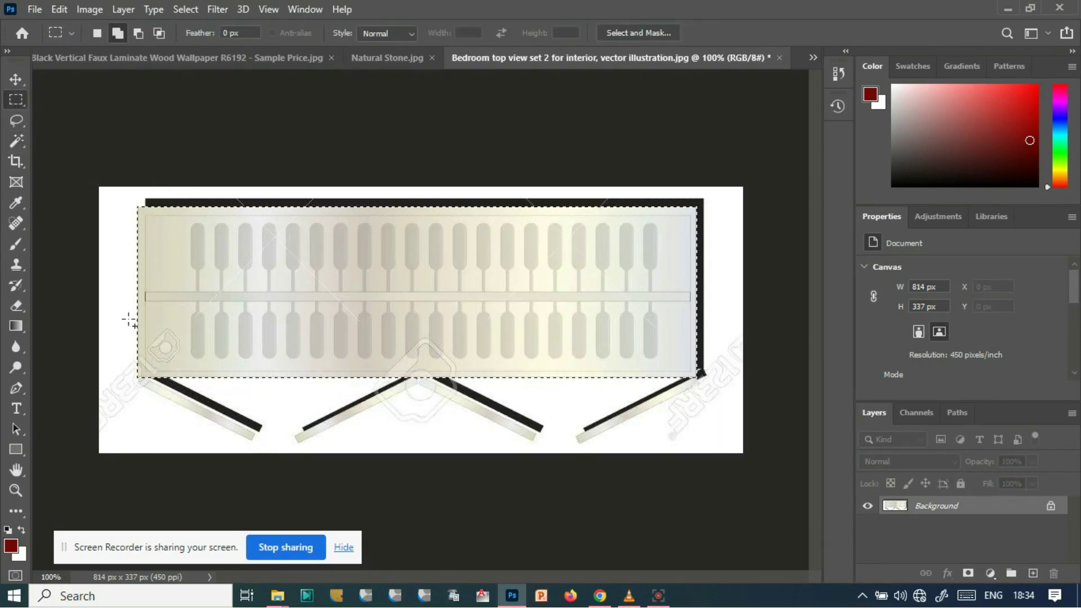
left_click_drag(17, 121, 81, 122)
left_click(140, 384)
key("m")
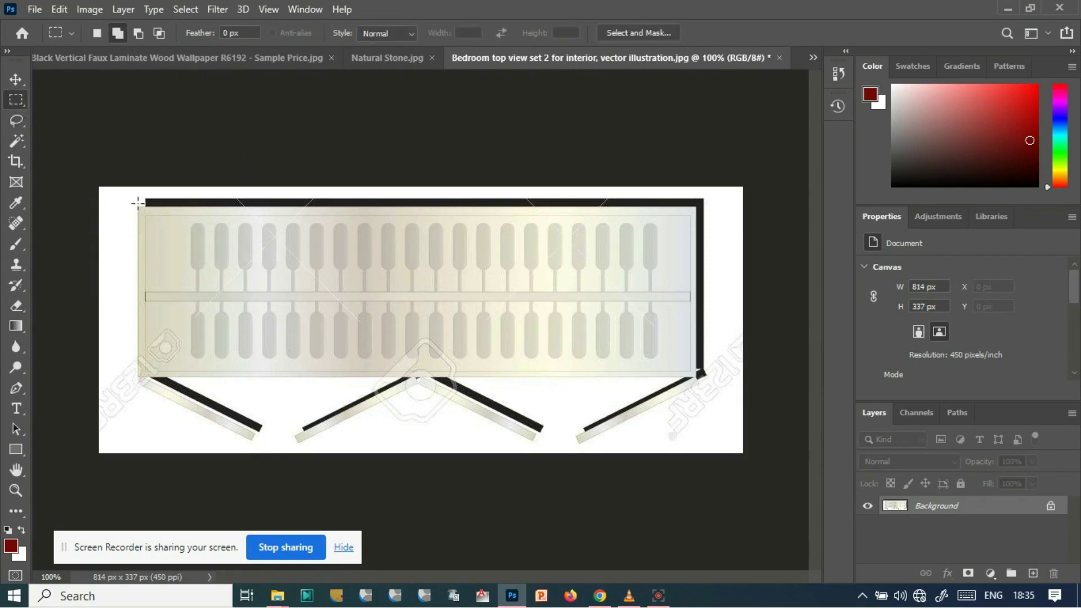
- Marquee the wardrobe body without its doors and crop the image to it, about 704 x 216 px
left_click_drag(137, 208, 694, 379)
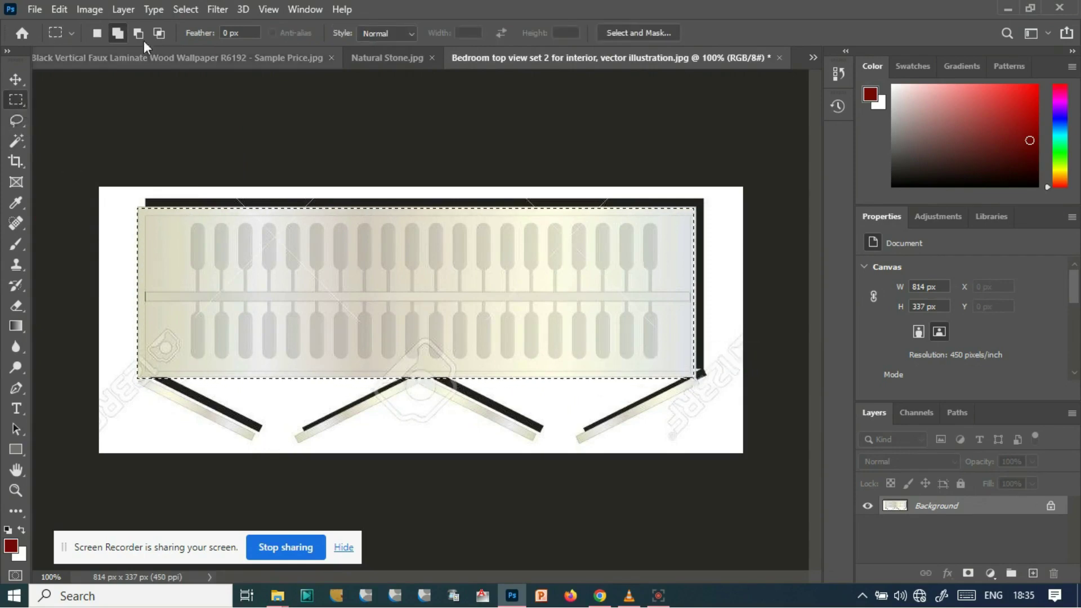
left_click(90, 10)
left_click(112, 172)
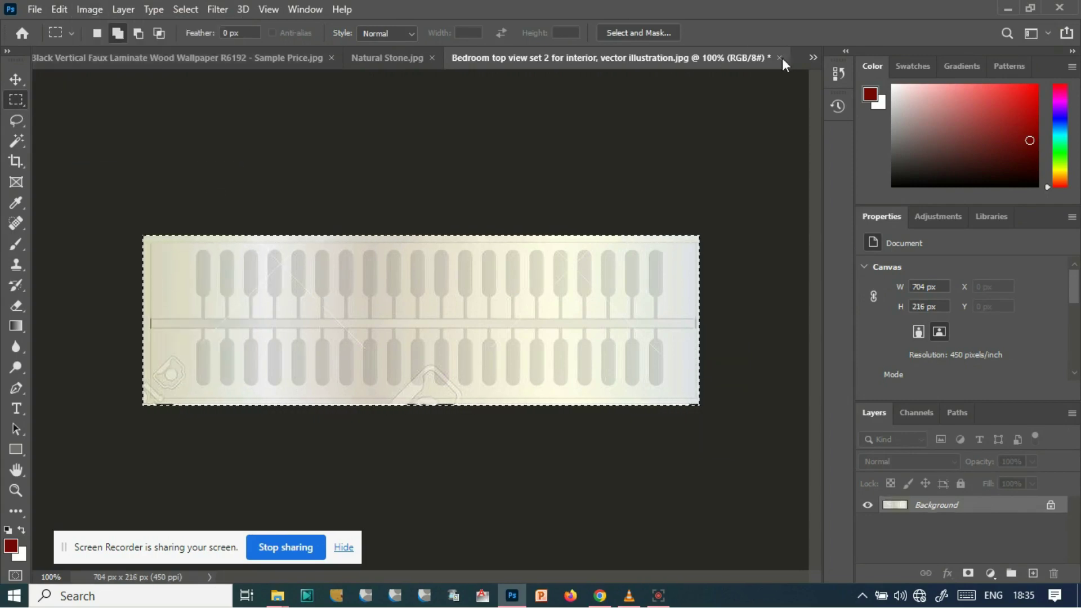
- Paste the wardrobe body into the Drawing1-Model floor plan above the Color Fill 1 layer
left_click(813, 57)
left_click(752, 65)
key("v")
scroll(309, 226, "down", 3)
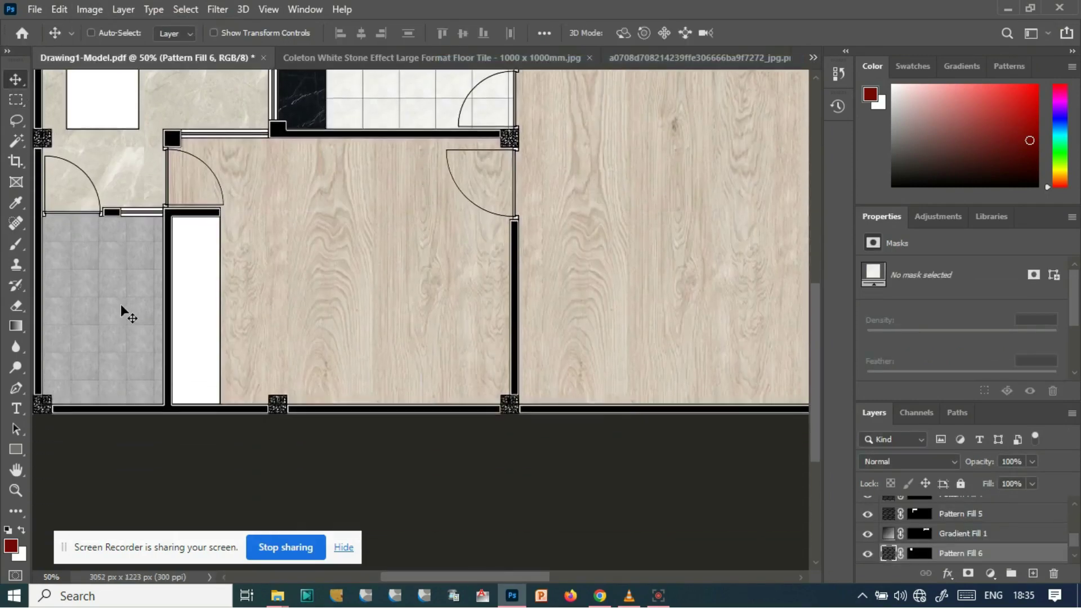
key("ctrl+v")
key("ctrl+z")
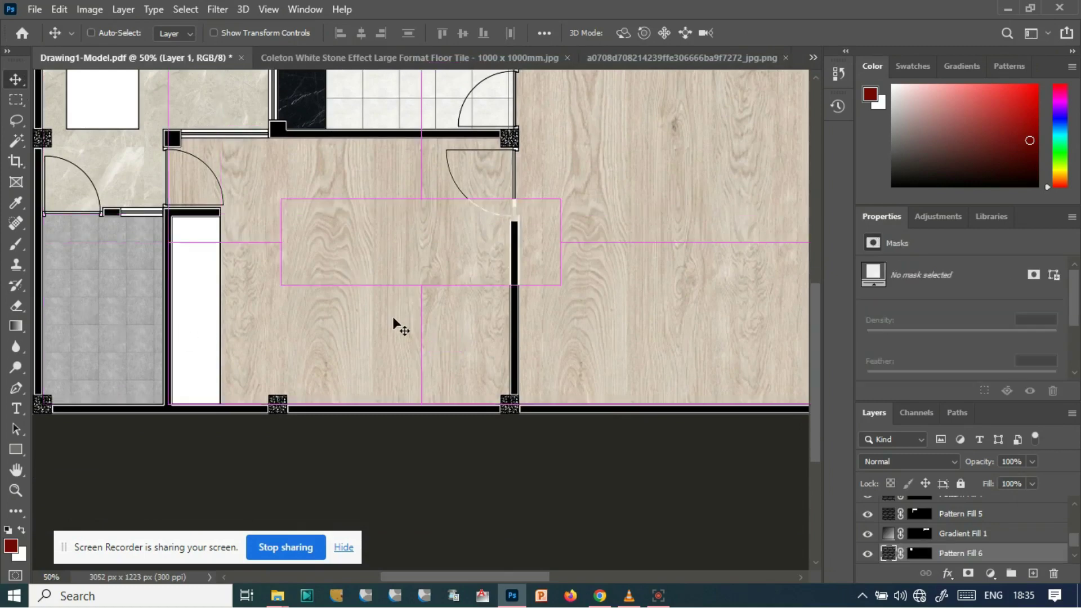
scroll(1008, 531, "up", 3)
left_click(965, 509)
left_click(455, 431)
key("ctrl+v")
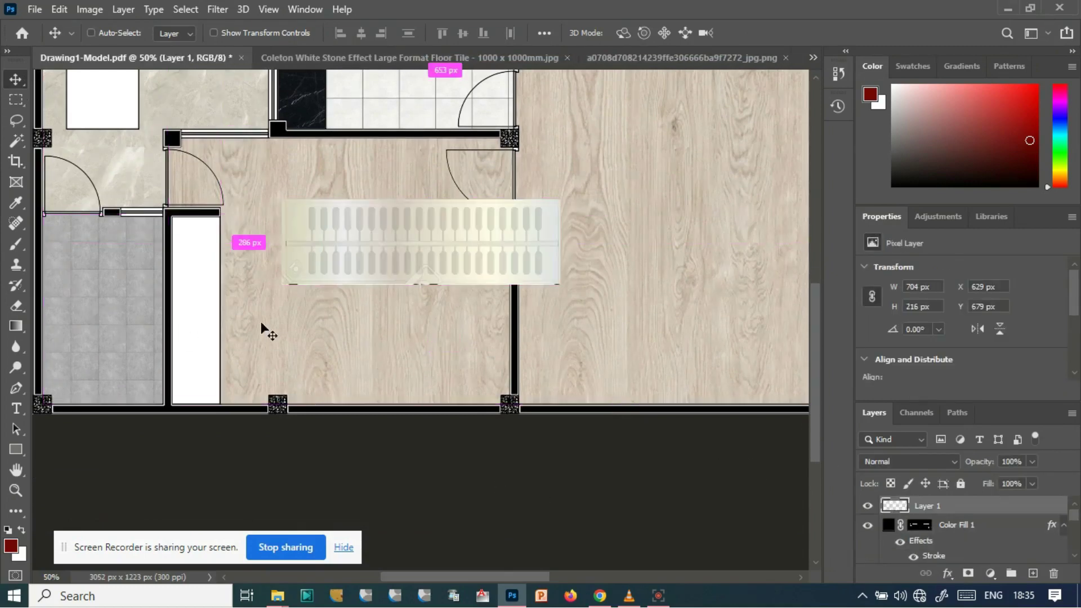
- Rotate the wardrobe -90 degrees and scale it to about 122 x 481 px to fill the bedroom's white closet space
left_click_drag(281, 199, 309, 268)
left_click_drag(432, 226, 301, 192)
left_click_drag(357, 282, 218, 310)
left_click_drag(187, 224, 198, 269)
key("ctrl+minus")
key("ctrl+plus")
key("ctrl+plus")
left_click_drag(156, 300, 154, 305)
left_click_drag(118, 201, 119, 178)
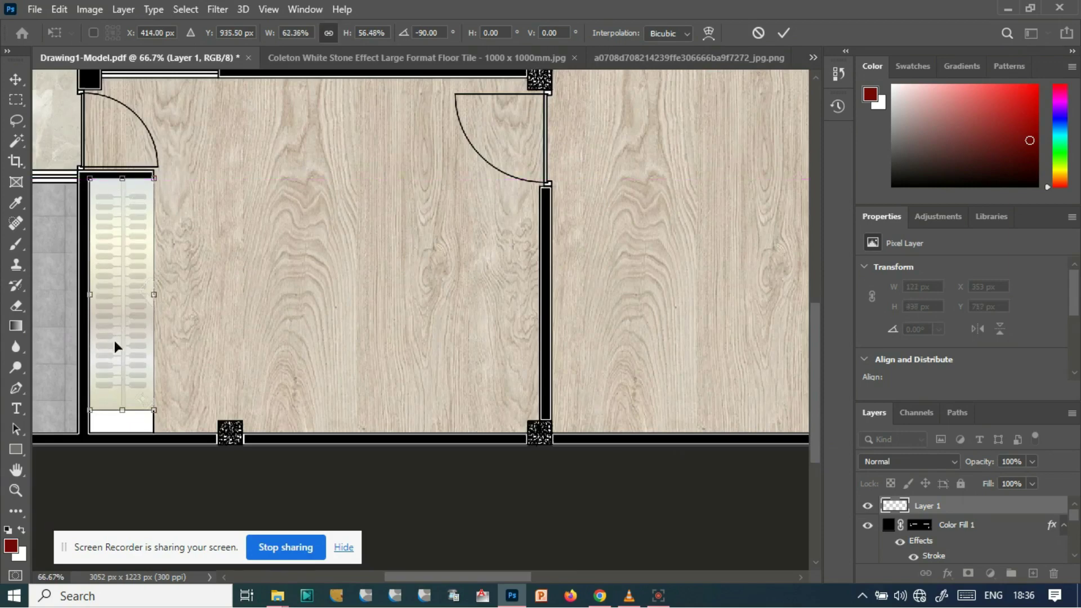
left_click_drag(123, 409, 122, 429)
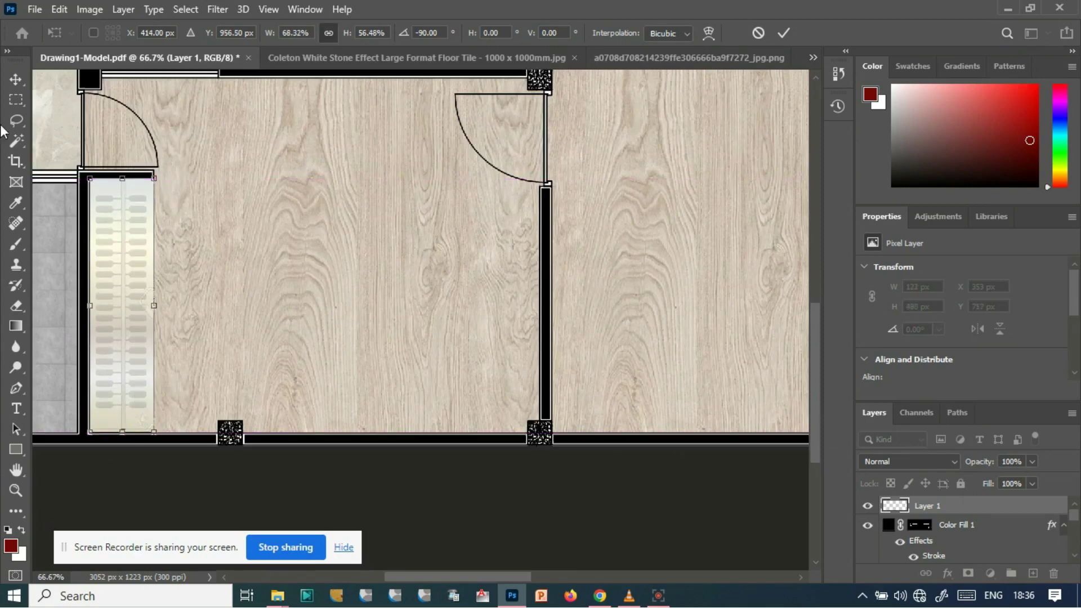
left_click(13, 78)
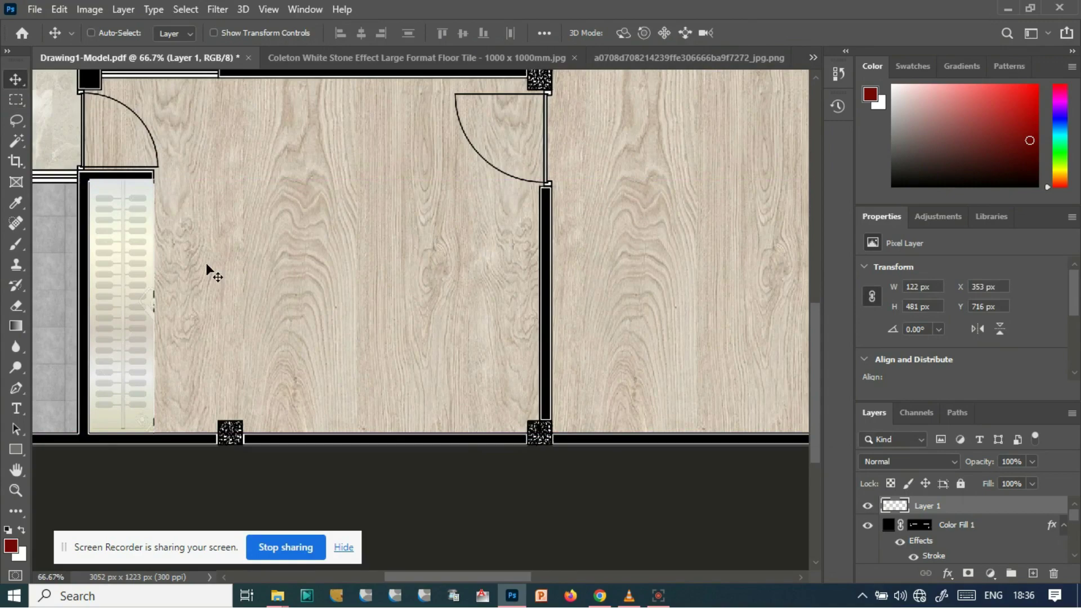
- Delete the pasted wardrobe from the floor plan and return to the Bedroom top view set 2 image
key("ctrl+minus")
key("Delete")
left_click(813, 57)
left_click(540, 149)
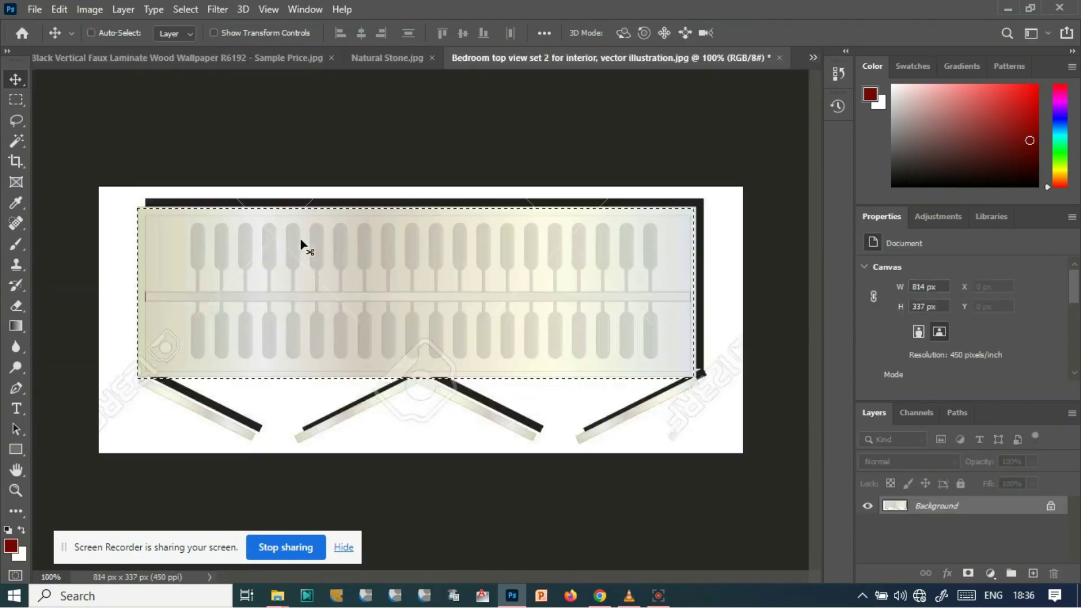
- Select the whole wardrobe image and set its brightness to -46 and contrast to -8
key("m")
left_click_drag(79, 168, 753, 509)
left_click(90, 9)
left_click(270, 51)
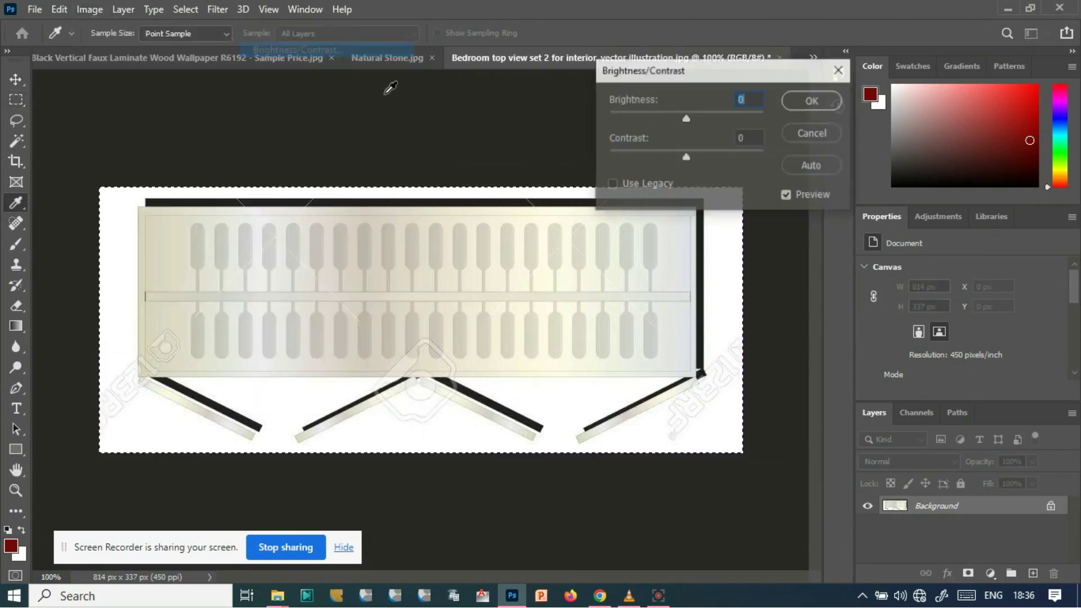
left_click_drag(685, 113, 655, 115)
mouse_move(685, 157)
left_mouse_down()
mouse_move(711, 157)
mouse_move(675, 160)
left_mouse_up()
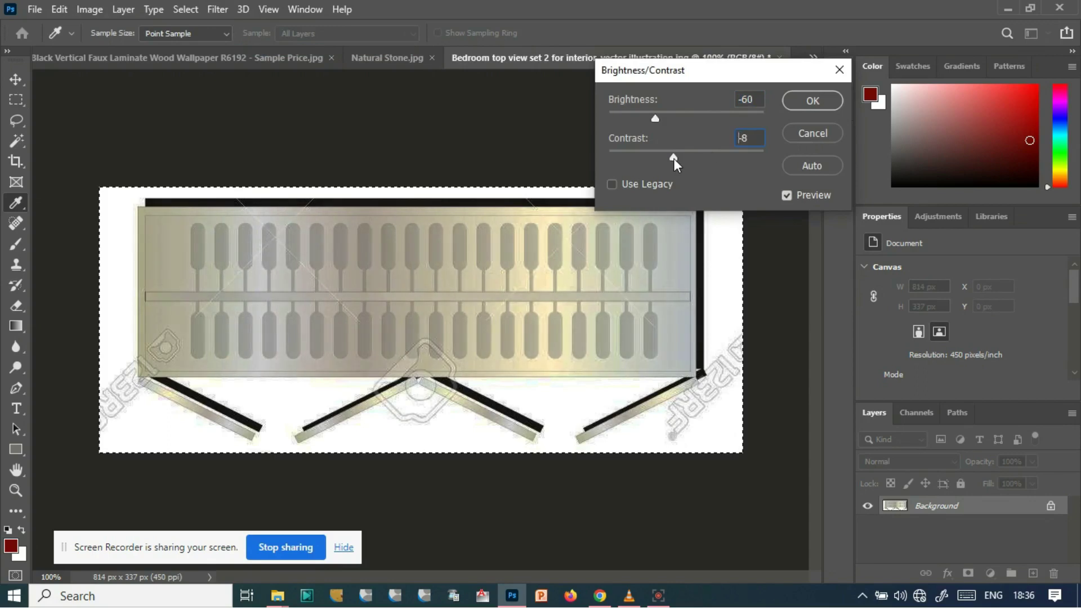
left_click_drag(654, 117, 663, 119)
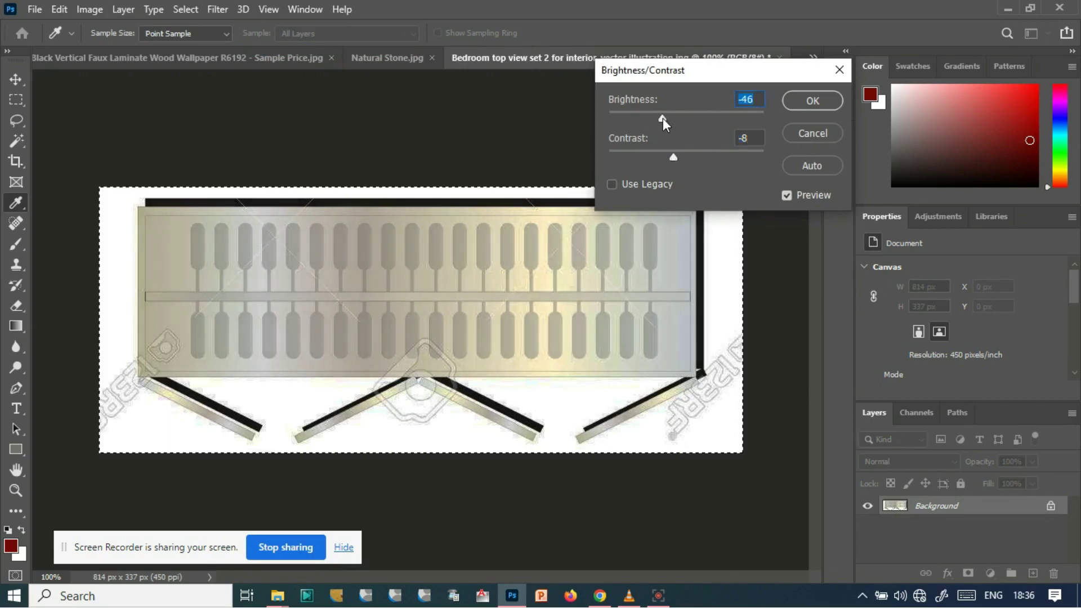
left_click(800, 100)
left_click(16, 100)
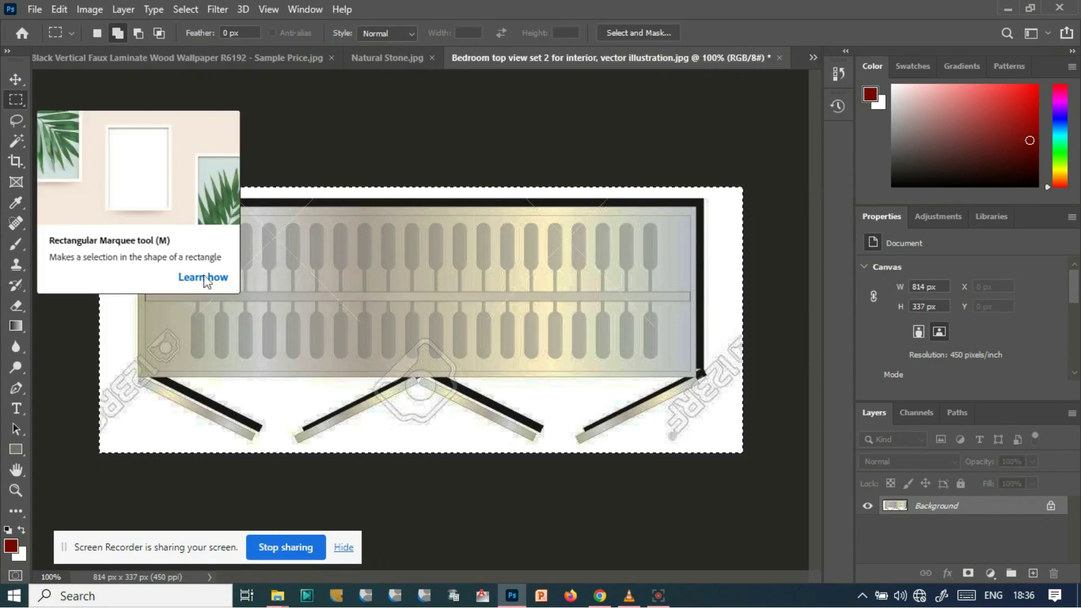
- Open the Bed (1) image from the material folder and try to select its wooden floor background with the Magic Wand
left_click(277, 595)
left_click(364, 529)
left_click_drag(654, 242, 693, 163)
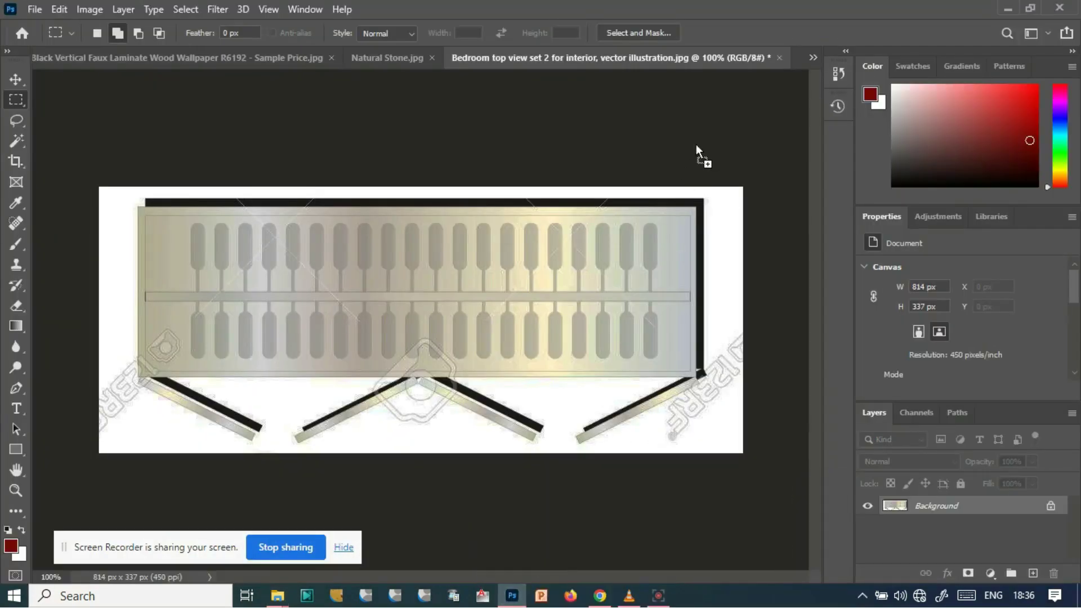
left_click_drag(730, 35, 754, 31)
left_click(17, 142)
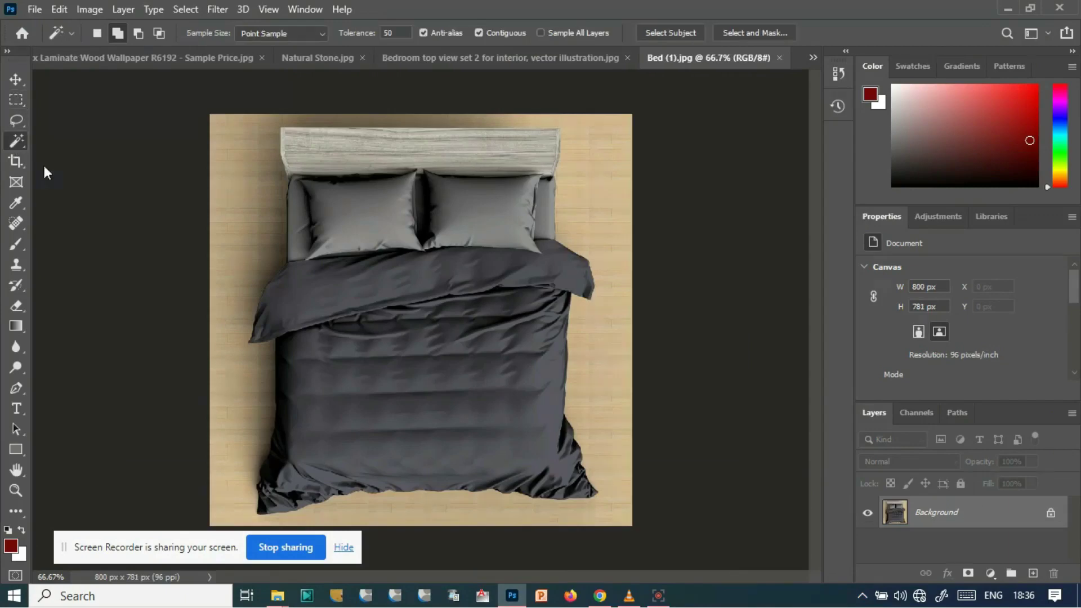
left_click(252, 183)
- Try to isolate the dark bed with a rectangular marquee and close the Bed (1) image
left_click(16, 99)
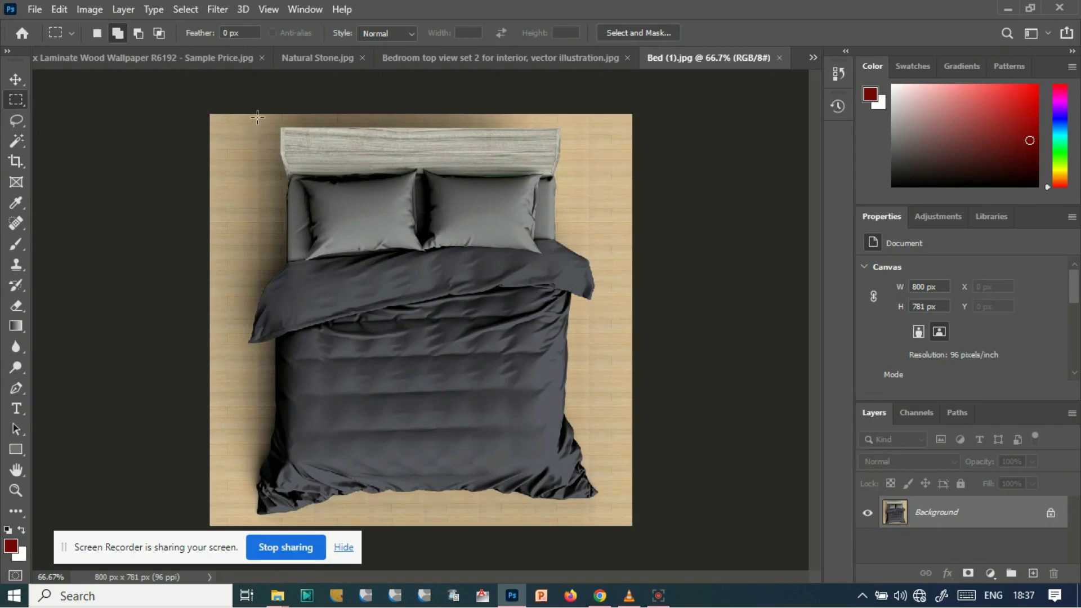
left_click_drag(377, 318, 600, 531)
left_click_drag(290, 223, 598, 524)
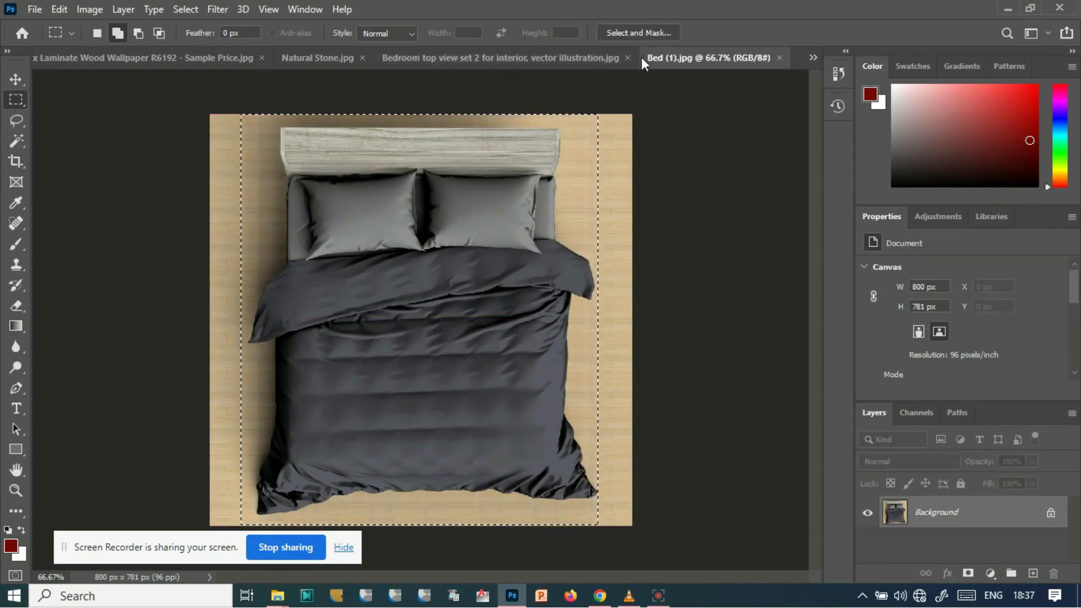
key("v")
left_click_drag(535, 104, 538, 111)
left_click(777, 58)
left_click(529, 230)
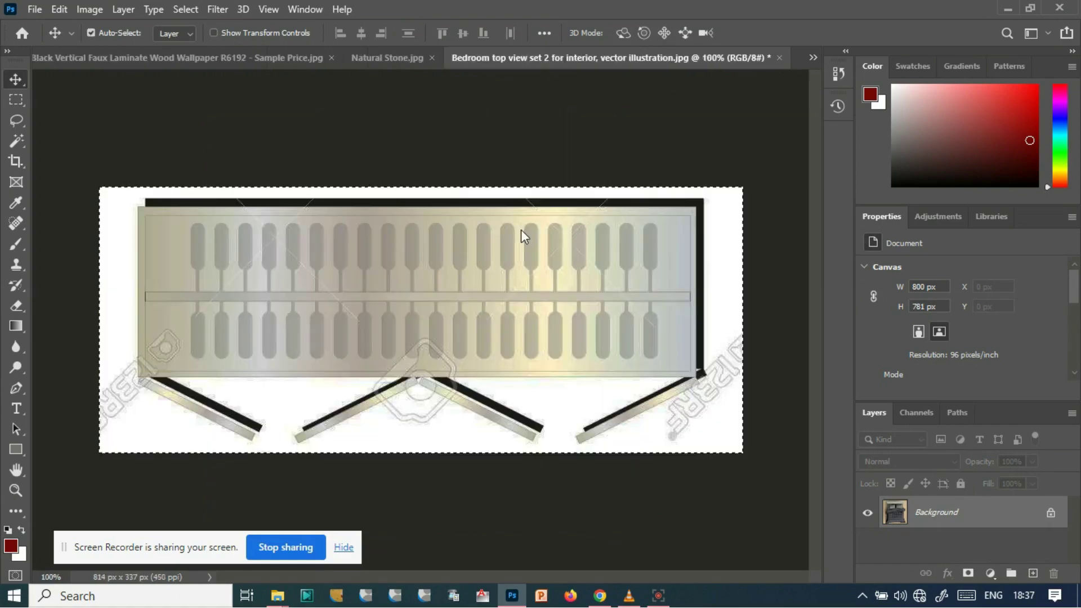
- Open the c841a216-d738-4314-afb8-80cd39c63a85 bed image and select the bed by inverting a Magic Wand selection of the white background
left_click(287, 595)
left_click(362, 534)
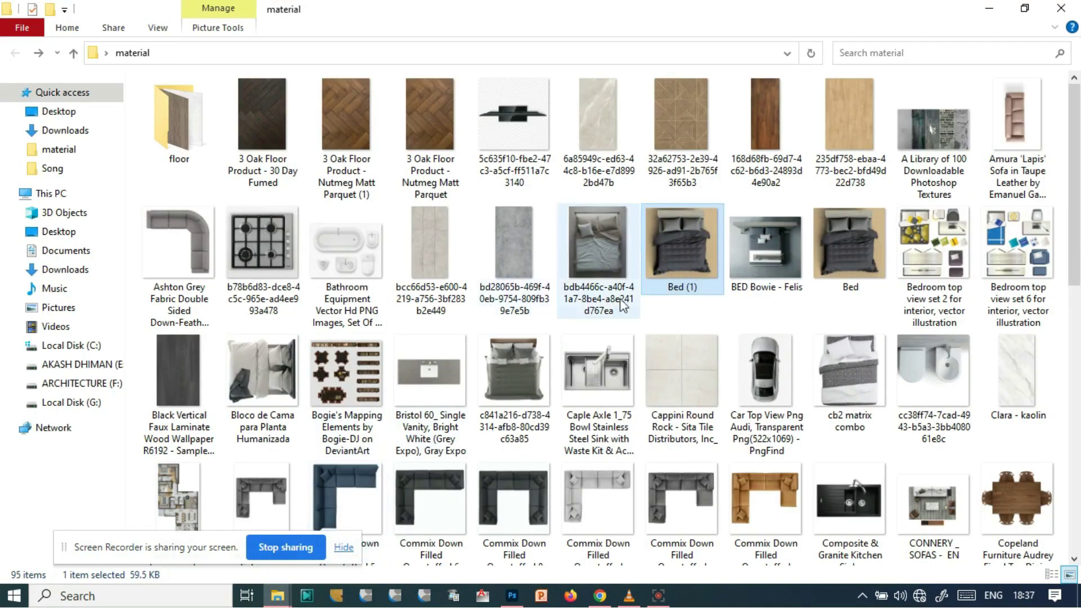
left_click_drag(514, 371, 805, 31)
left_click(14, 143)
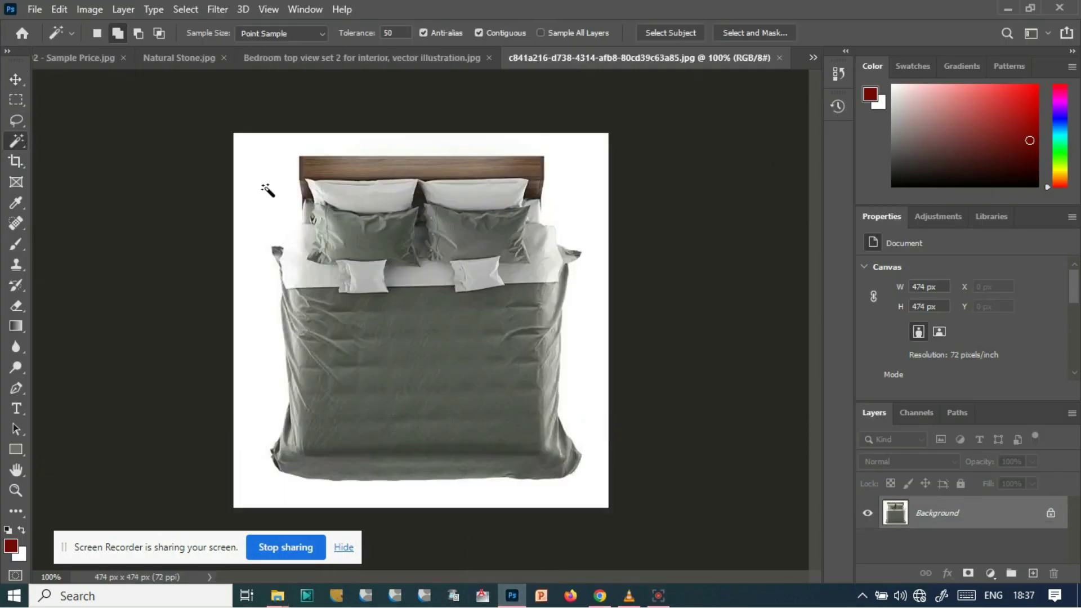
left_click(185, 9)
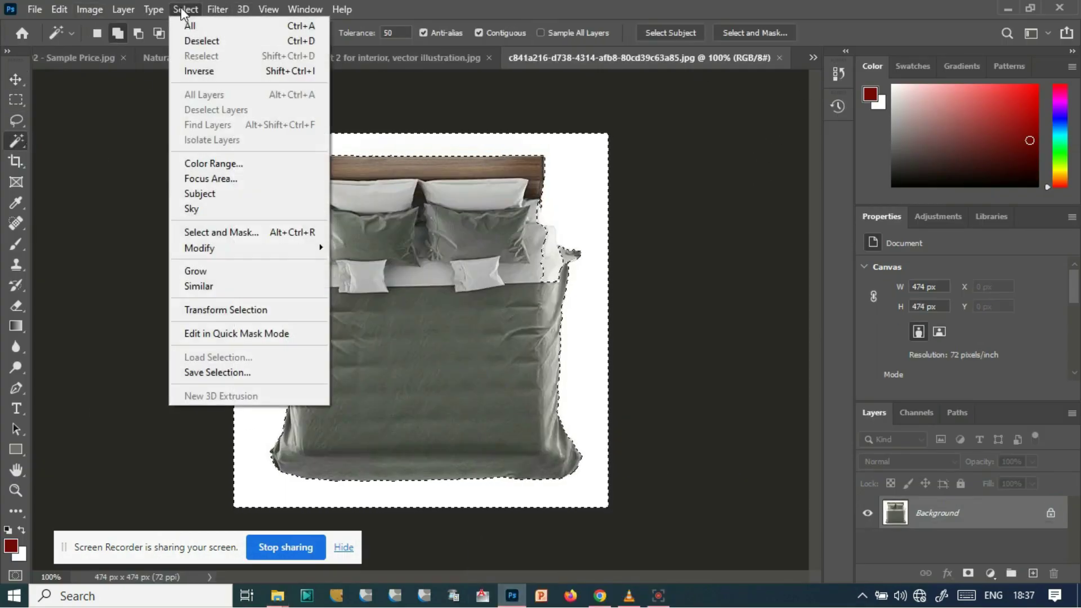
left_click(199, 71)
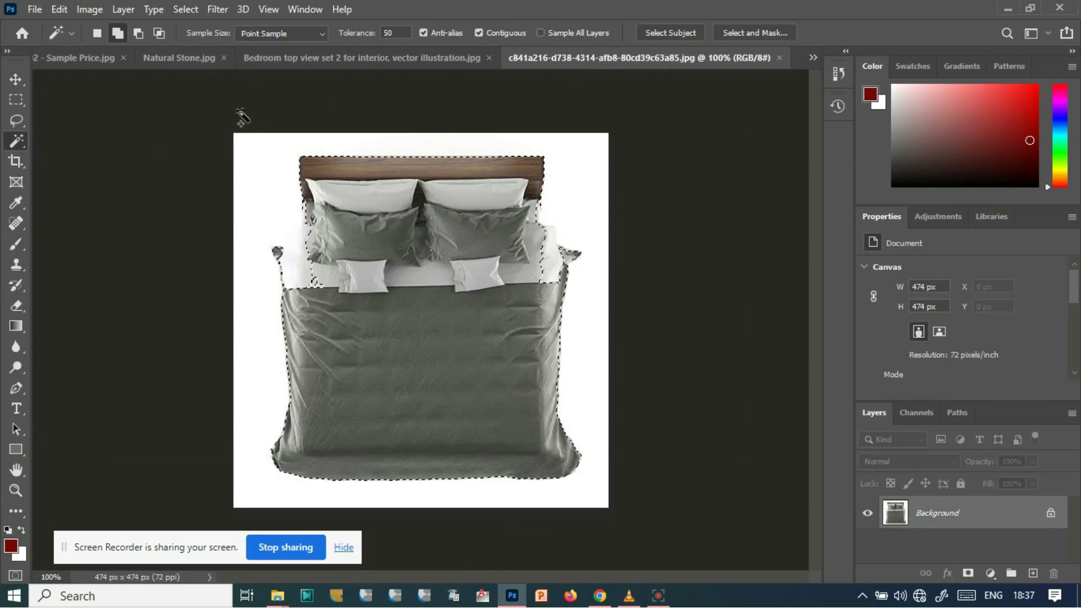
- Paste the selected bed into the Drawing1-Model floor plan above the Color Fill 1 layer
left_click(812, 57)
left_click(748, 61)
scroll(338, 282, "down", 3)
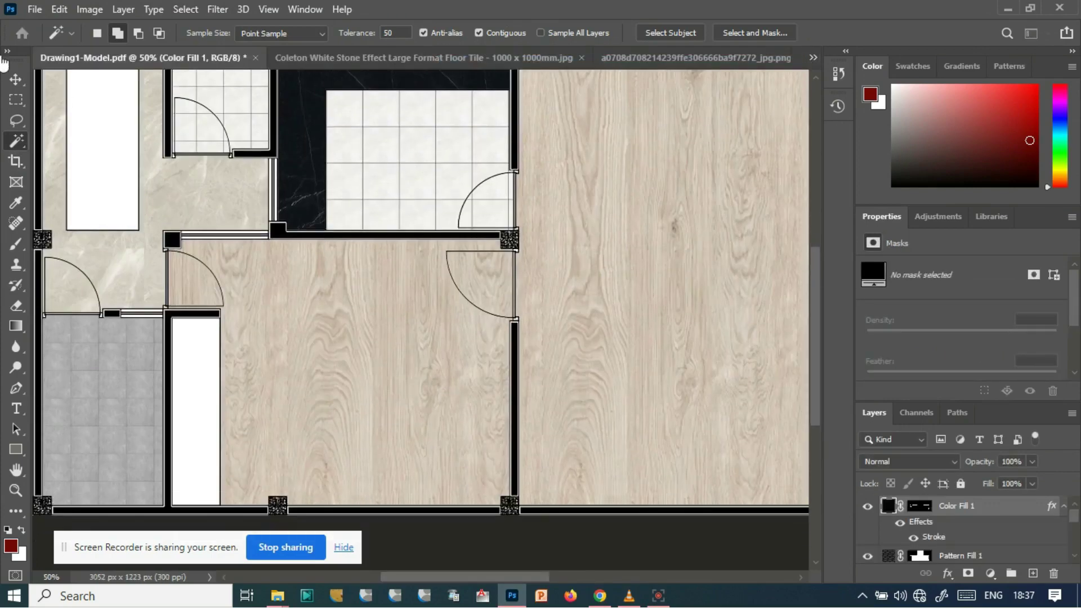
key("v")
key("ctrl+v")
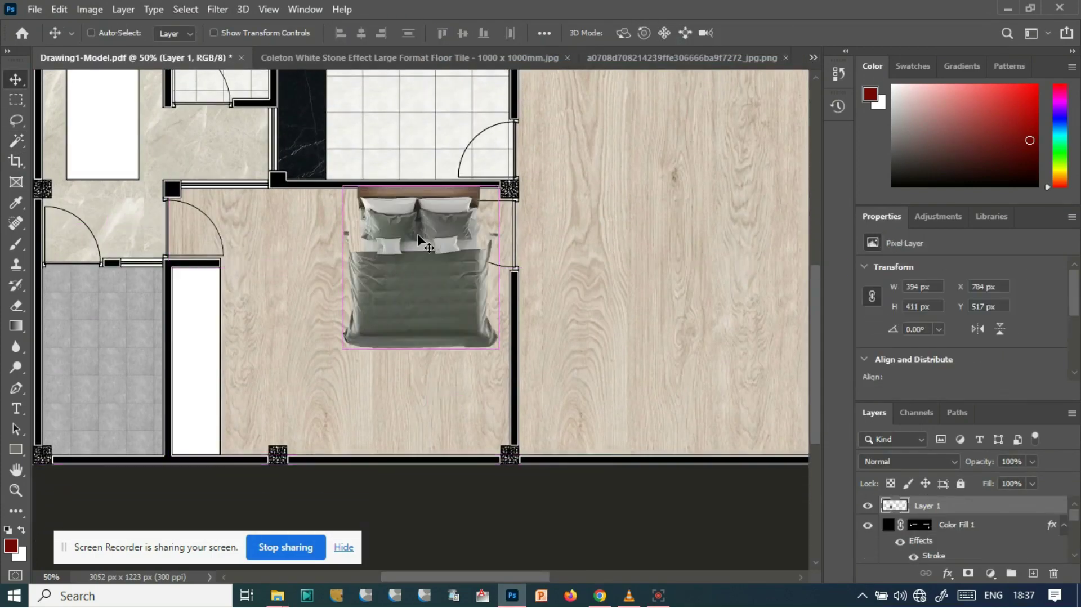
- Rotate the pasted bed 180 degrees so its headboard faces the bedroom's lower wall
key("ctrl+t")
left_click_drag(495, 169, 354, 376)
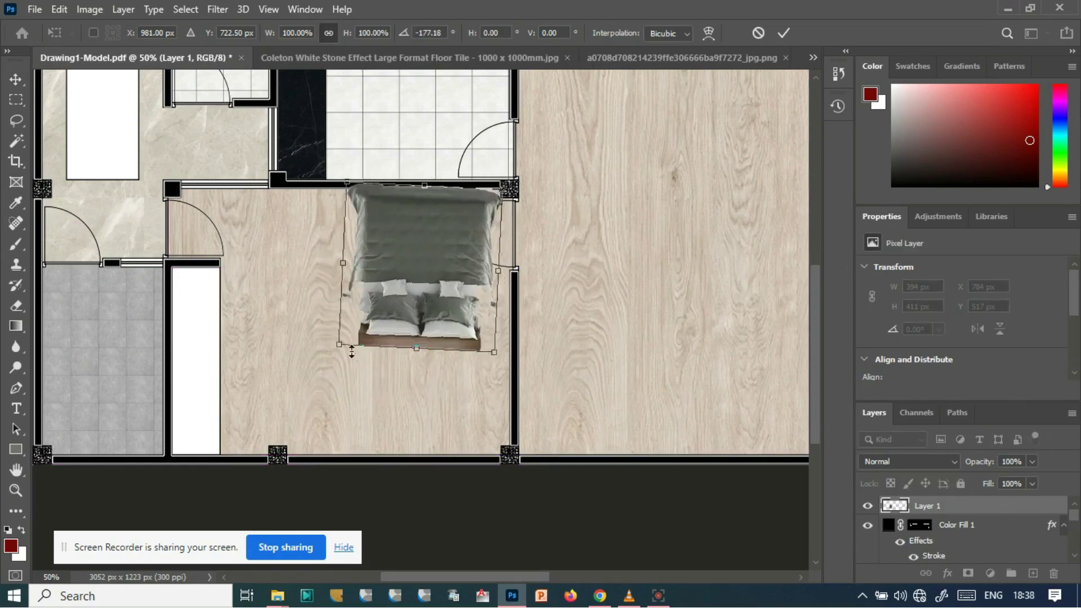
key("ctrl+z")
left_click_drag(506, 174, 348, 345)
key("Return")
- Scale the bed to about 480 x 481 px and place its headboard against the bedroom's lower wall
left_click_drag(413, 263, 349, 369)
key("ctrl+t")
left_click_drag(432, 294, 461, 269)
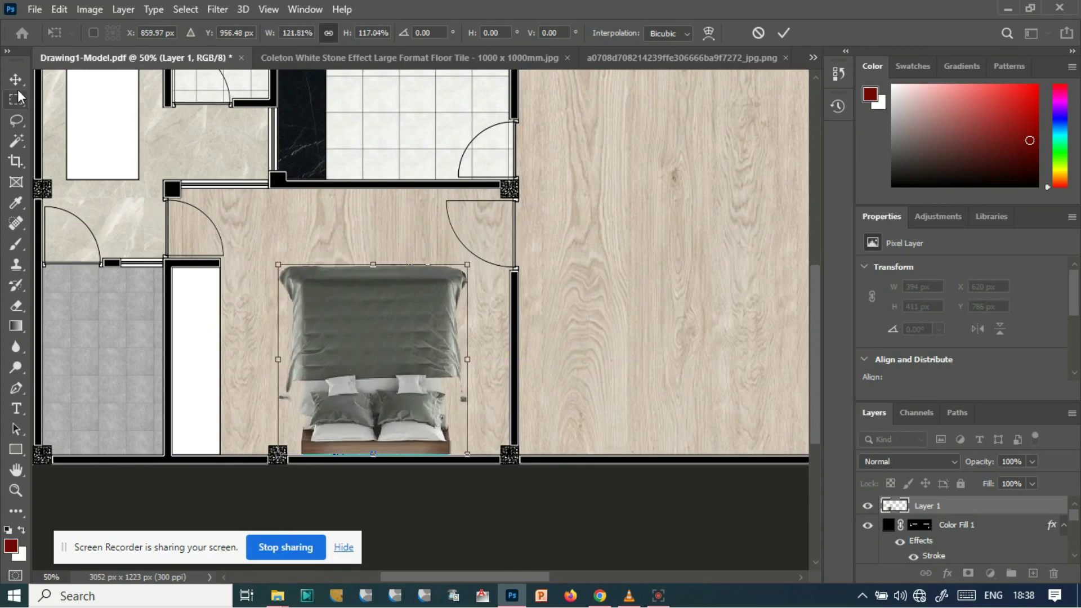
key("Return")
mouse_move(370, 352)
left_mouse_down()
mouse_move(344, 354)
mouse_move(365, 355)
left_mouse_up()
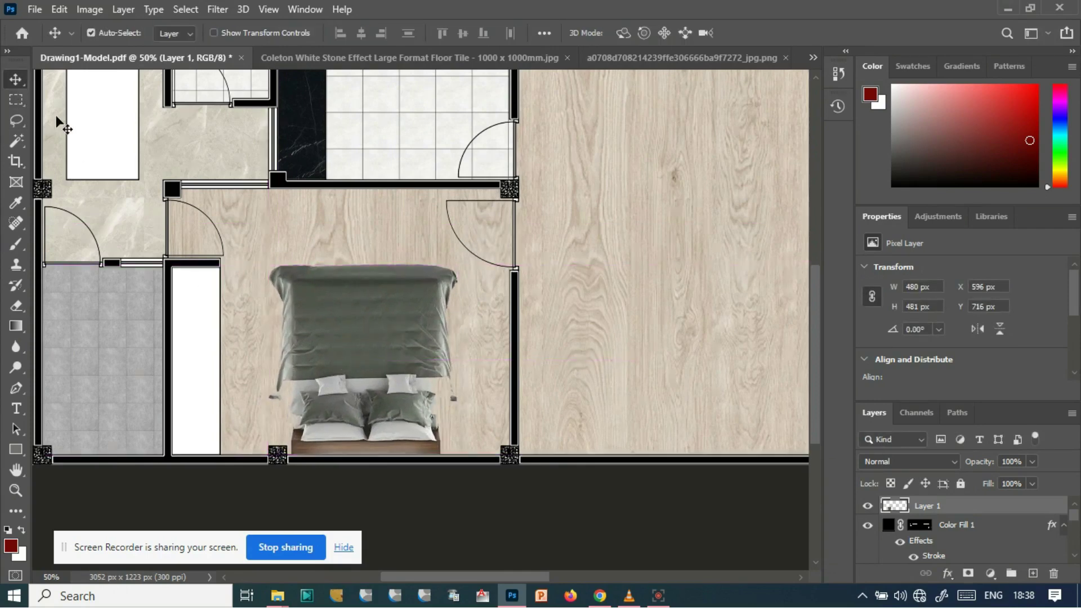
- Browse the material folder for a sofa and preview the Commix Velvet 7-Piece Sectional Sofa image
left_click(415, 519)
left_click_drag(466, 575, 589, 576)
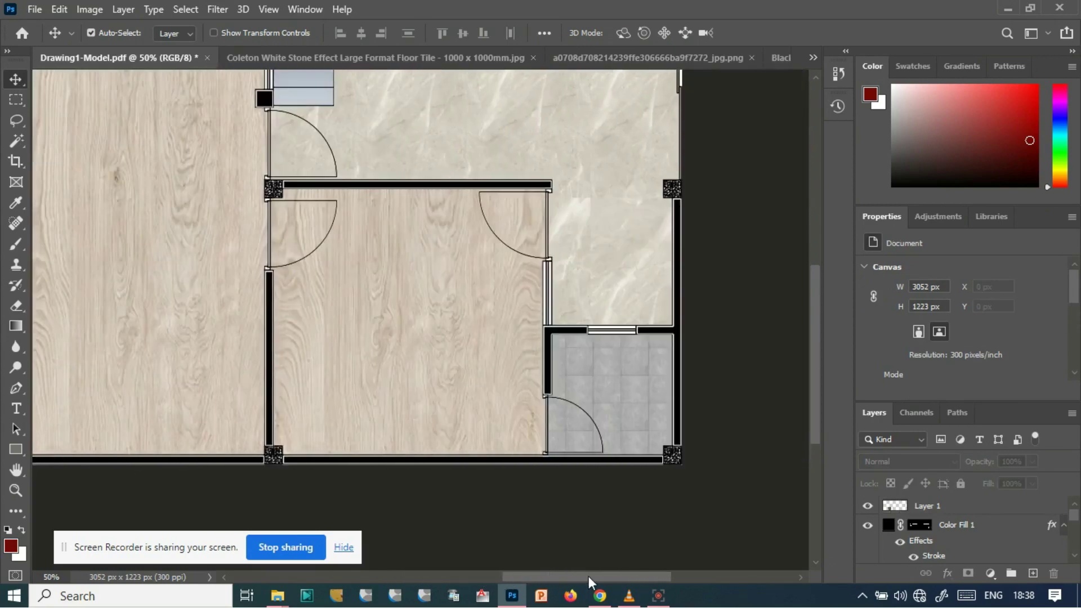
left_click(279, 597)
scroll(458, 341, "down", 3)
scroll(451, 368, "up", 2)
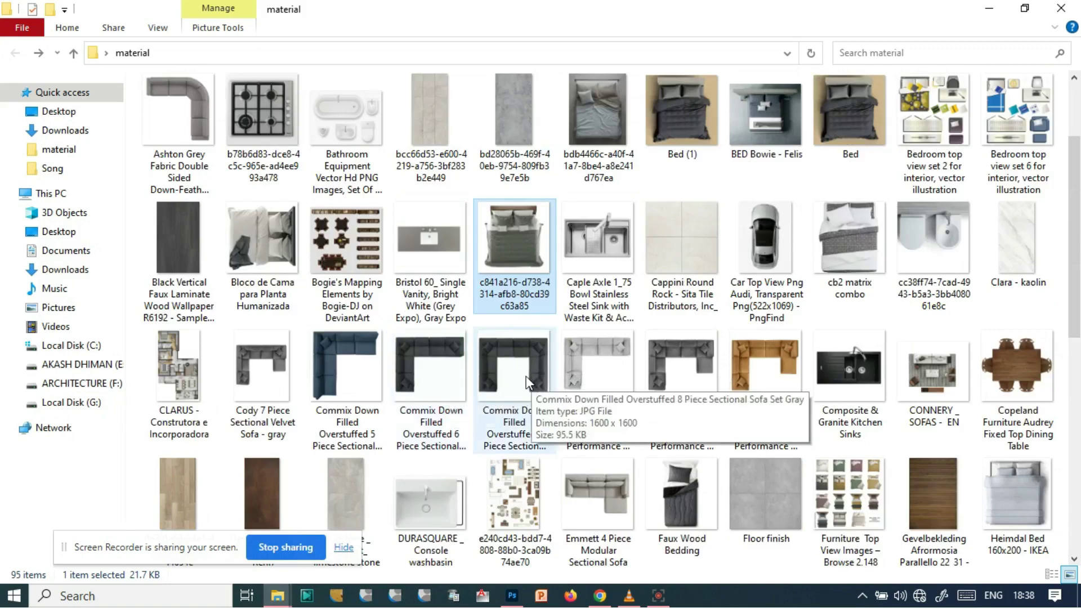
double_click(677, 362)
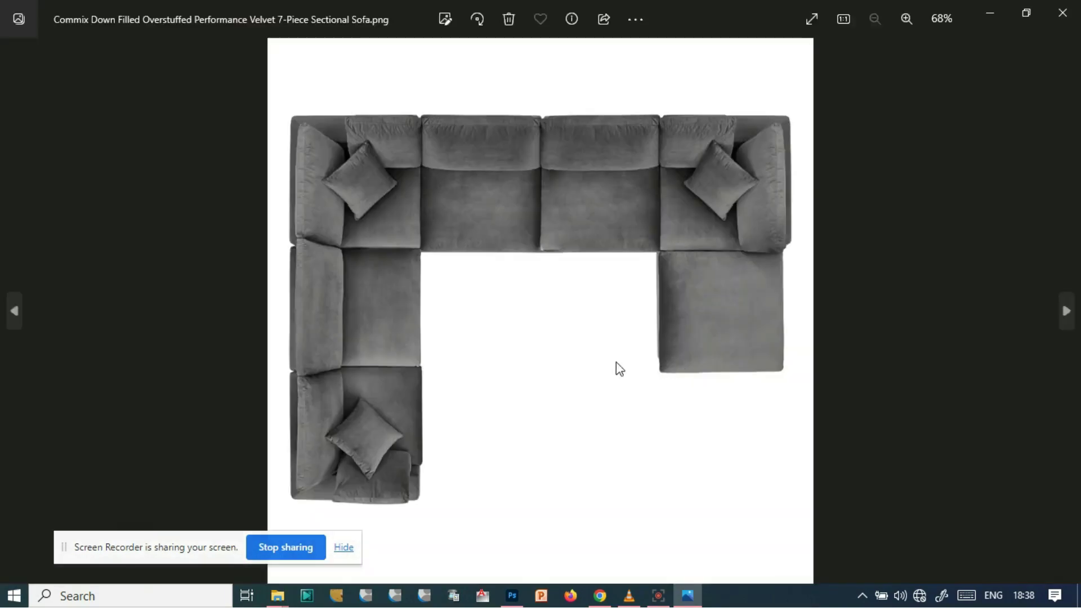
left_click(1062, 13)
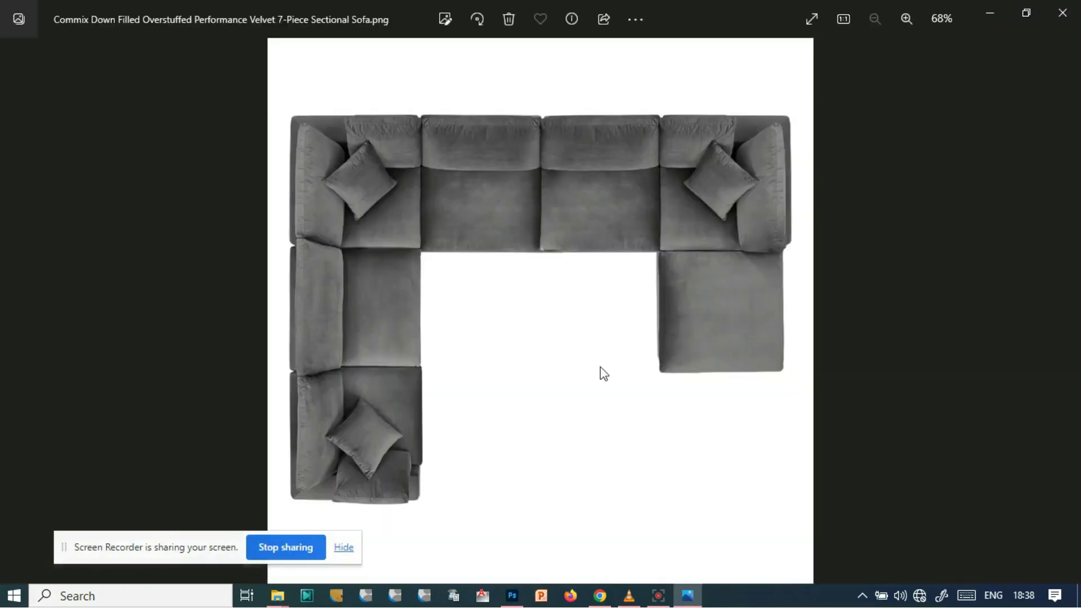
left_click(15, 310)
left_click(1071, 311)
left_click(1061, 13)
- Bring the sectional sofa image into Photoshop and select its white background with the Magic Wand
left_click_drag(693, 369, 786, 26)
left_click(15, 141)
left_click(449, 340)
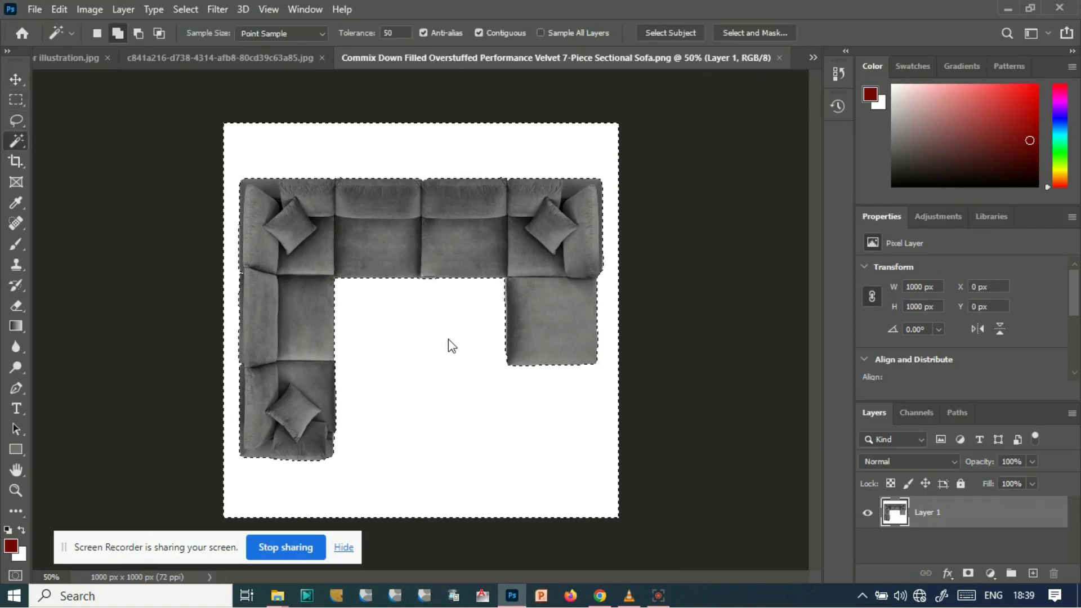
- Inverse the selection in the sofa image so that only the sofa is selected
left_click(177, 10)
mouse_move(218, 9)
left_click(490, 105)
key("ctrl+i")
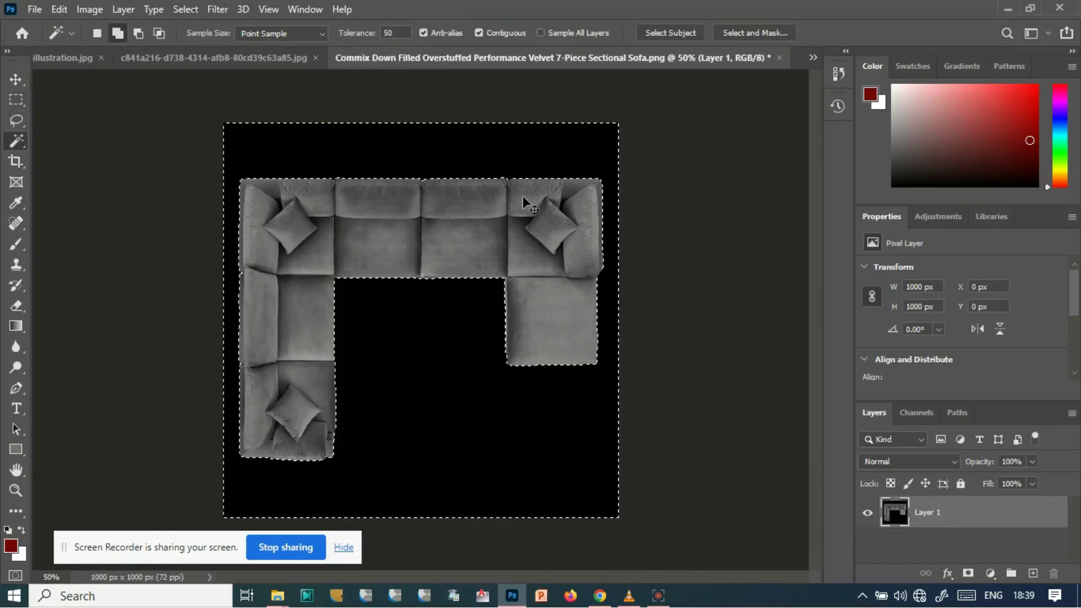
key("ctrl+z")
left_click(199, 10)
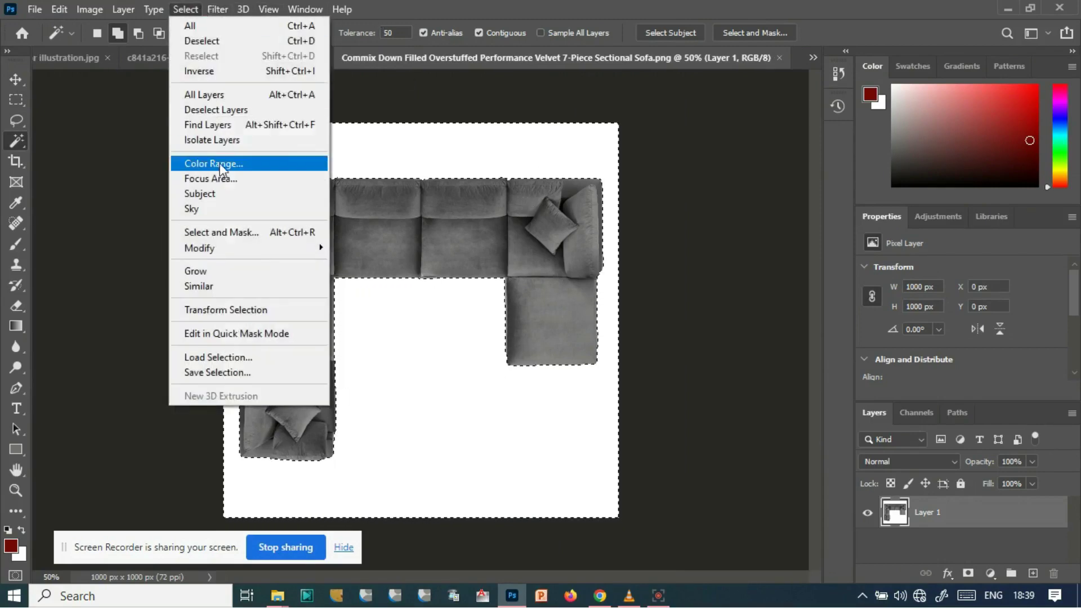
left_click(225, 71)
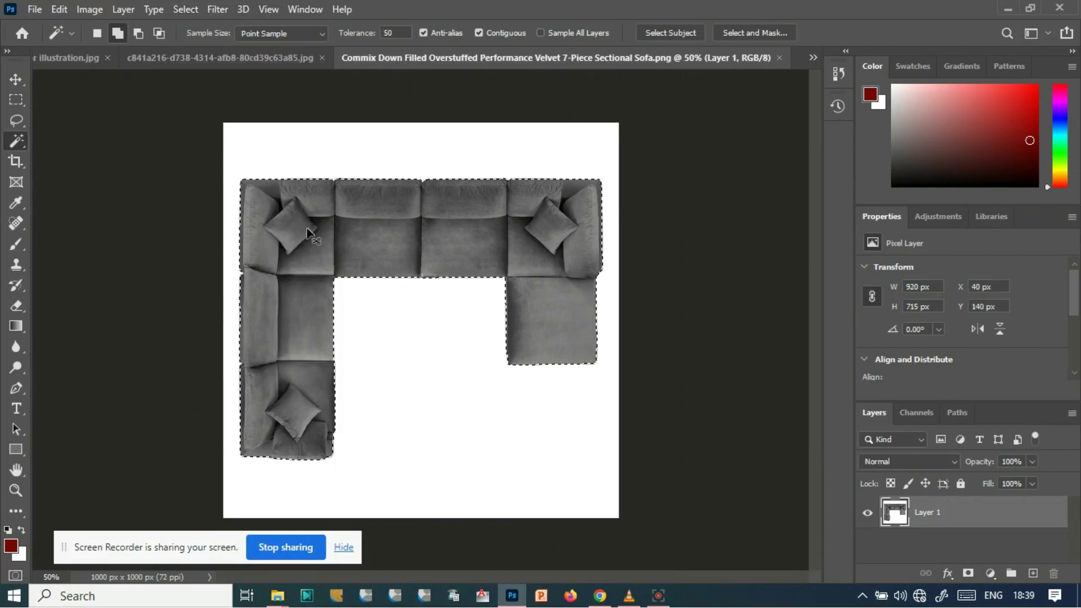
- Paste the selected sofa into the Drawing1-Model floor plan
left_click(813, 57)
left_click(755, 68)
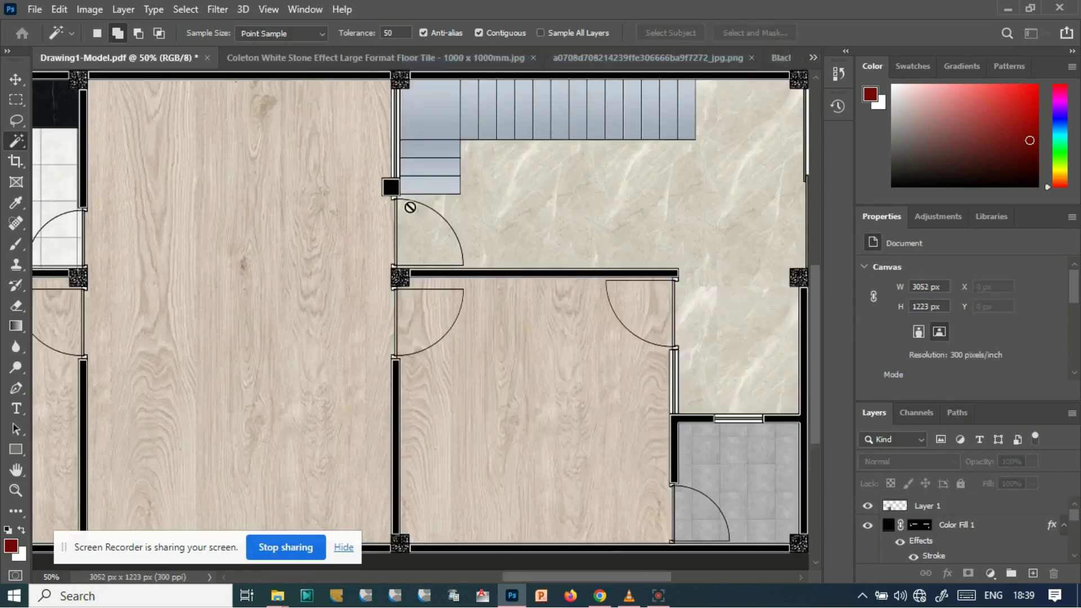
left_click(16, 79)
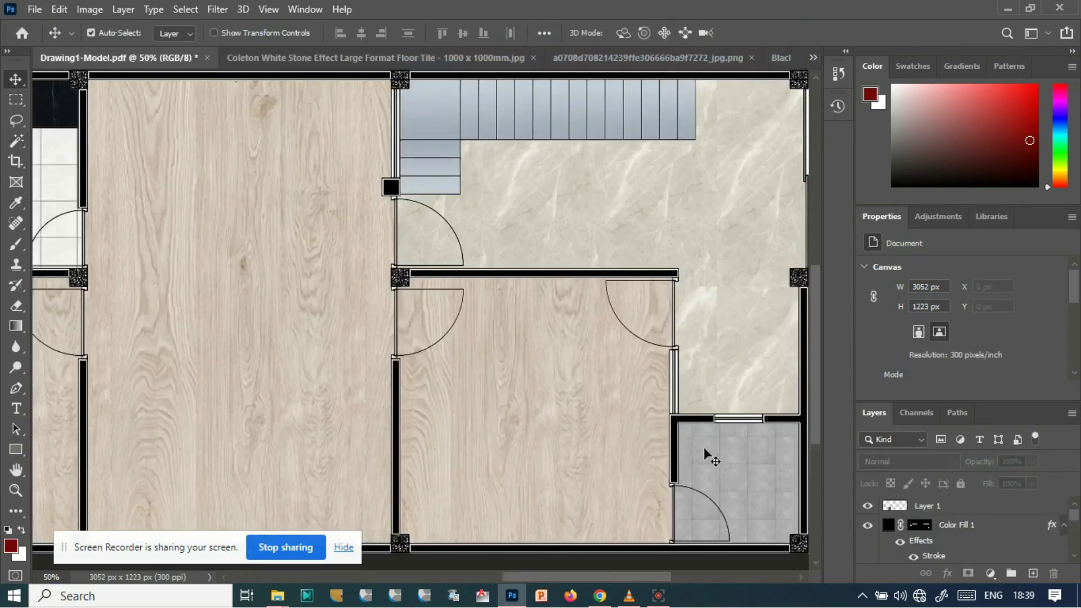
left_click(581, 408)
scroll(595, 435, "down", 3)
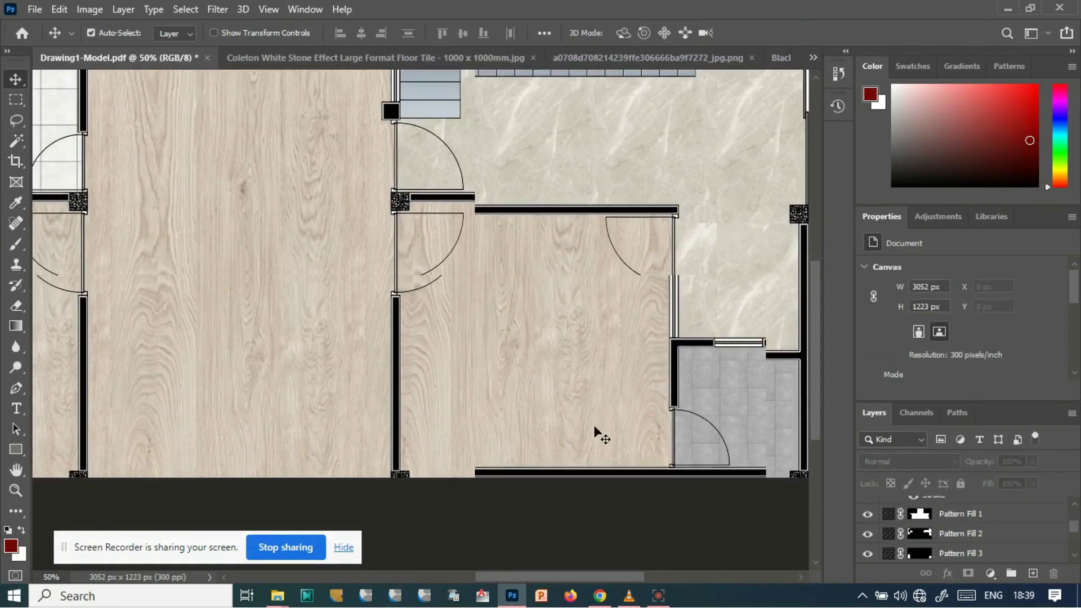
key("ctrl+v")
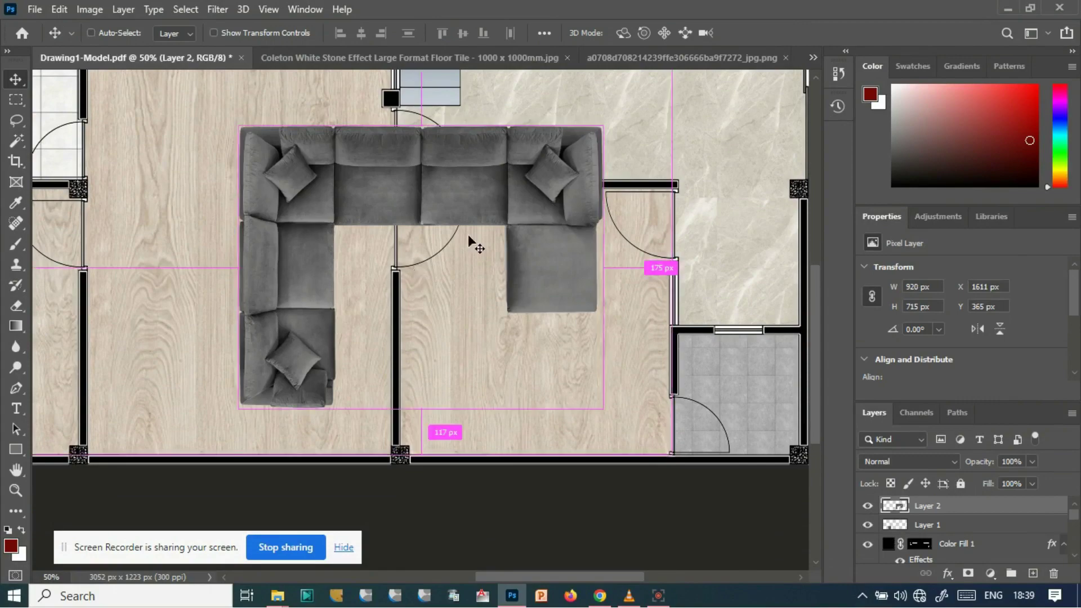
- Rotate the pasted sofa 180 degrees with Free Transform so its long backrest faces the lower wall
key("ctrl+t")
left_click_drag(617, 115, 258, 435)
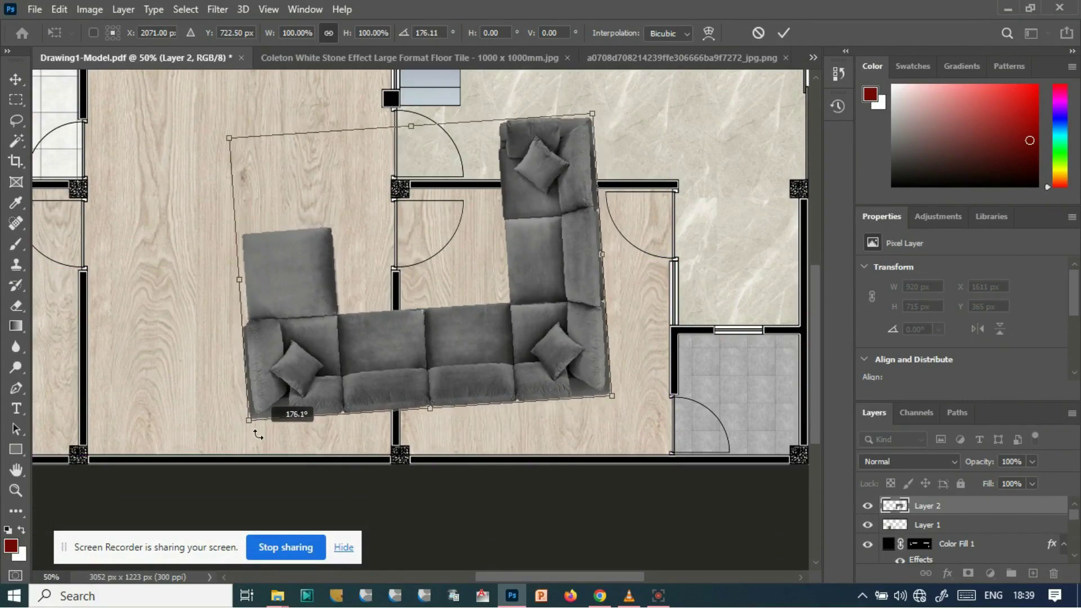
key("ctrl+z")
key("ctrl+z")
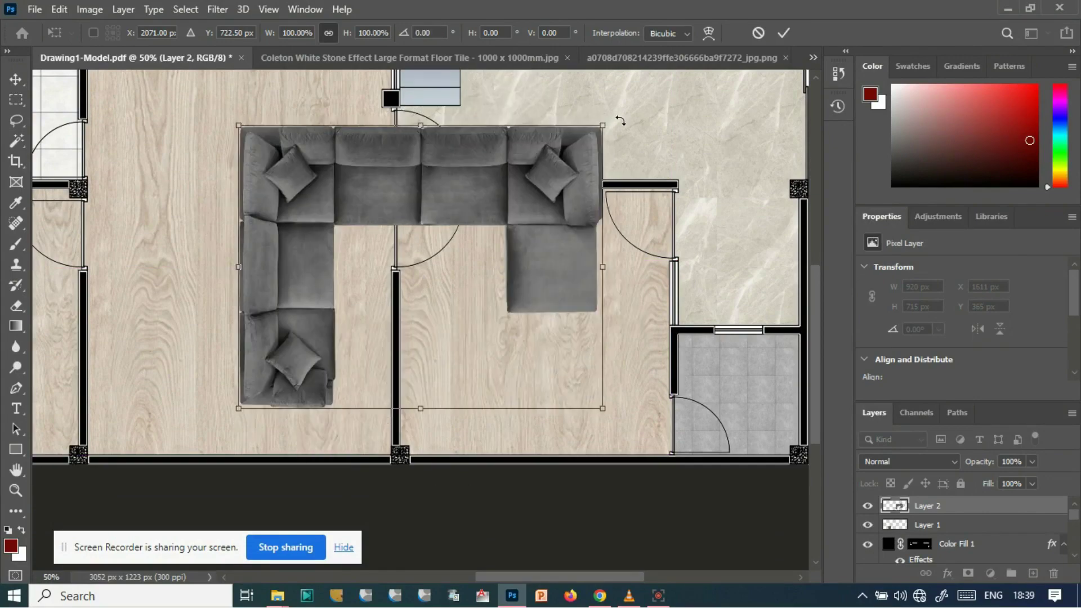
left_click_drag(620, 121, 257, 428)
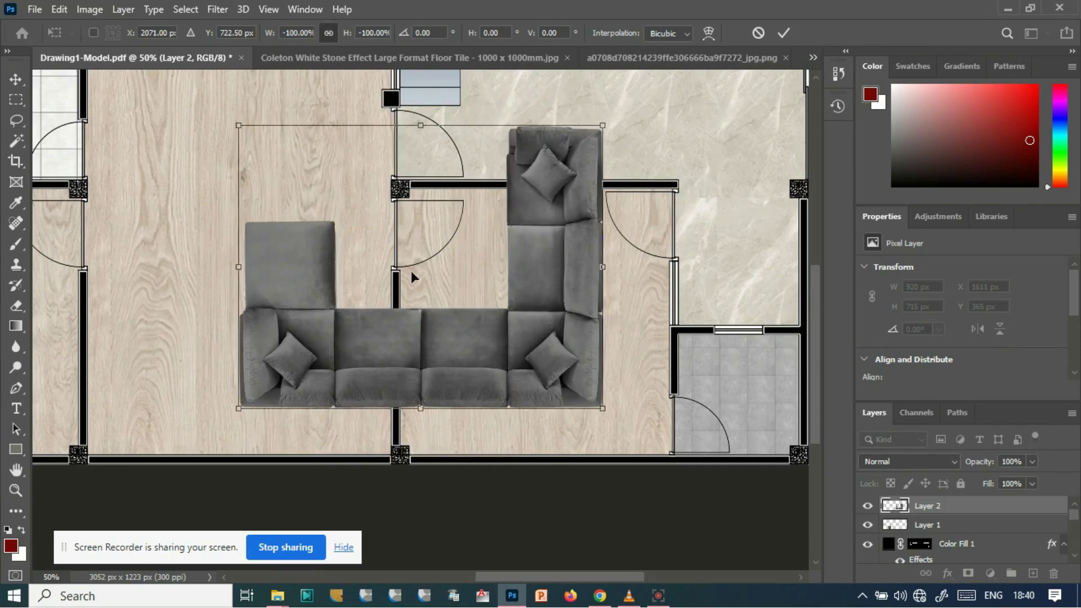
- Mirror the sofa horizontally and set its width scale to 100%
left_click_drag(601, 268, 128, 288)
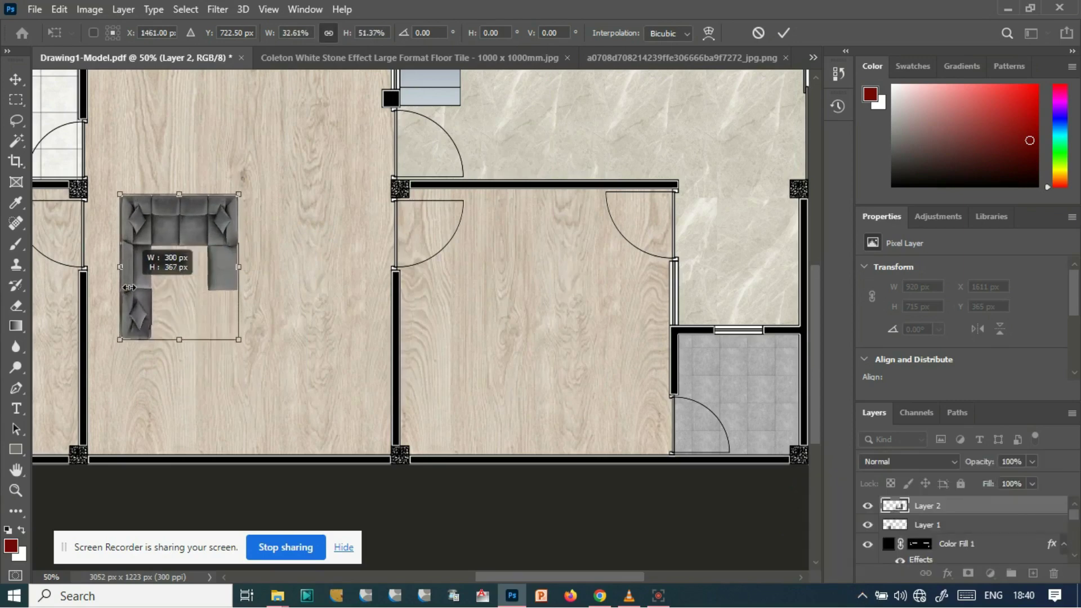
key("ctrl+z")
key("ctrl+z")
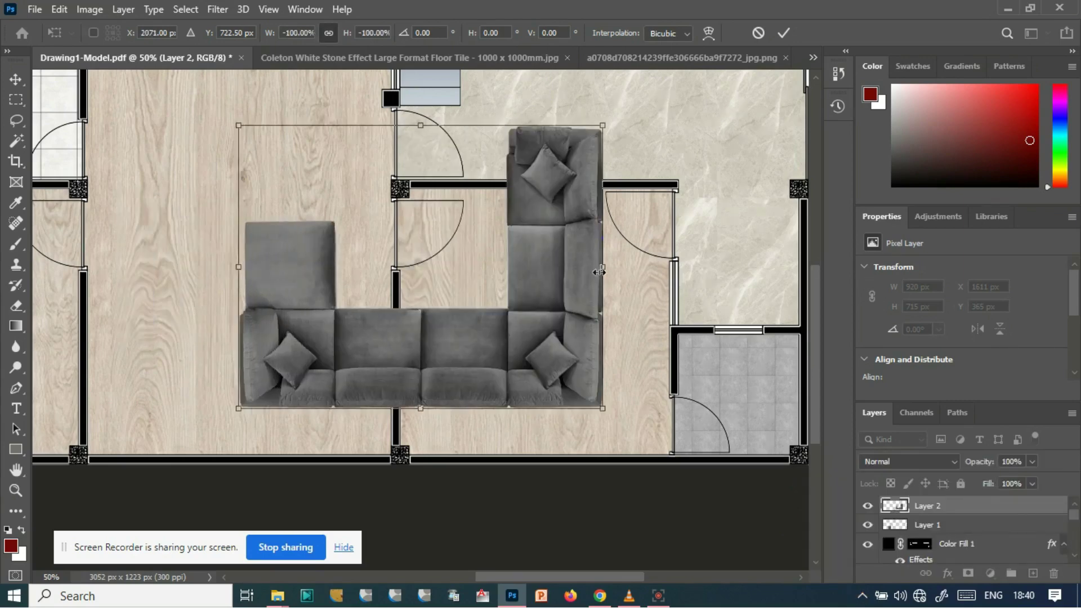
left_click_drag(600, 266, 61, 265)
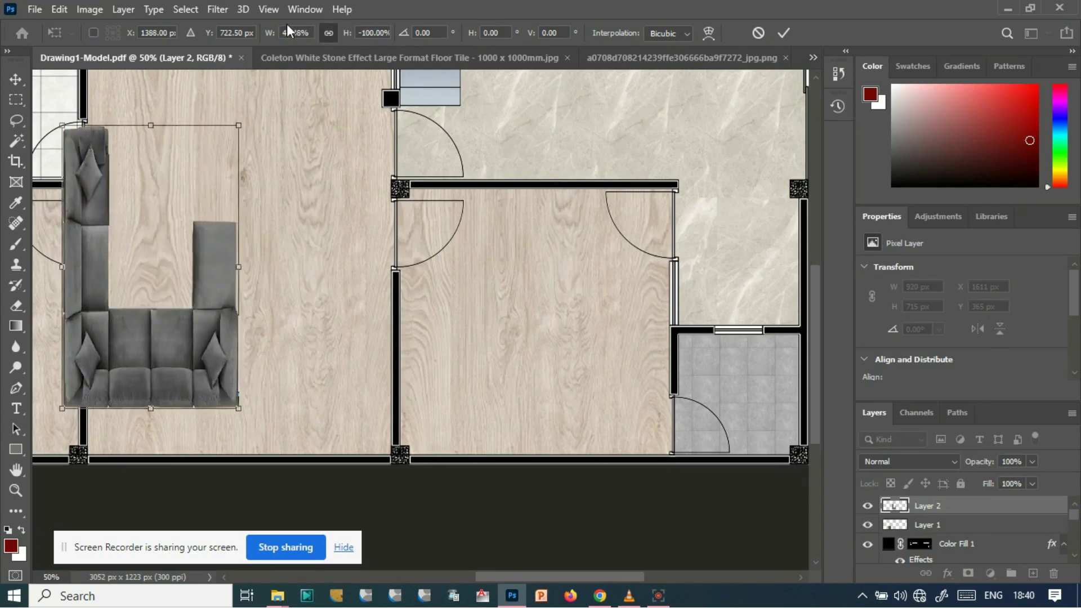
type("100")
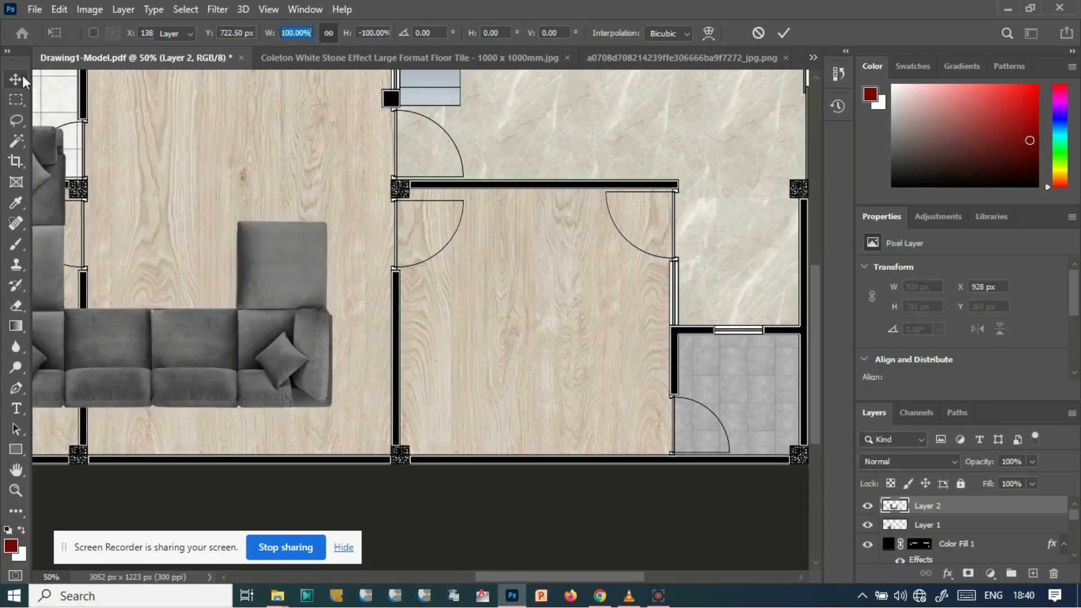
left_click(19, 84)
- Move the sofa into the wood-floored room beside the small grey-tiled room and scale it to about 530 x 391 px
scroll(357, 310, "down", 1)
left_click_drag(357, 311, 414, 321)
key("ctrl+z")
left_click(286, 277)
left_click_drag(288, 274, 565, 285)
key("ctrl+t")
left_click_drag(260, 113, 418, 251)
left_click_drag(439, 322, 131, 206)
key("ctrl+z")
left_click(12, 73)
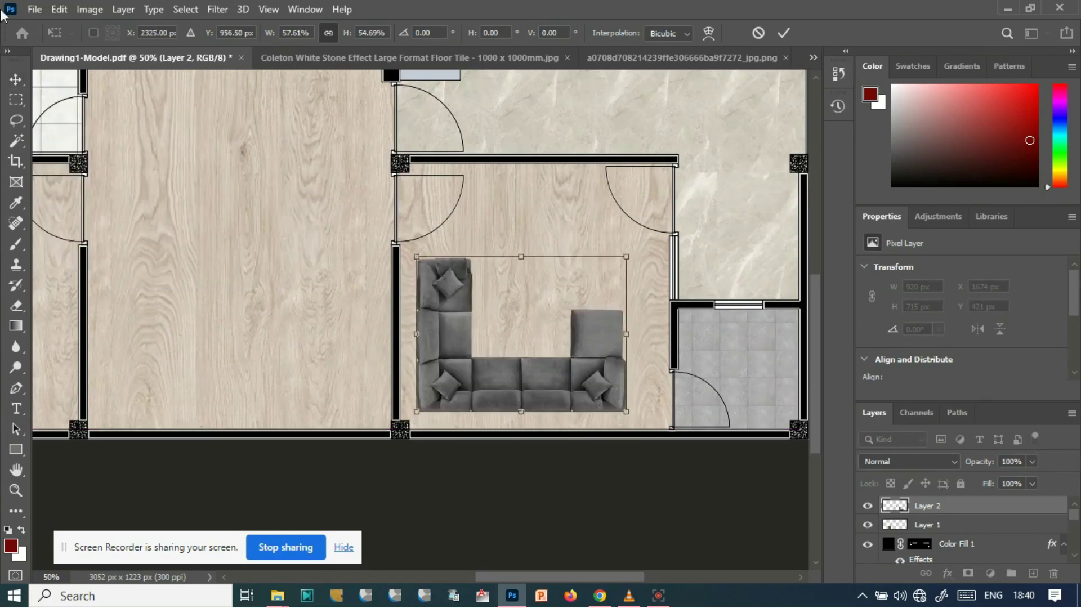
- Position the sofa in the room's lower-left corner at about X 2039 px, Y 784 px
left_click_drag(454, 360, 438, 363)
key("Down")
key("Down")
key("Down")
key("Down")
key("Down")
key("Down")
key("Down")
key("Down")
key("Down")
key("Down")
key("Down")
key("Down")
key("Down")
key("Down")
key("Down")
key("Down")
key("Down")
key("Down")
key("Right")
key("Right")
key("Right")
key("Right")
key("Right")
key("Right")
key("Right")
key("Right")
key("Right")
key("Right")
key("Right")
key("Right")
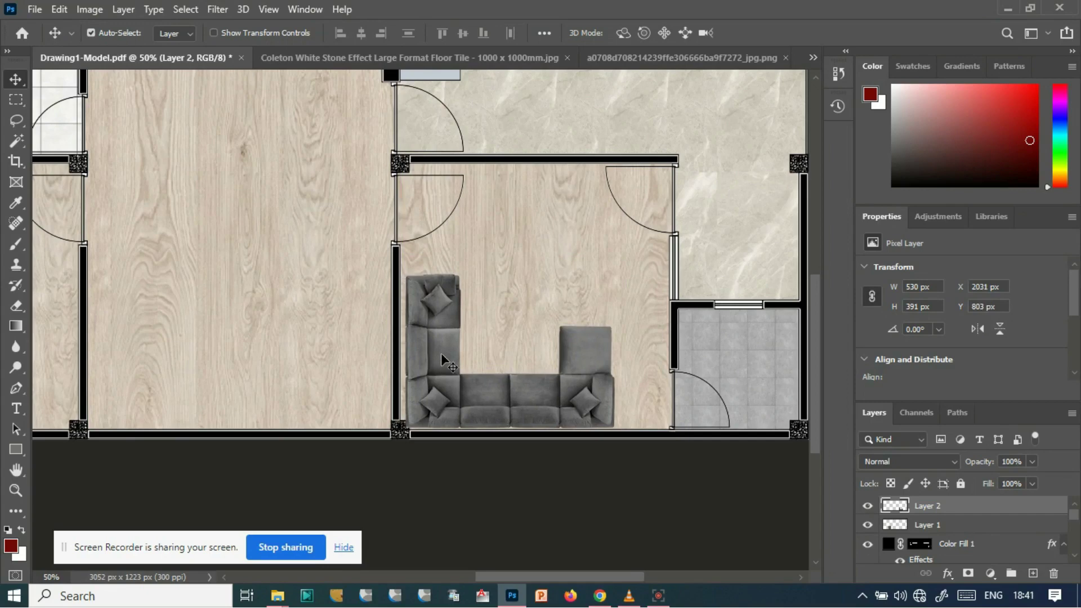
left_click_drag(429, 349, 442, 373)
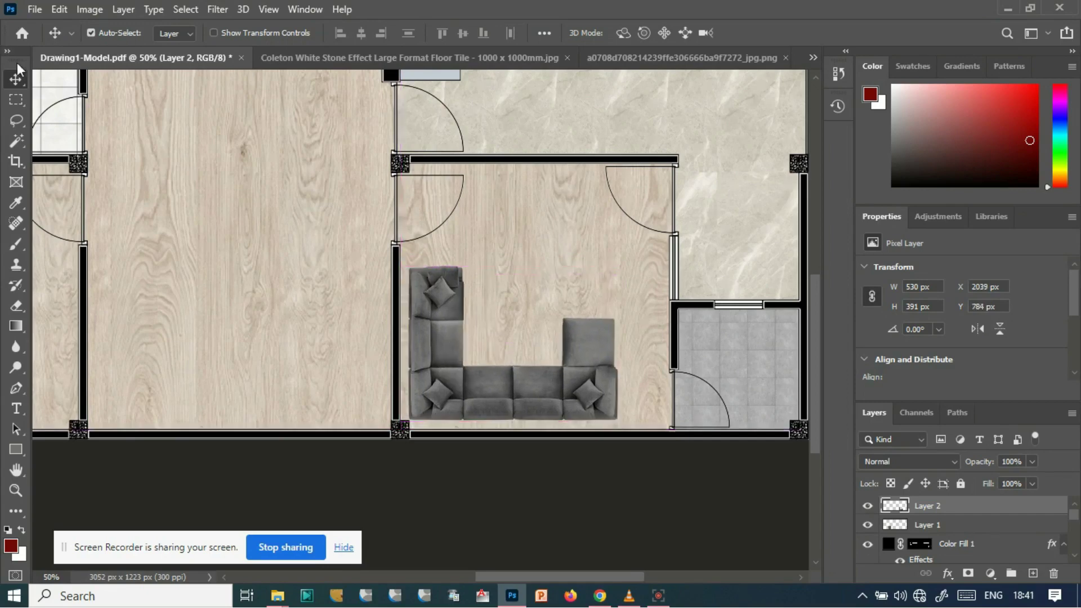
- Look through the material folder and preview the de701a63 wood texture and the Marble _ High Resolution Texture Images file
left_click(453, 508)
mouse_move(278, 596)
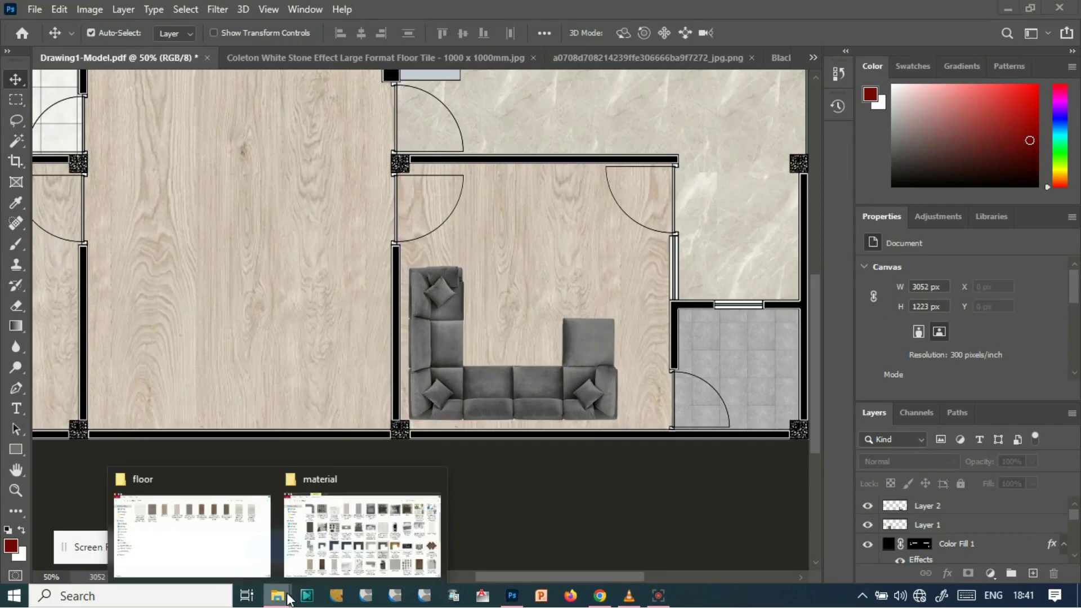
left_click(360, 535)
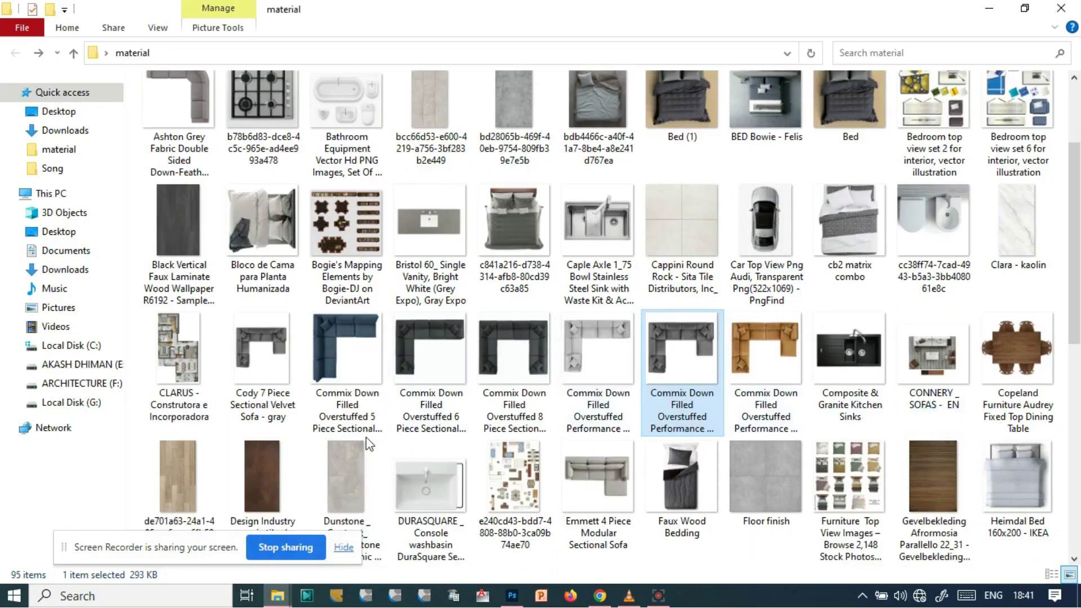
double_click(172, 455)
left_click(1062, 9)
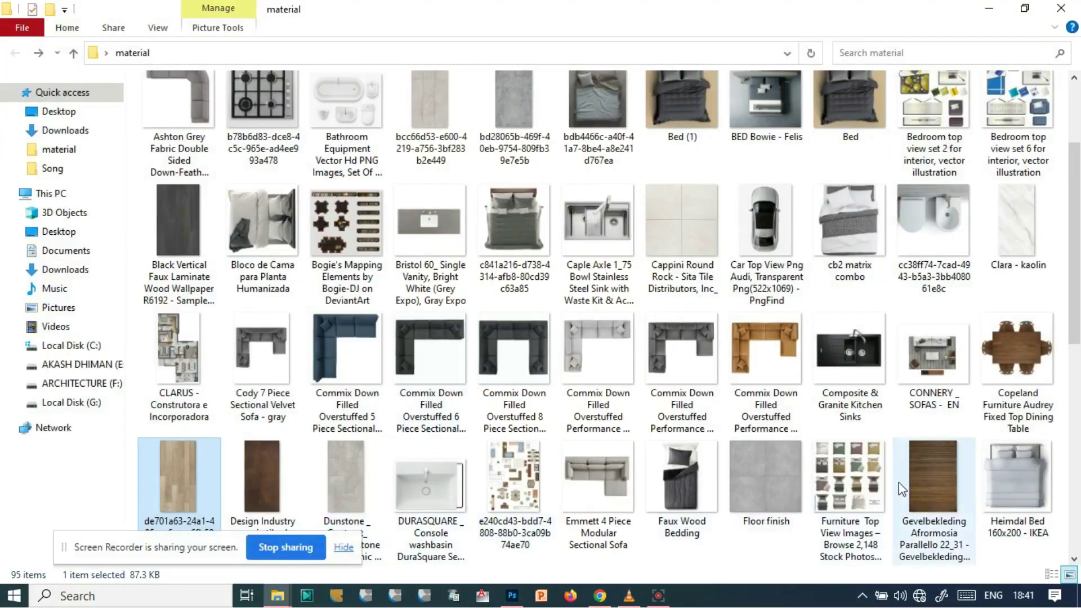
scroll(809, 397, "down", 2)
left_click(843, 471)
double_click(842, 469)
left_click(1063, 9)
- Place the Marble _ High Resolution Texture Images file inside the sofa's U as a table, rotated 90 degrees and scaled to about 92 x 184 px
left_click_drag(844, 473, 539, 298)
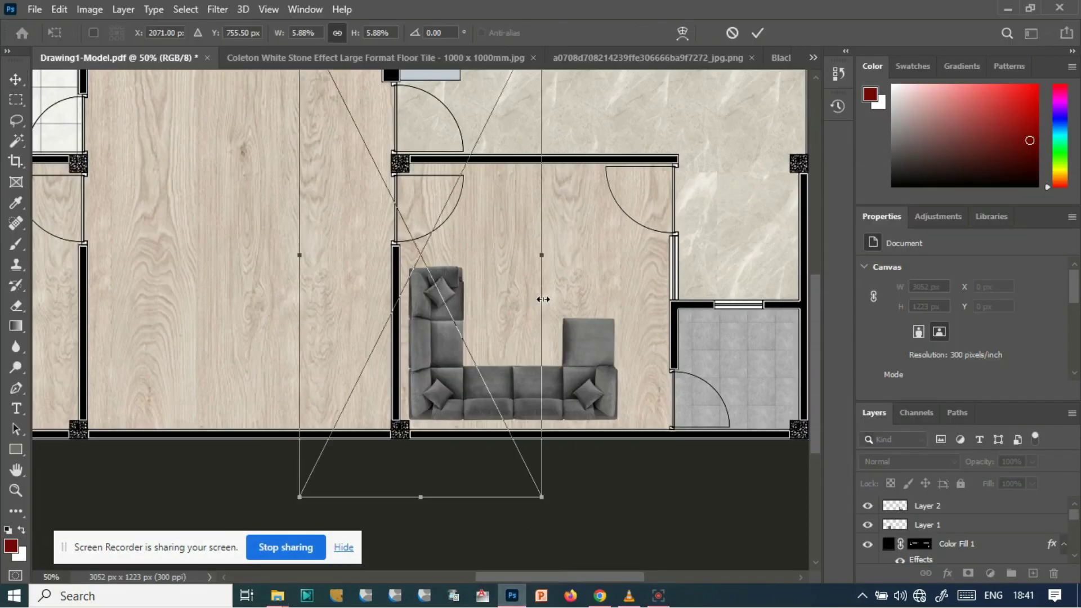
left_click_drag(452, 295, 489, 294)
left_click_drag(378, 156, 423, 345)
key("ctrl+z")
left_click_drag(365, 267, 498, 336)
left_click_drag(443, 307, 484, 320)
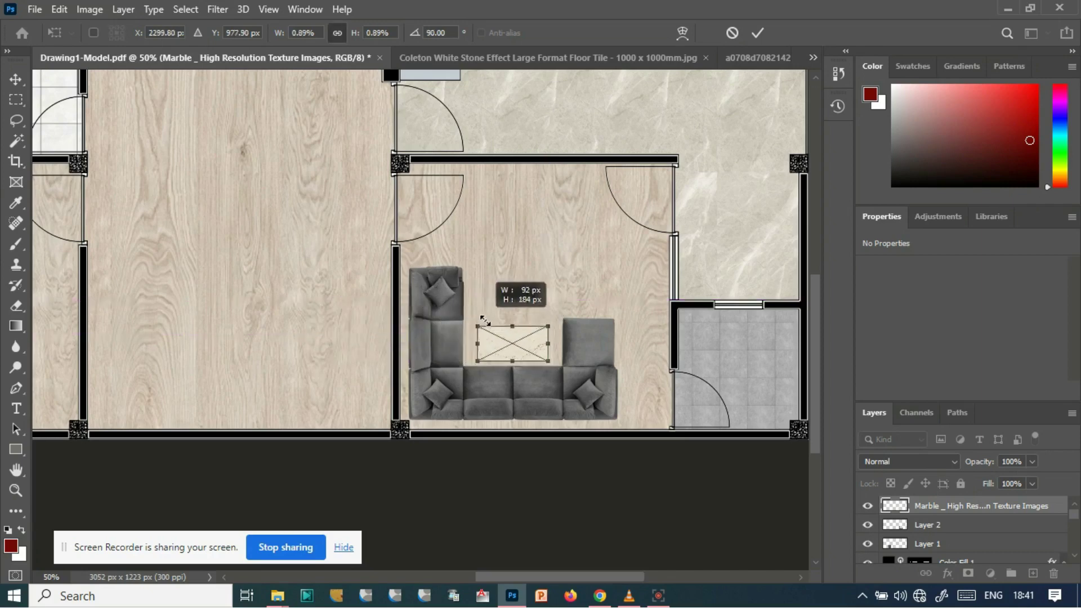
key("Return")
- Delete the marble table and undo the most recent edits
key("Delete")
key("ctrl+z")
key("ctrl+z")
key("ctrl+z")
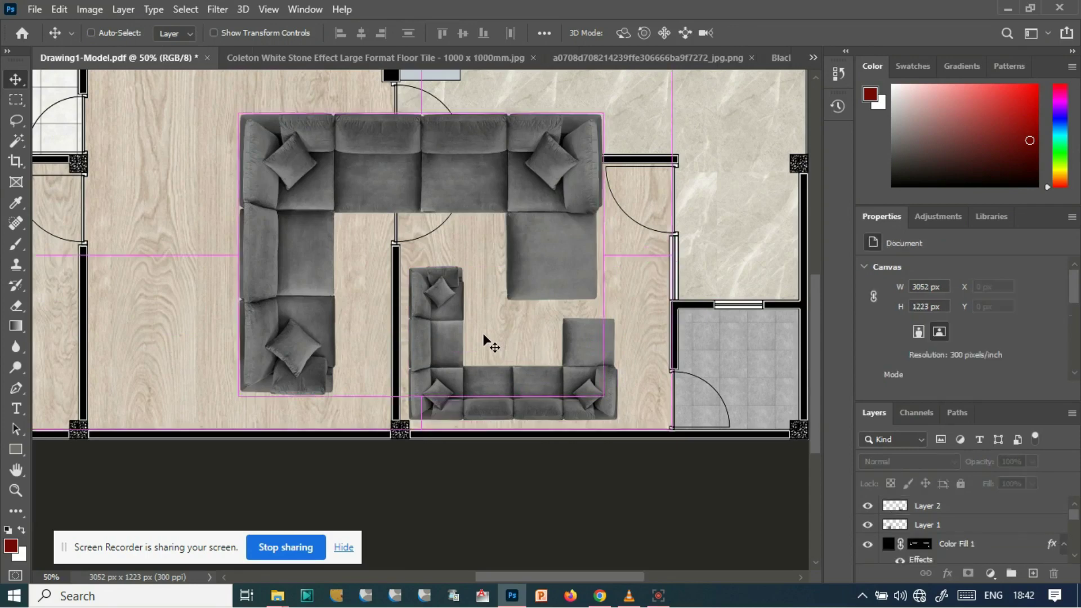
- Nudge the sofa down and left into the room's lower-left corner, to X 2040 px, Y 787 px
left_click(445, 359)
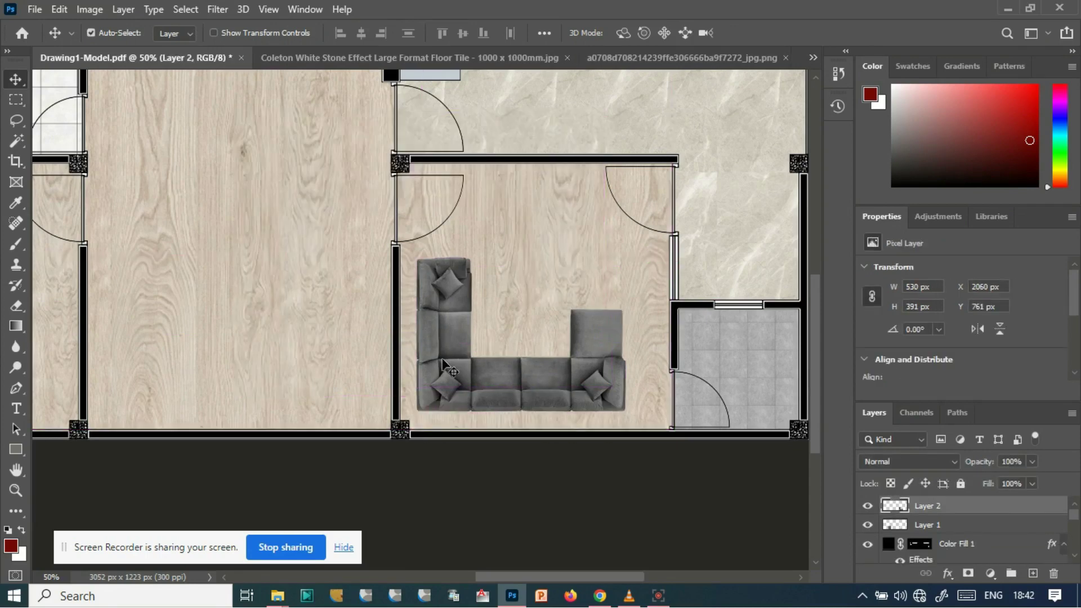
key("ctrl+y")
key("Down")
key("Down")
key("Down")
key("Down")
key("Down")
key("Down")
key("shift+Down")
key("shift+Down")
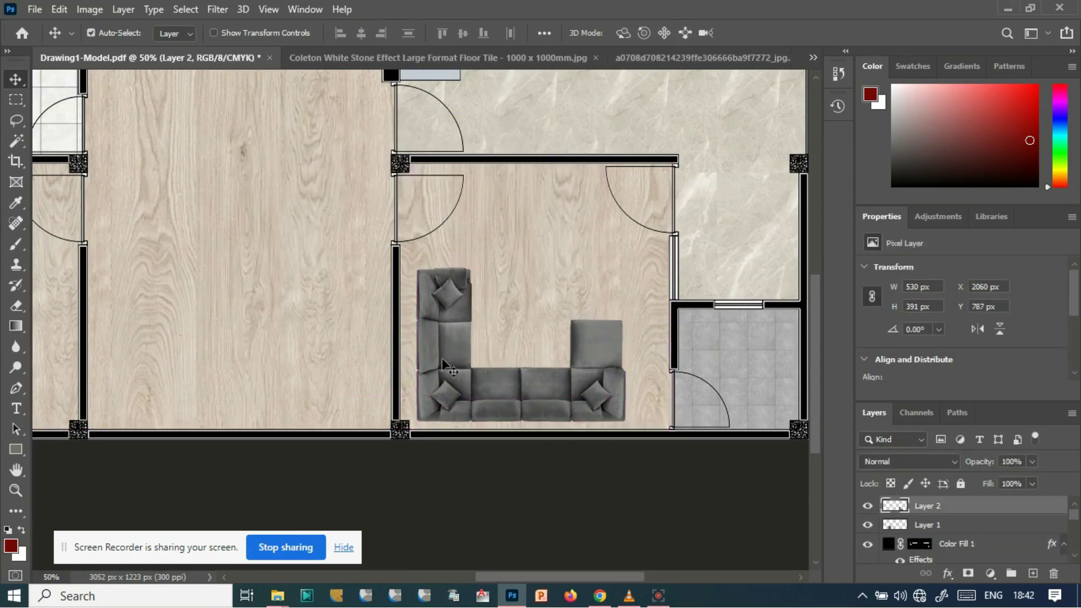
key("Left")
key("Left")
key("Left")
key("Left")
key("Left")
key("Left")
key("Left")
key("Left")
key("Left")
key("Left")
key("Left")
key("Left")
key("Left")
key("Left")
key("Left")
key("Left")
key("Left")
key("Left")
key("Left")
key("Left")
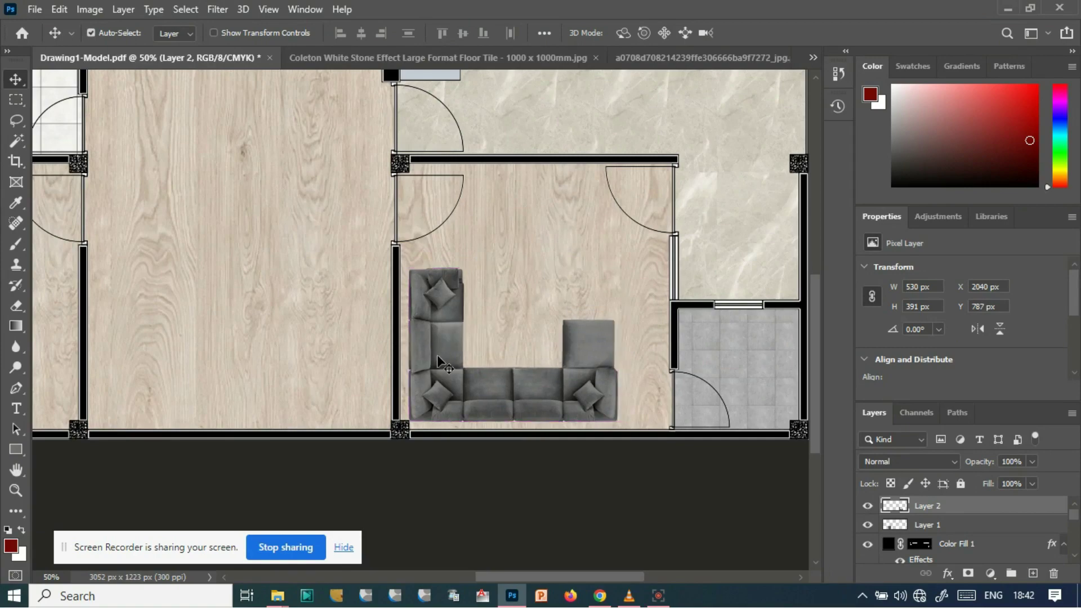
- Place the marble texture from the material folder inside the sofa's U, rotated 90 degrees and scaled to about 162 x 81 px
left_click(277, 596)
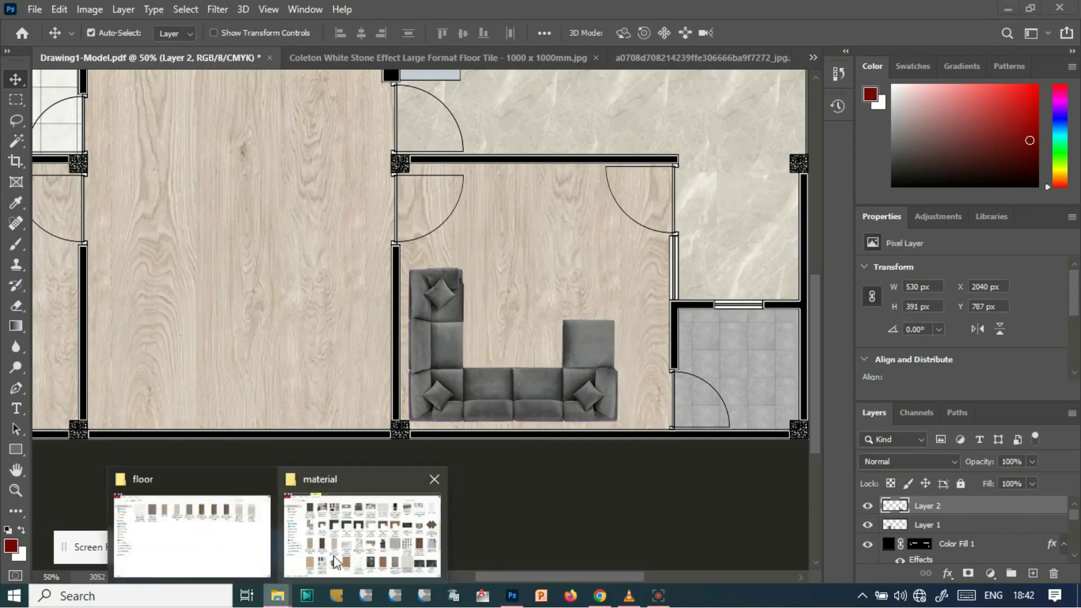
left_click(362, 532)
left_click_drag(847, 495, 559, 322)
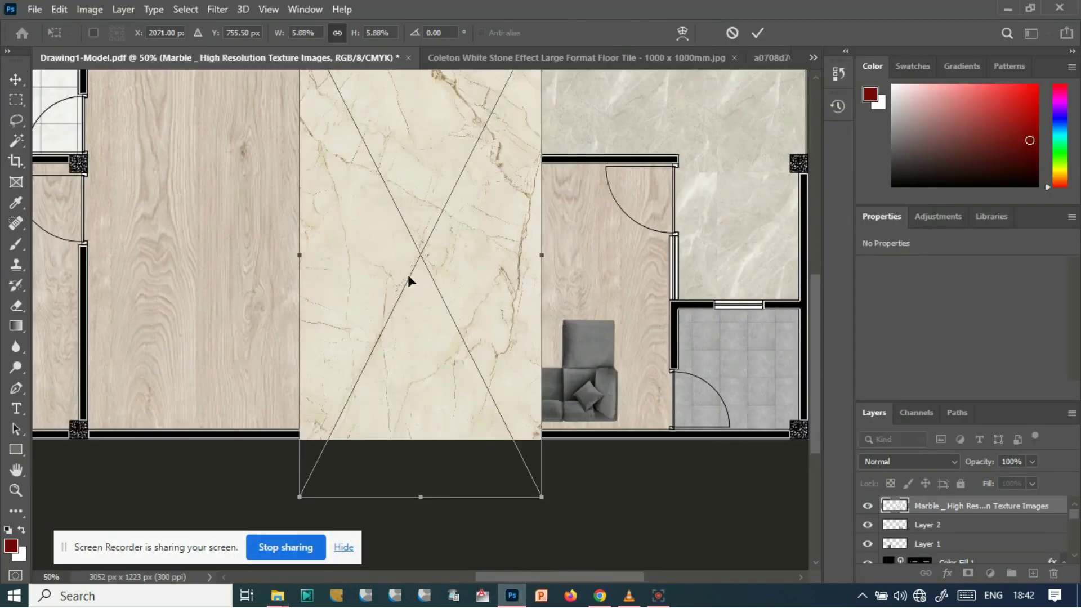
left_click_drag(408, 280, 437, 392)
left_click_drag(329, 125, 334, 137)
left_click_drag(411, 243, 542, 461)
left_click_drag(459, 357, 579, 467)
left_click_drag(586, 502, 433, 385)
left_click_drag(328, 360, 512, 350)
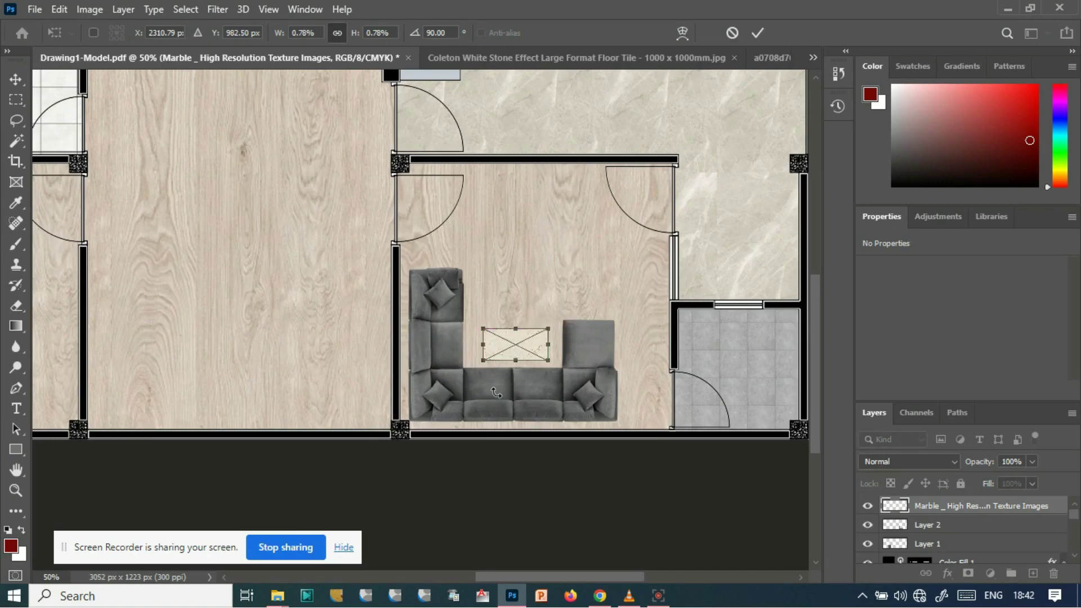
key("Return")
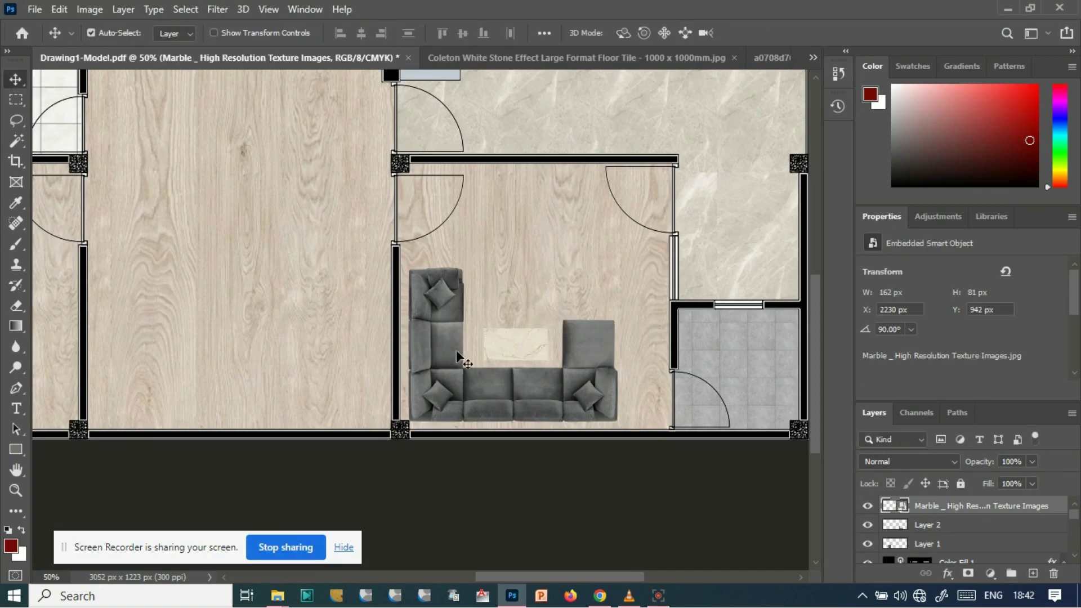
- Move the marble table up to about X 2224 px, Y 902 px, and delete it
left_click_drag(514, 353, 513, 332)
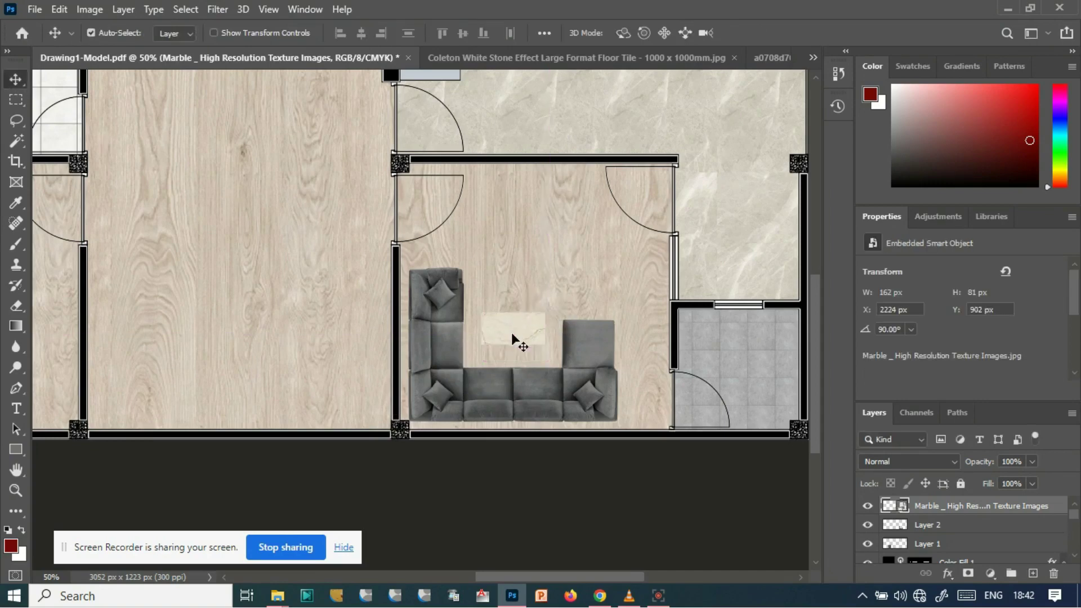
key("ctrl")
key("Delete")
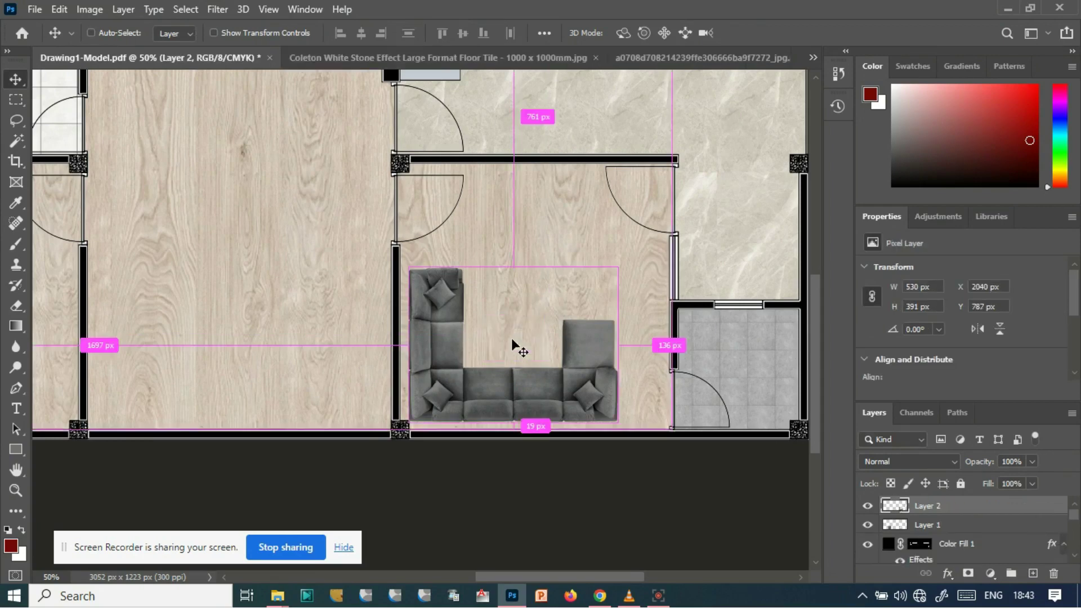
- Look through the material folder for kitchen and furniture images, and preview the MOOD Collezione - Barazza srl (1) hob image
left_click(437, 502)
left_click(278, 596)
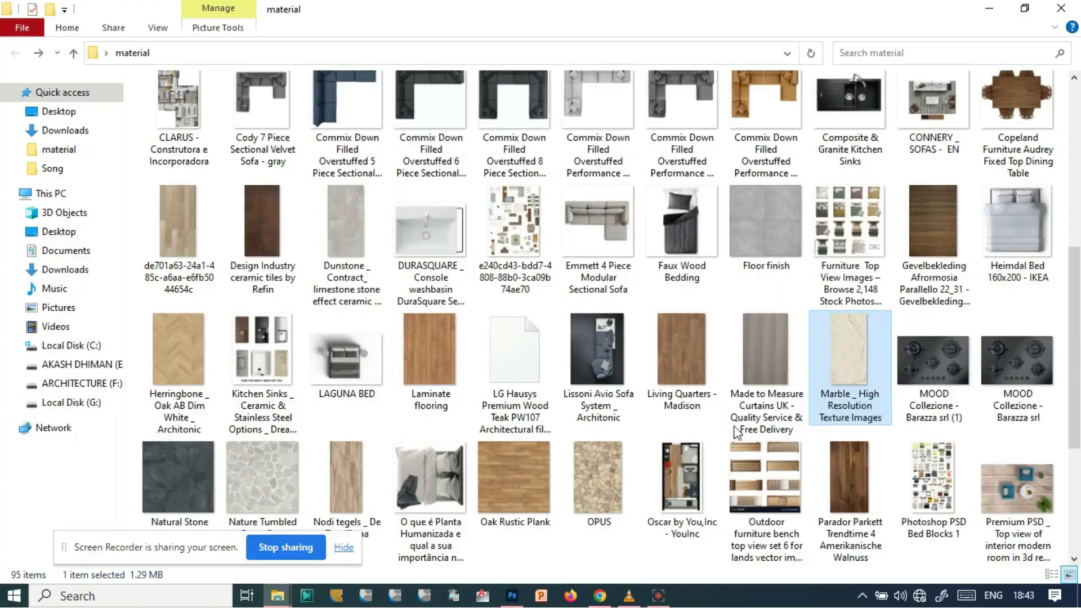
scroll(744, 370, "down", 5)
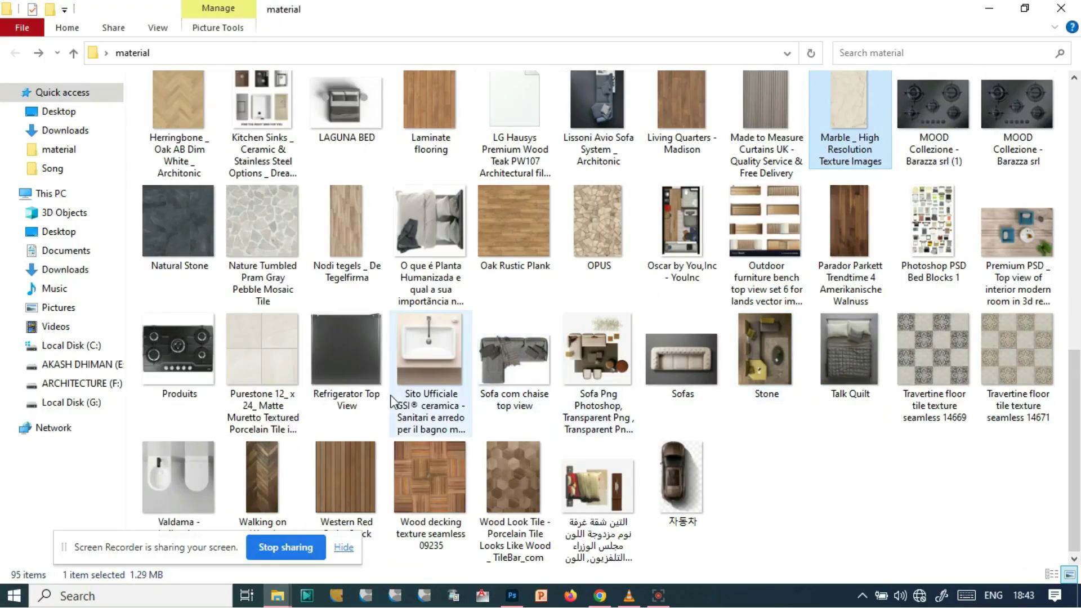
scroll(414, 371, "up", 10)
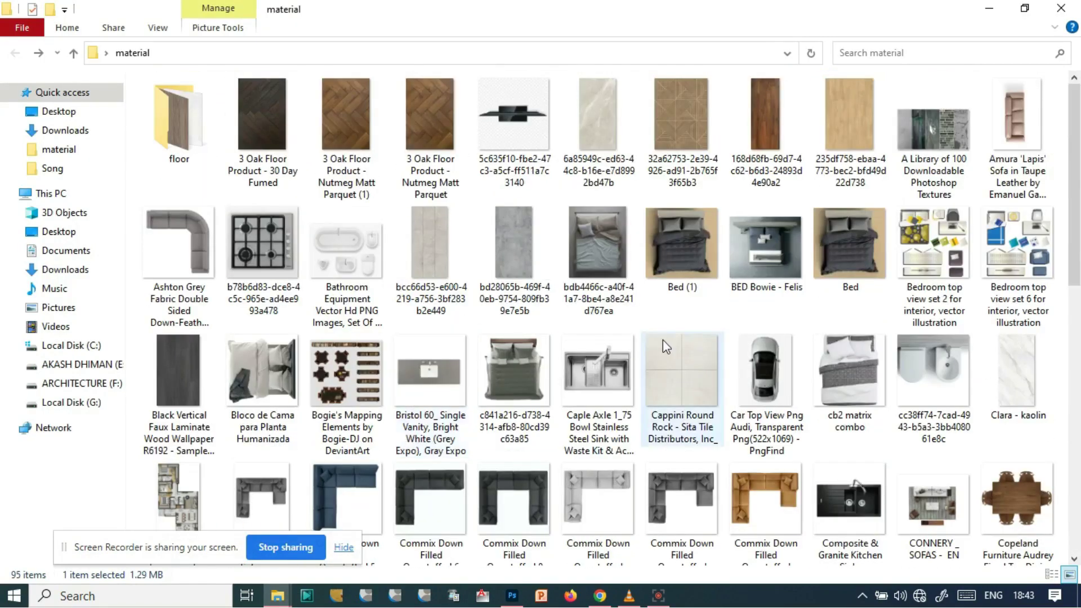
scroll(762, 360, "down", 6)
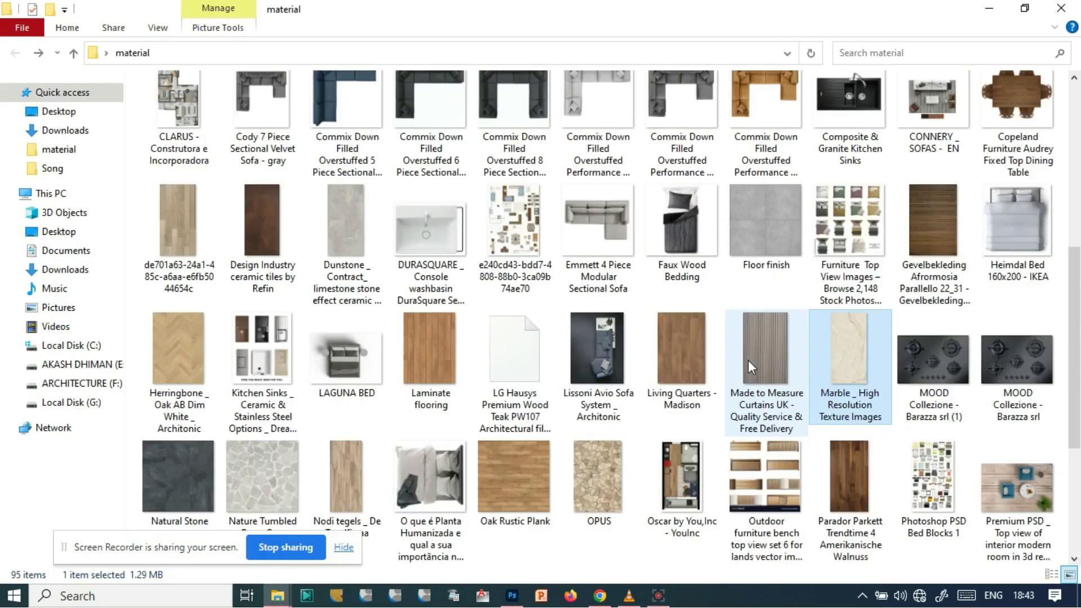
scroll(748, 367, "down", 2)
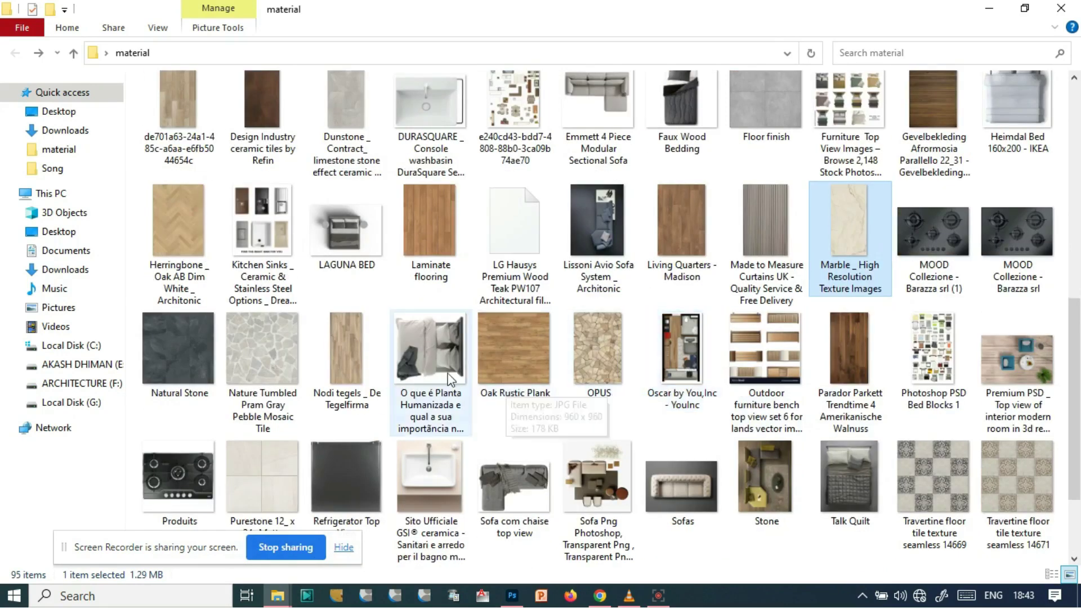
scroll(353, 364, "up", 10)
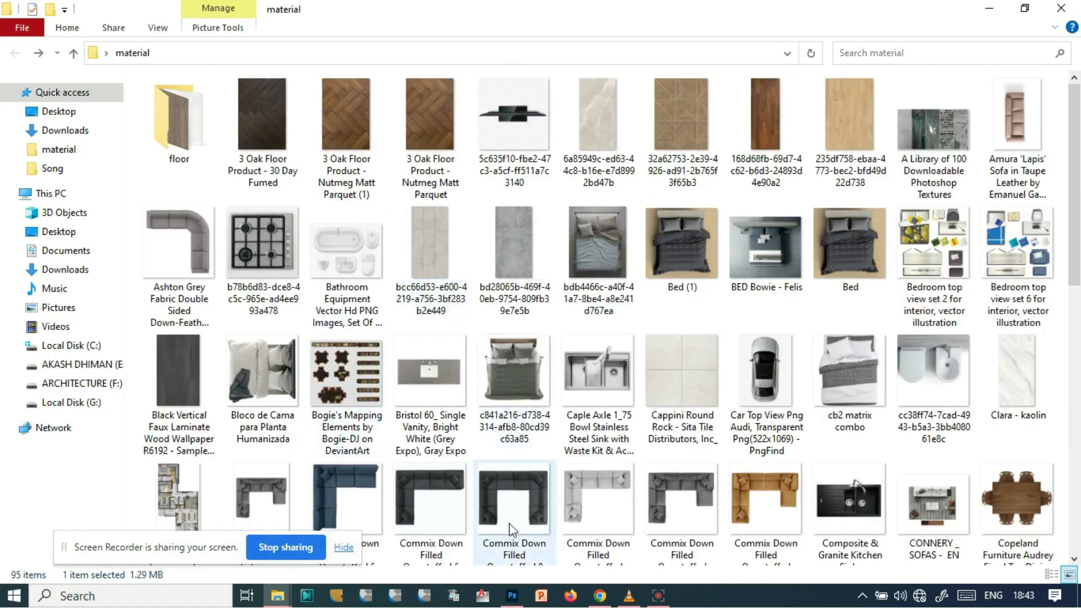
scroll(667, 403, "down", 12)
scroll(745, 456, "up", 3)
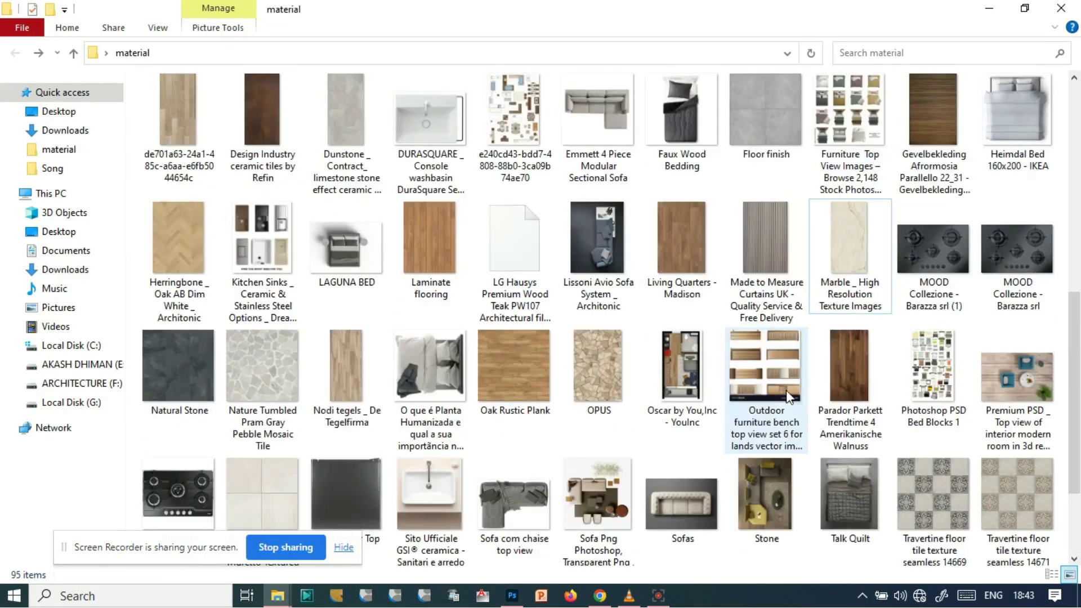
double_click(928, 248)
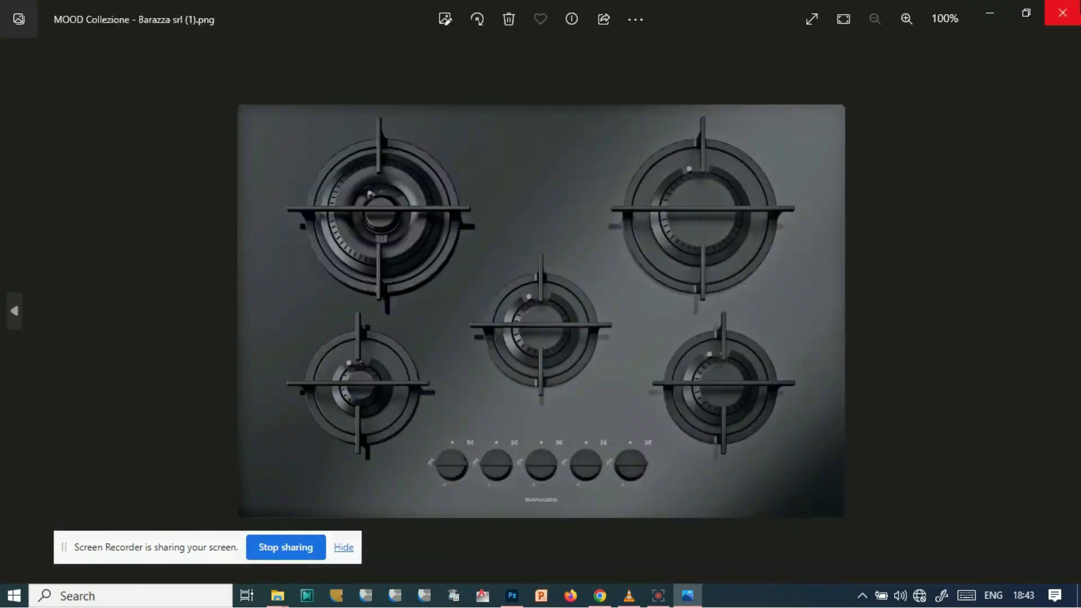
left_click(1058, 11)
- Try to place the MOOD Collezione hob image in the central hall, scaled to about 348 x 245 px, and undo the placement
left_click_drag(935, 273, 298, 192)
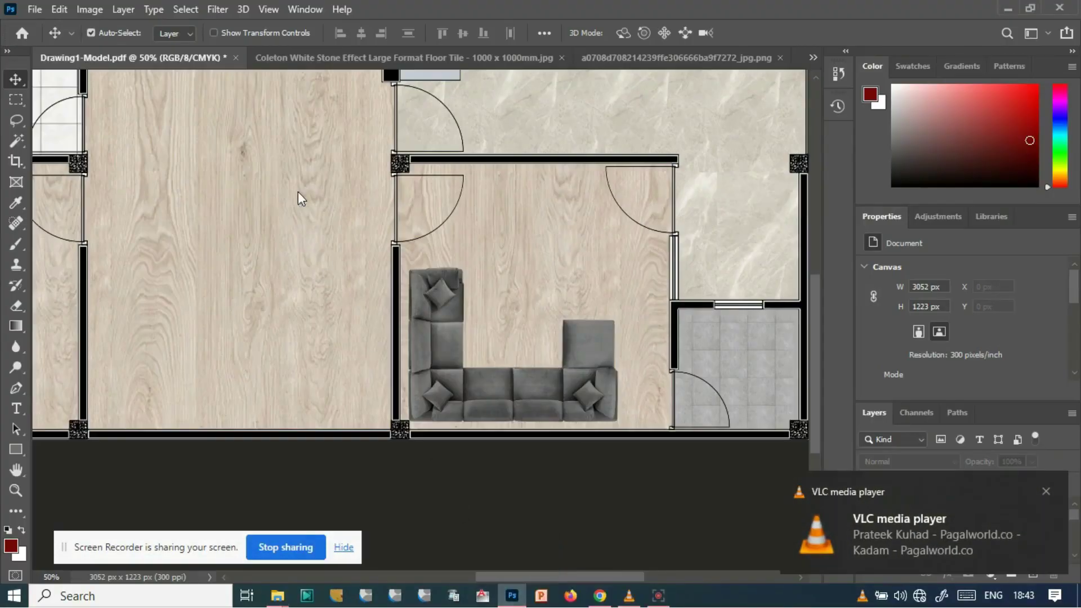
scroll(298, 192, "up", 3)
mouse_move(122, 181)
left_mouse_down()
mouse_move(407, 422)
mouse_move(117, 170)
left_mouse_up()
left_click_drag(66, 134, 137, 182)
left_click_drag(129, 181, 446, 432)
key("ctrl+z")
left_click_drag(133, 185, 603, 499)
left_click_drag(631, 518, 183, 195)
key("Return")
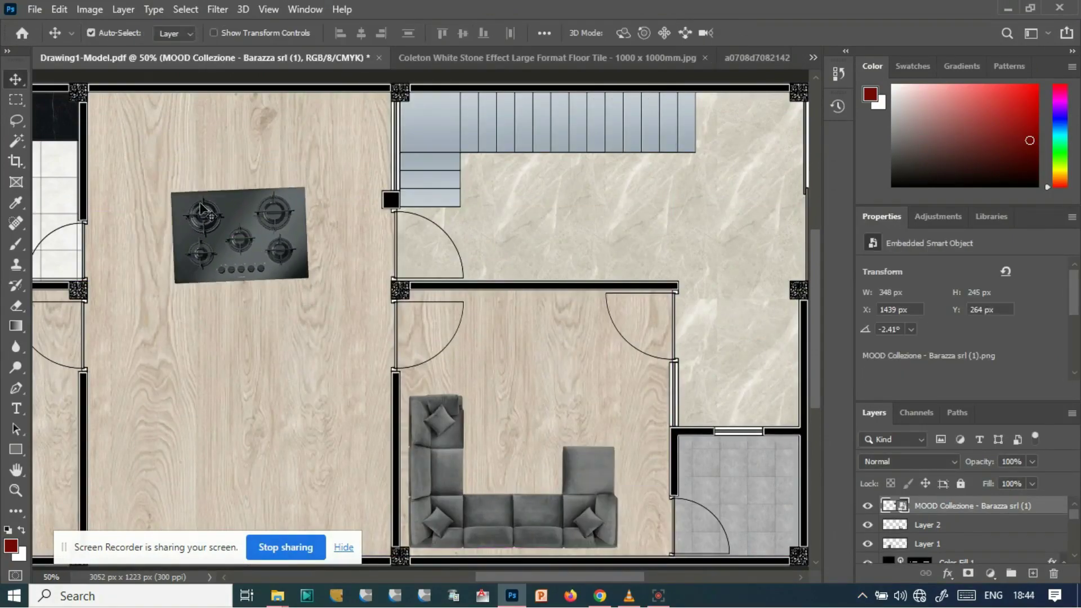
key("ctrl+z")
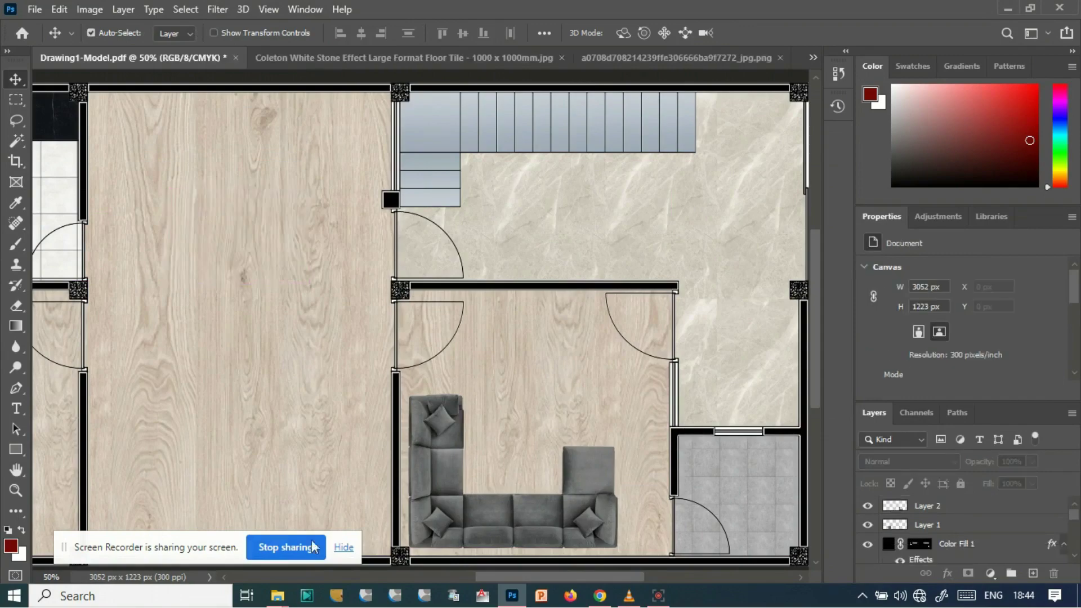
- Open the MOOD Collezione - Barazza srl (1) hob image from the material folder as a separate document
left_click(279, 599)
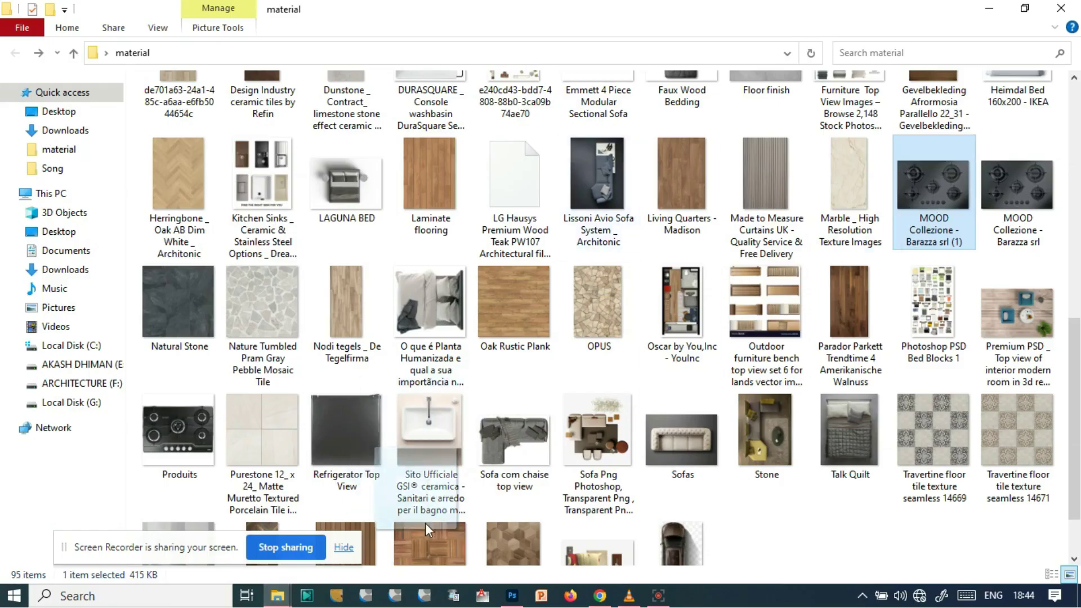
right_click(517, 597)
left_click_drag(976, 167, 745, 37)
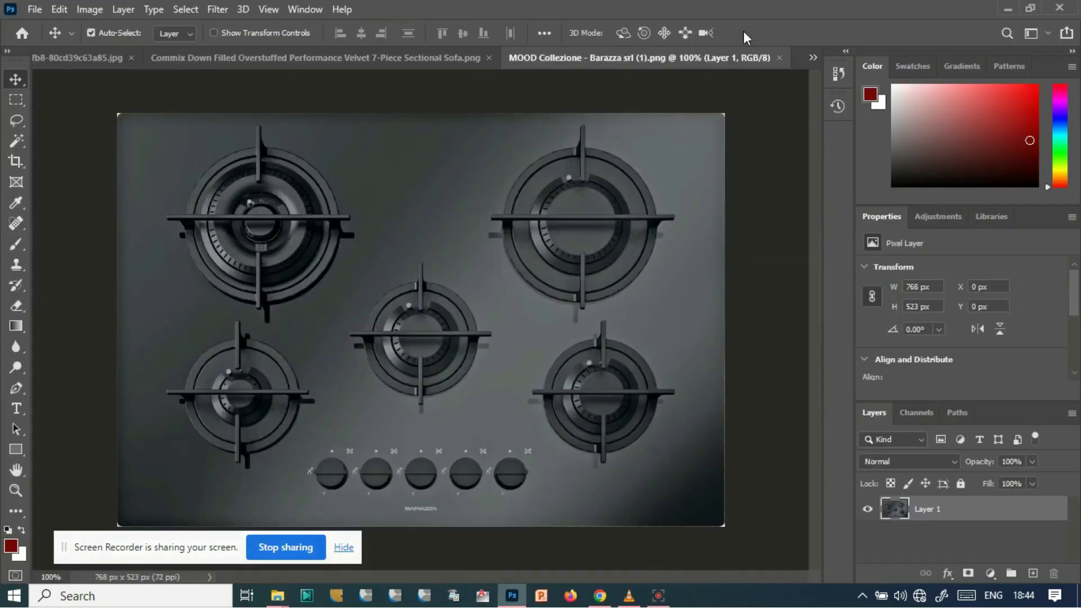
- Select the entire hob image with the Rectangular Marquee tool, clearing the misplaced selection attempts
left_click(98, 107)
left_click(16, 100)
left_click_drag(164, 166, 692, 512)
left_click_drag(110, 99, 233, 212)
left_click_drag(197, 175, 731, 510)
key("ctrl+d")
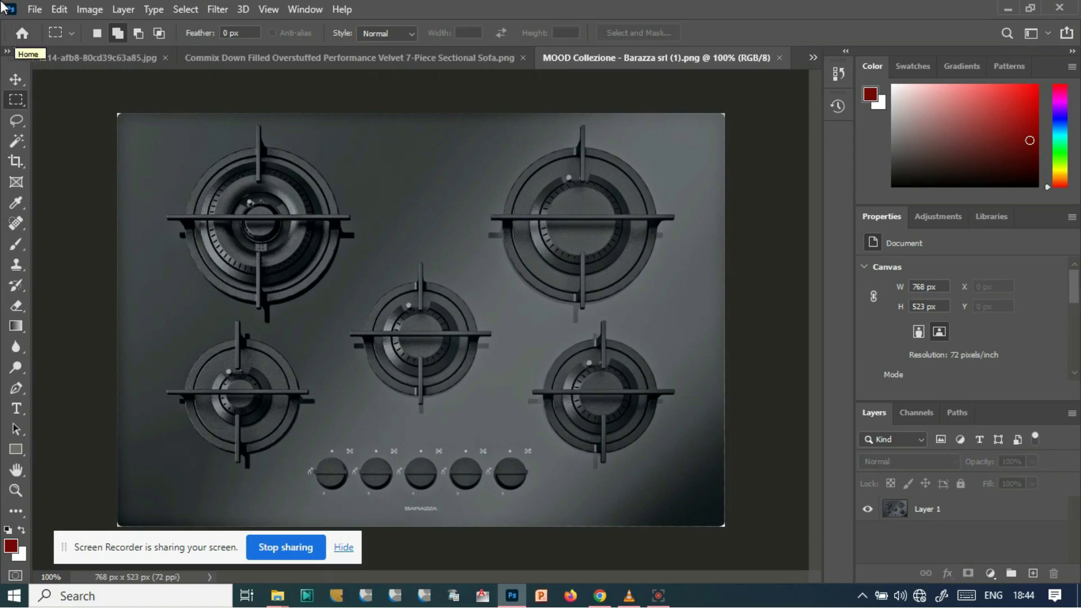
left_click_drag(165, 174, 330, 297)
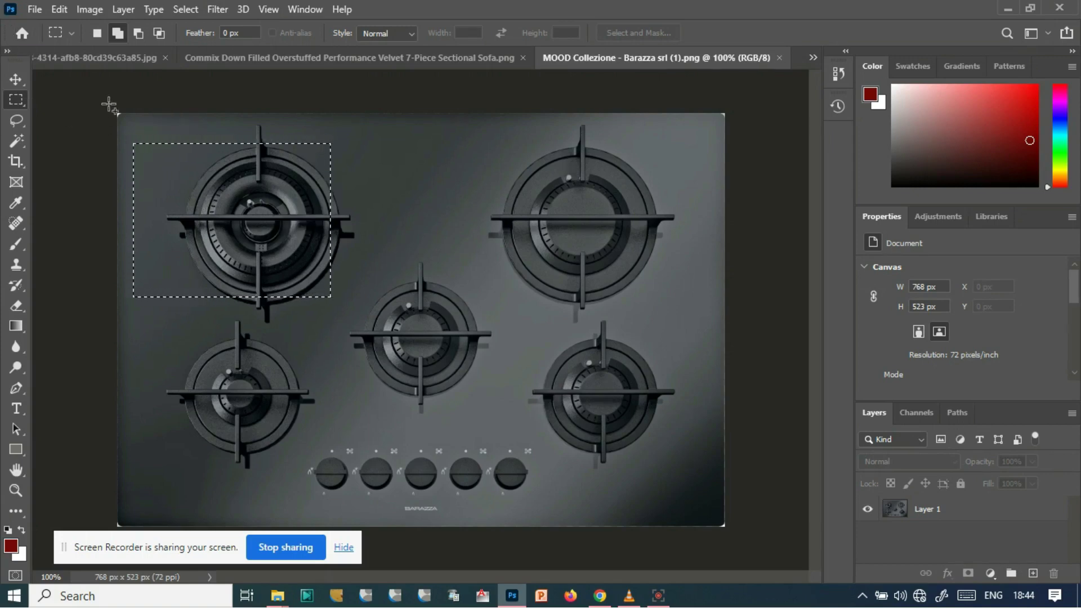
left_click_drag(107, 111, 729, 528)
- Try to paste the clipboard image into the Drawing1-Model plan near the kitchen, and undo the paste
left_click(813, 58)
left_click(776, 66)
key("v")
left_click_drag(532, 576, 432, 579)
scroll(425, 386, "up", 3)
key("ctrl+v")
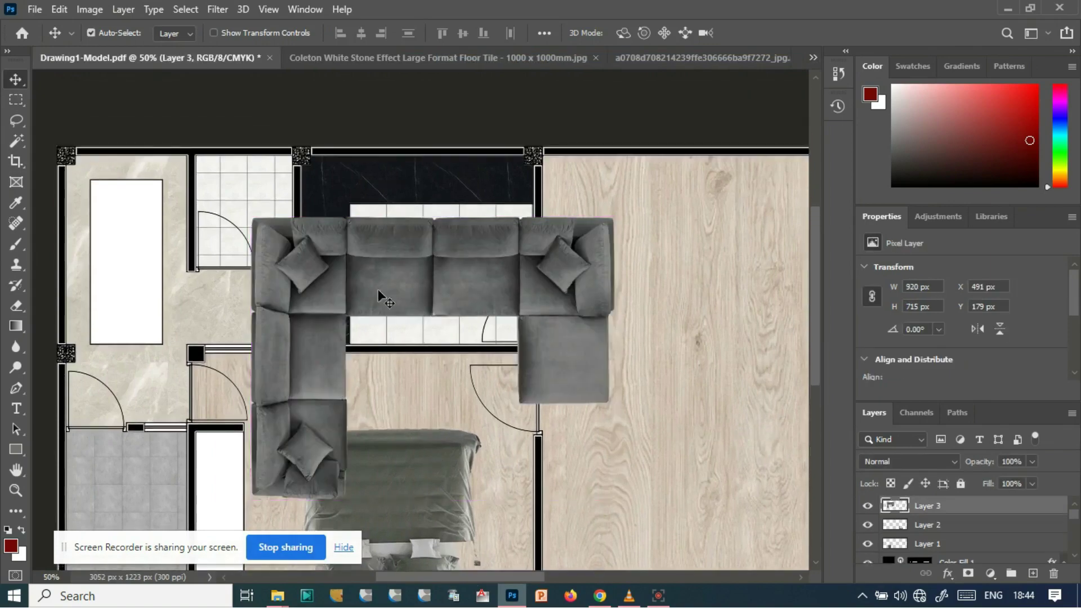
key("ctrl+z")
- Return to the hob document for its selected image, try pasting it into the Drawing1-Model plan, and undo the paste
left_click(815, 56)
left_click(818, 55)
left_click(813, 56)
left_click(580, 204)
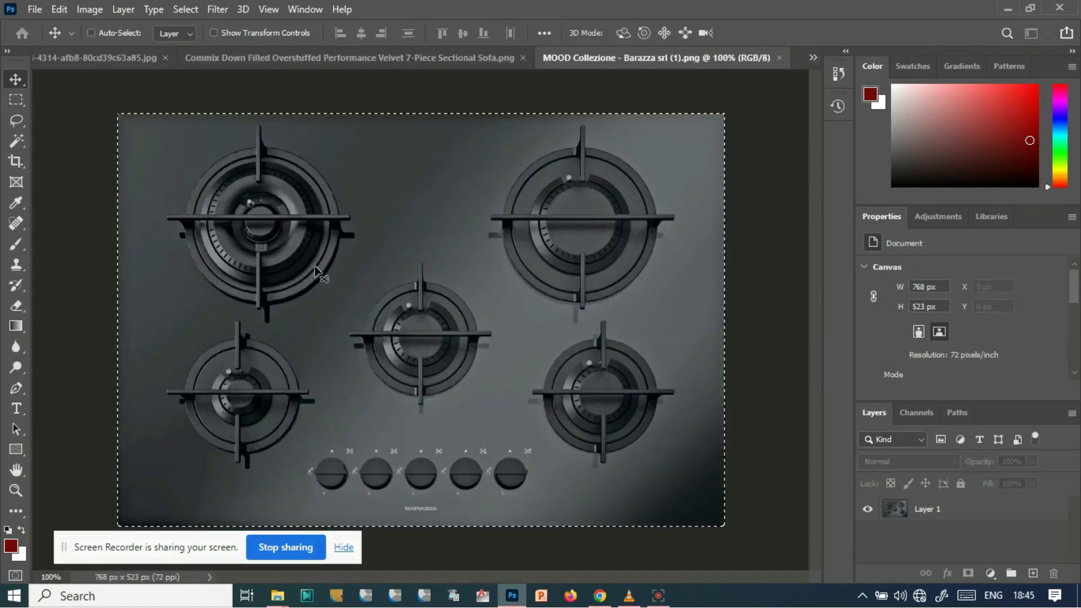
left_click(813, 56)
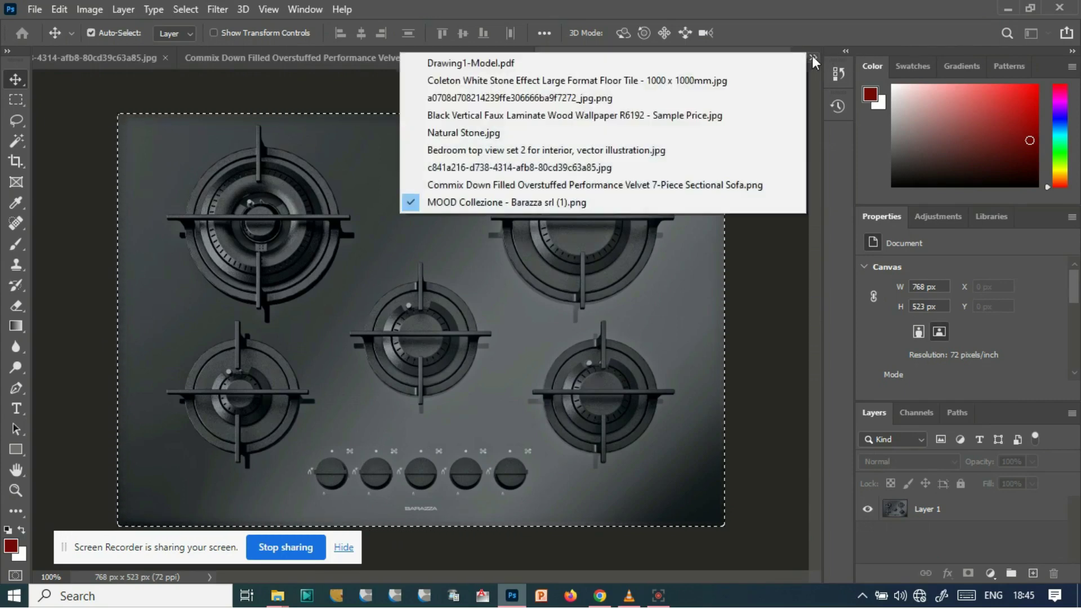
left_click(467, 63)
scroll(611, 401, "down", 1)
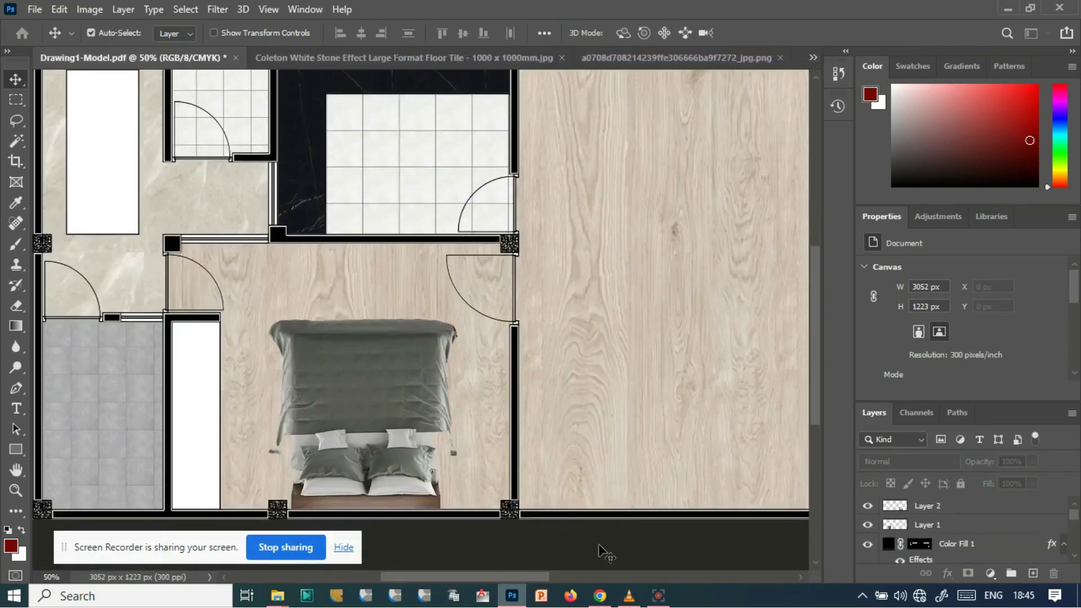
key("ctrl+v")
key("ctrl+z")
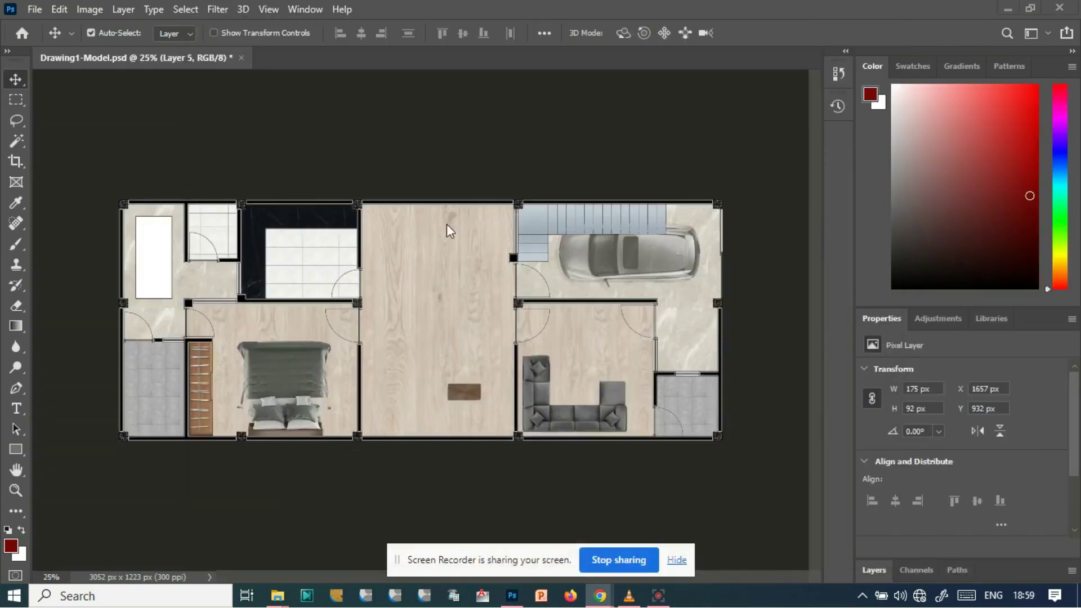
- Move the wooden table from the central hall into the sofa's U, at X 2215 px, Y 937 px
key("ctrl+plus")
key("ctrl+plus")
scroll(478, 339, "down", 4)
left_click_drag(469, 560, 122, 540)
left_click_drag(582, 575, 643, 574)
left_click_drag(213, 277, 435, 269)
key("Right")
key("Right")
key("Right")
key("Right")
key("Right")
key("Right")
key("Right")
key("Right")
key("Right")
key("Right")
key("Right")
key("Right")
key("Right")
key("Right")
key("Right")
key("Right")
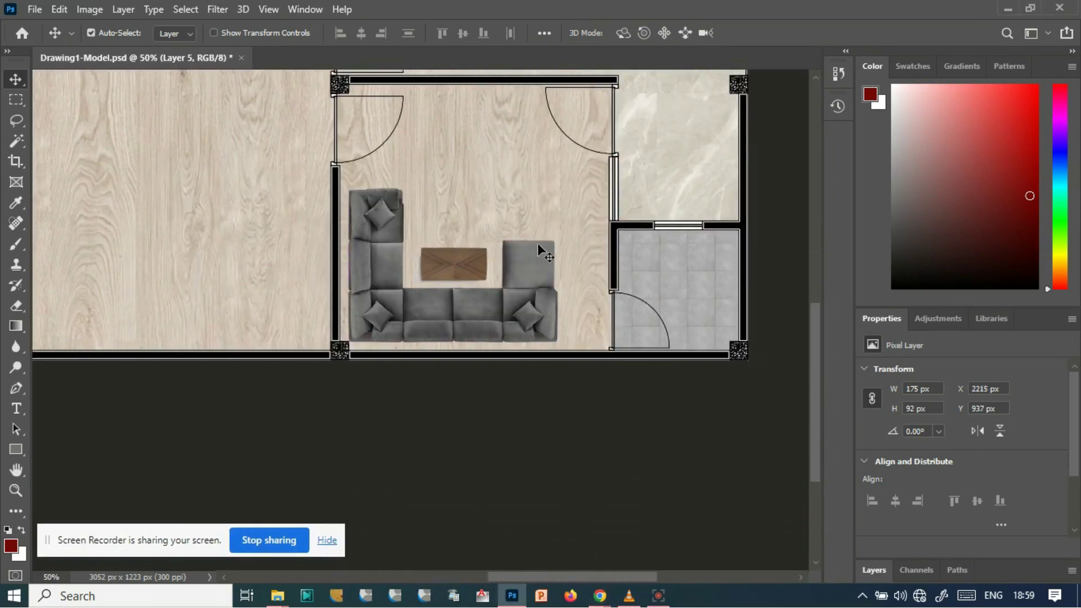
- Shift the wooden table slightly away from the sofa's back section, to X 2213 px, Y 922 px
left_click_drag(457, 262, 462, 243)
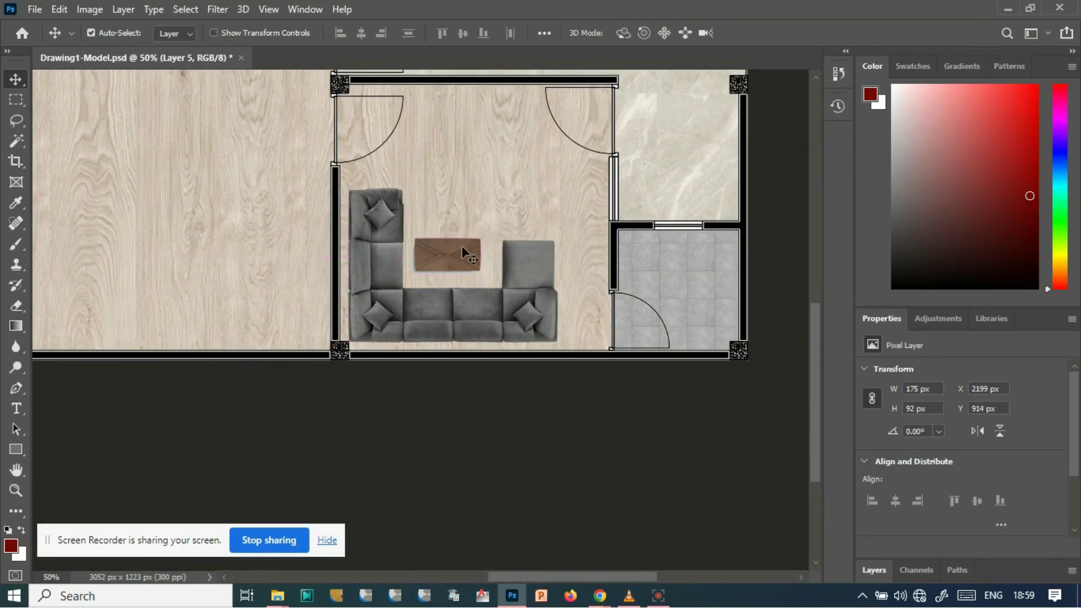
key("Right")
key("Right")
key("Right")
key("Right")
key("Down")
key("Down")
key("Down")
key("Down")
key("Down")
key("Down")
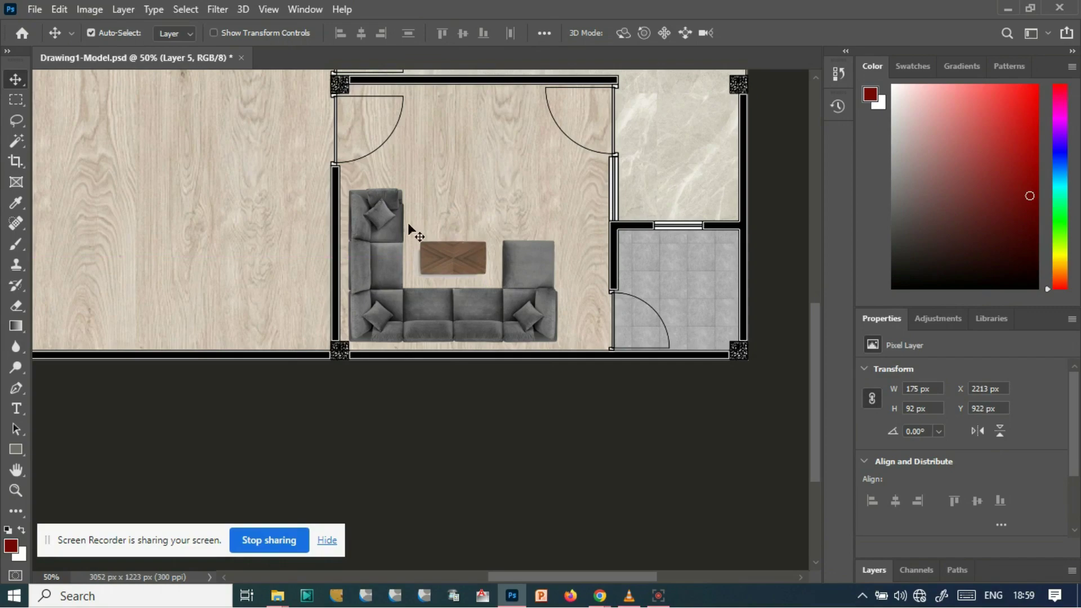
- Look through the material folder for living room furniture, and preview the bedroom set image with the wooden TV unit
scroll(272, 314, "up", 3)
mouse_move(277, 596)
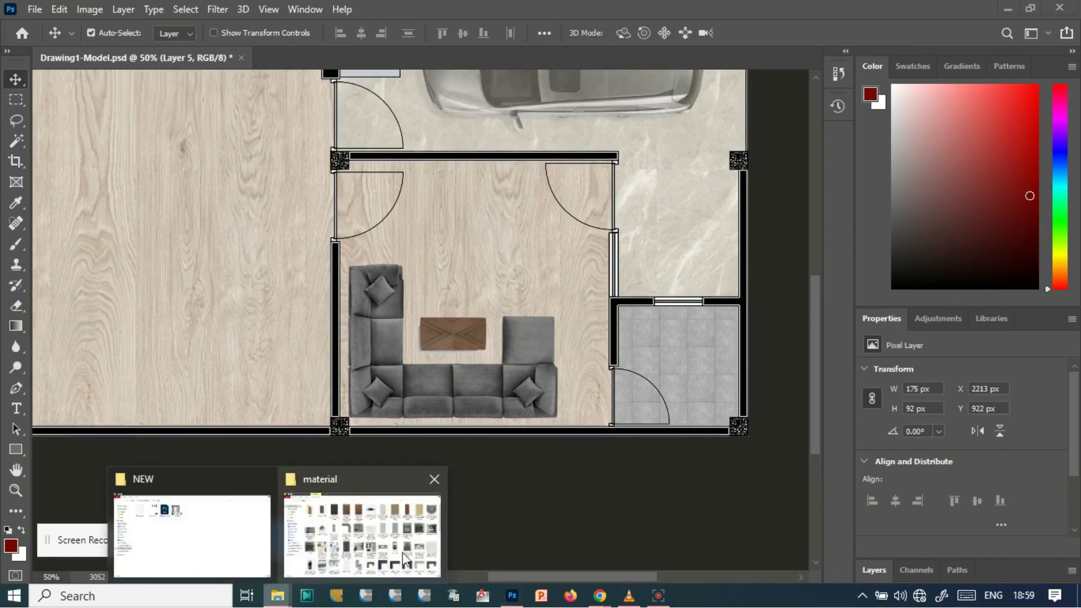
left_click(366, 524)
double_click(846, 107)
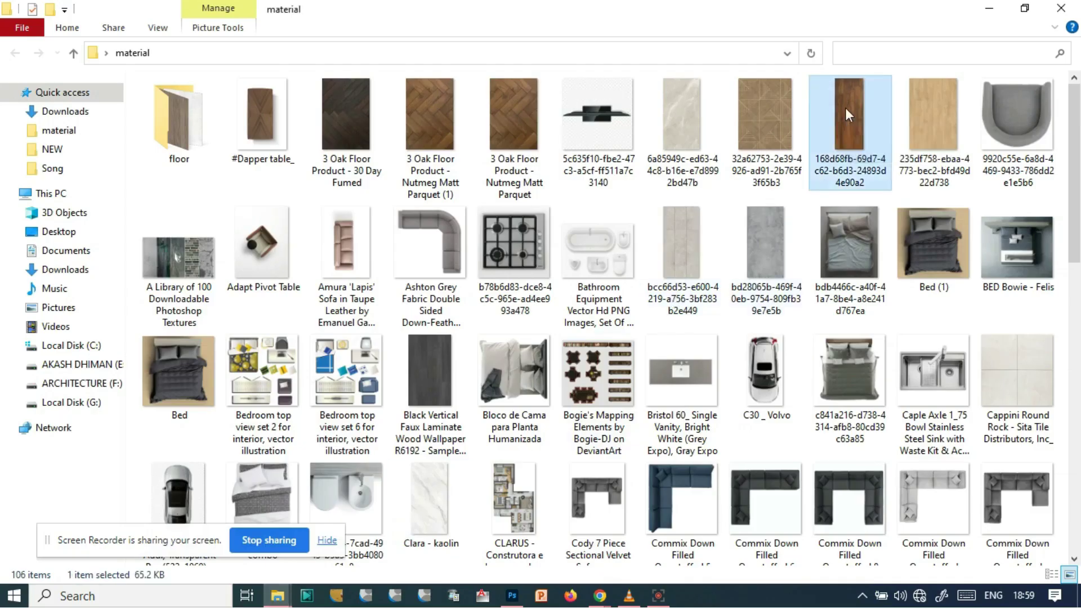
key("alt+F4")
scroll(714, 307, "down", 8)
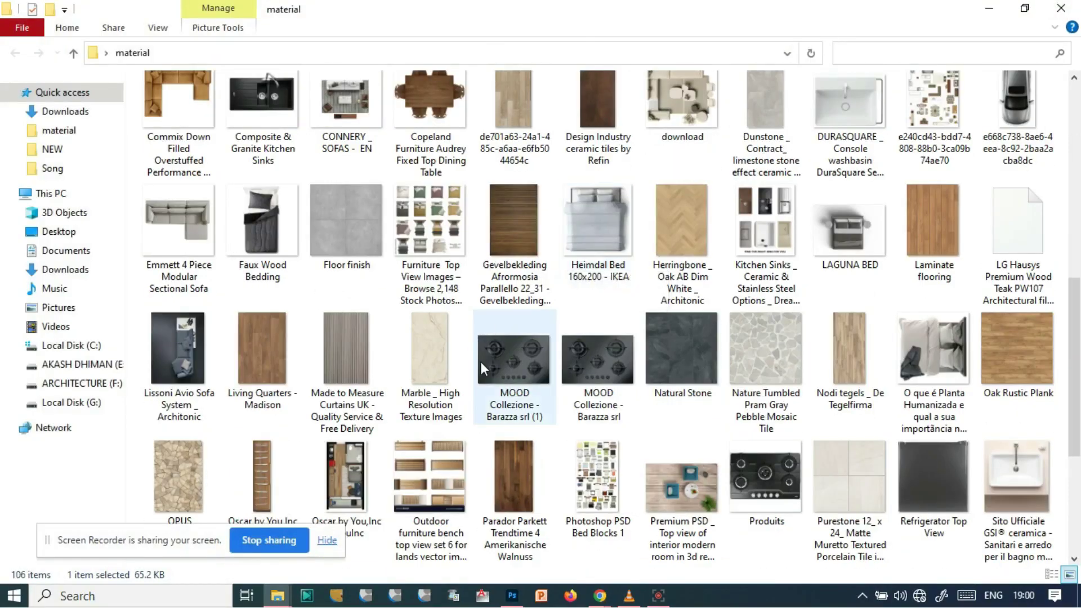
scroll(480, 360, "down", 4)
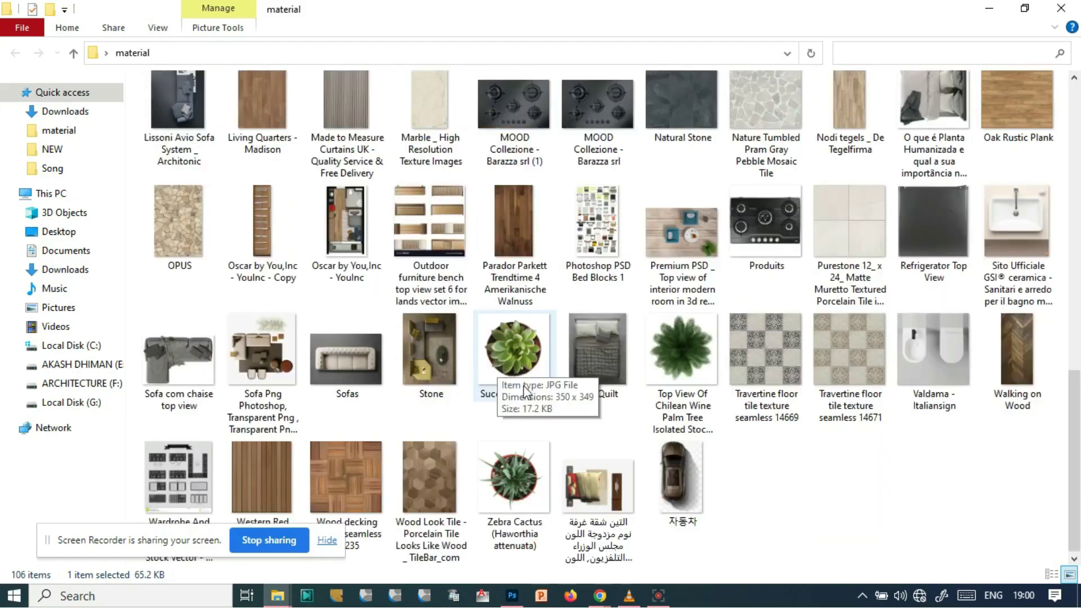
double_click(609, 478)
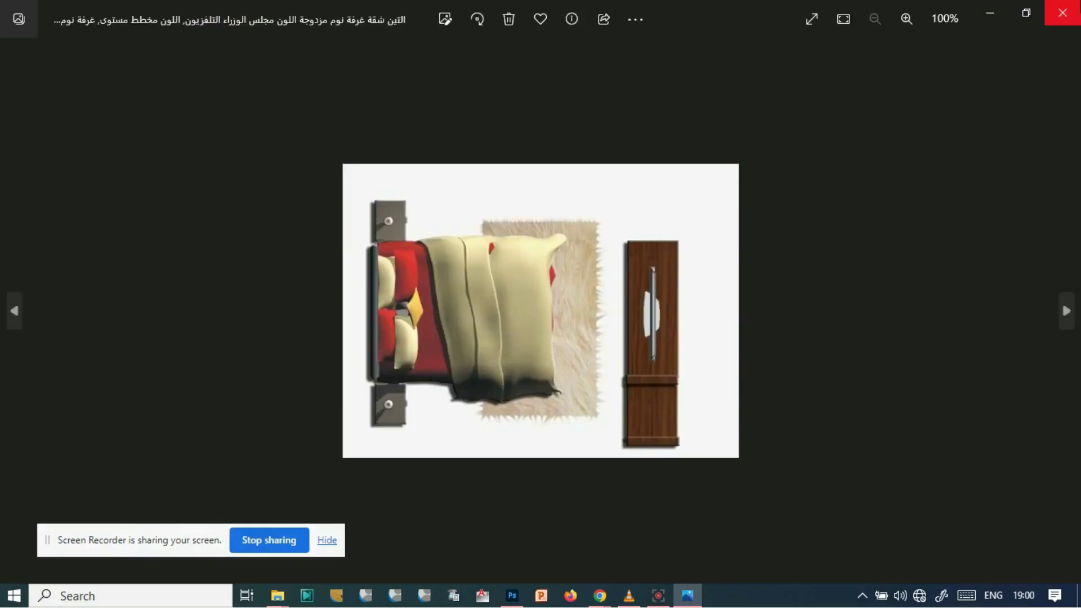
left_click(1050, 19)
- Open the bedroom set image as a separate document and crop it to the wooden TV unit, about 65 x 263 px
left_click_drag(599, 490, 552, 44)
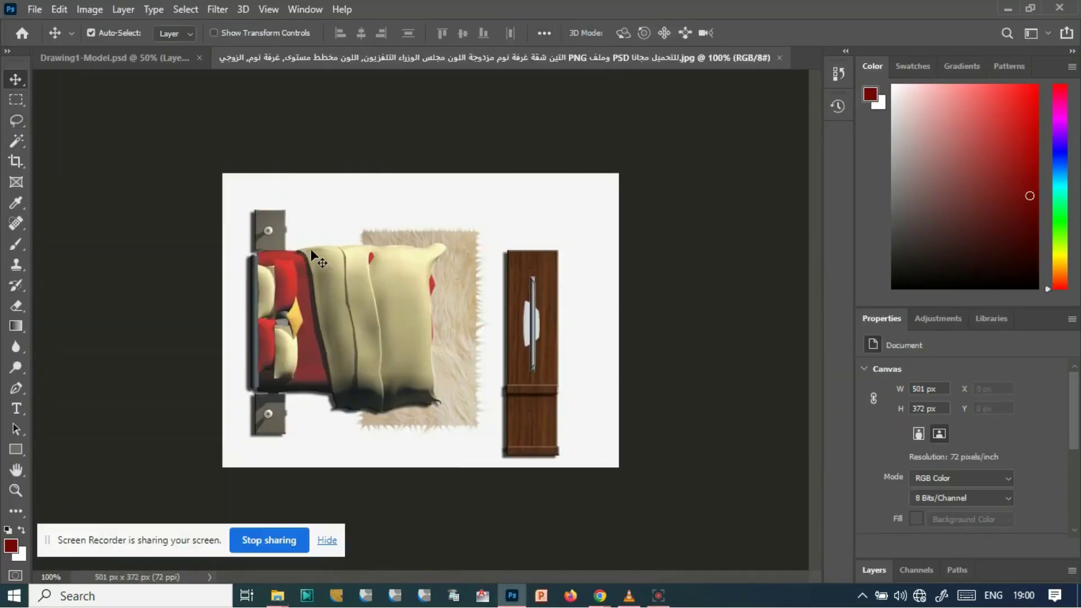
key("ctrl+minus")
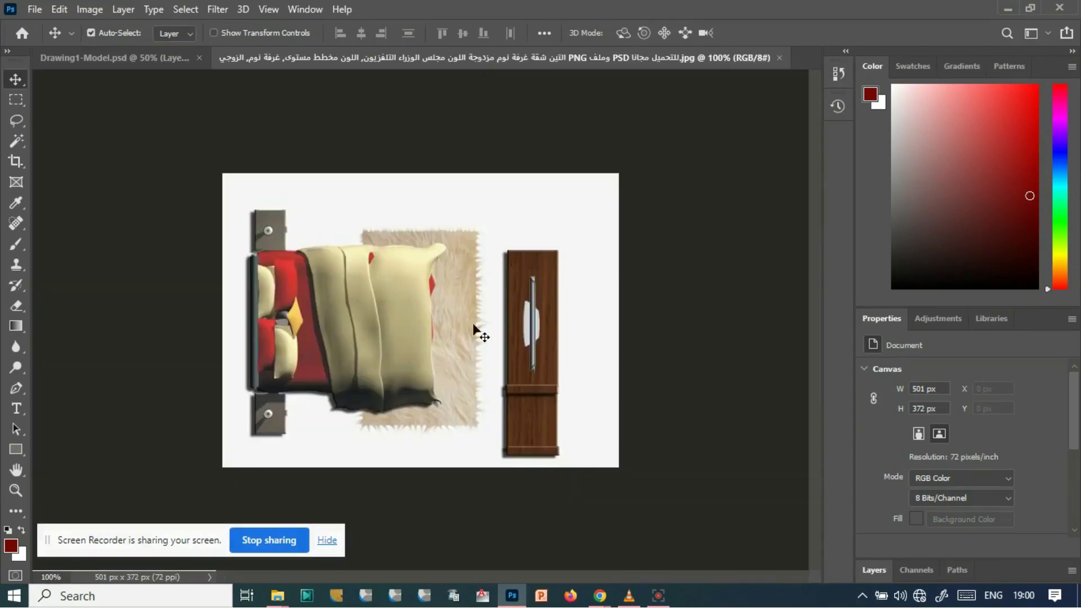
key("m")
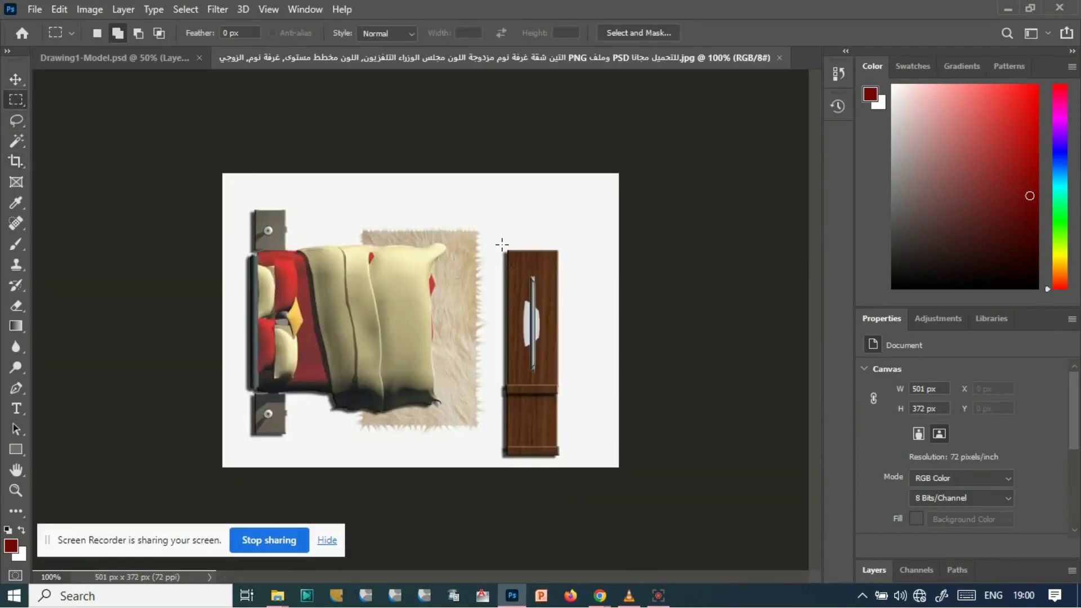
left_click_drag(536, 365, 559, 458)
left_click(90, 9)
left_click(95, 173)
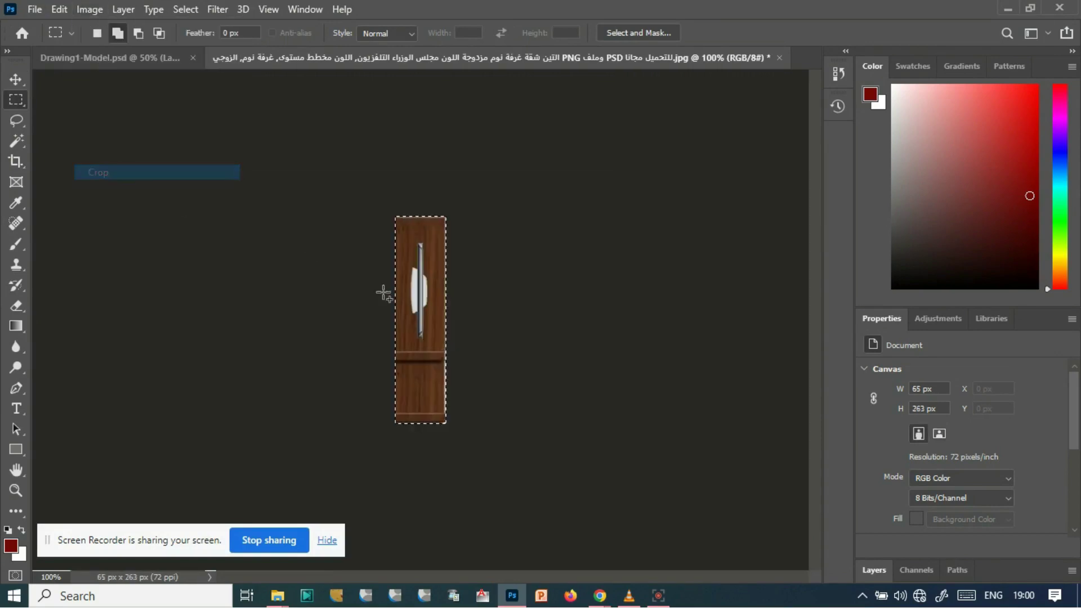
- Paste the TV unit into the Drawing1-Model plan and move it into the open floor above the table in the sofa room
left_click(169, 57)
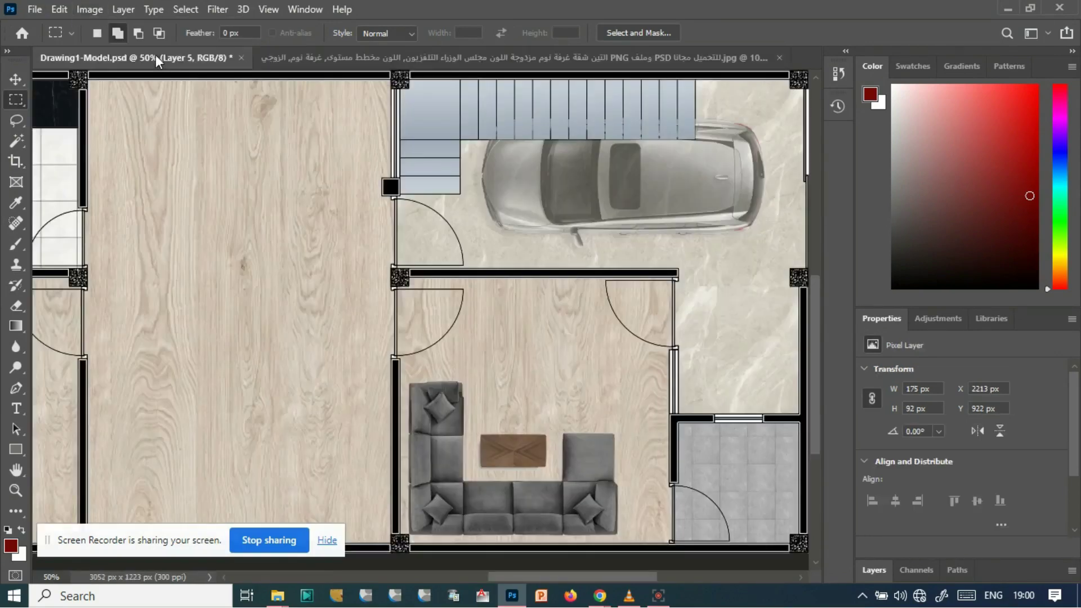
key("v")
scroll(466, 404, "down", 2)
key("ctrl+v")
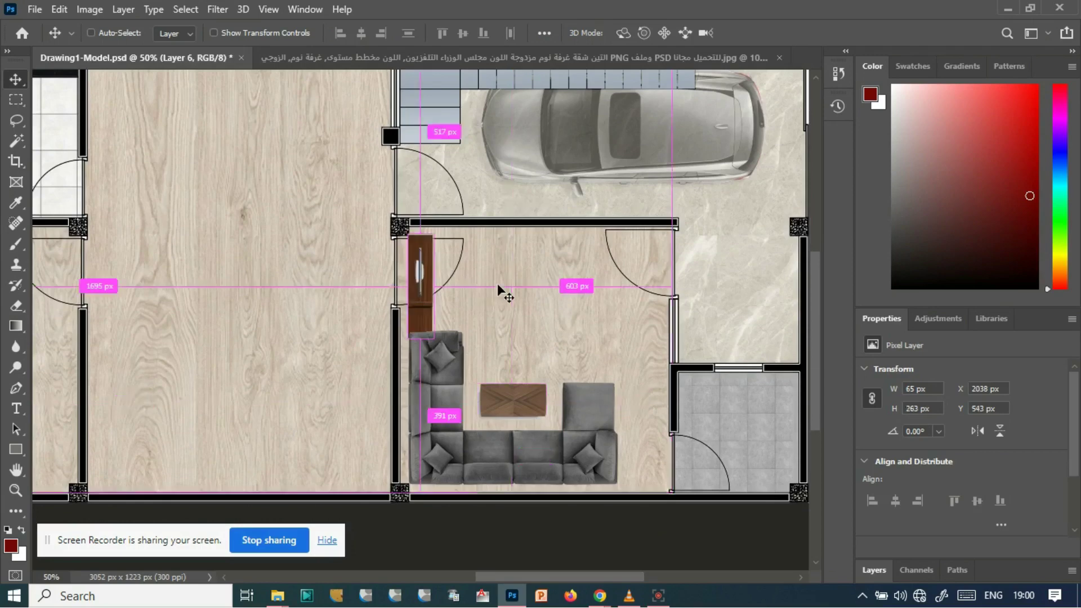
left_click_drag(425, 287, 519, 297)
- Rotate the TV unit to -90° and place it against the sofa room's upper wall between the two doors
key("ctrl+t")
left_click_drag(540, 221, 334, 231)
left_click_drag(513, 284, 509, 241)
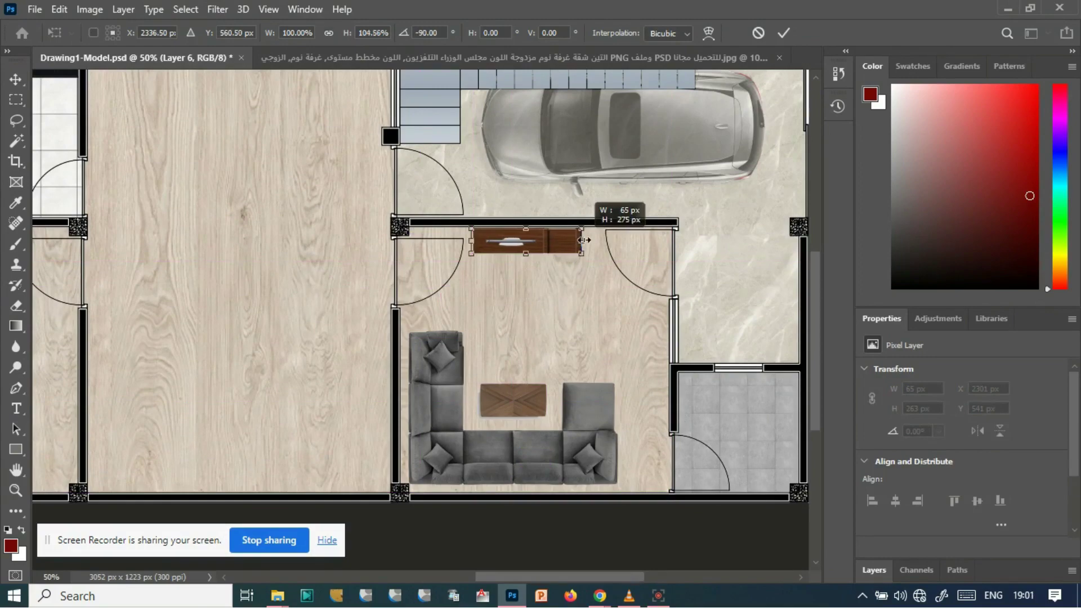
left_click(14, 77)
- Preview the Copeland Furniture Audrey Fixed Top Dining Table image from the material folder and open it as a separate document
scroll(227, 348, "up", 2)
scroll(227, 347, "down", 3)
left_click_drag(512, 577, 434, 578)
scroll(538, 352, "up", 5)
left_click(277, 595)
left_click(364, 521)
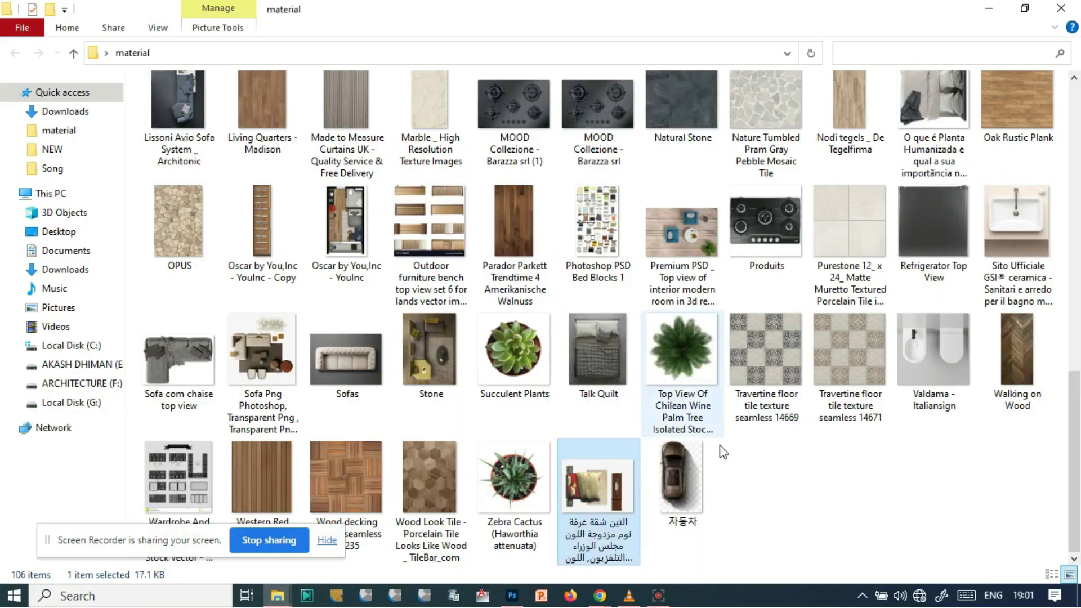
scroll(740, 492, "up", 10)
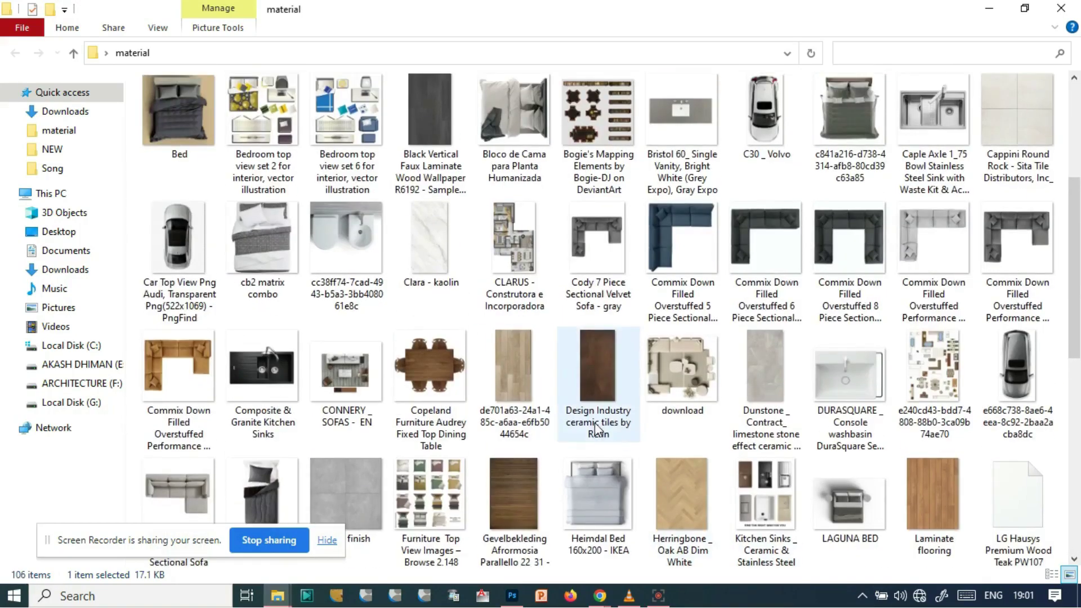
double_click(432, 371)
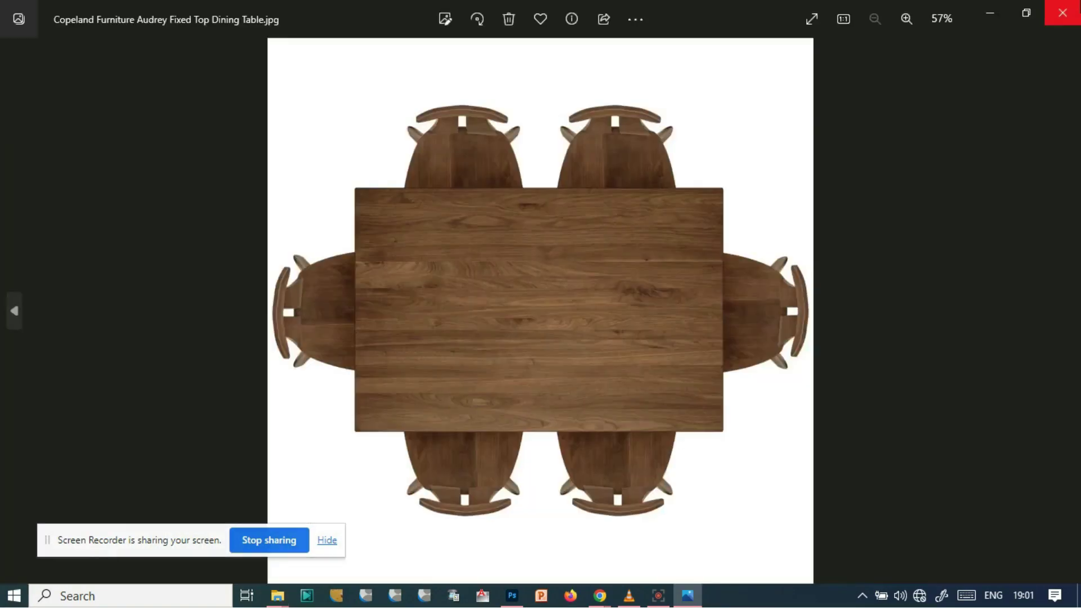
left_click(1061, 8)
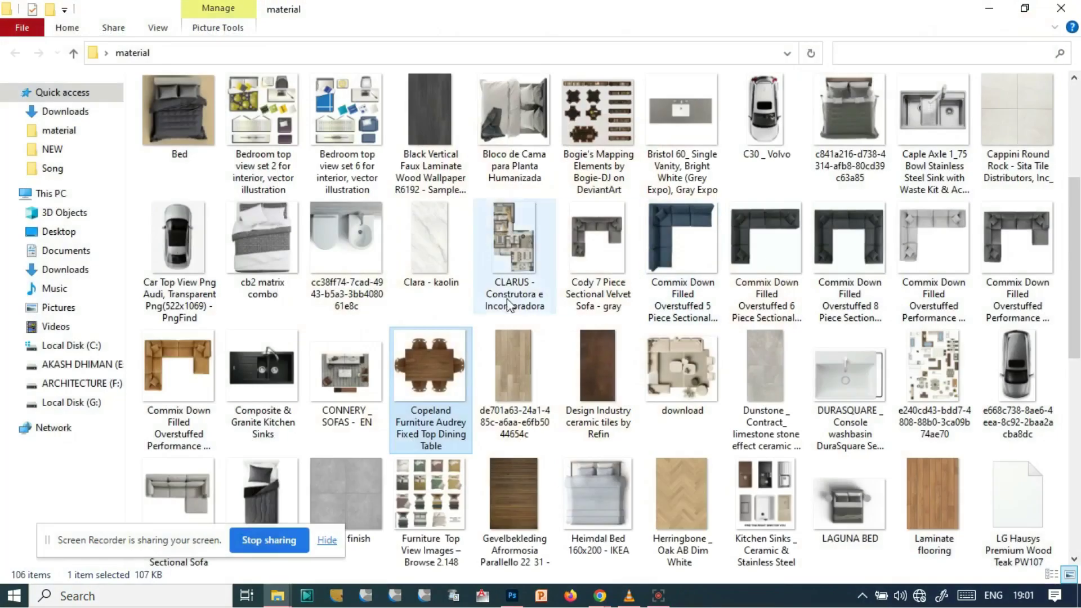
left_click_drag(417, 349, 769, 34)
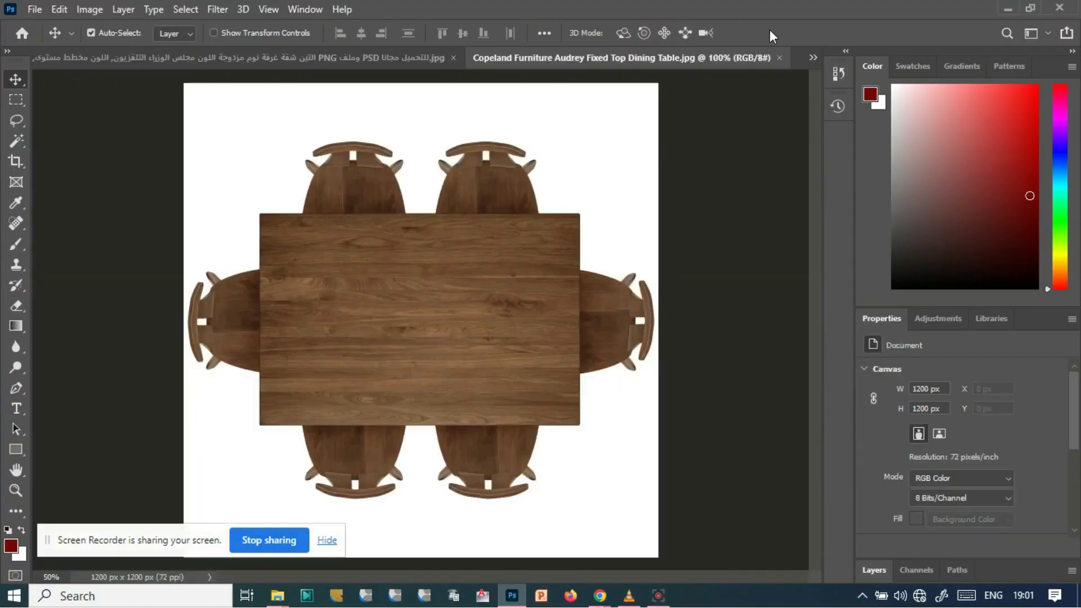
- Isolate the dining table with its chairs by selecting the white background with the Magic Wand and inverting the selection
left_click(17, 141)
left_click(216, 141)
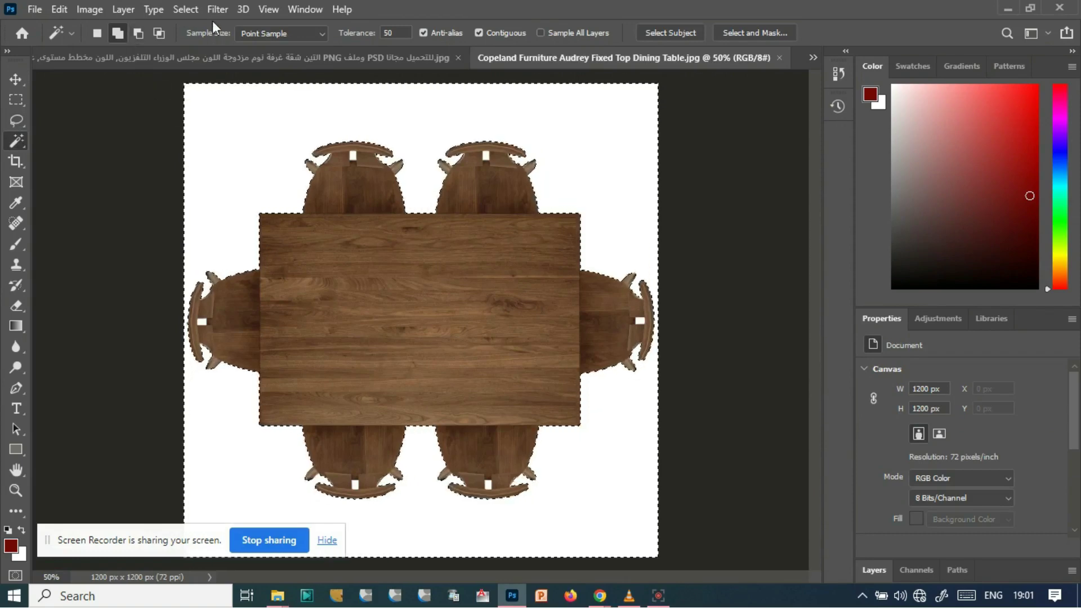
left_click(178, 9)
left_click(116, 109)
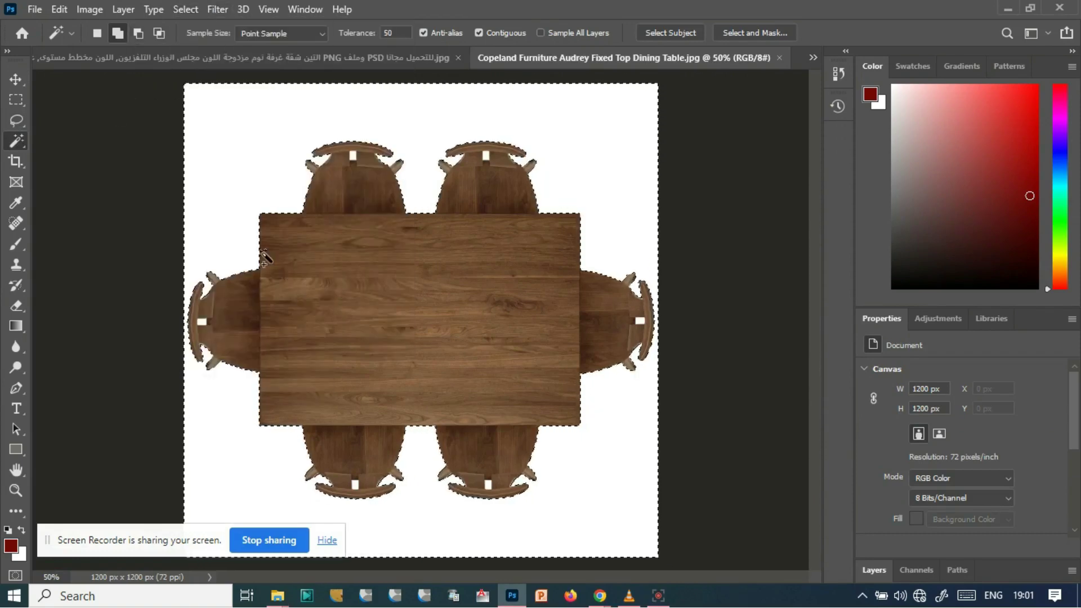
left_click(185, 9)
left_click(193, 69)
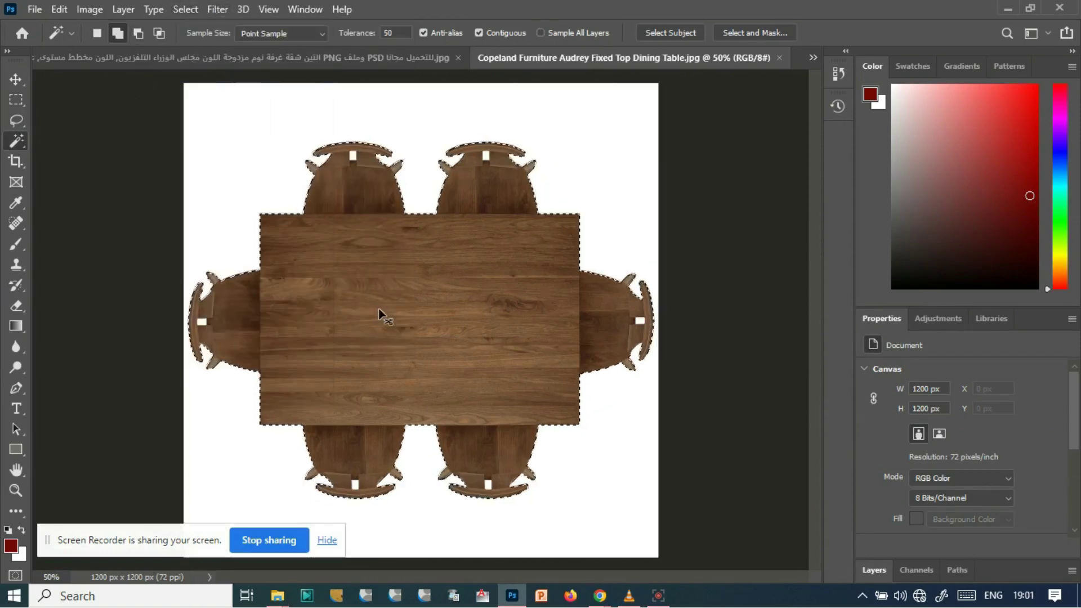
- Paste the dining set into the Drawing1-Model plan, scale it to 36.92%, and place it near the upper wall of the central hall
left_click(813, 57)
left_click(792, 56)
left_click_drag(792, 56, 462, 261)
key("ctrl+t")
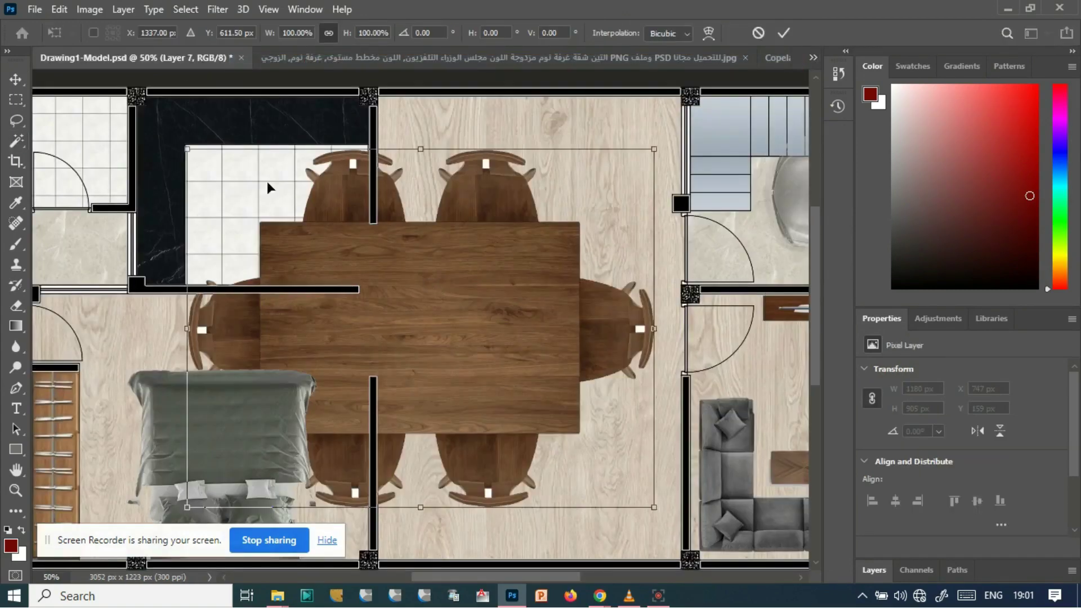
left_click_drag(192, 155, 496, 386)
left_click_drag(578, 447, 533, 180)
left_click_drag(445, 118, 437, 108)
key("Right")
key("Right")
key("Right")
key("Right")
key("Right")
key("Right")
key("Right")
key("Right")
key("Right")
key("Right")
key("Right")
key("Right")
key("Right")
key("Right")
key("Right")
key("Right")
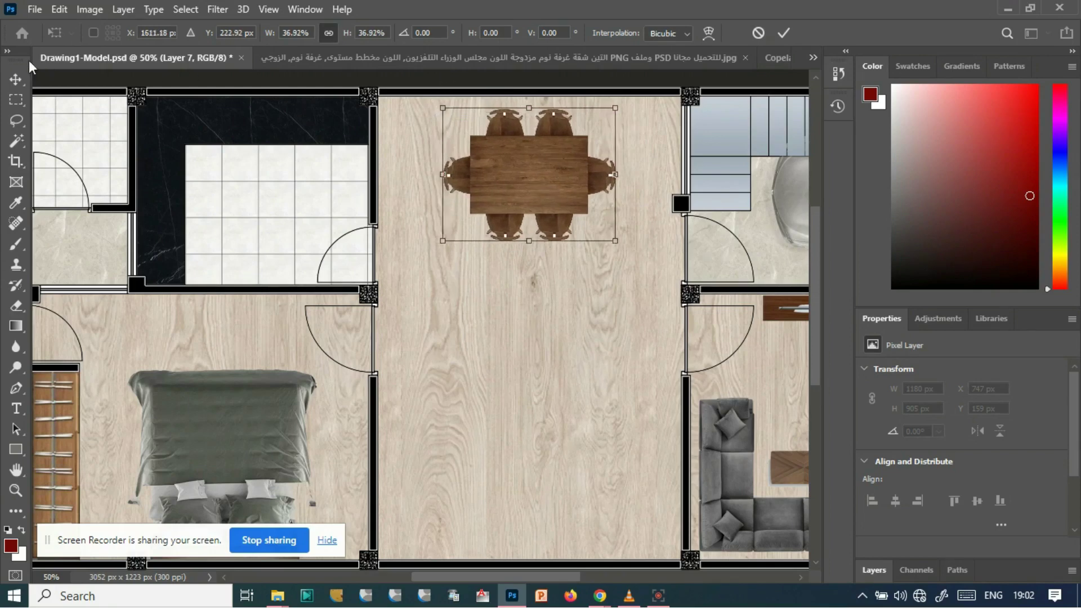
key("Return")
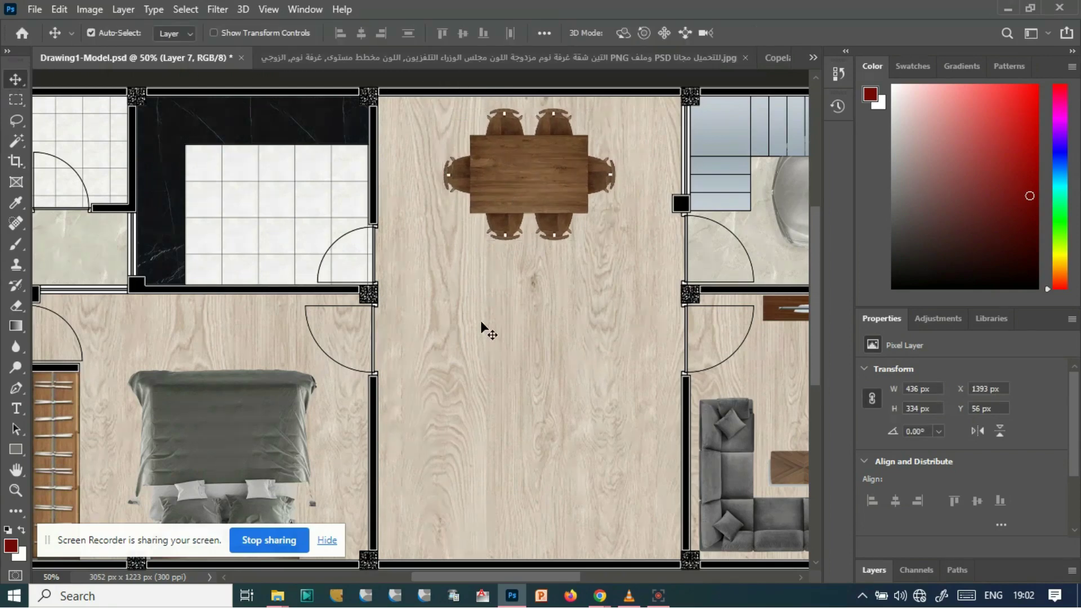
- Open the blue Commix Down Filled Overstuffed 5 Piece Sectional Sofa image from the material folder as a separate document
scroll(481, 320, "down", 1)
mouse_move(279, 600)
left_click(363, 529)
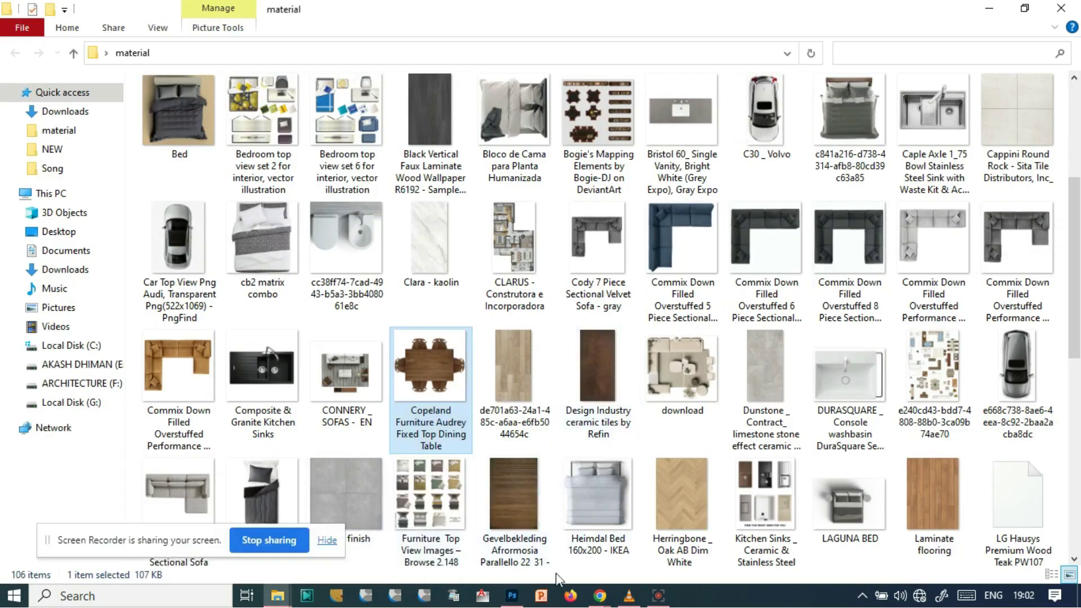
left_click(512, 597)
left_click(513, 598)
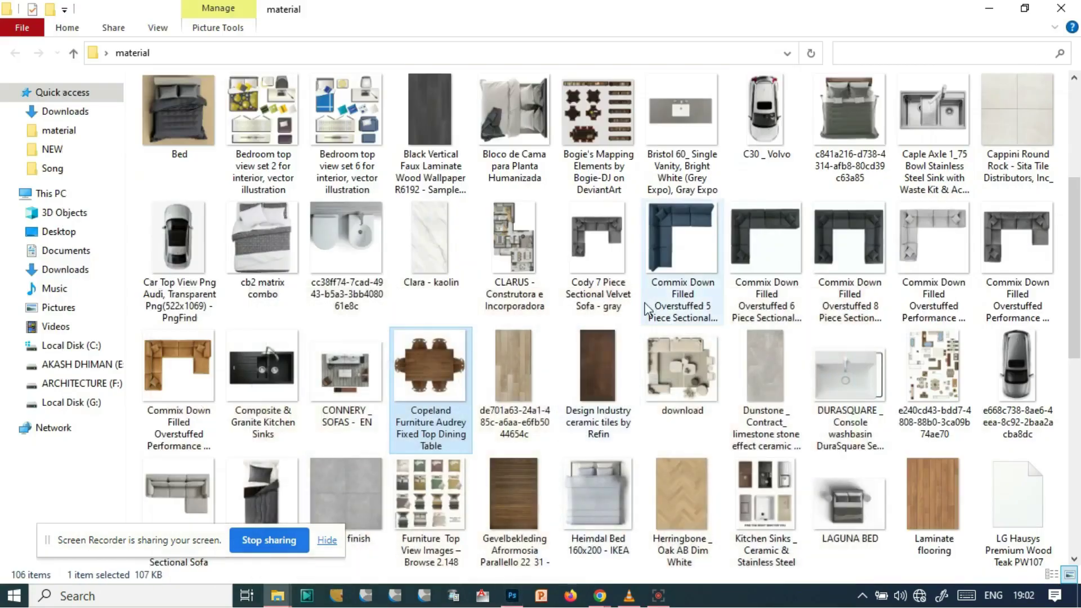
left_click_drag(696, 247, 753, 21)
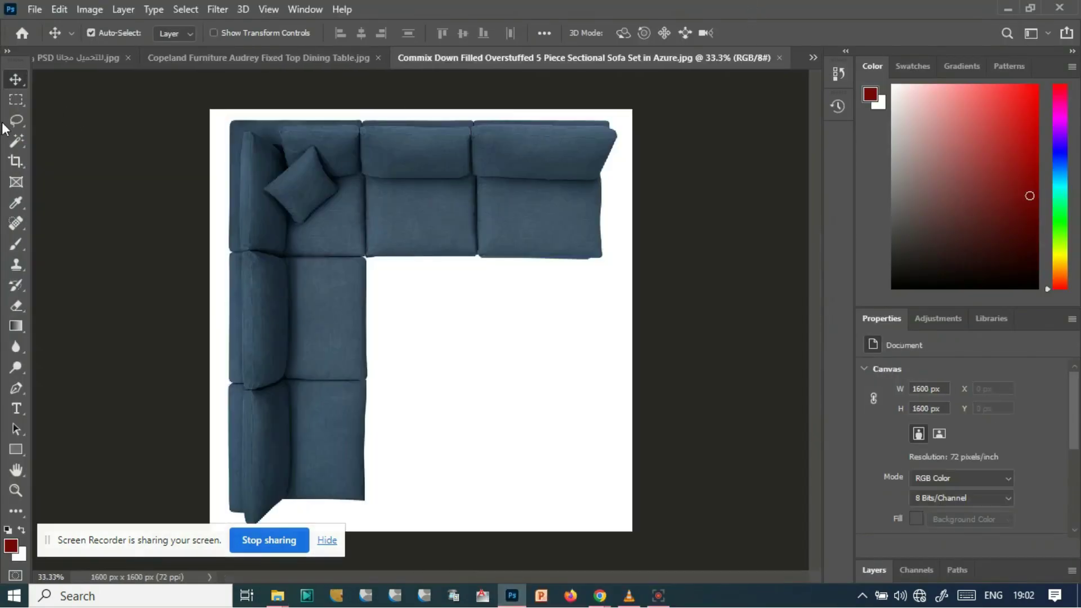
- Isolate the blue sectional sofa by selecting the white background with the Magic Wand and inverting the selection
left_click(15, 140)
left_click(185, 9)
left_click(194, 69)
- Paste the blue sofa into the Drawing1-Model plan, shrink it to about 581 x 557 px, and rotate its corner to the lower left
left_click(813, 58)
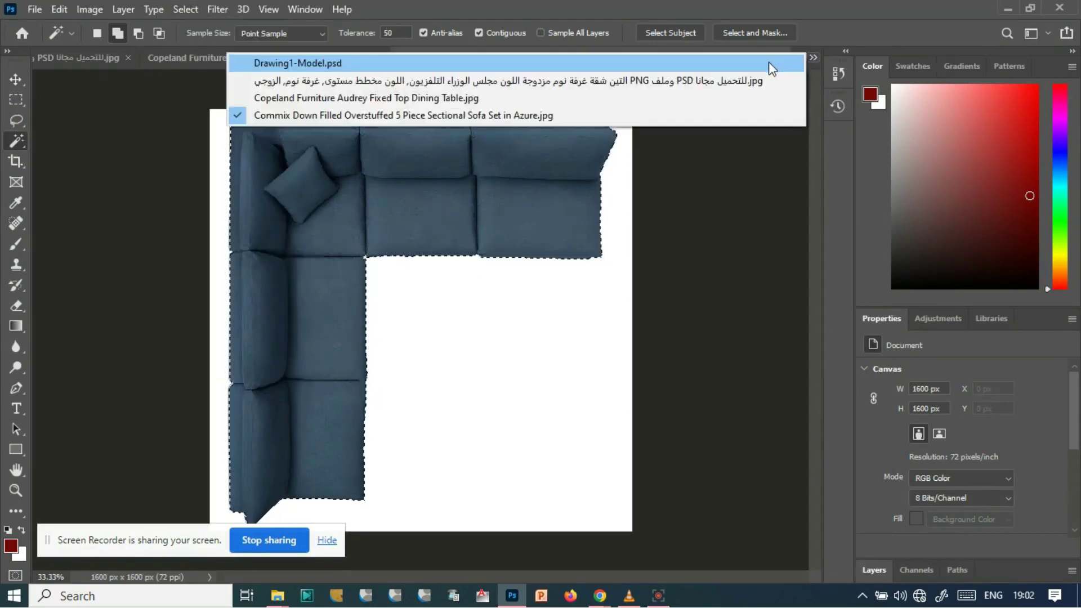
left_click(777, 65)
scroll(457, 295, "down", 1)
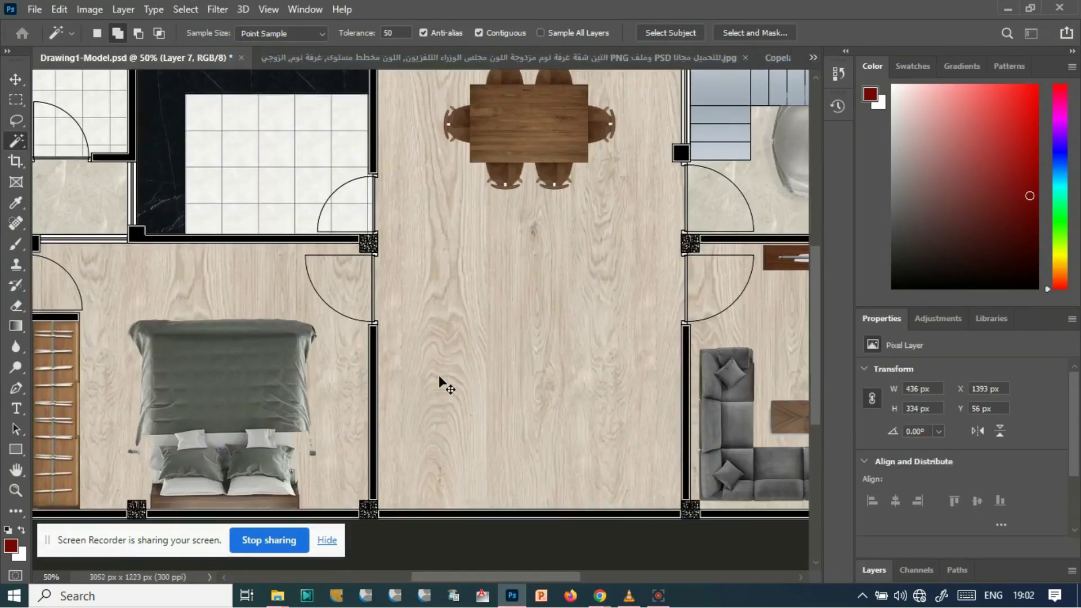
key("ctrl+v")
left_click(16, 79)
left_click_drag(343, 207, 526, 304)
key("ctrl+t")
left_click_drag(389, 173, 604, 398)
left_click_drag(439, 278, 563, 371)
left_click_drag(602, 448, 488, 330)
left_click_drag(653, 252, 425, 261)
- Scale the blue sofa to 78.35% and fit it into the lower-left corner of the central hall
key("ctrl+t")
left_click_drag(656, 269, 606, 317)
left_click_drag(475, 428, 432, 437)
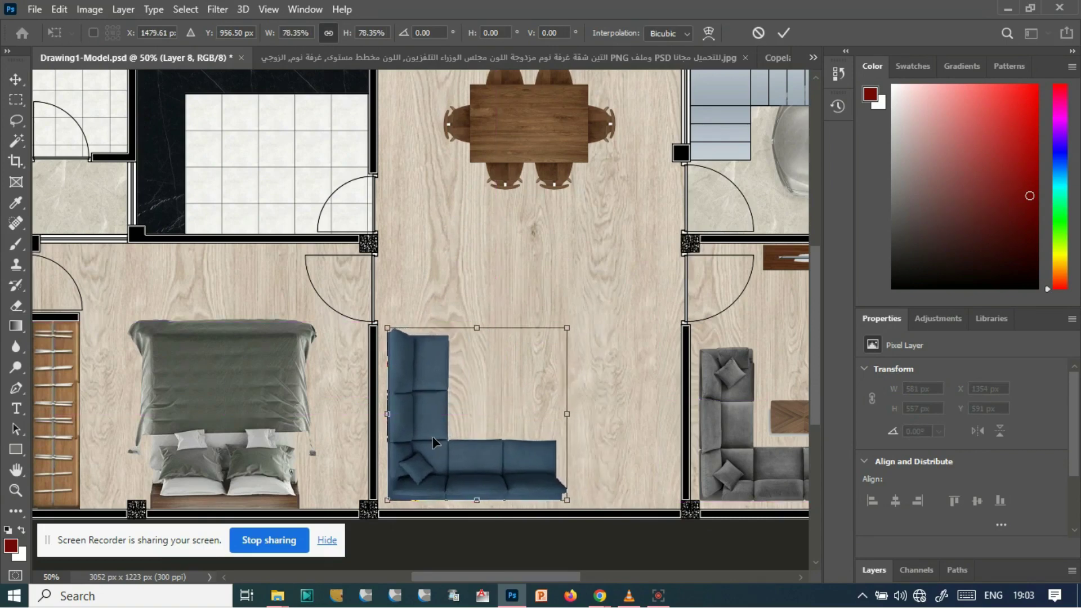
left_click(18, 83)
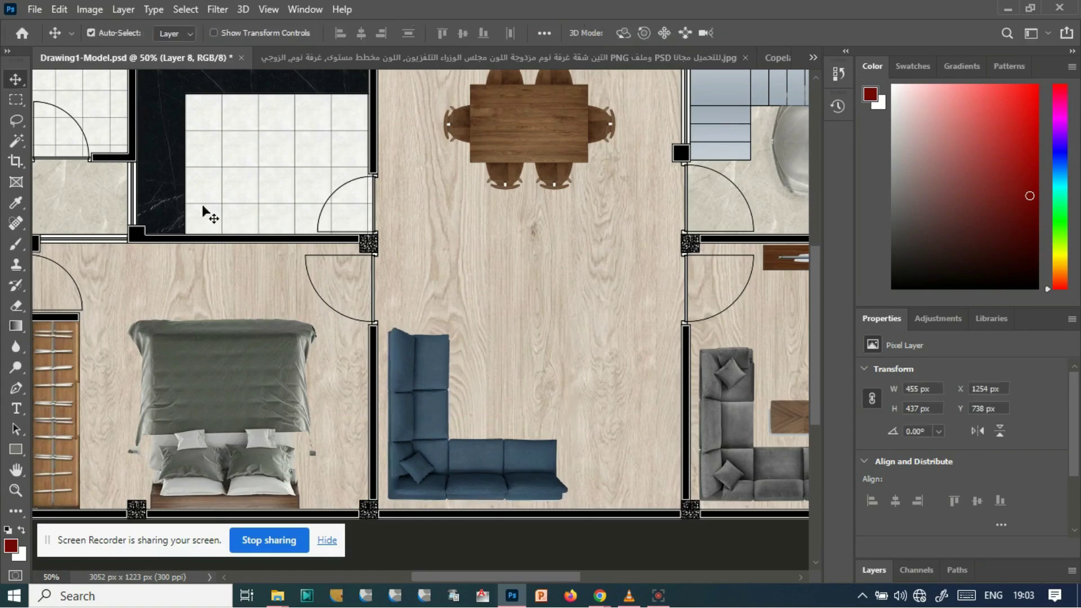
- Reduce the blue sofa slightly to 444 x 426 px and nudge it down to Y 759 px
key("ctrl+t")
left_click_drag(571, 325, 564, 332)
key("Return")
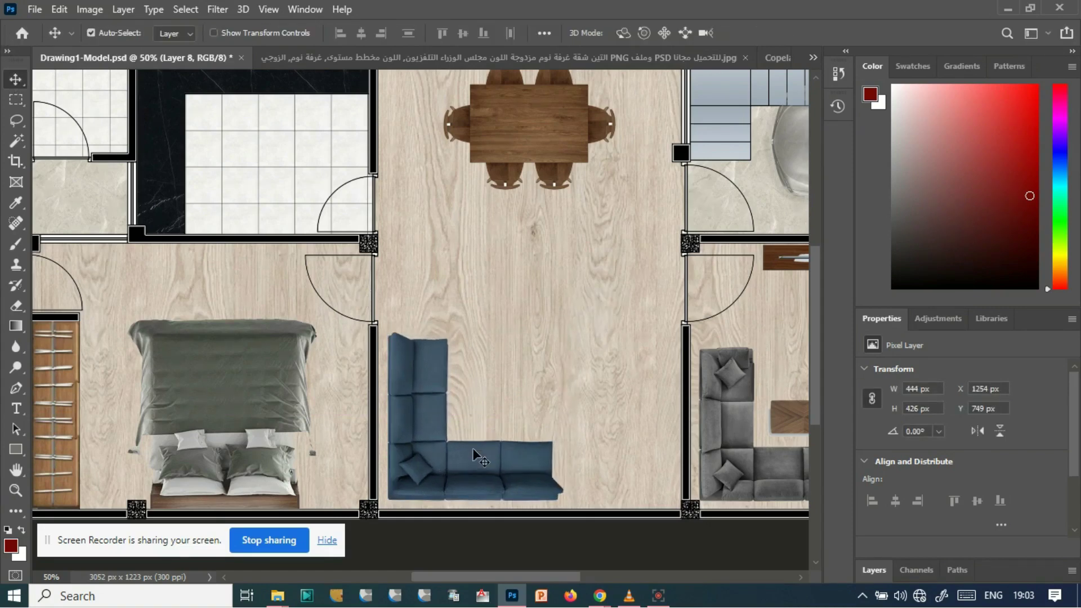
key("Down")
key("Down")
key("Down")
key("Down")
key("Down")
key("Down")
key("Down")
key("Down")
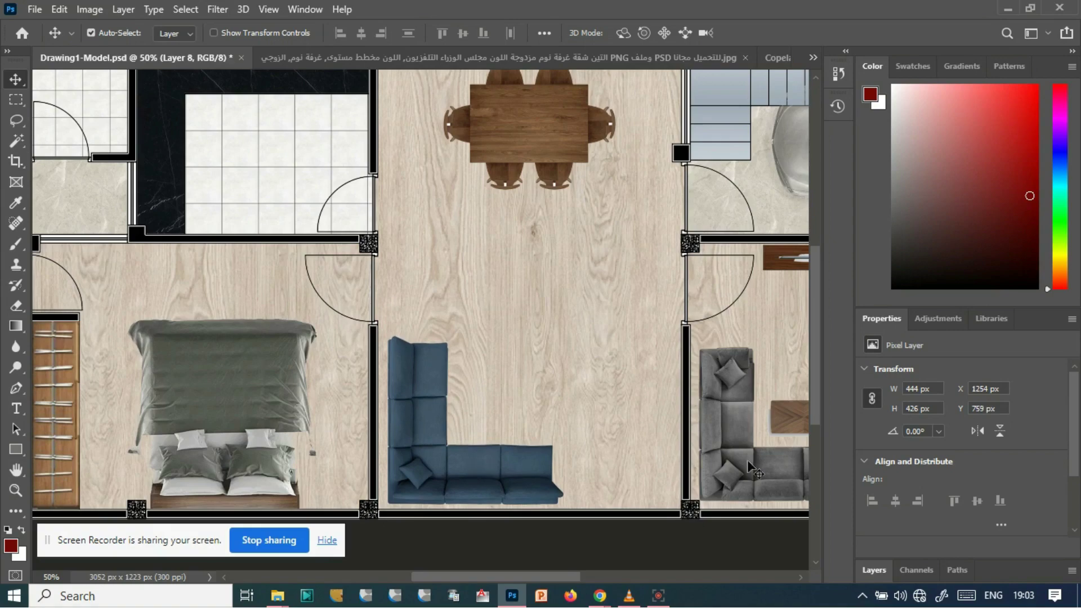
- Find the Parador Parkett Trendtime 4 Amerikanische Walnuss image in the material folder and open it as a separate document
left_click(278, 596)
left_click(362, 532)
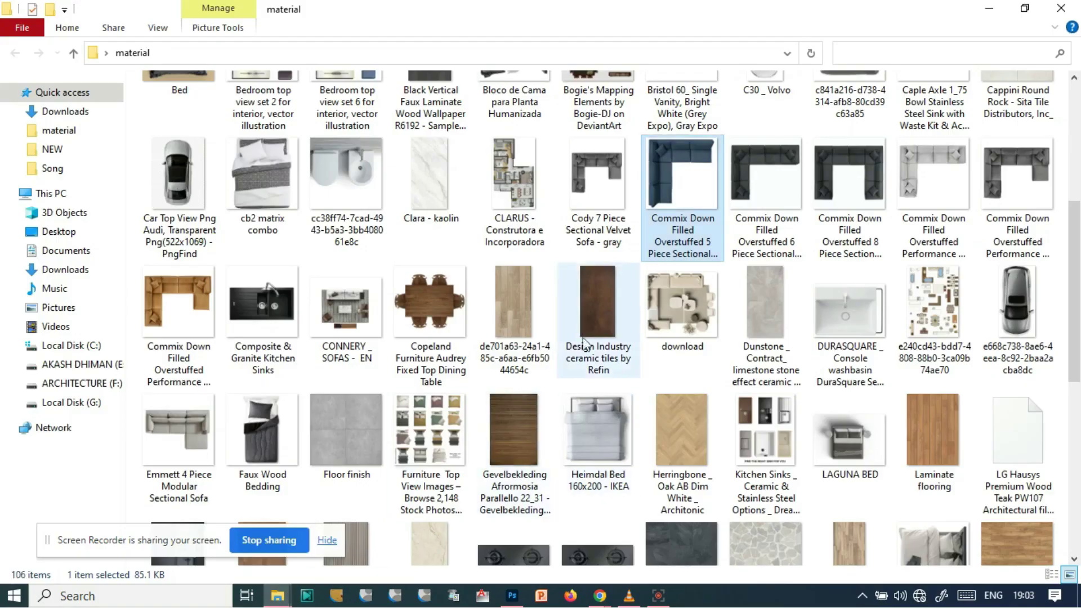
scroll(590, 377, "up", 3)
scroll(473, 338, "up", 2)
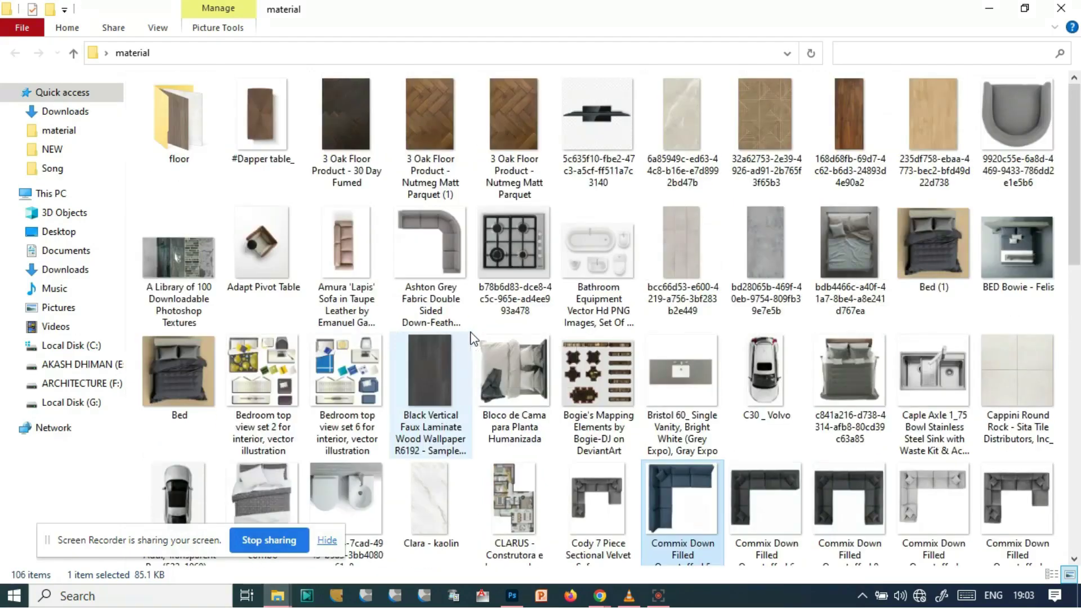
scroll(681, 311, "down", 5)
scroll(653, 315, "down", 3)
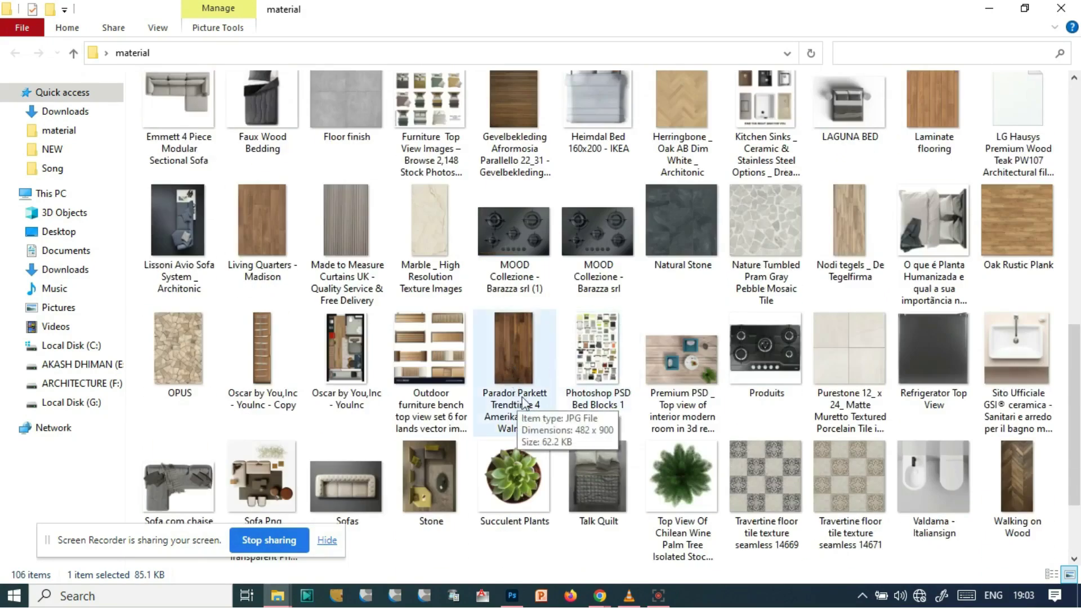
left_click_drag(508, 363, 614, 161)
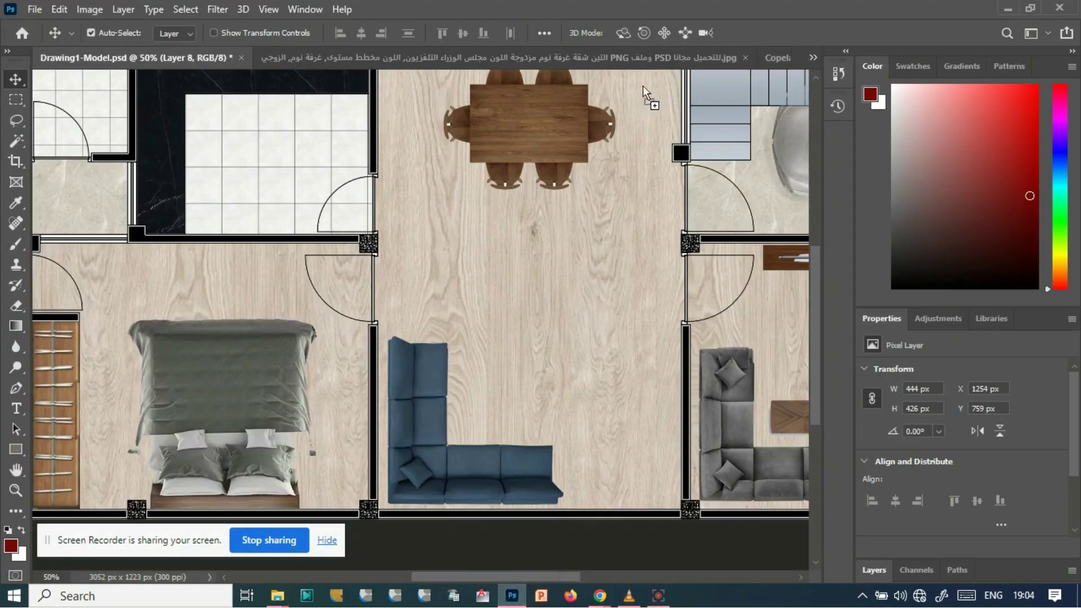
left_click_drag(791, 33, 803, 33)
- Select the entire walnut wood image and paste it into the Drawing1-Model plan
key("m")
left_click_drag(293, 84, 553, 562)
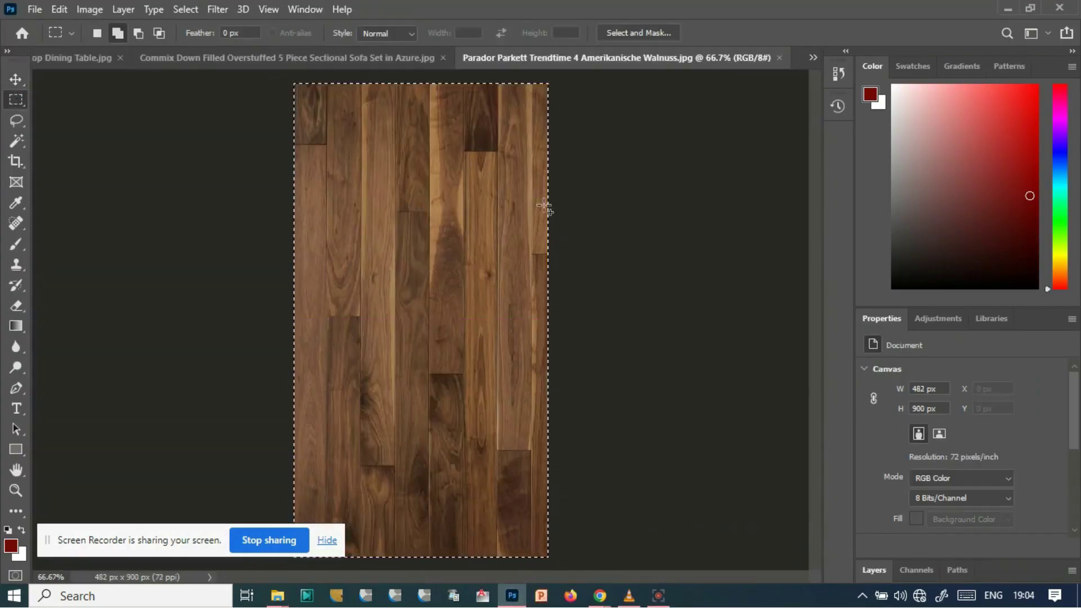
left_click(813, 58)
left_click(725, 77)
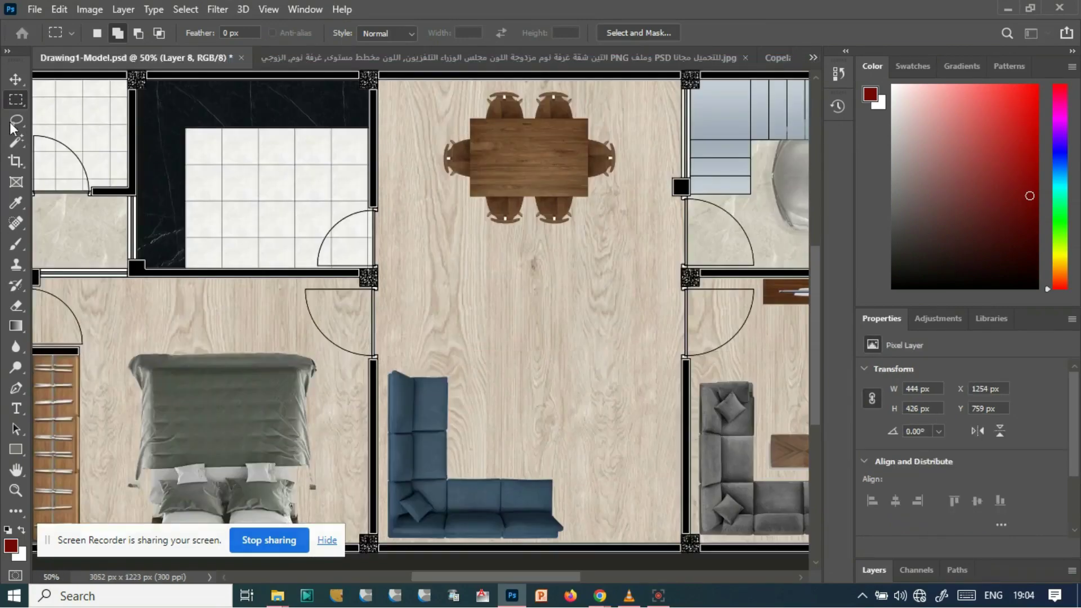
key("v")
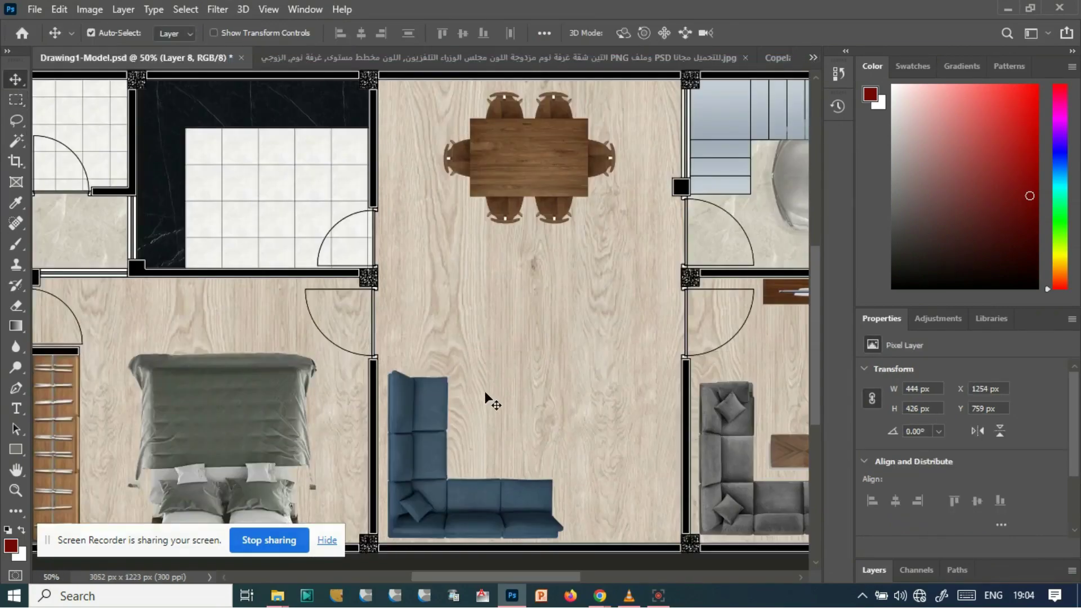
key("ctrl+v")
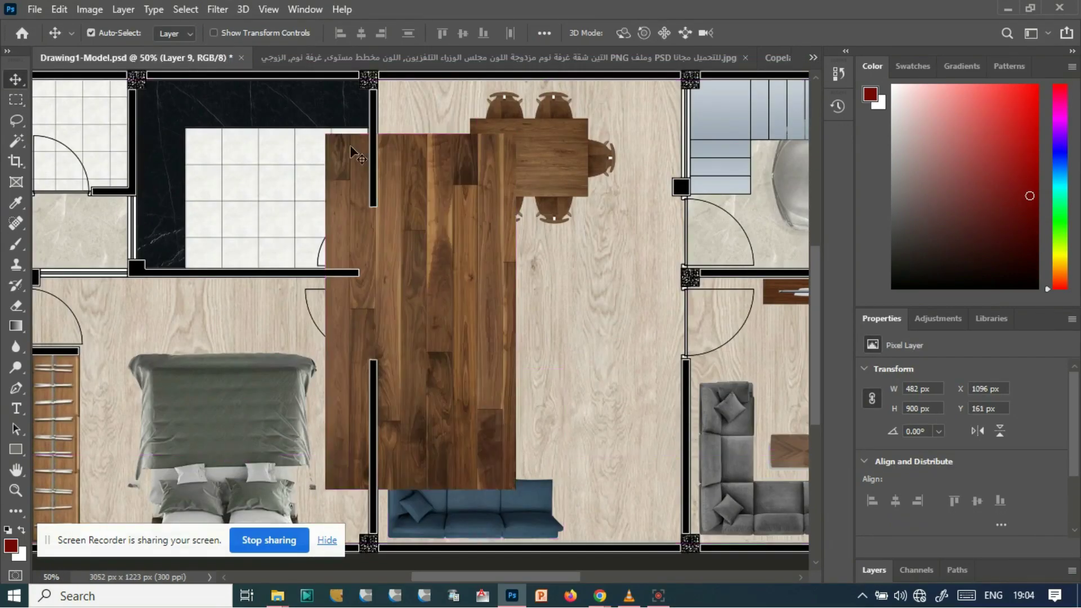
- Shrink the walnut wood piece to a 111 x 206 px coffee table inside the blue sofa's L, at X 1469 px, Y 777 px
key("ctrl+t")
left_click_drag(324, 132, 488, 424)
left_click(15, 80)
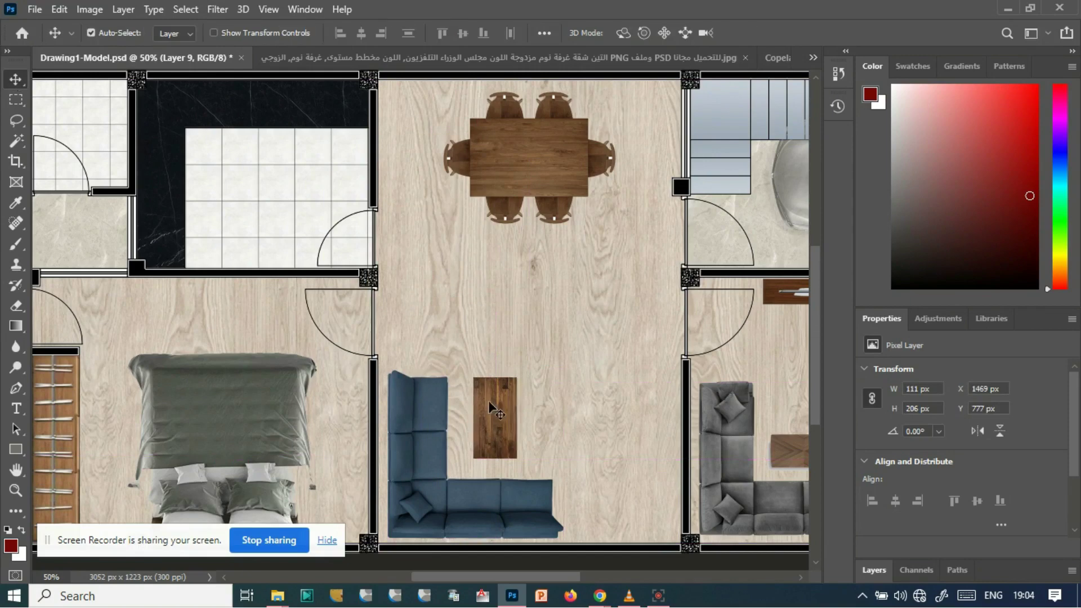
- Look through the material folder for more furniture and open the Adapt Pivot Table armchair image as a separate document
scroll(430, 296, "down", 2)
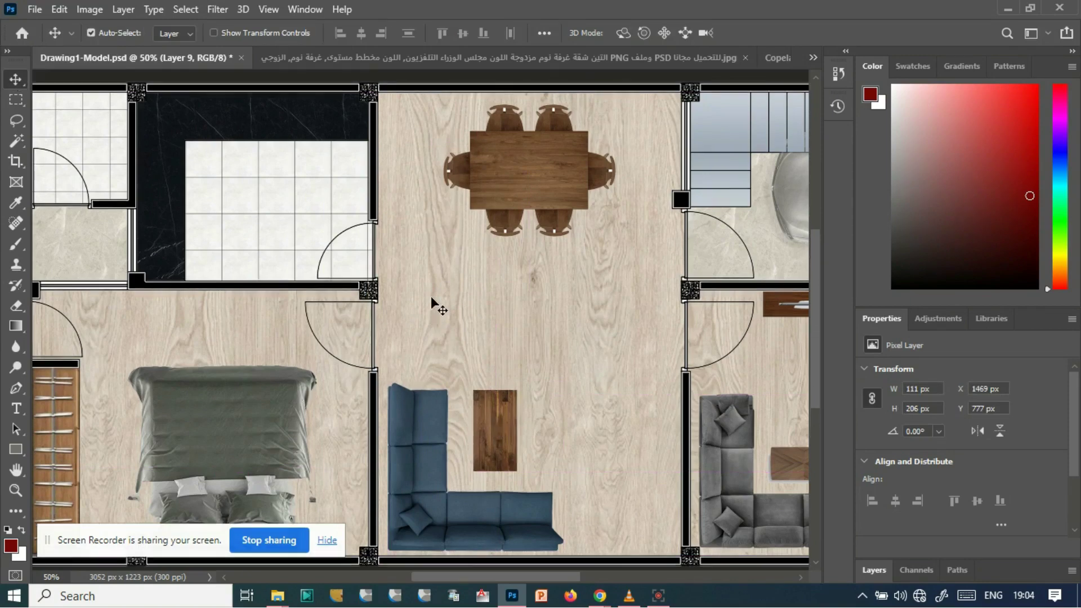
left_click_drag(481, 578, 437, 575)
scroll(393, 448, "up", 5)
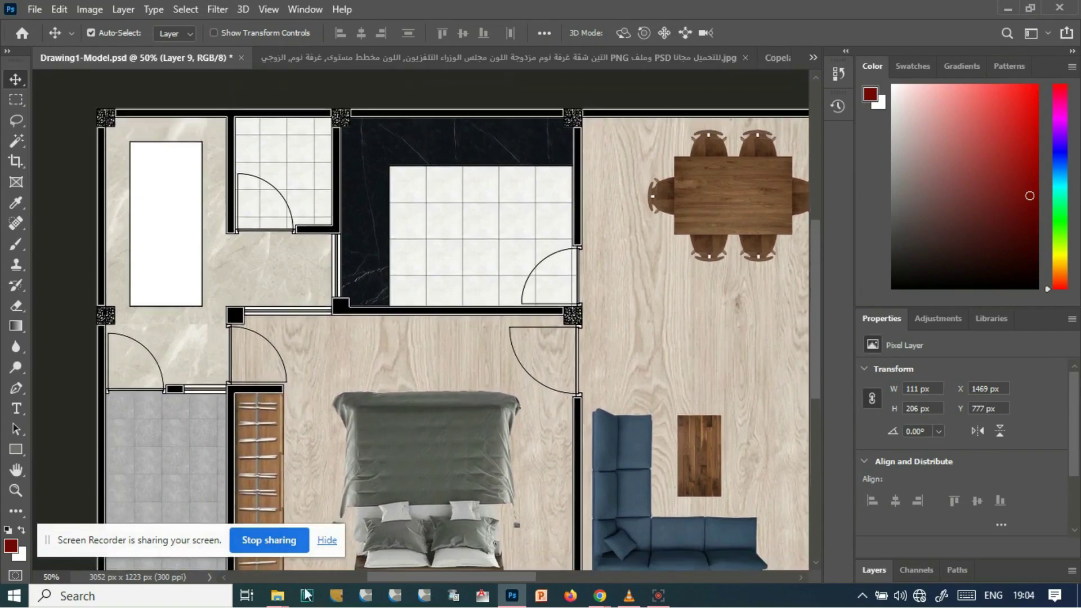
mouse_move(277, 595)
left_click(357, 532)
scroll(332, 360, "up", 5)
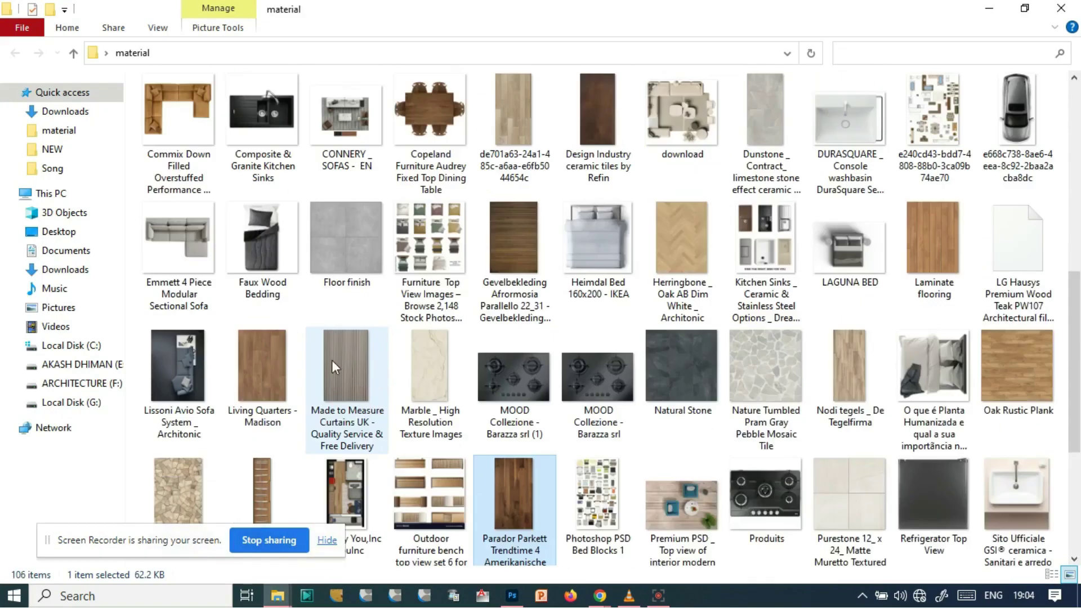
scroll(423, 302, "down", 5)
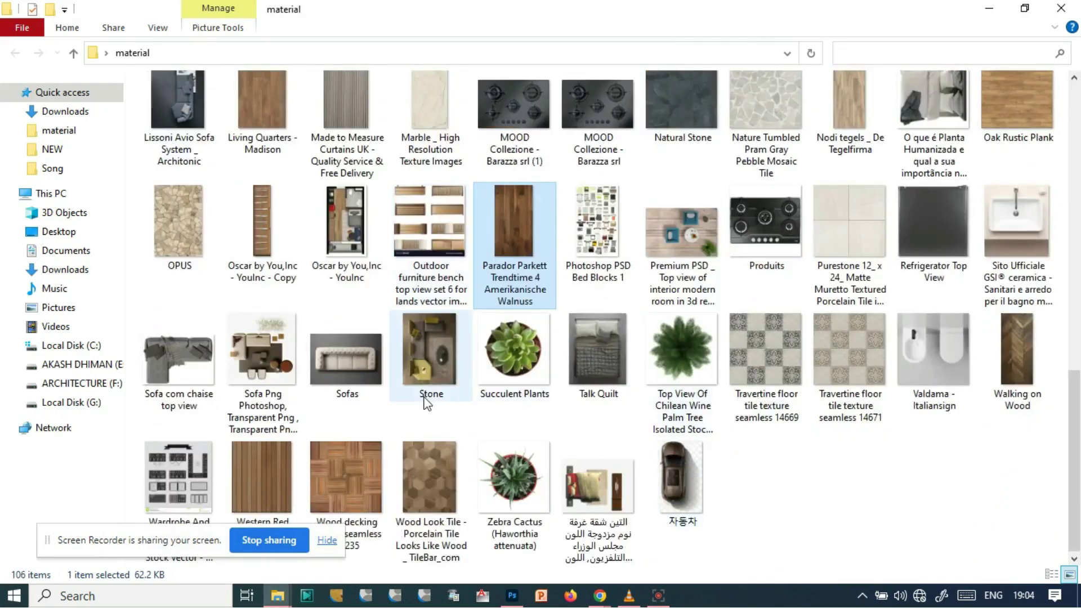
scroll(610, 396, "up", 8)
scroll(620, 397, "up", 4)
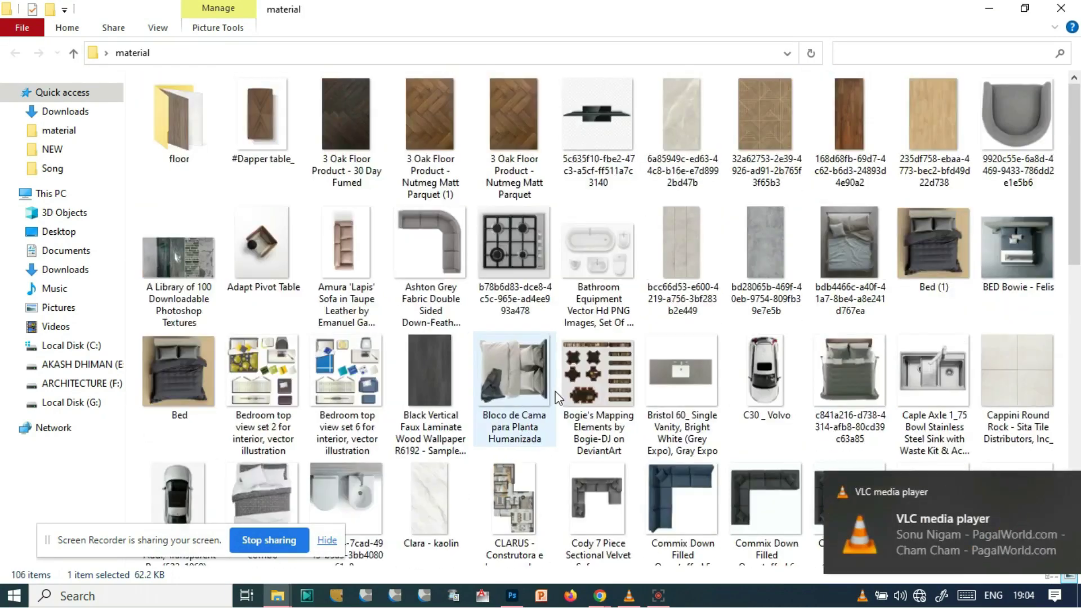
scroll(558, 377, "down", 2)
left_click_drag(256, 163, 467, 209)
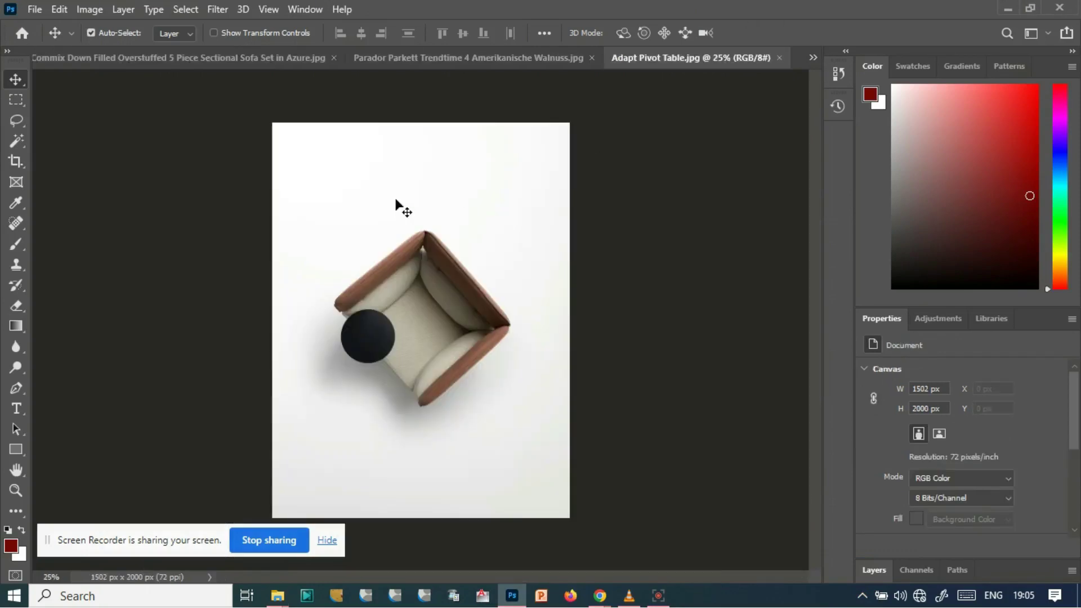
- Isolate the armchair with its round side table by selecting the light background with the Magic Wand and inverting the selection
left_click(12, 139)
left_click(364, 210)
left_click(185, 9)
left_click(198, 71)
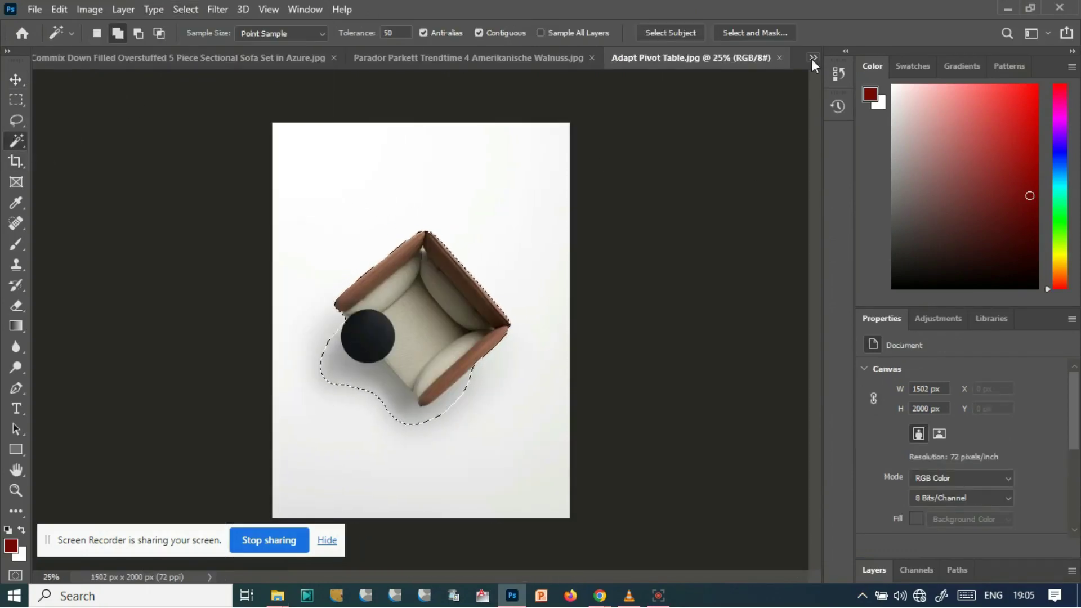
- Paste the isolated armchair into the Drawing1-Model plan and rotate it 90°
left_click(811, 59)
left_click(732, 59)
scroll(473, 321, "down", 3)
scroll(473, 321, "up", 2)
scroll(448, 450, "down", 1)
left_click_drag(460, 577, 543, 573)
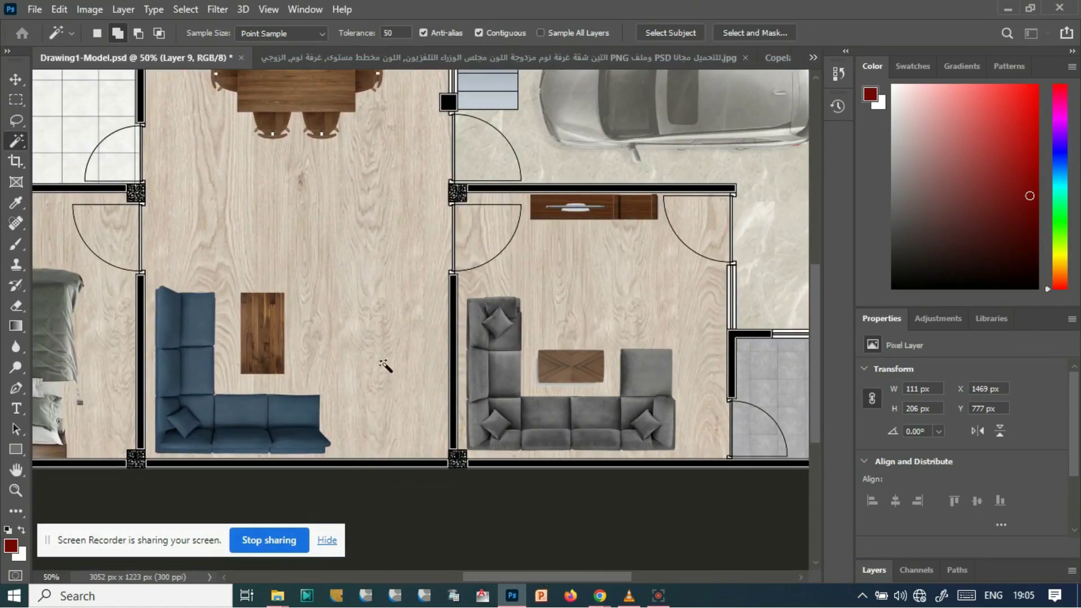
key("ctrl+v")
key("ctrl+t")
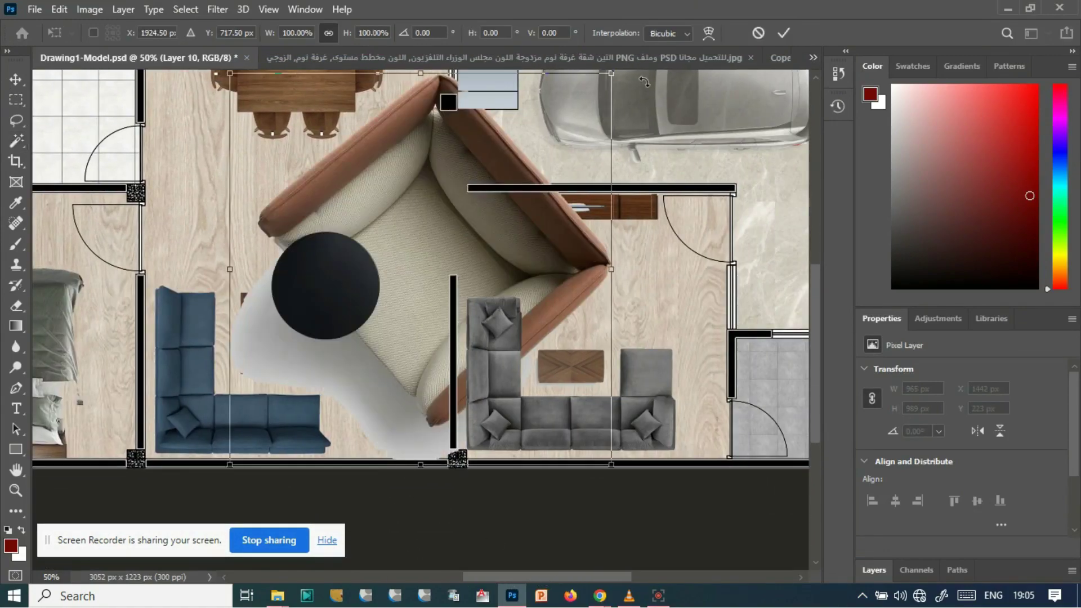
left_click_drag(632, 72, 612, 474)
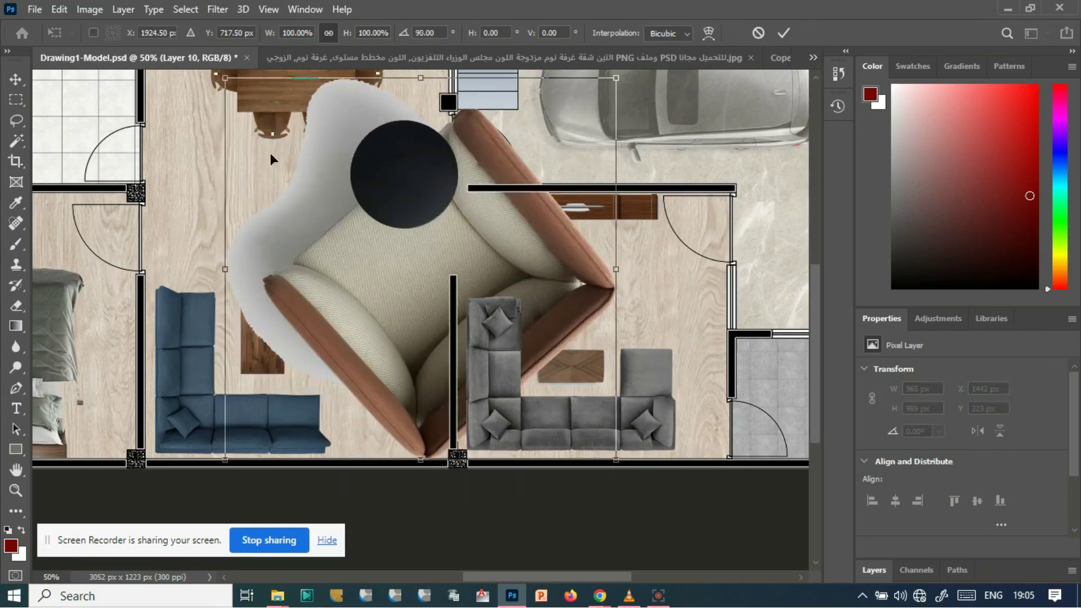
- Shrink the armchair to 219 x 215 px and place it beside the blue sofa's open end, at X 1720 px, Y 956 px
left_click_drag(227, 76, 449, 333)
left_click_drag(554, 376, 376, 306)
left_click_drag(284, 241, 324, 279)
left_click_drag(382, 362, 389, 416)
left_click_drag(334, 337, 355, 356)
left_click_drag(372, 397, 365, 401)
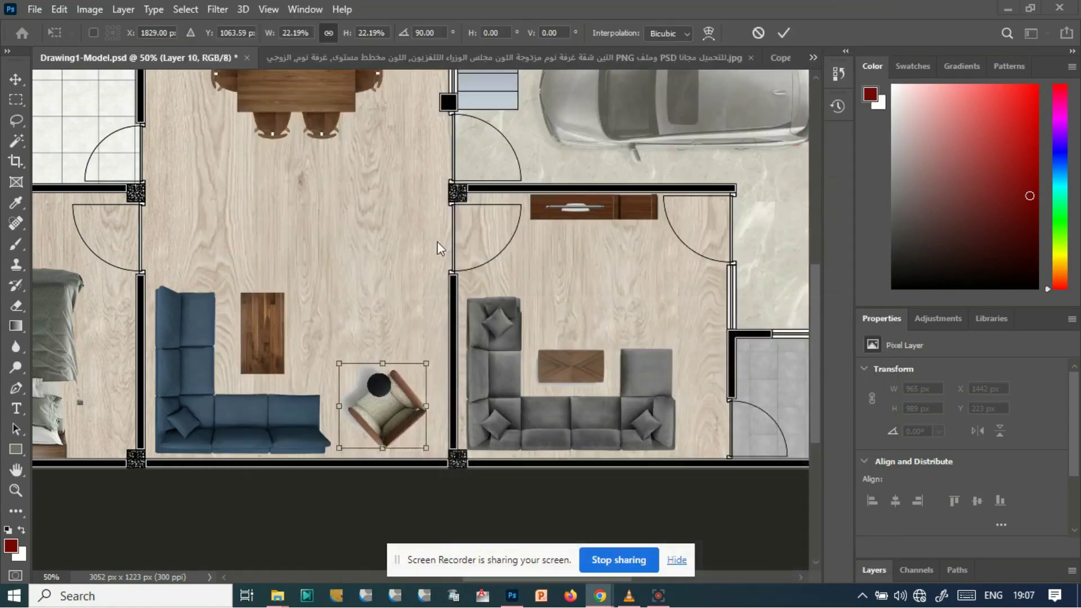
scroll(277, 306, "up", 1)
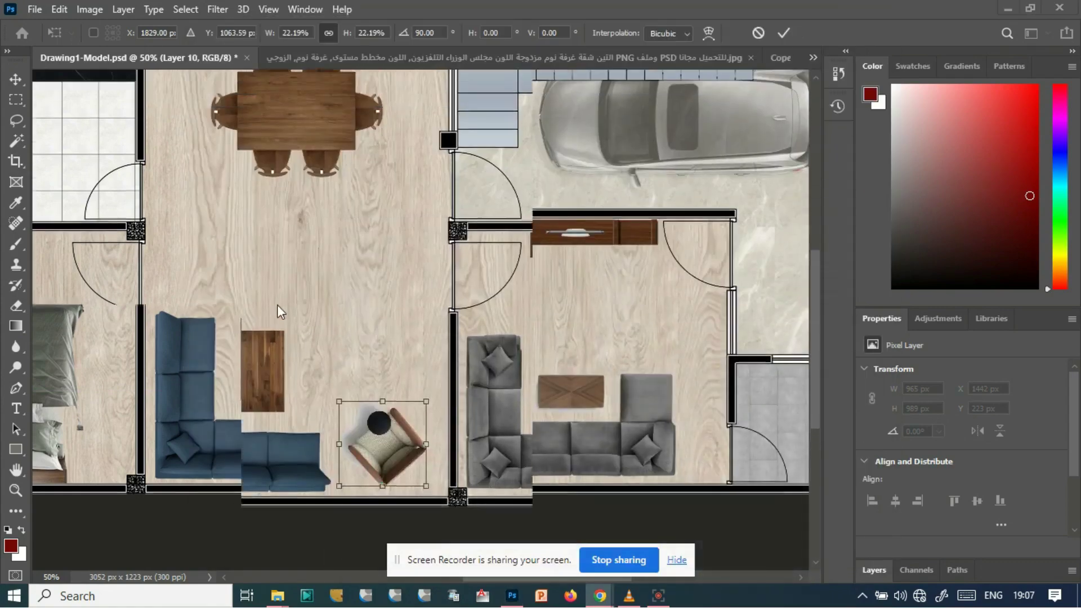
scroll(277, 305, "up", 2)
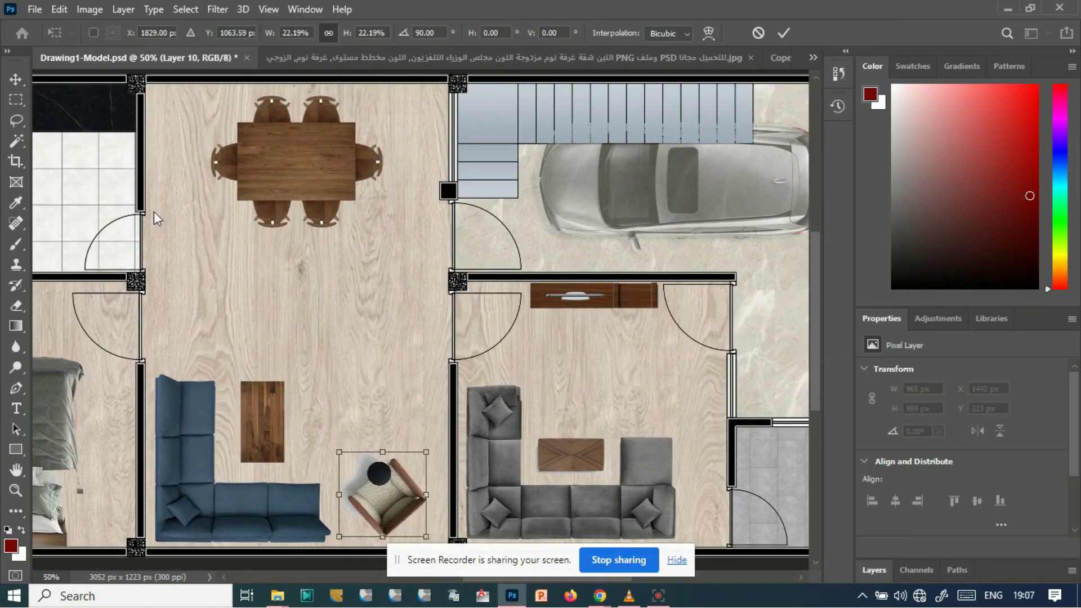
key("Return")
scroll(342, 273, "down", 3)
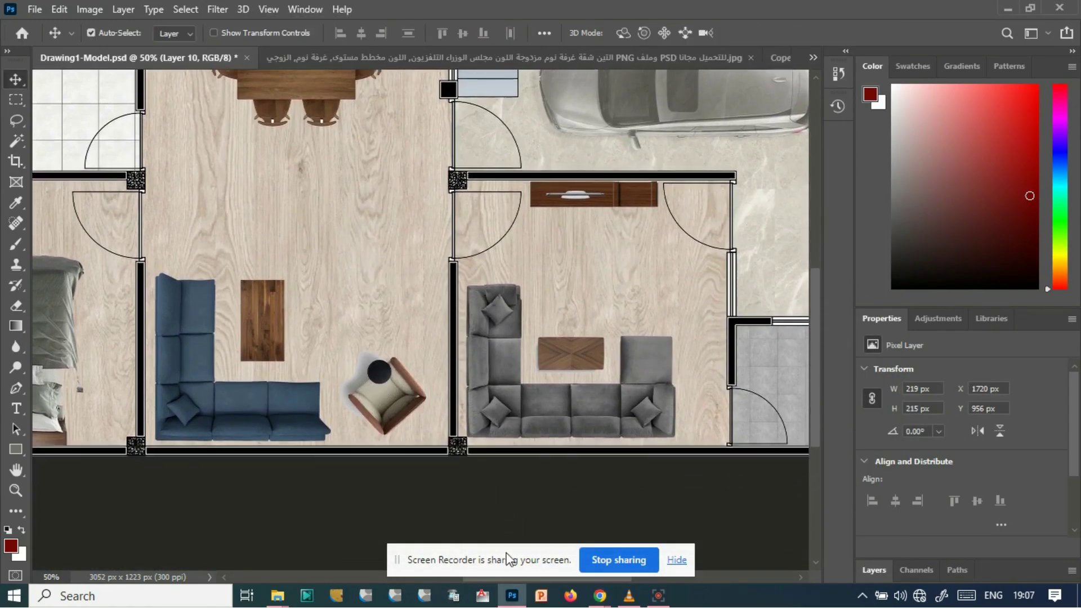
- Find the Refrigerator Top View image in the material folder and open it as a separate document
left_click_drag(510, 560, 224, 535)
scroll(432, 400, "up", 5)
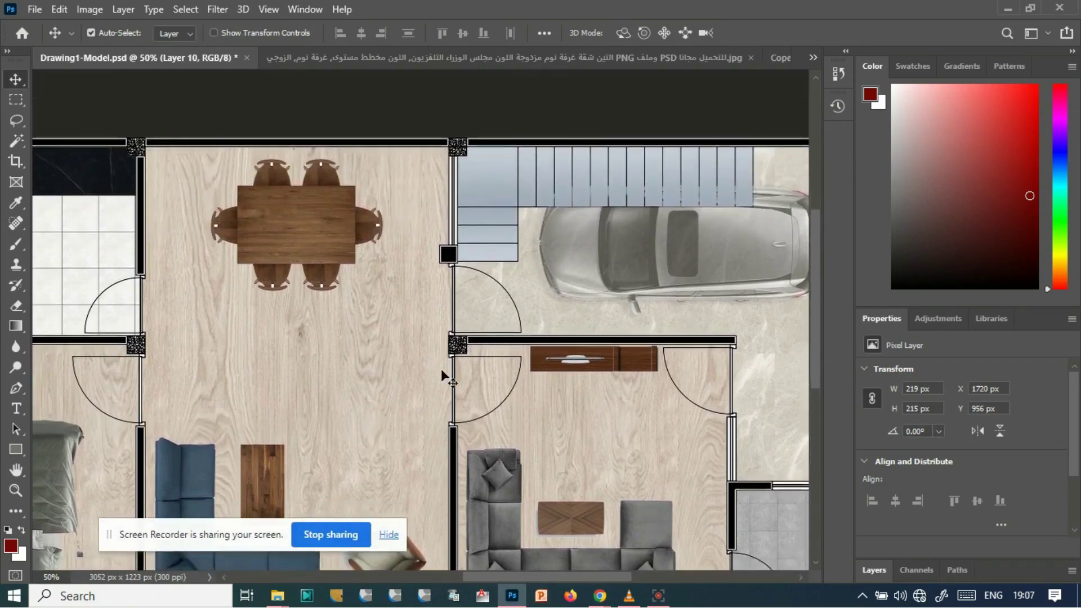
mouse_move(278, 596)
left_click(265, 532)
scroll(491, 401, "down", 5)
scroll(491, 401, "down", 5)
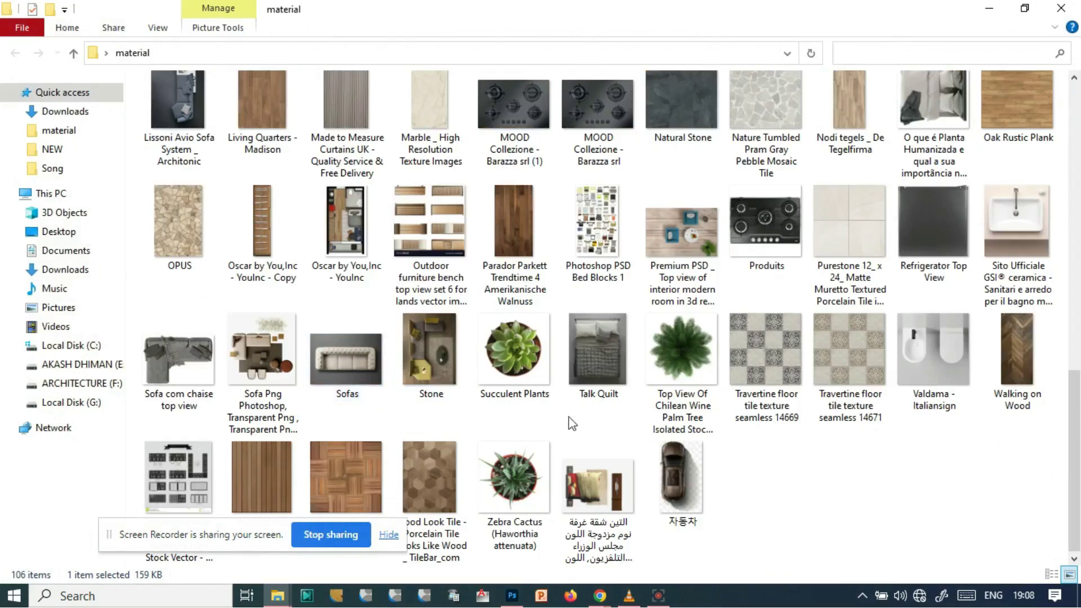
left_click(939, 226)
left_click_drag(938, 224, 744, 35)
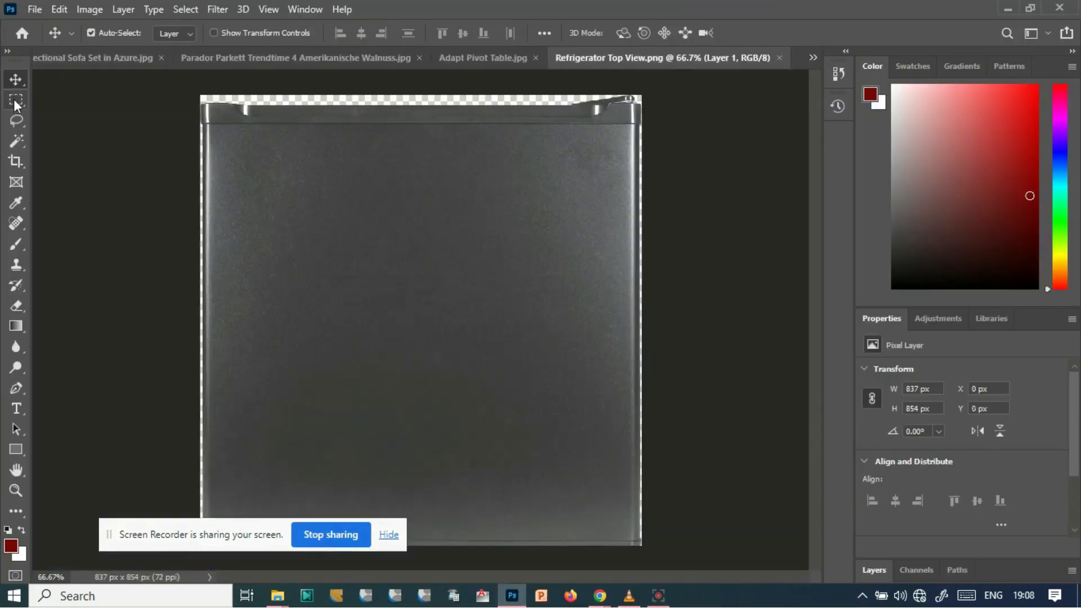
- Isolate the refrigerator by selecting its transparent margin with the Magic Wand and inverting, copy it, and return to the Drawing1-Model plan
left_click(16, 140)
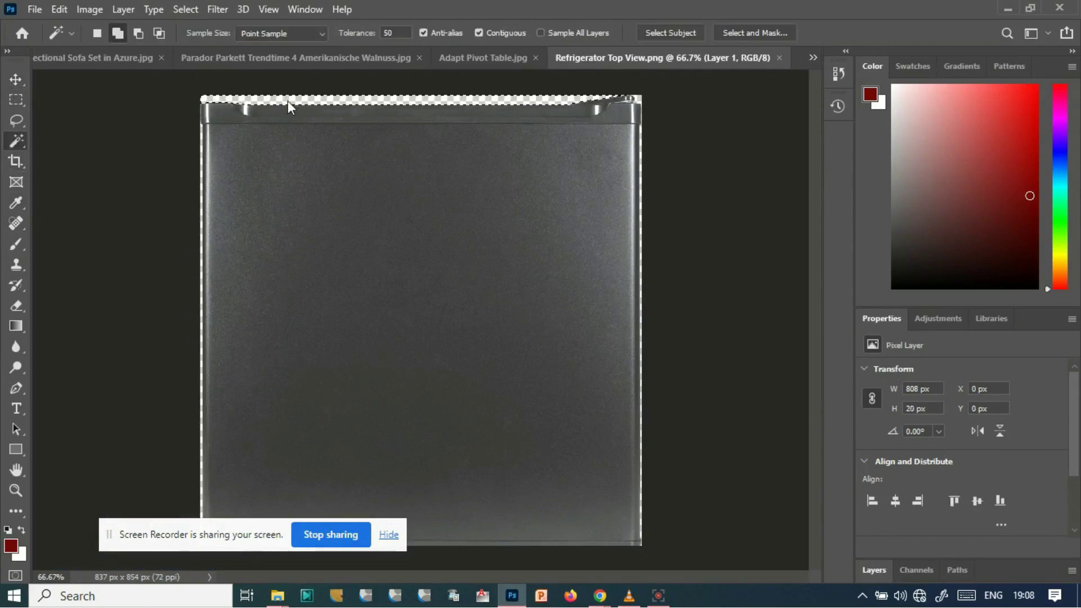
left_click(185, 10)
left_click(195, 70)
key("ctrl+c")
left_click(813, 57)
left_click(507, 62)
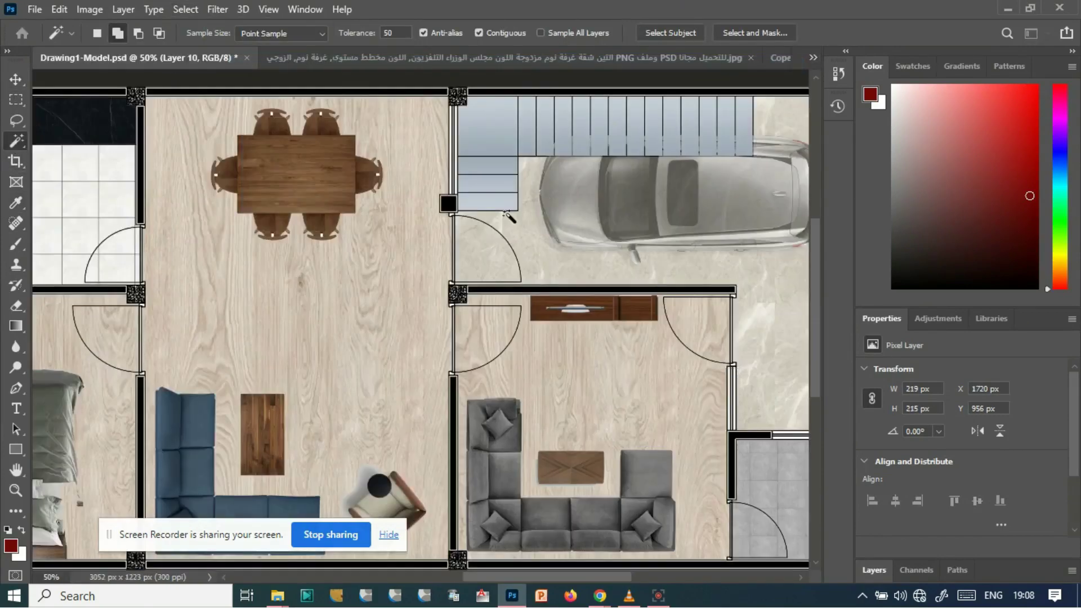
- Paste the refrigerator into the kitchen, shrink it to 218 x 214 px and rotate it a quarter turn clockwise
left_click(12, 81)
left_click_drag(513, 576, 436, 576)
scroll(270, 293, "up", 2)
key("ctrl+v")
key("ctrl+t")
left_click_drag(255, 185, 502, 439)
left_click_drag(582, 464, 395, 248)
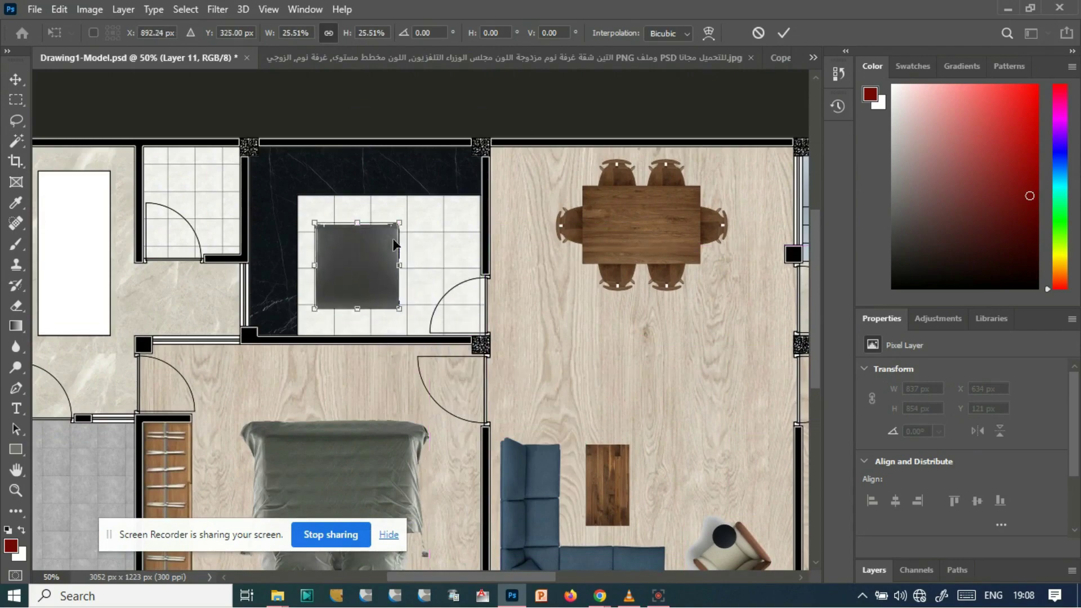
left_click_drag(401, 211, 422, 313)
key("Return")
- Turn the refrigerator's door toward the kitchen, shrink it to 135 x 133 px and set it against the wall at X 1068 px, Y 148 px
scroll(309, 355, "up", 4)
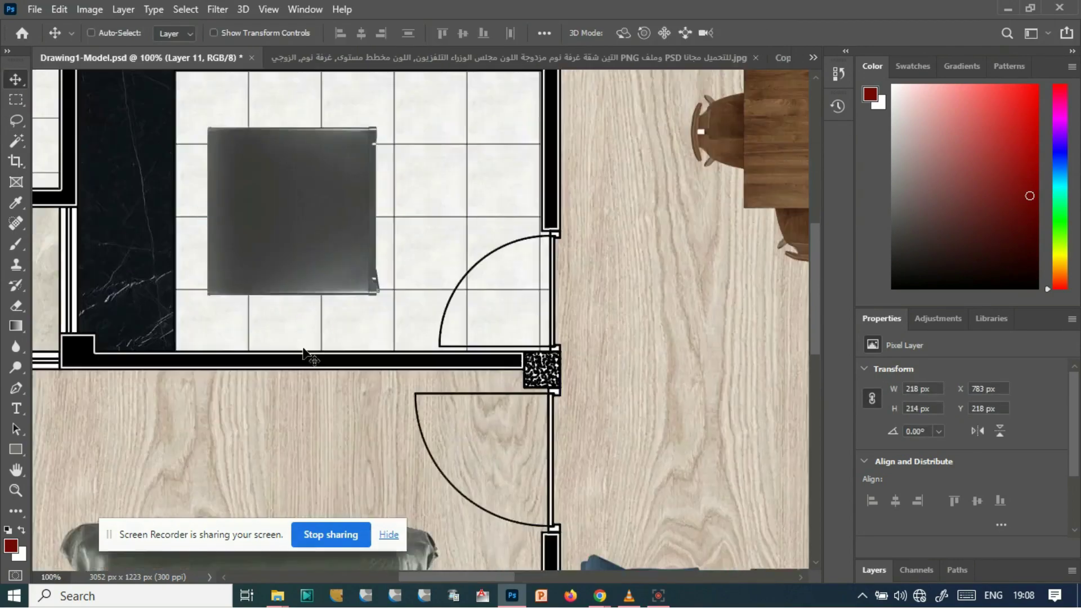
scroll(309, 357, "down", 5)
left_click_drag(331, 264, 386, 253)
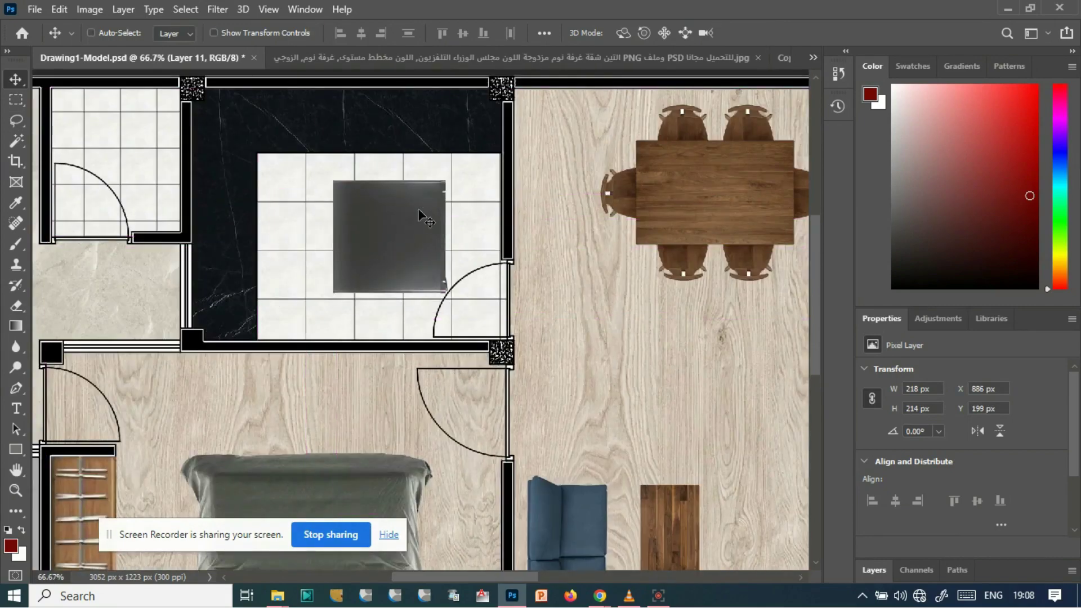
key("ctrl+t")
left_click_drag(445, 181, 444, 356)
key("Return")
key("ctrl+t")
left_click(15, 80)
left_click_drag(373, 264, 460, 202)
key("ctrl+t")
left_click_drag(493, 162, 509, 238)
left_click(6, 83)
left_click_drag(458, 198, 472, 190)
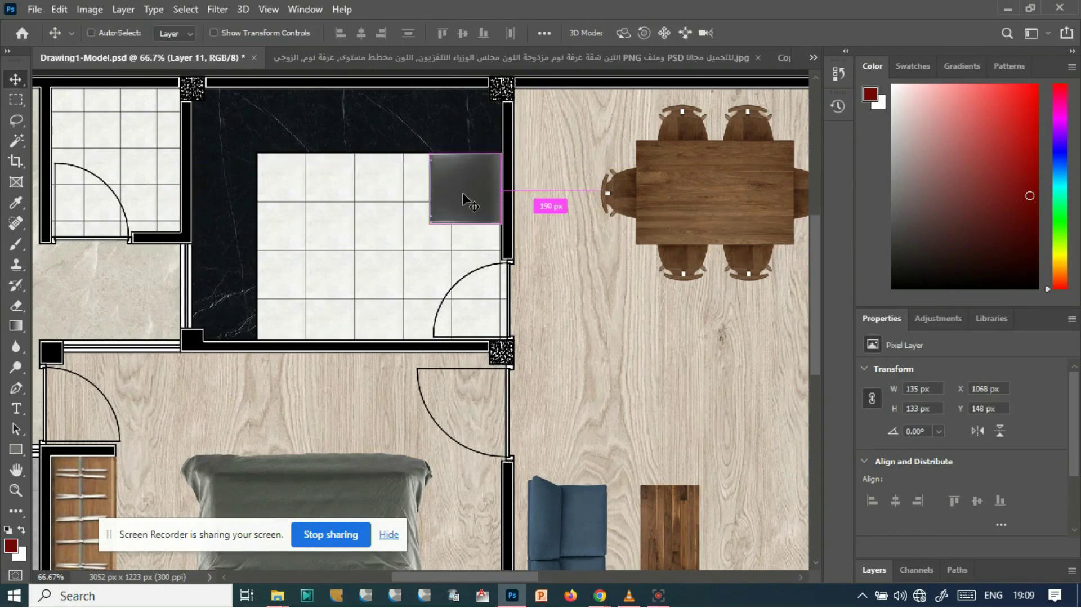
- Stretch the refrigerator vertically to 135 x 172 px, leaving a small gap below the black counter
key("ctrl+t")
left_click_drag(469, 226, 468, 249)
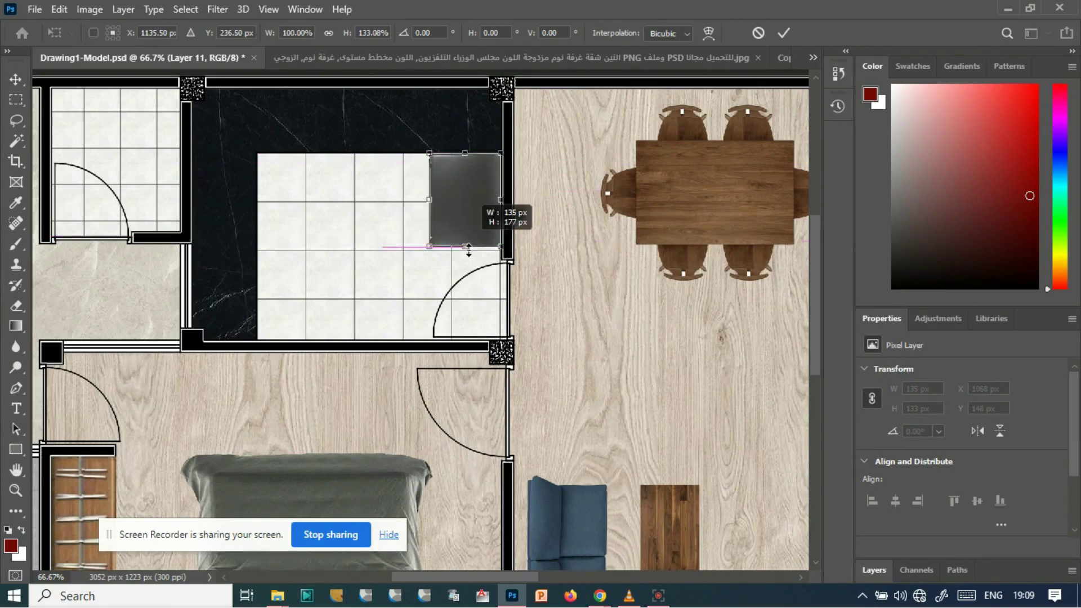
left_click_drag(465, 152, 465, 162)
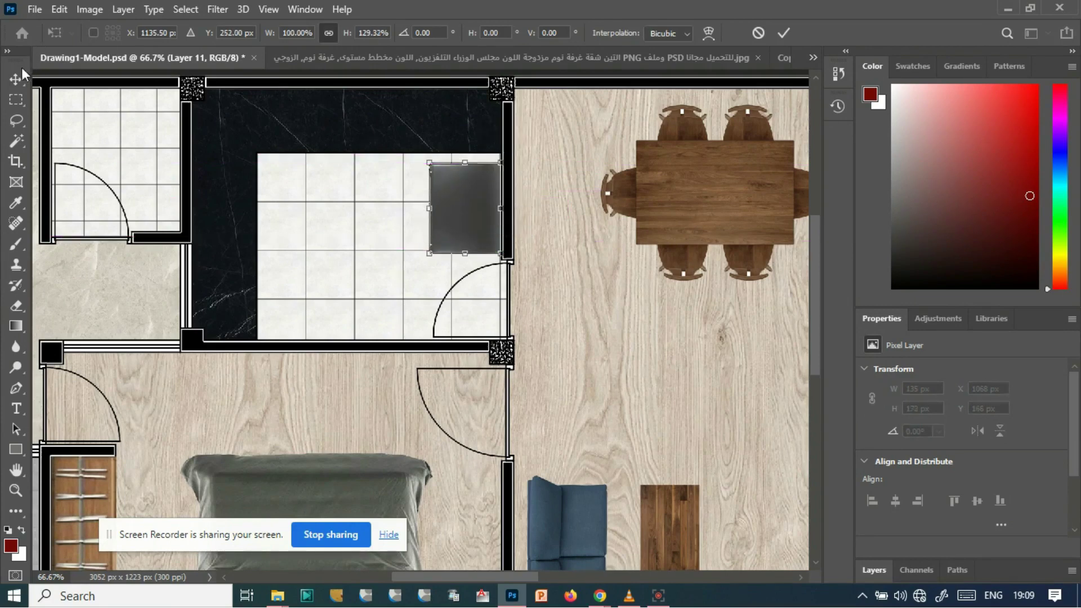
key("Return")
- Open the Produits cooktop image from the material folder as a separate document
mouse_move(270, 597)
left_click(270, 523)
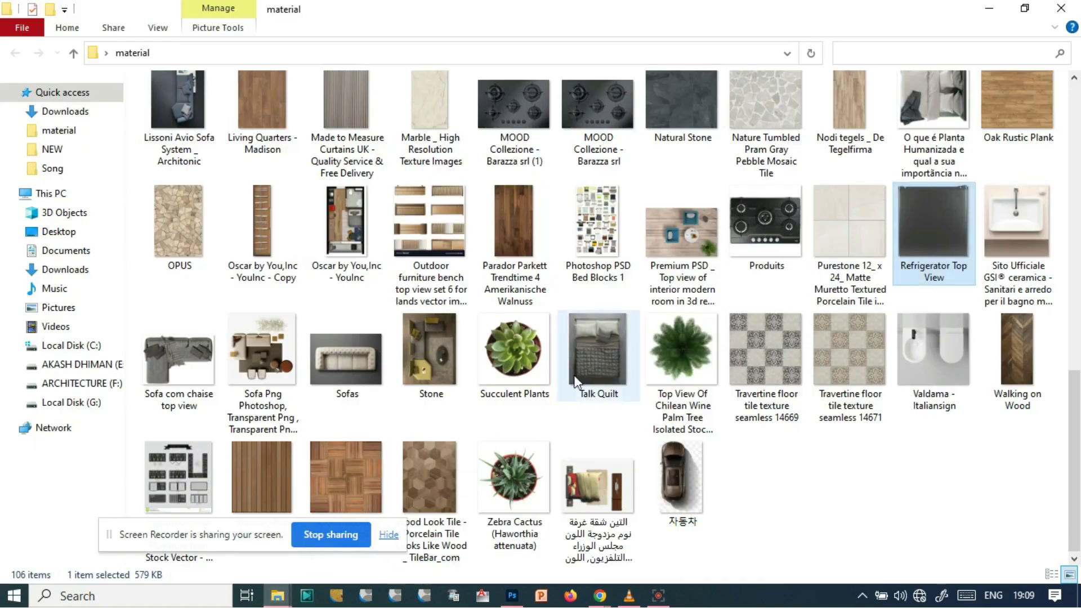
double_click(772, 221)
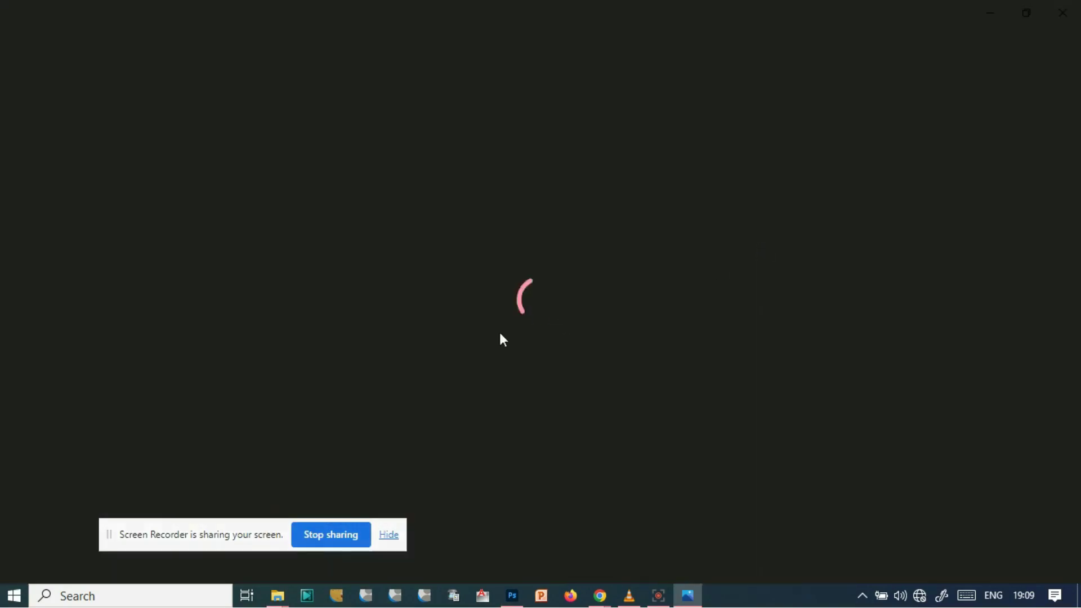
left_click(1069, 11)
left_click_drag(780, 228, 712, 57)
- Isolate the cooktop by selecting the white areas above and below it with the Magic Wand and inverting the selection
key("w")
left_click(403, 169)
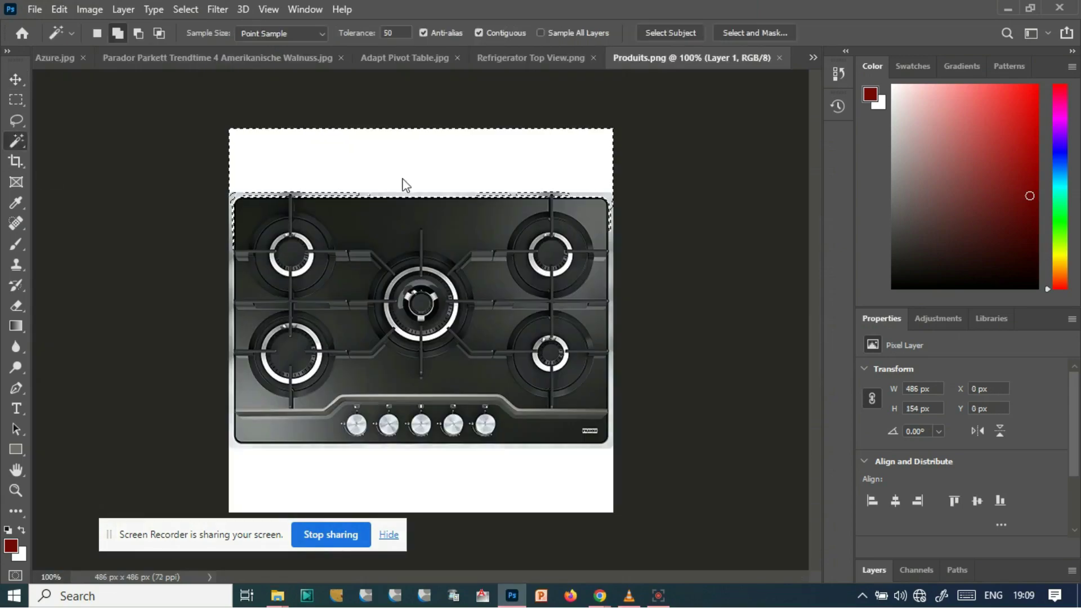
left_click(394, 483, "shift")
left_click(186, 9)
left_click(191, 72)
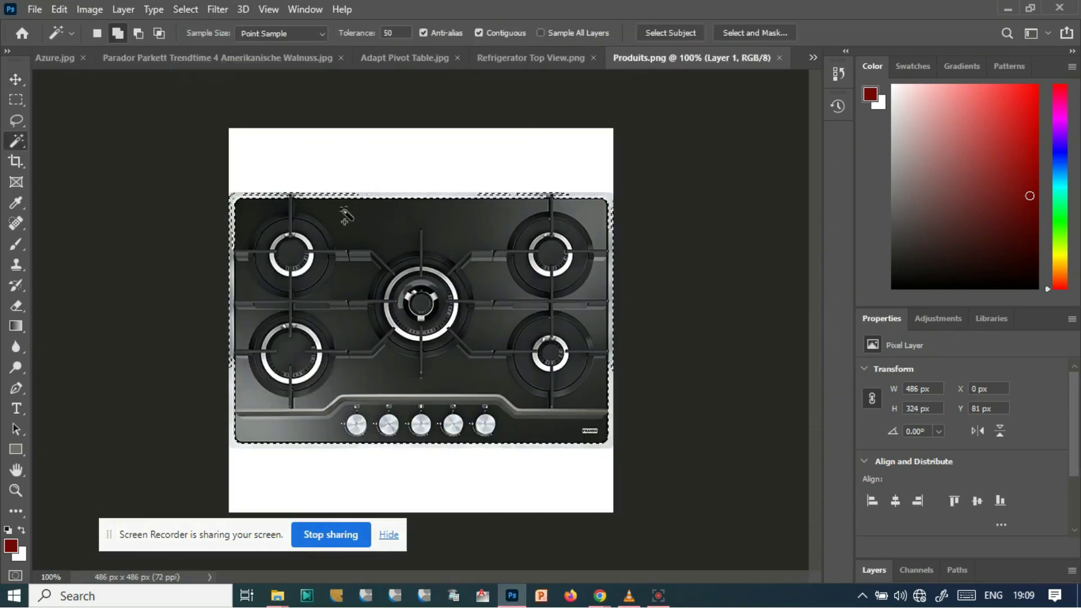
- Paste the cooktop into the Drawing1-Model plan and shrink it to 156 x 107 px on the black kitchen counter, at X 742 px, Y 30 px
left_click(812, 59)
left_click(538, 22)
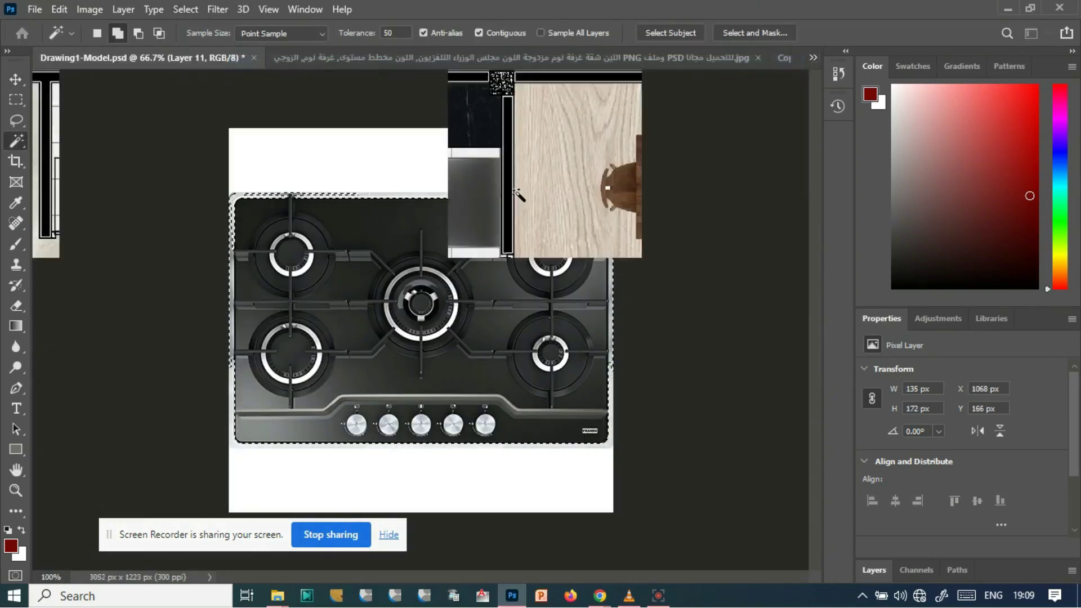
key("v")
key("ctrl+v")
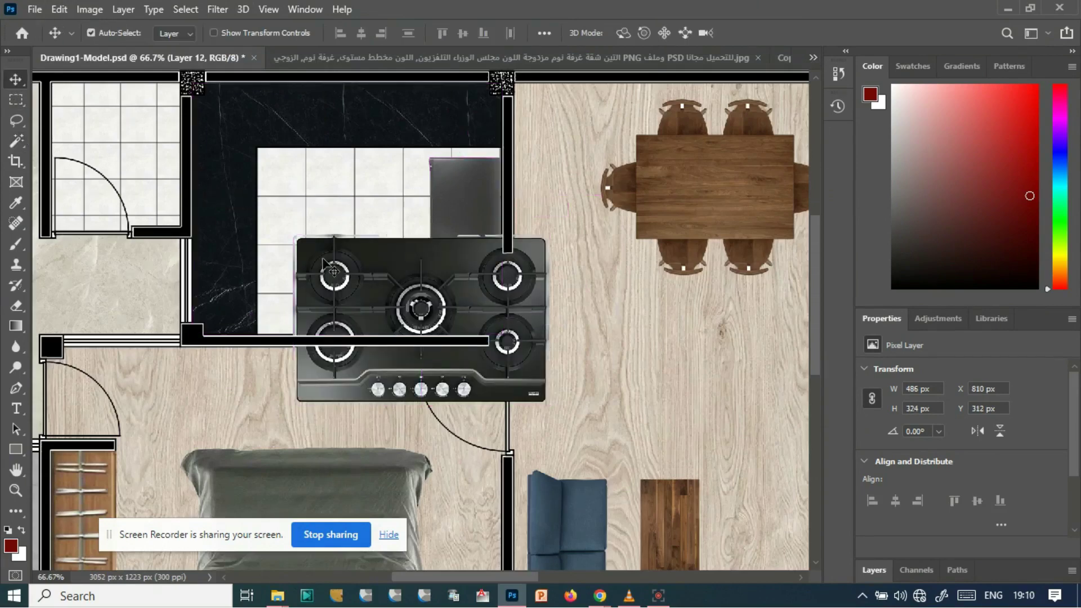
key("ctrl+t")
left_click_drag(294, 234, 348, 147)
mouse_move(299, 116)
left_mouse_down()
mouse_move(300, 106)
mouse_move(299, 119)
left_mouse_up()
key("Return")
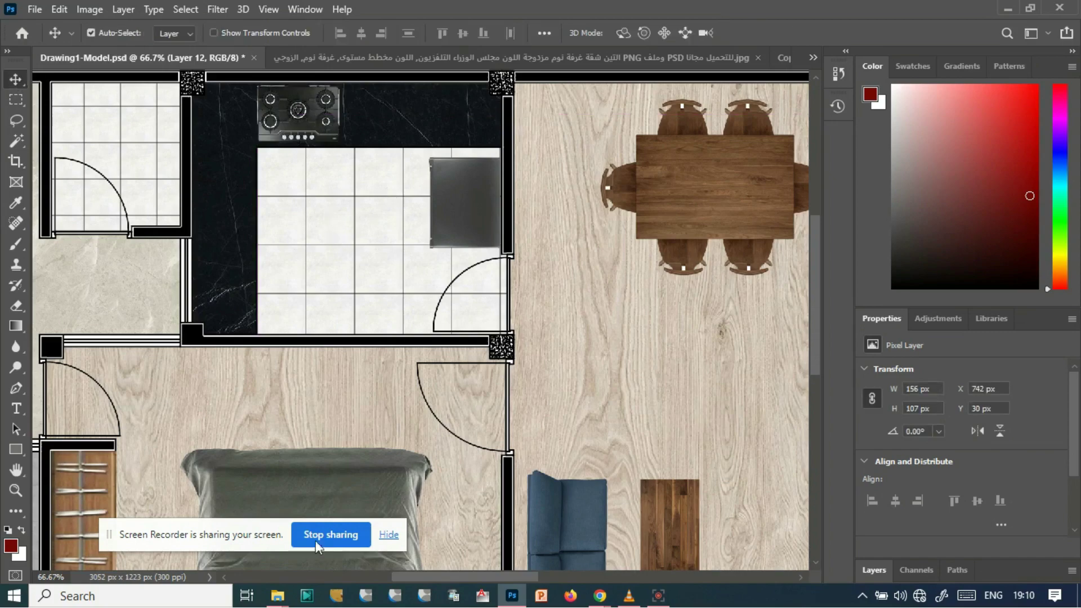
- Look through the material folder for a kitchen sink and open the Kitchen Sinks image as a separate document
mouse_move(280, 600)
left_click(278, 535)
scroll(369, 338, "up", 5)
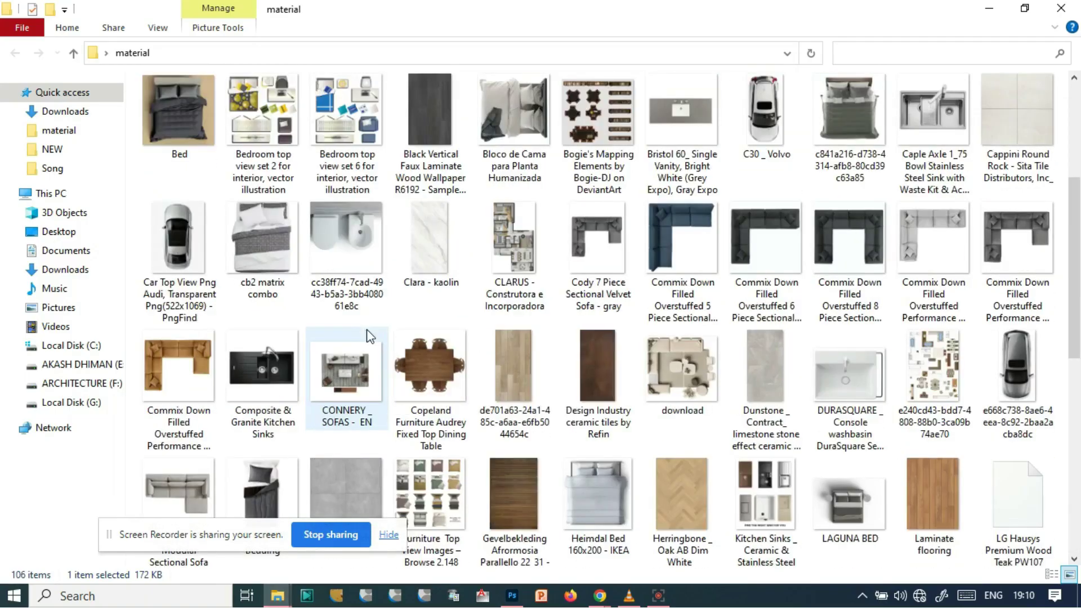
left_click(653, 253)
scroll(442, 264, "down", 5)
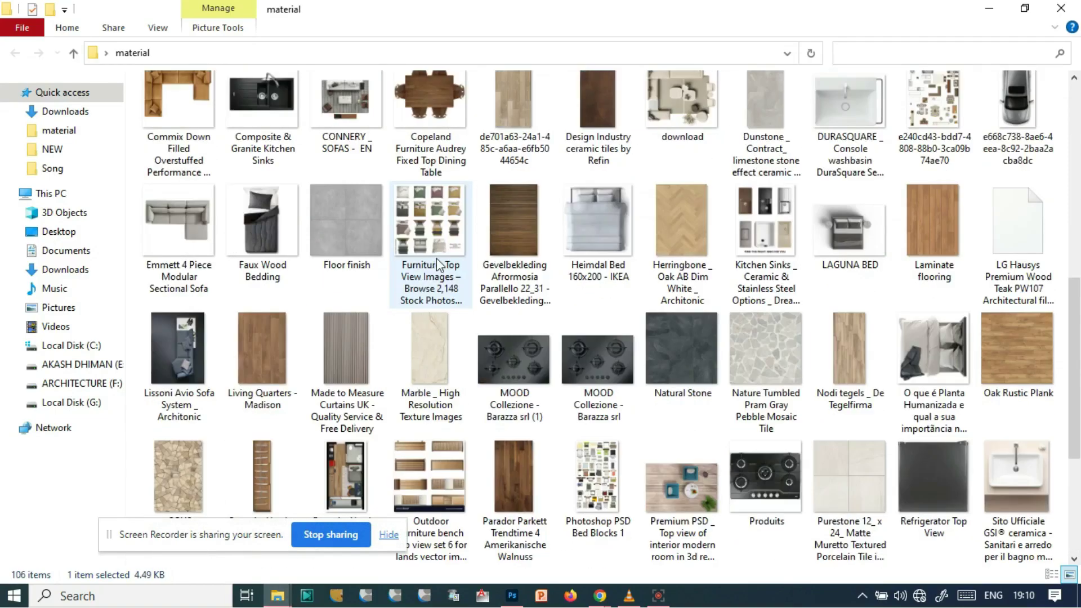
scroll(509, 341, "up", 8)
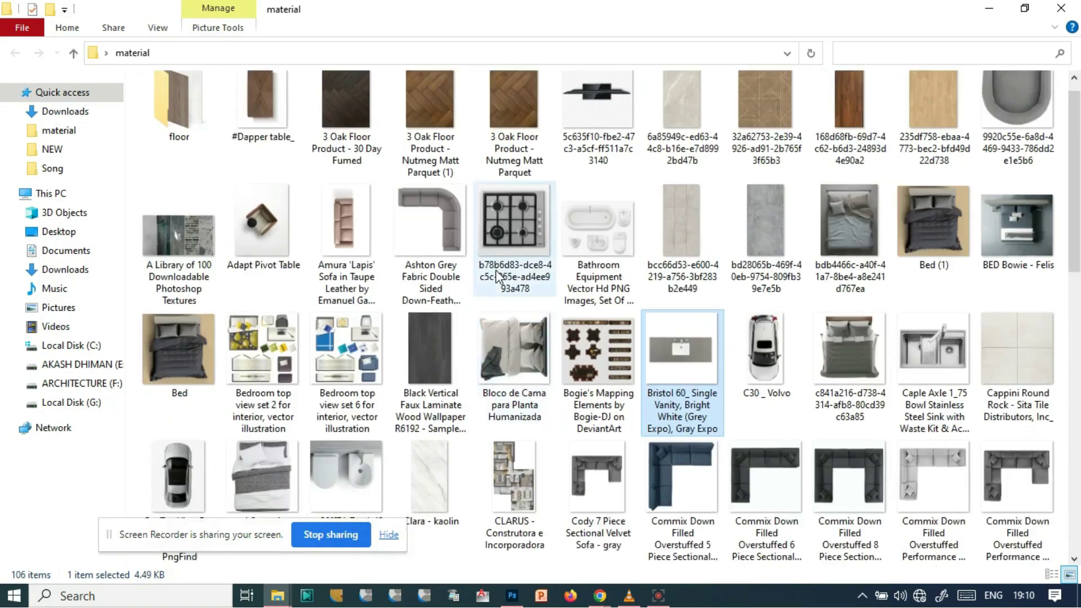
scroll(496, 276, "down", 8)
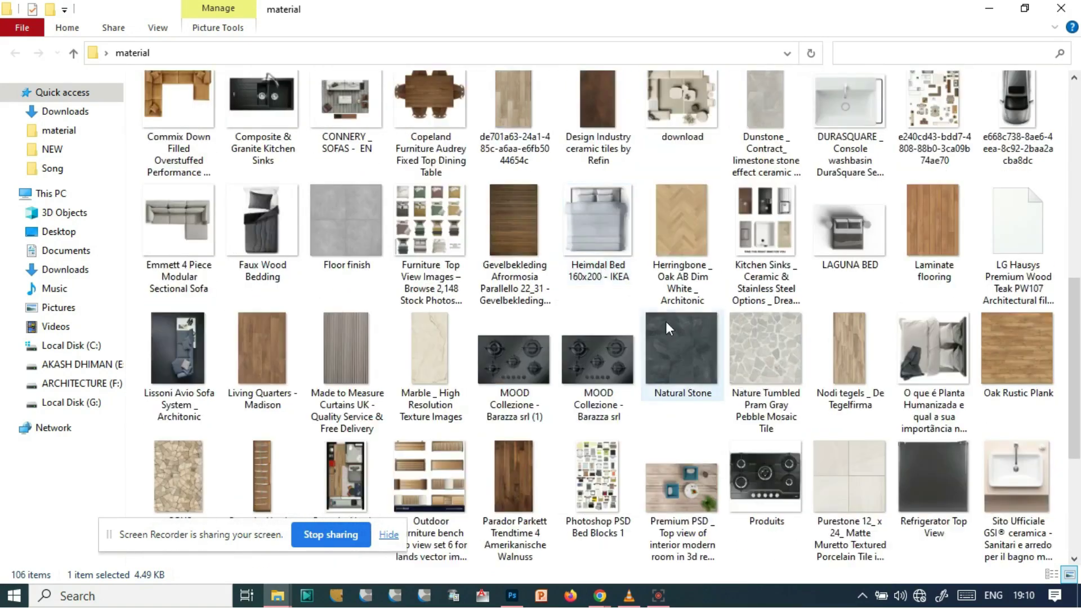
double_click(751, 247)
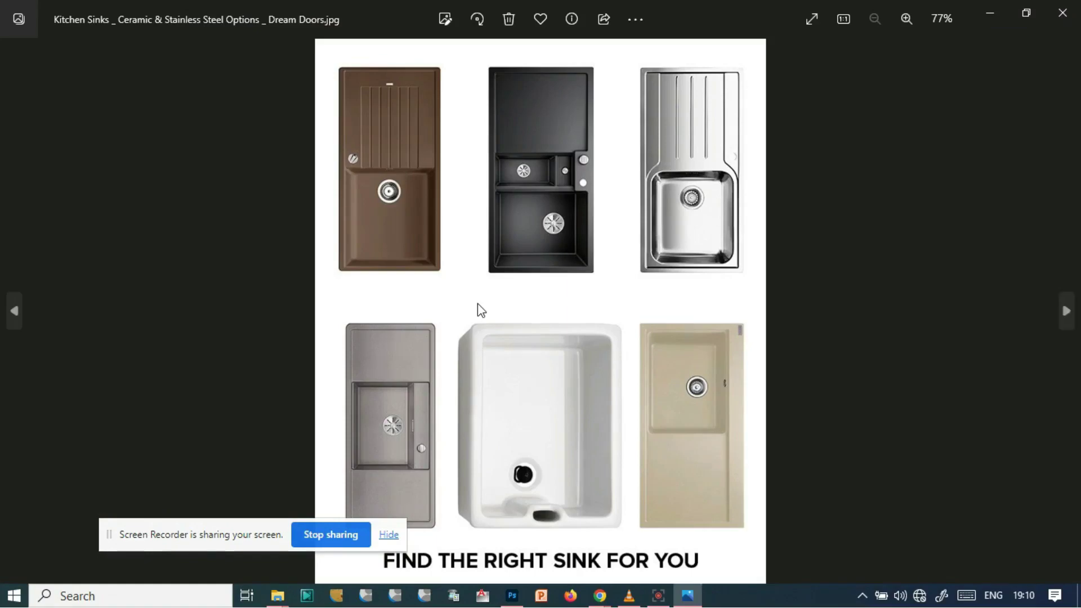
left_click(1062, 11)
left_click_drag(809, 282, 512, 596)
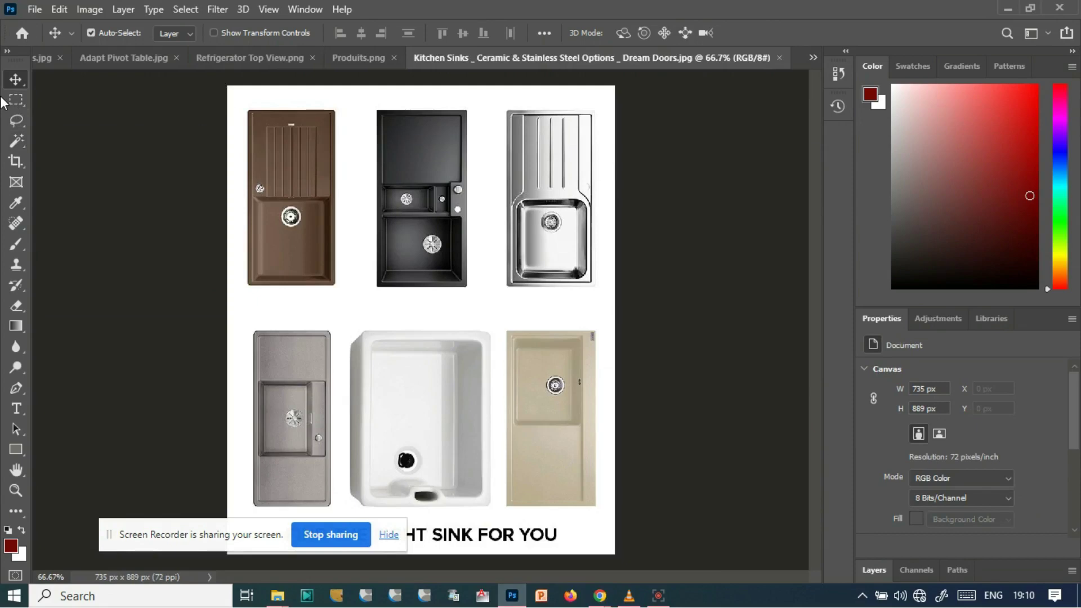
left_click(16, 162)
left_click_drag(585, 254, 614, 305)
key("ctrl+z")
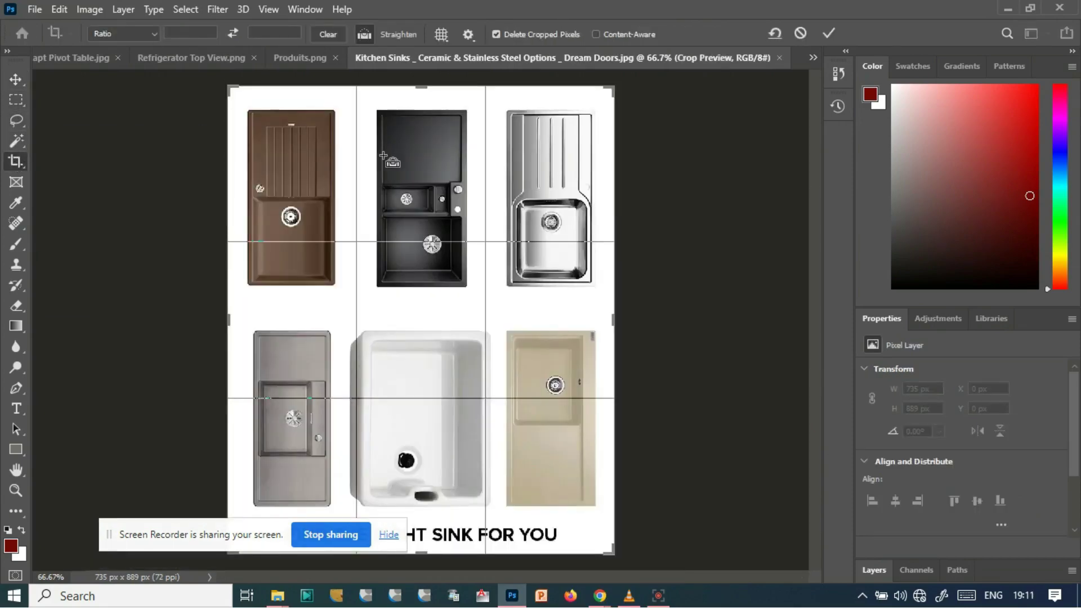
key("Return")
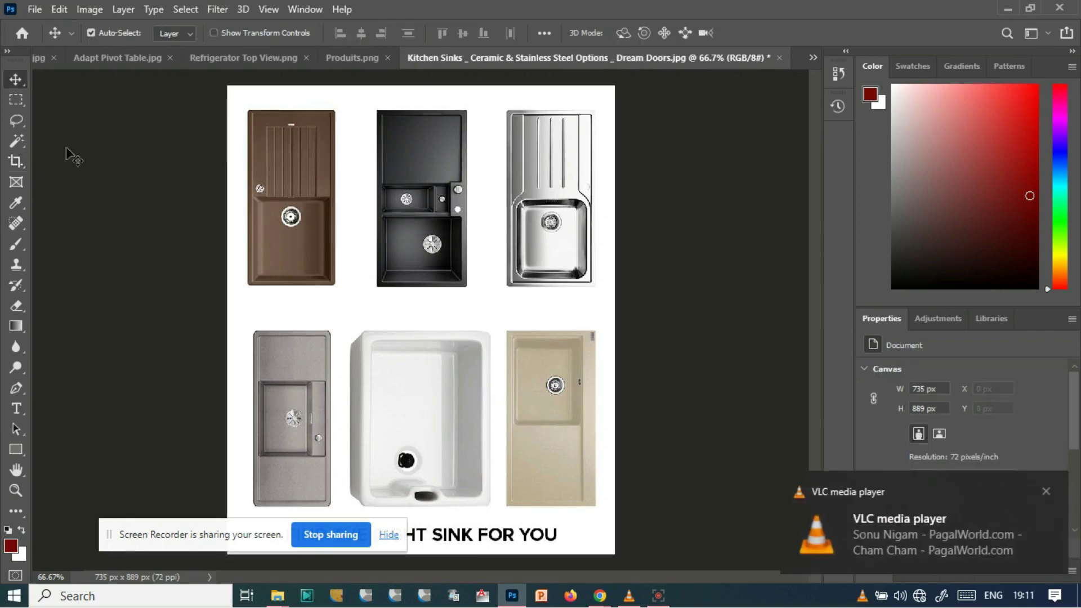
- Crop the Kitchen Sinks image to the stainless steel sink, 212 x 382 px
left_click_drag(495, 100, 603, 293)
left_click(90, 9)
left_click(107, 172)
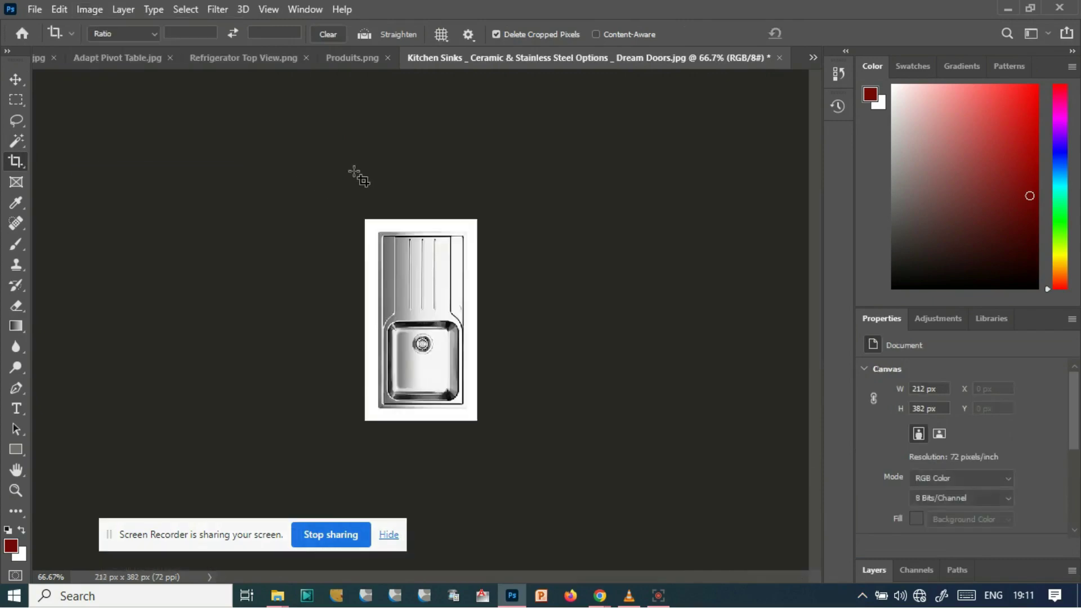
key("ctrl+plus")
key("ctrl+plus")
left_click(17, 141)
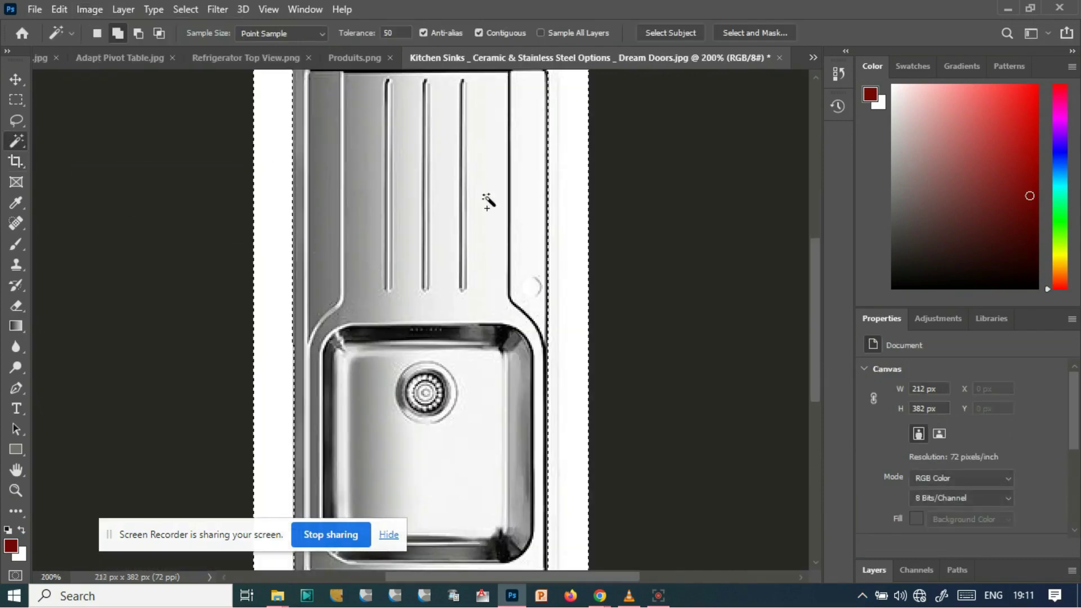
left_click(430, 194)
scroll(451, 209, "up", 2)
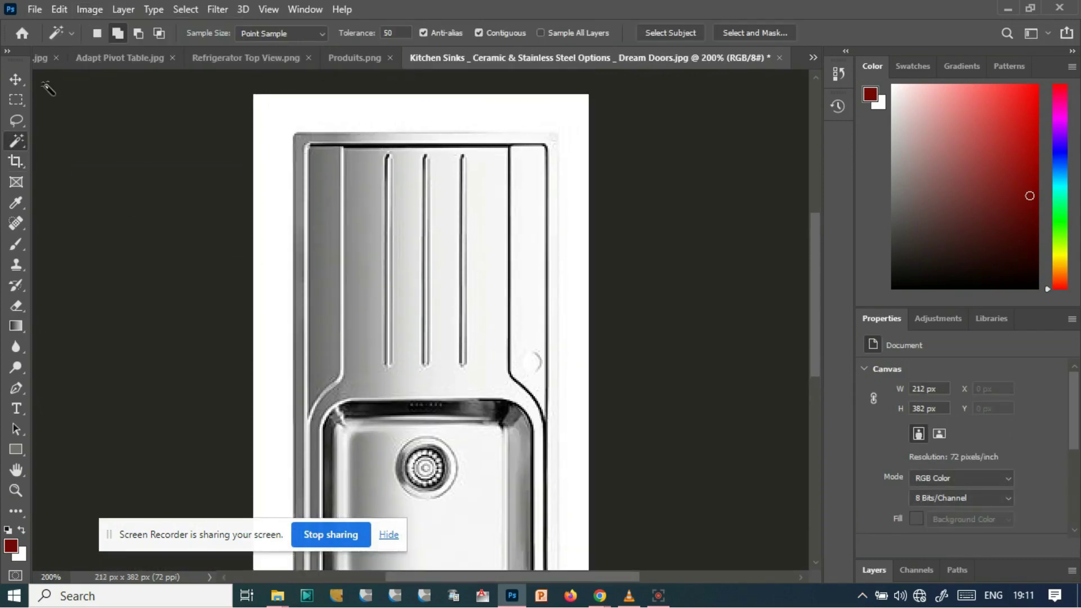
- Select the whole sink image with the Rectangular Marquee and set its brightness to -38
key("m")
left_click_drag(255, 95, 610, 602)
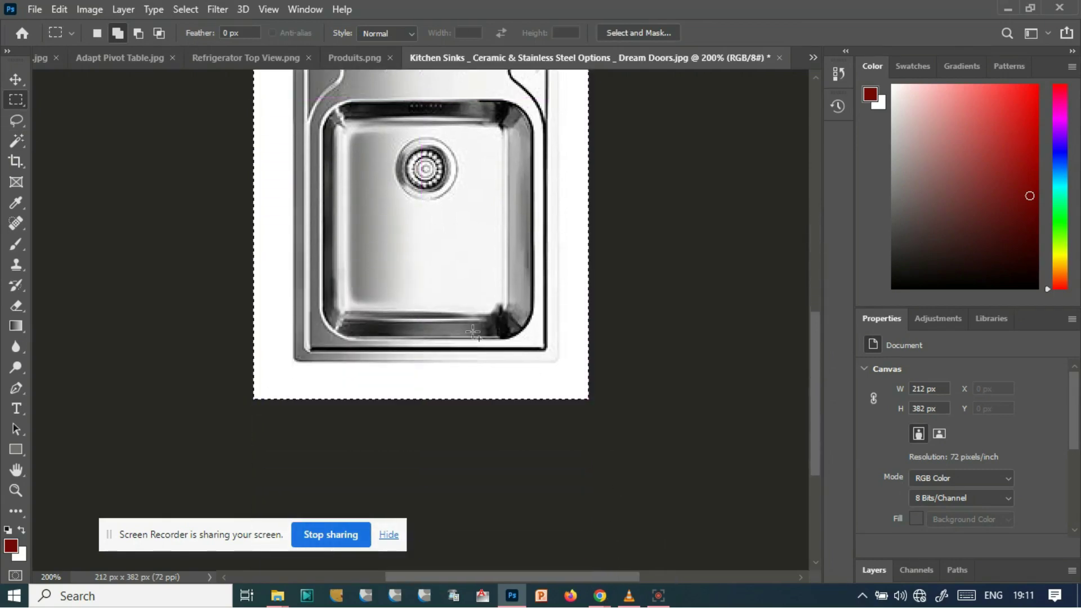
left_click(89, 10)
left_click(272, 54)
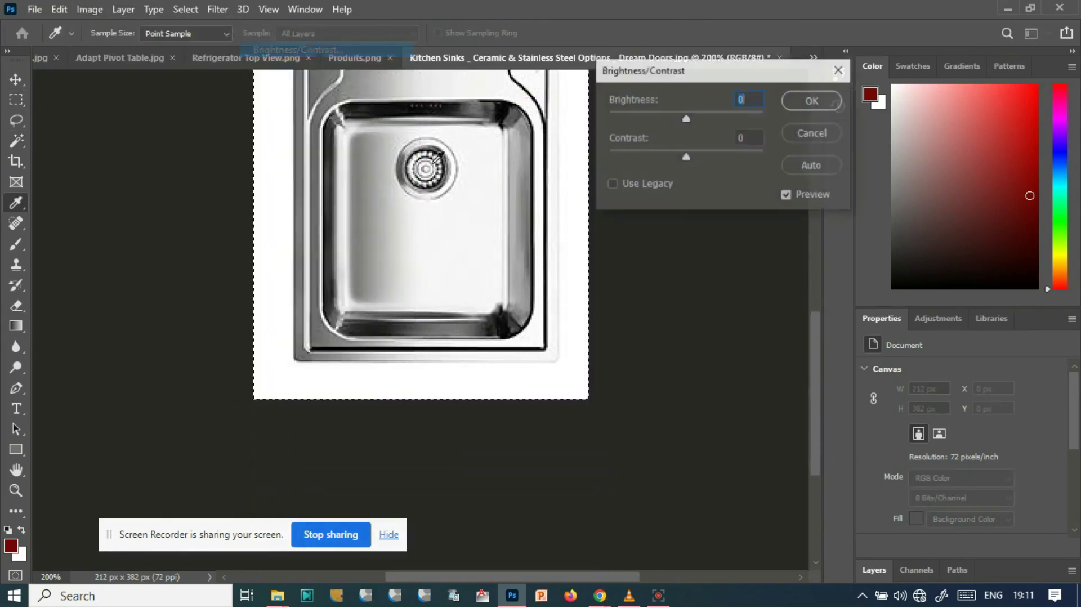
left_click_drag(681, 120, 664, 117)
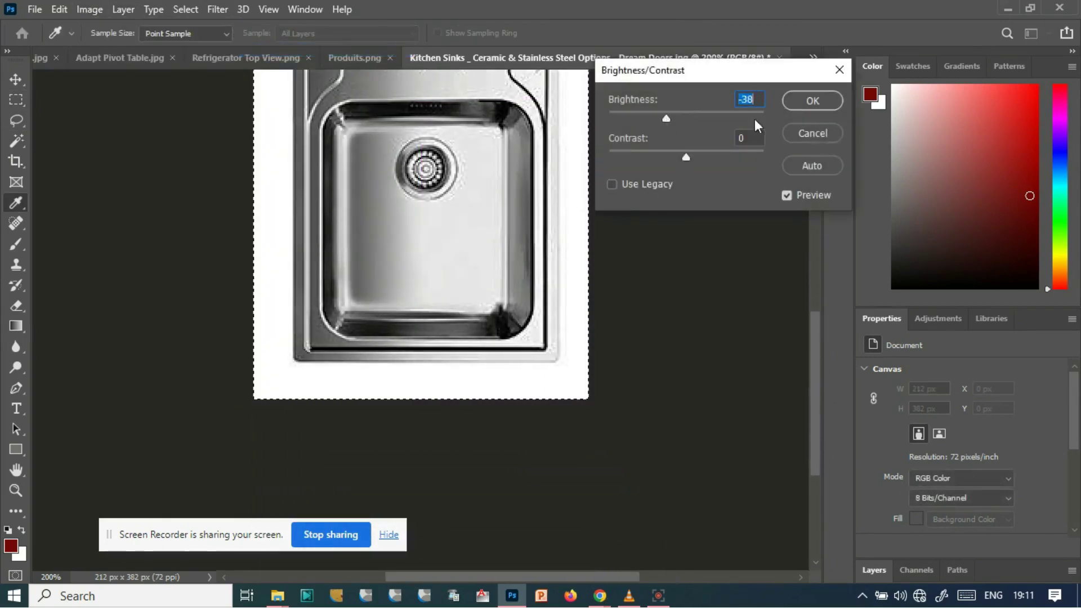
left_click(812, 100)
key("m")
scroll(362, 357, "up", 5)
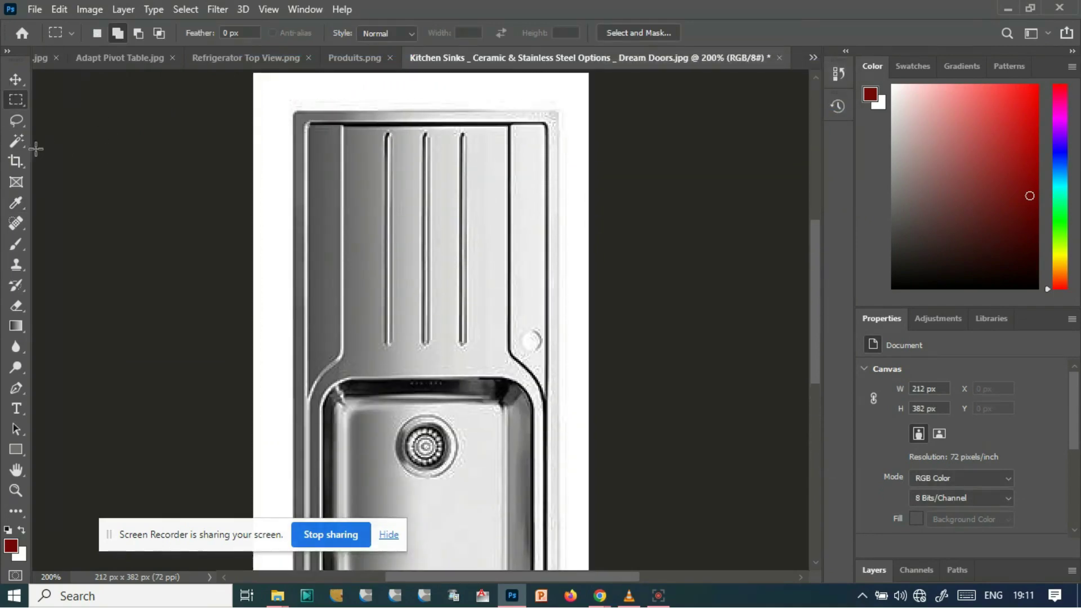
key("w")
left_click(406, 101)
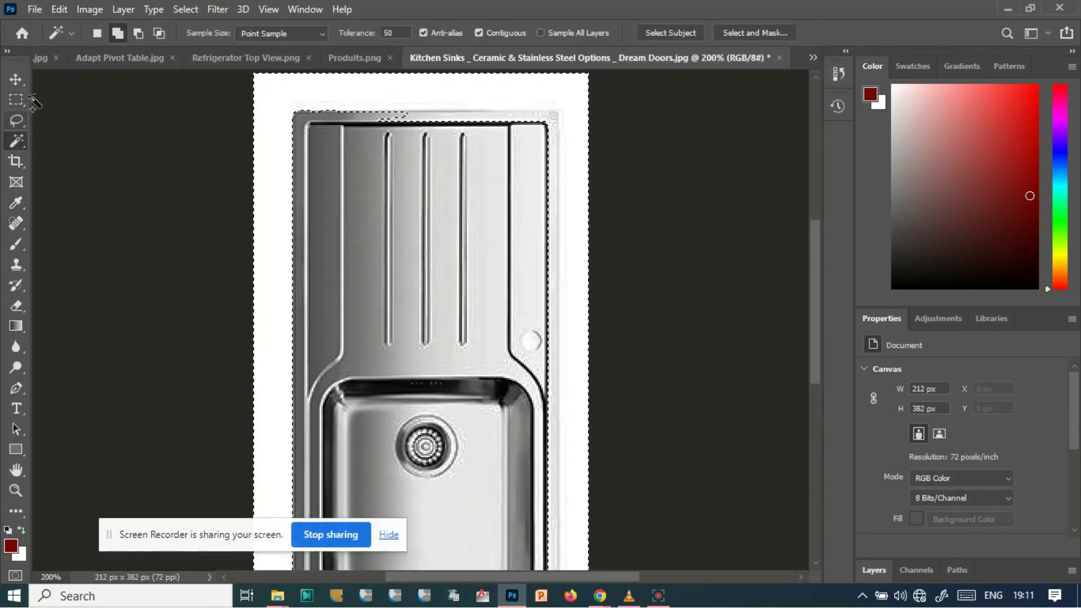
left_click(138, 32)
left_click(431, 122)
left_click(517, 233)
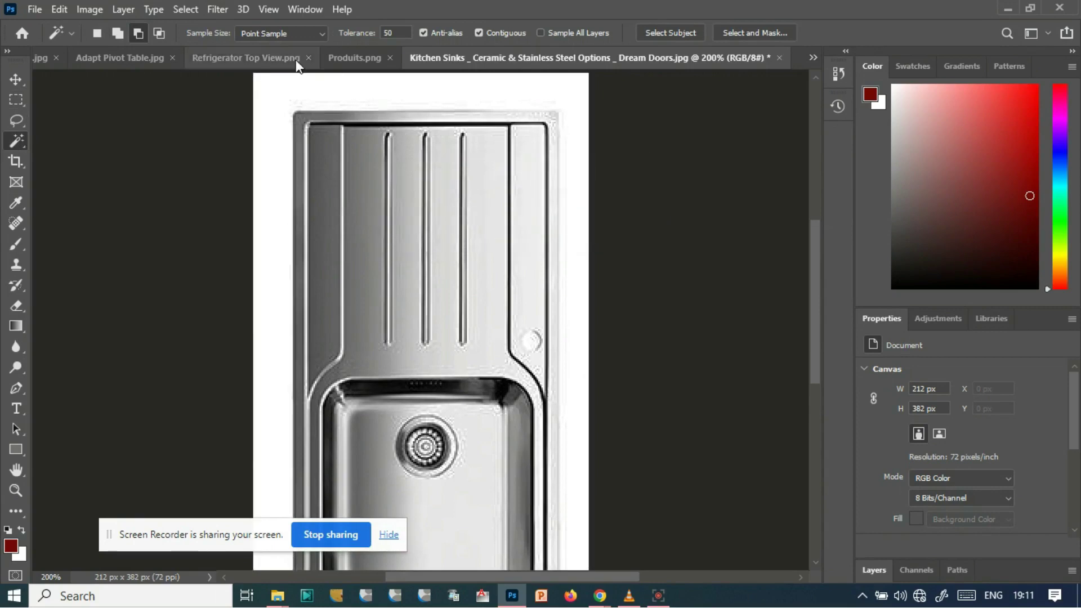
- Marquee-select the steel sink along its outer edges and crop the image to it, 170 x 335 px
left_click(16, 100)
scroll(299, 100, "down", 1)
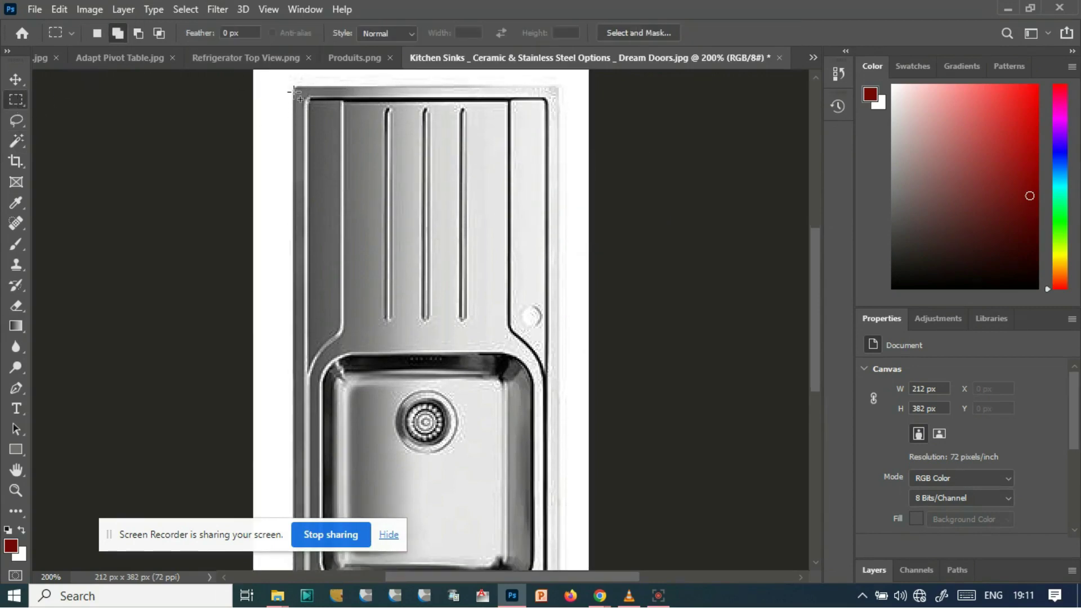
left_click_drag(393, 261, 564, 489)
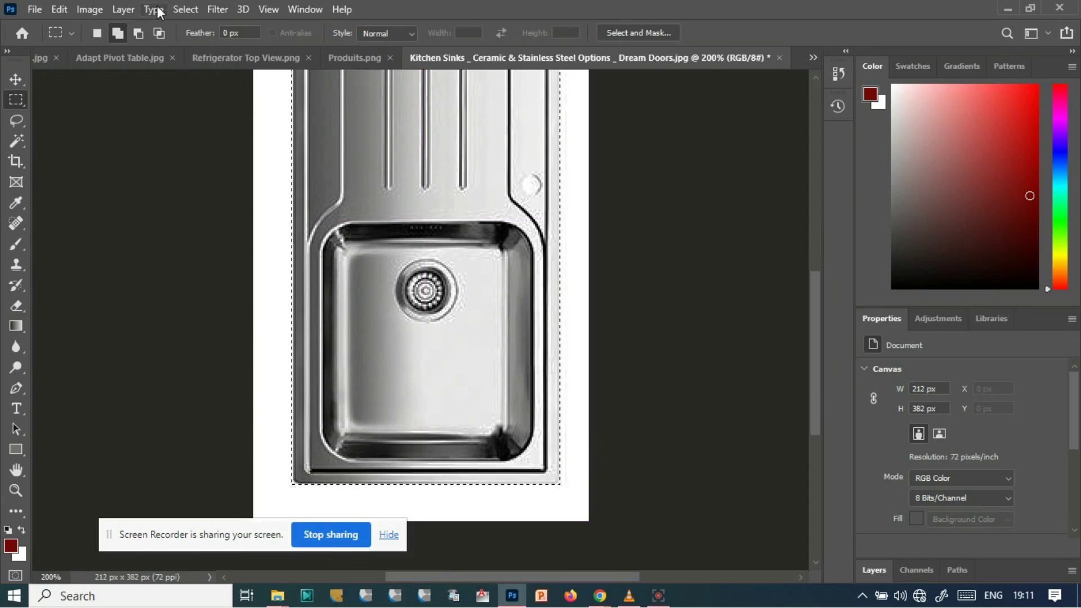
left_click(77, 9)
left_click(93, 169)
scroll(286, 321, "up", 5)
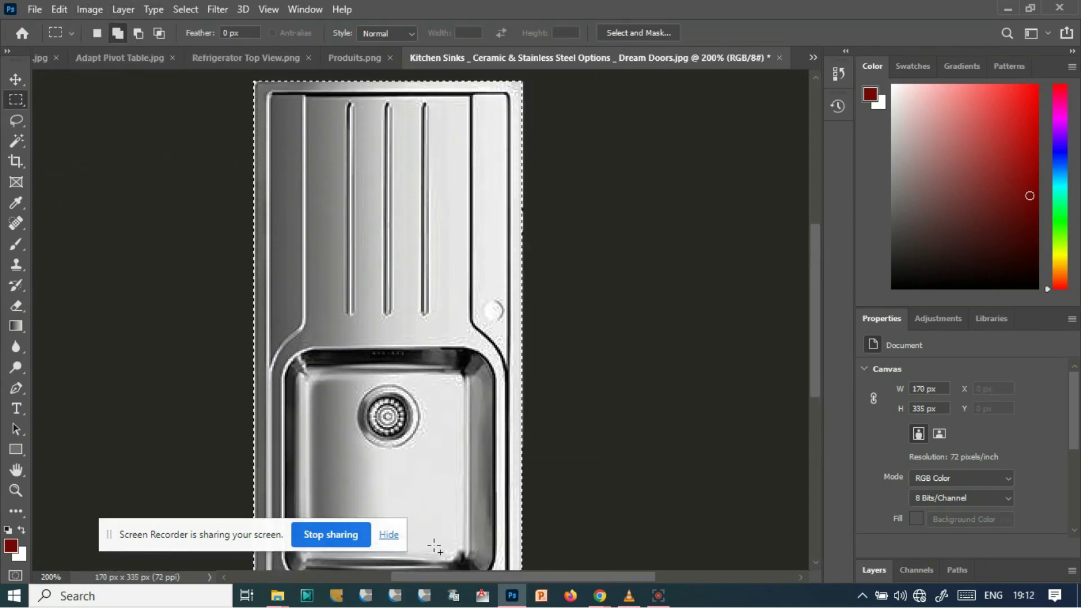
- Paste the cropped sink into the Drawing1-Model plan and move it towards the black kitchen counter
left_click(512, 595)
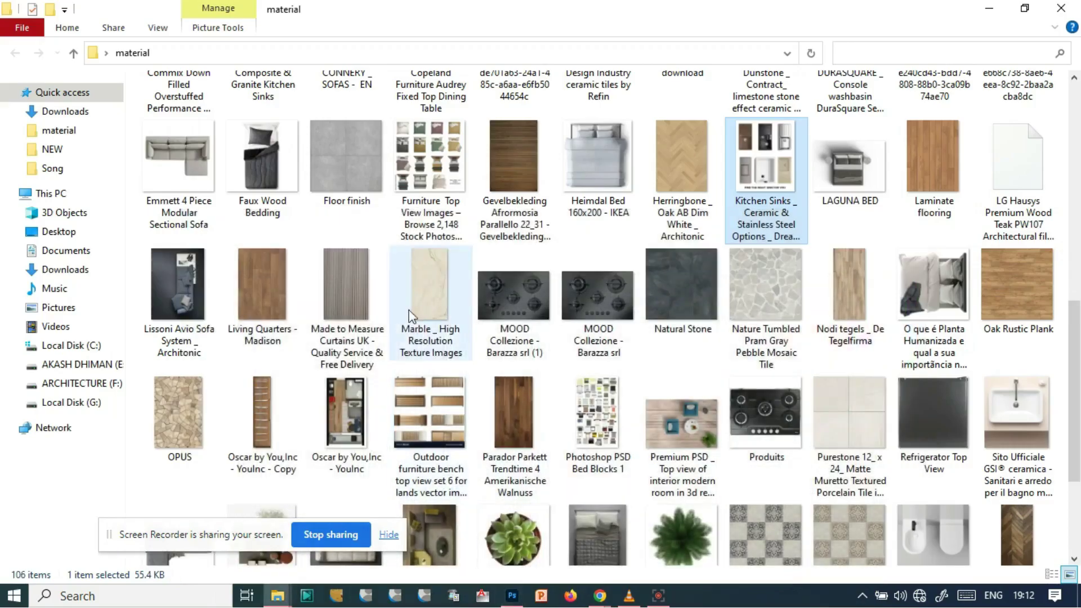
left_click(511, 596)
left_click(813, 57)
left_click(667, 99)
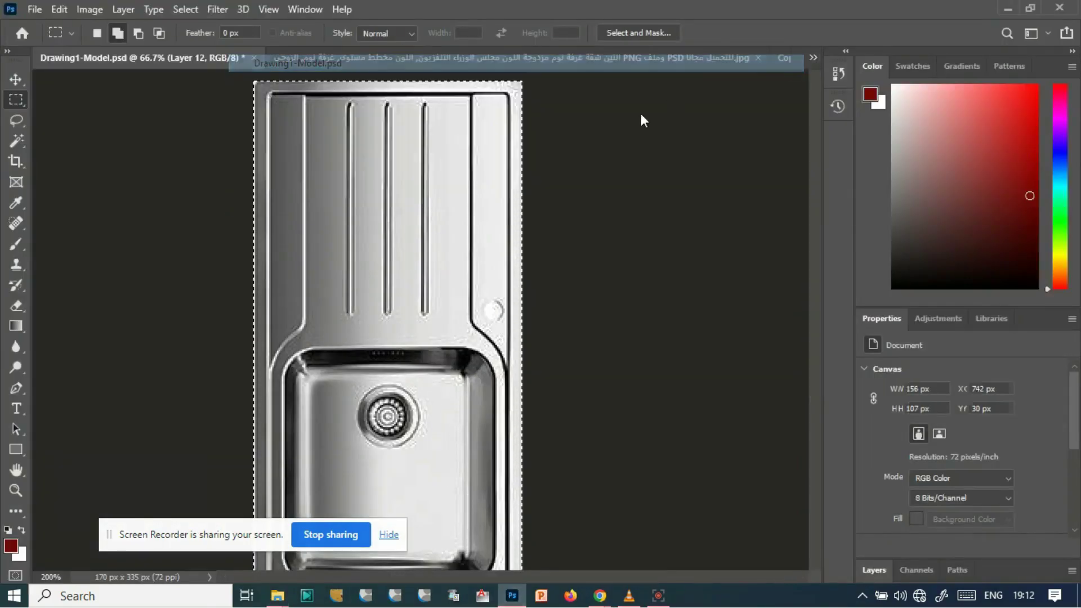
key("v")
key("ctrl+v")
left_click_drag(413, 282, 273, 231)
- Shrink the sink to 111 x 218 px and place it on the black kitchen counter beside the window, at X 623 px, Y 258 px
key("ctrl+t")
left_click_drag(308, 170, 278, 243)
left_click_drag(247, 269, 244, 212)
key("Right")
key("Right")
key("Right")
key("Right")
key("Right")
key("Right")
key("Right")
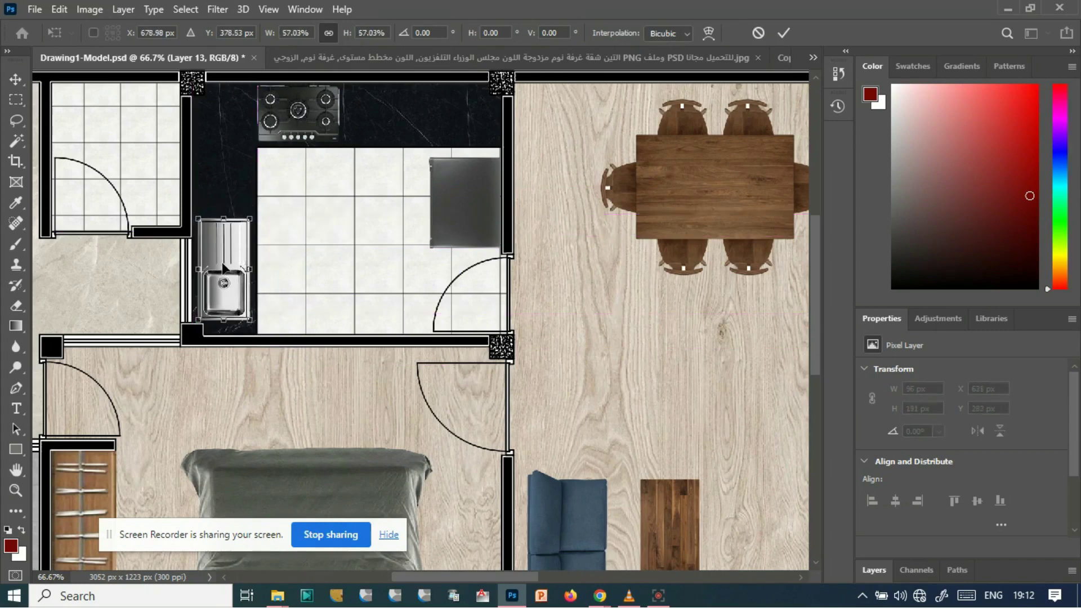
left_click_drag(246, 223, 190, 206)
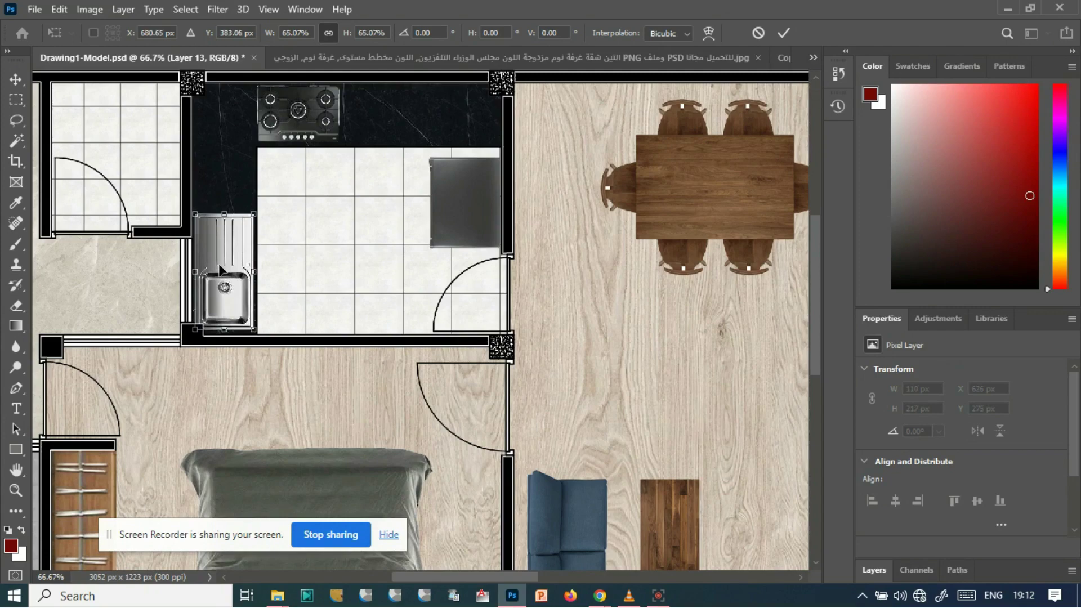
left_click_drag(231, 280, 224, 245)
key("Return")
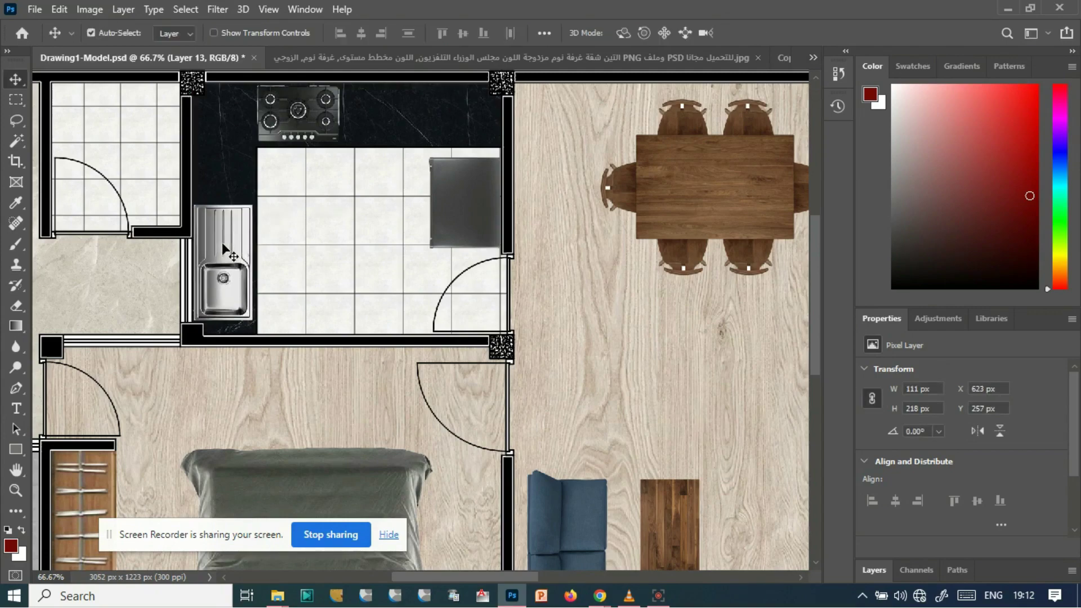
scroll(335, 293, "up", 1)
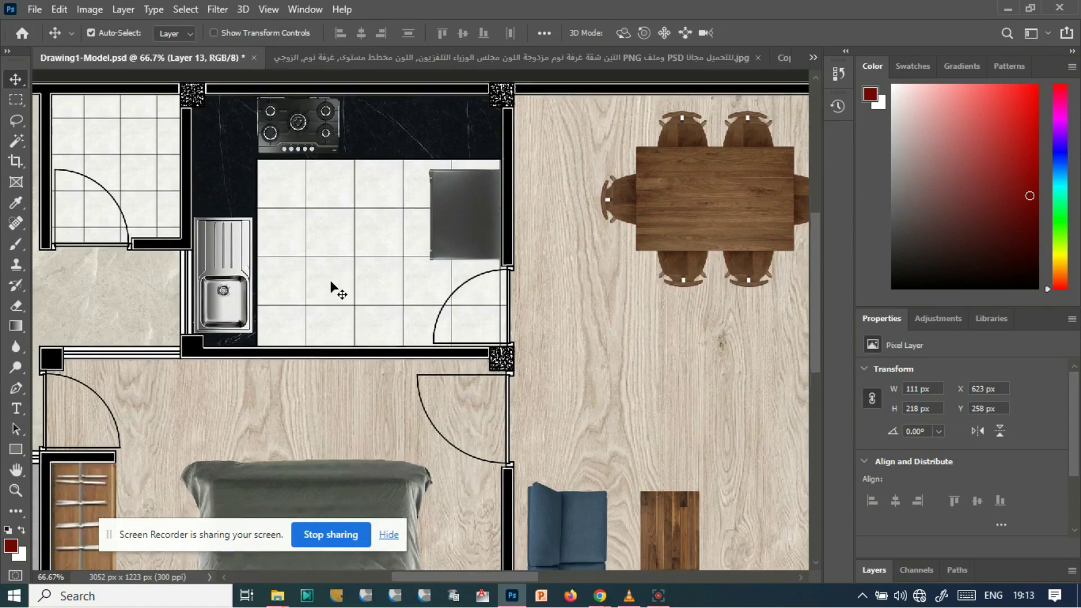
- Activate the Background layer and select the blank white rectangle in the marble-floored area with the Magic Wand
key("ctrl+minus")
key("ctrl+minus")
key("ctrl+minus")
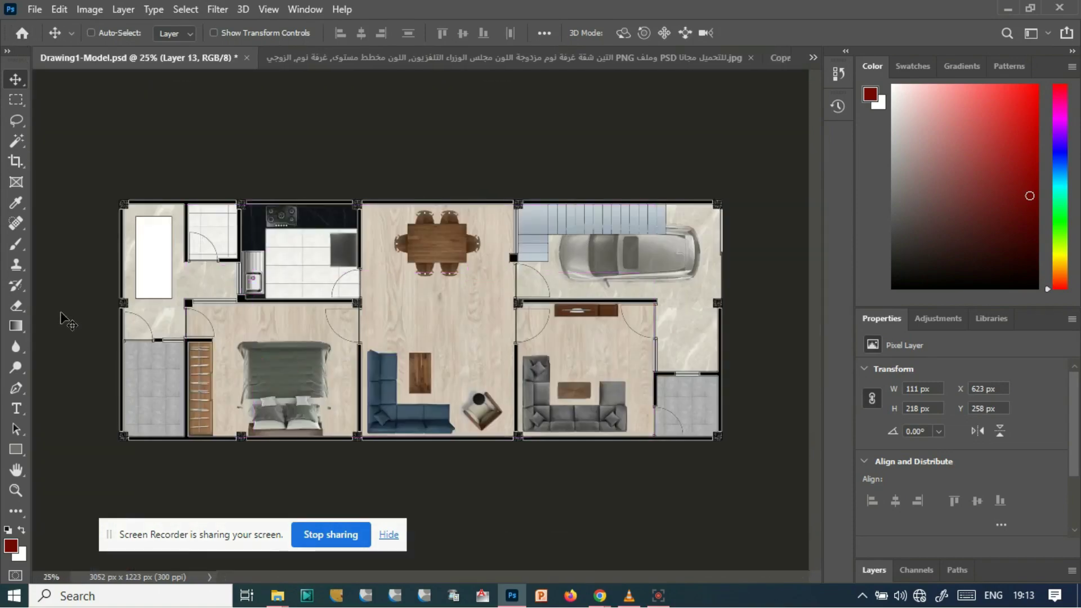
key("ctrl+plus")
key("ctrl+plus")
left_click_drag(502, 576, 433, 564)
scroll(339, 373, "up", 2)
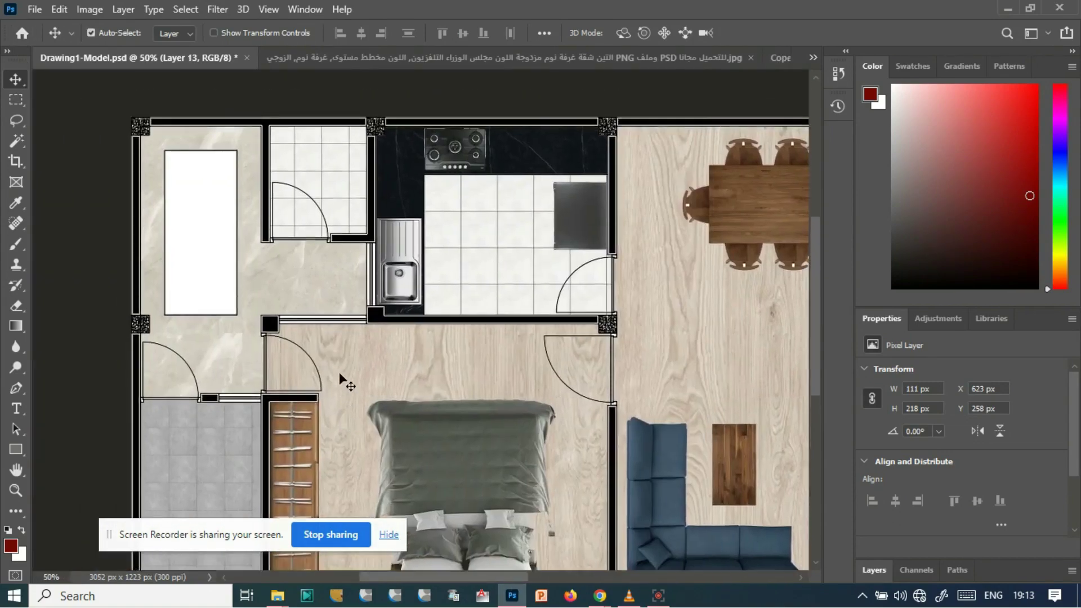
left_click(16, 141)
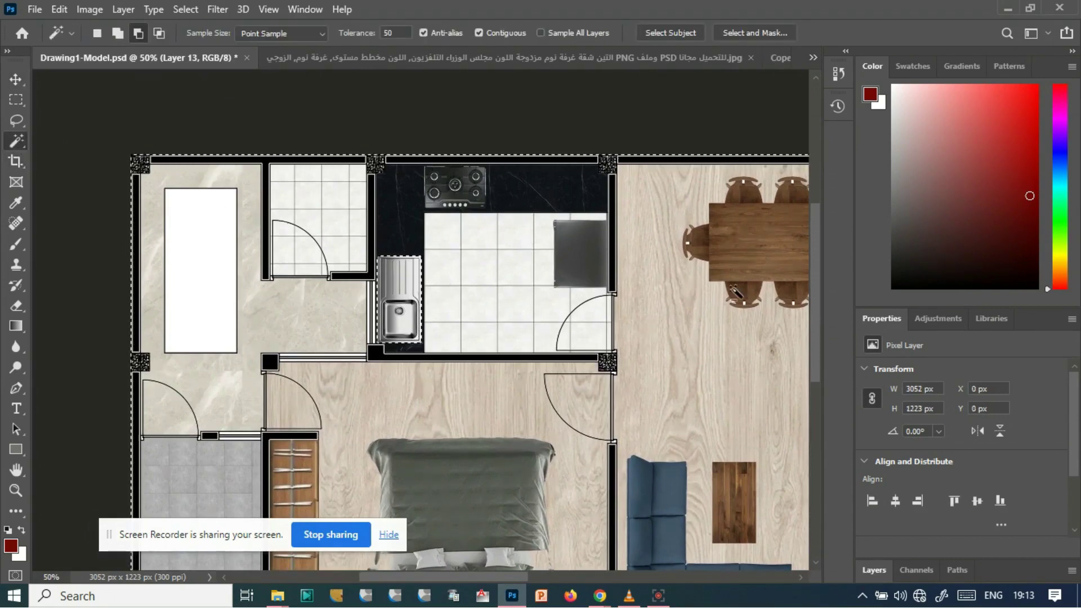
scroll(924, 439, "down", 3)
left_click(874, 570)
scroll(947, 511, "down", 5)
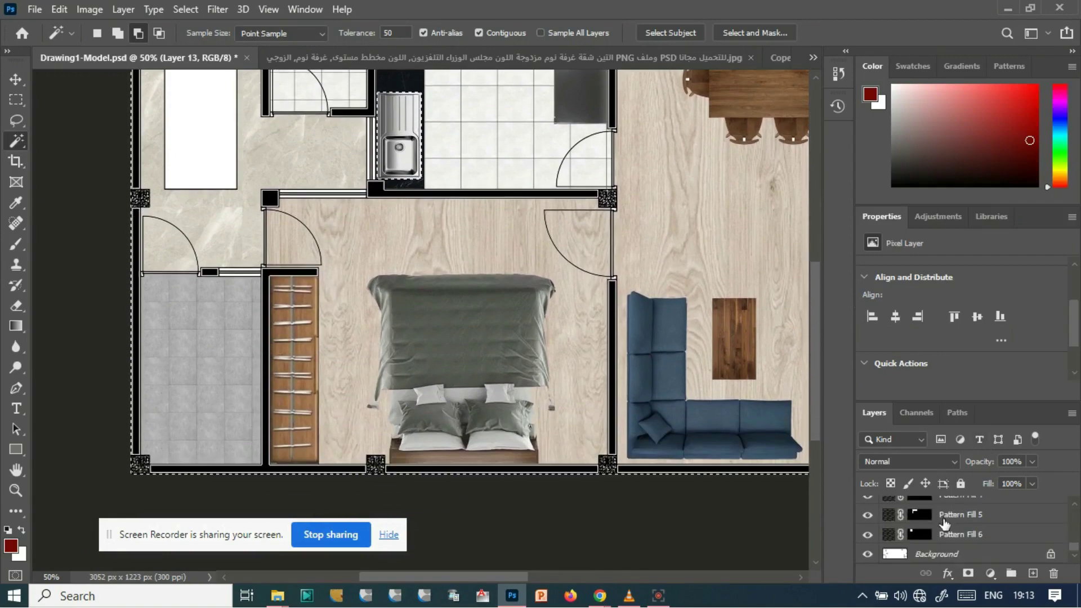
left_click(938, 554)
scroll(172, 217, "up", 2)
scroll(185, 195, "up", 3)
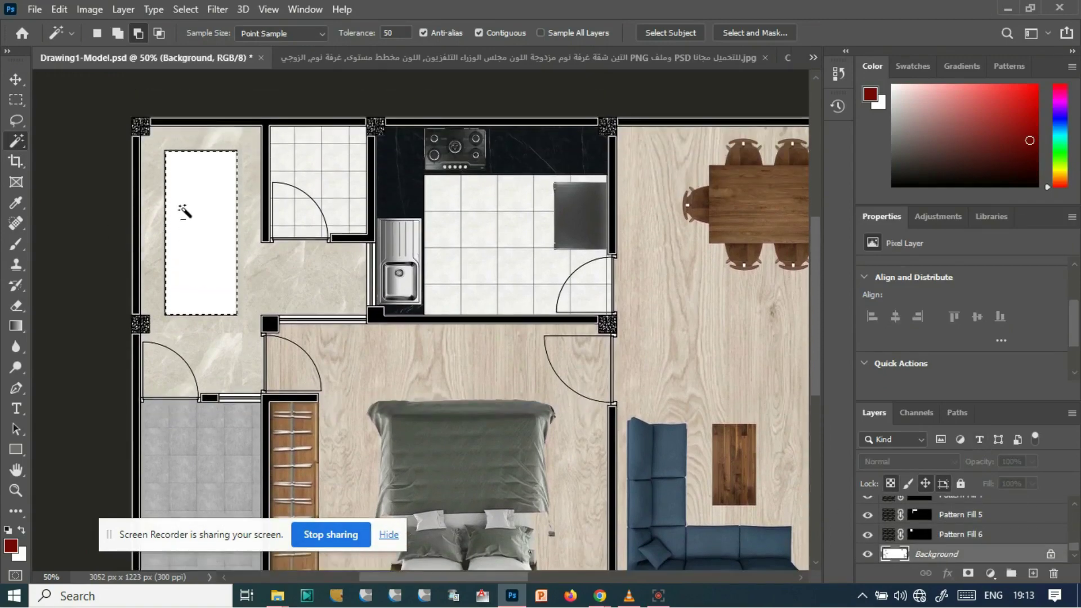
- Try to fill the selected white rectangle with a leaf pattern from the Pattern Fill library
mouse_move(493, 577)
left_mouse_down()
mouse_move(613, 580)
mouse_move(472, 579)
left_mouse_up()
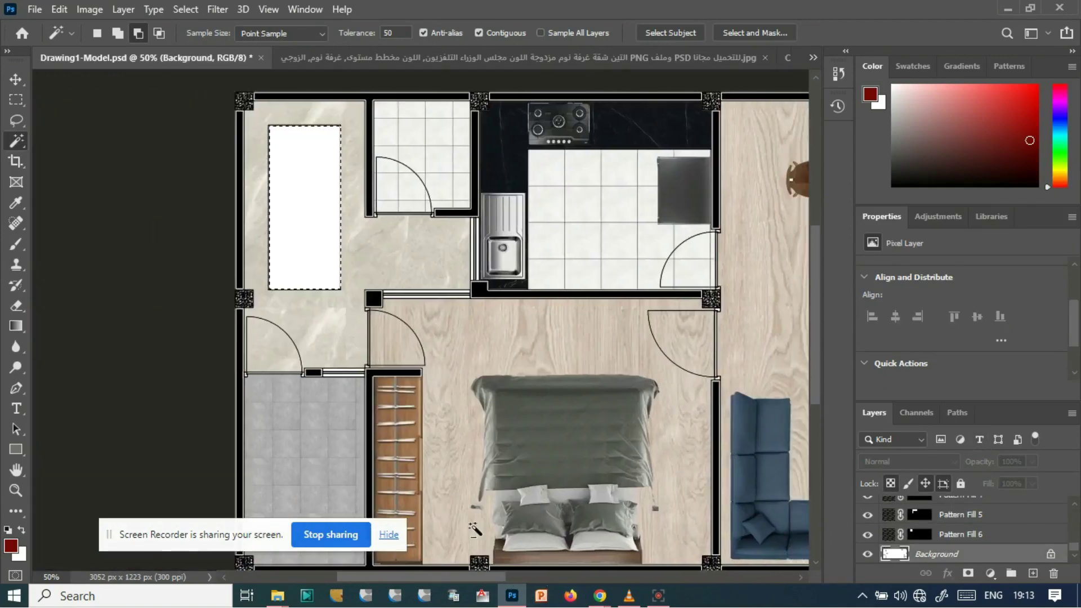
scroll(480, 452, "up", 1)
left_click(991, 573)
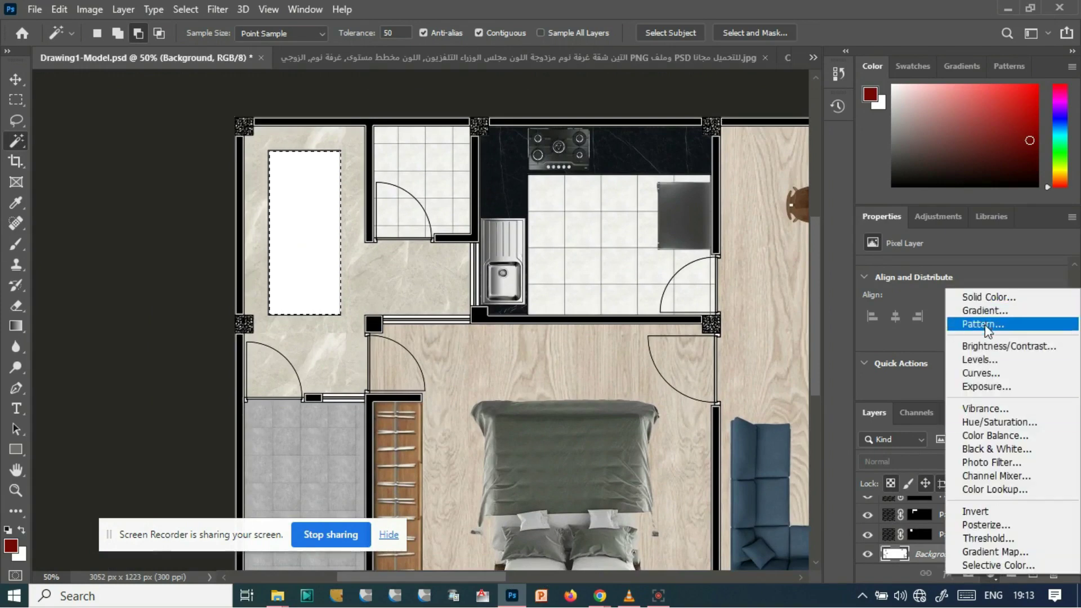
left_click(986, 321)
left_click(819, 129)
scroll(760, 219, "down", 1)
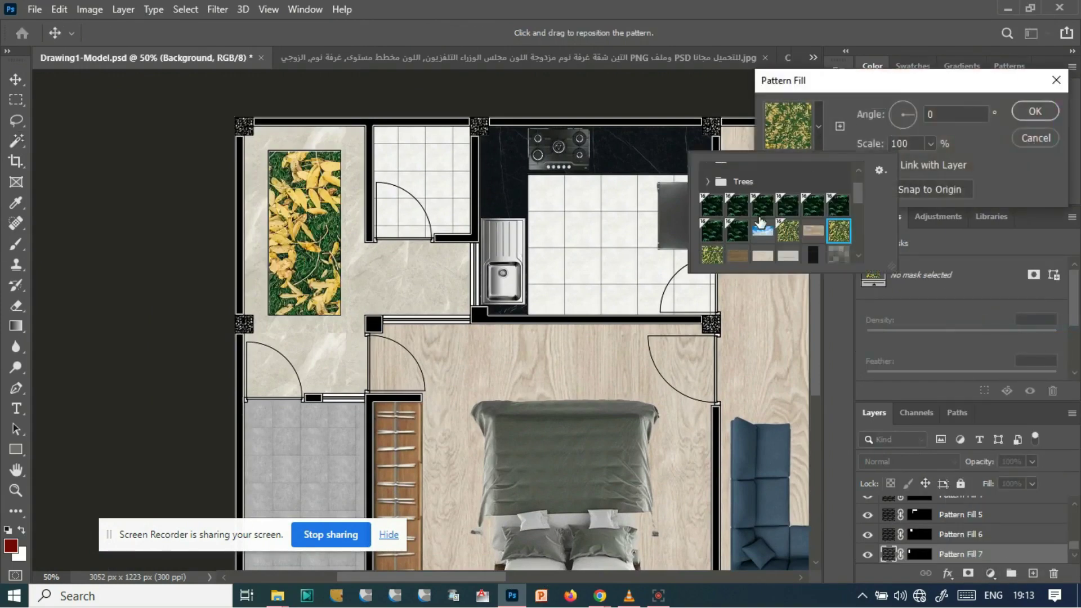
scroll(741, 239, "up", 1)
left_click(720, 235)
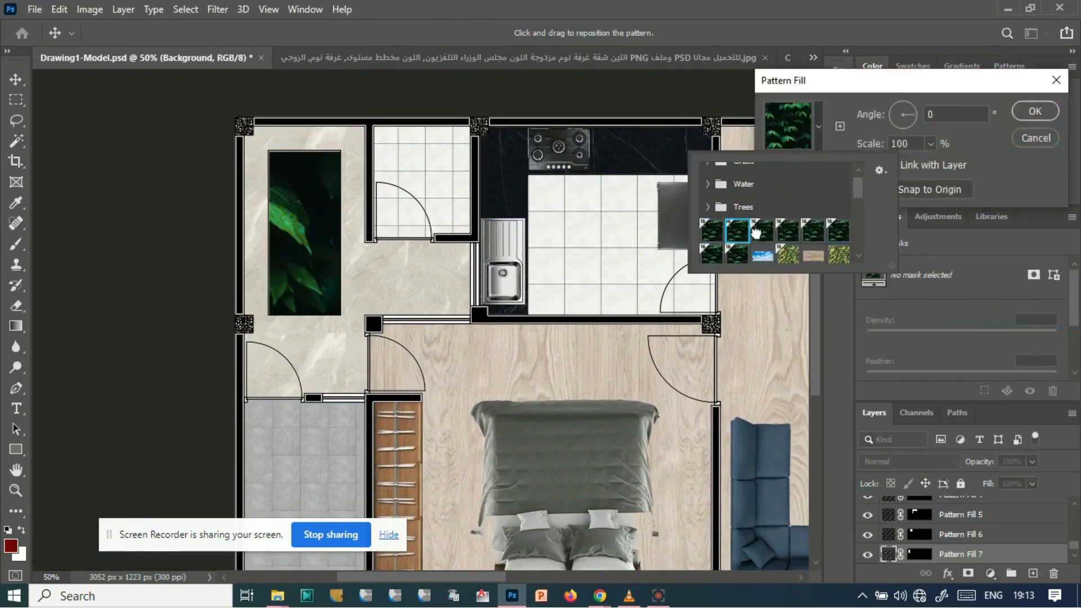
scroll(833, 209, "down", 4)
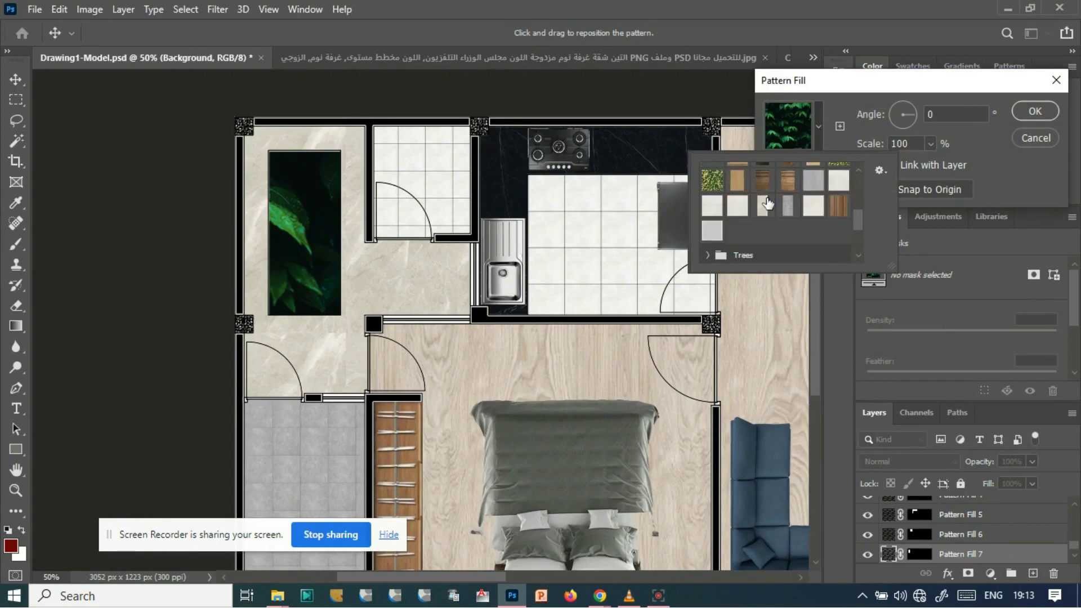
left_click(1035, 138)
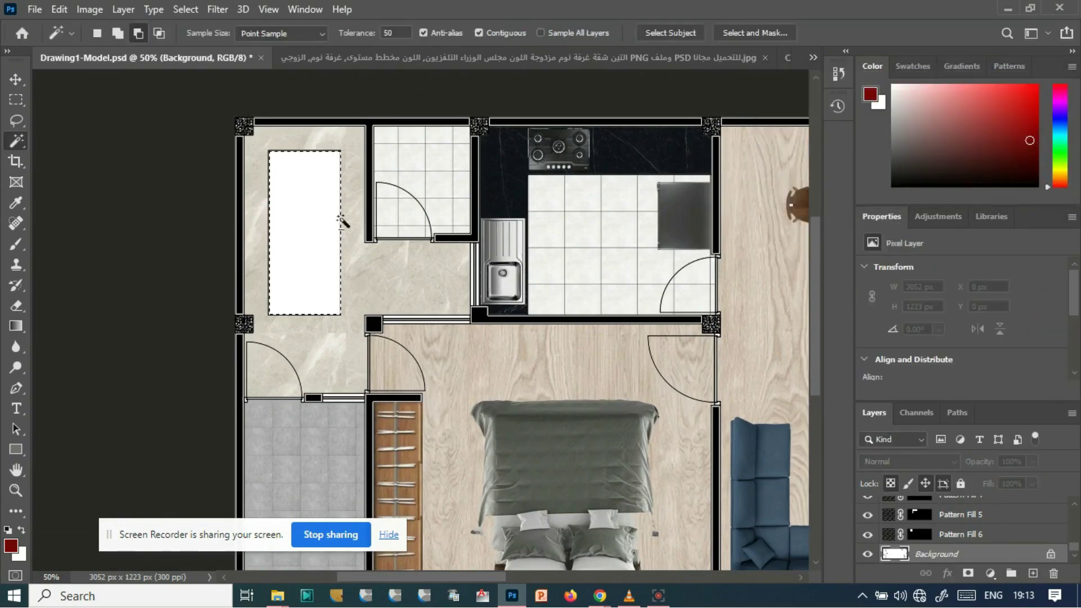
- Look through the material folder for a plant and open the Top View Of Chilean Wine Palm Tree image as a separate document
left_click(277, 595)
left_click(334, 534)
scroll(539, 412, "down", 3)
scroll(634, 433, "up", 8)
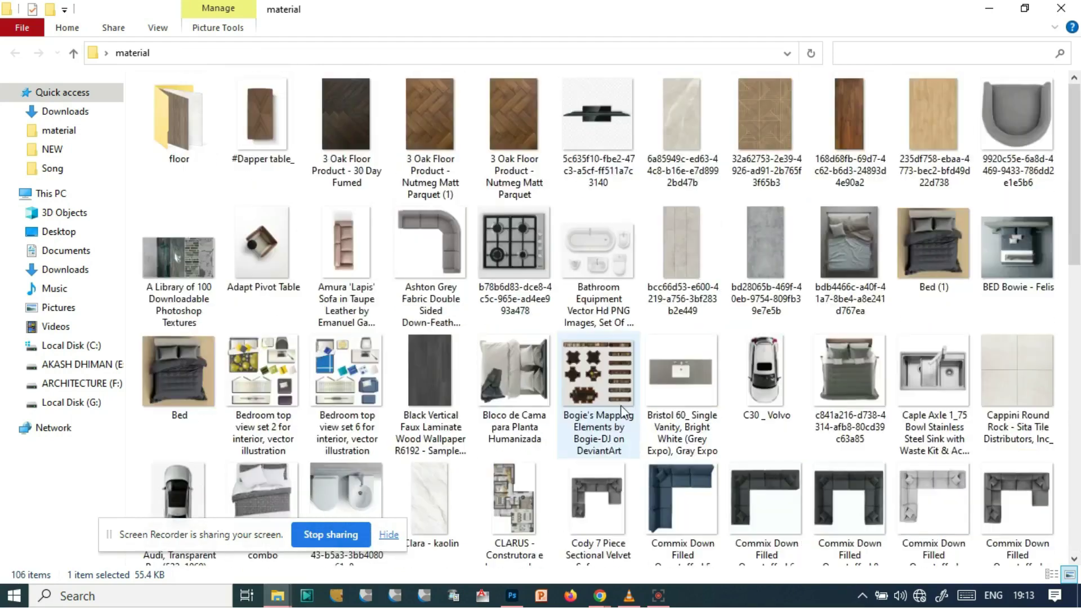
scroll(622, 411, "down", 10)
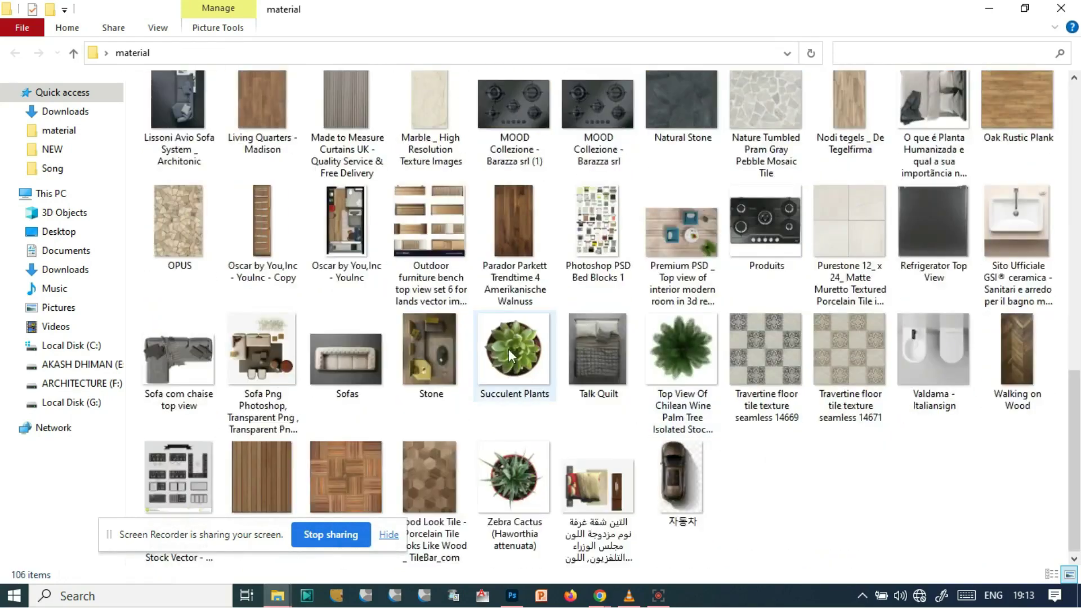
left_click(509, 349)
left_click(682, 351)
double_click(682, 347)
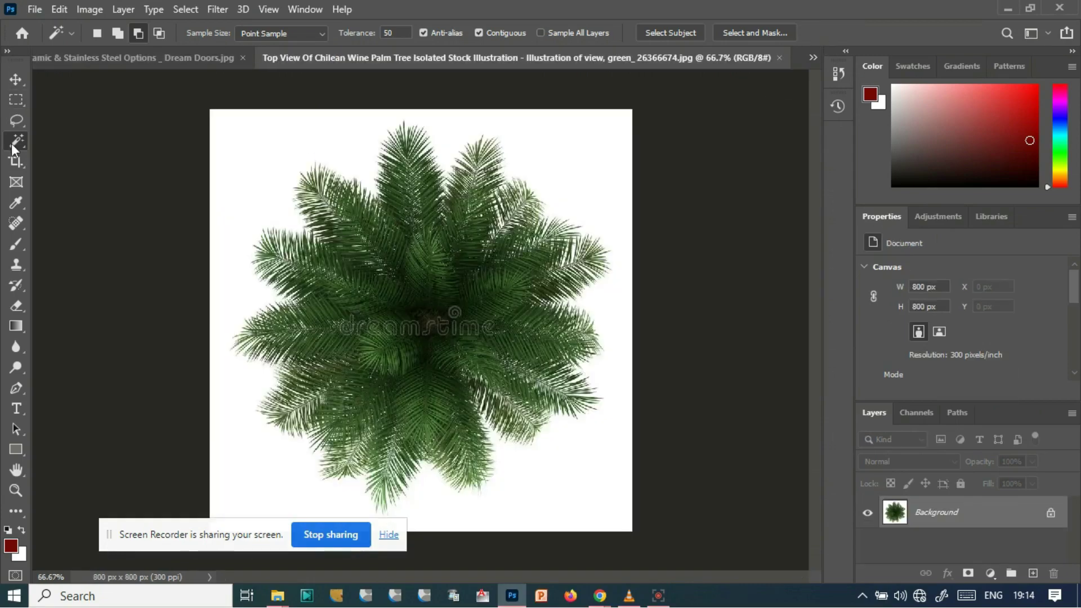
- Isolate the palm tree by selecting its white background with the Magic Wand and inverting the selection
left_click(260, 155)
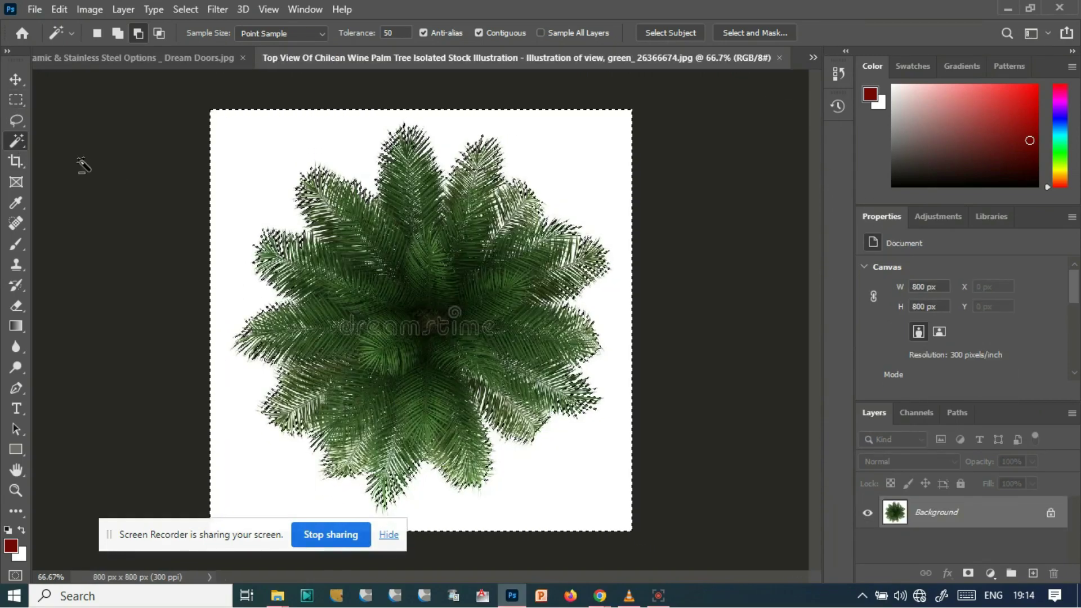
left_click(186, 9)
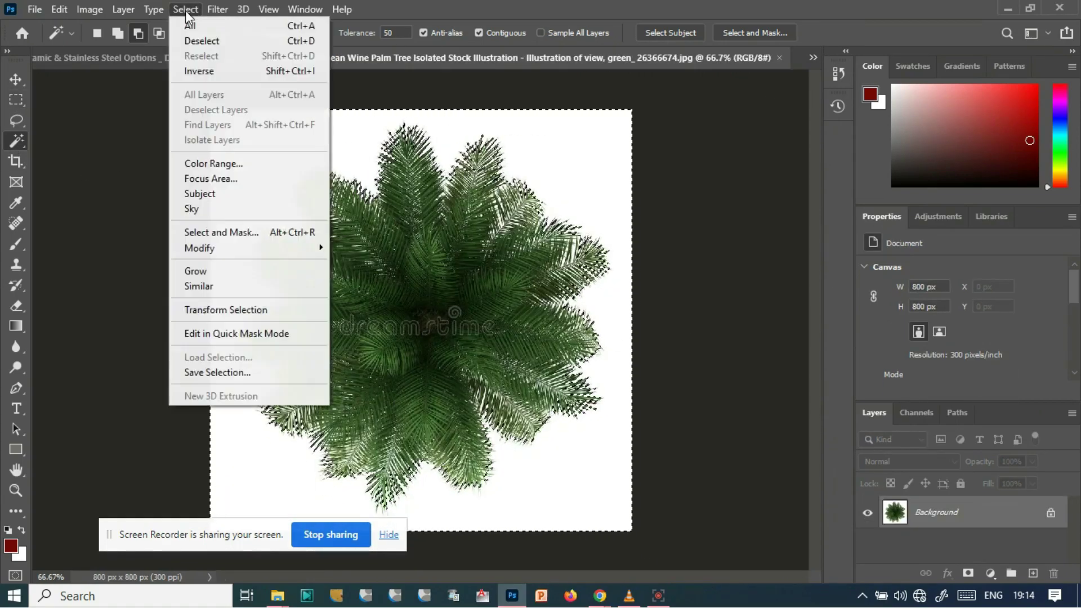
left_click(188, 70)
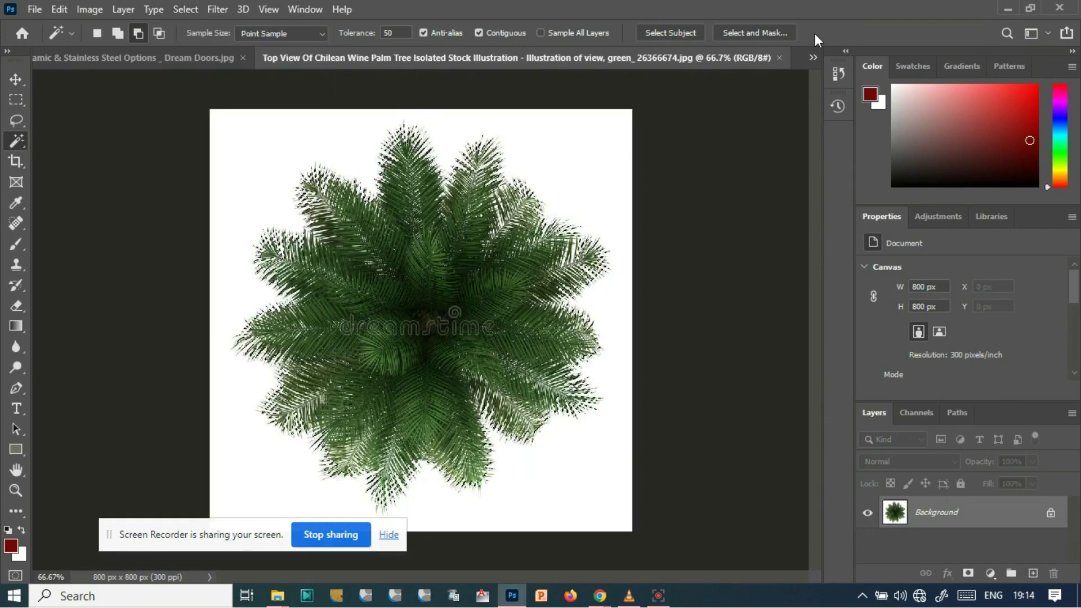
- Paste the palm tree into the Drawing1-Model plan as a new layer above the Background
left_click(813, 58)
left_click(315, 56)
left_click(16, 80)
left_click_drag(532, 572, 635, 575)
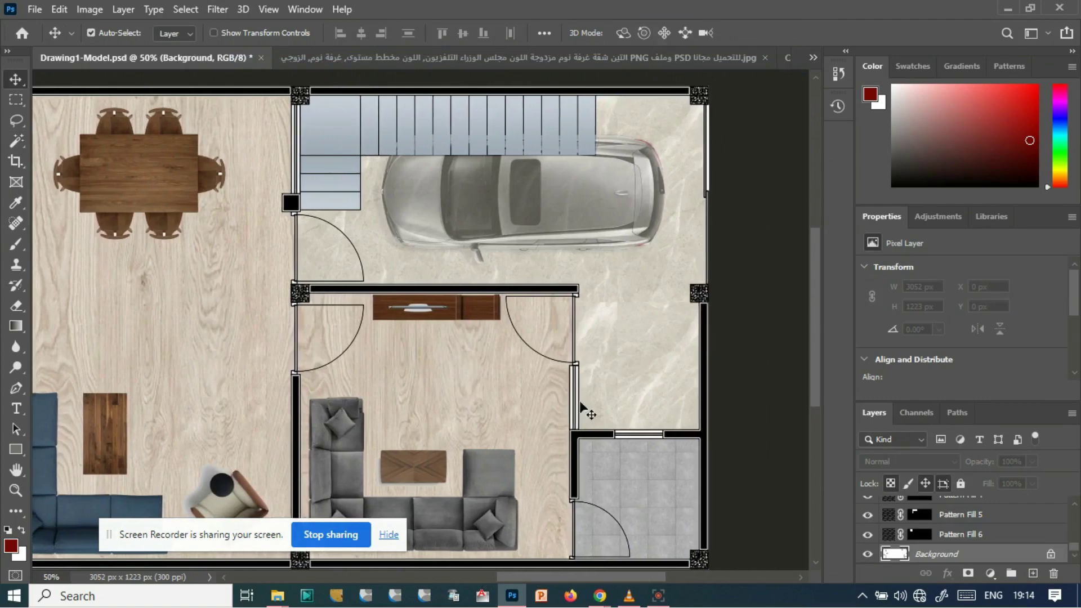
scroll(630, 295, "down", 1)
key("ctrl+v")
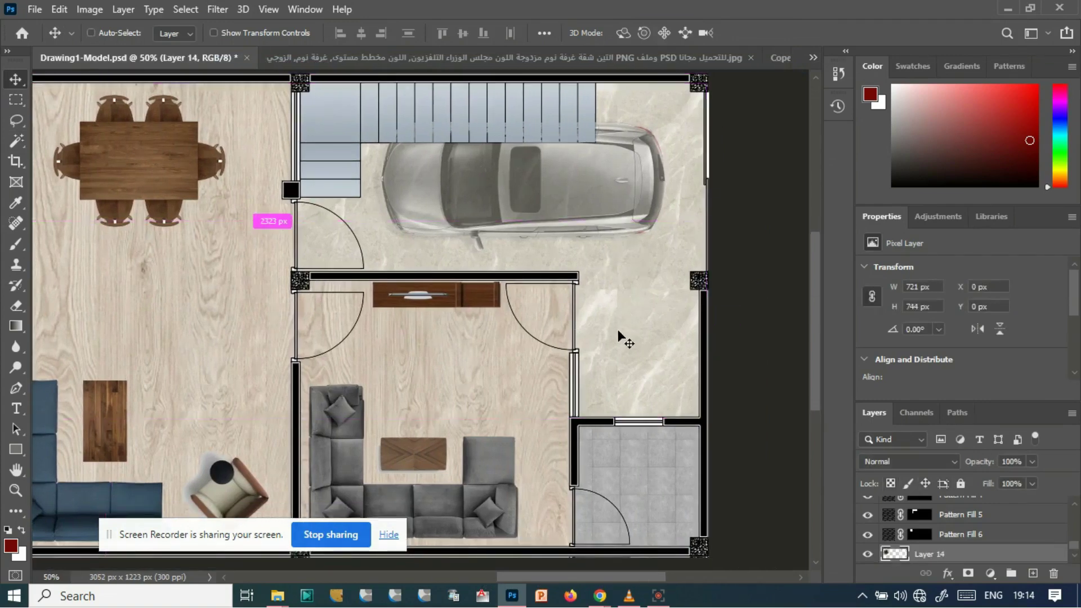
- Undo the last paste of the palm tree
key("ctrl+z")
left_click_drag(621, 569, 588, 580)
key("ctrl+minus")
key("ctrl+minus")
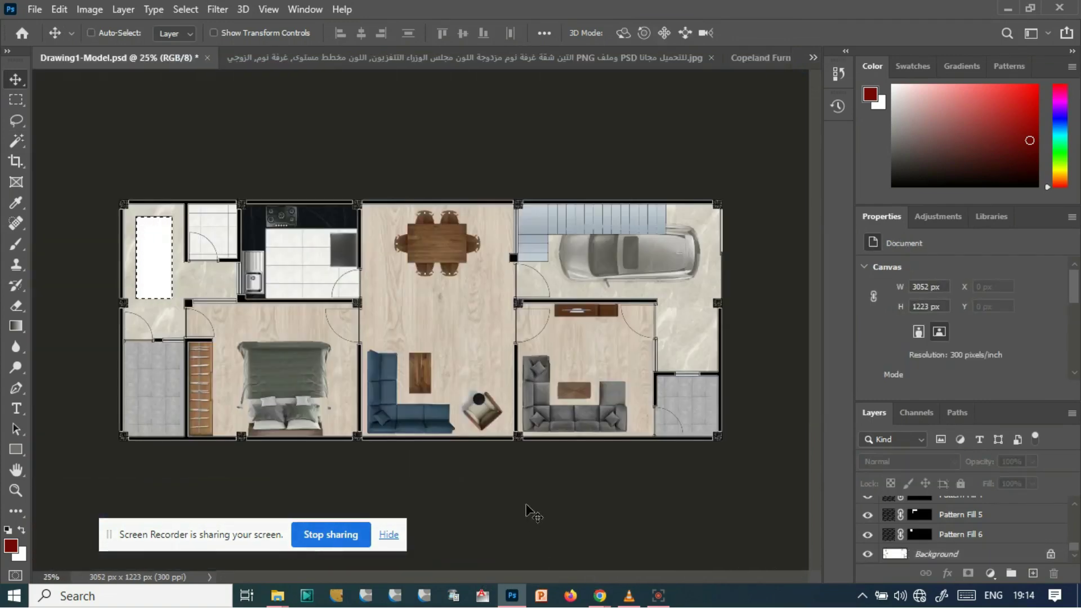
- Paste the palm tree above all other layers, scale it to about 20.27% and place it in the marble passage's lower-right corner
key("ctrl+v")
key("ctrl+t")
left_click_drag(118, 200, 697, 358)
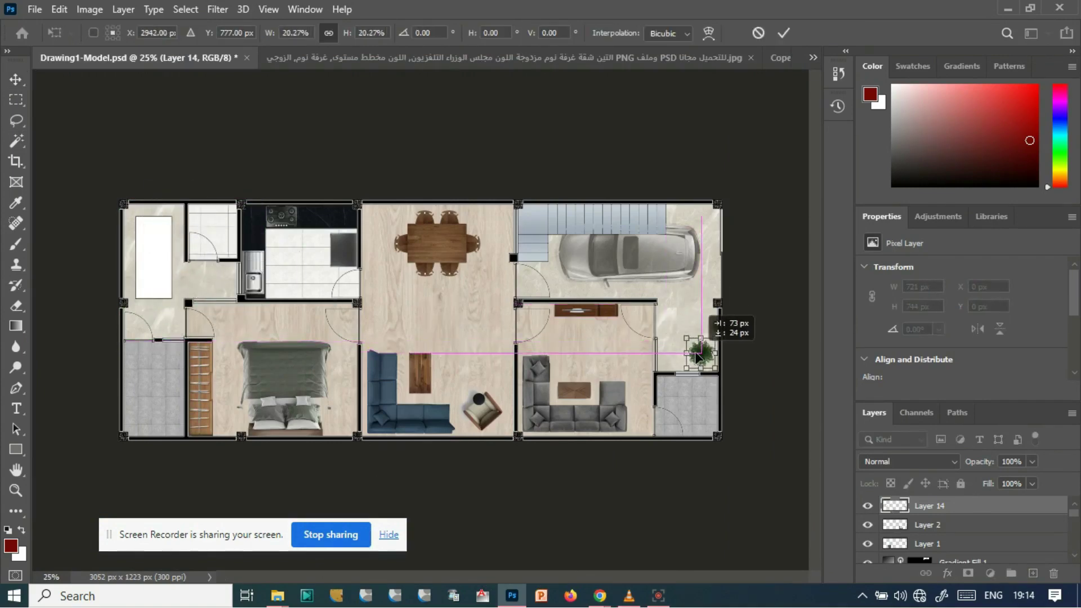
left_click(17, 80)
- Duplicate the palm tree layer and move the copy straight up the marble passage to about Y 518 px
key("ctrl+plus")
key("ctrl+plus")
key("ctrl+plus")
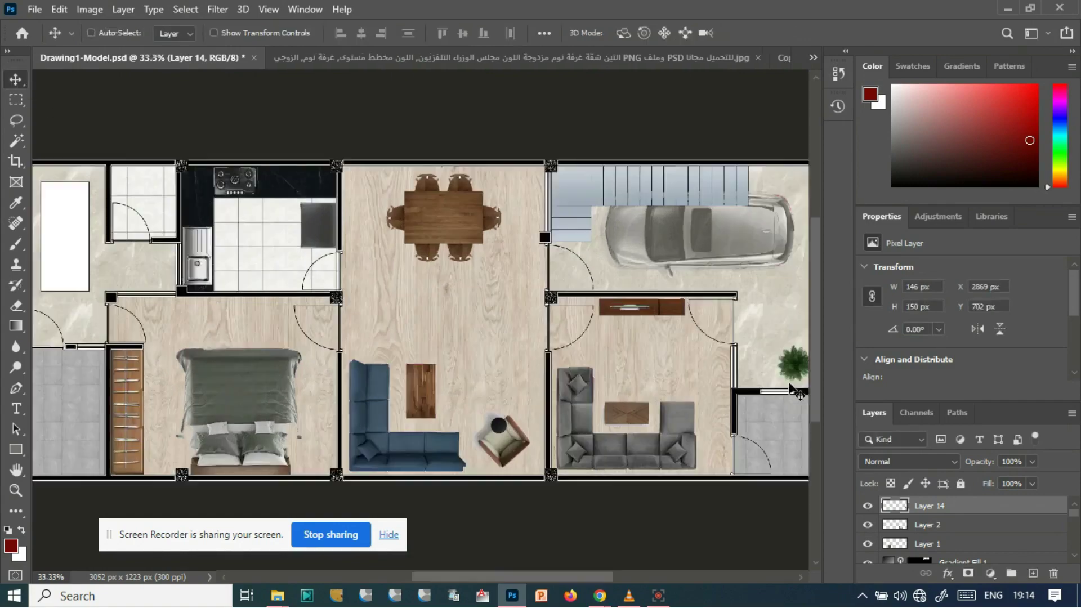
left_click_drag(545, 577, 649, 579)
scroll(448, 343, "down", 1)
key("ctrl+plus")
key("ctrl+plus")
scroll(444, 441, "down", 8)
scroll(571, 551, "down", 3)
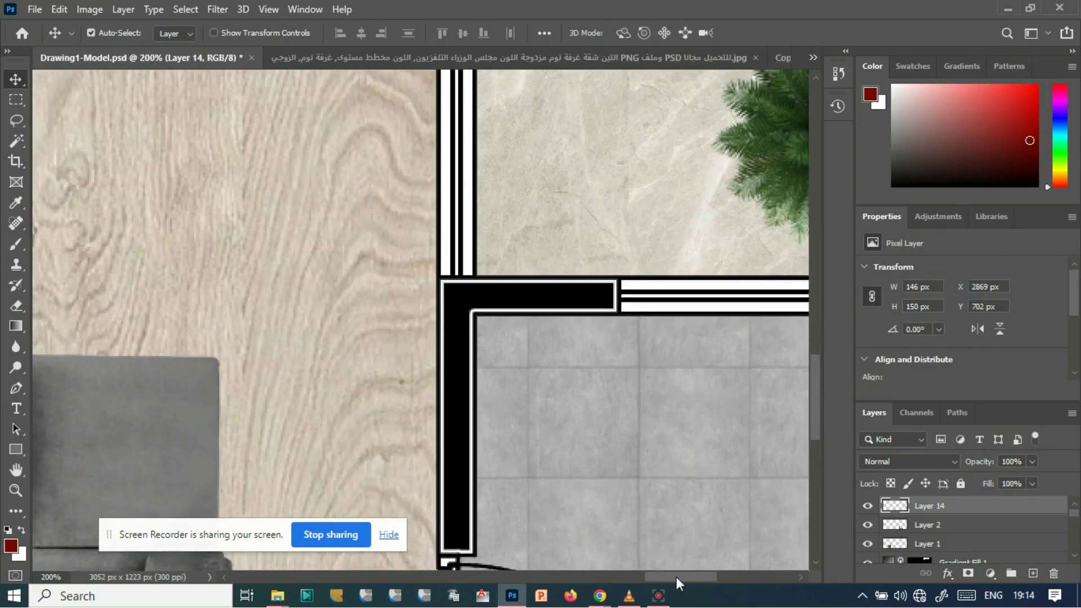
scroll(448, 377, "right", 10)
scroll(450, 360, "up", 9)
scroll(460, 359, "down", 1)
right_click(997, 509)
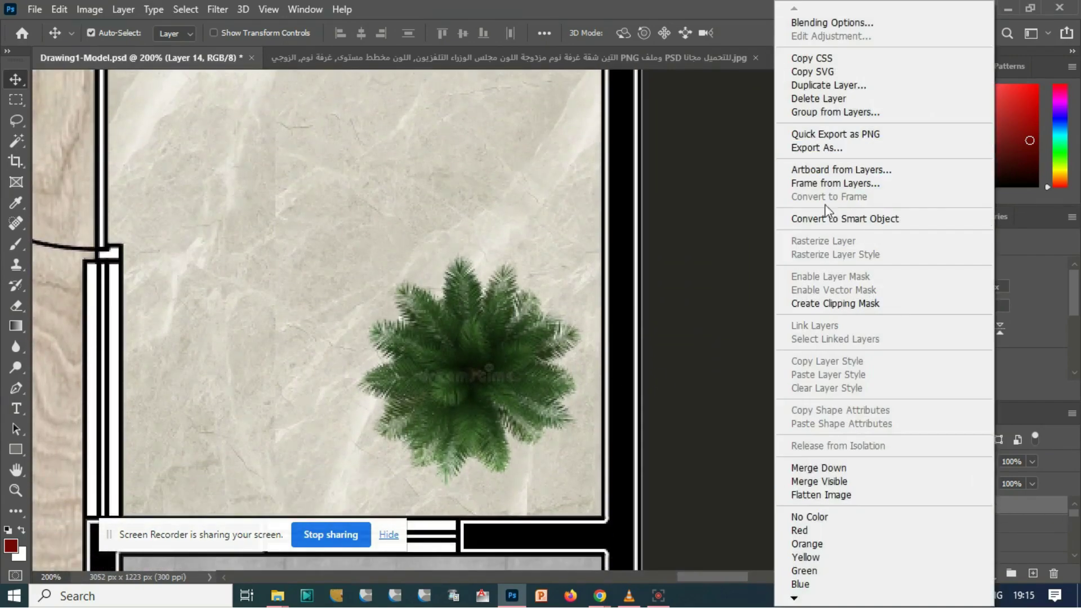
left_click(828, 88)
key("Return")
left_click_drag(479, 315, 477, 158)
scroll(466, 333, "up", 5)
left_click_drag(469, 341, 470, 290)
- Look over the plan from the parking area across to the marble area with the white rectangle for further plant spots
key("ctrl+minus")
key("ctrl+minus")
key("ctrl+minus")
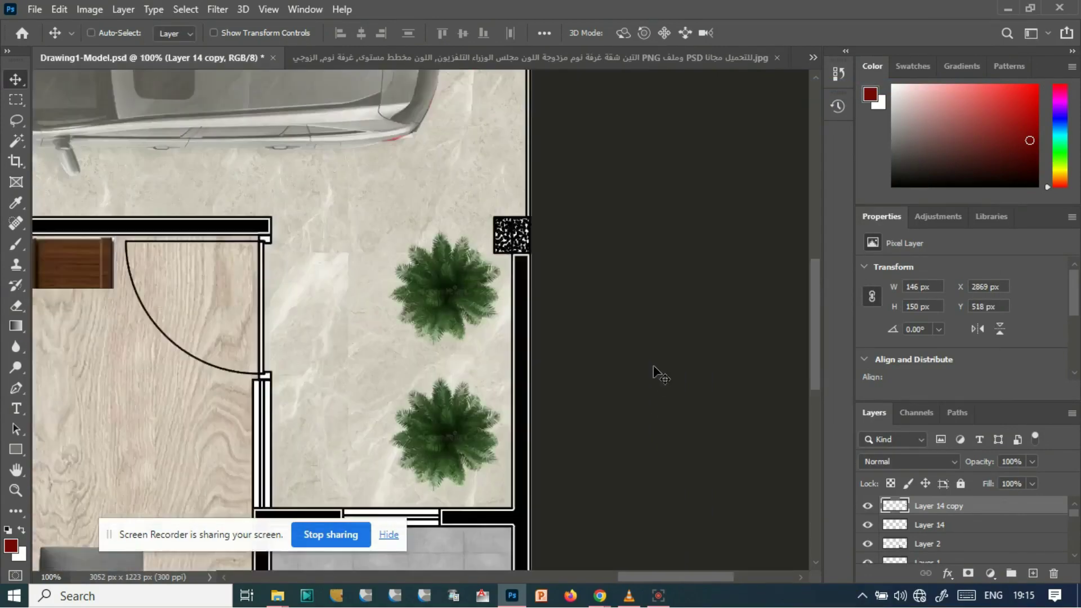
scroll(380, 384, "down", 1)
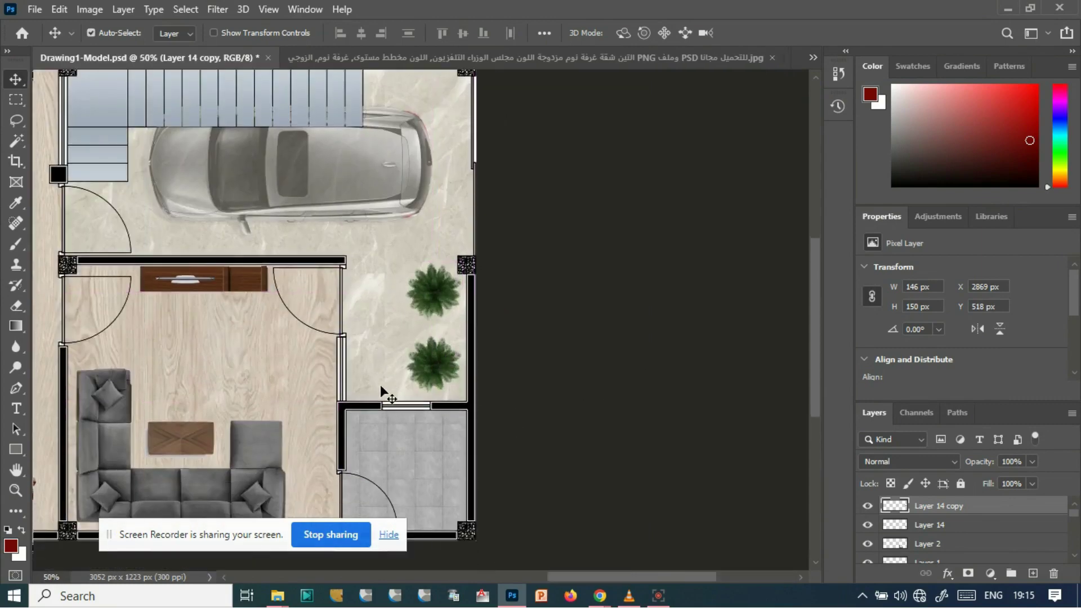
scroll(380, 384, "up", 2)
left_click_drag(596, 576, 442, 557)
scroll(543, 386, "down", 3)
scroll(299, 406, "up", 2)
scroll(299, 406, "down", 1)
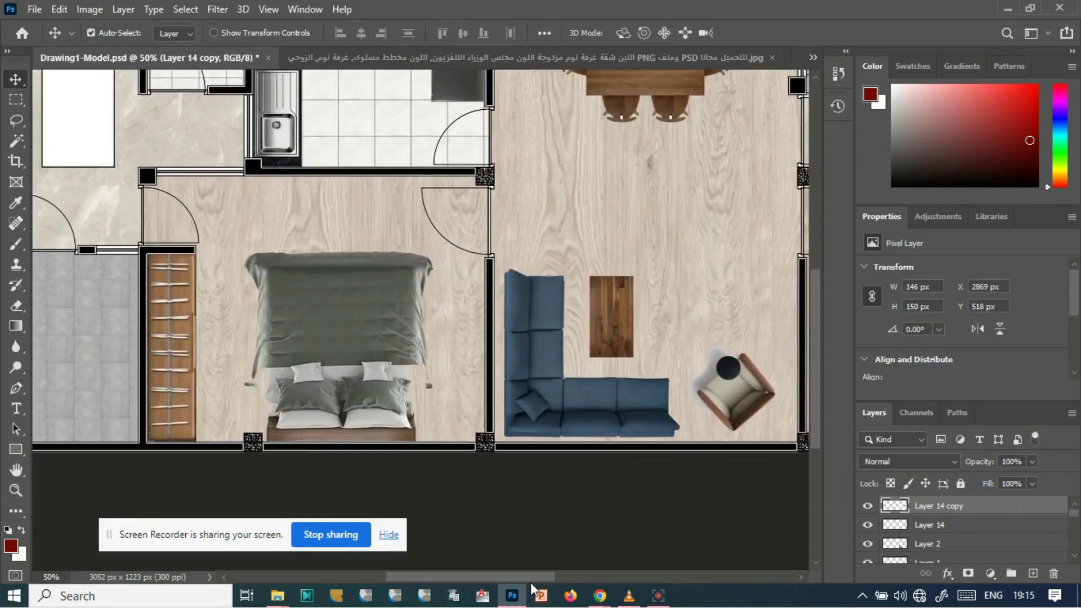
scroll(299, 406, "left", 5)
scroll(338, 434, "up", 4)
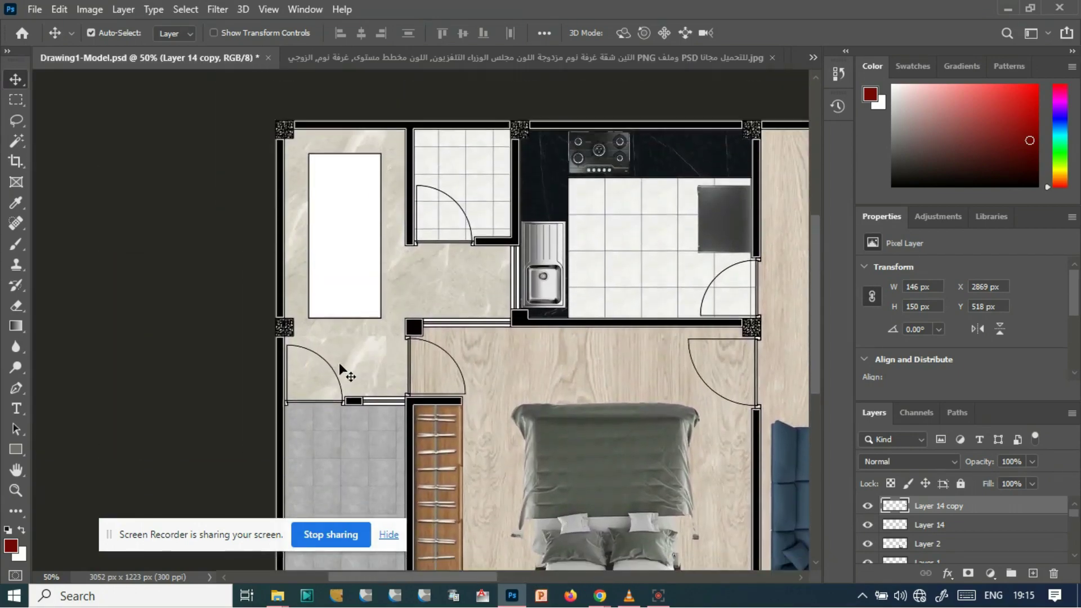
scroll(339, 365, "down", 1)
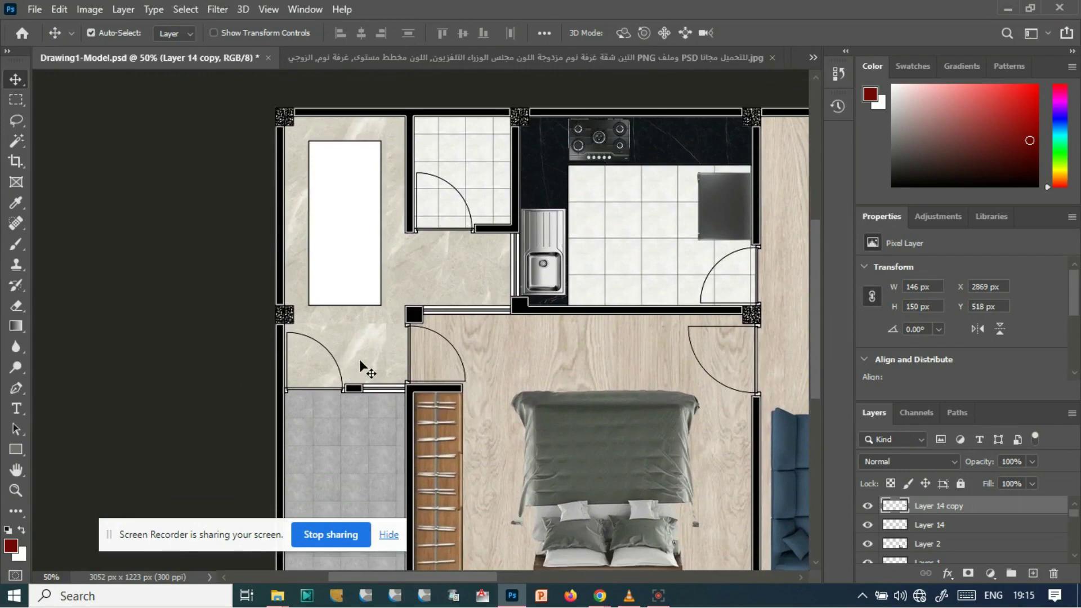
- Open the Succulent Plants image from the material folder as a separate document
mouse_move(332, 595)
left_click(272, 535)
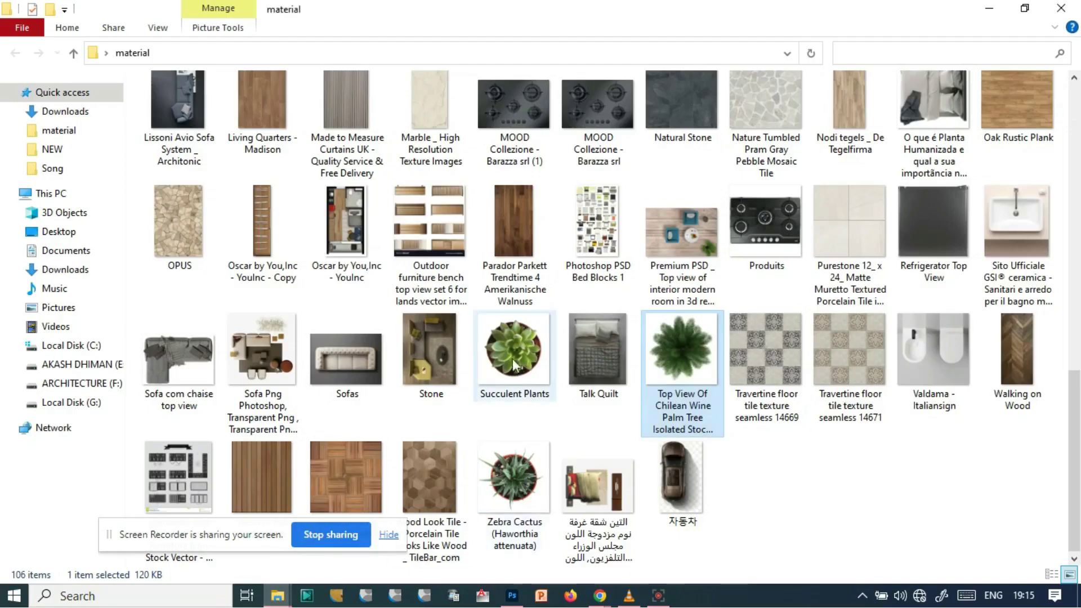
left_click_drag(514, 349, 595, 167)
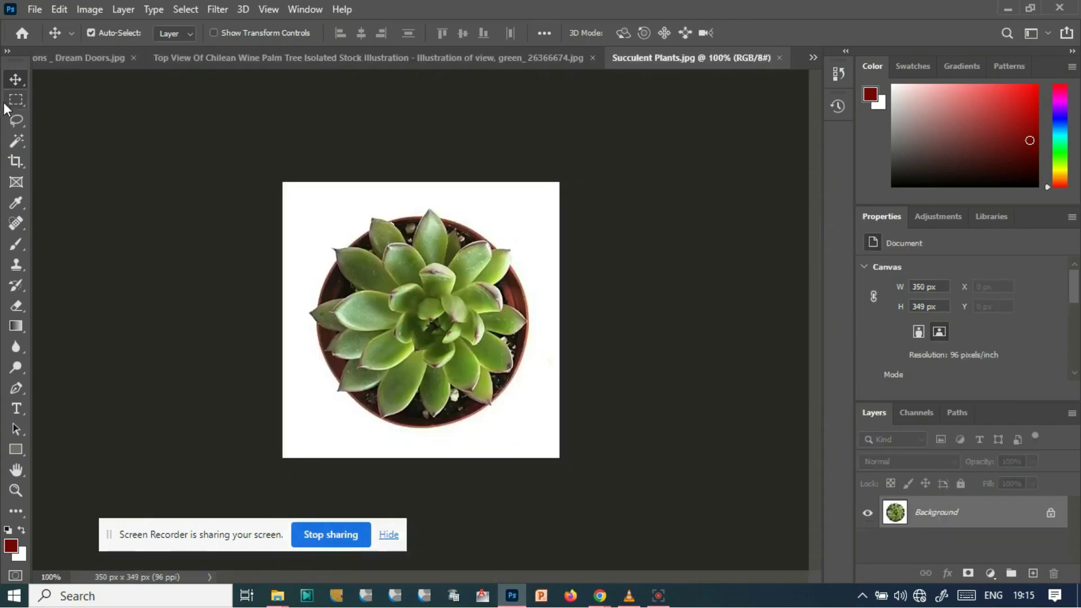
- Isolate the potted succulent by selecting its white background with the Magic Wand and inverting the selection
left_click(16, 141)
left_click(307, 195)
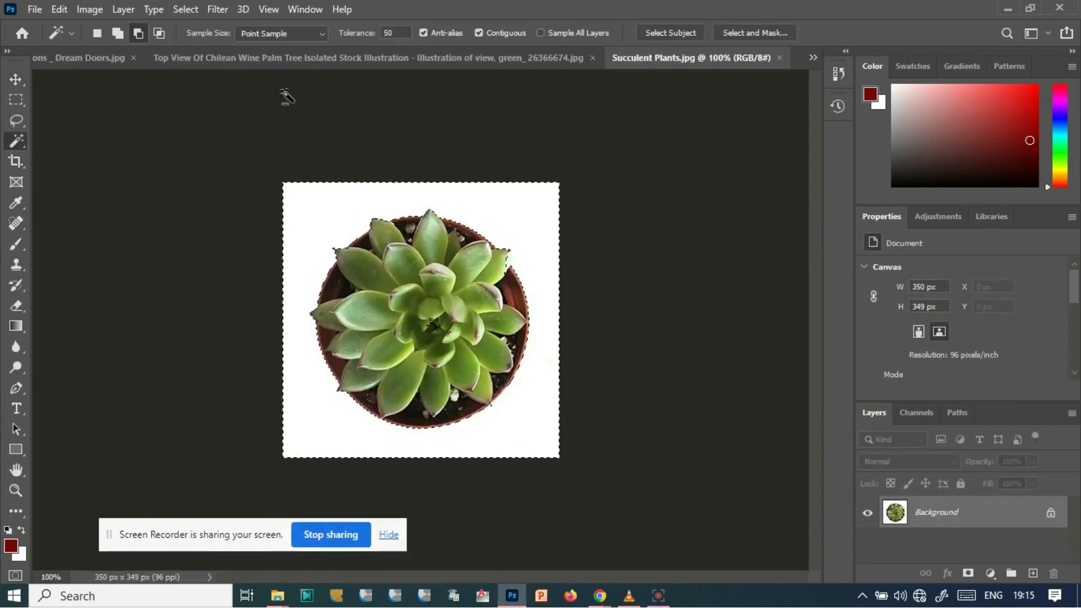
left_click(118, 9)
mouse_move(102, 12)
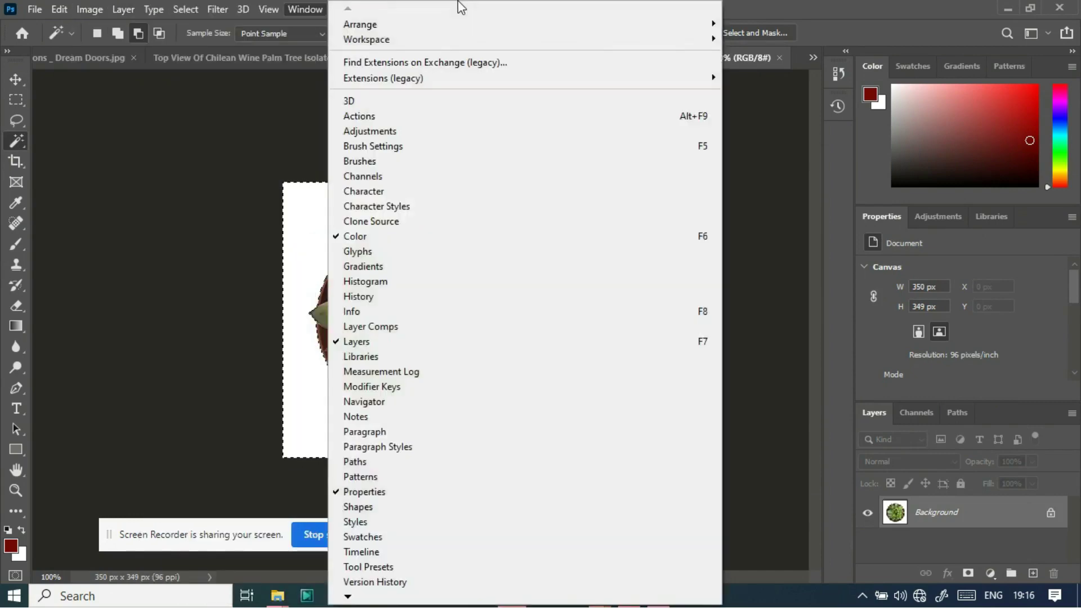
mouse_move(197, 9)
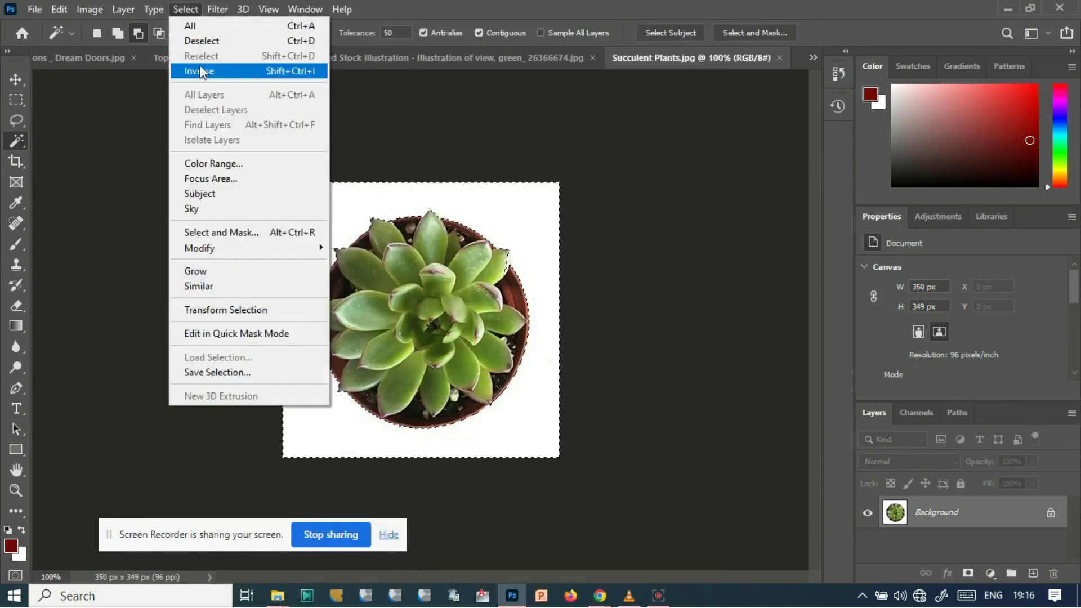
left_click(191, 68)
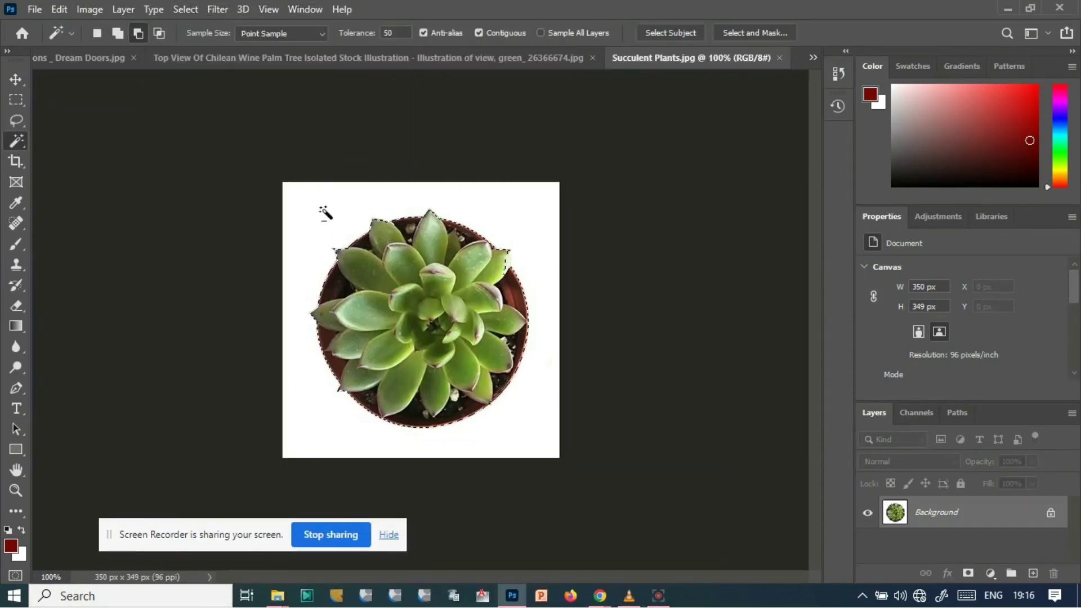
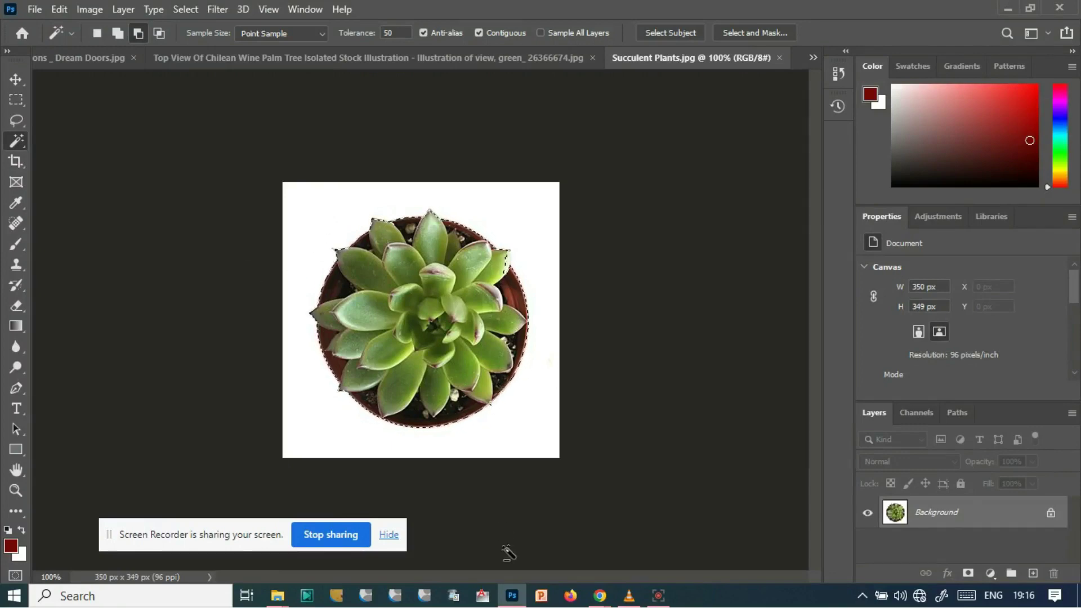
- Paste the isolated succulent into the Drawing1-Model.psd floor plan and move it over the marble passage beside the white rectangle
left_click(813, 58)
left_click(711, 63)
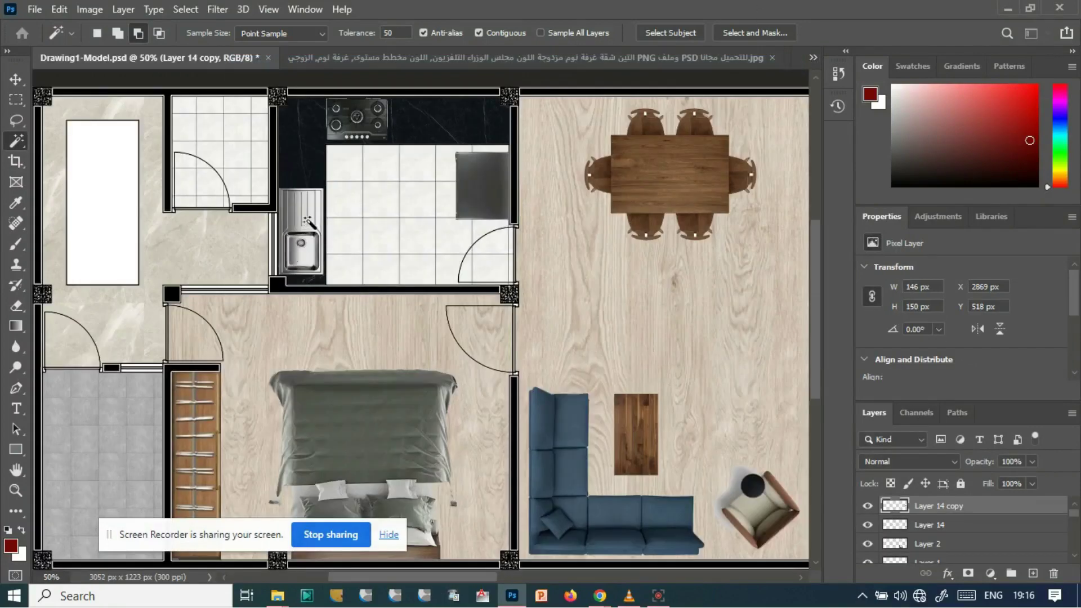
left_click(13, 80)
mouse_move(445, 578)
left_mouse_down()
mouse_move(423, 579)
mouse_move(462, 579)
left_mouse_up()
scroll(403, 247, "up", 1)
key("ctrl+v")
left_click_drag(489, 358, 343, 289)
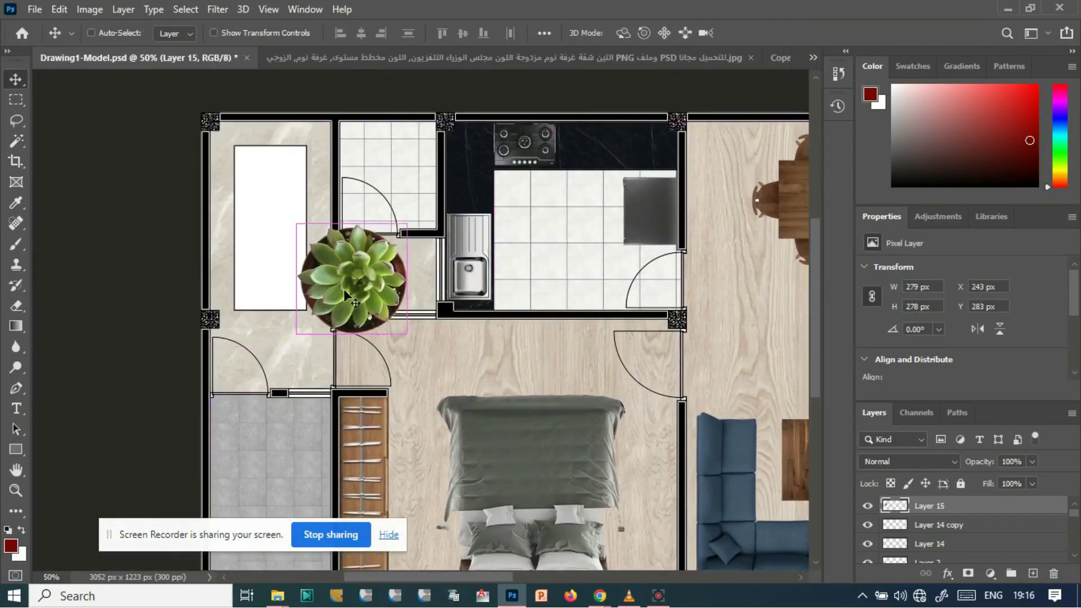
- Scale the succulent to about 119 x 118 px and place it in the marble passage beside the kitchen sink wall
key("ctrl+t")
left_click_drag(298, 218, 343, 271)
left_click_drag(368, 313, 397, 282)
left_click_drag(375, 240, 415, 278)
left_click_drag(378, 245, 392, 282)
key("Return")
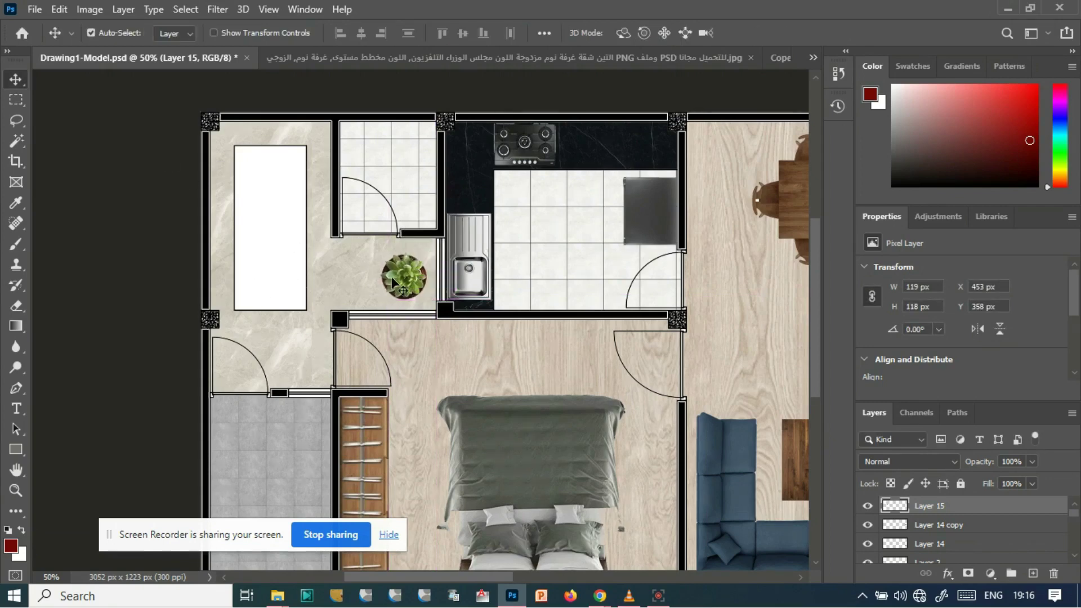
left_click(89, 140)
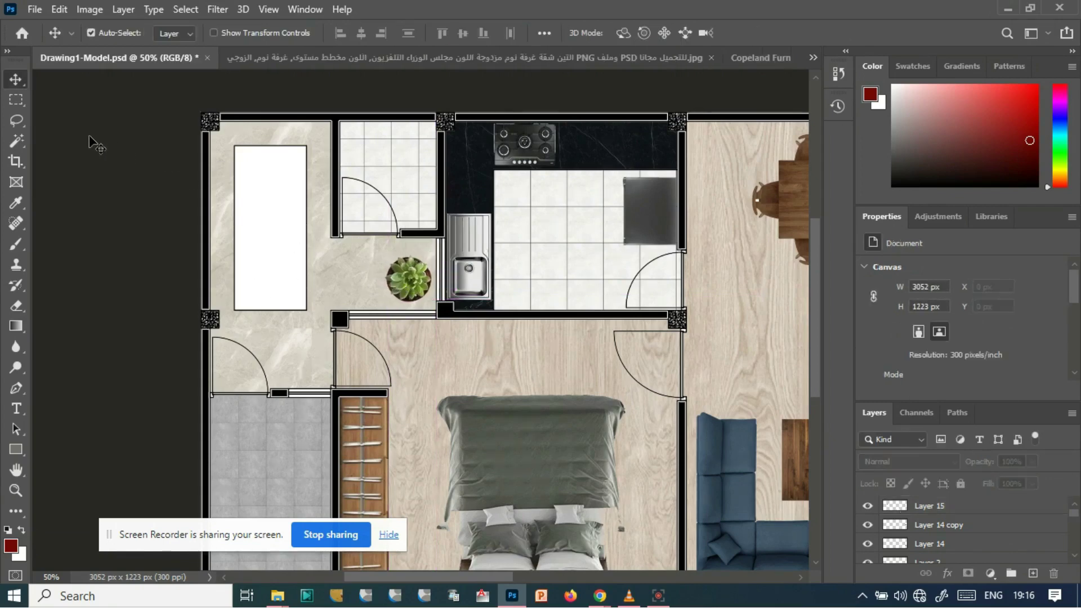
- Duplicate the succulent layer and place the copy in the dining area corner beside the kitchen, at about X 1239 px, Y 48 px
scroll(507, 343, "down", 2)
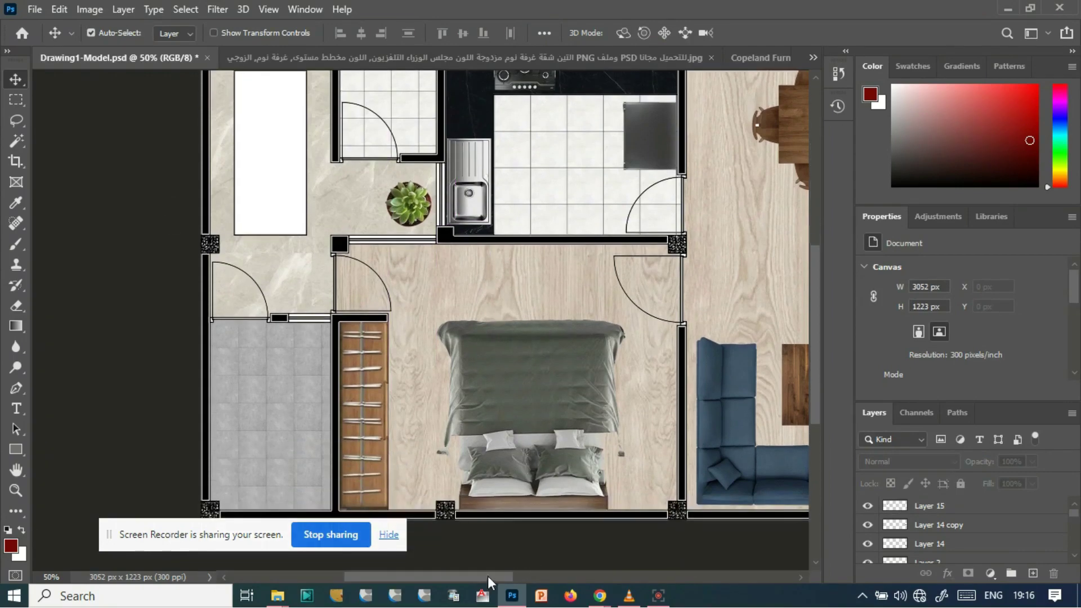
scroll(524, 540, "right", 6)
scroll(289, 326, "up", 3)
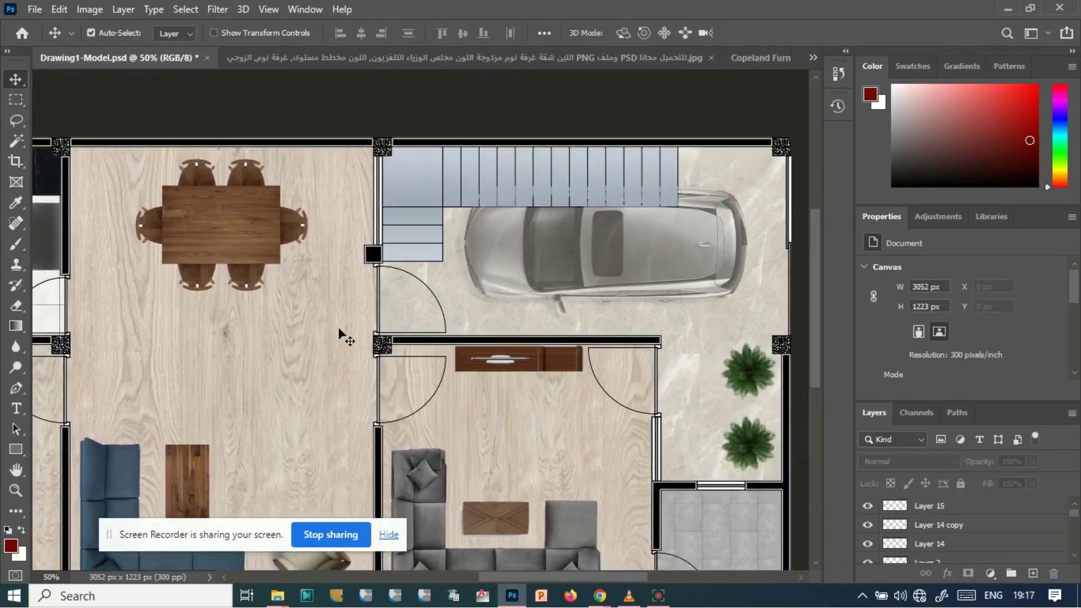
left_click_drag(568, 578, 472, 568)
left_click(952, 506)
right_click(967, 508)
left_click(804, 85)
left_click(682, 148)
left_click_drag(248, 305, 554, 179)
- Duplicate the dining corner succulent and move the copy across to the corner beside the stairs, at about X 1853 px, Y 48 px
right_click(980, 505)
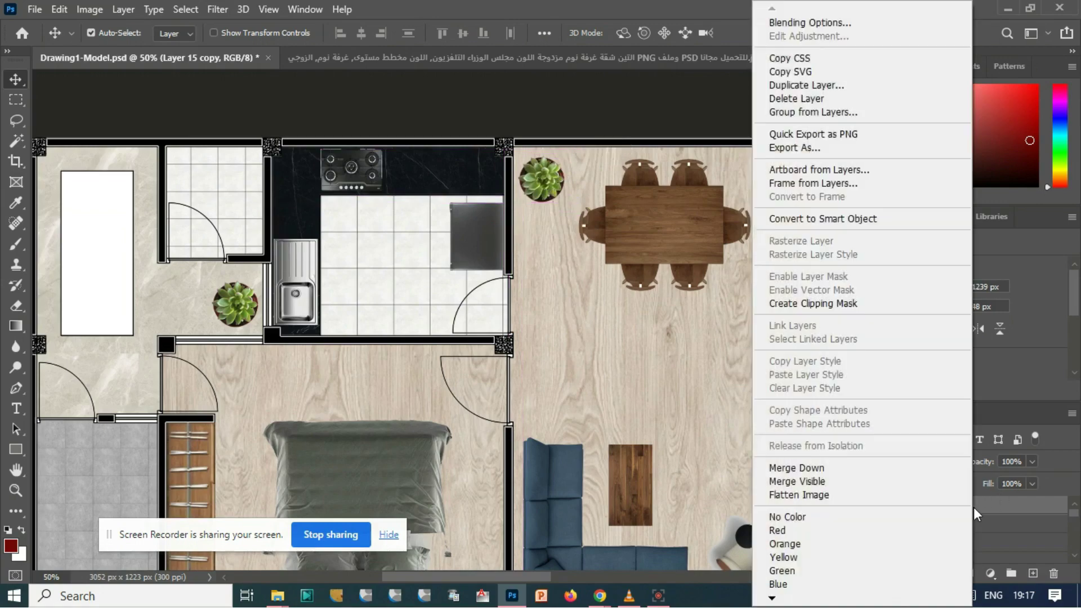
left_click(803, 85)
key("Return")
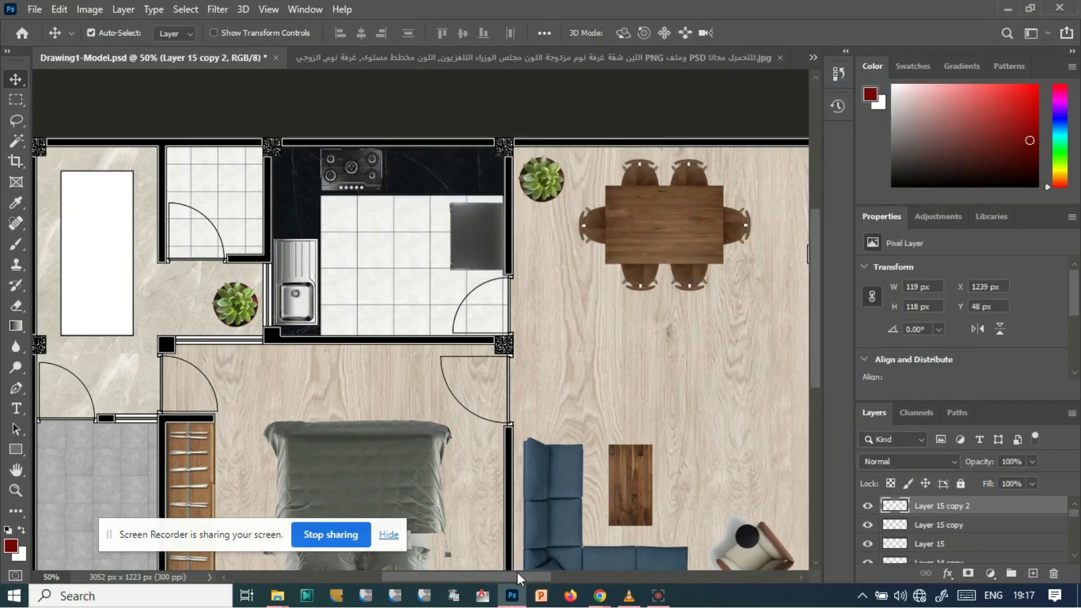
left_click_drag(517, 572, 557, 572)
left_click_drag(355, 180, 597, 178)
- Open the Design Industry ceramic tiles by Refin image from the material folder as a separate document
scroll(400, 201, "down", 5)
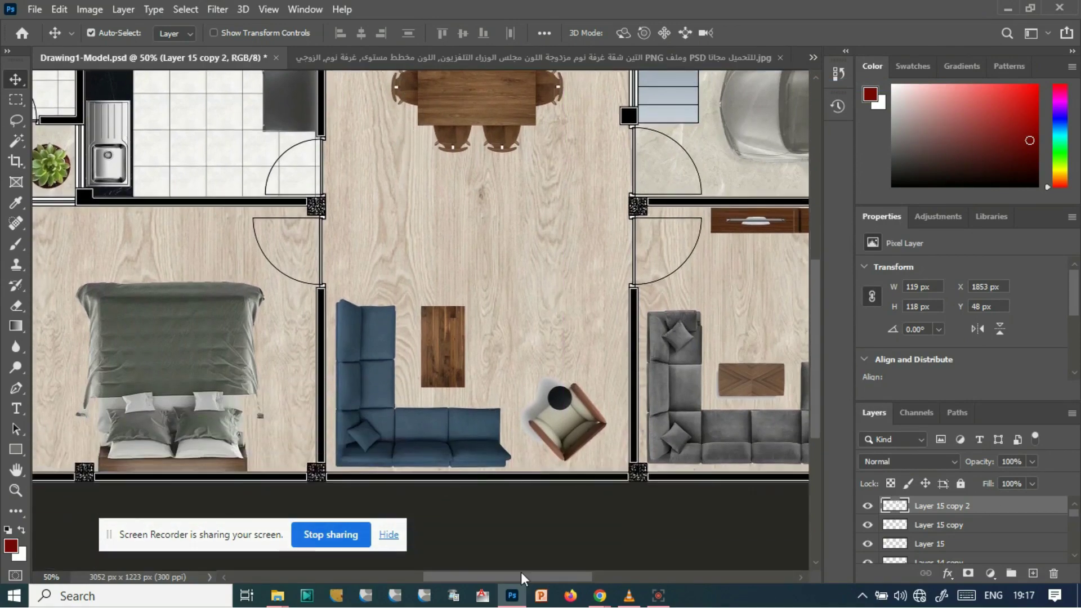
left_click_drag(521, 572, 476, 578)
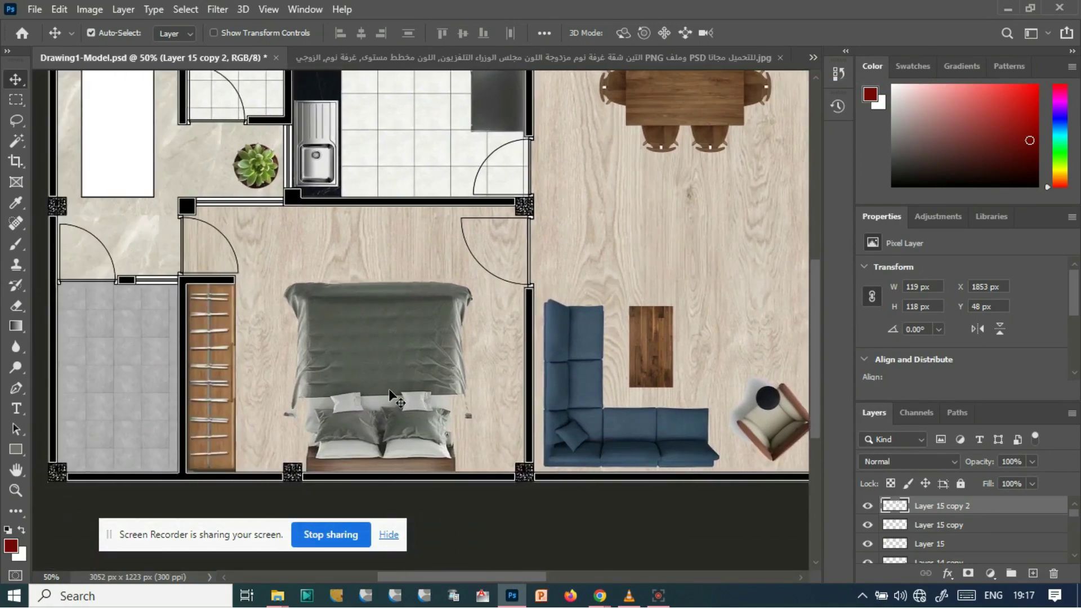
mouse_move(280, 601)
left_click(324, 528)
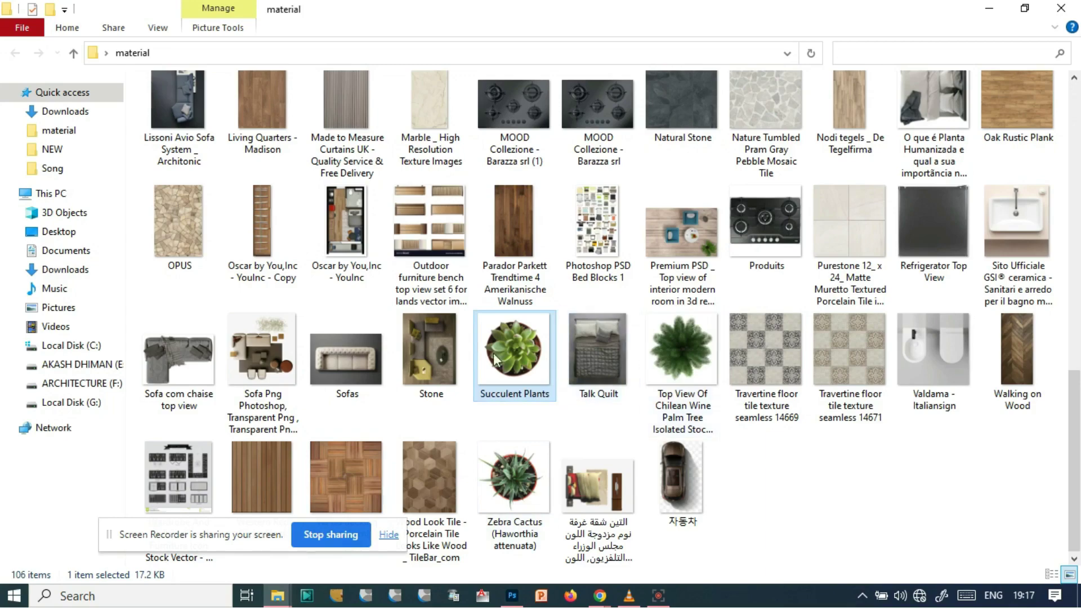
scroll(493, 355, "up", 5)
scroll(493, 353, "down", 1)
left_click_drag(607, 237, 791, 32)
- Select a tall rectangular strip of the brown tile texture and crop the image to about 290 x 946 px
left_click(16, 100)
left_click_drag(329, 134, 442, 521)
left_click(90, 9)
left_click(99, 171)
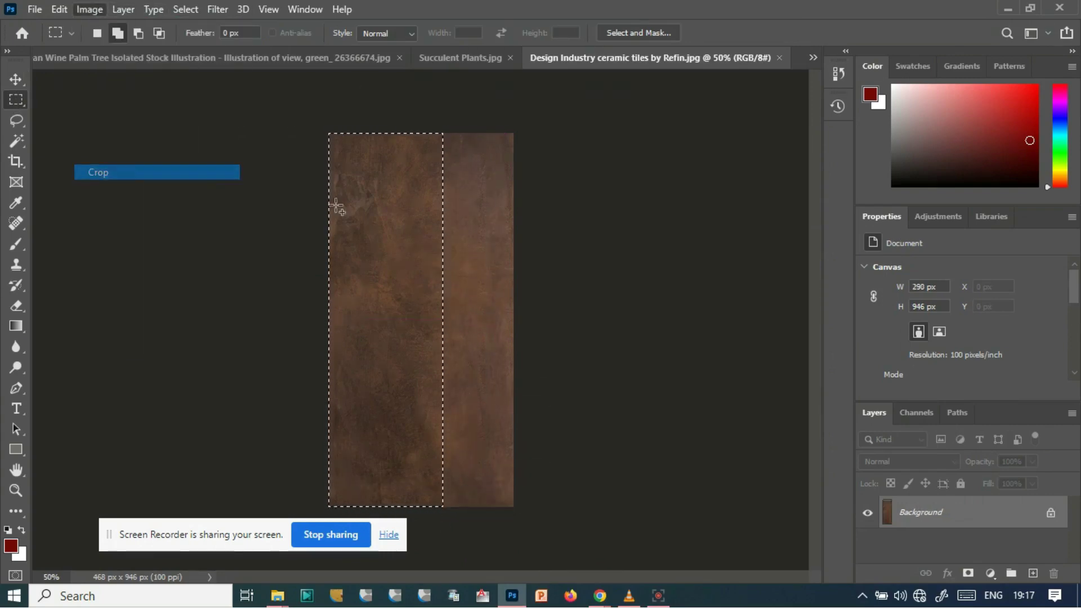
- Return to the floor plan document and shift the living room armchair away from the wall to about X 1694 px, Y 967 px
left_click(813, 57)
left_click(775, 65)
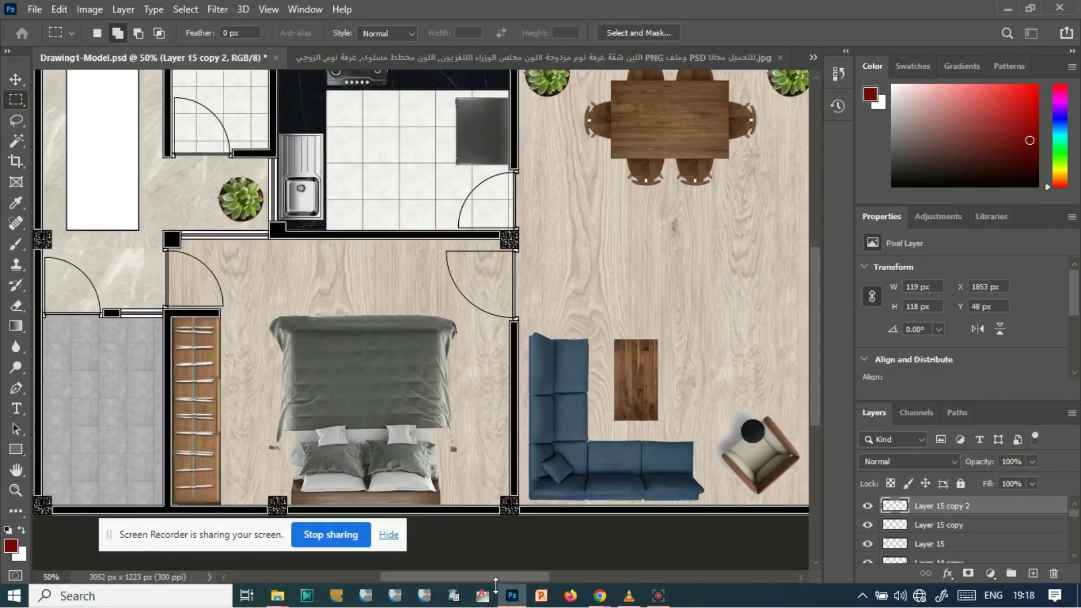
scroll(500, 580, "right", 5)
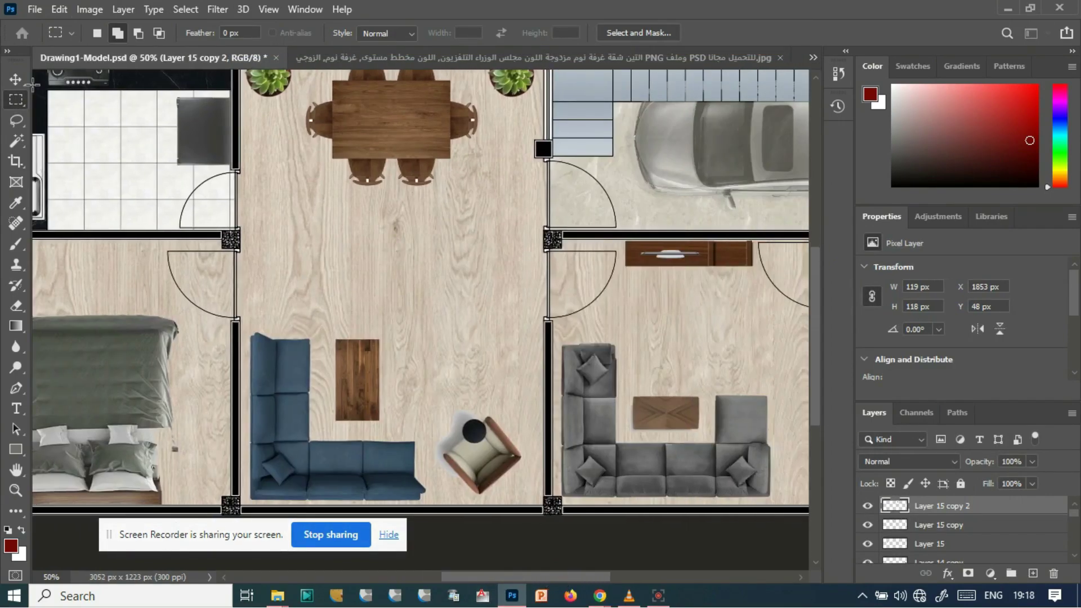
left_click(16, 79)
left_click(464, 444)
left_click_drag(481, 454, 462, 455)
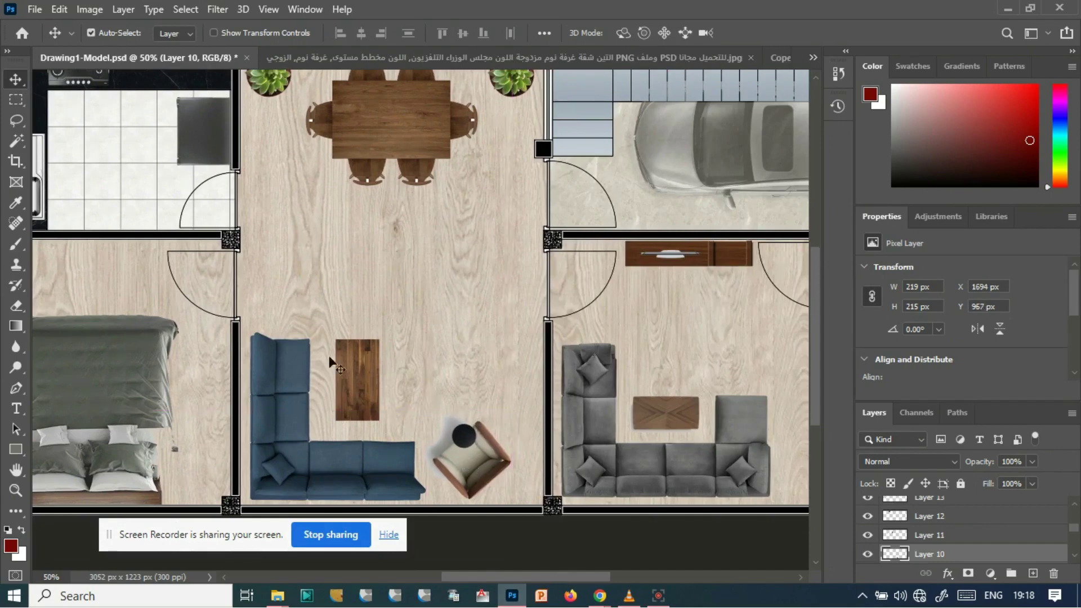
- Paste the brown strip, scale it to about 26% against the wall opposite the blue sofa, and shift the armchair to about X 1672 px
key("ctrl+v")
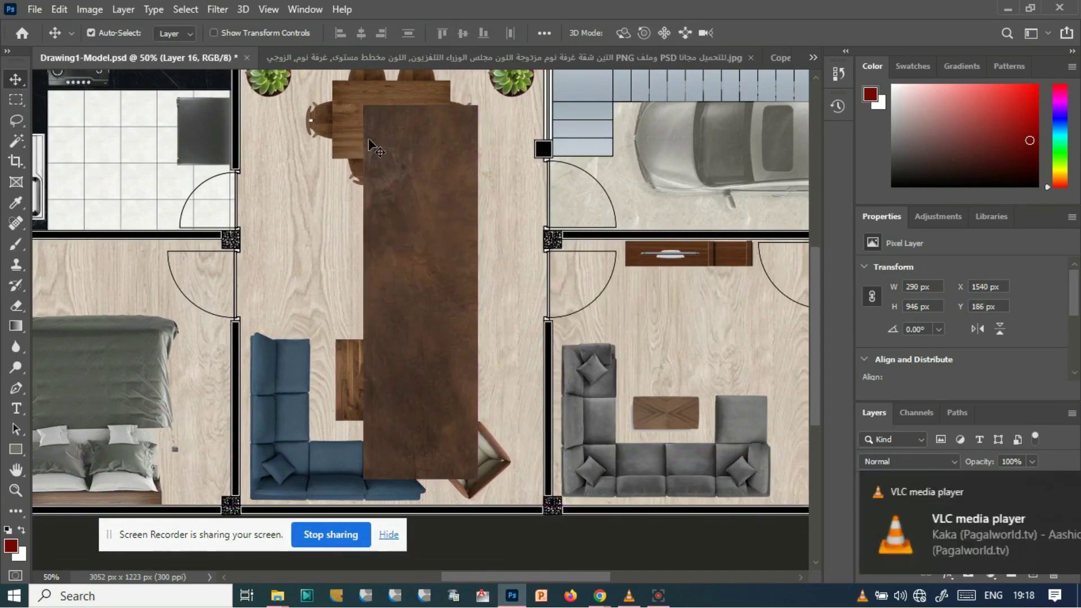
key("ctrl+t")
left_click_drag(364, 105, 443, 386)
left_click_drag(464, 441, 519, 393)
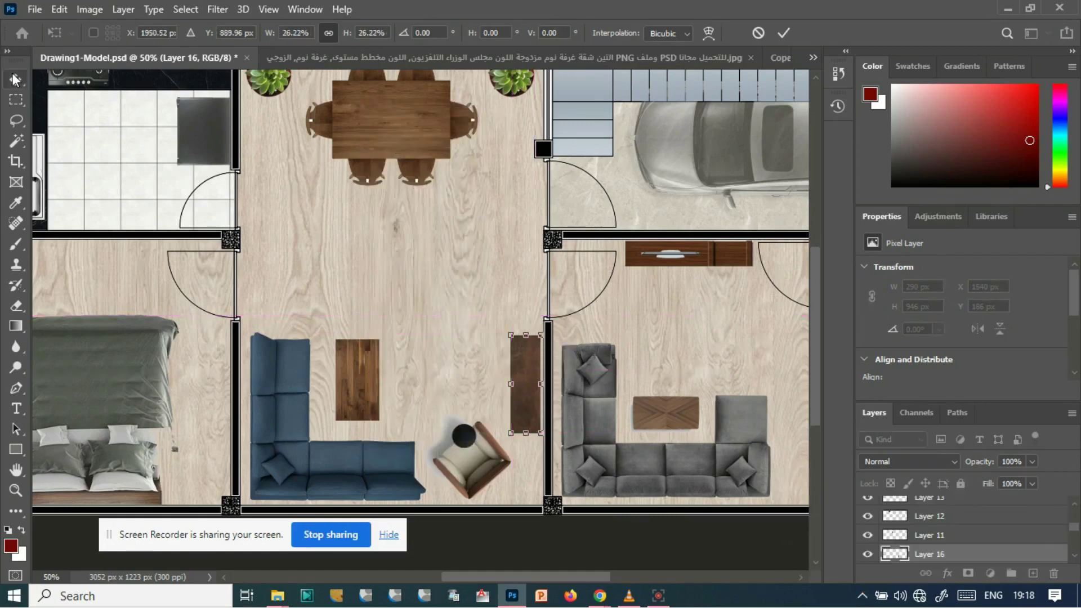
key("Return")
left_click_drag(464, 458, 456, 462)
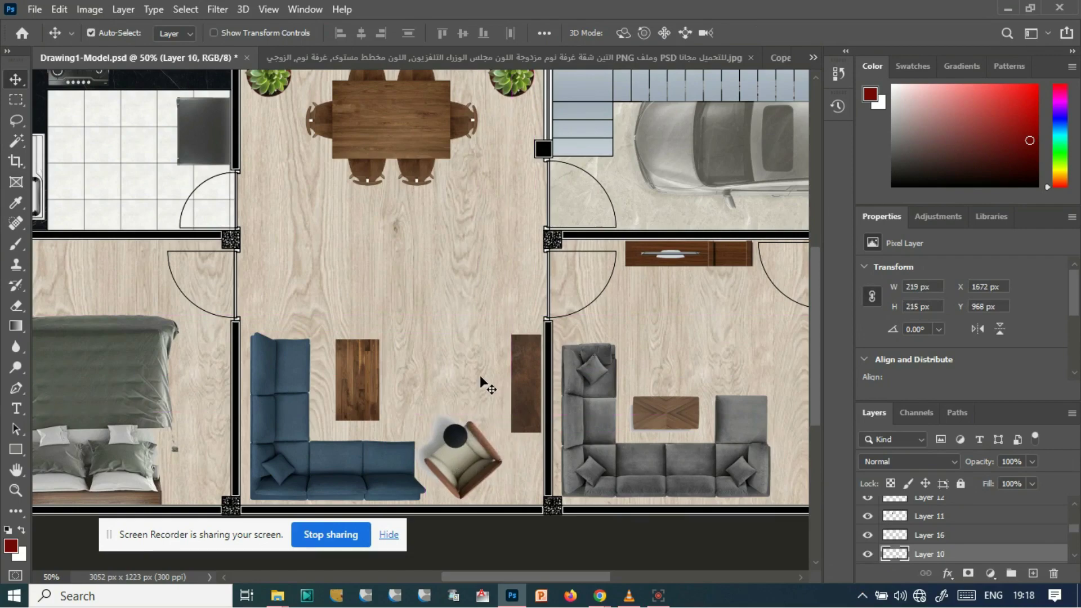
- Duplicate the succulent beside the stairs and move the copy straight down to the living room corner below the brown cabinet
scroll(501, 191, "up", 1)
left_click(510, 131)
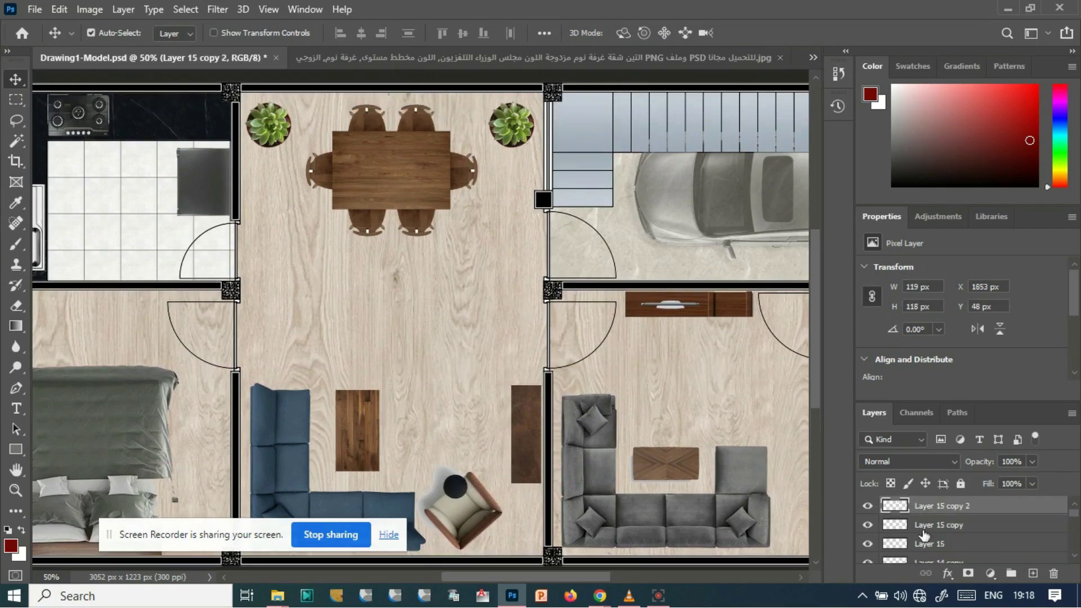
right_click(981, 506)
left_click(816, 85)
key("Return")
left_click_drag(518, 148, 520, 528)
- Reposition the armchair next to the new succulent at about X 1681 px, Y 938 px
left_click_drag(461, 498, 460, 481)
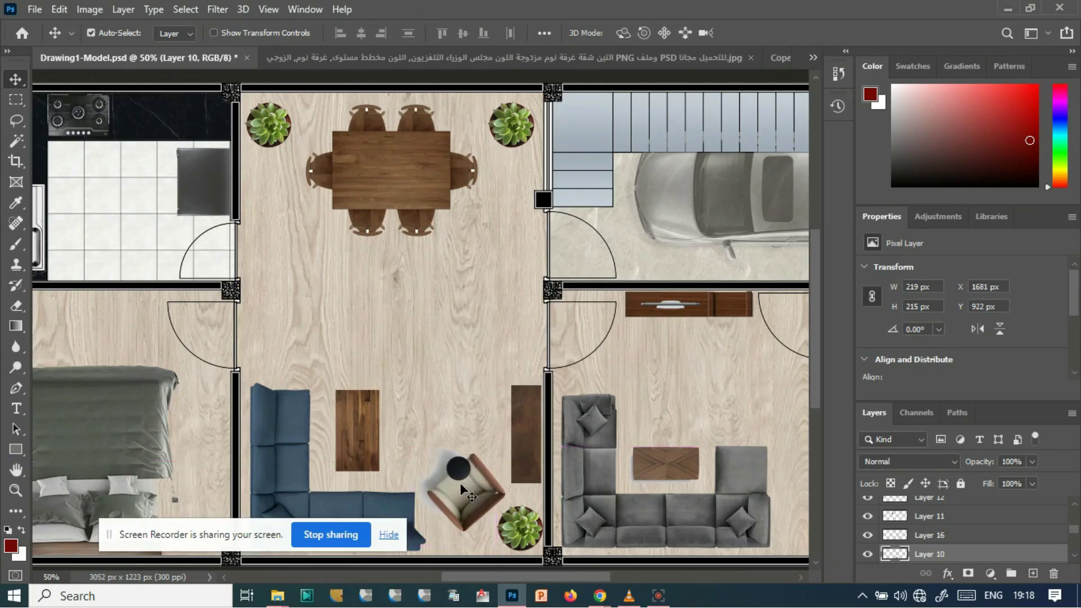
key("Down")
key("Down")
key("Down")
key("Down")
key("Down")
key("Down")
key("Down")
key("Down")
key("Down")
key("Down")
key("Down")
key("Down")
key("Down")
key("Down")
key("Down")
key("Down")
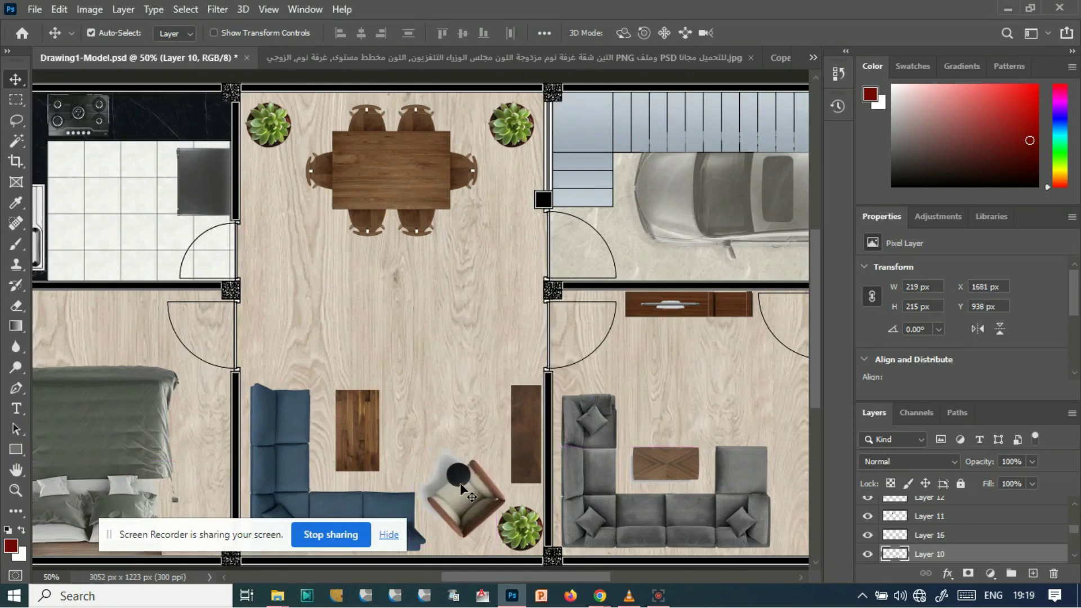
- Duplicate the brown cabinet layer and move the copy into the bedroom, near the kitchen wall
left_click(529, 428)
right_click(529, 428)
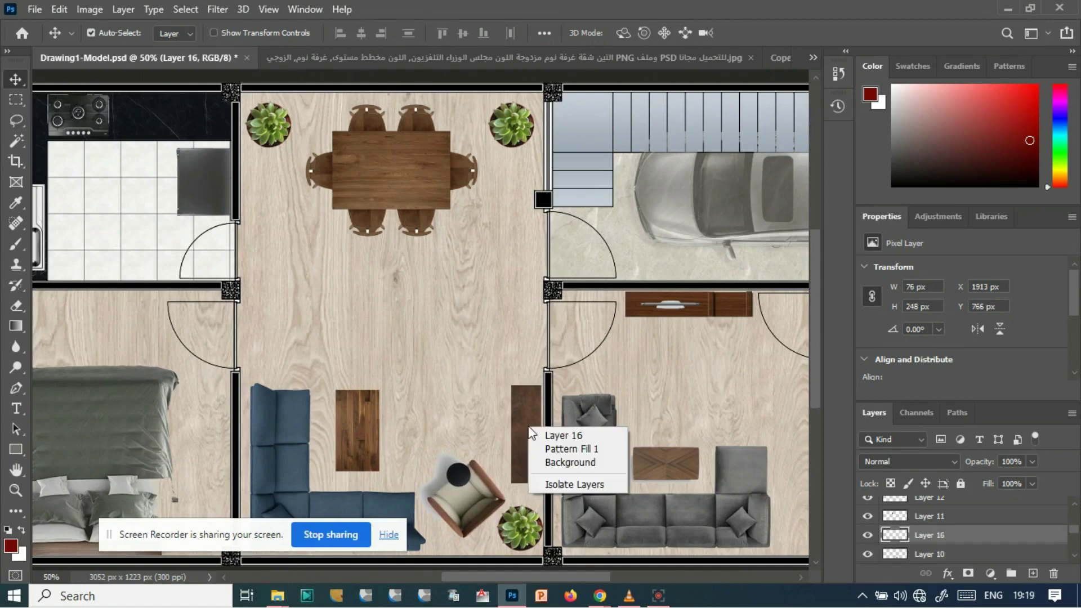
right_click(950, 533)
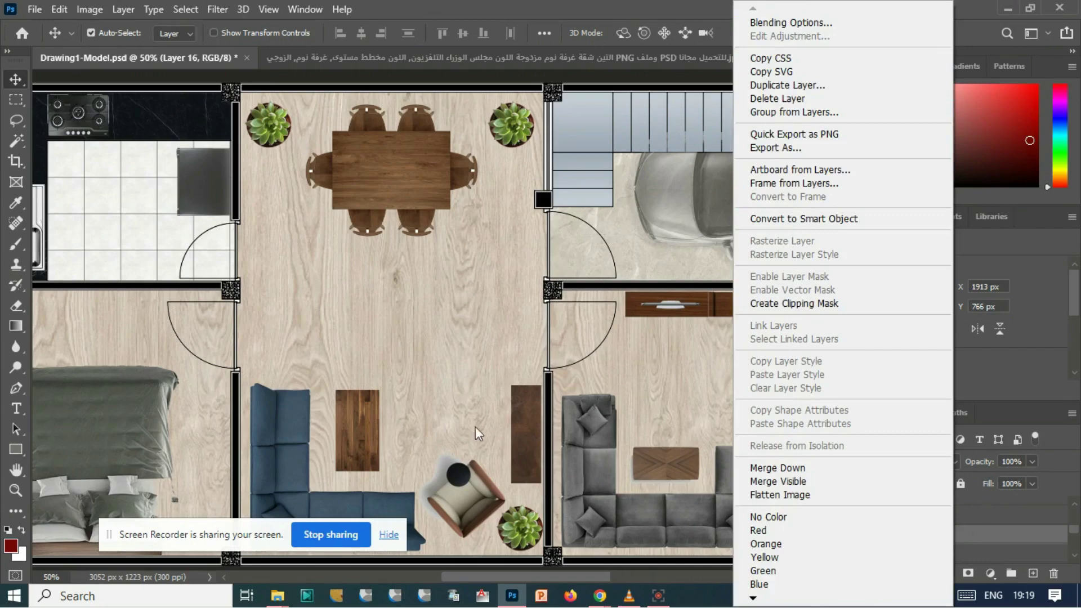
left_click(529, 428)
right_click(940, 535)
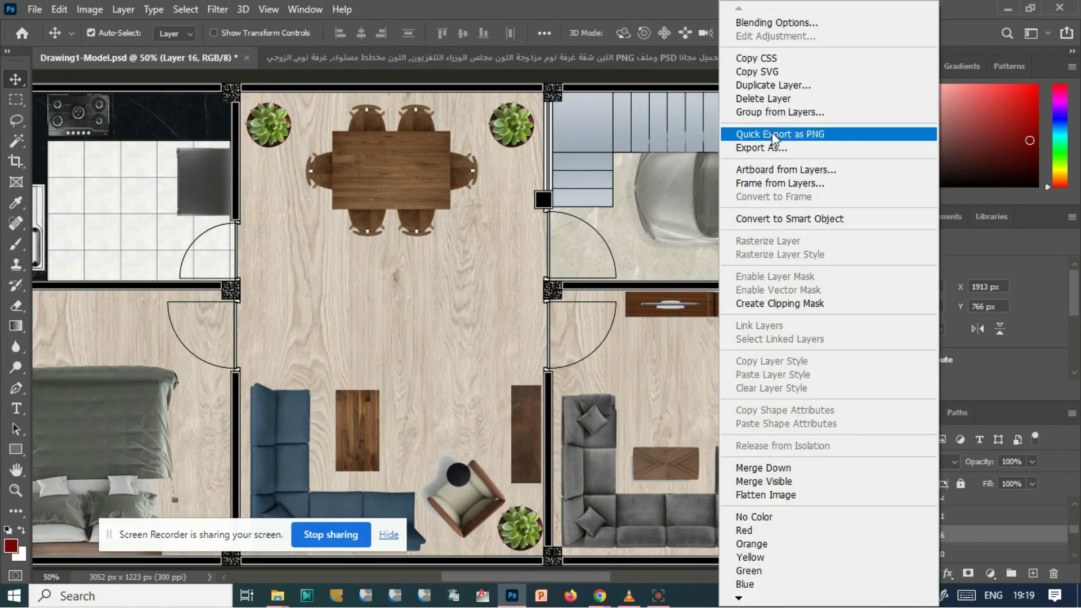
left_click(773, 85)
key("Return")
left_click_drag(532, 424, 148, 328)
- Rotate the cabinet copy to horizontal, resize it to about 329 x 76 px, and place it against the bedroom wall facing the bed
key("ctrl+t")
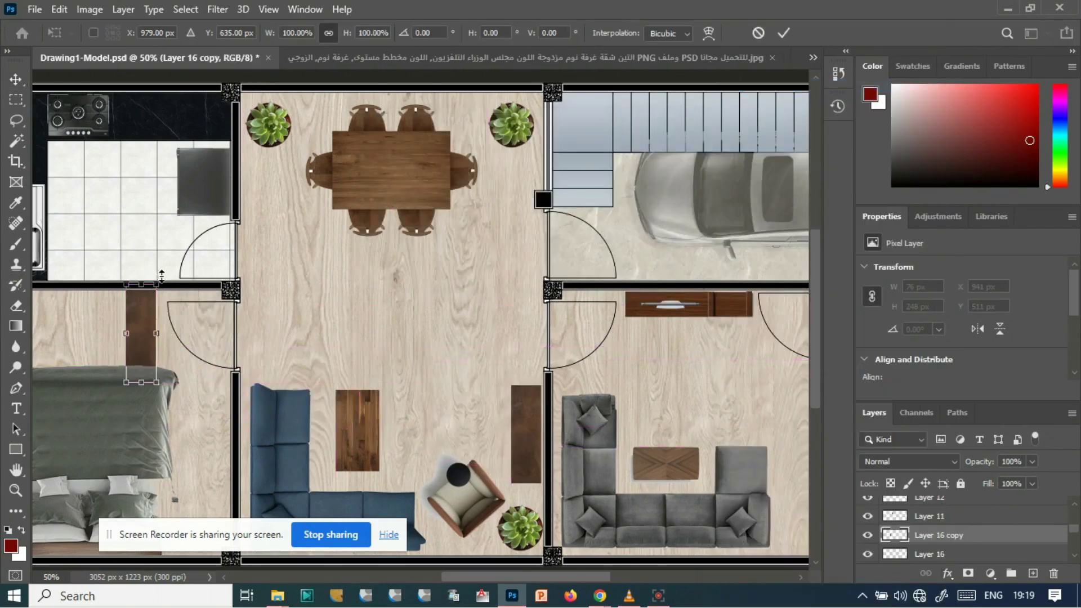
left_click_drag(170, 283, 183, 366)
key("Return")
left_click_drag(492, 576, 433, 576)
left_click_drag(436, 344, 409, 310)
key("ctrl+t")
key("Return")
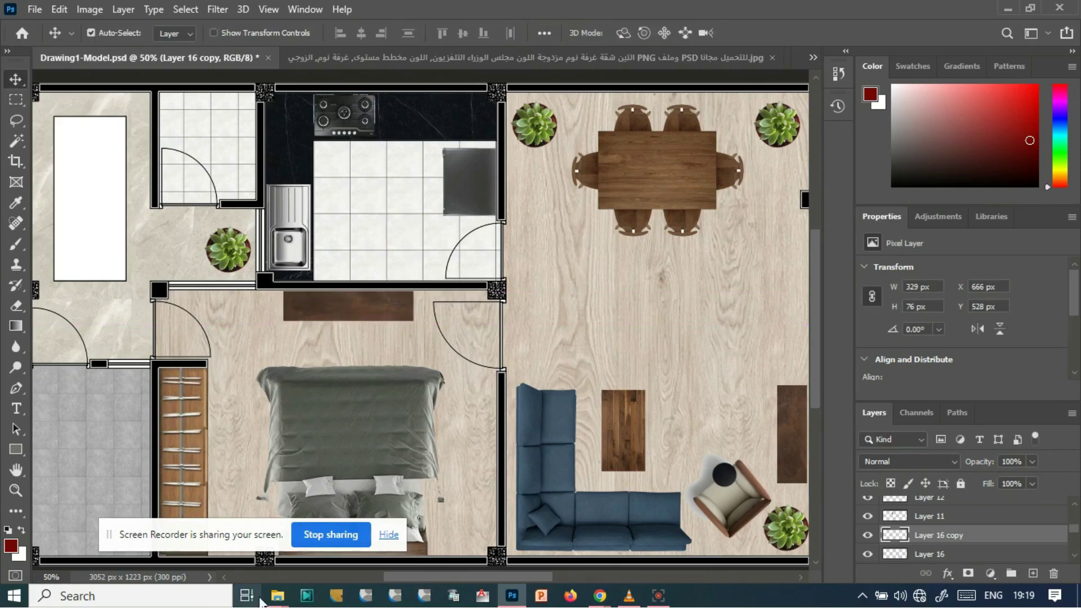
- Open the top-view television PNG from the material folder as a separate document
mouse_move(278, 595)
left_click(280, 531)
scroll(590, 225, "up", 5)
left_click(589, 121)
left_click_drag(590, 121, 775, 34)
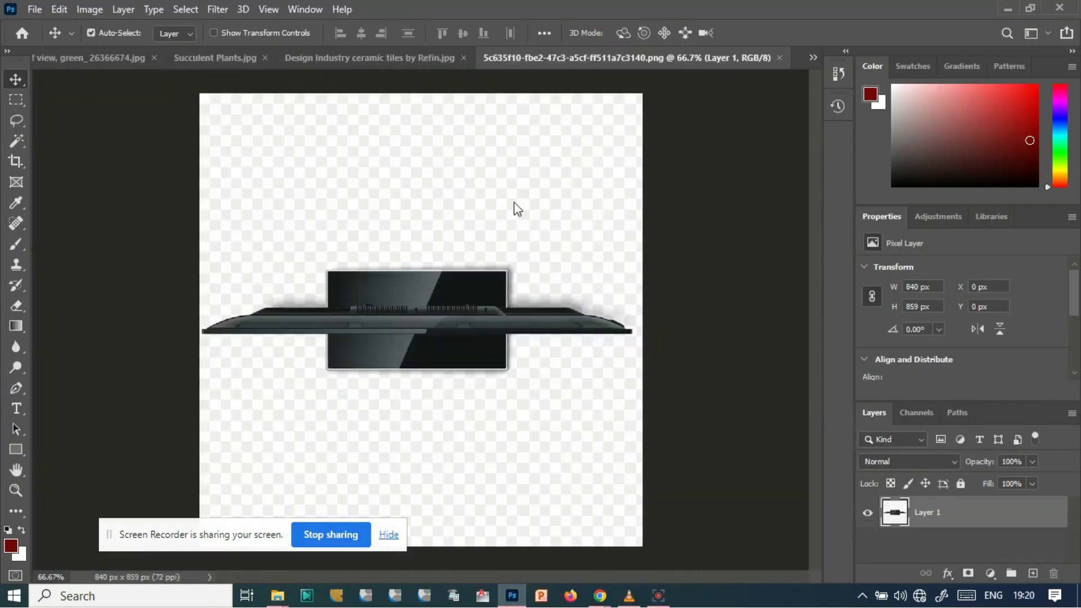
- Isolate the television by selecting its surrounding background with the Magic Wand and inverting the selection
left_click(16, 139)
left_click(312, 209)
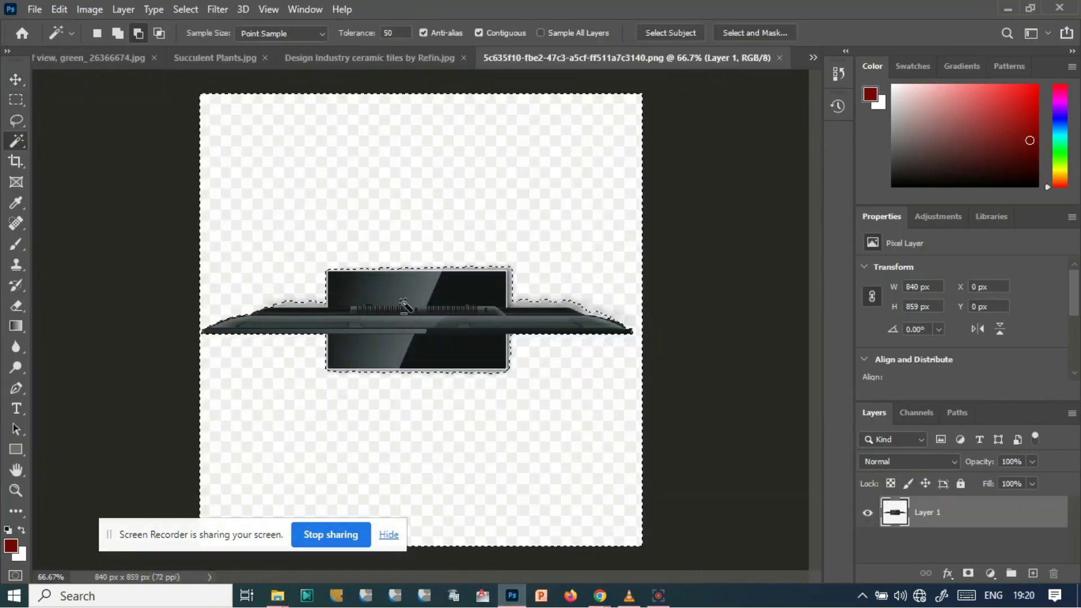
left_click(186, 9)
left_click(186, 71)
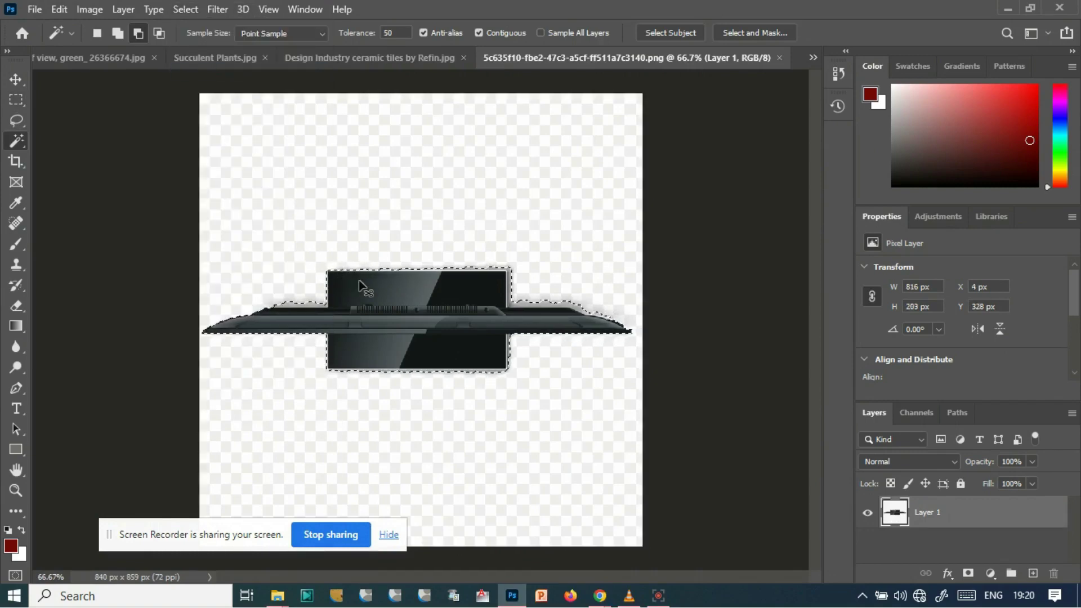
- Paste the isolated television into the Drawing1-Model.psd floor plan, near the bedroom cabinet
left_click(811, 57)
left_click(775, 62)
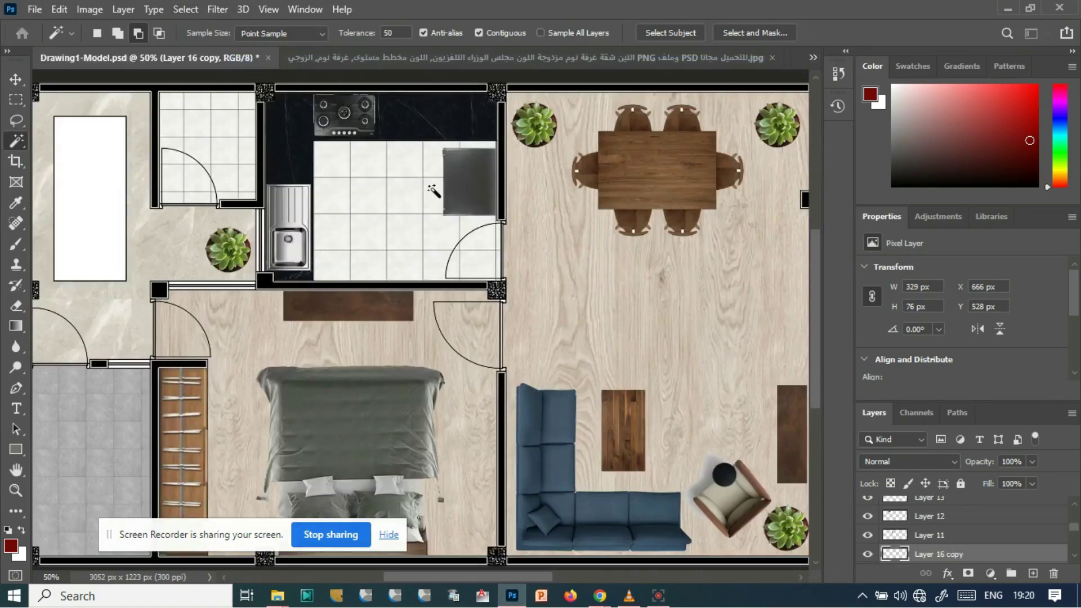
key("v")
key("ctrl+v")
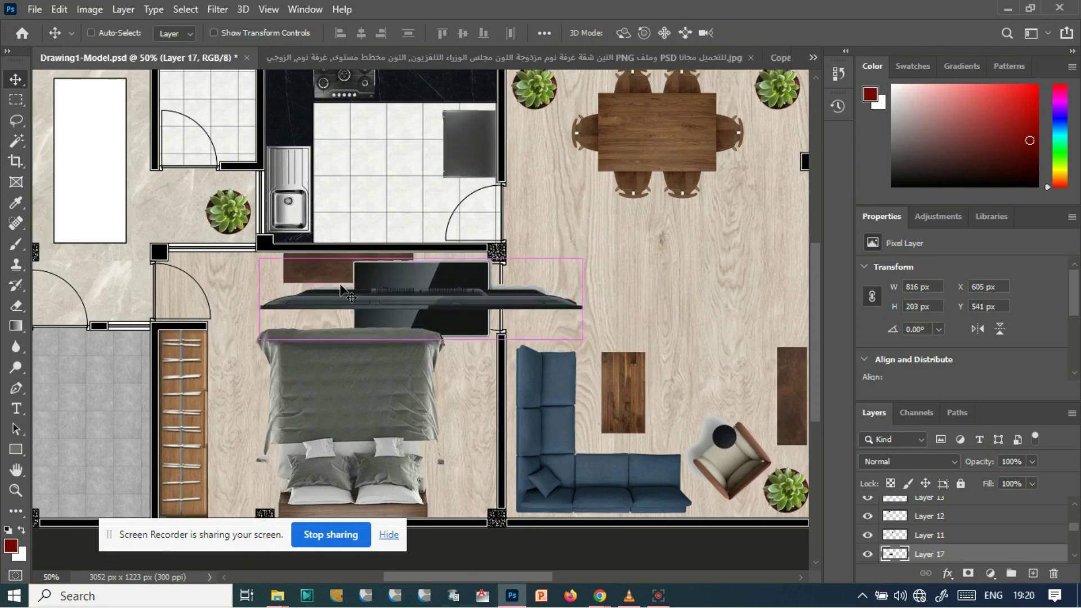
- Resize the television to about 329 x 57 px and place it on the bedroom cabinet at about X 666 px, Y 536 px
key("ctrl+t")
left_click_drag(260, 259, 430, 311)
left_click_drag(484, 334, 341, 282)
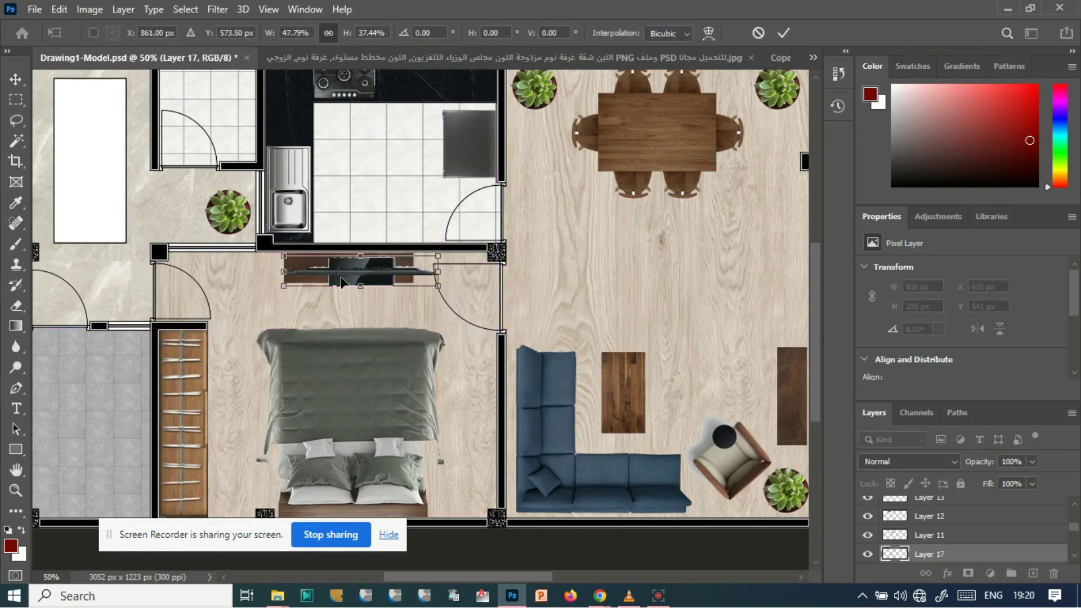
left_click_drag(432, 283, 347, 281)
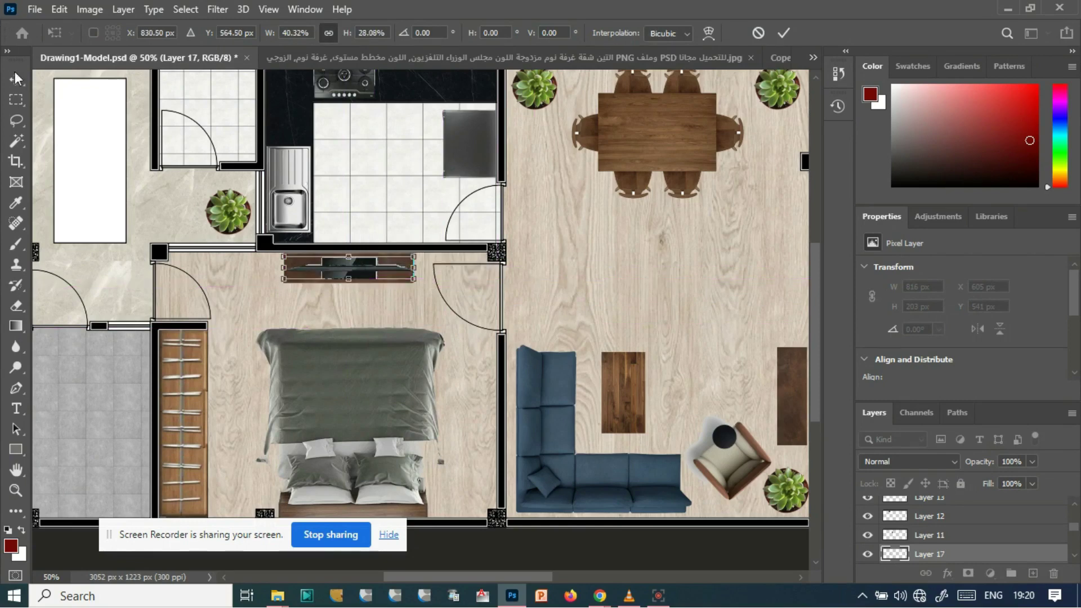
key("Return")
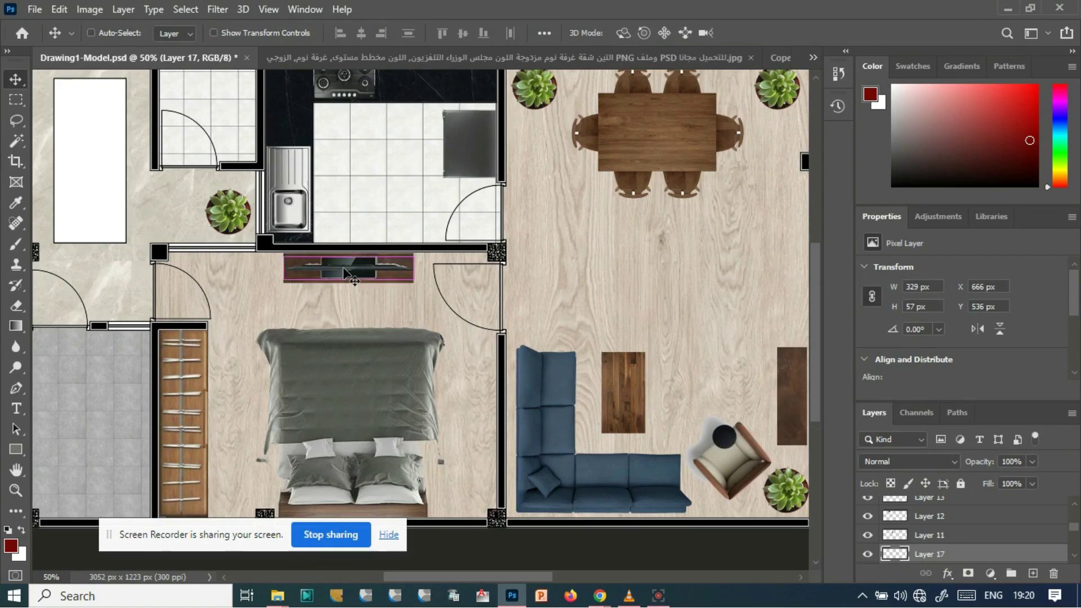
- Duplicate the bedroom television layer and move the copy into the living room, to about X 1611 px, Y 722 px
right_click(948, 557)
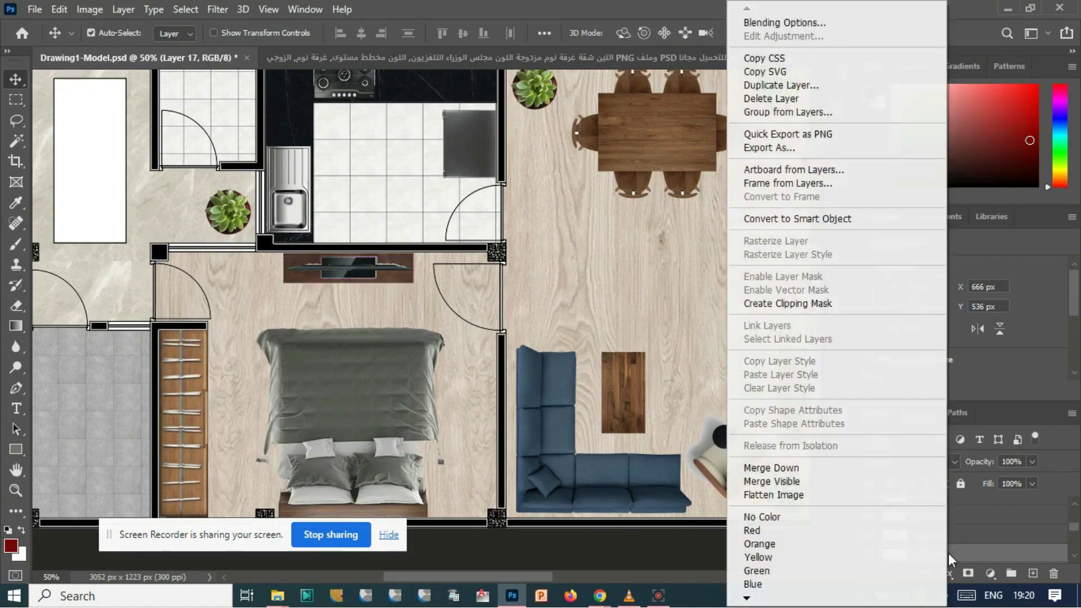
left_click(341, 265)
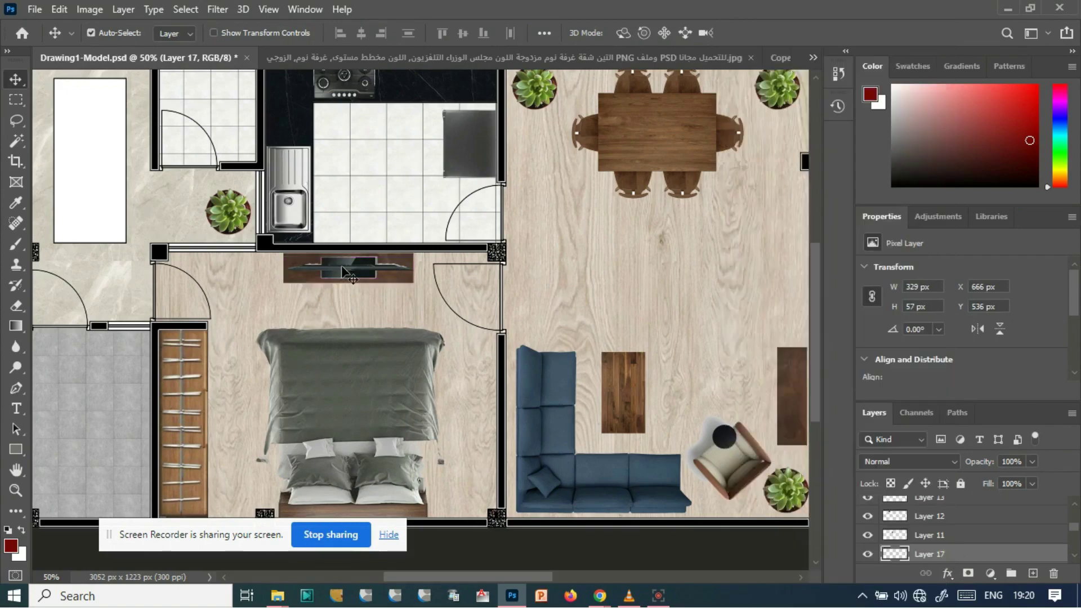
right_click(945, 558)
left_click(765, 85)
key("Return")
left_click_drag(350, 269, 723, 341)
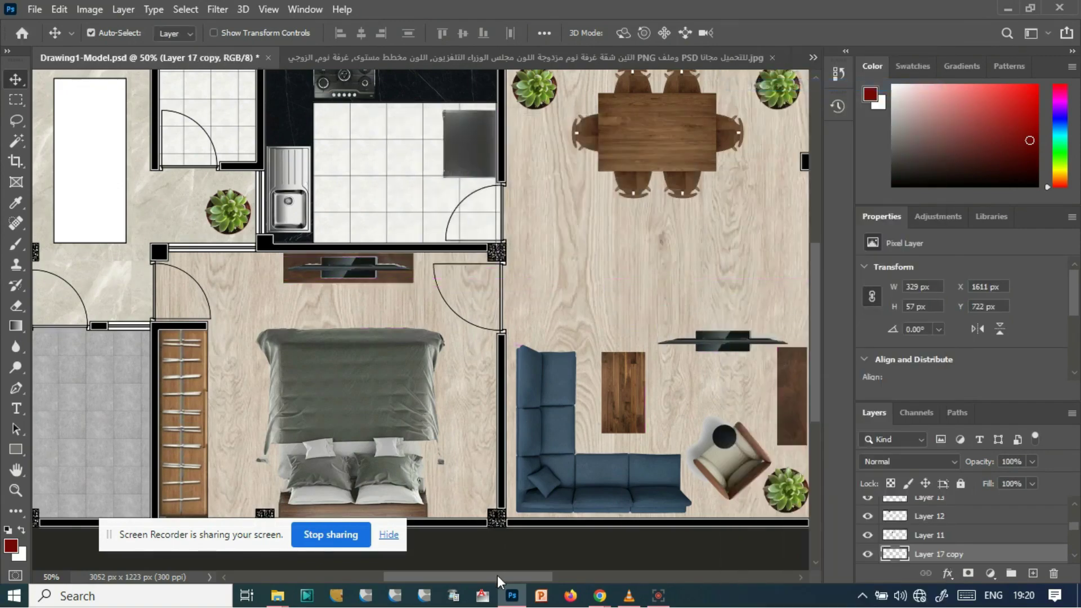
- Rotate the television copy 90° and place it on the dark cabinet against the living room wall
left_click_drag(494, 571, 545, 570)
key("ctrl+t")
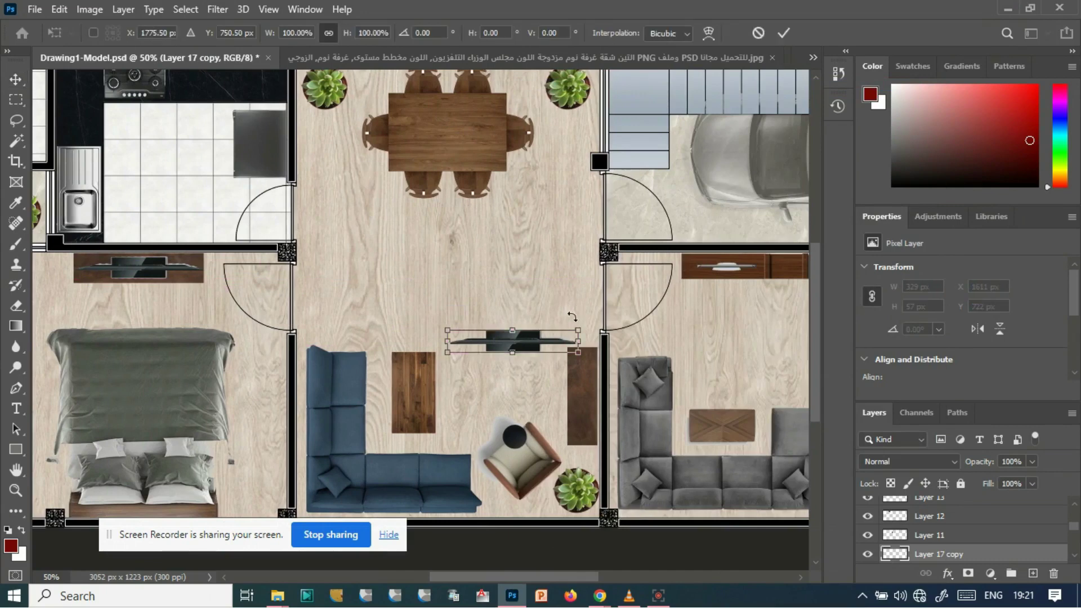
left_click_drag(575, 317, 549, 384)
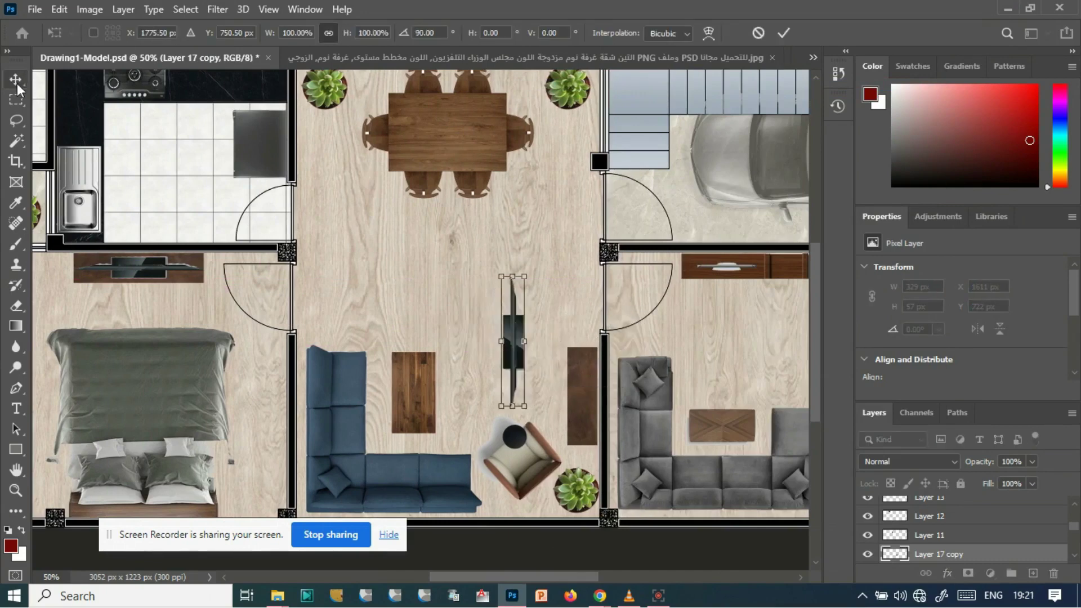
key("Return")
left_click_drag(508, 336, 576, 381)
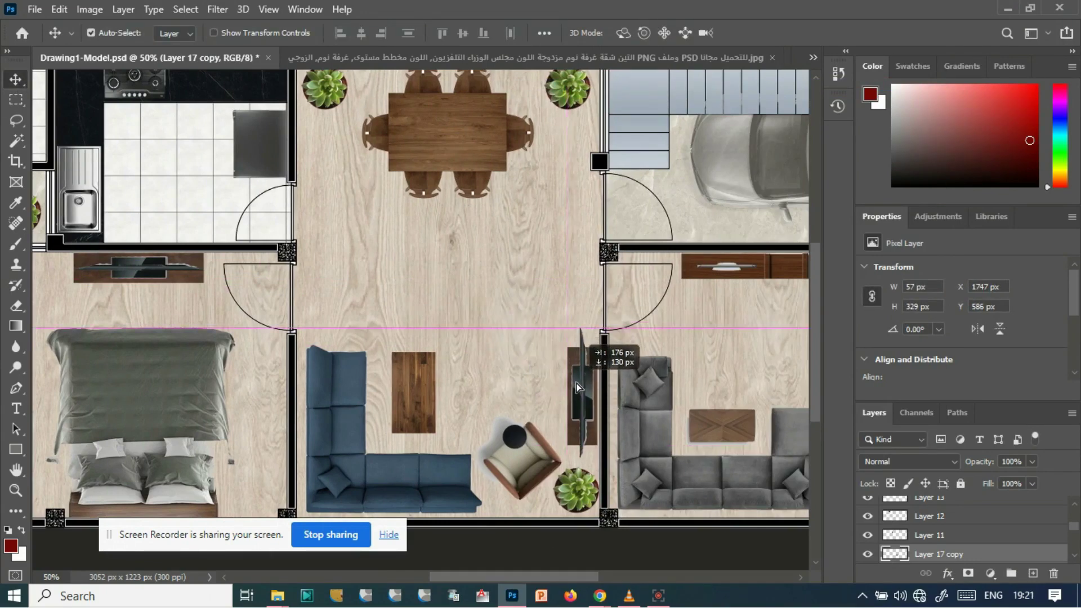
- Find the Bathroom Equipment Vector PNG in the material folder and open it as a separate document
left_click(575, 570)
left_click_drag(573, 572, 485, 575)
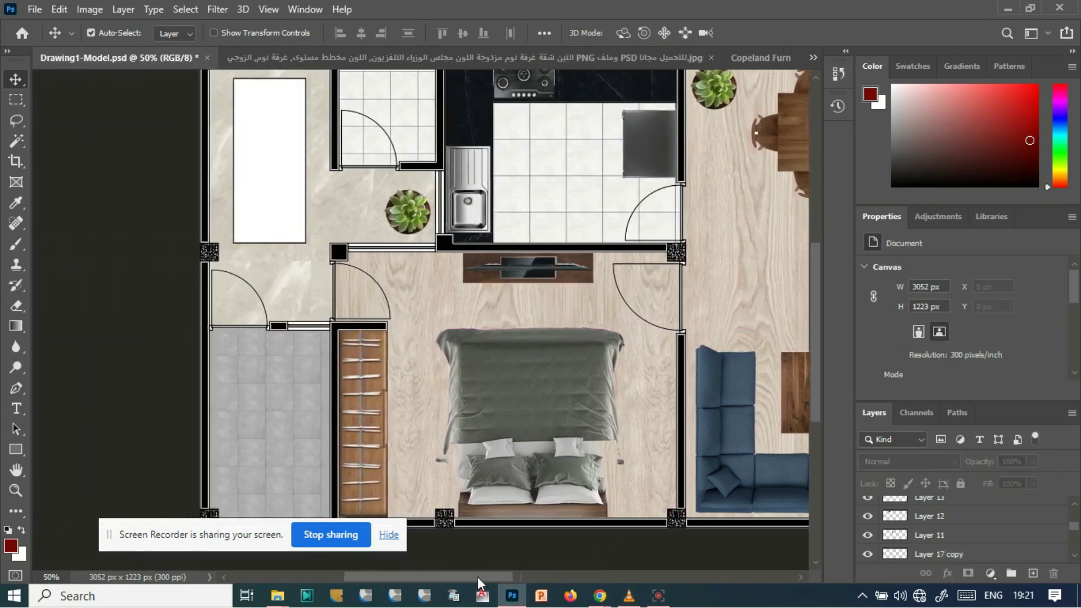
scroll(440, 529, "down", 1)
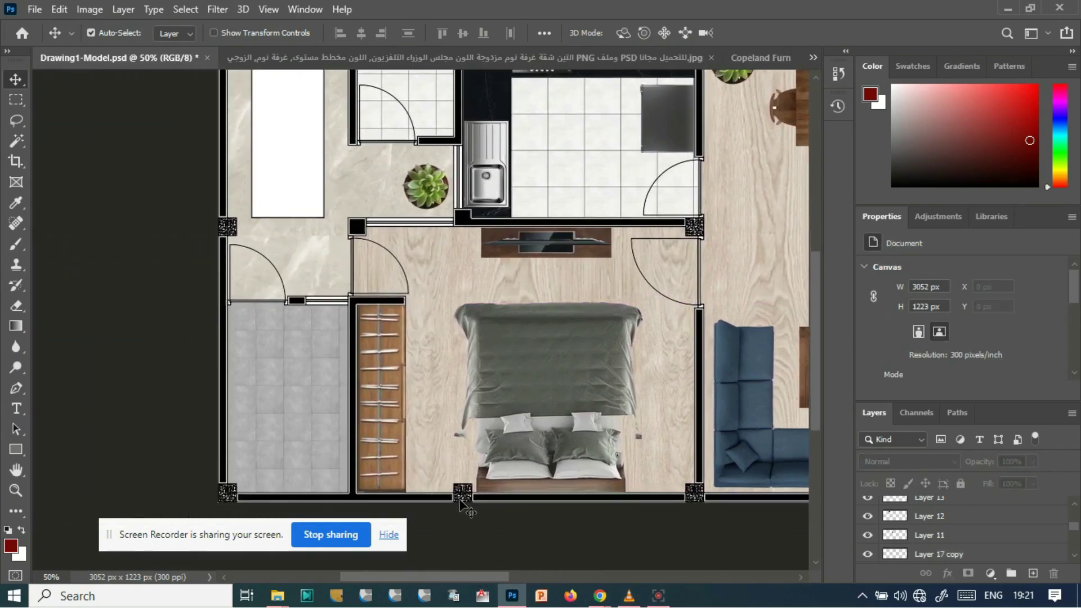
left_click(277, 596)
scroll(819, 485, "down", 5)
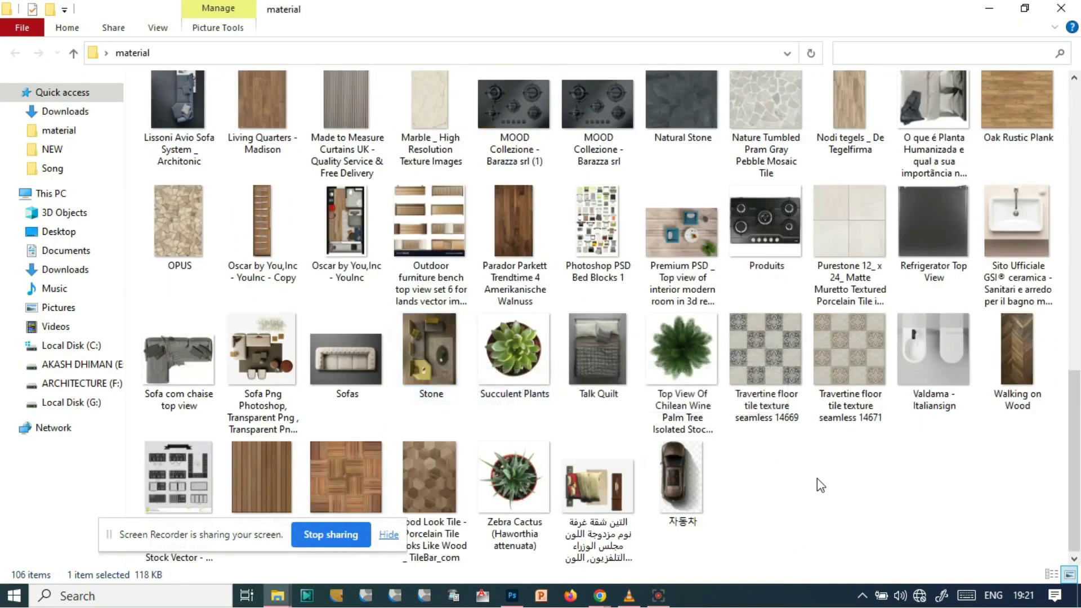
scroll(768, 466, "up", 8)
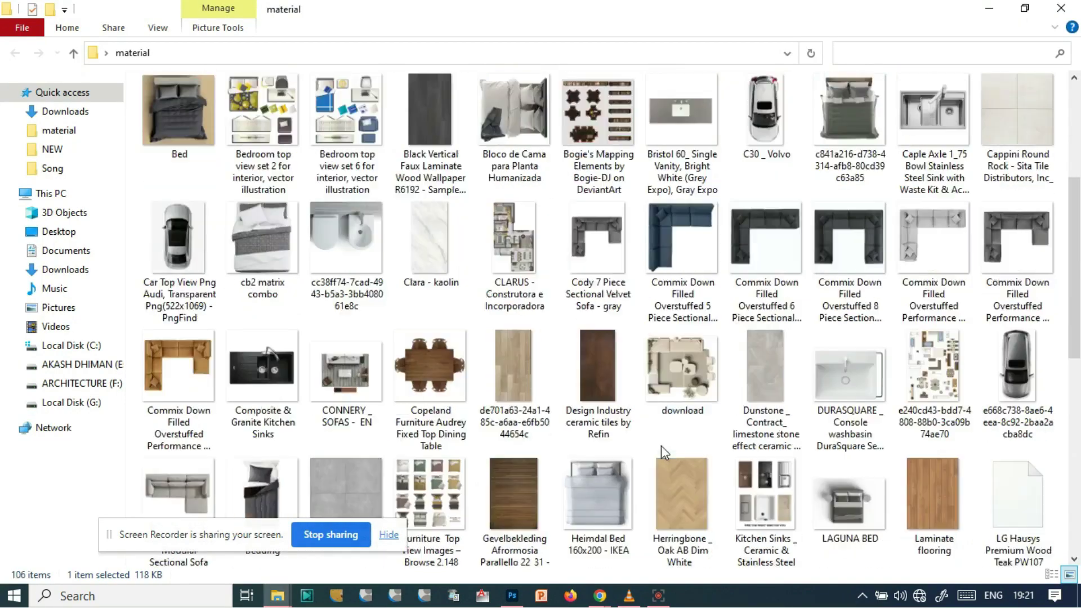
scroll(661, 444, "up", 4)
double_click(590, 251)
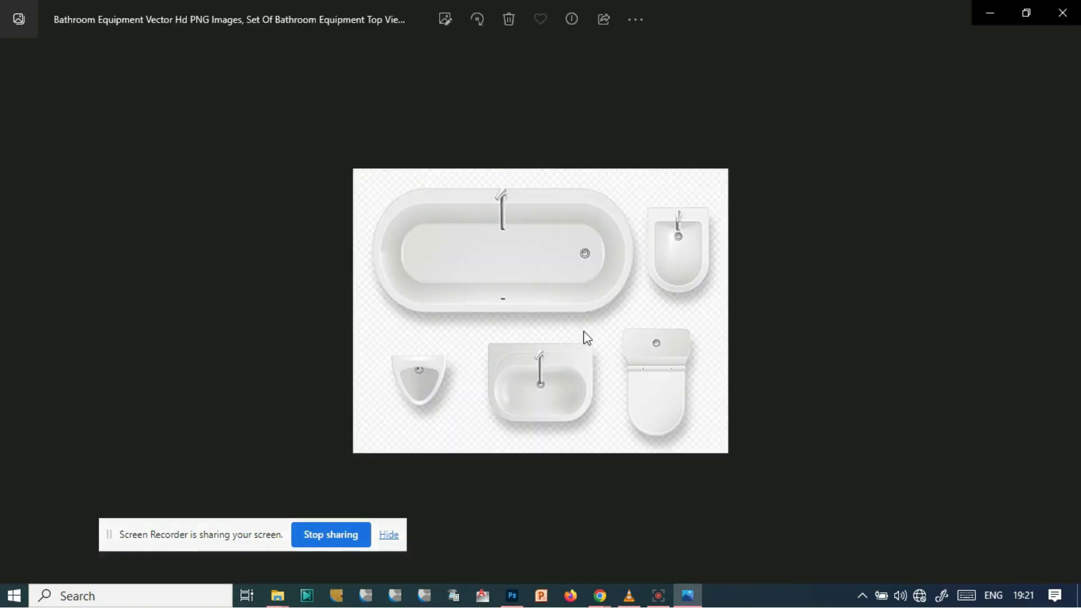
left_click(1062, 12)
left_click_drag(629, 260, 785, 22)
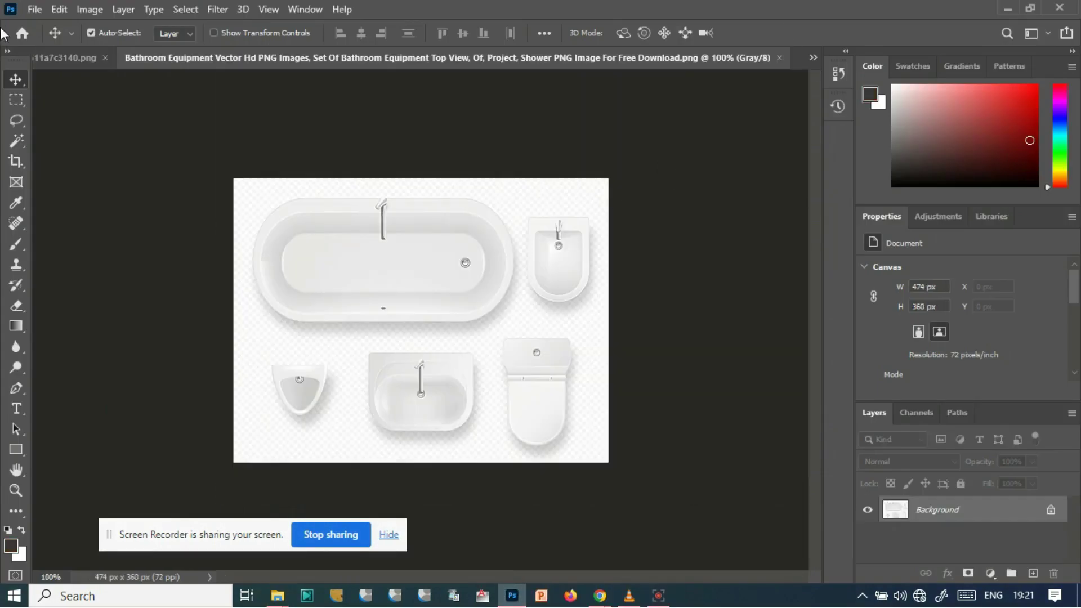
- Try to isolate the bathroom fixtures with the Magic Wand and an inverted selection, and clear the selection
left_click(16, 102)
left_click_drag(516, 175, 618, 323)
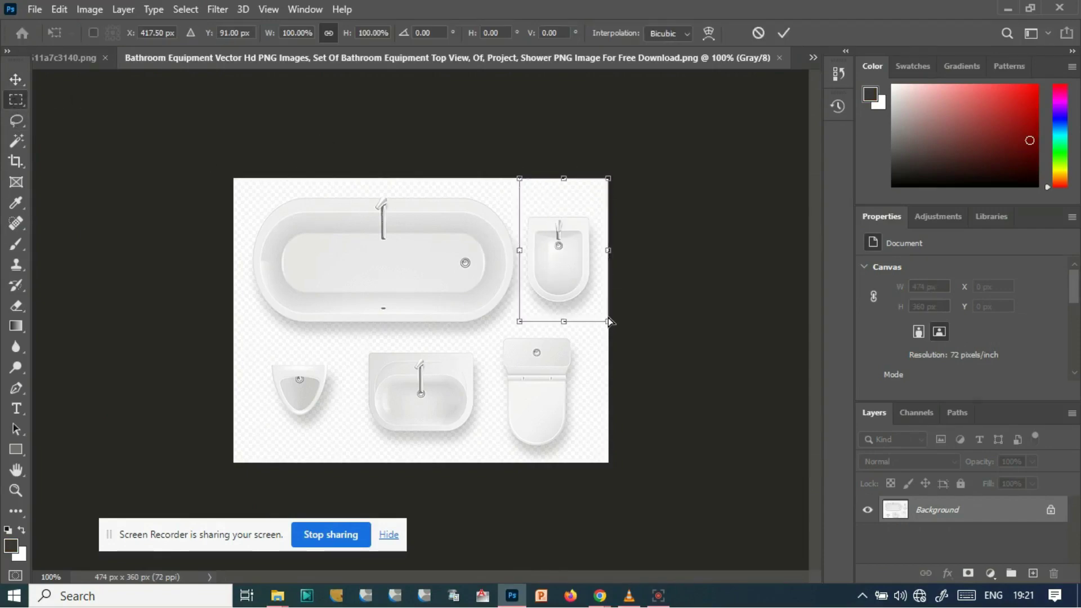
left_click(12, 140)
left_click(268, 185)
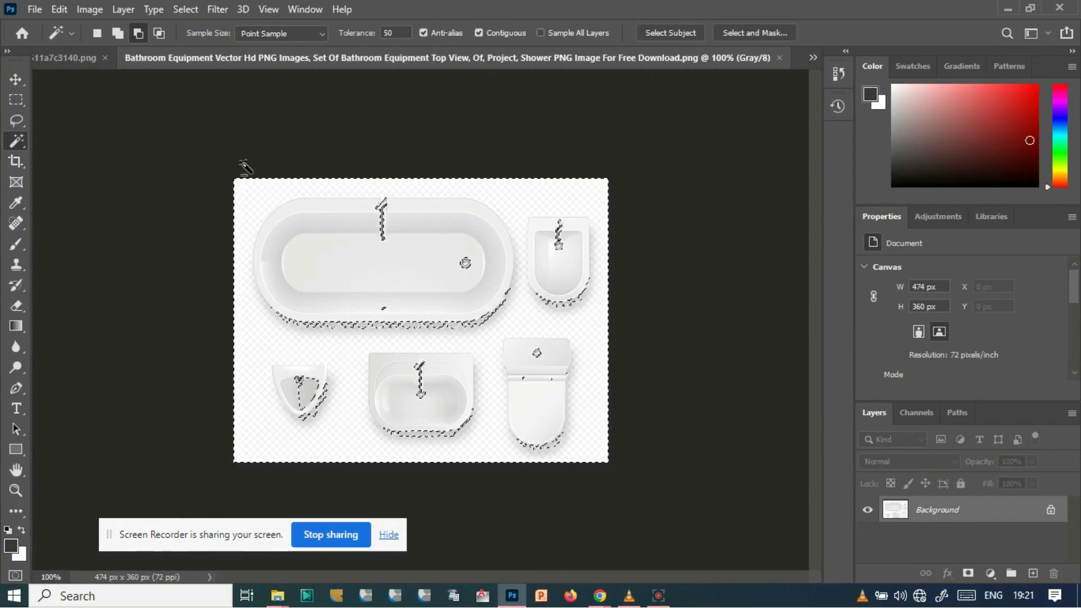
left_click(218, 9)
mouse_move(184, 10)
left_click(198, 69)
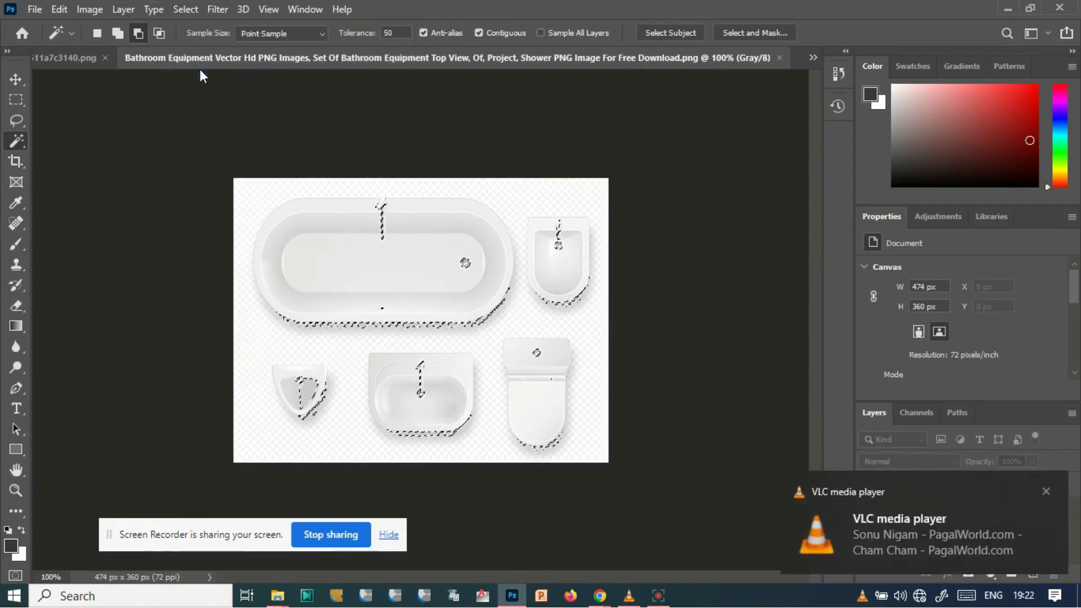
key("ctrl+d")
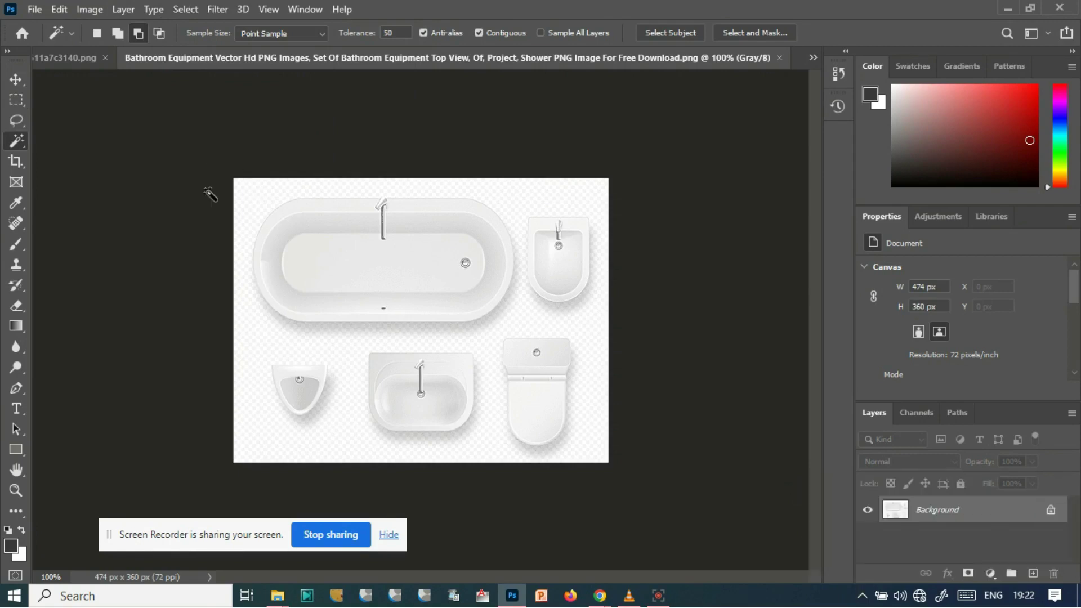
- Crop the bathroom equipment image to a rectangle around the toilet, about 116 x 163 px
key("ctrl+plus")
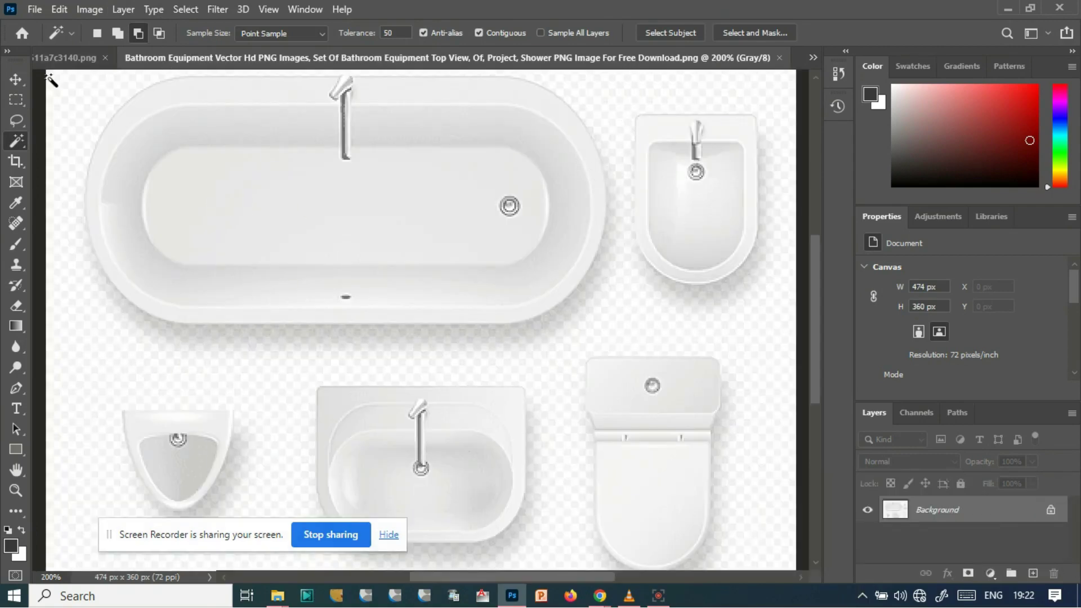
left_click(15, 100)
left_click_drag(622, 101, 778, 315)
scroll(577, 294, "down", 2)
left_click_drag(568, 302, 632, 430)
left_click_drag(666, 464, 742, 550)
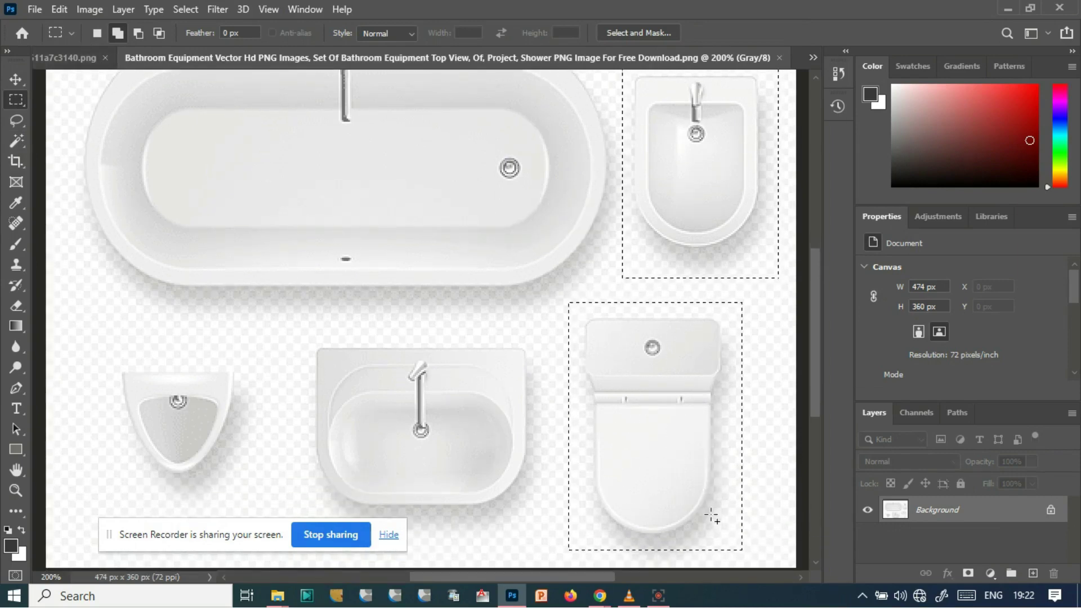
left_click_drag(564, 302, 747, 559)
left_click(90, 9)
left_click(101, 172)
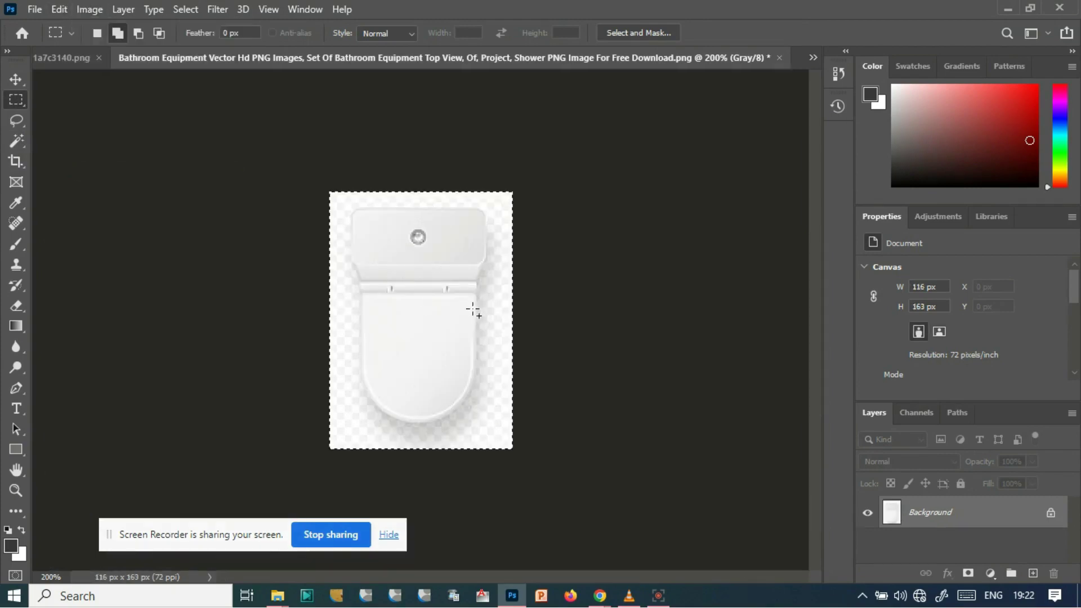
- Try to isolate the cropped toilet by selecting its background with the Magic Wand and inverting the selection
key("l")
left_click(22, 143)
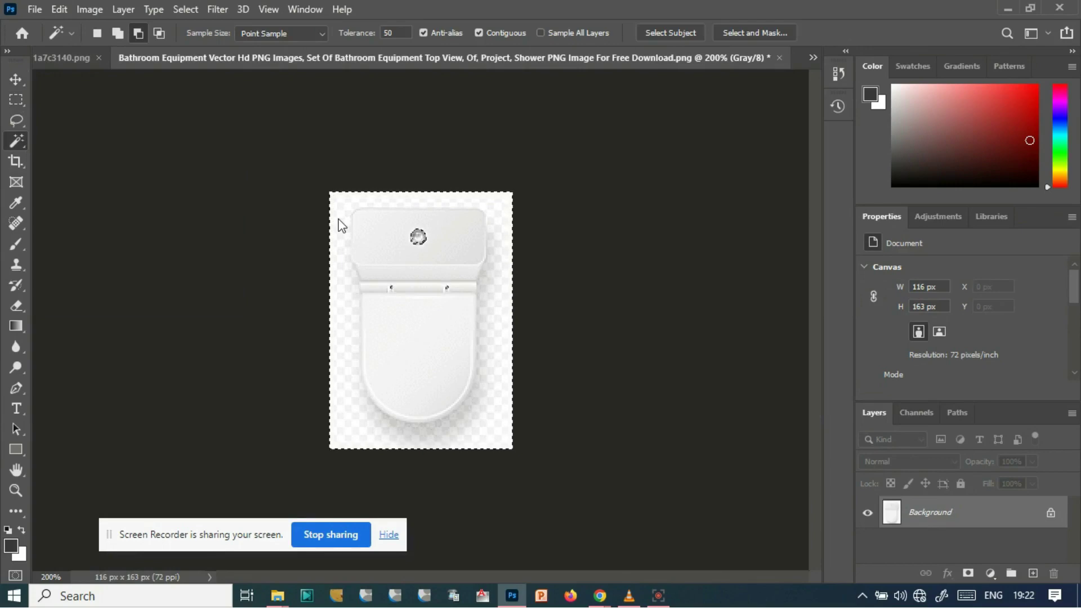
left_click(184, 10)
left_click(194, 72)
- Select the whole cropped toilet image and lower its brightness with Brightness/Contrast
left_click(16, 99)
left_click_drag(248, 179, 615, 446)
left_click(89, 10)
mouse_move(207, 51)
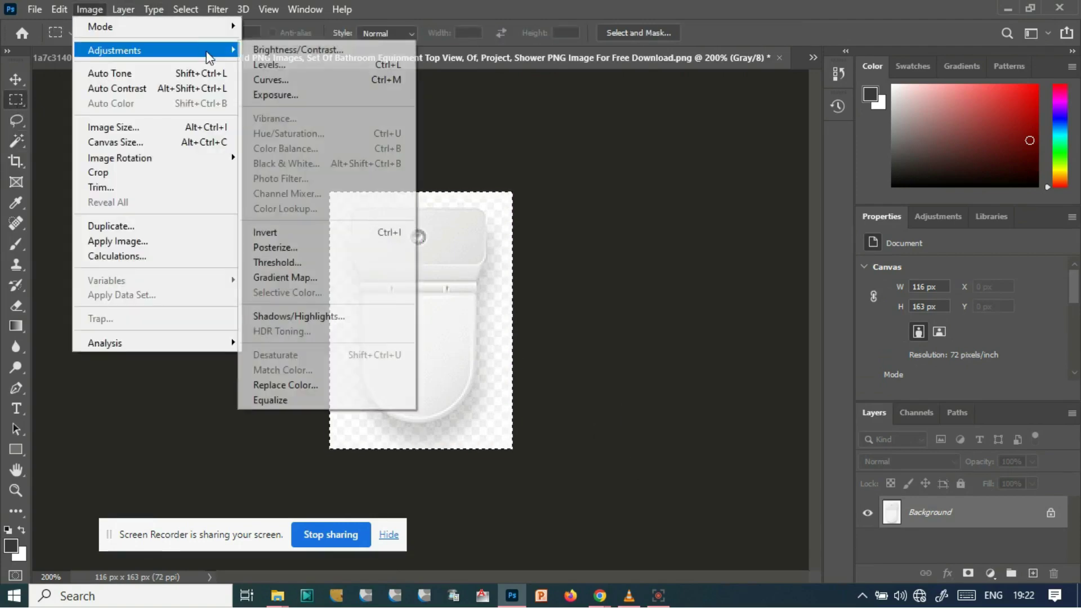
left_click(275, 51)
left_click_drag(685, 117, 648, 116)
key("Return")
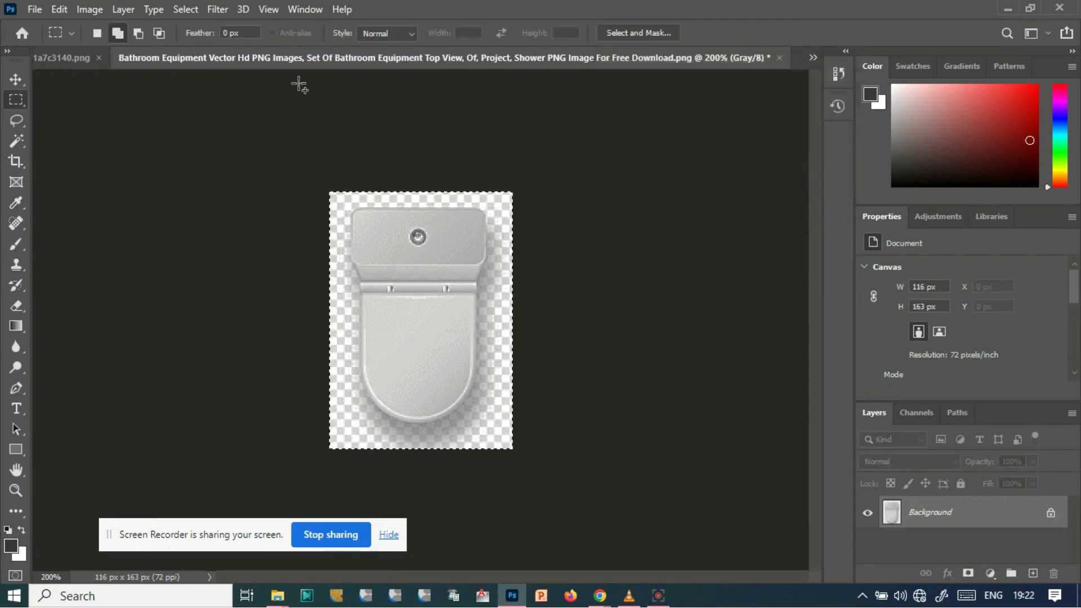
- Try the Magic Wand on the darkened toilet's background, clear the selection and close the document without saving
left_click(15, 141)
left_click(347, 205)
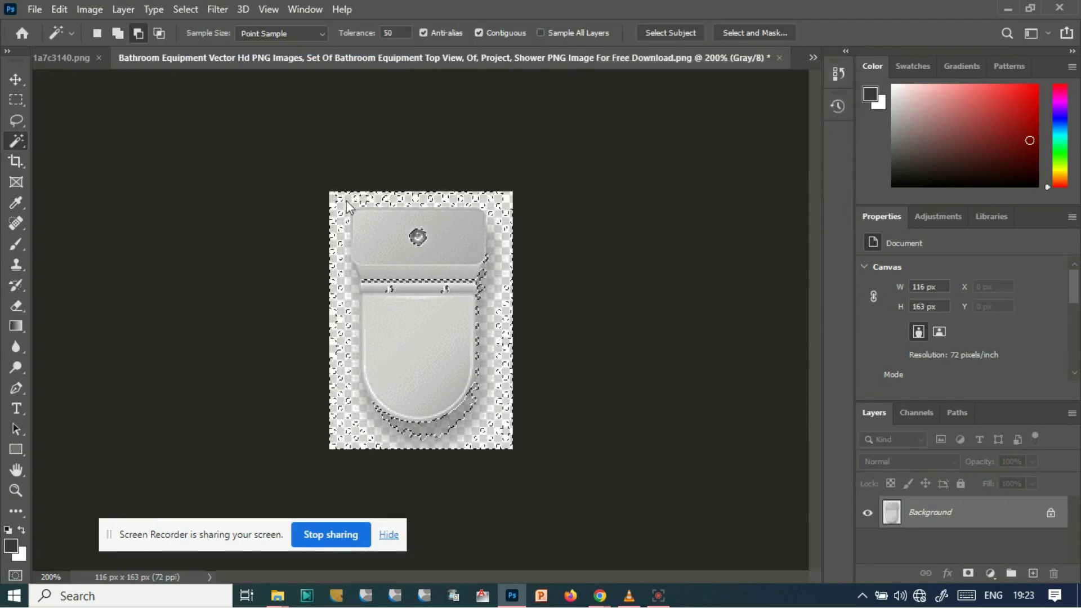
left_click(494, 233)
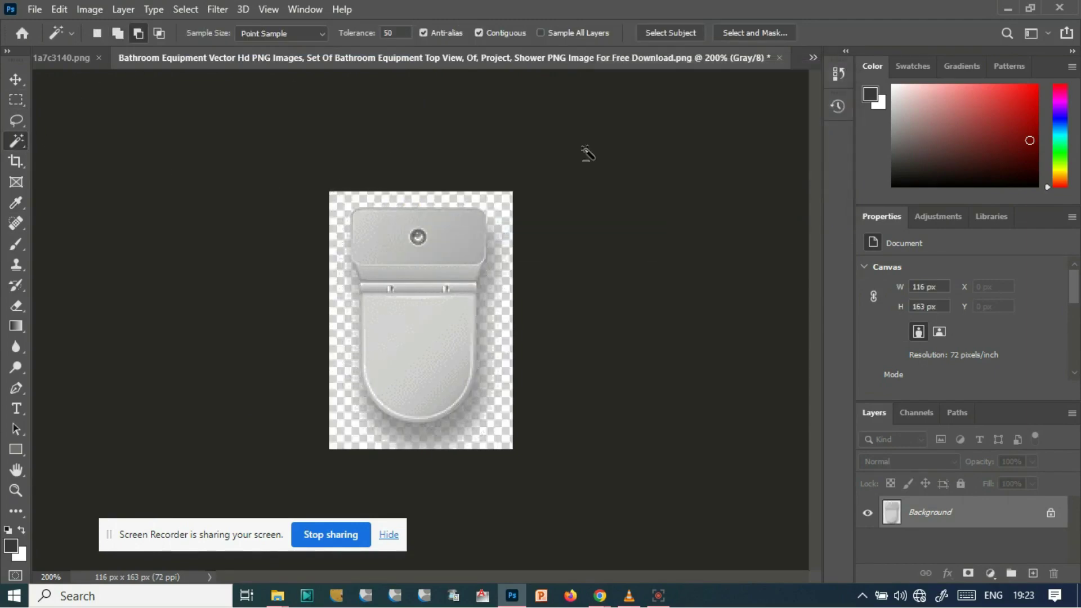
left_click(779, 58)
left_click(485, 231)
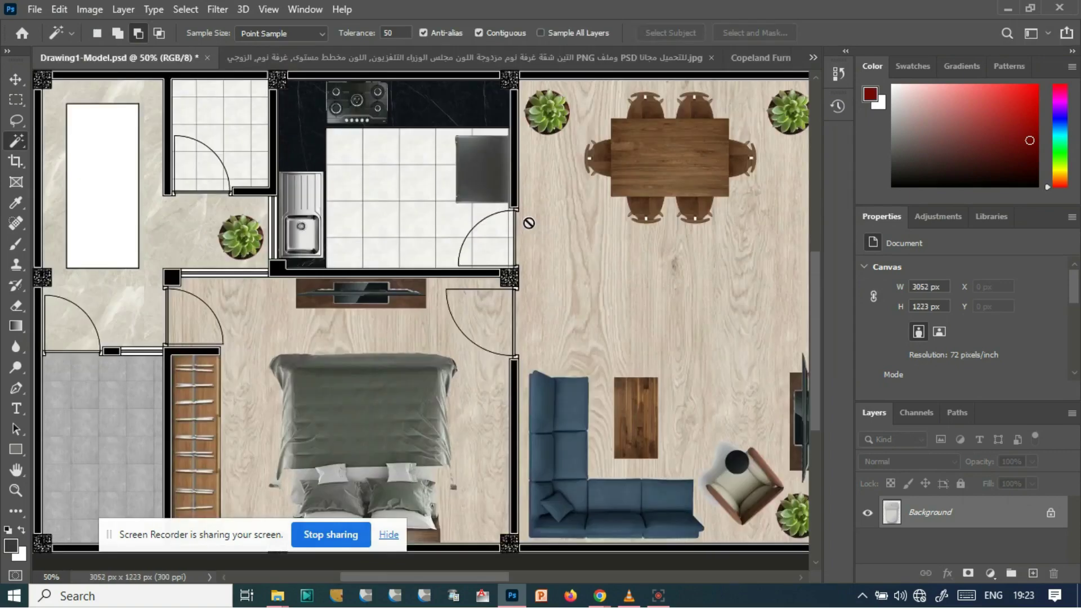
- Find Valdama - Italiansign.jpg in the material folder, preview it and open it as a separate document
mouse_move(278, 596)
left_click(321, 580)
scroll(553, 428, "down", 10)
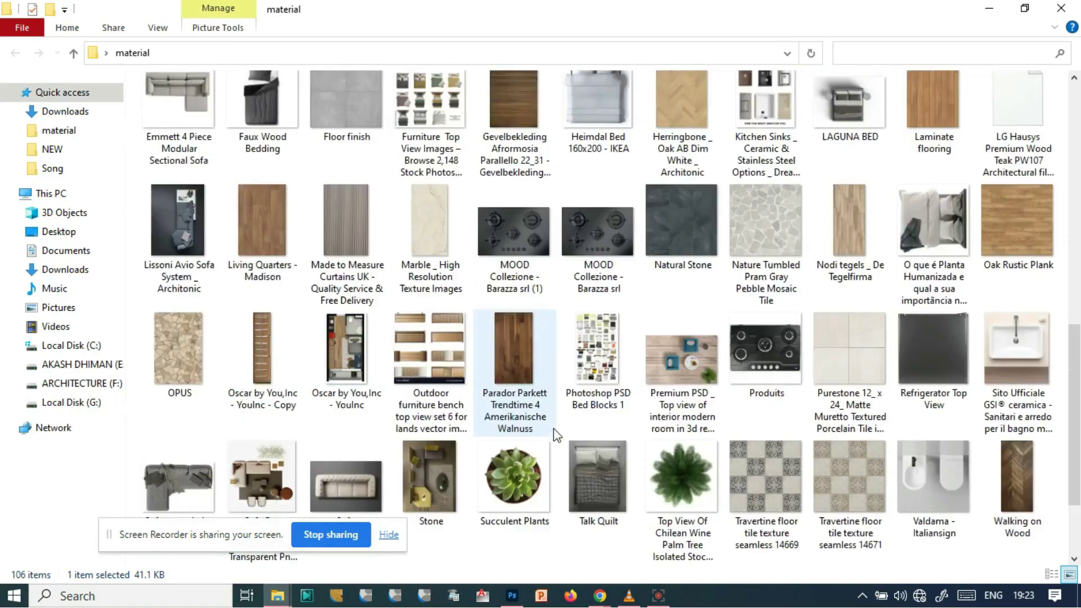
scroll(645, 473, "up", 4)
scroll(646, 473, "up", 6)
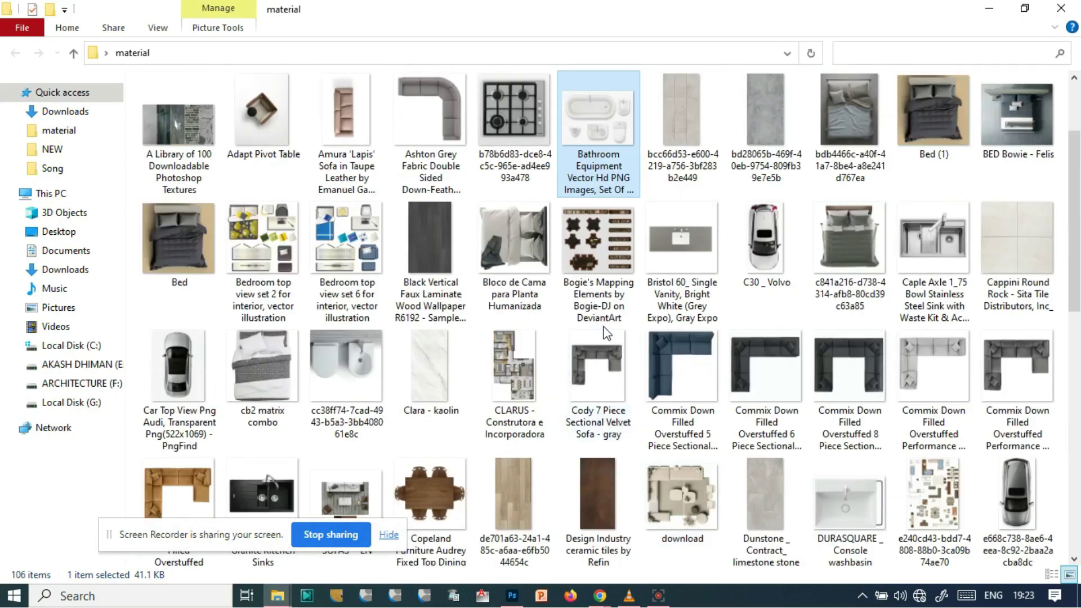
scroll(493, 330, "up", 2)
scroll(716, 402, "down", 8)
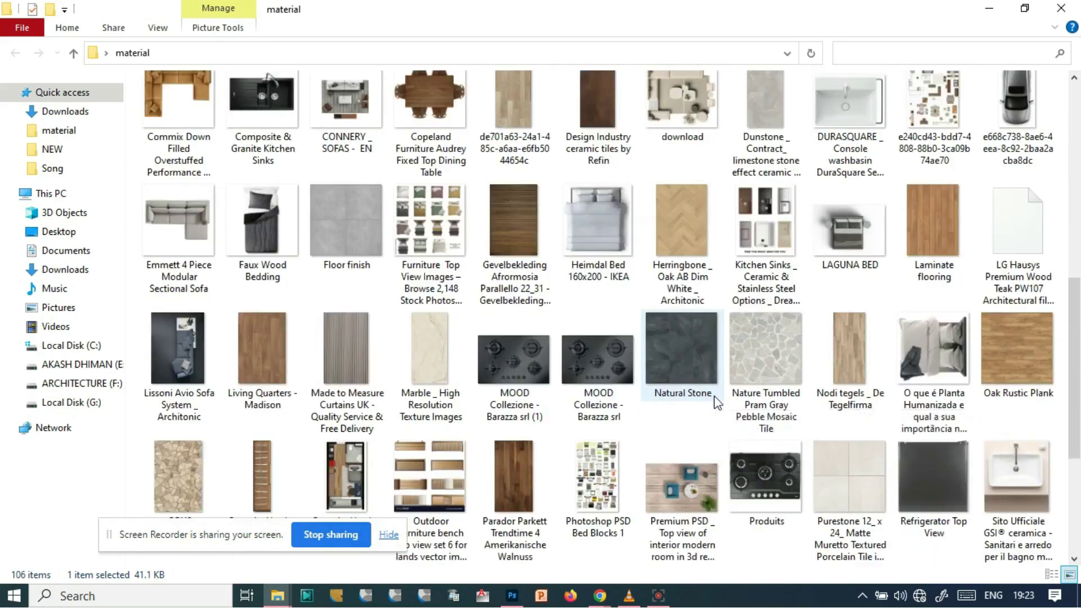
scroll(716, 402, "down", 6)
double_click(941, 356)
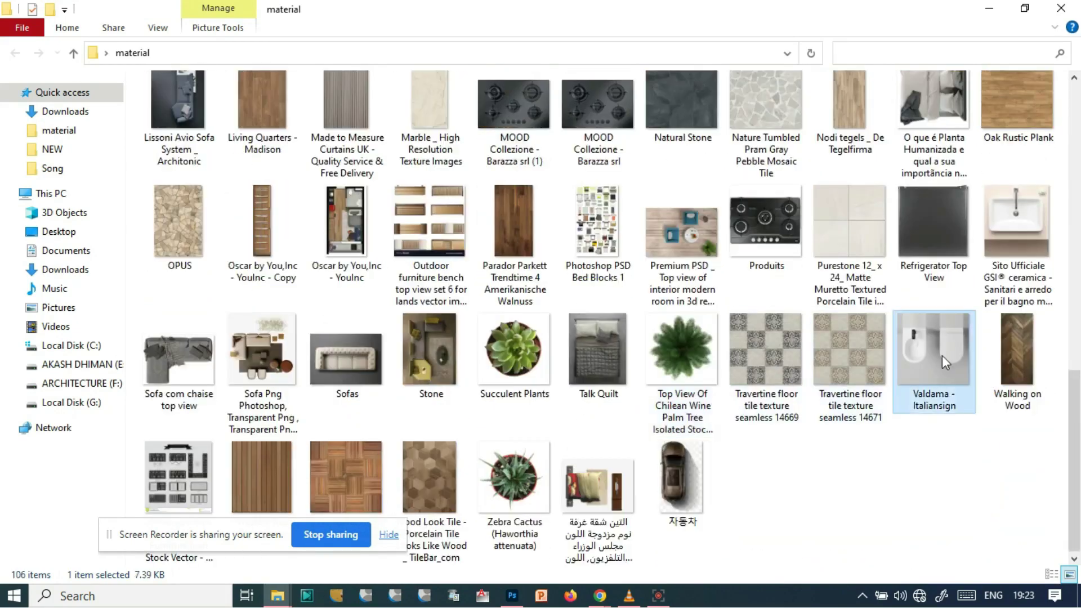
scroll(398, 299, "up", 4)
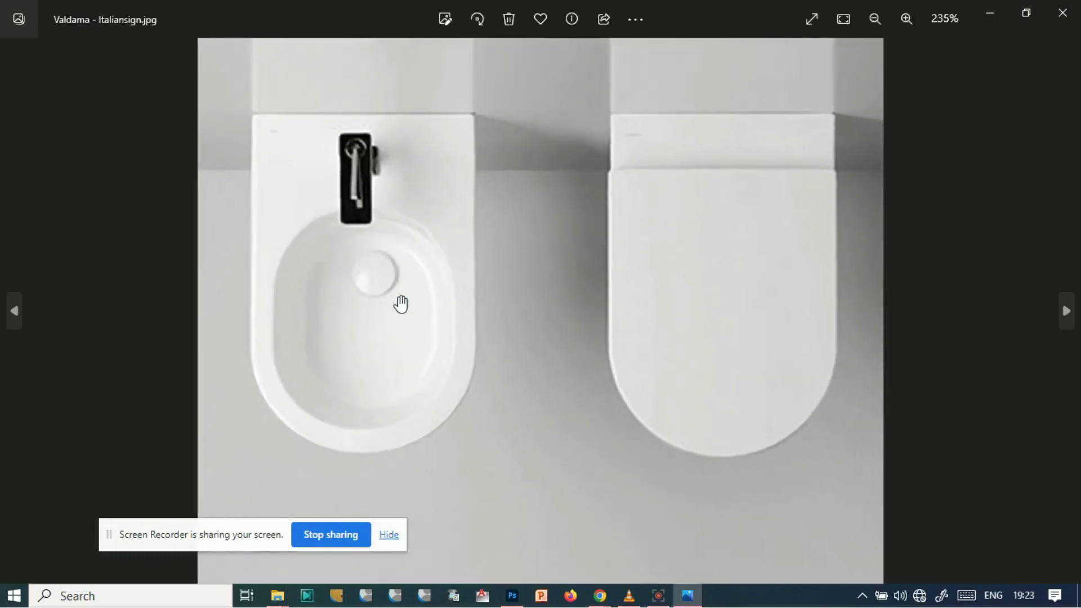
scroll(398, 298, "down", 4)
left_click(1070, 22)
left_click_drag(930, 356, 632, 287)
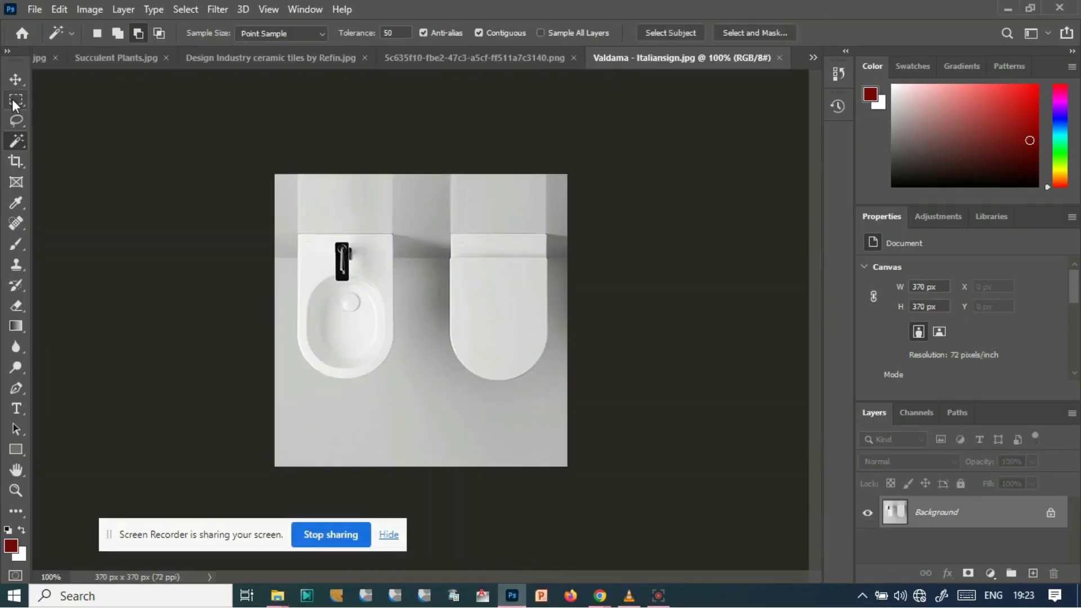
- Try to select the bidet's white surface with the Magic Wand, and clear the selection
left_click(15, 100)
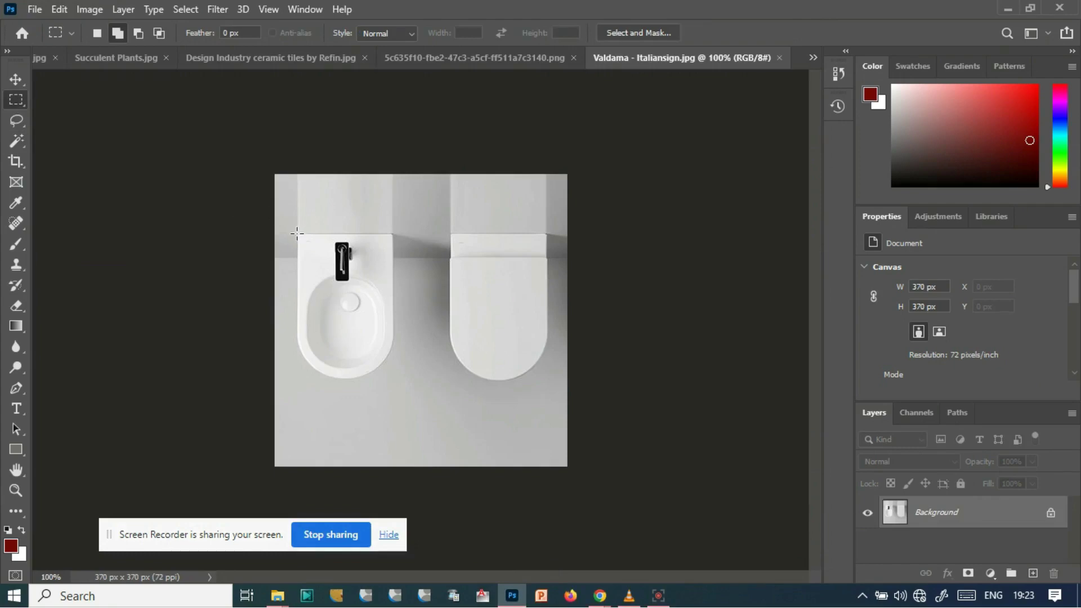
left_click(18, 143)
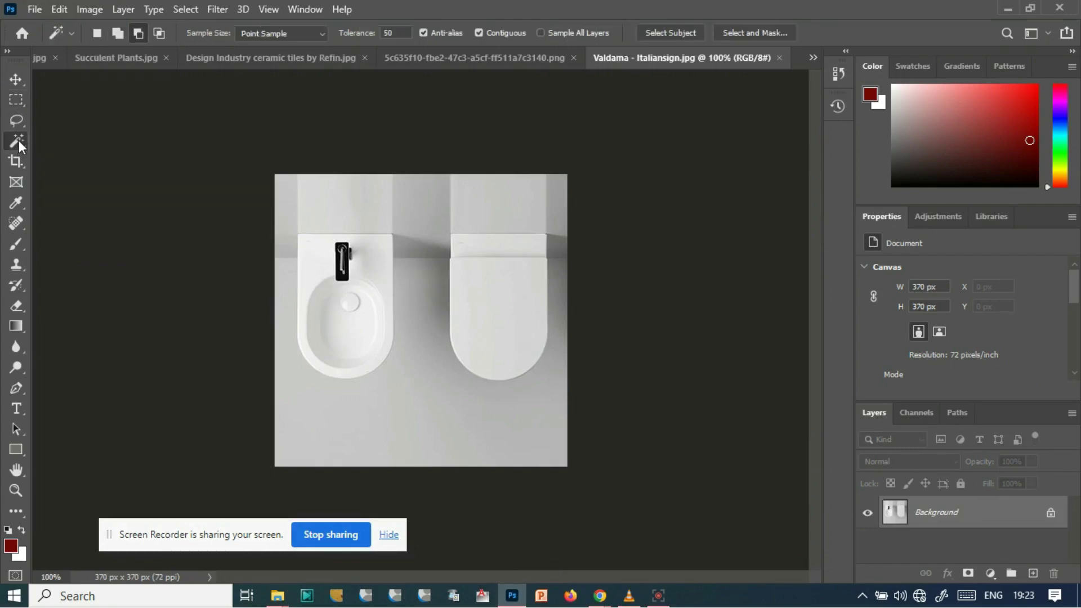
left_click(319, 254)
key("ctrl+d")
- Select the whole Valdama image, apply Brightness/Contrast with brightness -32 and contrast 65, and clear the selection
left_click(16, 100)
left_click_drag(275, 175, 441, 373)
key("ctrl+a")
left_click(89, 9)
mouse_move(188, 53)
left_click(276, 53)
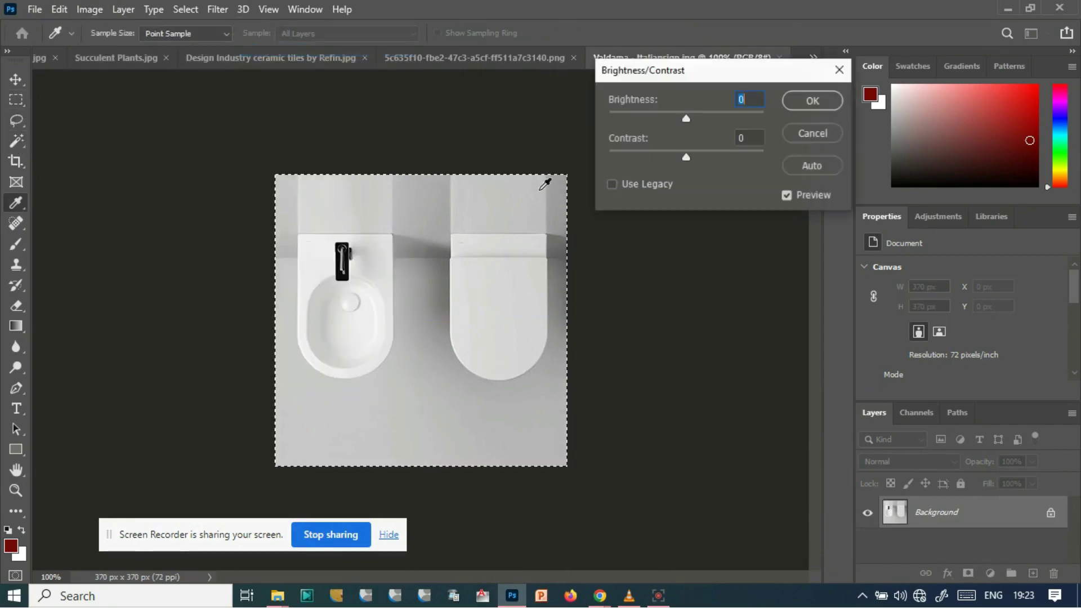
left_click_drag(684, 121, 670, 121)
left_click_drag(686, 157, 733, 157)
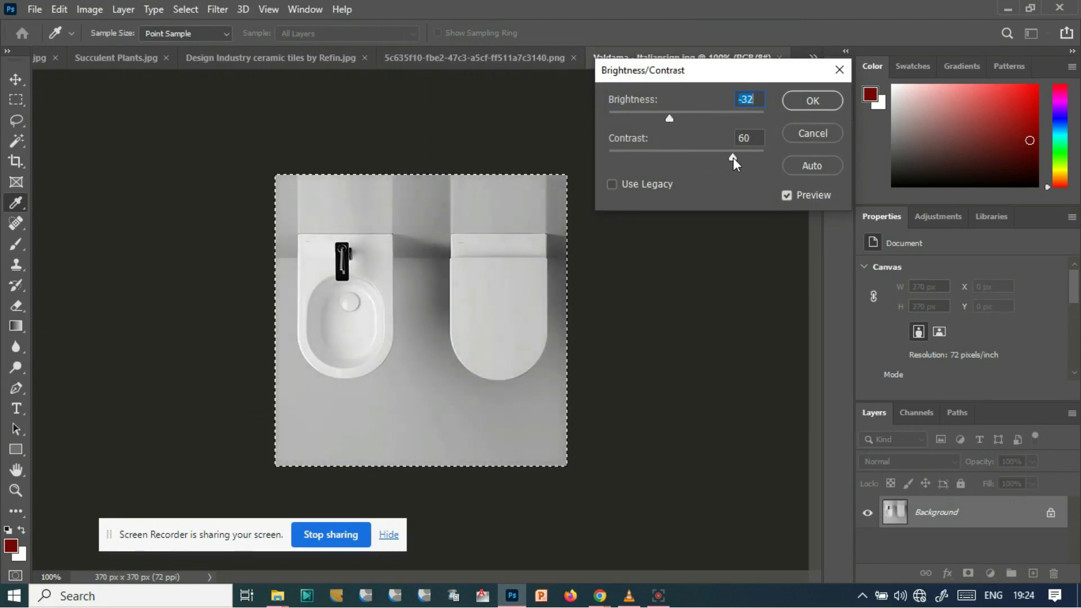
left_click(812, 101)
key("ctrl+d")
- Try to select the grey background around the bidet and toilet with the additive Magic Wand, and clear the selection
left_click(16, 142)
left_click(411, 278)
left_click(118, 33)
left_click(426, 270)
left_click(369, 199)
key("ctrl+z")
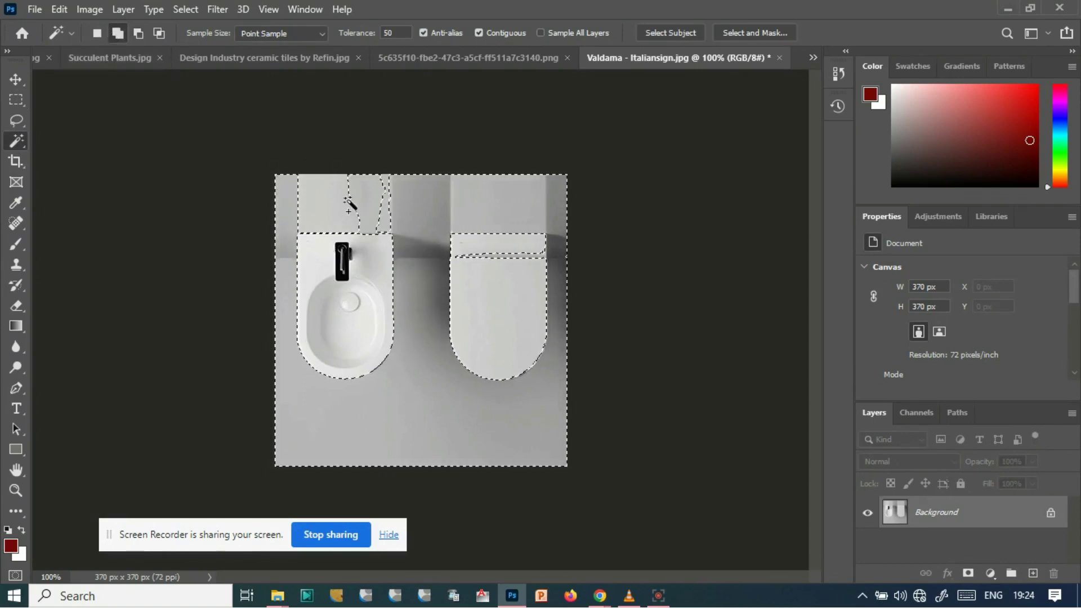
key("ctrl+plus")
scroll(283, 214, "up", 3)
left_click(290, 163)
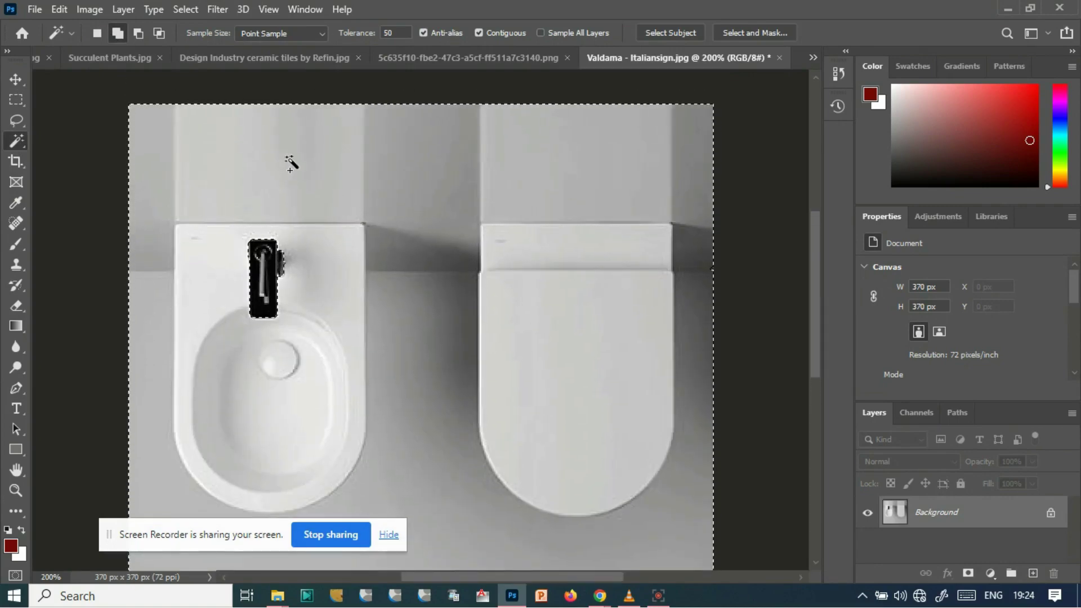
scroll(292, 164, "down", 3)
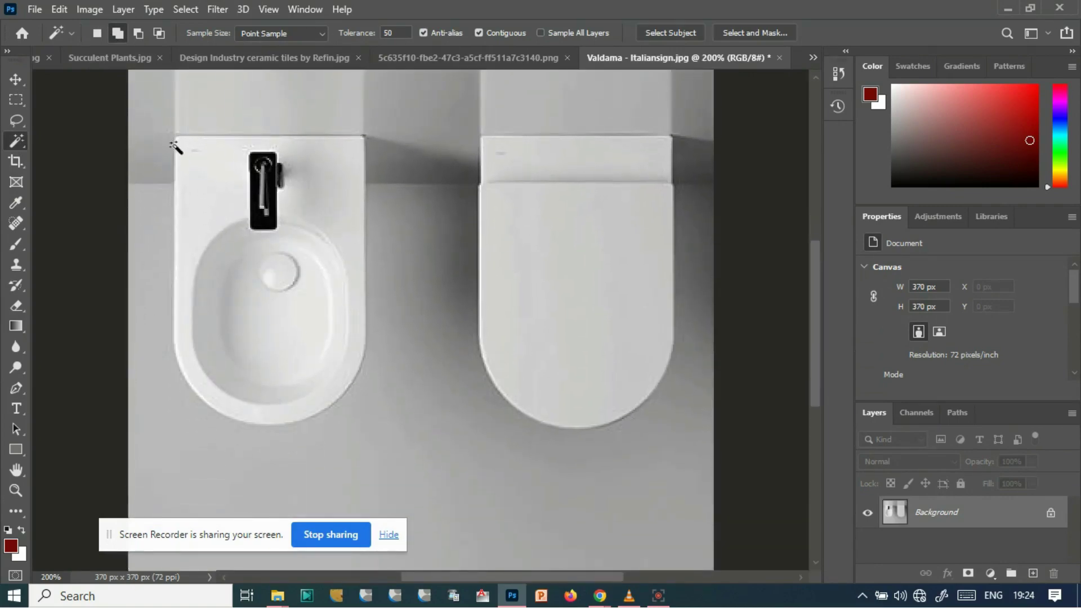
- Select both the bidet and the toilet in the image with the Quick Selection tool
right_click(26, 144)
left_click(70, 143)
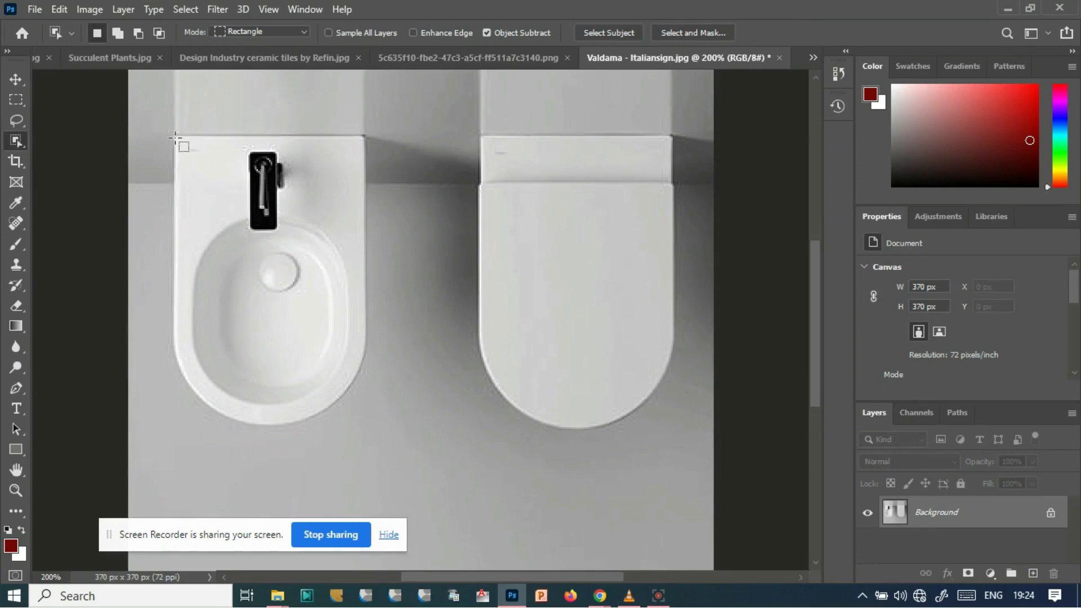
right_click(15, 142)
left_click(56, 151)
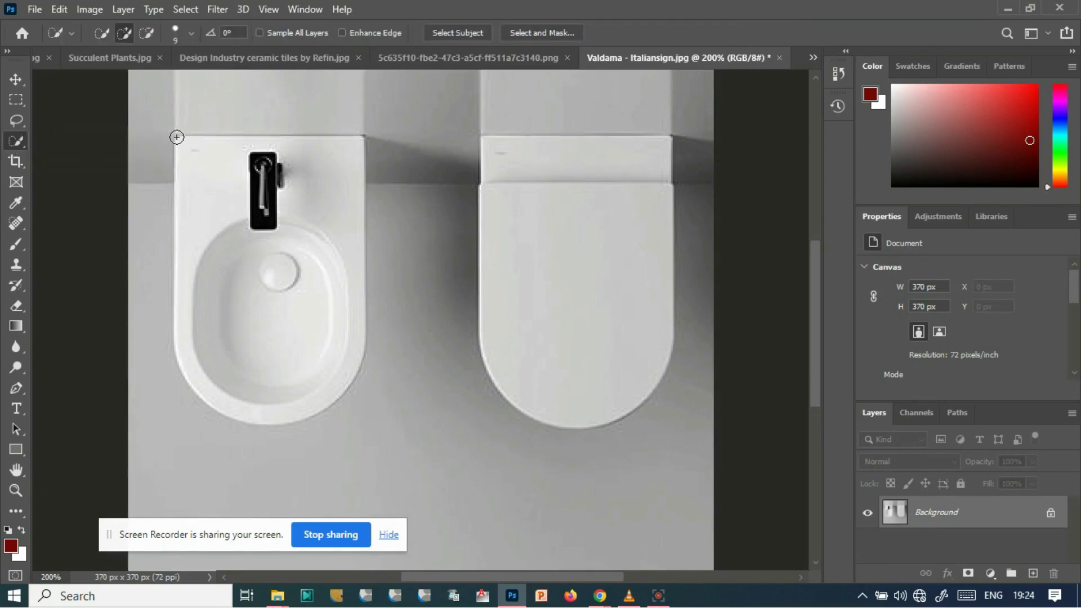
mouse_move(307, 170)
left_mouse_down()
mouse_move(327, 187)
mouse_move(310, 210)
left_mouse_up()
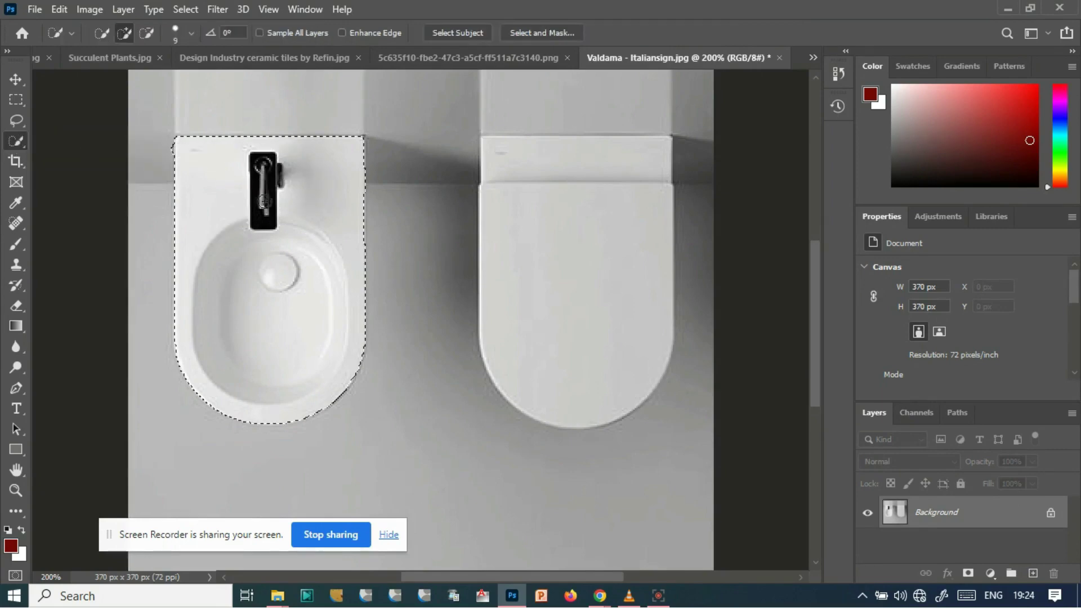
mouse_move(499, 171)
left_mouse_down()
mouse_move(587, 164)
mouse_move(619, 223)
mouse_move(613, 268)
left_mouse_up()
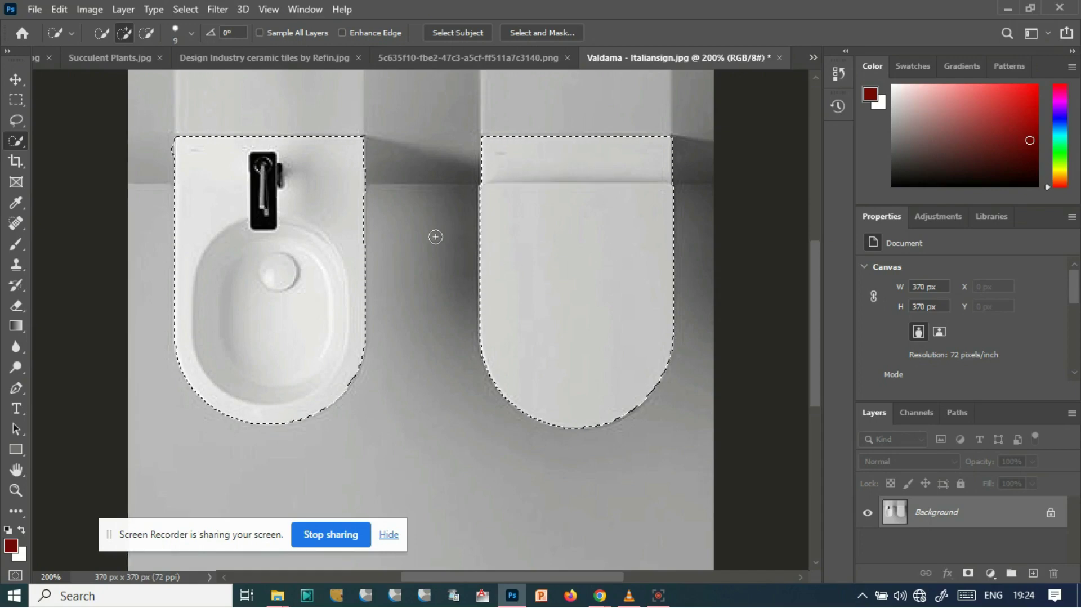
- Copy the selected bidet and toilet into Drawing1-Model.psd and move them over the lower-left bathroom
left_click(809, 56)
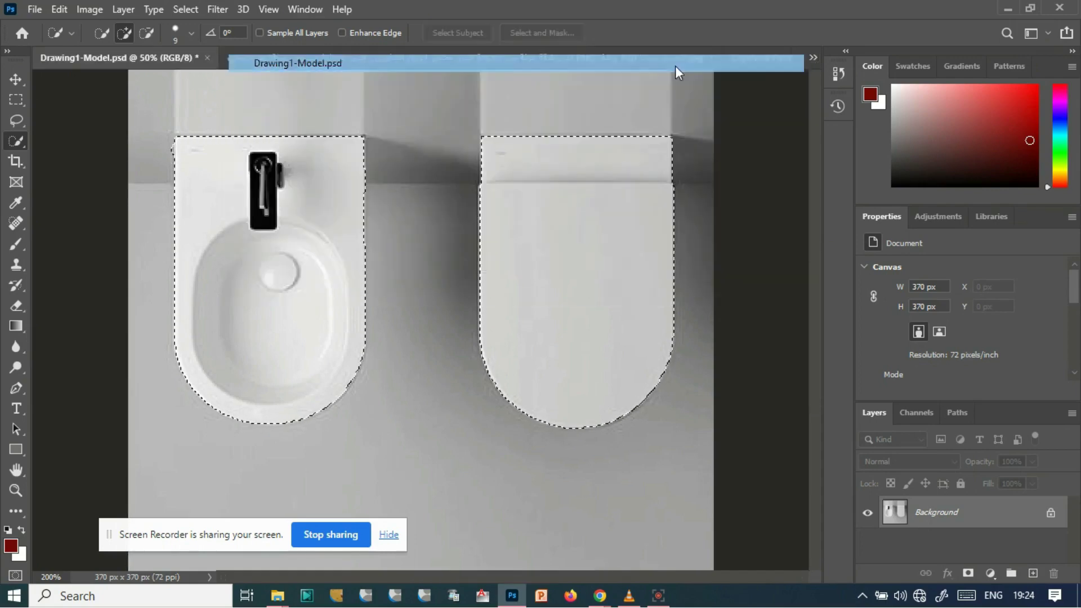
left_click(678, 71)
left_click_drag(393, 576, 392, 573)
scroll(394, 314, "down", 3)
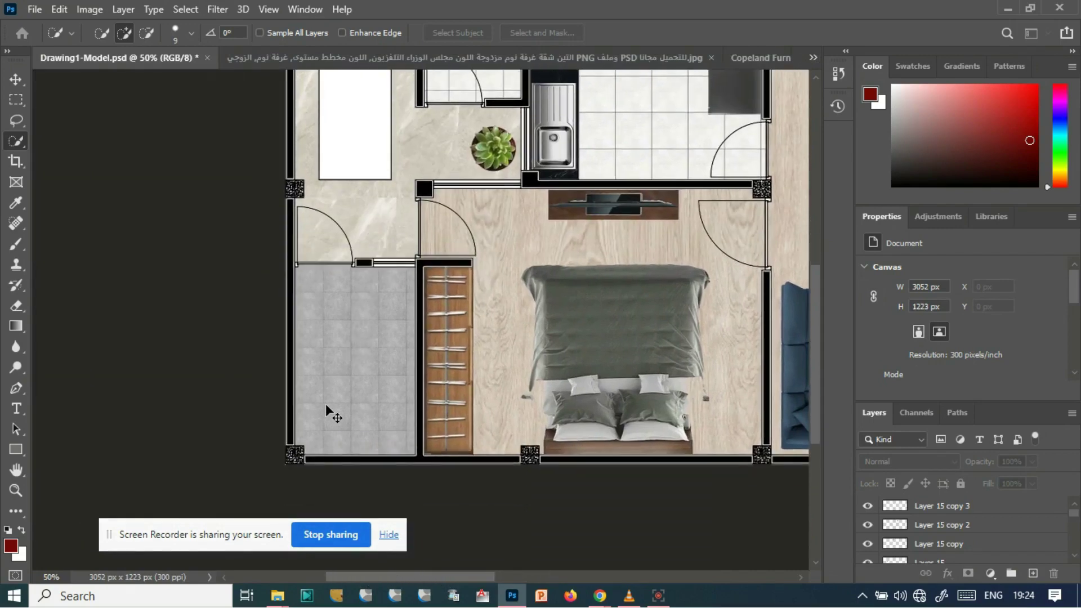
key("ctrl+v")
left_click(15, 81)
left_click_drag(573, 269, 376, 371)
- Flip the bidet and toilet upside down, scale them to about 74%, and set them against the lower-left bathroom's bottom wall
key("ctrl+t")
left_click_drag(425, 319, 322, 348)
left_click_drag(330, 390, 318, 428)
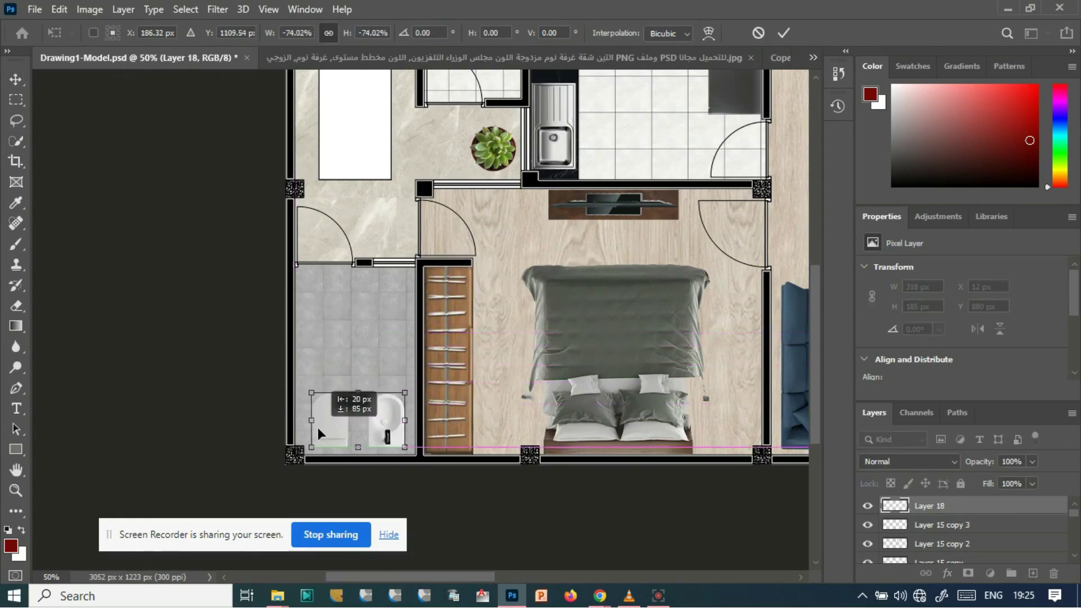
key("Return")
key("Down")
key("Down")
key("Down")
key("Down")
key("Down")
key("Down")
key("Down")
key("Down")
key("Down")
key("Down")
key("Down")
key("Down")
key("Down")
key("Down")
key("Down")
key("Down")
key("Down")
key("Down")
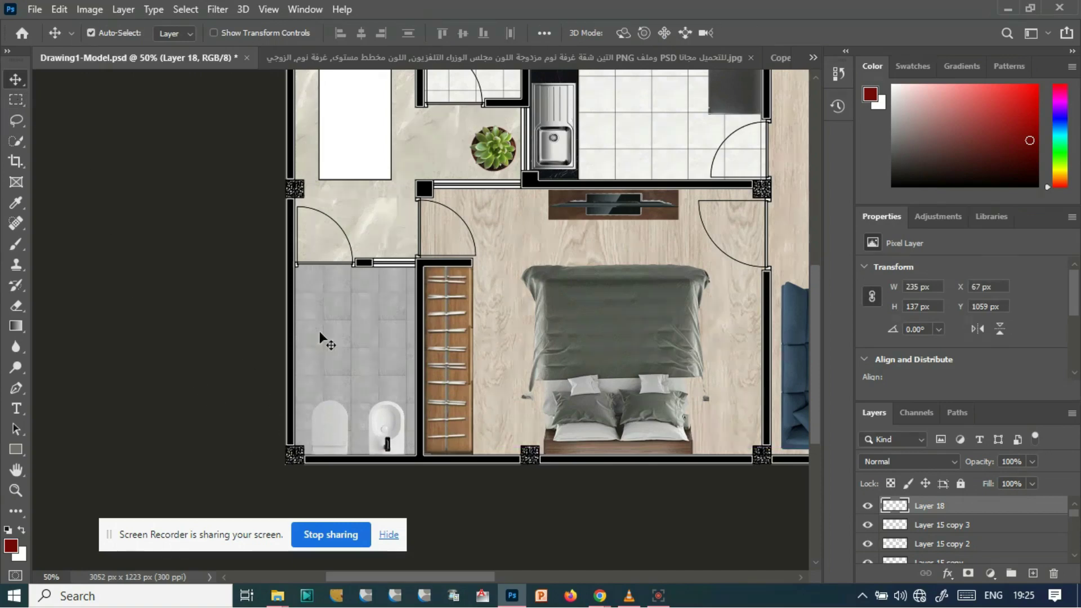
- Paste a second bidet and toilet pair and move it beside the lower-right bathroom of the plan
left_click_drag(416, 577, 594, 580)
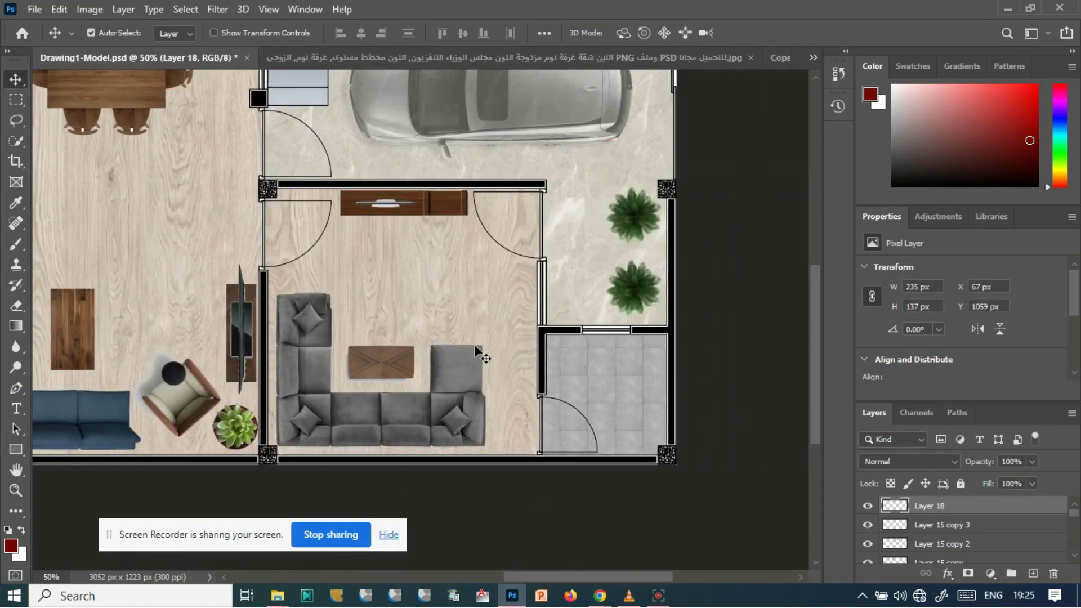
scroll(474, 345, "down", 2)
key("ctrl+v")
left_click_drag(413, 262, 572, 352)
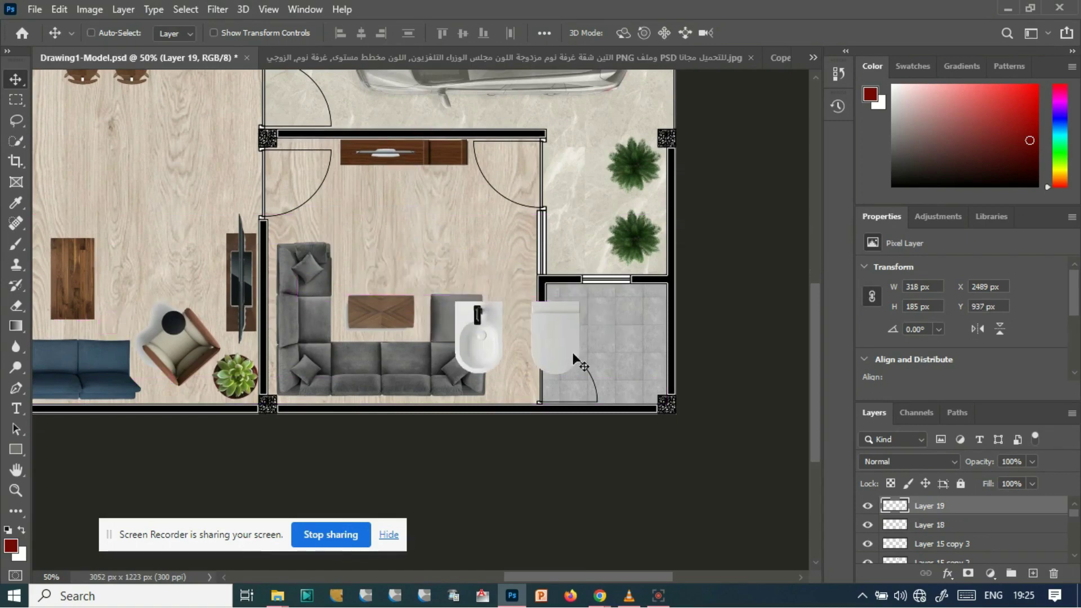
- Rotate the second fixture pair 90°, shrink it to 149 × 256 px, and fit it against the lower-right bathroom's outer wall
key("ctrl+t")
left_click_drag(583, 293, 571, 432)
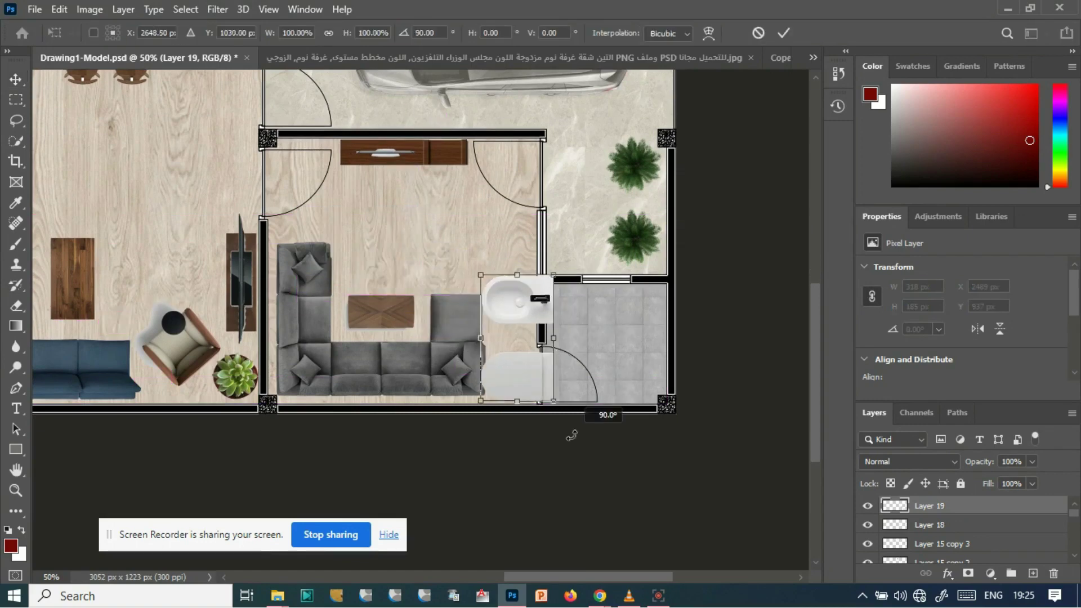
left_click_drag(481, 276, 656, 306)
left_click(15, 81)
key("Down")
key("Down")
key("Right")
key("Right")
key("Right")
key("Right")
- Find the Sito Ufficiale GSI ceramica washbasin image in the material folder, preview it and open it as a separate document
left_click_drag(566, 575, 415, 574)
scroll(291, 376, "up", 5)
scroll(279, 338, "down", 3)
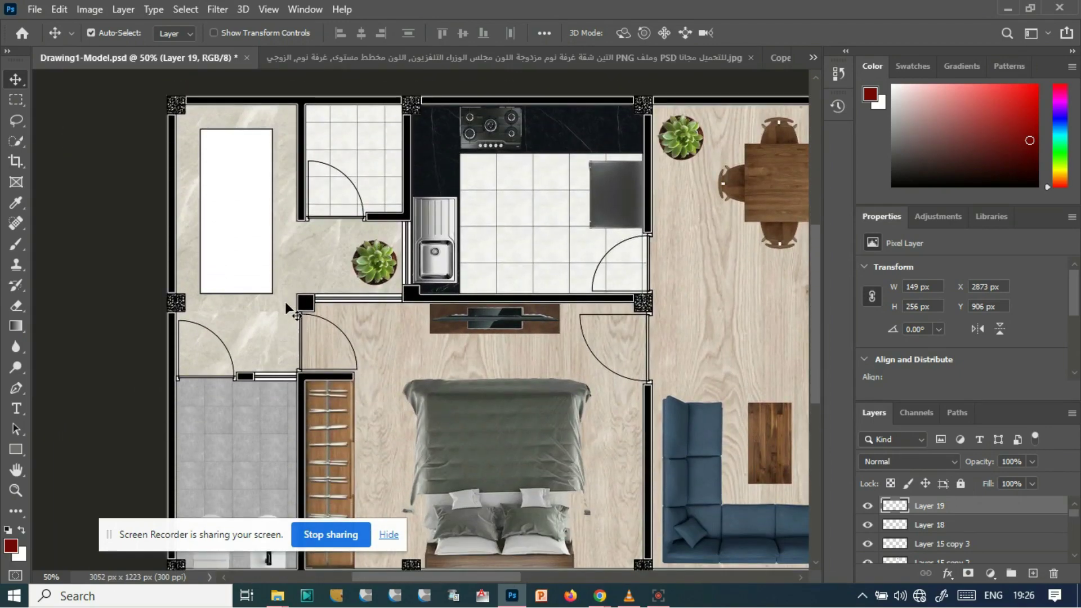
mouse_move(278, 596)
left_click(280, 529)
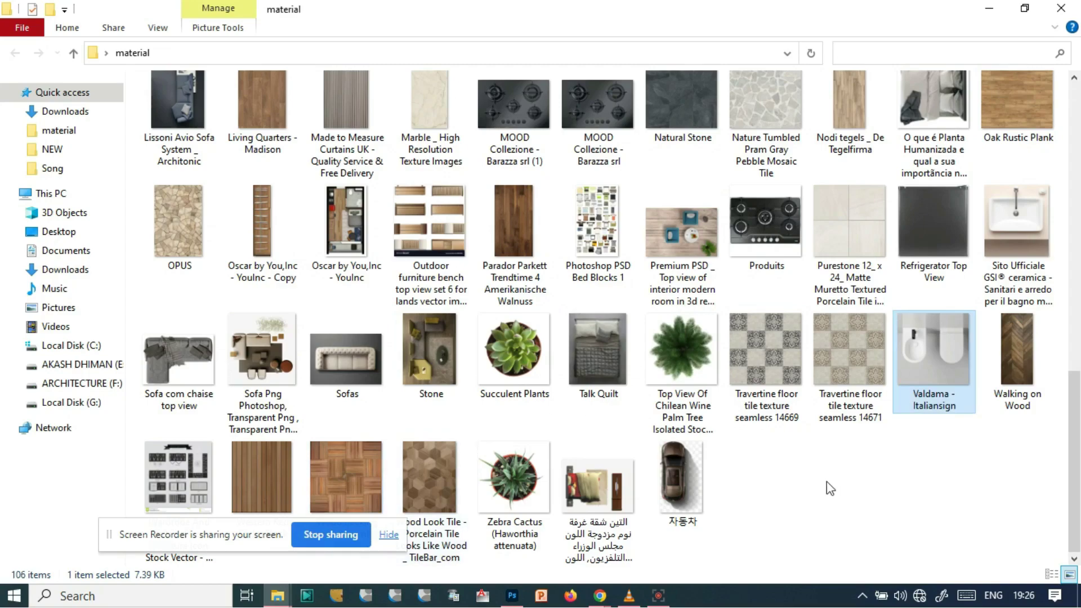
scroll(771, 436, "up", 10)
scroll(648, 265, "down", 4)
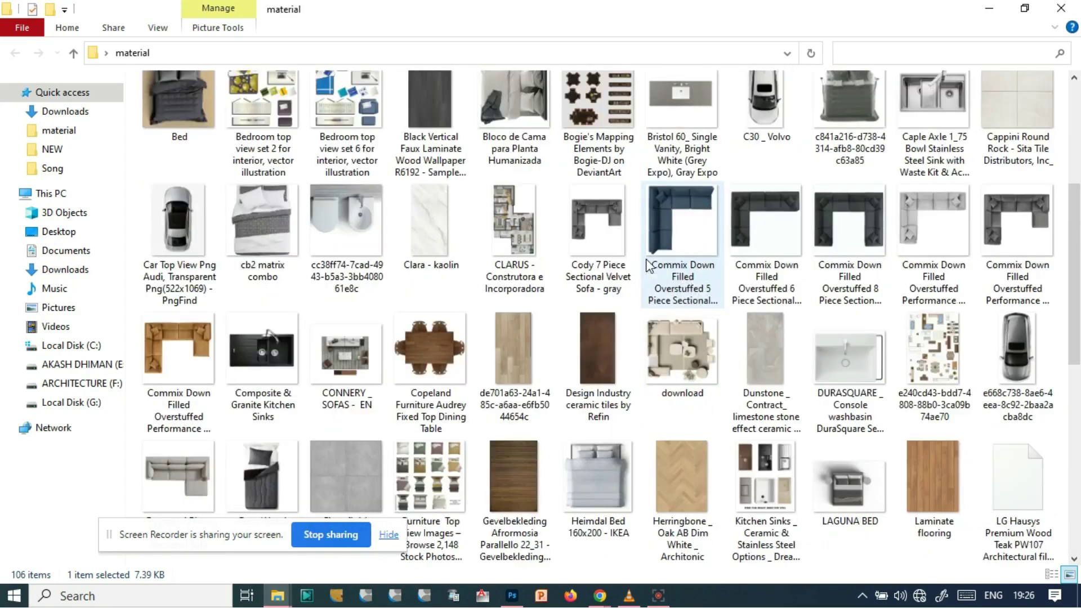
scroll(570, 321, "down", 8)
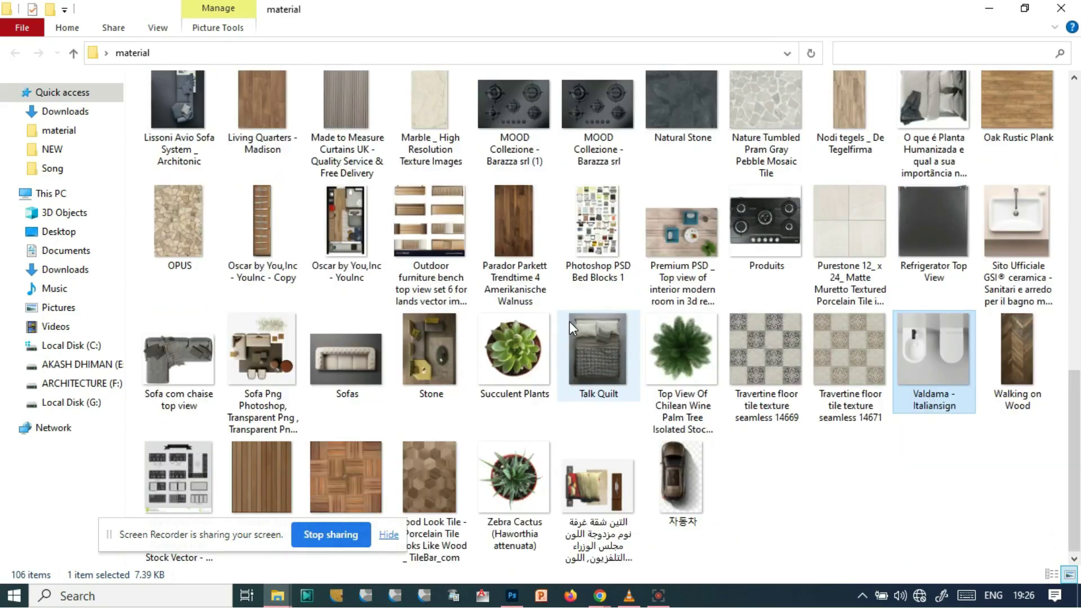
scroll(569, 321, "up", 10)
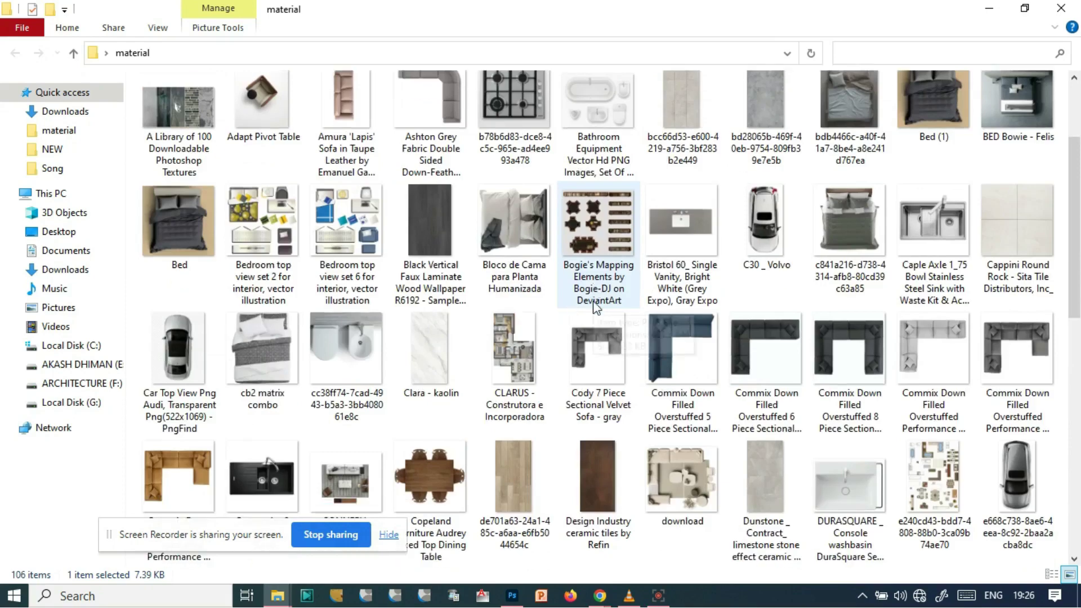
scroll(596, 308, "down", 8)
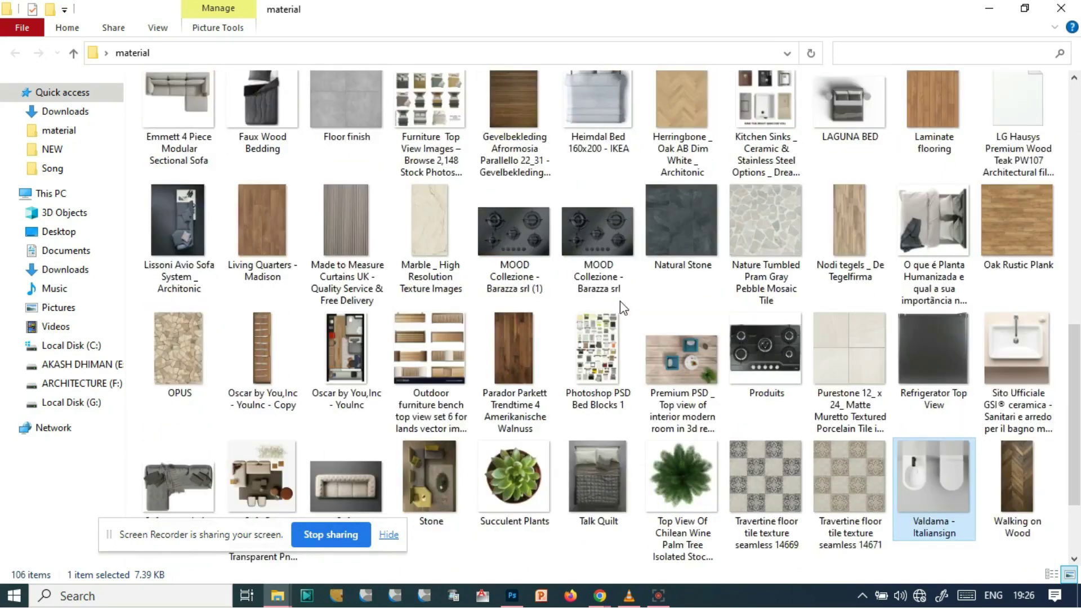
double_click(1017, 349)
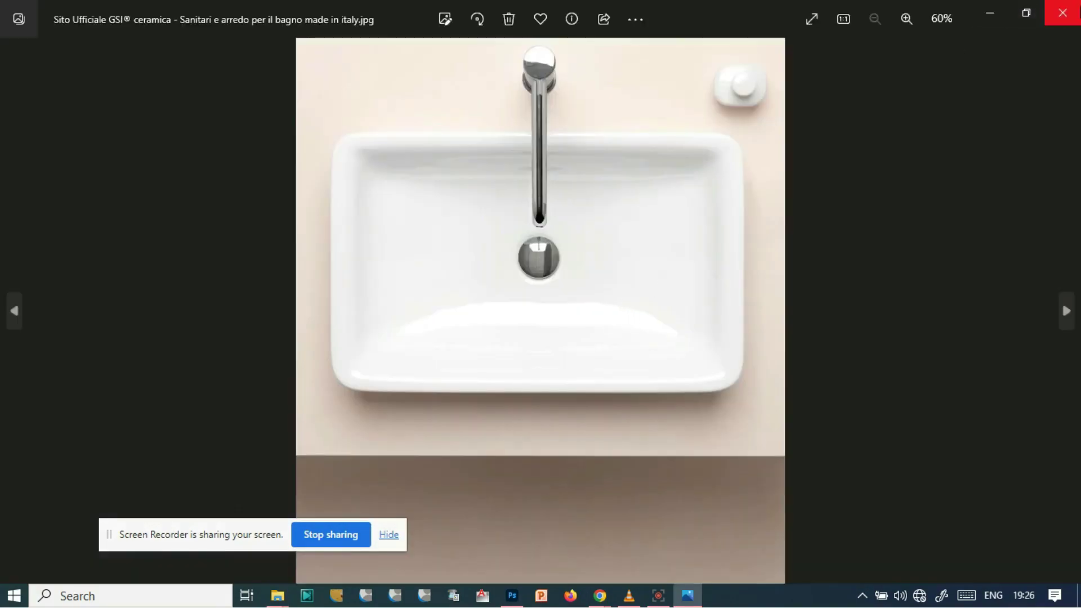
left_click(1072, 11)
left_click_drag(1022, 355, 125, 96)
- Crop the washbasin image to 1024 × 784 px around the basin, leaving out the dark strip below it
key("m")
left_click_drag(219, 94, 631, 403)
left_click(90, 10)
left_click(114, 187)
left_click(616, 151)
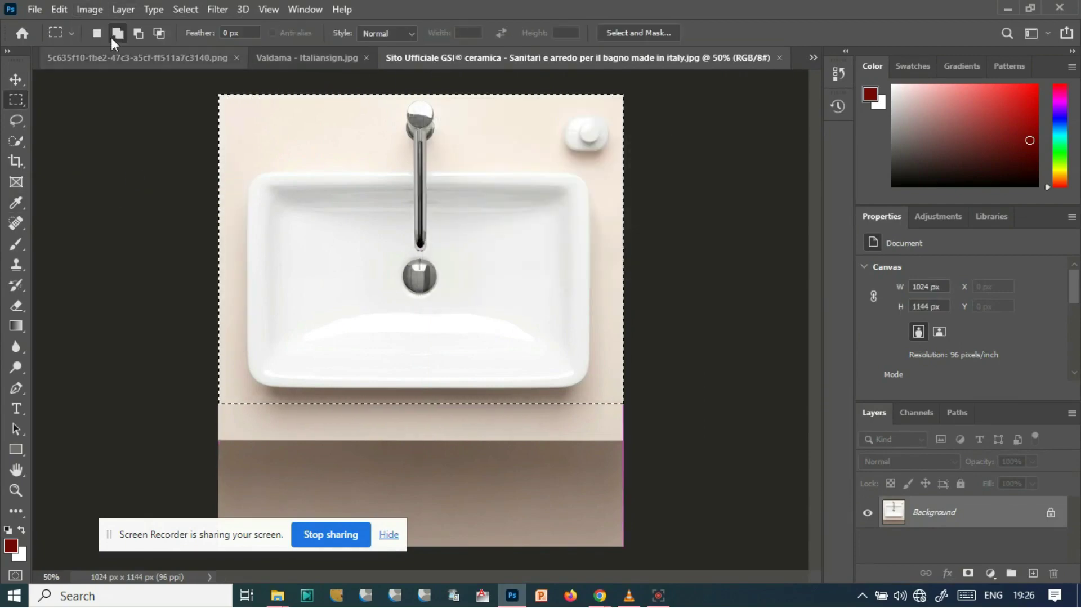
left_click(90, 10)
left_click(107, 170)
- Copy the cropped washbasin image into Drawing1-Model.psd as a new layer
left_click(812, 57)
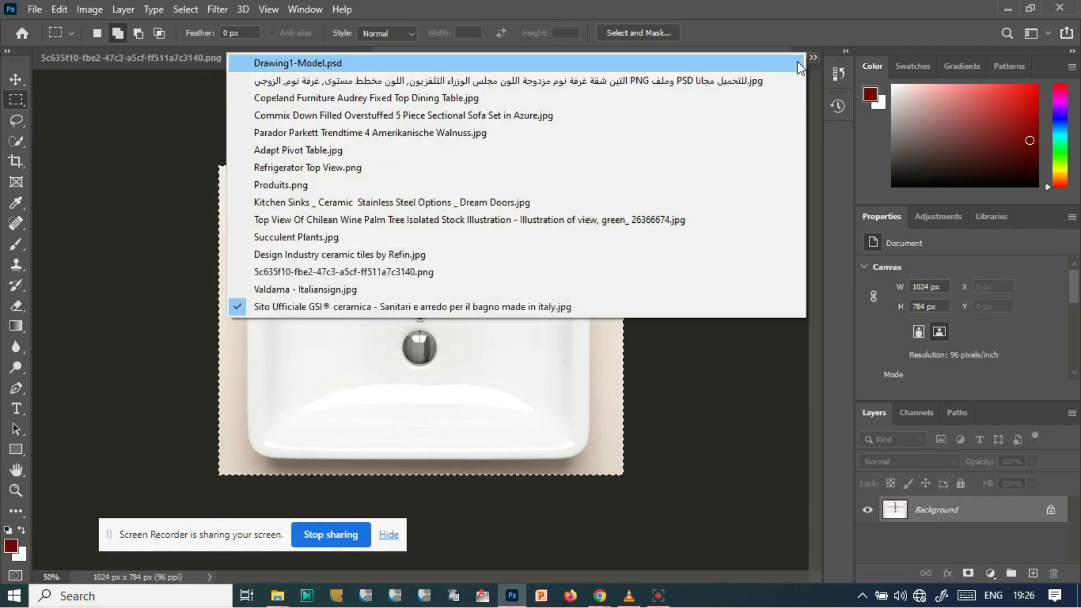
left_click(298, 63)
scroll(427, 210, "down", 2)
left_click(16, 80)
left_click_drag(445, 578, 388, 578)
key("ctrl+v")
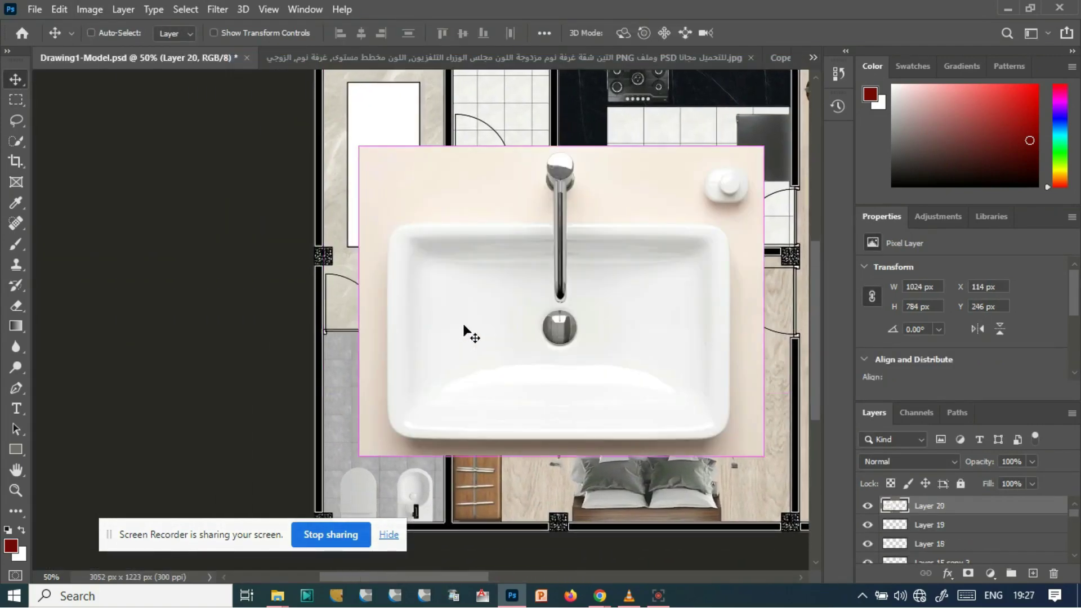
- Scale the washbasin down to 120 × 92 px and place it against the passage wall above the lower-left bathroom
key("ctrl+t")
left_click_drag(358, 145, 600, 382)
left_click_drag(702, 382, 515, 418)
key("Return")
left_click_drag(650, 422, 409, 309)
key("ctrl+t")
key("Return")
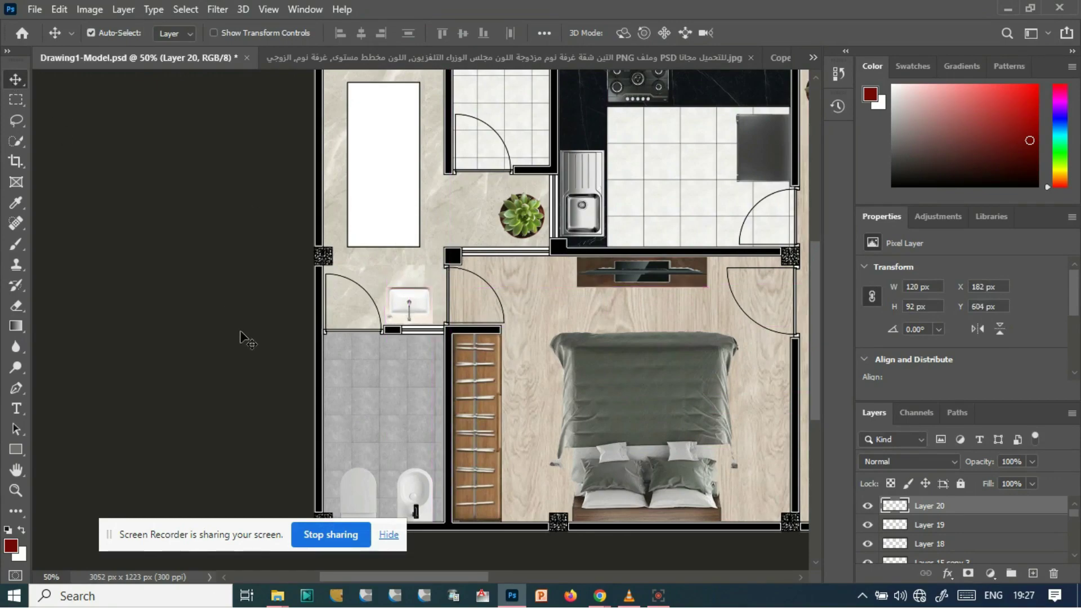
- Adjust the washbasin's position slightly along the wall above the lower-left bathroom, to X 185 px
left_click_drag(464, 577, 554, 577)
scroll(586, 332, "up", 3)
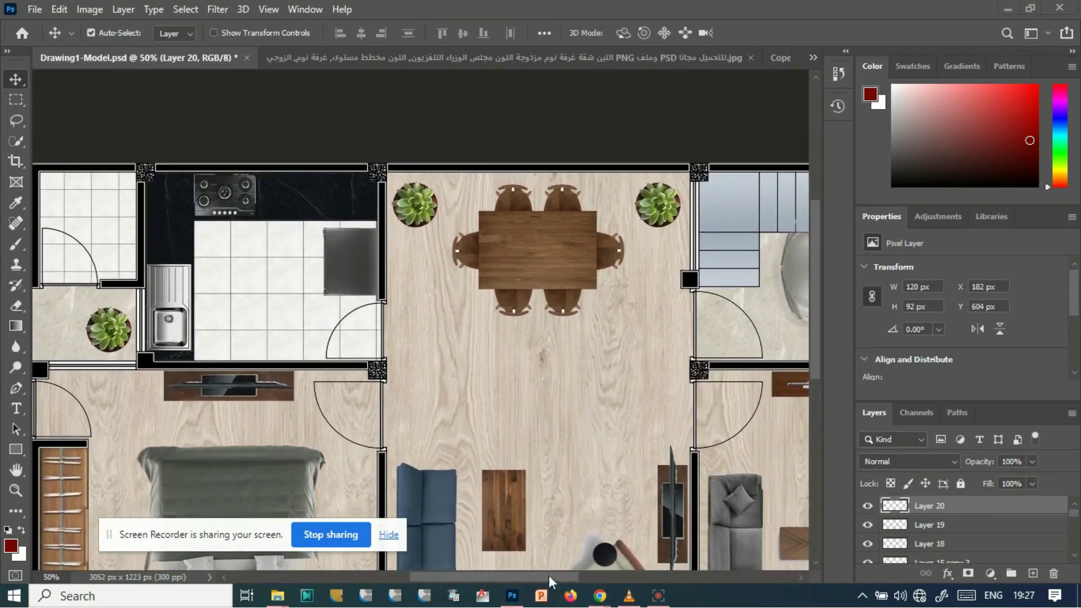
mouse_move(442, 575)
left_mouse_down()
mouse_move(346, 557)
mouse_move(461, 570)
left_mouse_up()
left_click_drag(461, 567, 354, 566)
key("ctrl+z")
left_click_drag(474, 571, 399, 573)
left_click_drag(211, 383, 206, 402)
- Duplicate the washbasin layer, rotate the copy 90° and place it against the dining area's left wall below the plant
right_click(966, 504)
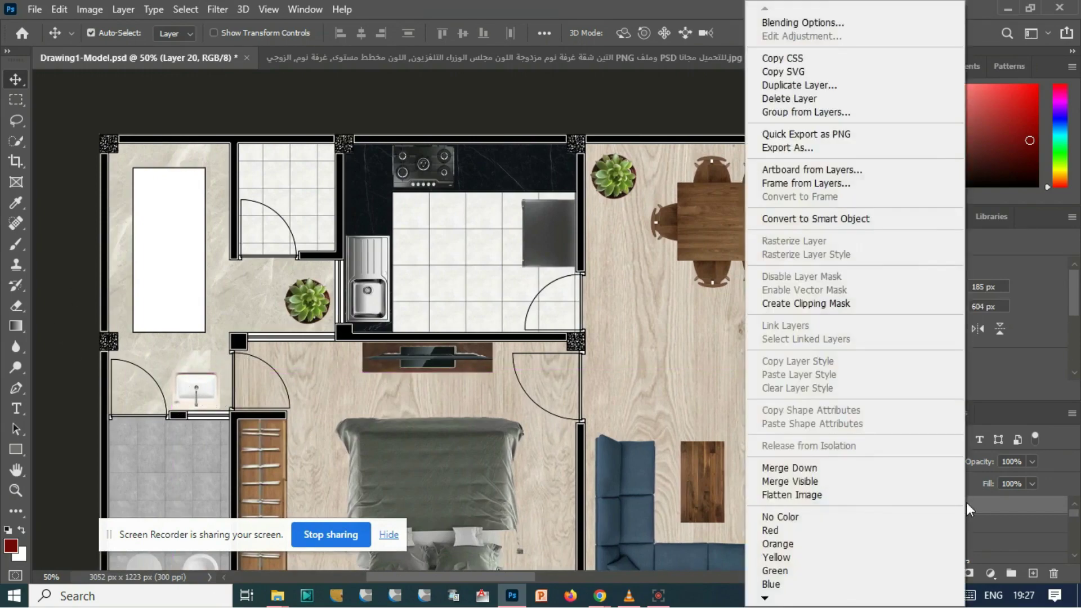
left_click(800, 82)
left_click(685, 148)
left_click_drag(191, 389, 676, 290)
key("ctrl+t")
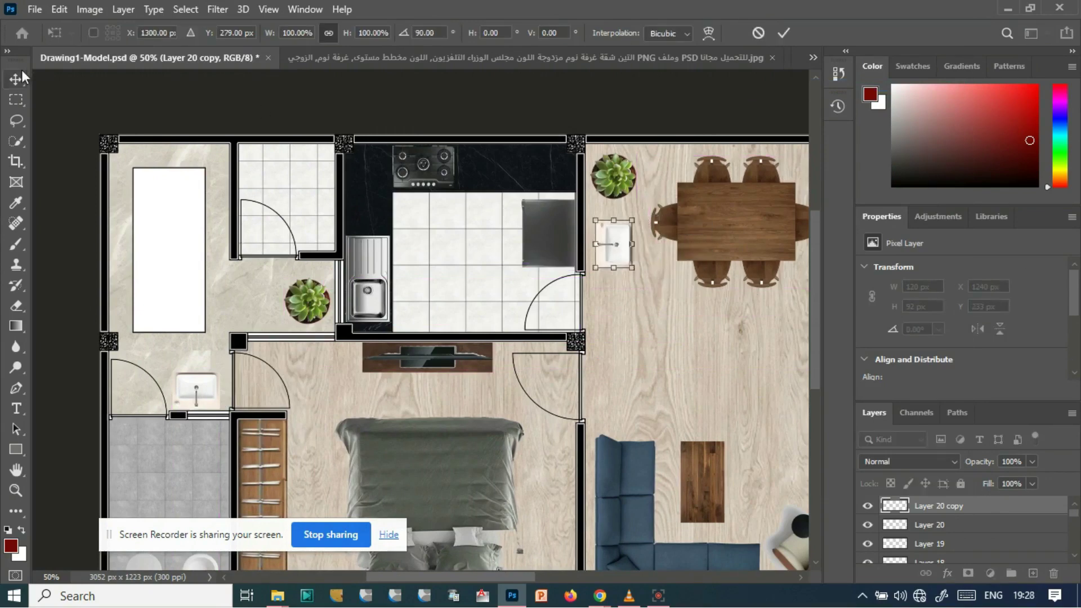
key("Return")
left_click_drag(600, 243, 586, 243)
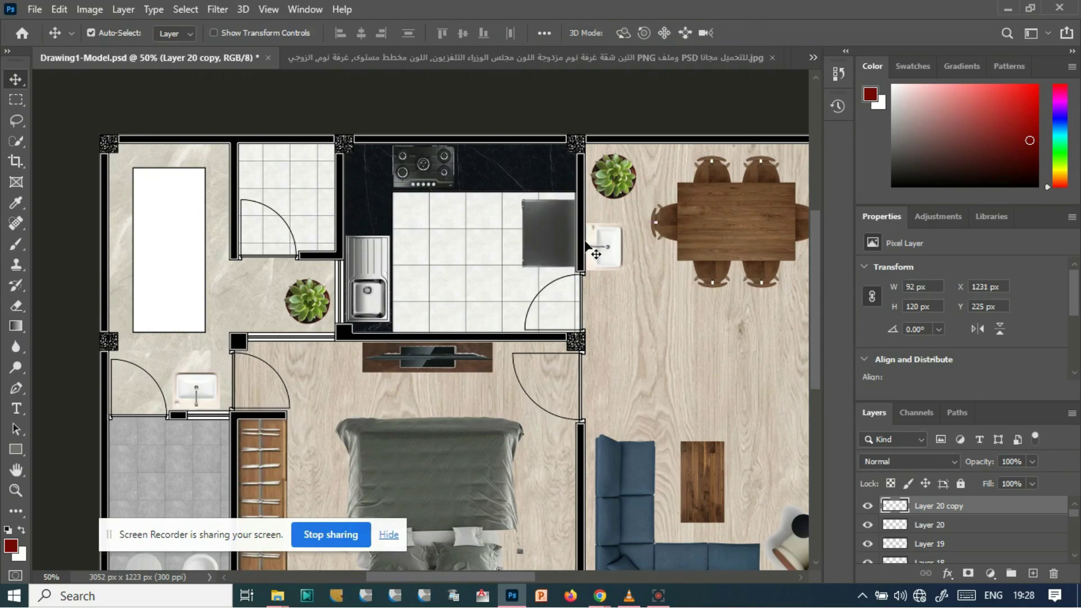
- Review the whole furnished floor plan, and examine the rooms and passage at its left end up close
scroll(505, 350, "down", 2)
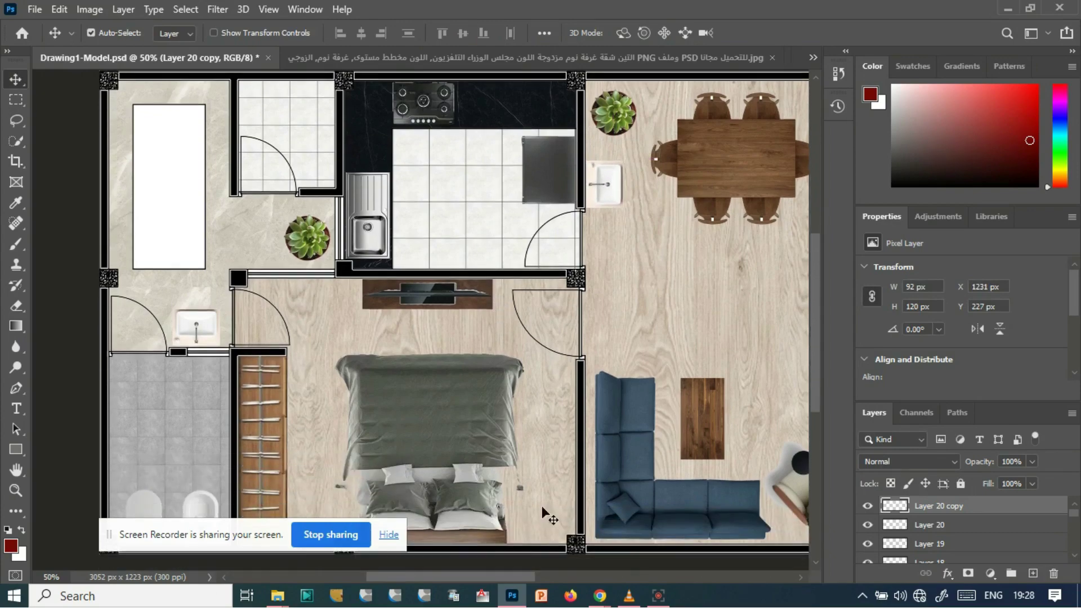
mouse_move(513, 580)
left_mouse_down()
mouse_move(650, 580)
mouse_move(507, 583)
left_mouse_up()
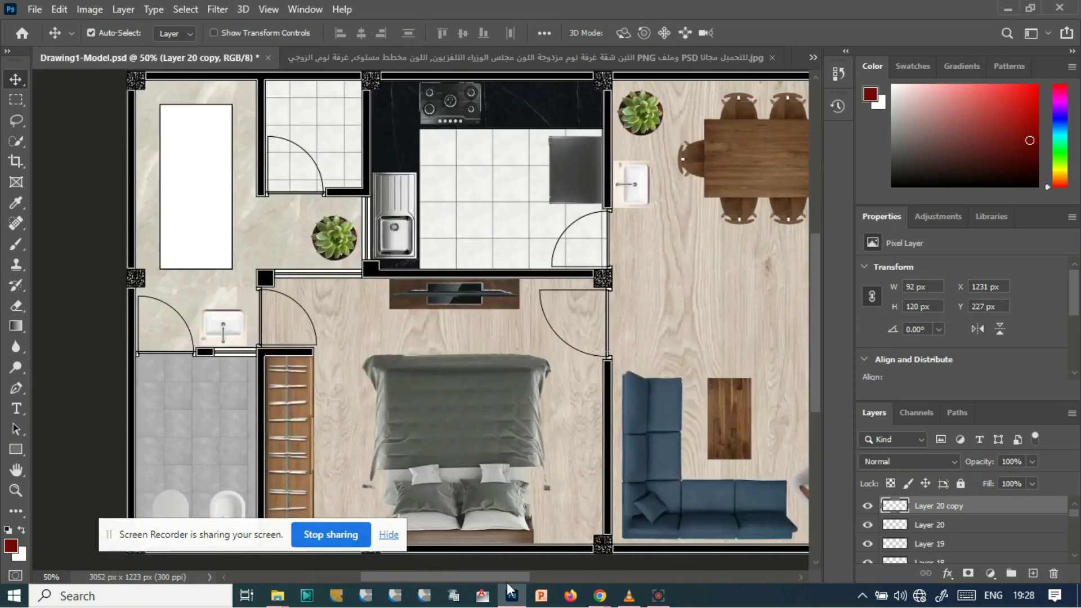
scroll(480, 464, "up", 2)
key("ctrl+minus")
key("ctrl+minus")
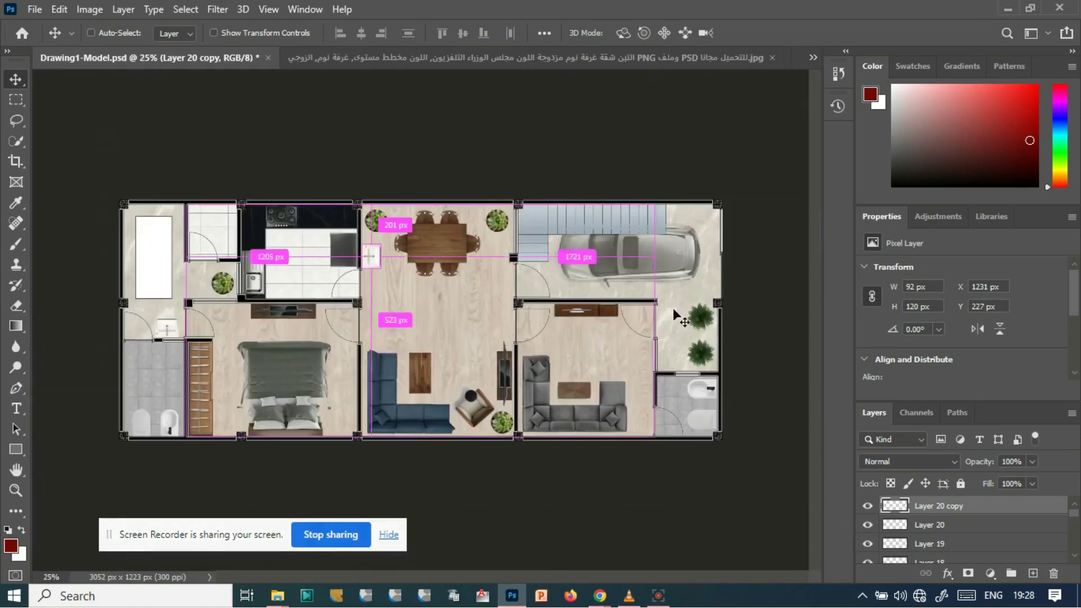
key("ctrl+plus")
key("ctrl+plus")
left_click_drag(494, 575, 405, 576)
scroll(249, 322, "up", 2)
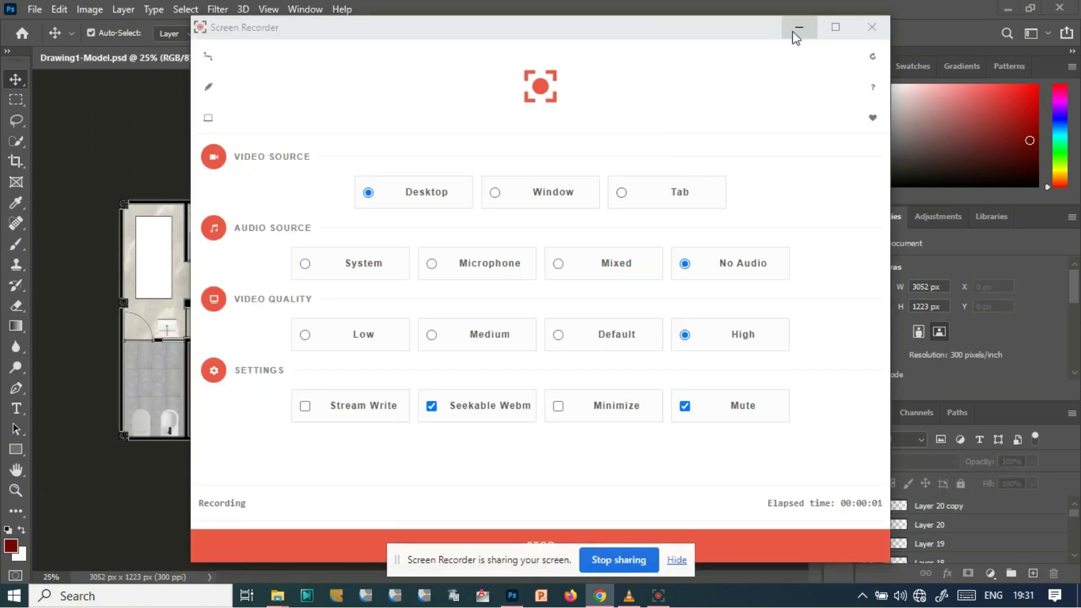
- Select the white rectangle in the upper-left passage on the Background layer with the Magic Wand
left_click(794, 30)
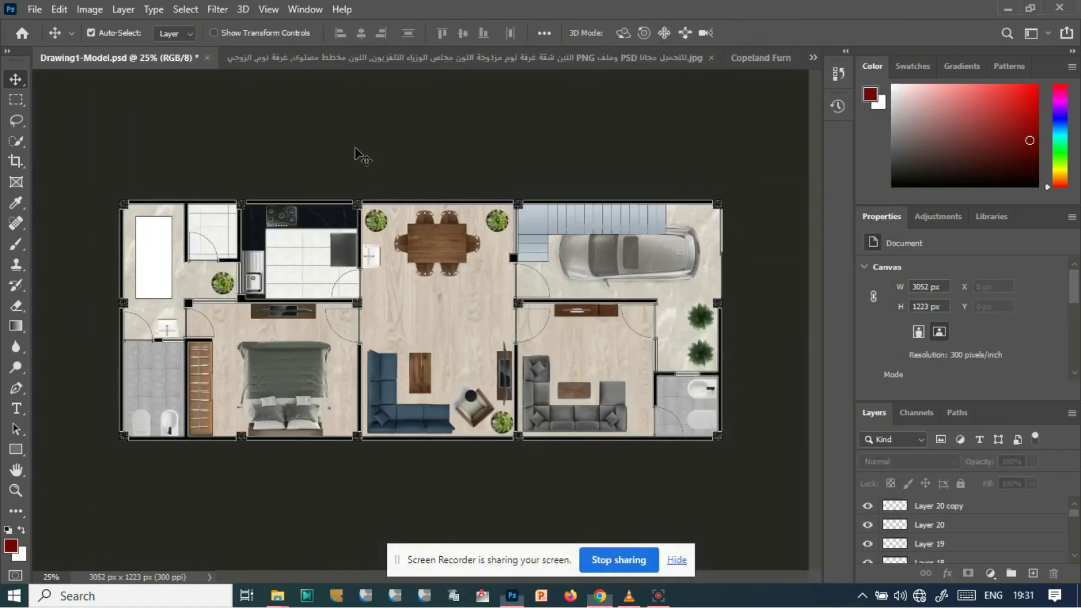
scroll(362, 157, "up", 1)
left_click_drag(479, 578, 390, 578)
scroll(935, 556, "down", 3)
scroll(934, 556, "down", 5)
left_click(935, 553)
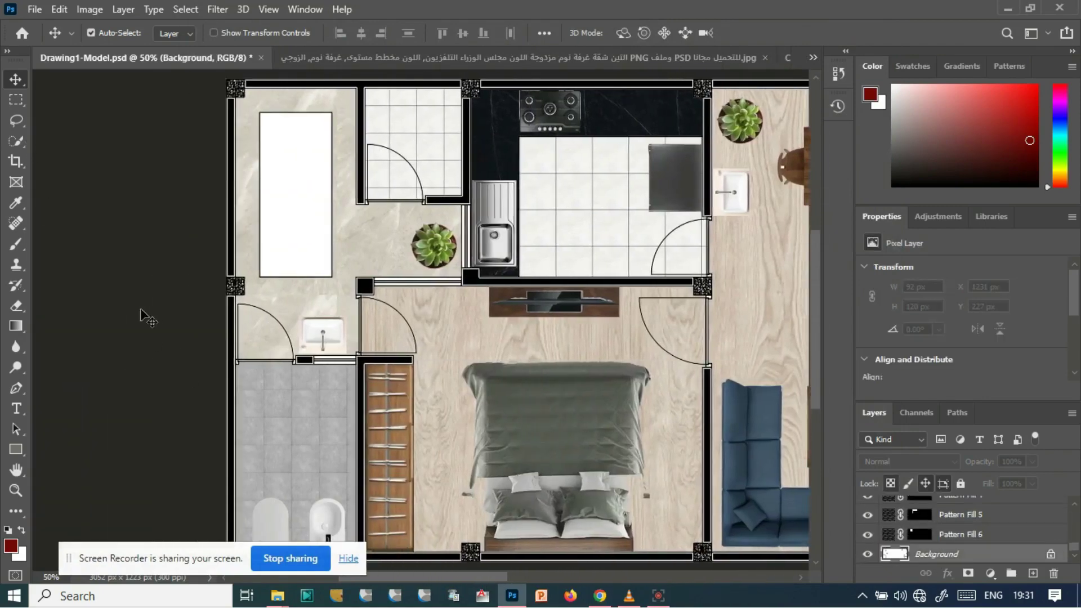
left_click(16, 140)
key("shift+w")
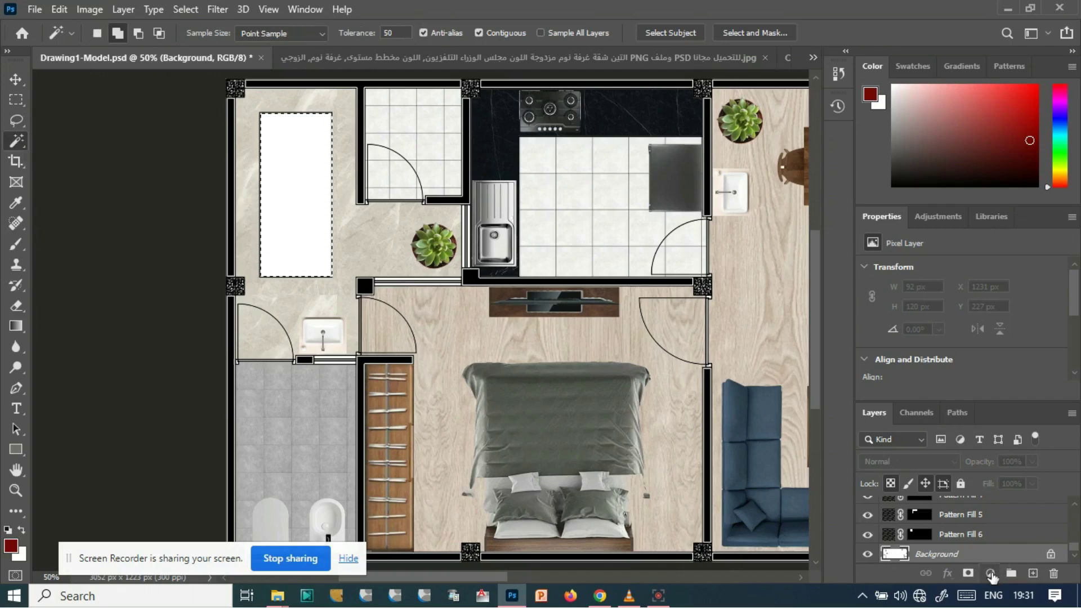
left_click(991, 573)
left_click(973, 322)
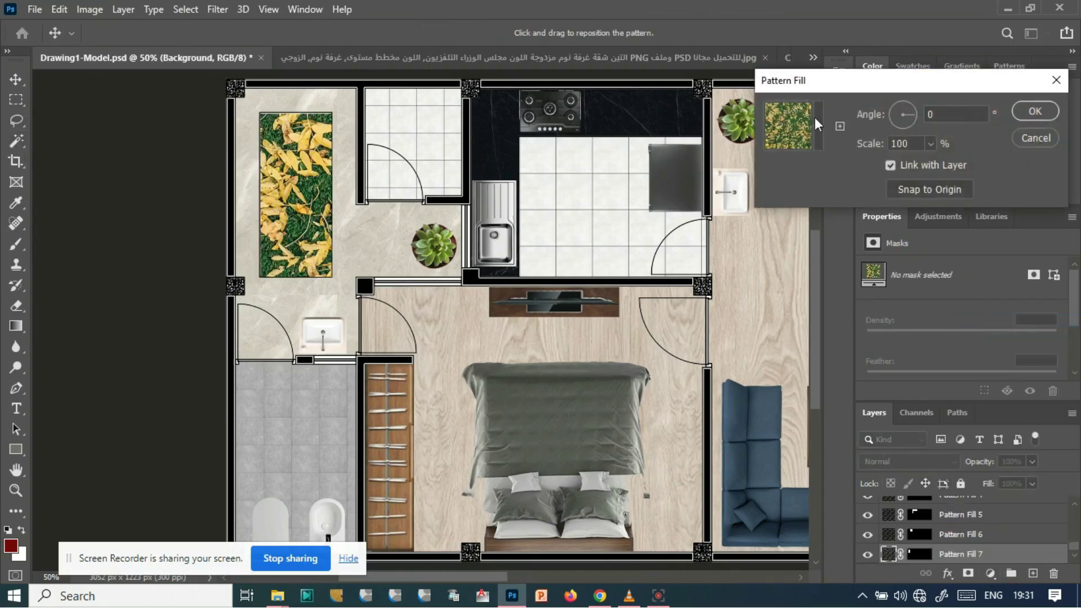
left_click(1036, 138)
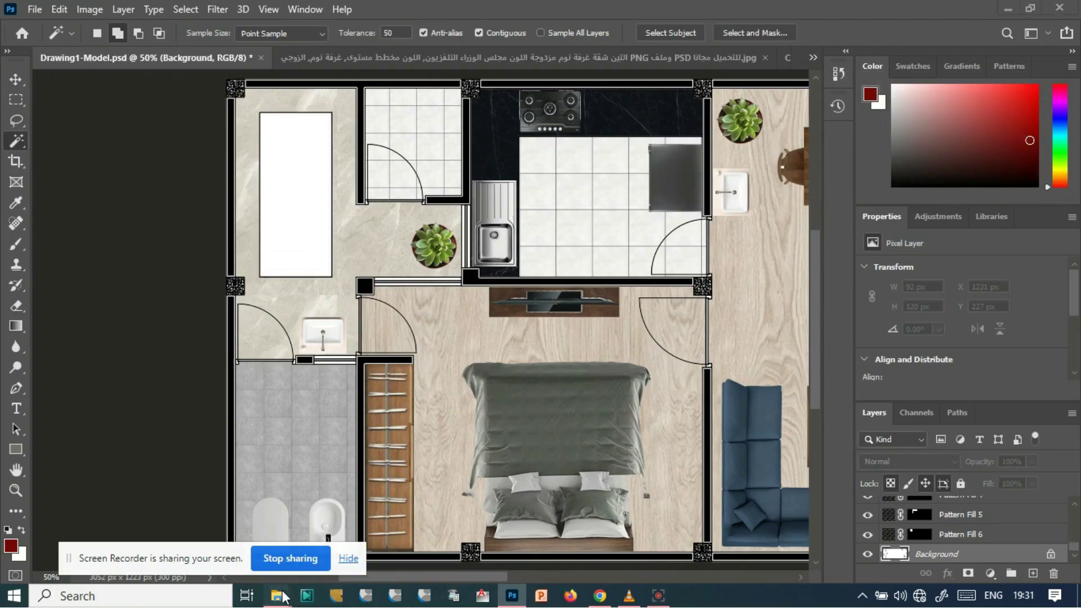
- Open the image "Seamless Green Grass Texture 01 by SimoonMurray on DeviantArt.jpg" from the file folder
left_click(278, 595)
left_click(67, 112)
left_click_drag(166, 147, 847, 23)
- Select the whole grass texture image and define it as a pattern
key("m")
left_click_drag(186, 84, 657, 555)
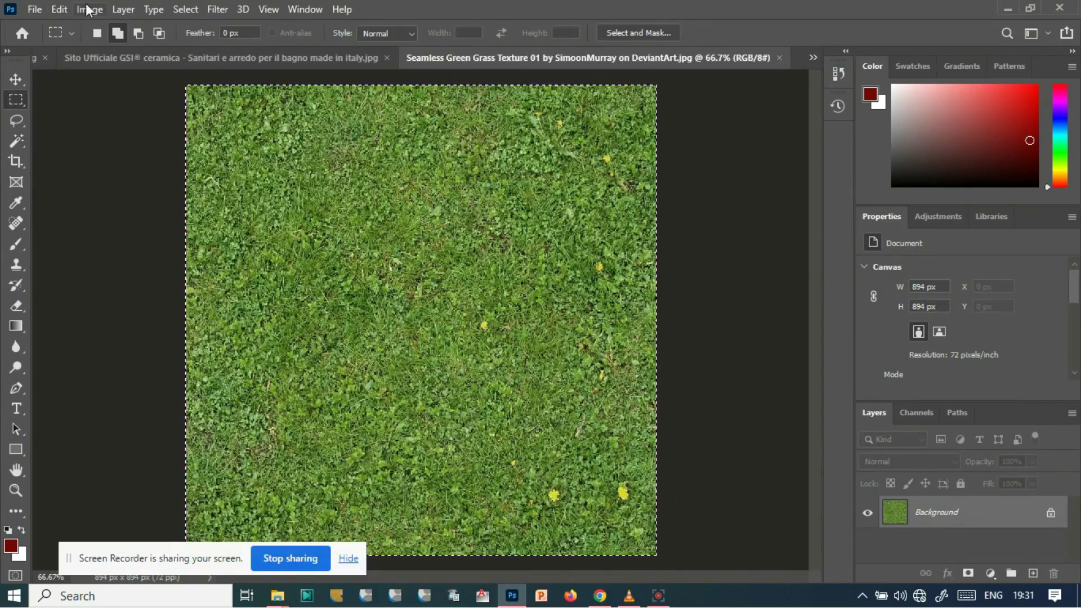
left_click(59, 9)
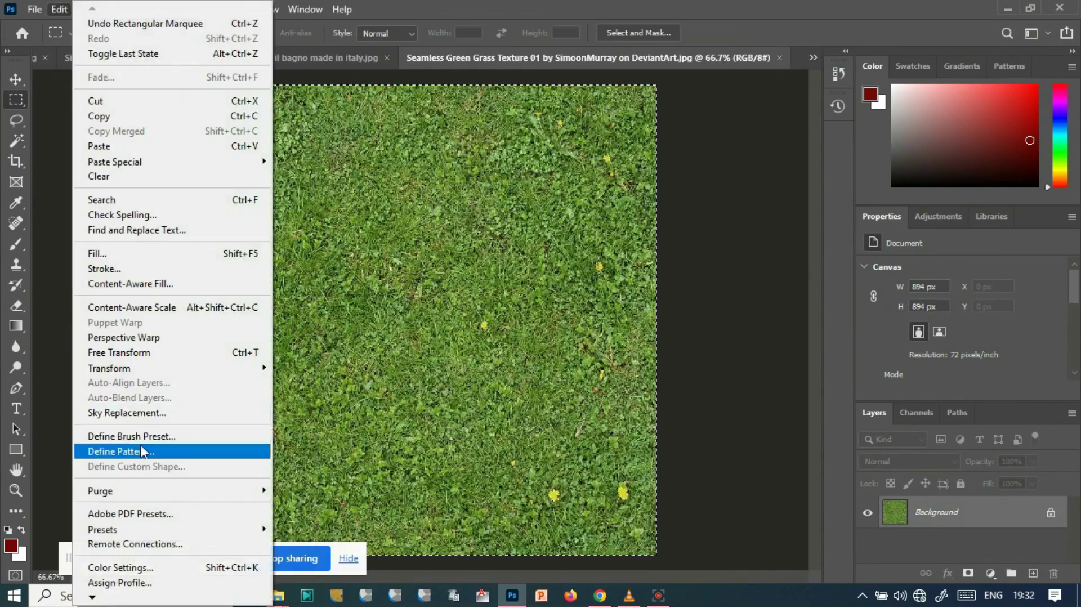
left_click(141, 451)
key("Return")
- Fill the selected white rectangle in Drawing1-Model.psd with a pattern fill layer using the green grass pattern at 25% scale
key("ctrl+Tab")
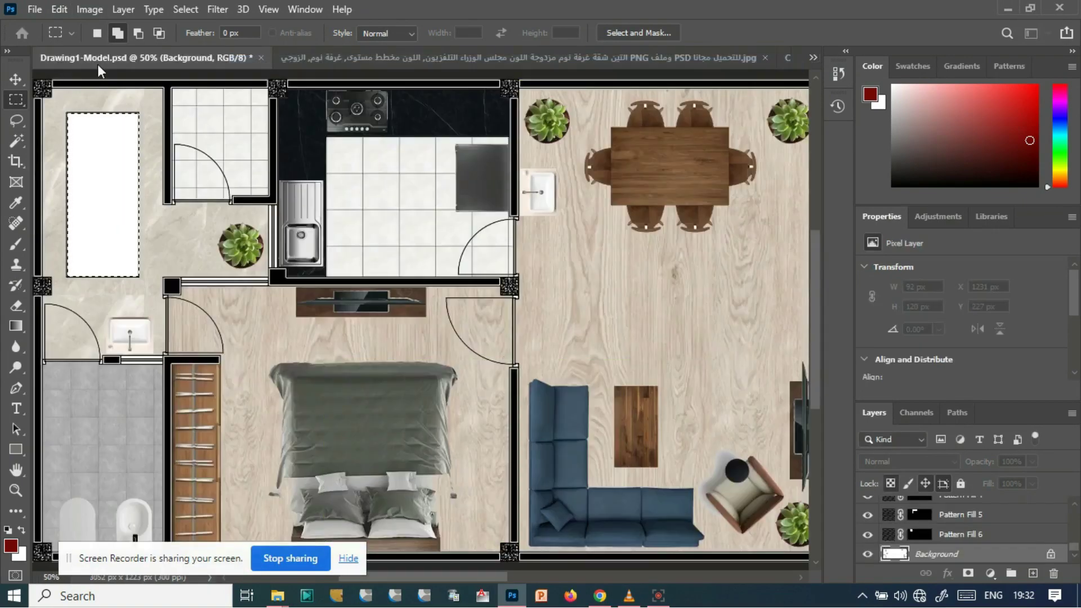
left_click(989, 574)
left_click(982, 321)
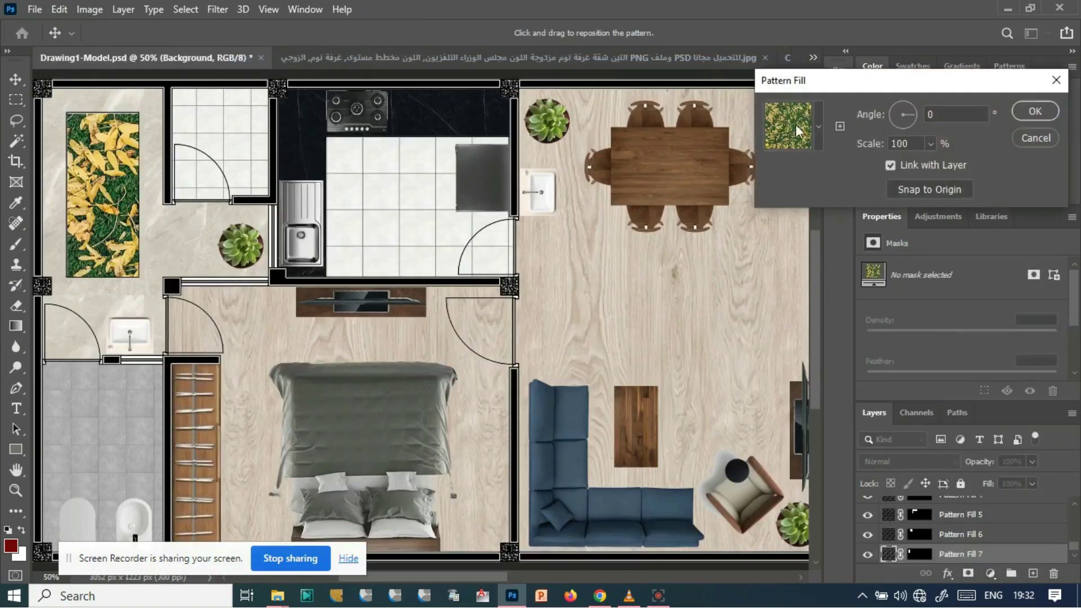
left_click(820, 126)
scroll(800, 203, "down", 8)
left_click(738, 251)
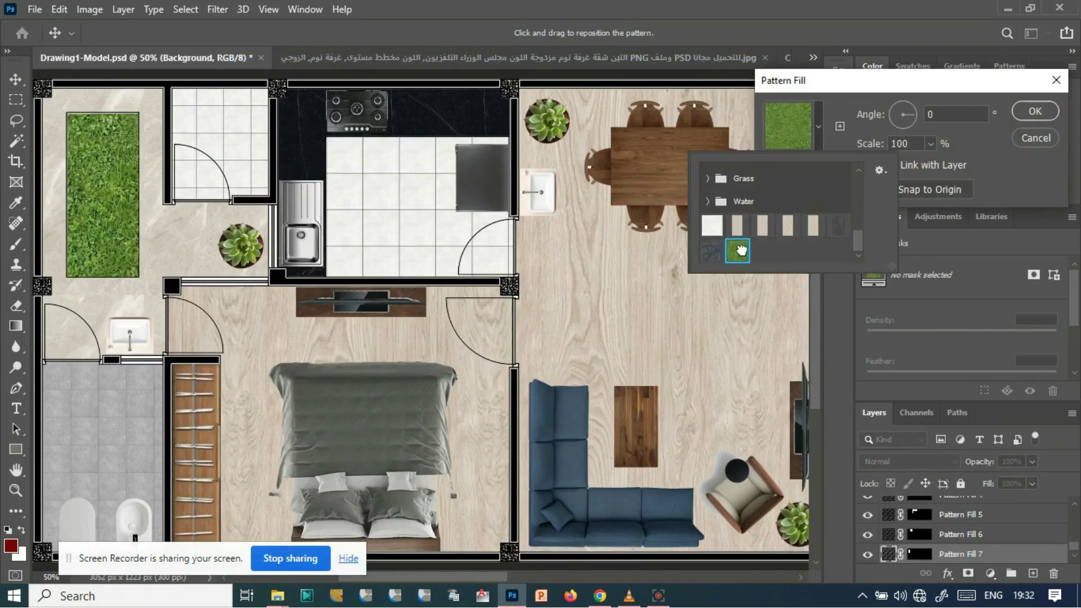
left_click(895, 144)
type("50")
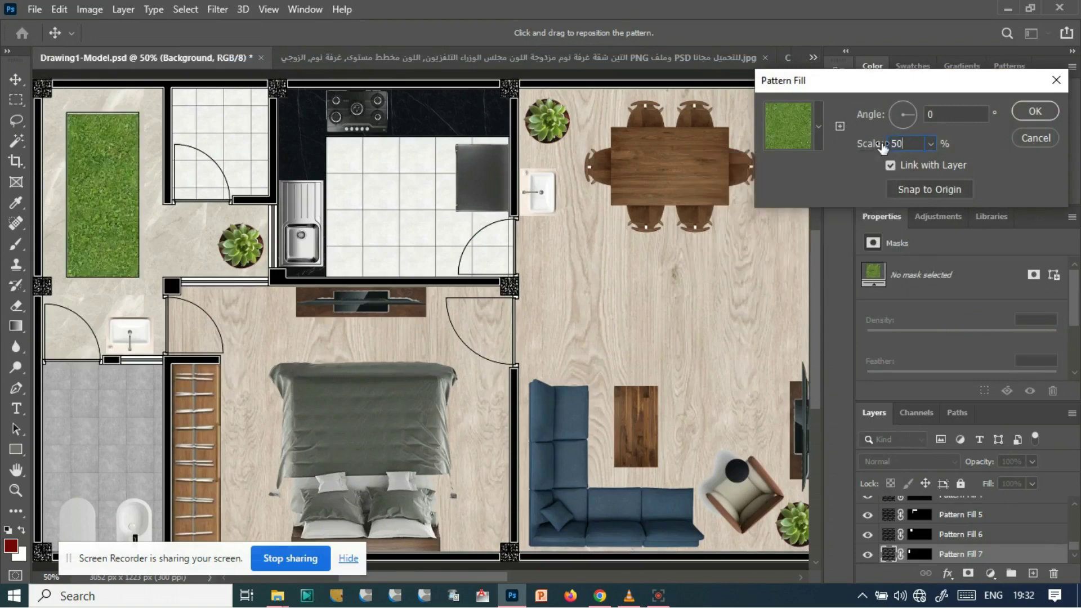
type("25")
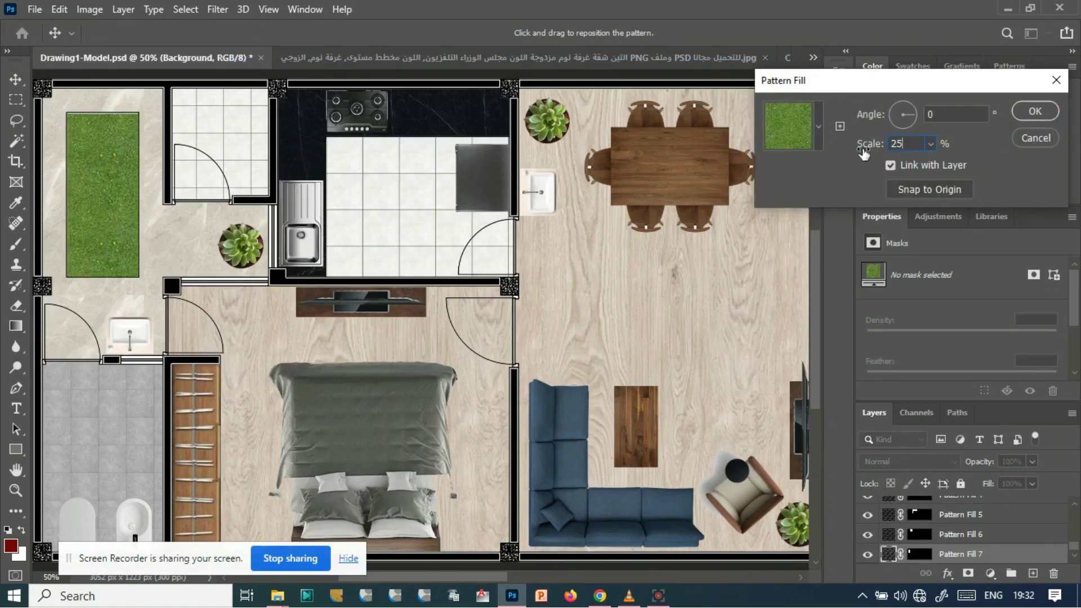
left_click(1032, 115)
left_click_drag(479, 577, 451, 577)
scroll(337, 499, "up", 2)
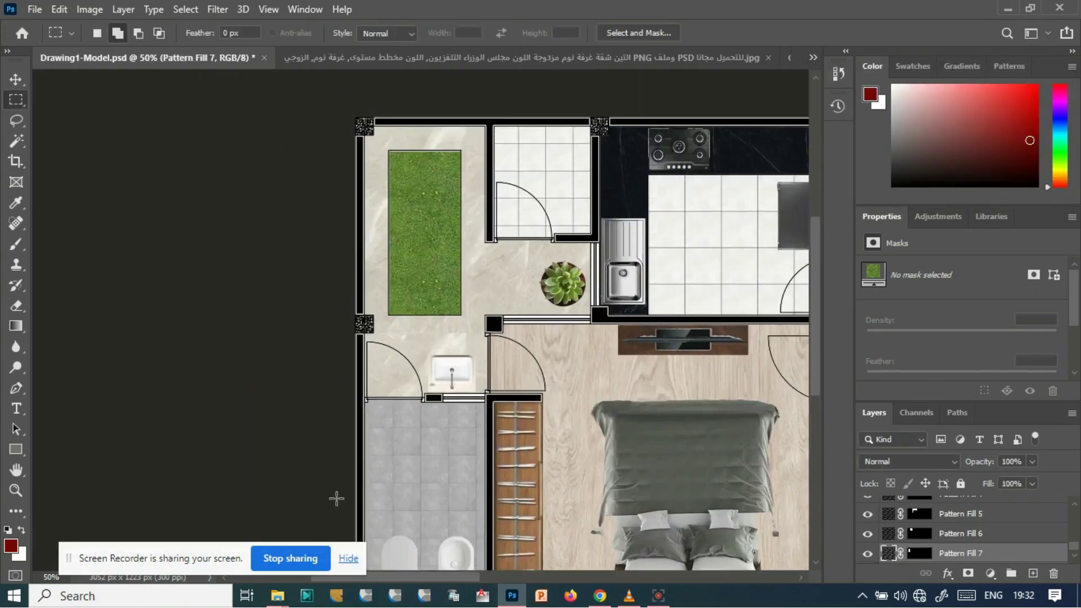
scroll(353, 422, "up", 1)
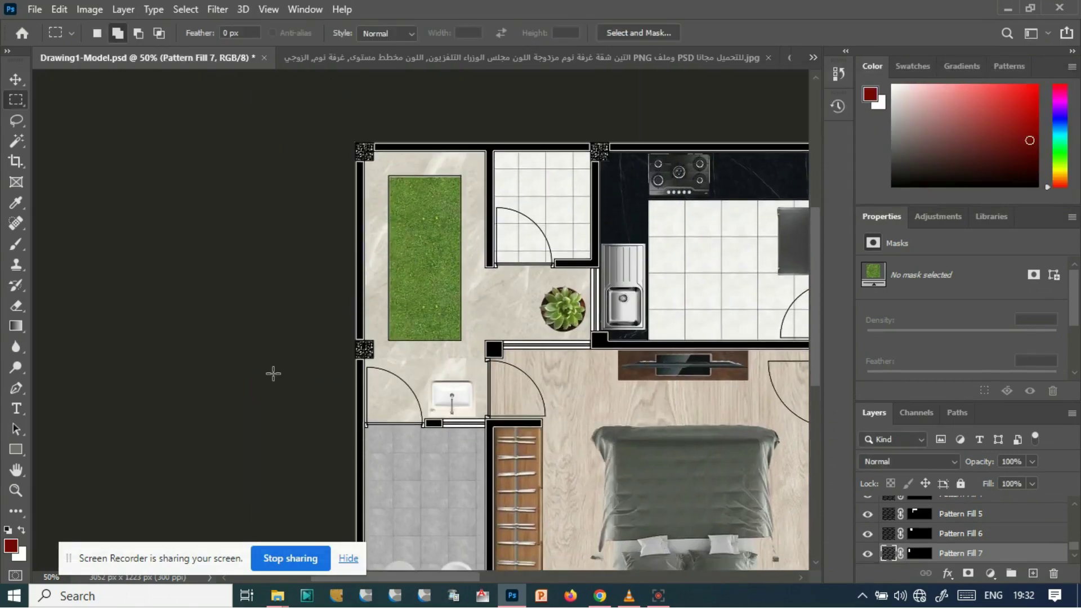
scroll(331, 438, "down", 2)
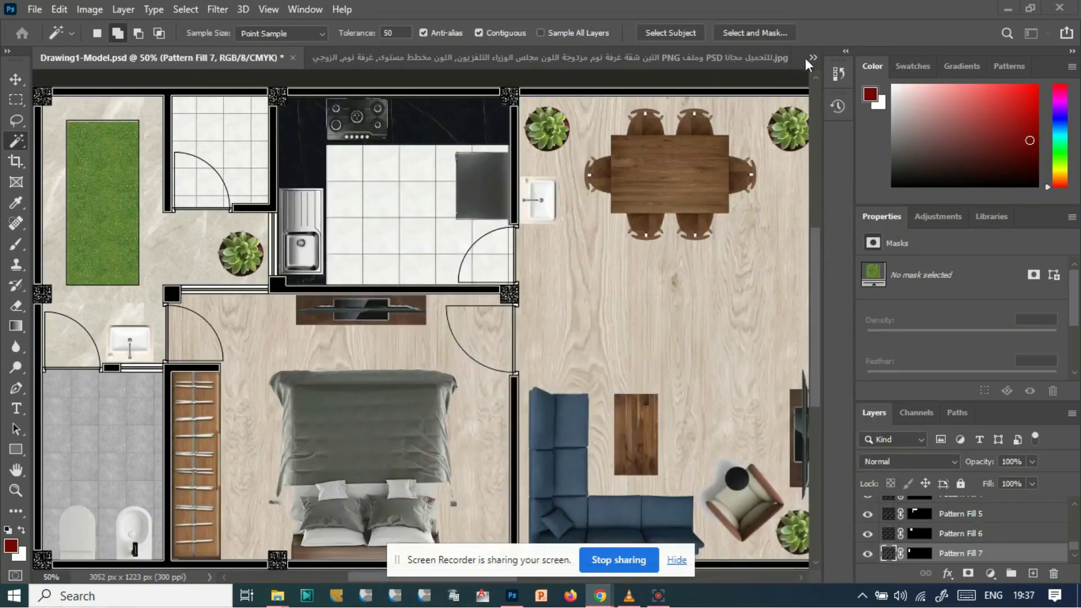
- In the "634,390 Plants Top View" image, select the white background and invert the selection to isolate the flowering plant
left_click(812, 58)
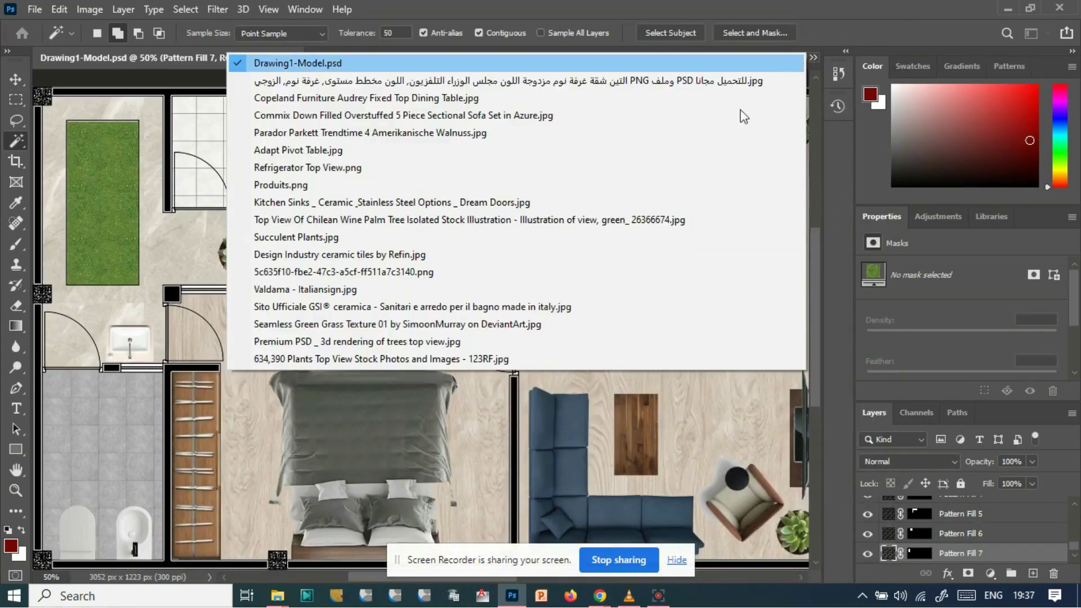
left_click(476, 355)
left_click(346, 263)
left_click(185, 9)
left_click(194, 70)
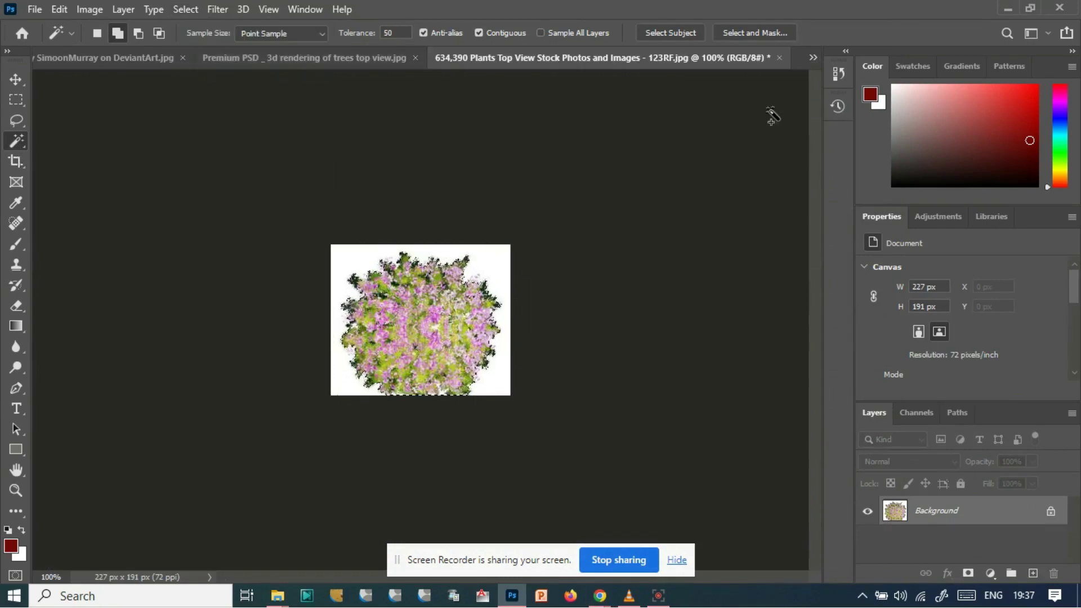
- Try to paste the flowering plant into Drawing1-Model.psd, and undo the paste
left_click(812, 58)
left_click(264, 55)
left_click(17, 81)
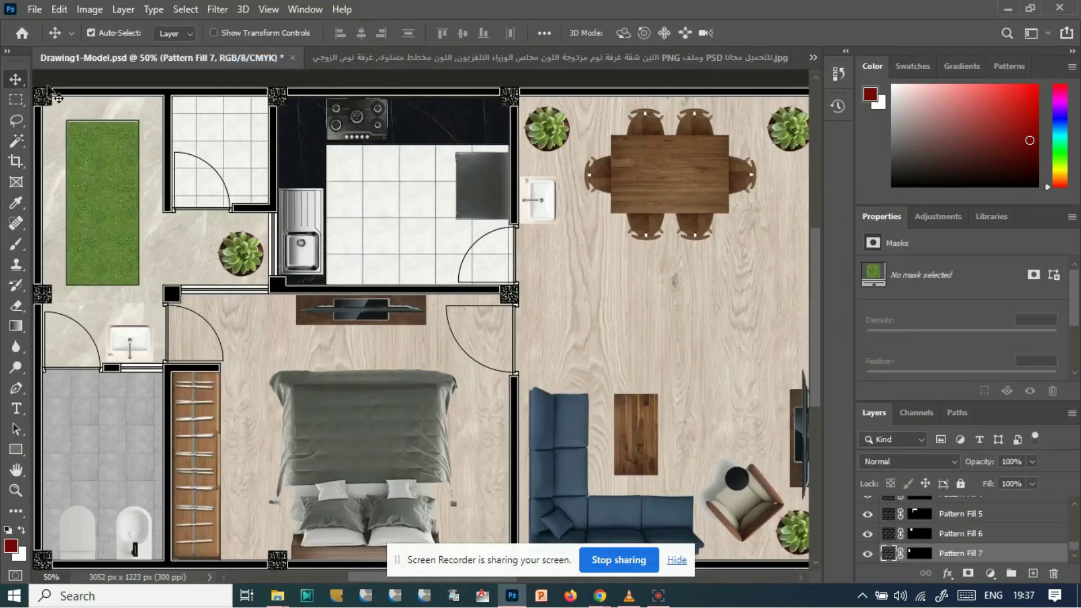
left_click_drag(56, 198, 50, 197)
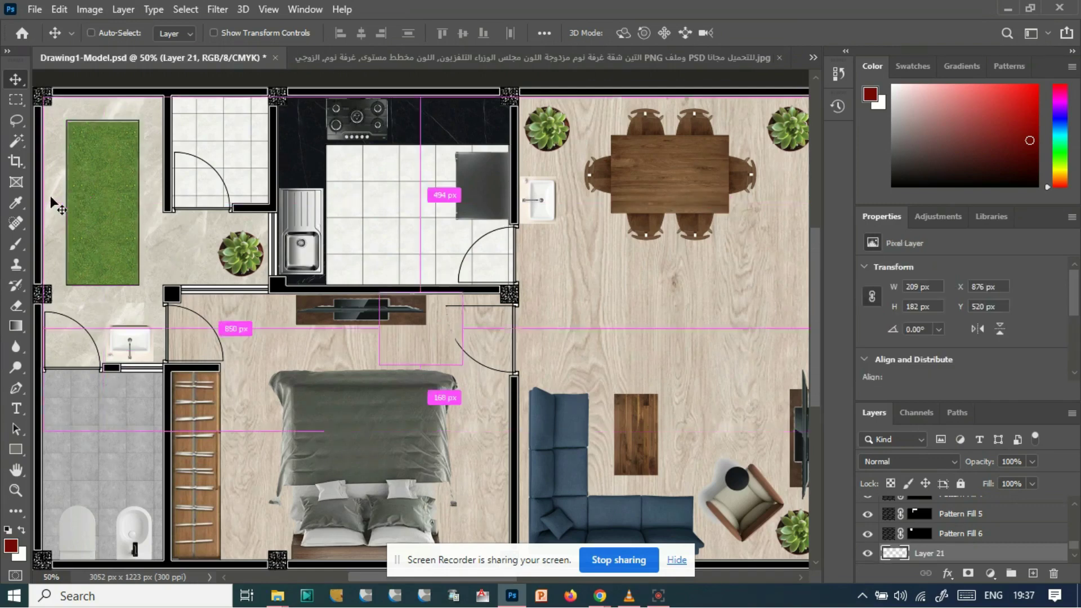
key("ctrl+z")
- Undo the recent changes, including the grass fill, back to the white rectangle's selection on the Background layer
scroll(957, 526, "up", 10)
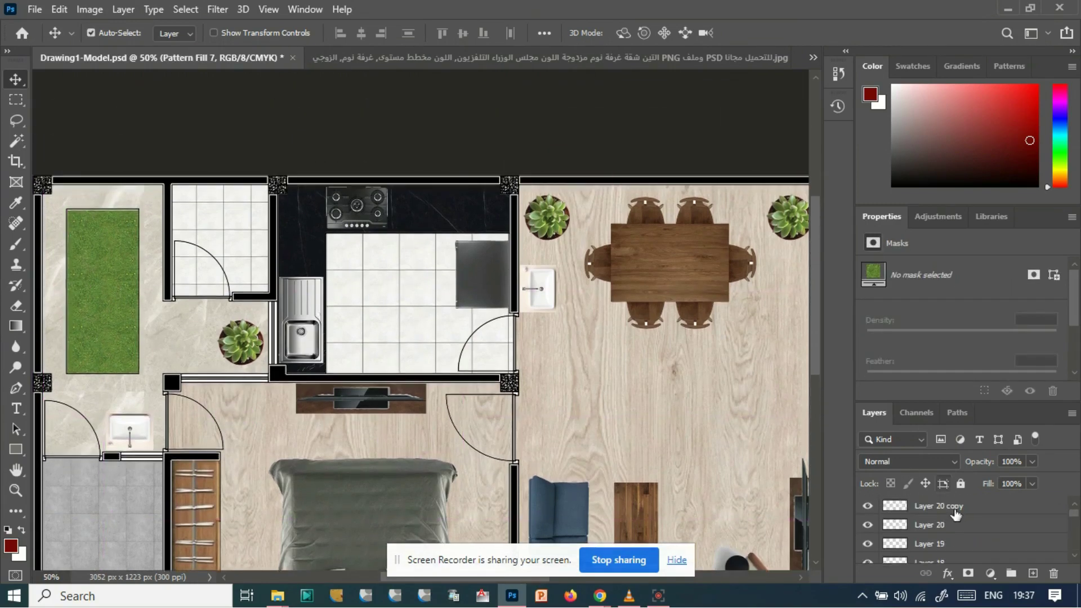
left_click(956, 509)
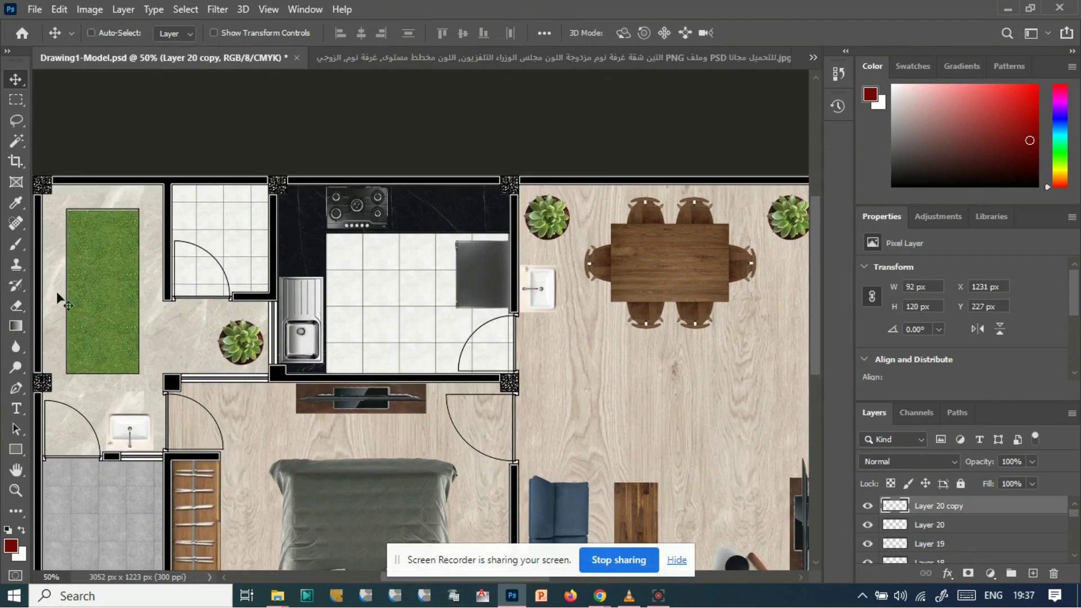
key("ctrl+z")
key("ctrl+minus")
key("ctrl+minus")
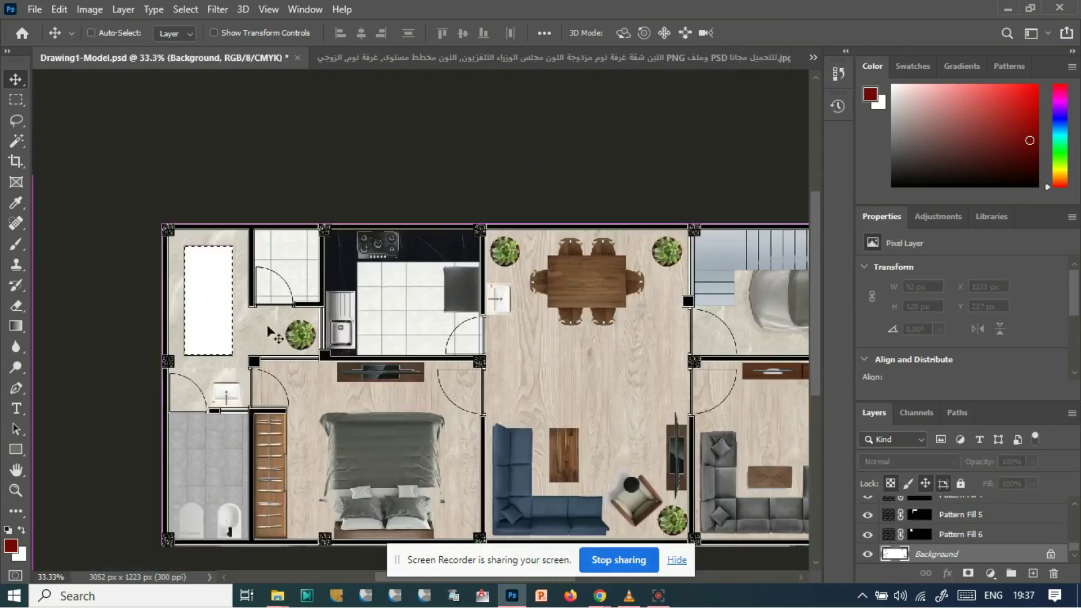
key("ctrl+z")
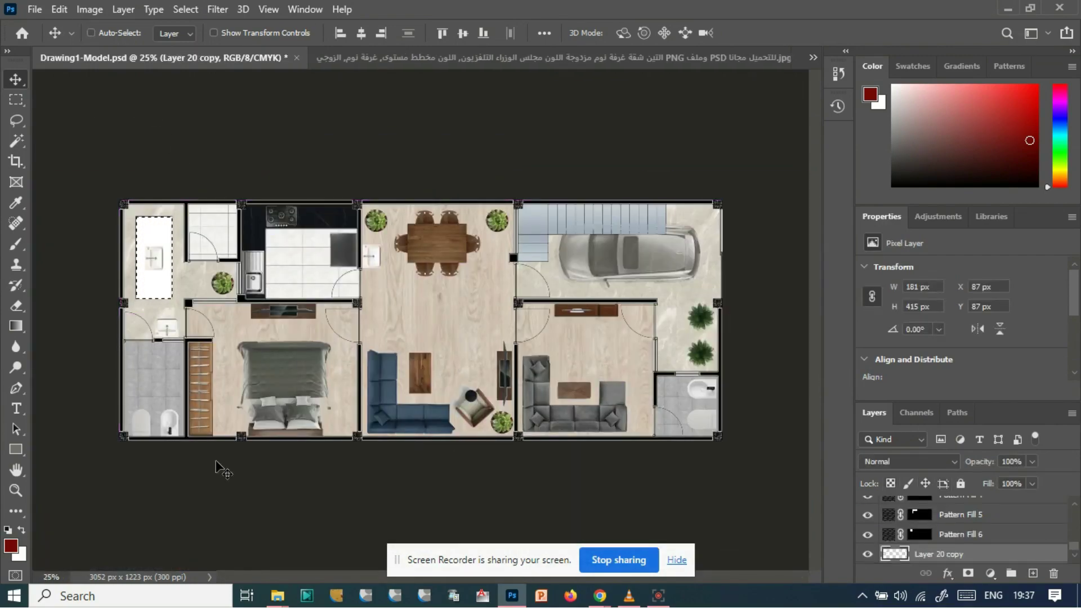
key("ctrl+shift+z")
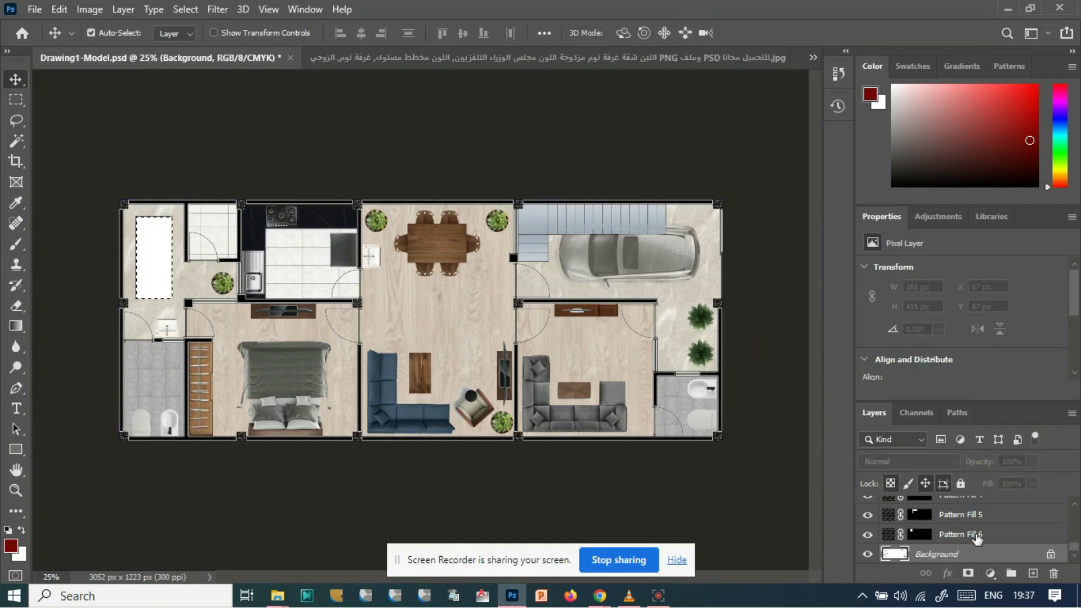
- Add a pattern fill layer with the green grass pattern to the selected rectangle, adjusting the pattern's scale
left_click(990, 573)
left_click(969, 321)
left_click(819, 126)
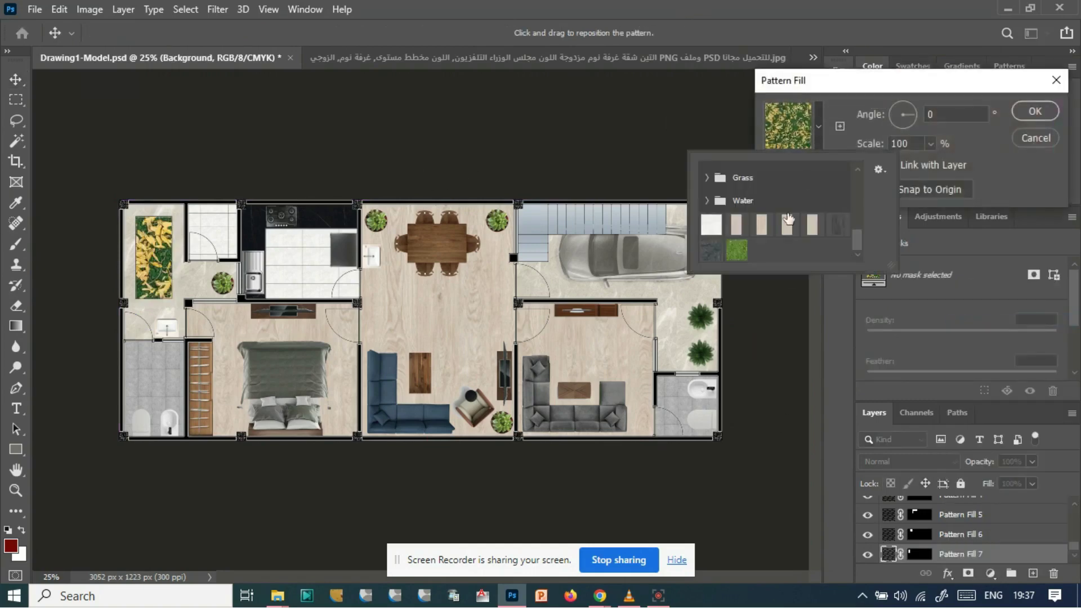
left_click(736, 251)
left_click_drag(919, 143, 869, 152)
left_click(1027, 111)
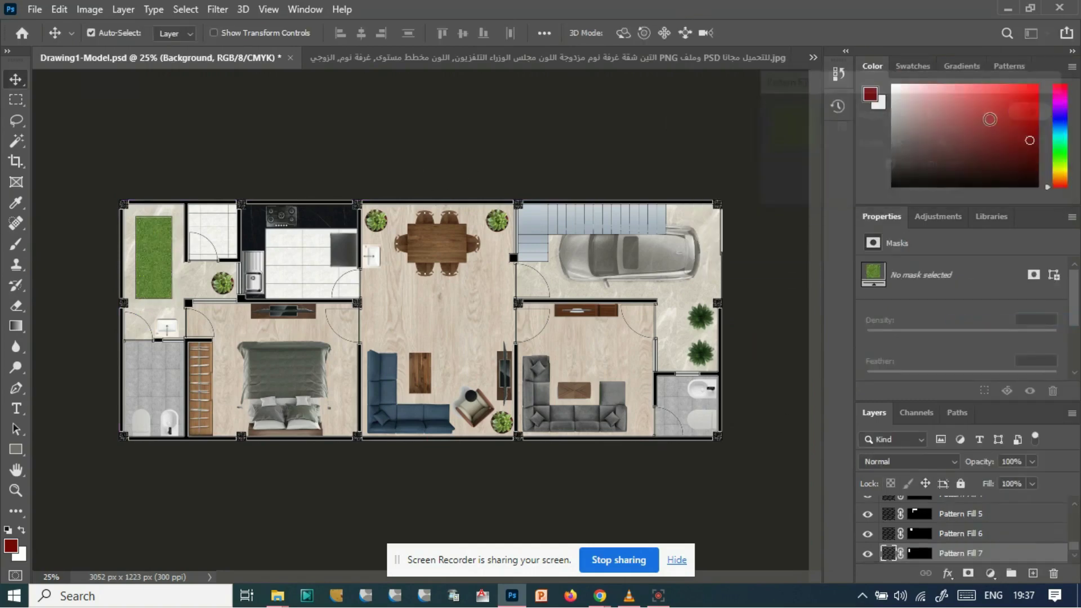
left_click(763, 96)
- Switch to the open image "Premium PSD _ 3d rendering of trees top view.jpg"
left_click(813, 58)
left_click(694, 152)
left_click(813, 57)
left_click(507, 358)
left_click(813, 57)
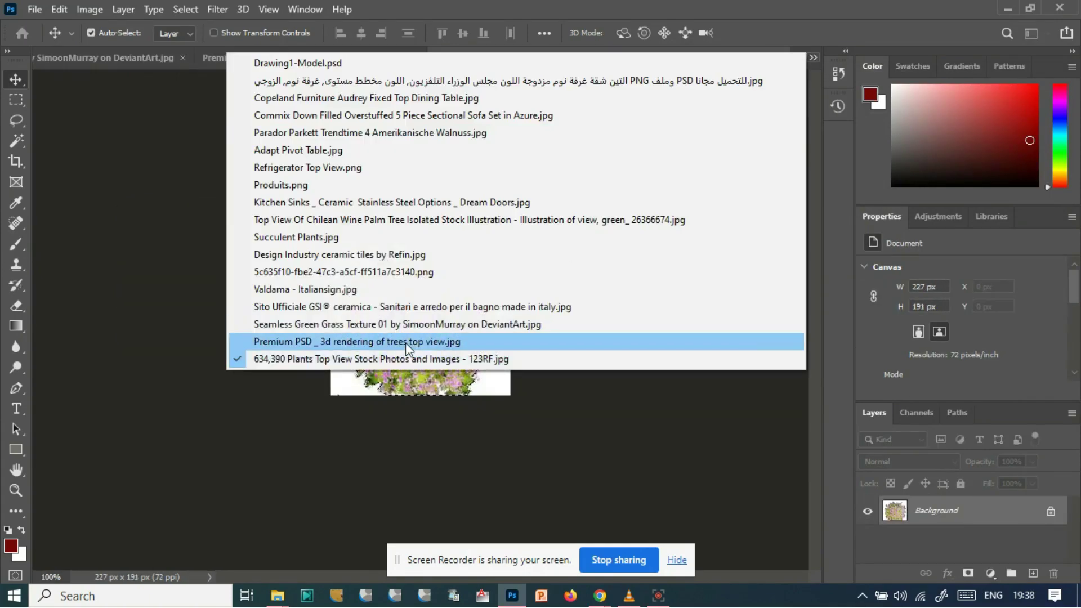
left_click(394, 341)
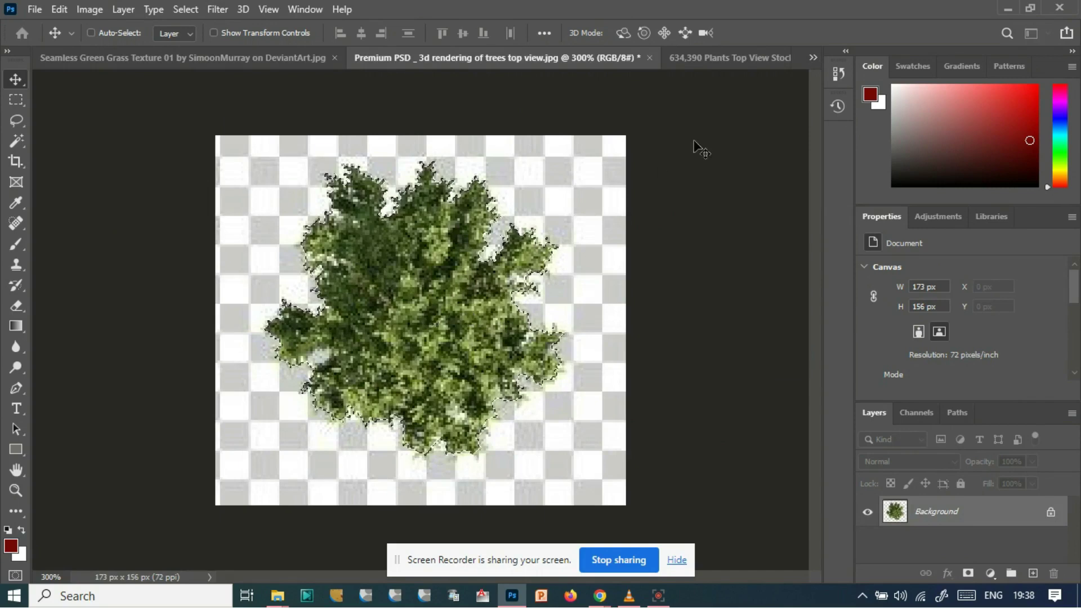
- Paste the tree above Layer 20 copy in Drawing1-Model.psd and move it to the grass bed's upper end, about X 93, Y 72 px
left_click(813, 57)
left_click(316, 67)
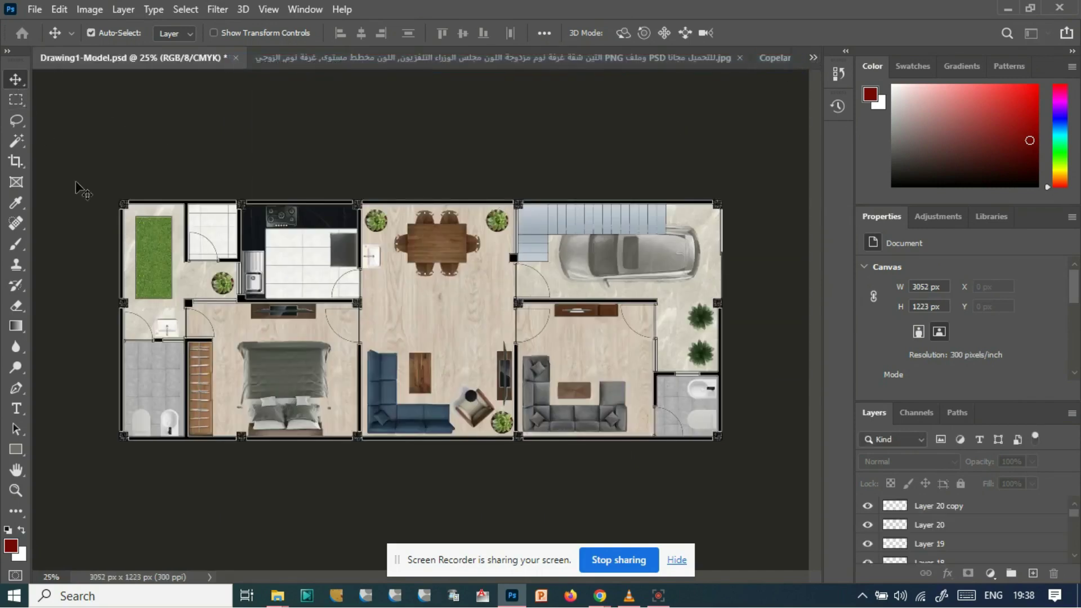
left_click(957, 512)
left_click(432, 149)
key("ctrl+v")
left_click_drag(426, 324, 144, 224)
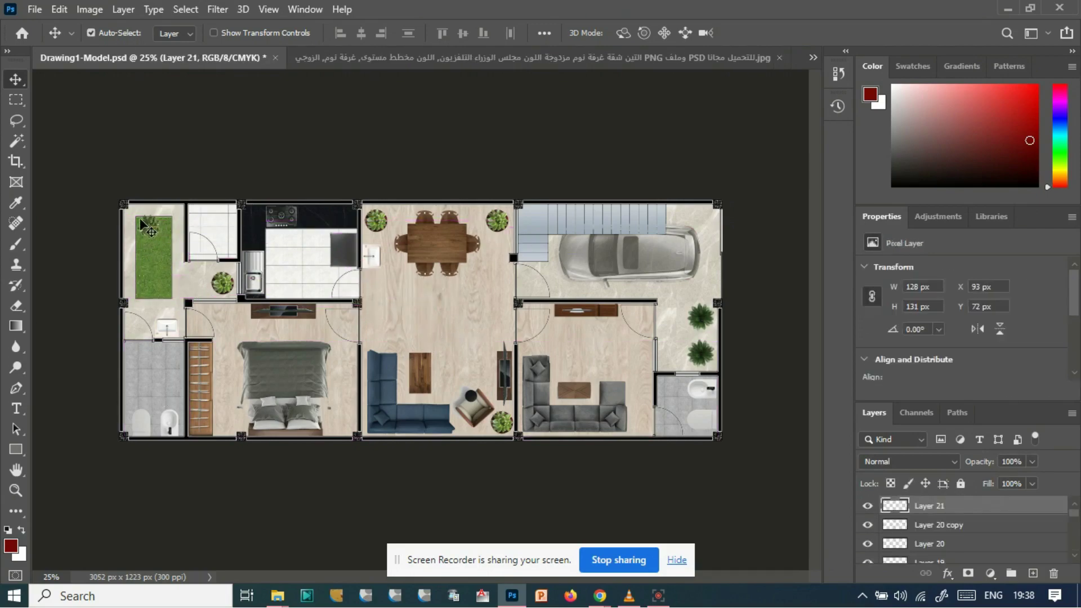
- Enlarge the tree to about 232 × 237 px and place it over the grass bed's upper-left corner at X 13, Y 26 px
key("ctrl+plus")
key("ctrl+plus")
key("ctrl+plus")
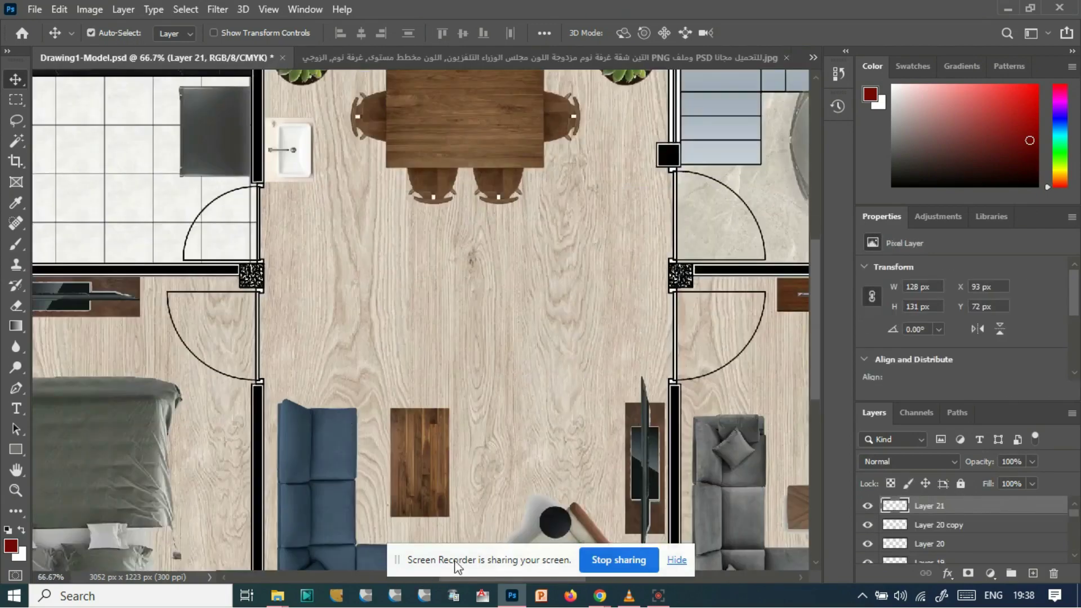
left_click_drag(490, 573, 368, 568)
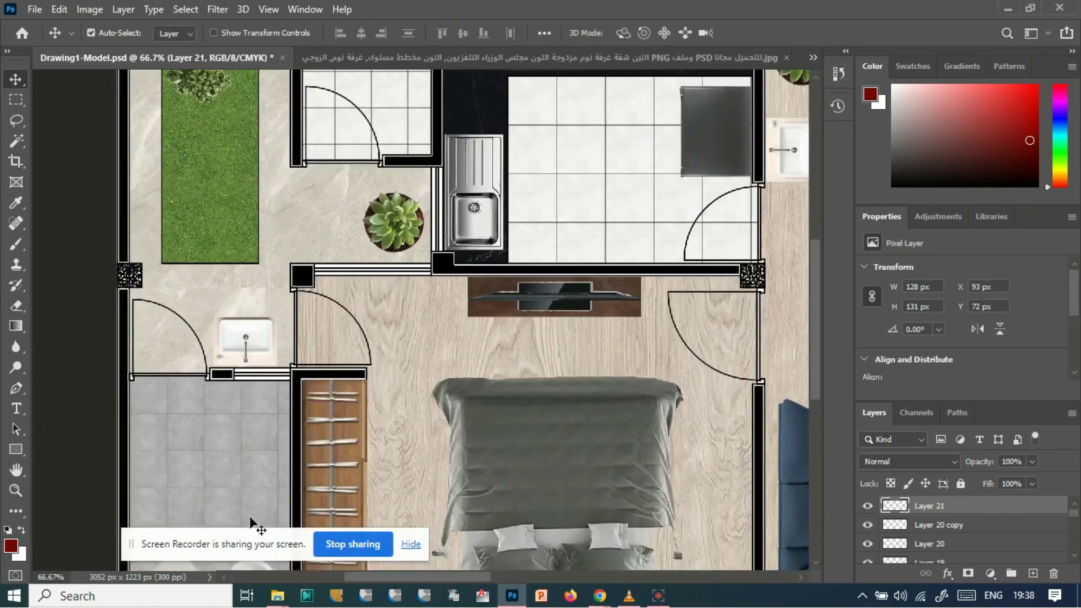
scroll(194, 256, "up", 5)
scroll(192, 298, "down", 2)
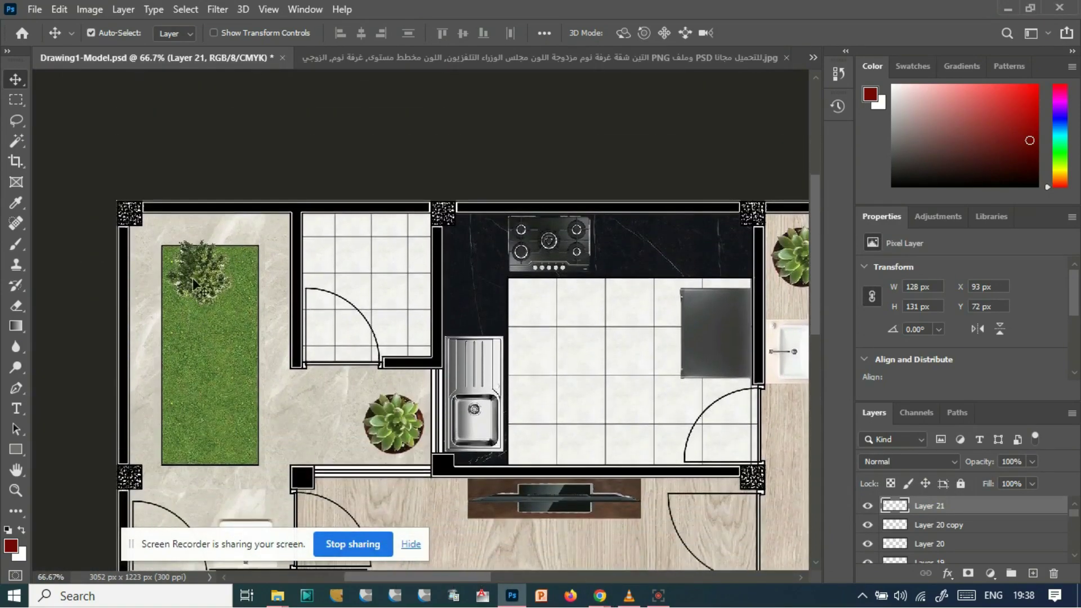
left_click_drag(193, 278, 160, 275)
key("ctrl+t")
left_click_drag(202, 227, 209, 219)
left_click_drag(208, 300, 261, 352)
key("Return")
left_click_drag(183, 285, 178, 266)
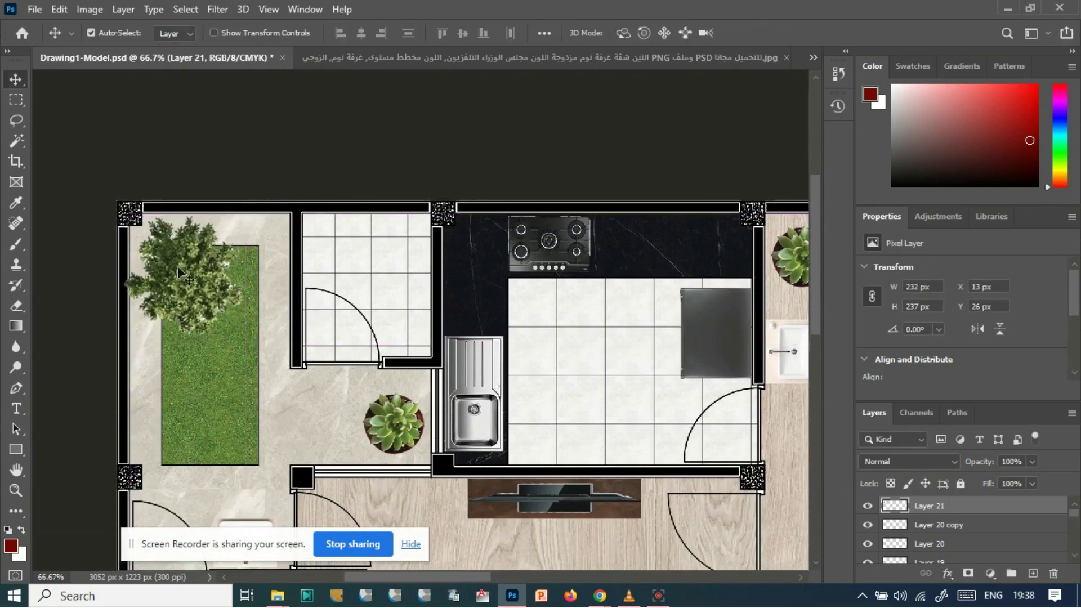
- Enlarge the tree slightly more over the grass bed's corner and deselect its layer
key("ctrl+t")
left_click_drag(242, 337, 246, 342)
key("Return")
left_click(151, 125, "ctrl")
key("ctrl+minus")
key("ctrl+minus")
key("ctrl+minus")
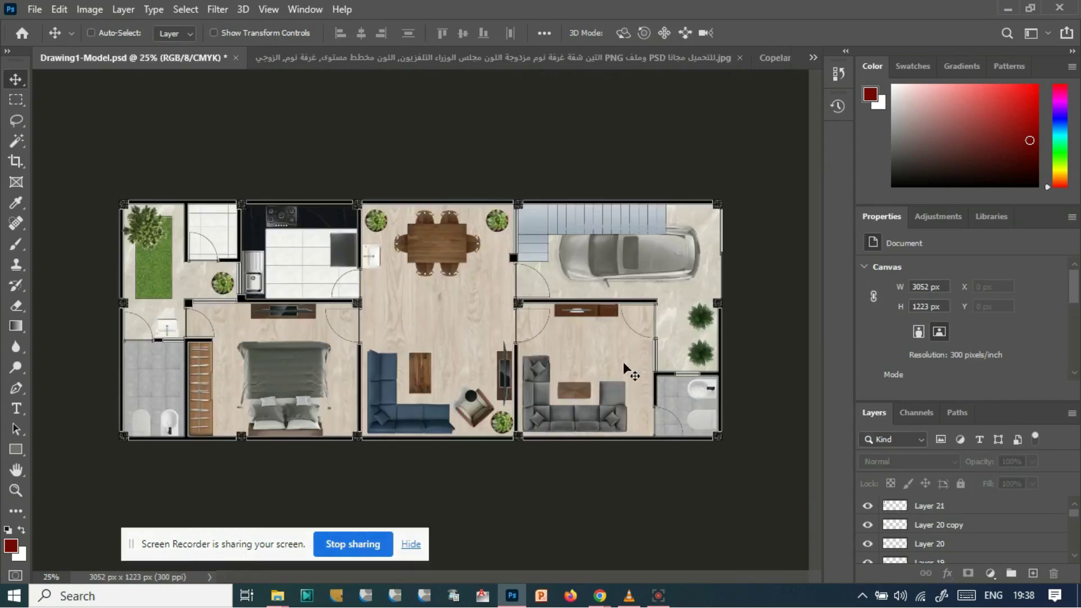
- Turn on Auto-Select and pick the walls in the plan so that layer Color Fill 1 is active
left_click(90, 32)
scroll(957, 518, "down", 5)
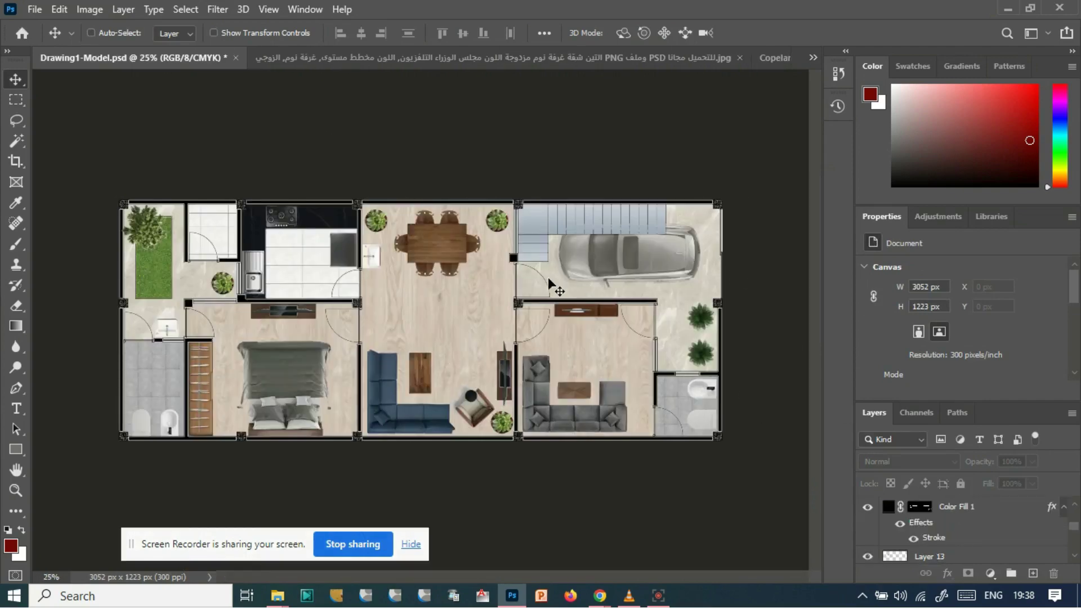
key("ctrl+plus")
left_click_drag(555, 577, 646, 576)
scroll(645, 576, "down", 1)
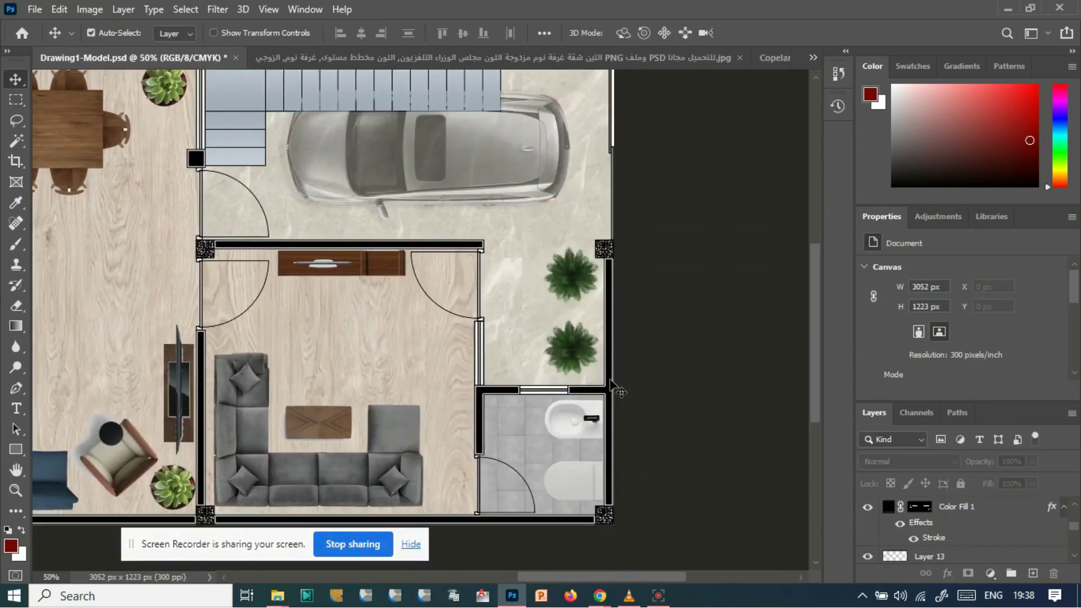
left_click(677, 424)
double_click(999, 514)
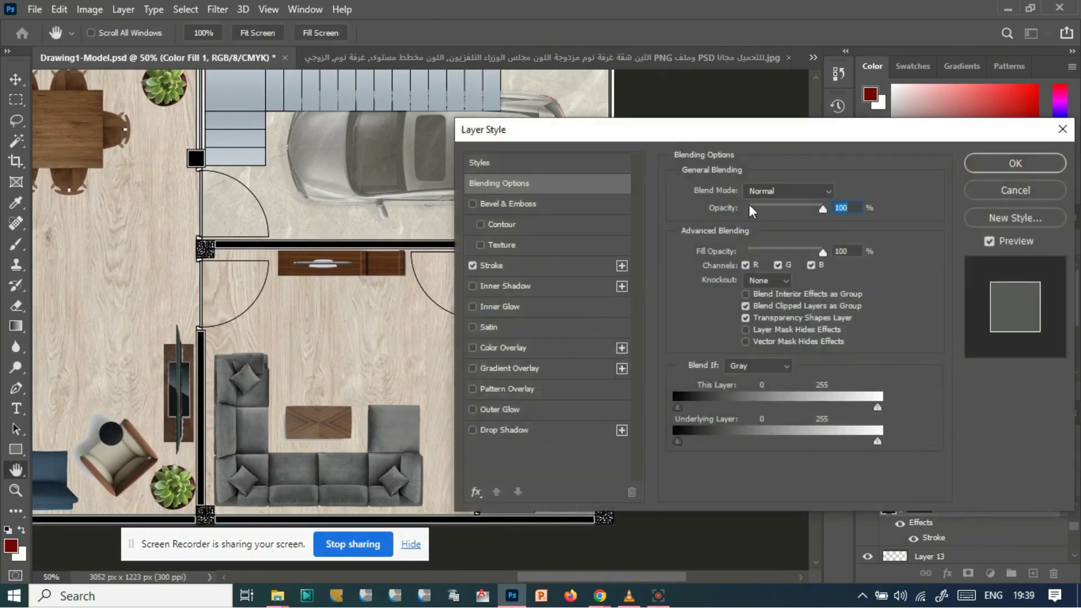
left_click_drag(719, 131, 748, 123)
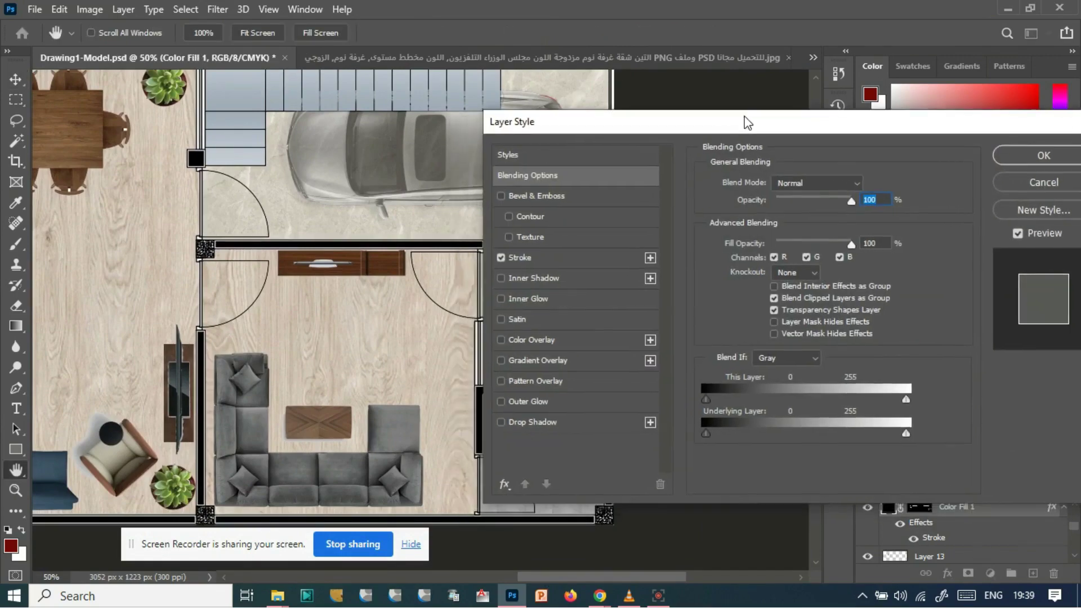
left_click(528, 278)
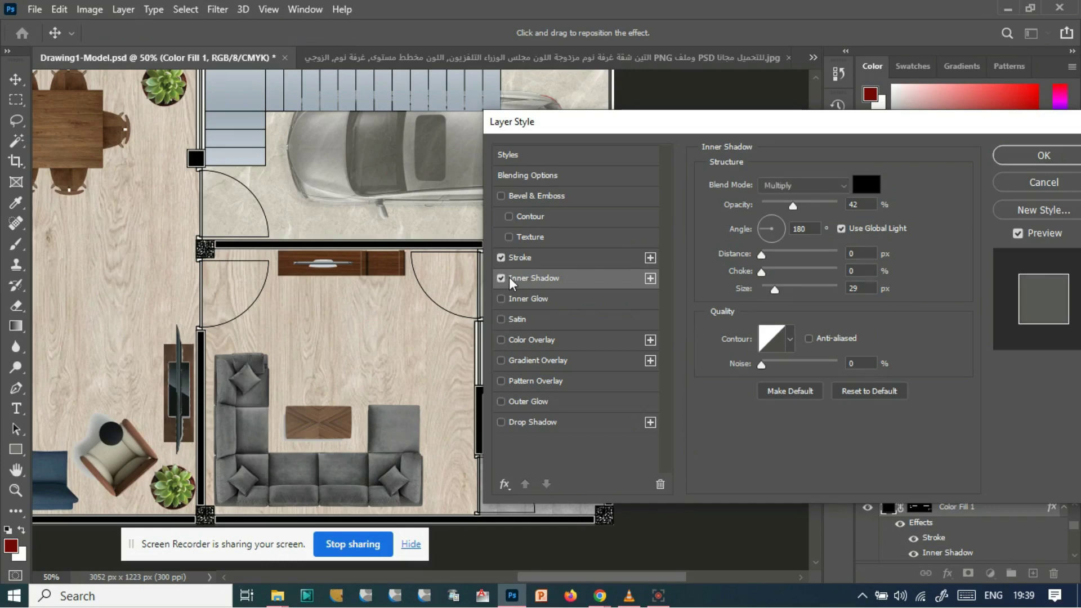
scroll(570, 321, "up", 2)
scroll(577, 295, "down", 3)
left_click(500, 278)
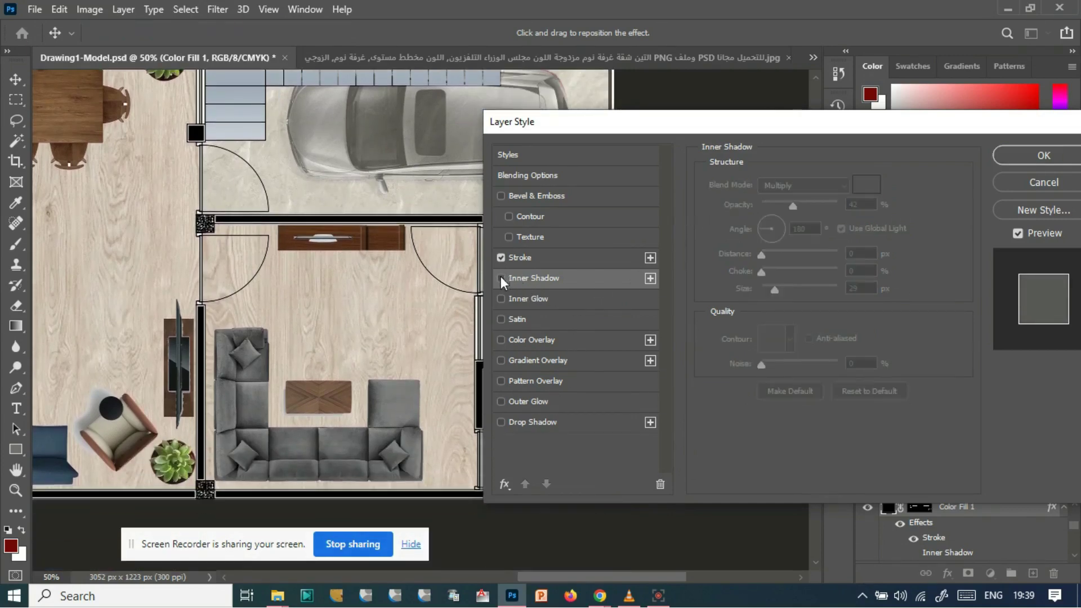
left_click(500, 278)
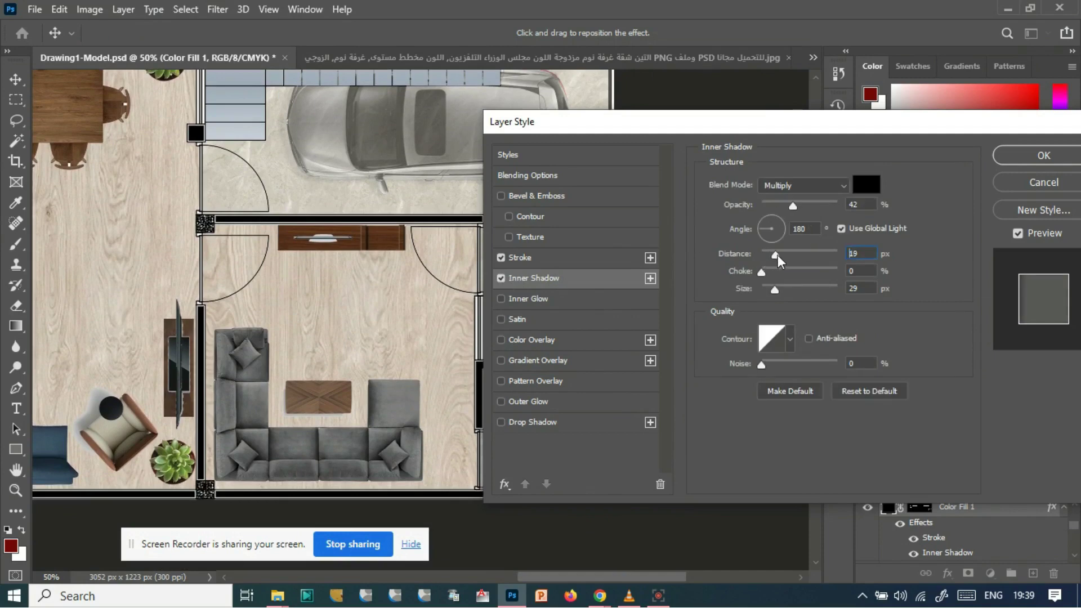
left_click_drag(776, 261, 738, 259)
left_click(1040, 183)
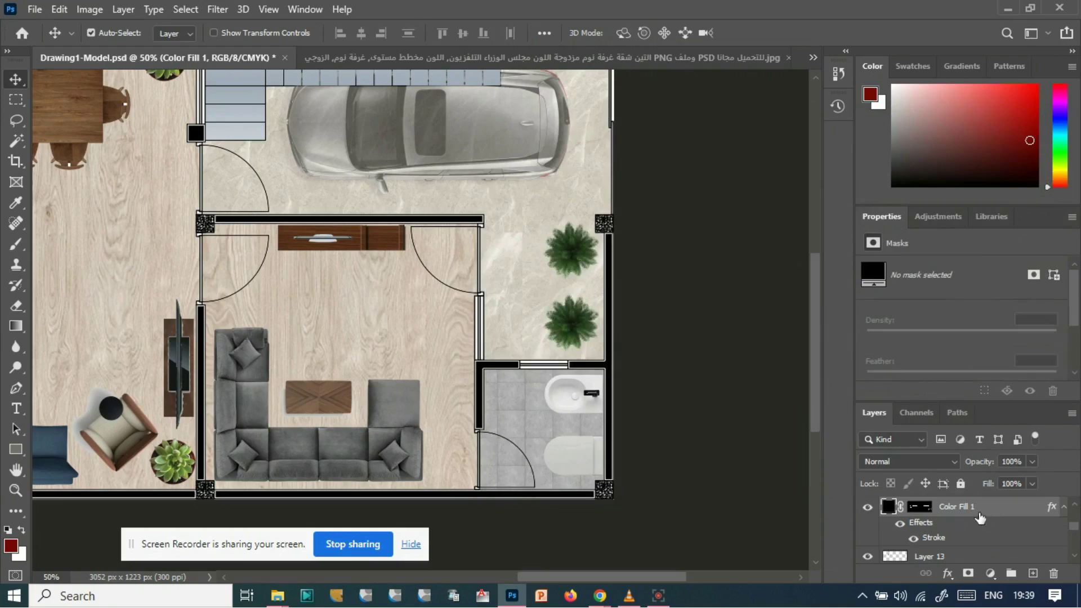
double_click(957, 507)
double_click(1022, 509)
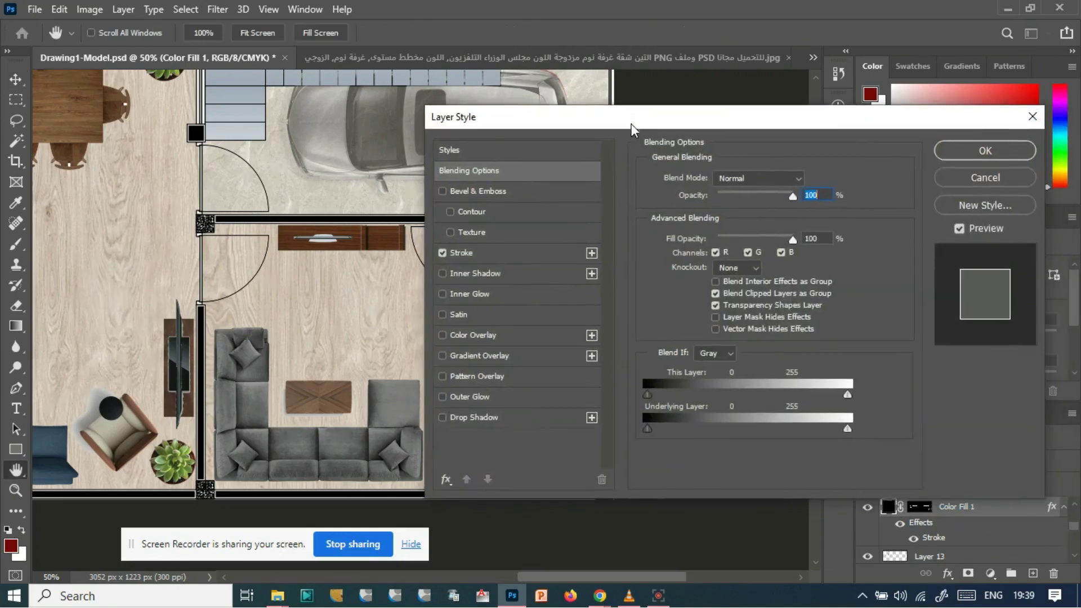
left_click(593, 274)
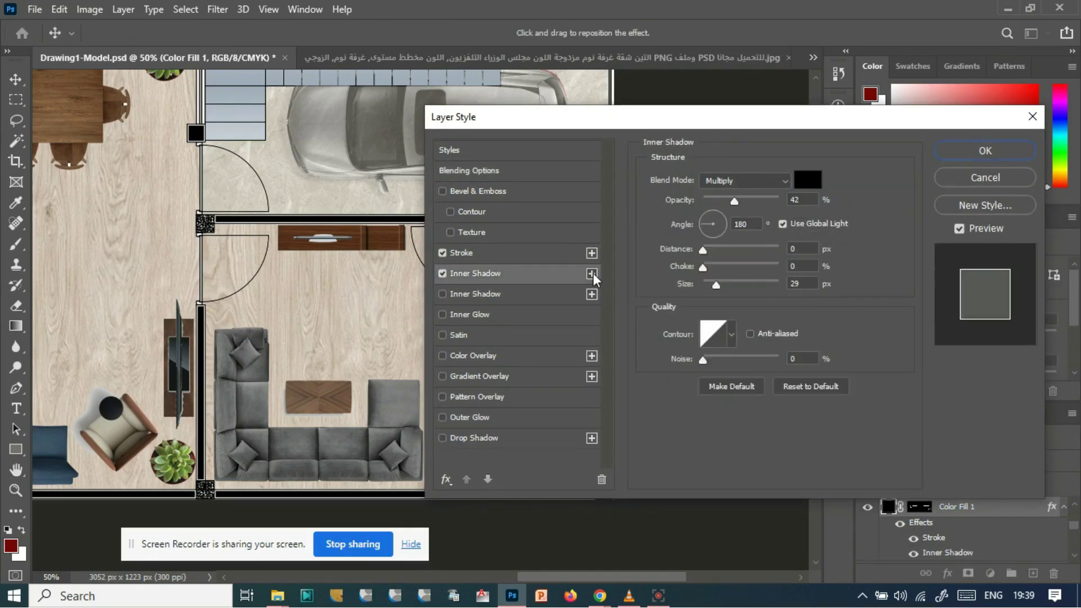
left_click(593, 274)
left_click(593, 273)
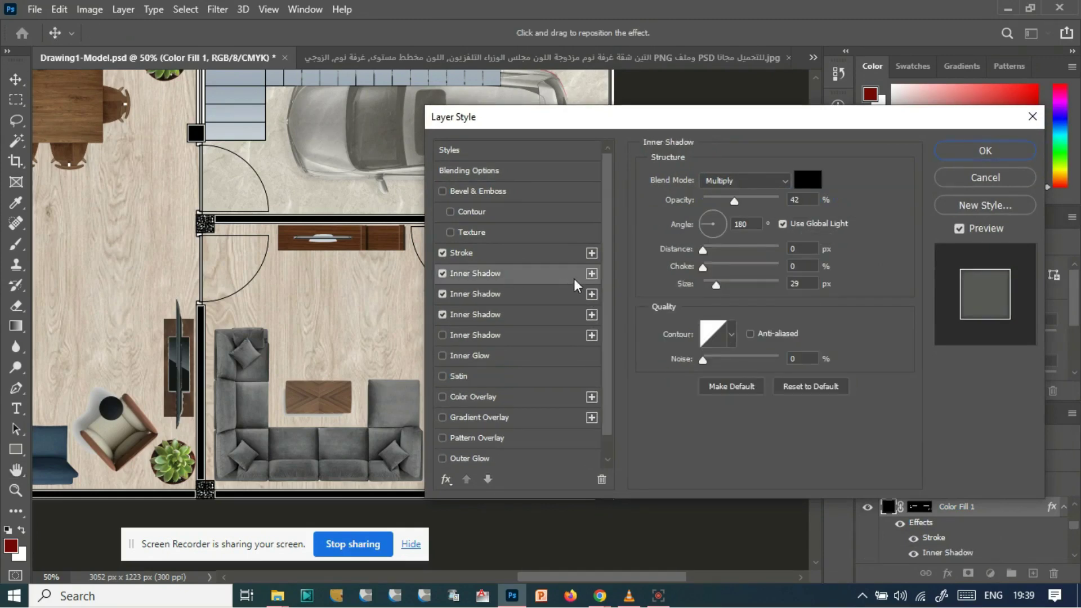
left_click(445, 273)
left_click(984, 177)
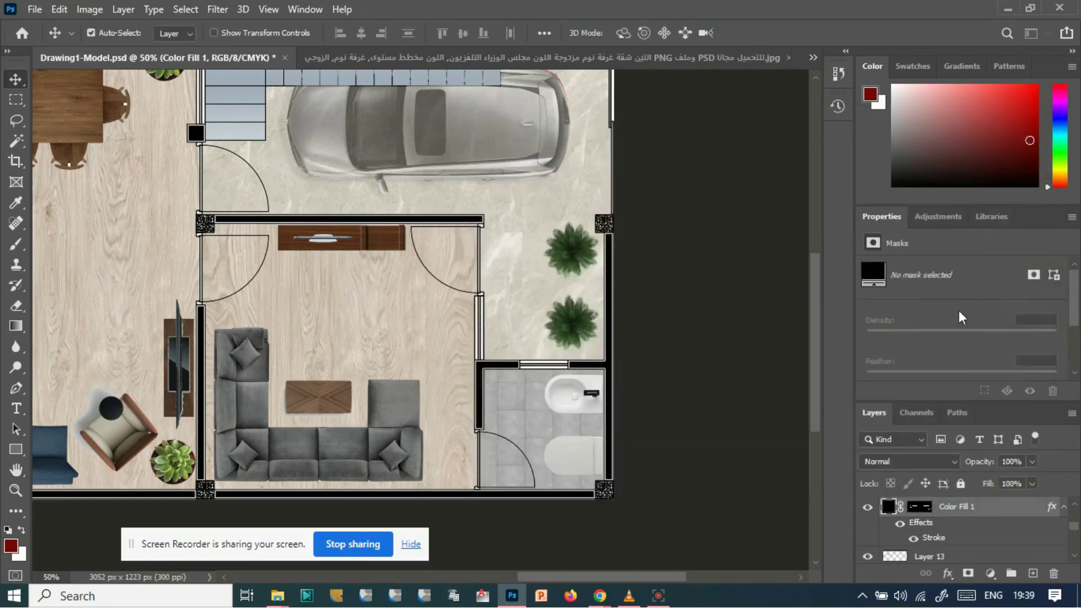
- Add a Linear Burn drop shadow to wall layer Color Fill 1 with 100% opacity, 11 px distance, 13% spread and 7 px size
double_click(1001, 510)
scroll(526, 367, "down", 1)
left_click(458, 417)
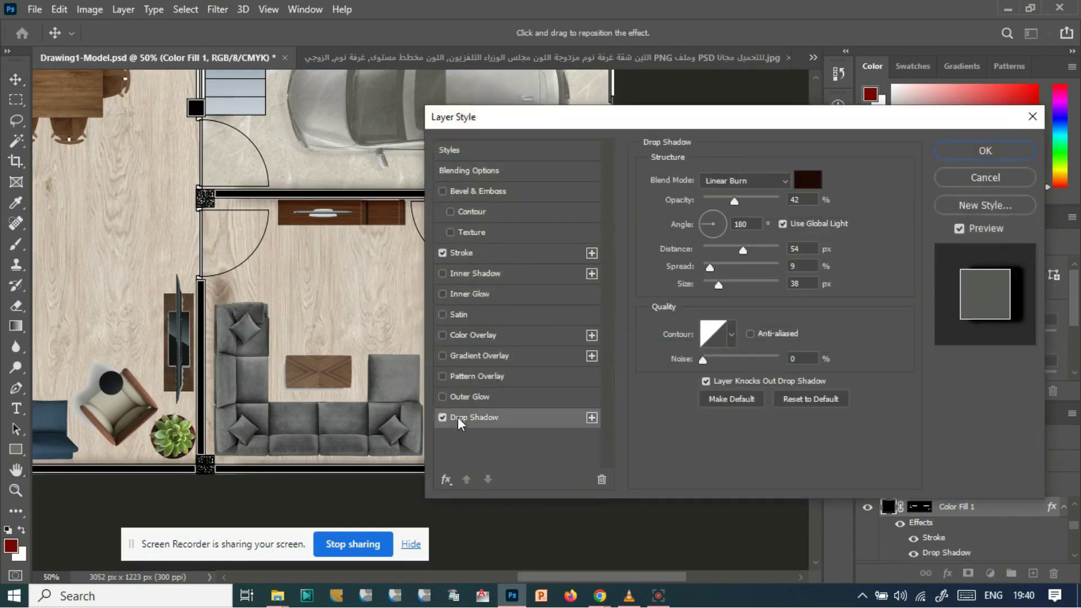
left_click_drag(734, 201, 717, 200)
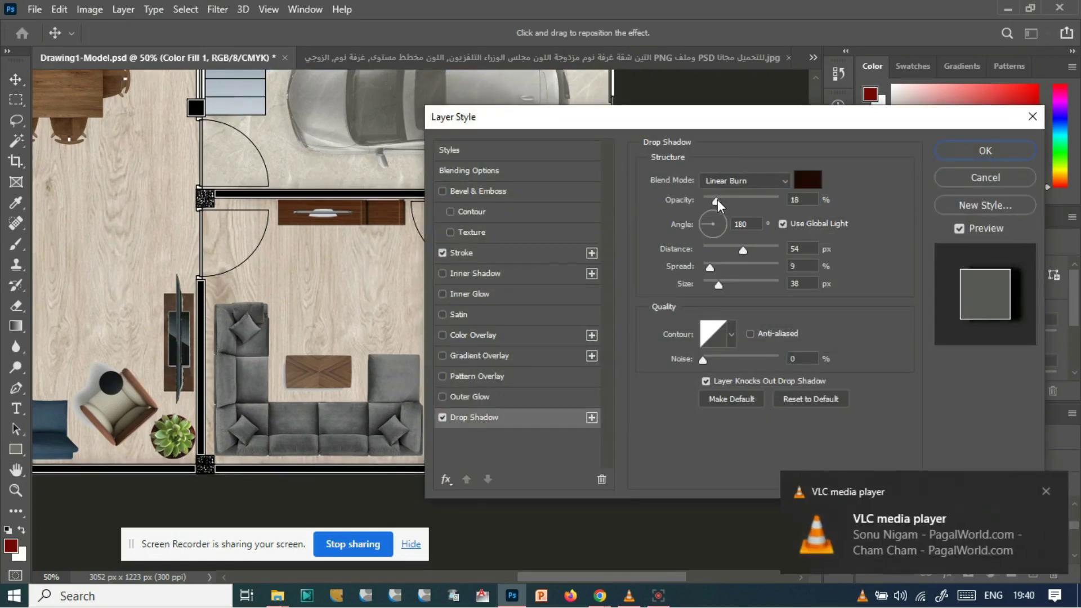
left_click_drag(742, 250, 712, 248)
left_click_drag(725, 288, 714, 256)
left_click_drag(718, 201, 790, 204)
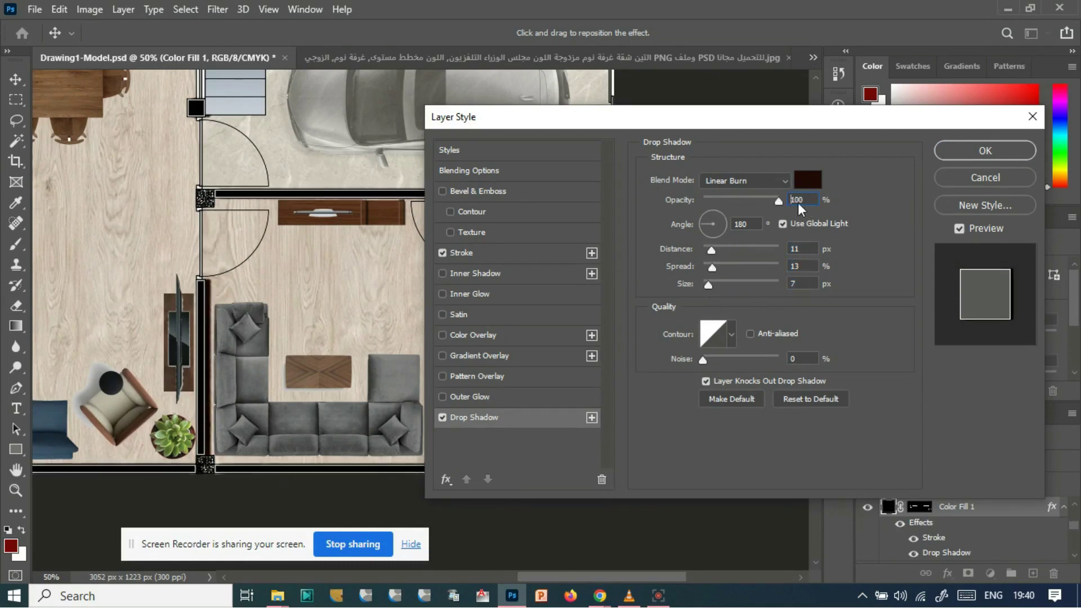
- Adjust the wall shadow to 29% opacity, -57° angle, 16 px distance, 22% spread and 16 px size
left_click_drag(711, 251, 716, 250)
left_click_drag(779, 200, 725, 200)
left_click_drag(714, 267, 708, 273)
left_click_drag(710, 225, 729, 213)
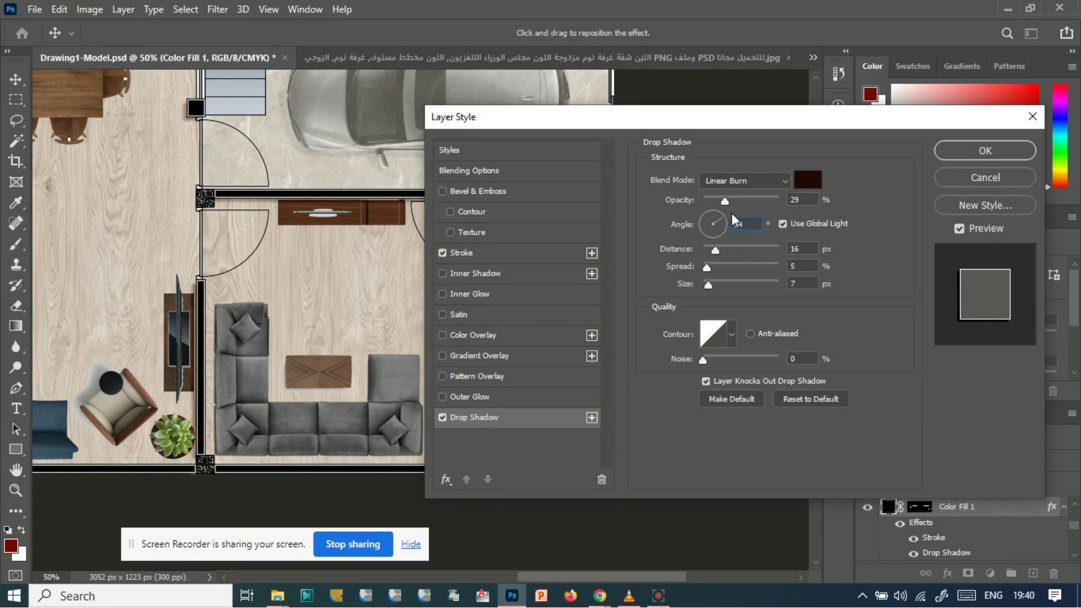
left_click_drag(809, 124, 875, 106)
left_click(782, 268)
mouse_move(781, 267)
left_mouse_down()
mouse_move(765, 271)
mouse_move(778, 269)
left_mouse_up()
left_click_drag(783, 203, 786, 249)
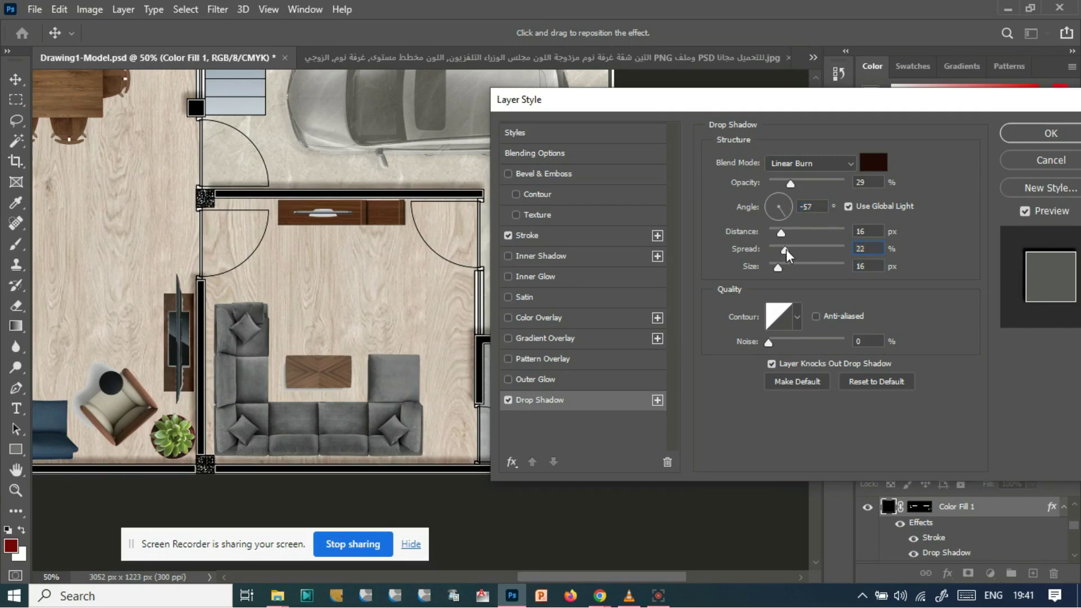
- Set the wall shadow to 34% opacity, -124° angle, 10 px distance, 10% spread and 10 px size, and apply it
left_click_drag(789, 211, 772, 215)
left_click(778, 251)
left_click(796, 184)
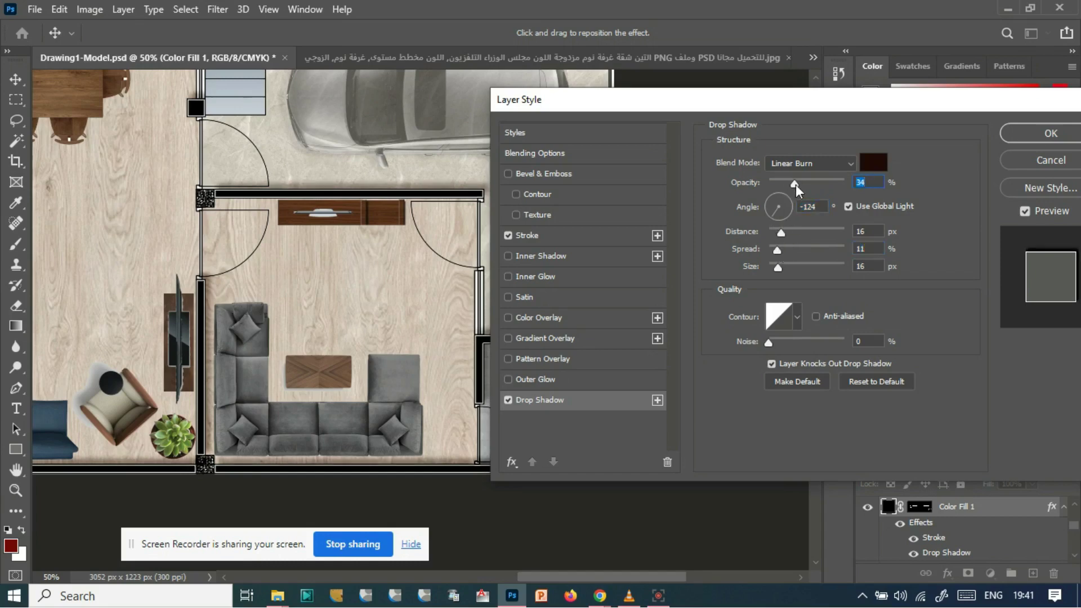
double_click(867, 231)
type("10")
key("Tab")
type("1010")
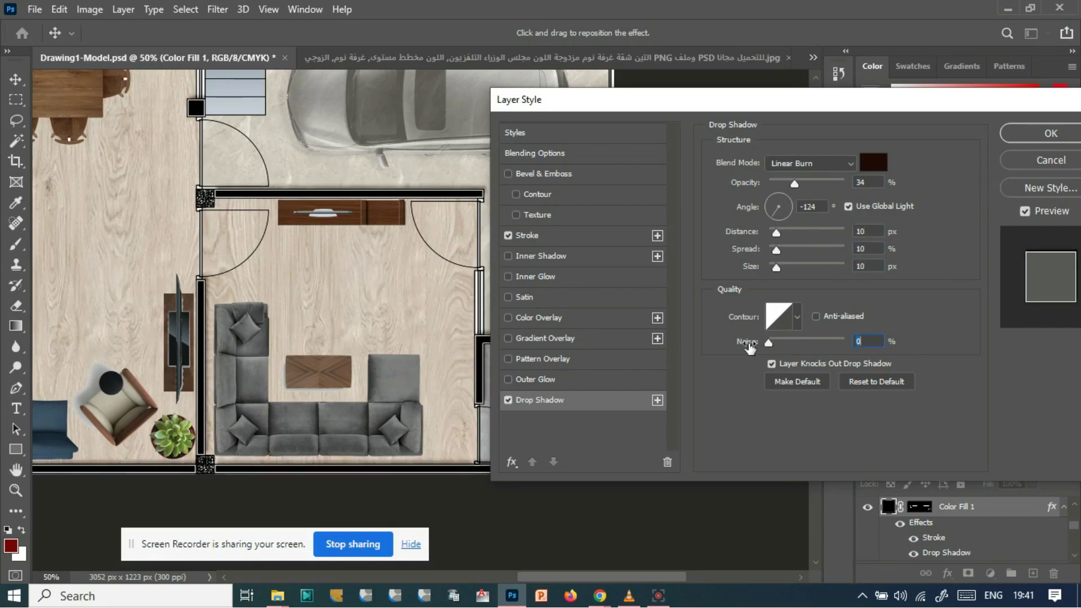
left_click(778, 319)
left_click(897, 167)
left_click(1051, 133)
- Select the staircase's Gradient Fill 1 layer and turn on an inner shadow for it
scroll(409, 358, "up", 2)
scroll(410, 355, "up", 2)
scroll(504, 285, "down", 2)
key("ctrl+minus")
key("ctrl+minus")
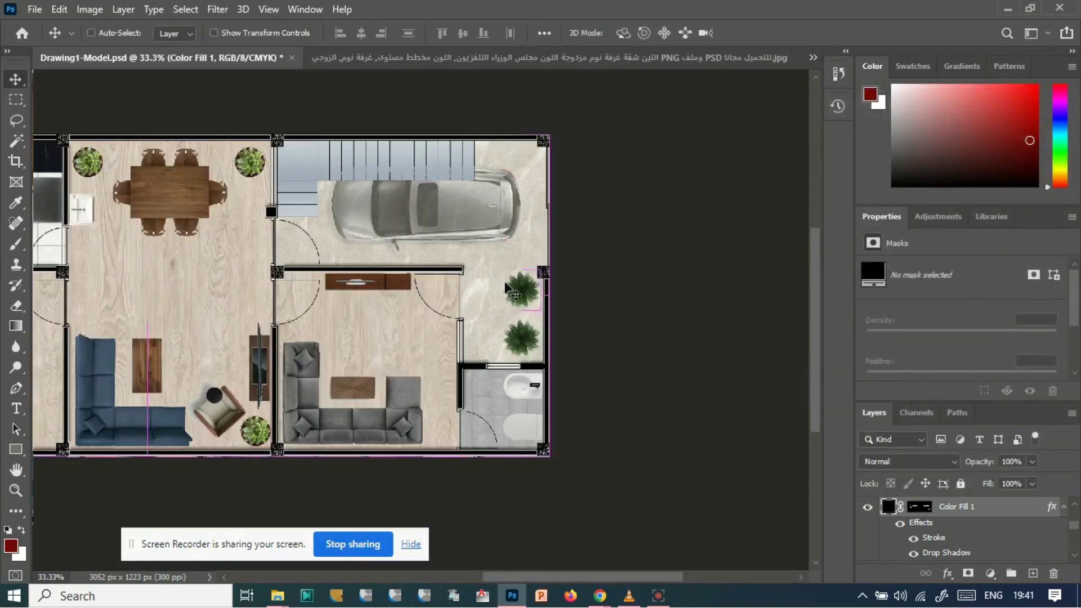
key("ctrl+plus")
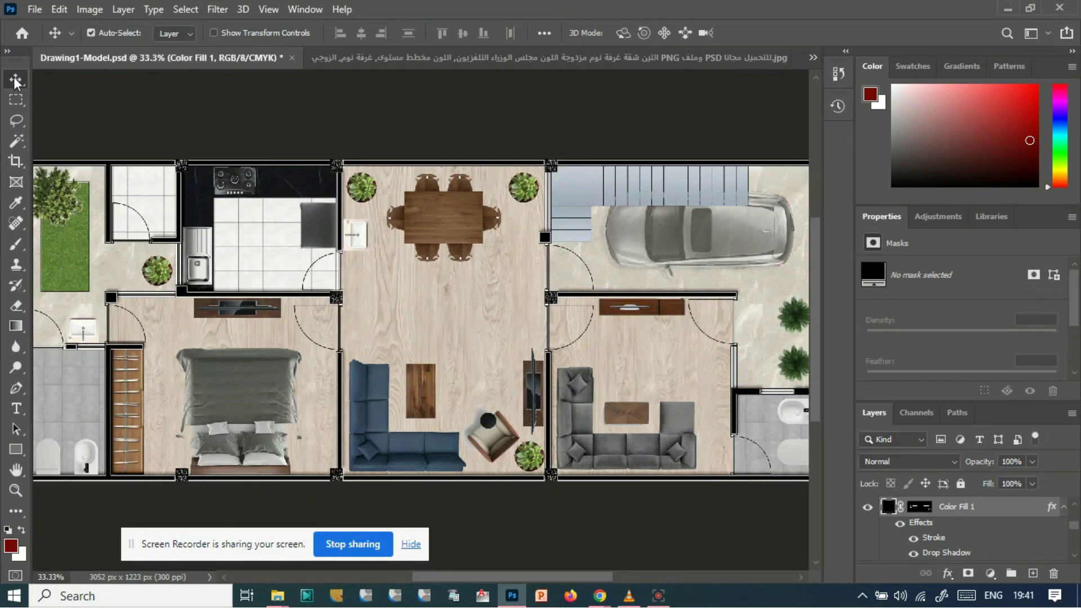
left_click(573, 197)
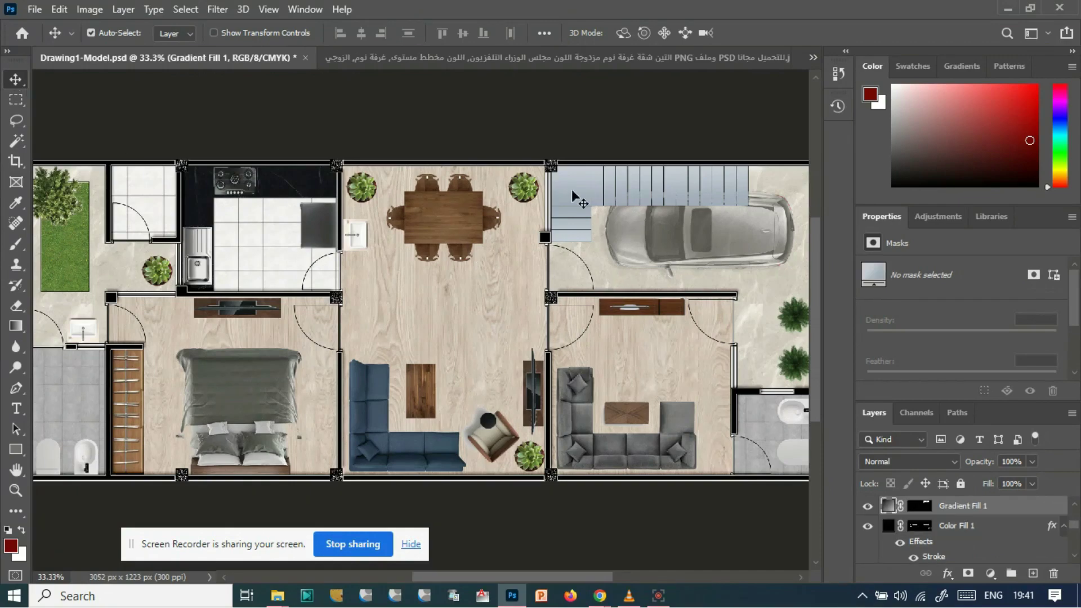
double_click(1001, 504)
left_click_drag(636, 94, 799, 112)
left_click(631, 264)
- Set the staircase's inner shadow to 51% opacity, 8 px distance, 13% choke and 13 px size, and apply it
left_click_drag(660, 106, 475, 234)
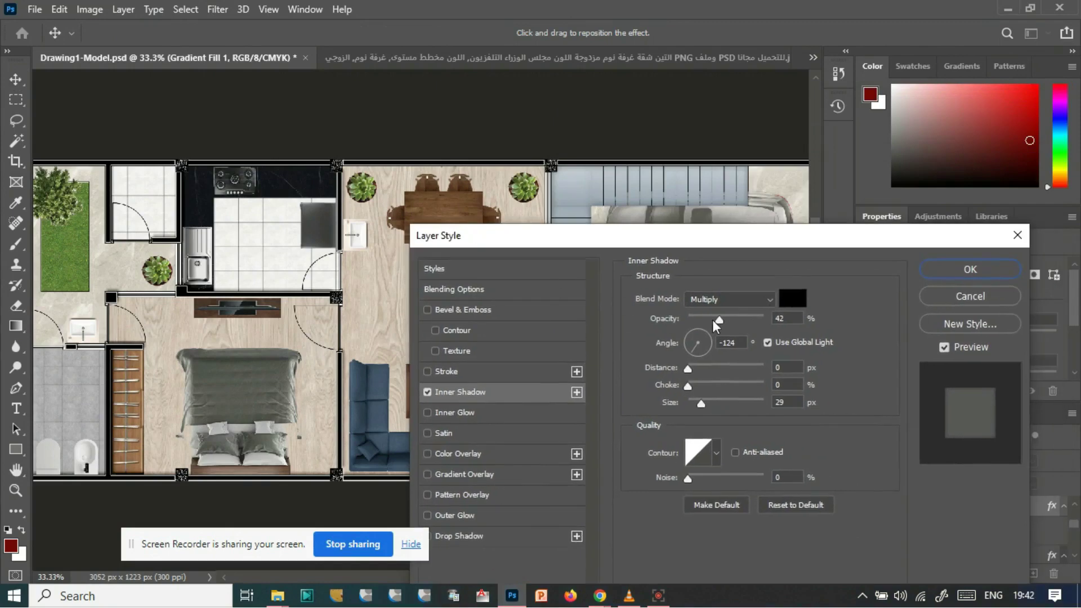
left_click_drag(725, 320, 730, 320)
left_click_drag(688, 367, 697, 403)
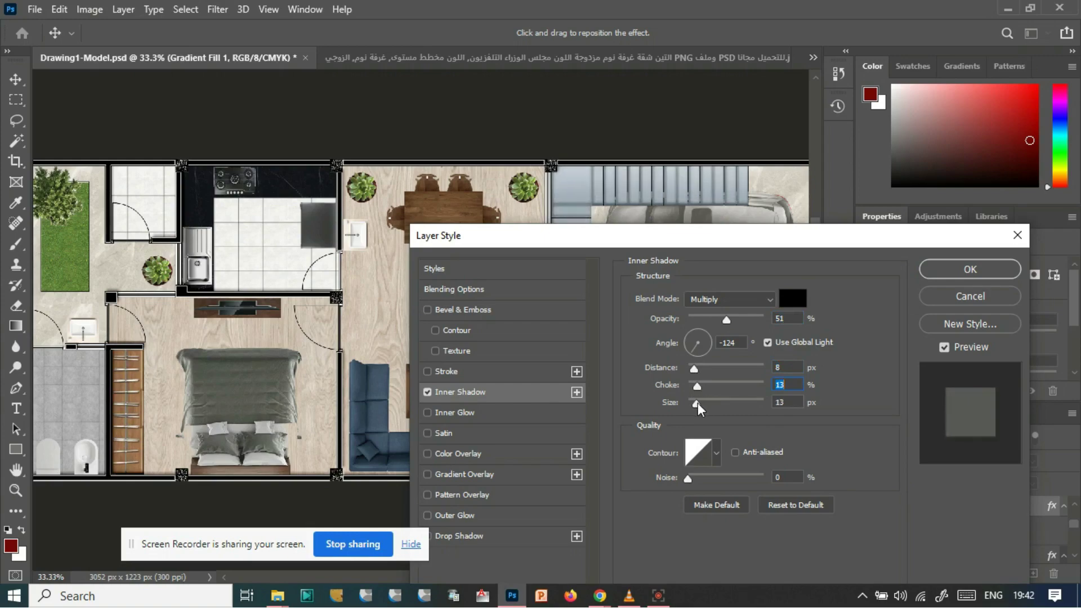
left_click(951, 271)
- Add a Linear Burn drop shadow with 42% opacity and 21 px distance to the car on Layer 3
key("ctrl+plus")
key("ctrl+plus")
scroll(540, 348, "up", 1)
left_click_drag(531, 578, 601, 577)
scroll(586, 422, "up", 2)
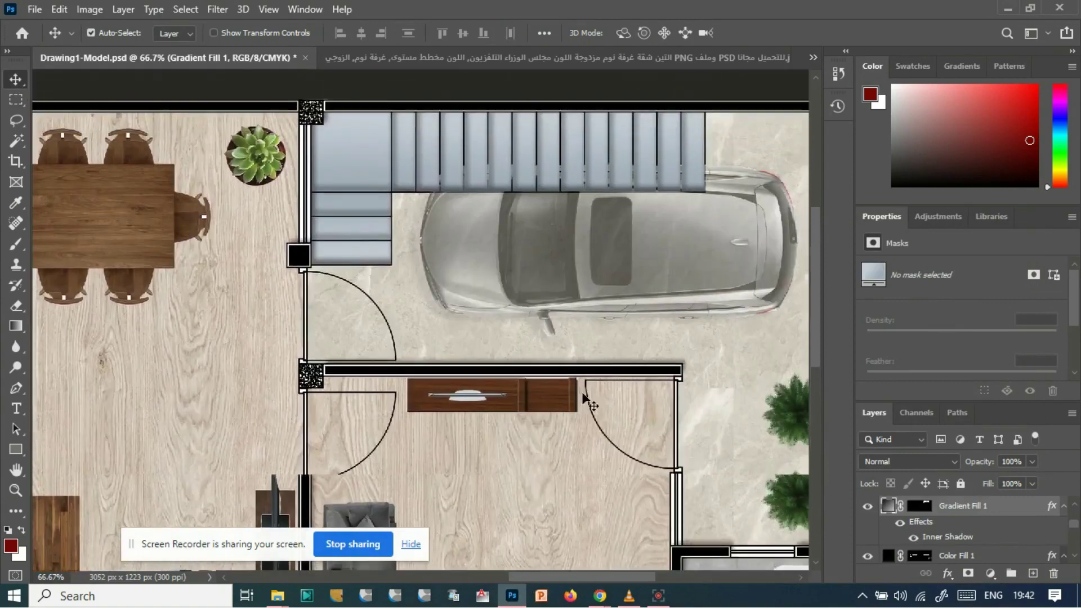
left_click(550, 255)
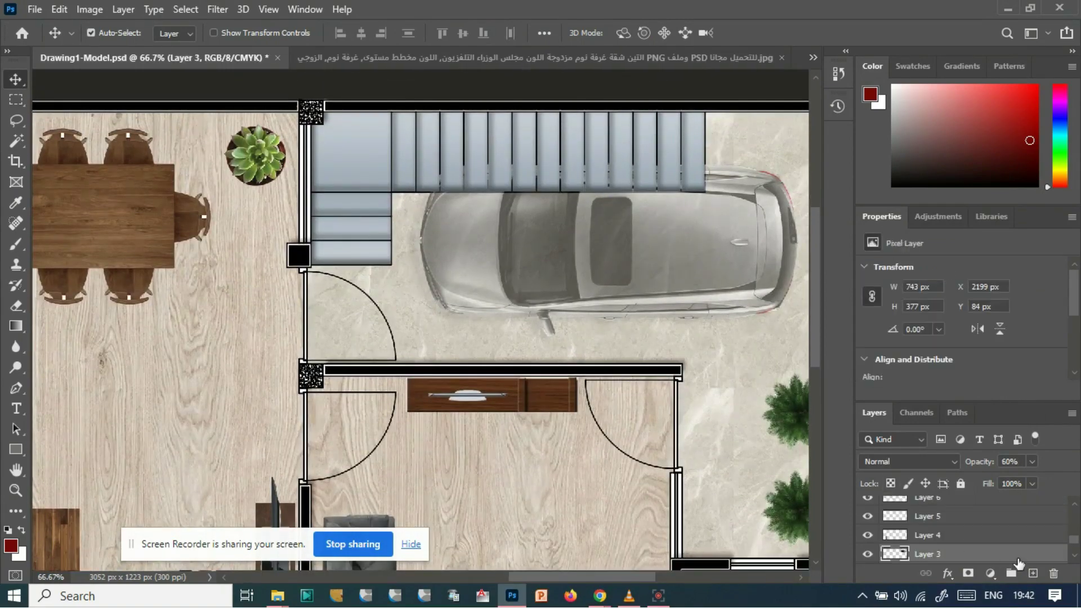
double_click(957, 552)
left_click(458, 496)
left_click_drag(619, 200, 465, 338)
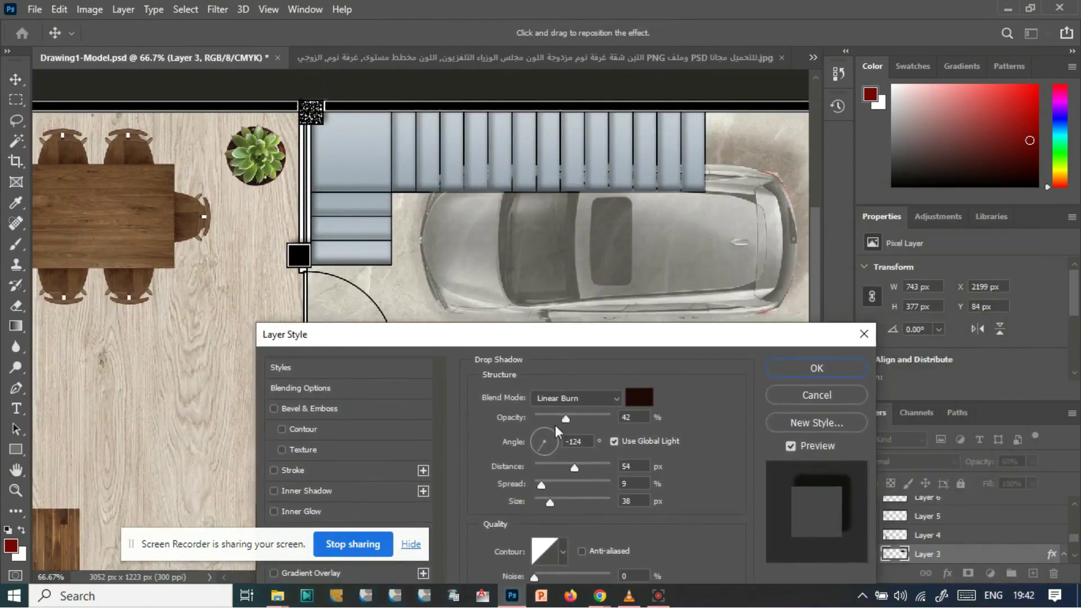
left_click_drag(562, 466, 552, 463)
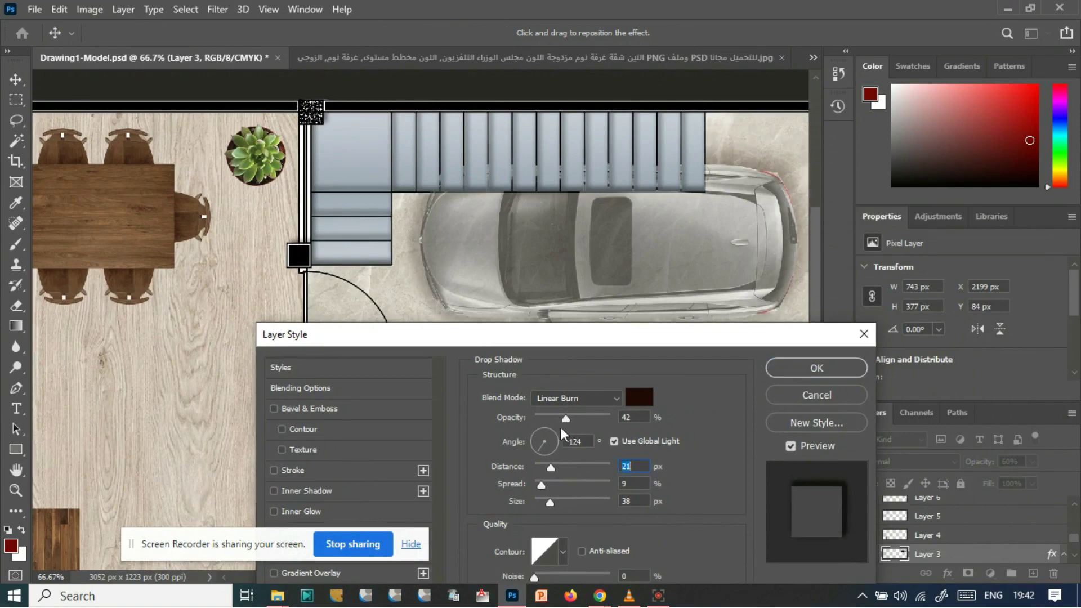
left_click(810, 369)
- Select the grey sectional sofa on Layer 2 and turn on a drop shadow for it
scroll(642, 281, "down", 5)
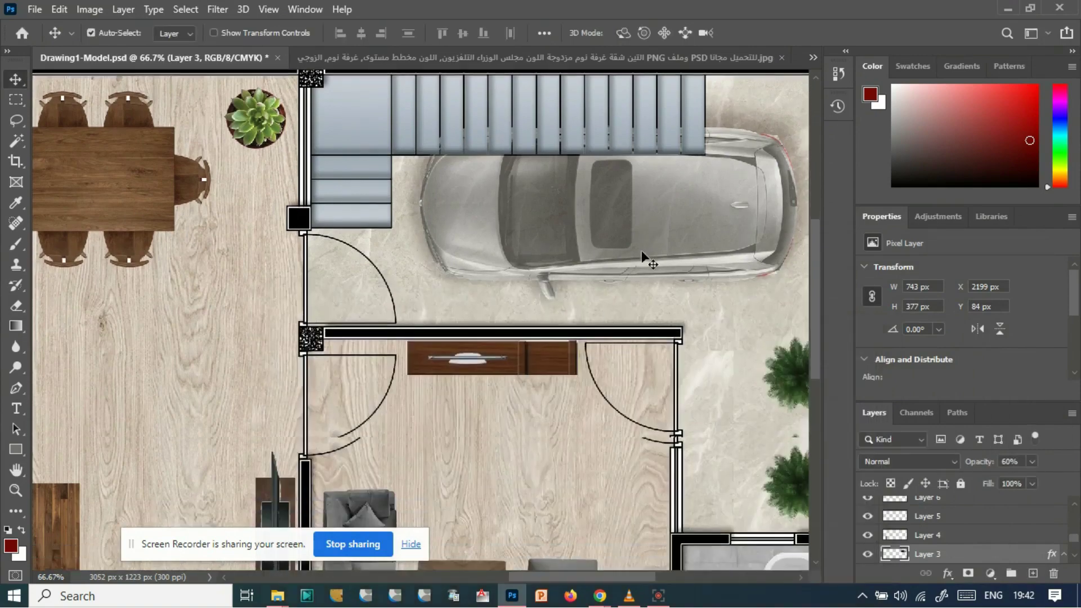
scroll(642, 286, "down", 8)
left_click(565, 238)
scroll(566, 237, "up", 3)
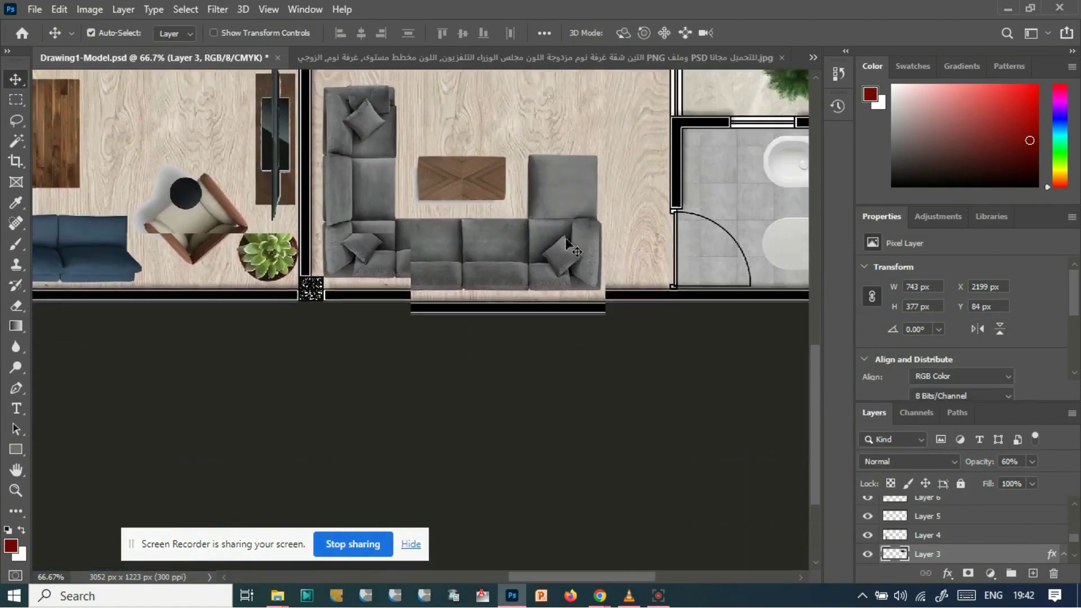
left_click(565, 230)
double_click(985, 508)
left_click_drag(525, 197, 778, 246)
left_click(495, 396)
left_click(525, 542)
- Set the grey sofa's drop shadow to 32% opacity, 12 px distance and 14% spread, and apply it
left_click_drag(775, 325, 777, 325)
left_click_drag(775, 373, 768, 391)
left_click_drag(777, 325, 782, 326)
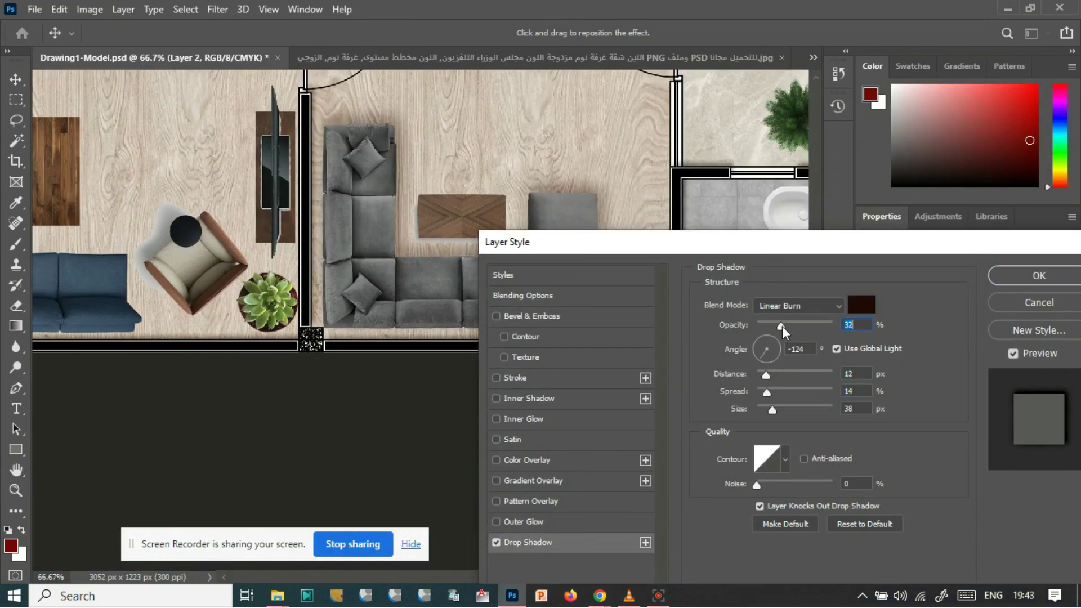
left_click(1039, 275)
- Apply a Linear Burn drop shadow with 32% opacity and 12 px distance to the coffee table on Layer 5 beside the grey sofa
scroll(421, 401, "up", 2)
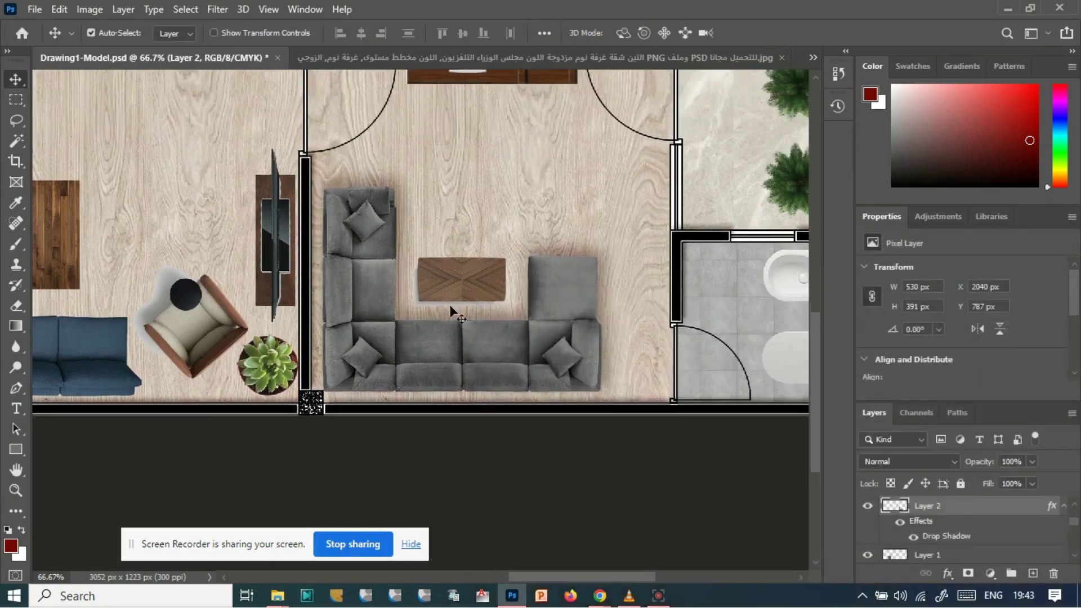
left_click(449, 304)
double_click(998, 557)
left_click(482, 498)
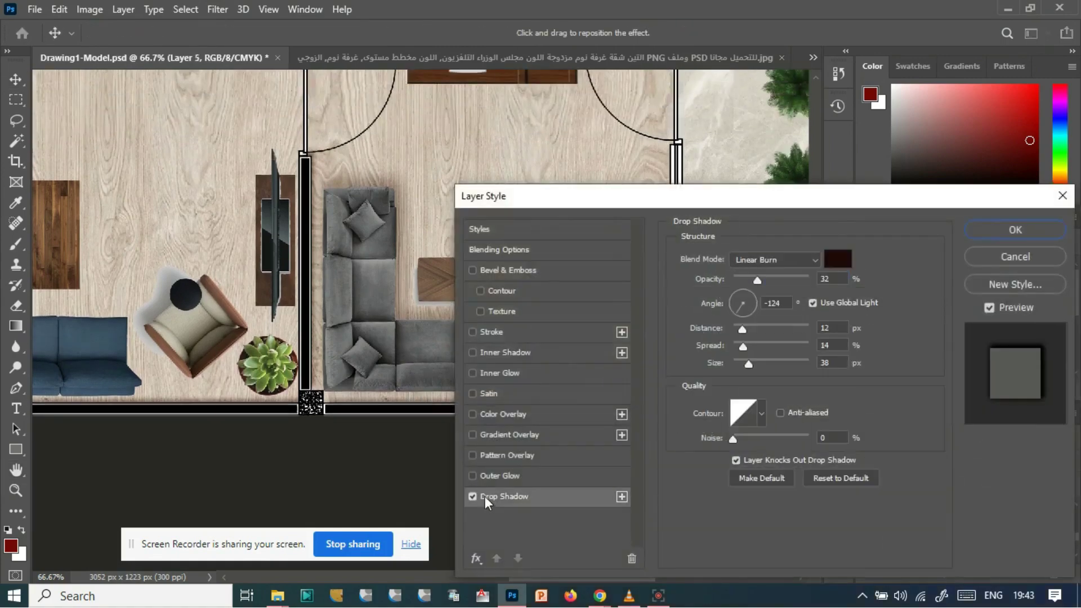
left_click_drag(794, 204, 731, 342)
left_click(912, 362)
- Apply Linear Burn drop shadows with 32% opacity and 12 px distance to the blue sofa on Layer 8 and wooden coffee table on Layer 9
scroll(490, 340, "up", 6)
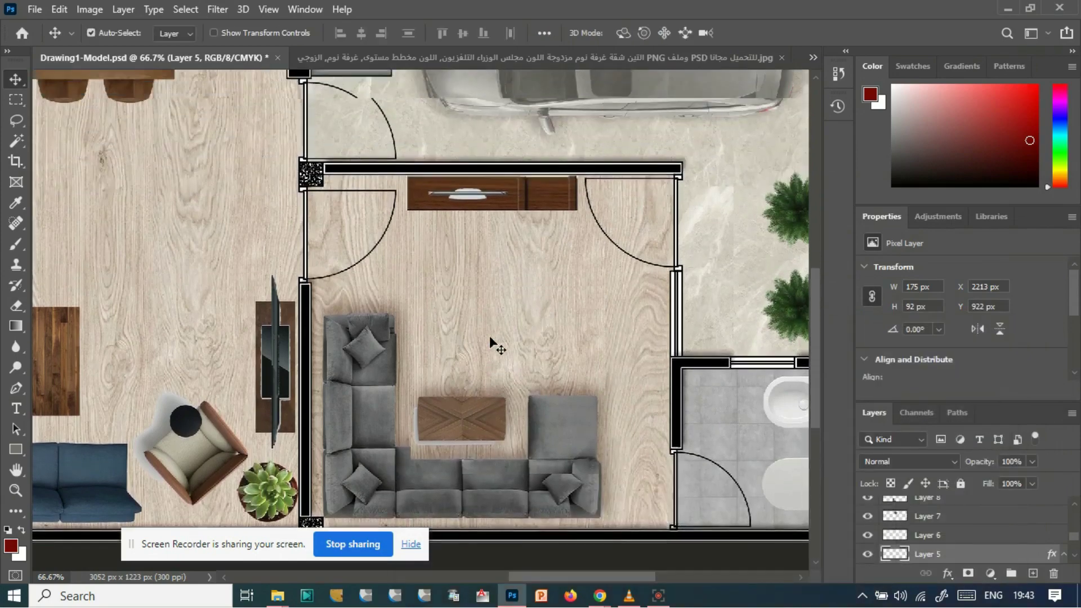
left_click(510, 190)
scroll(204, 452, "down", 2)
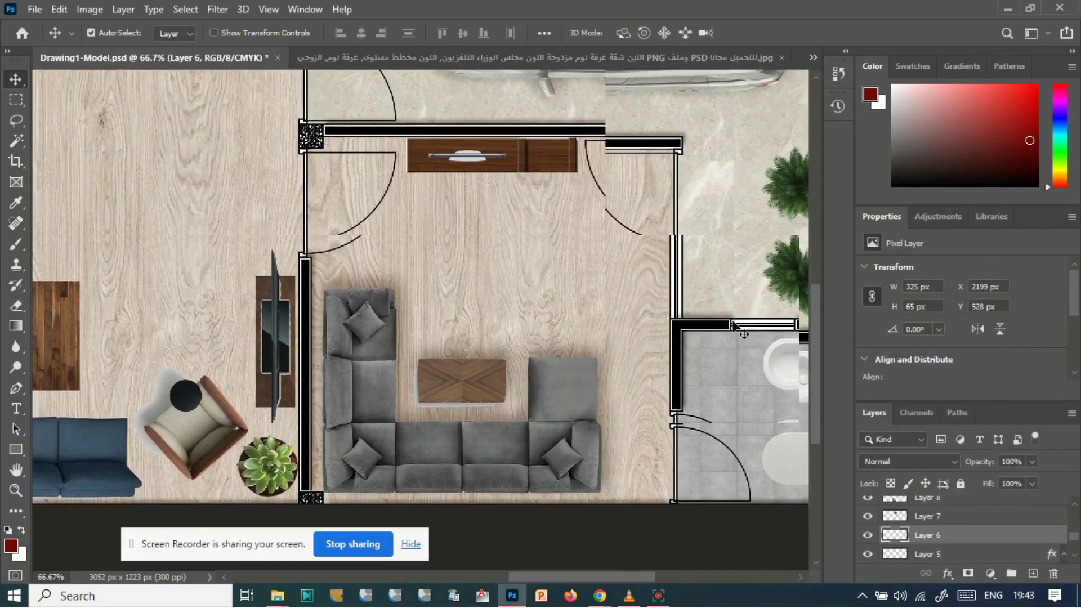
left_click_drag(610, 576, 531, 575)
scroll(526, 546, "down", 1)
left_click(379, 296)
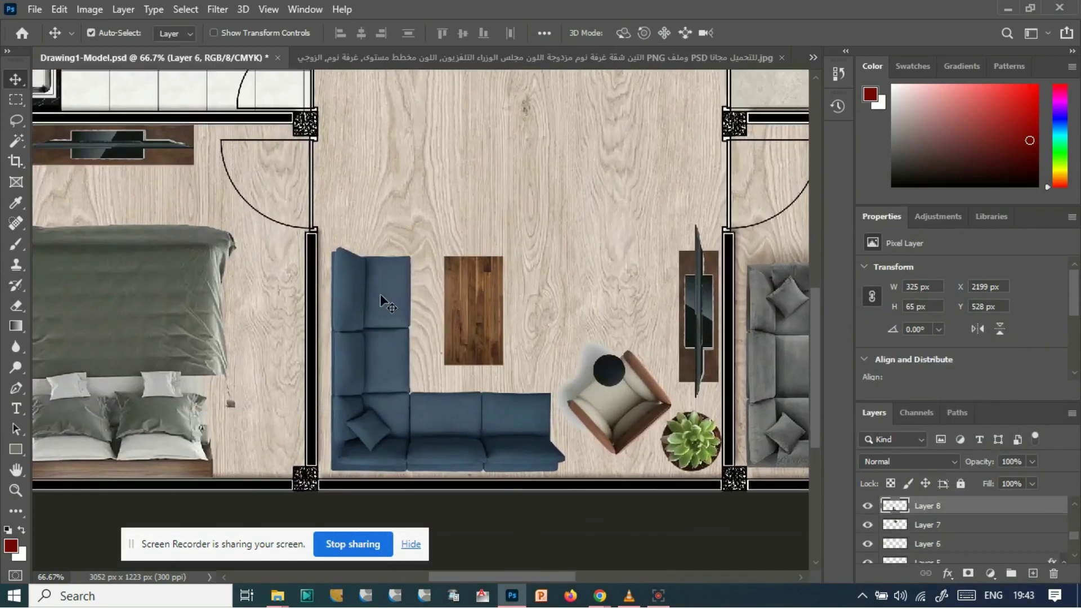
double_click(984, 508)
left_click(437, 498)
left_click_drag(542, 192, 657, 157)
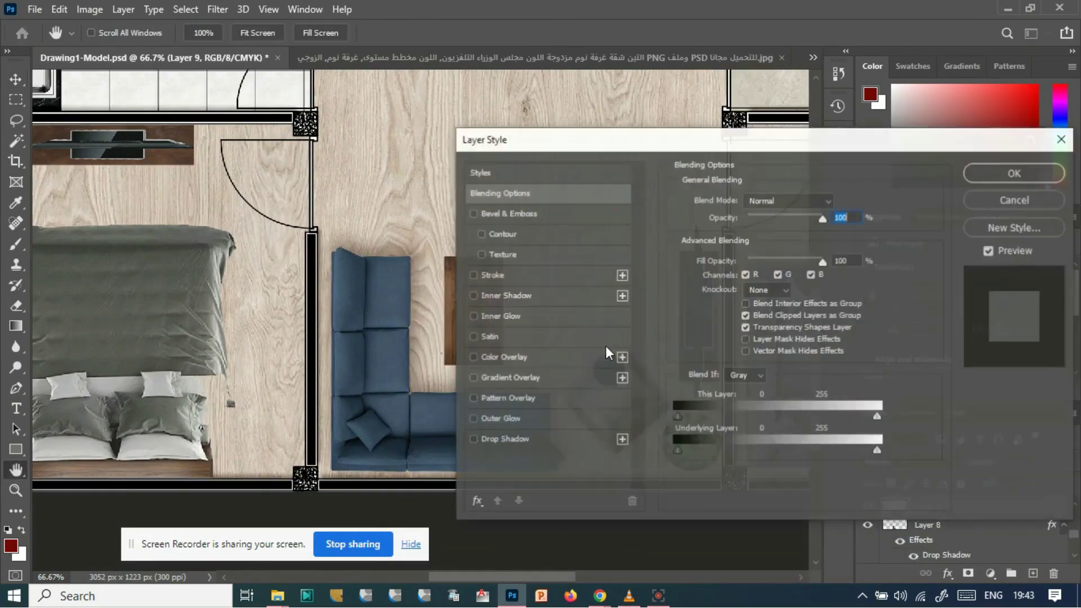
left_click(499, 440)
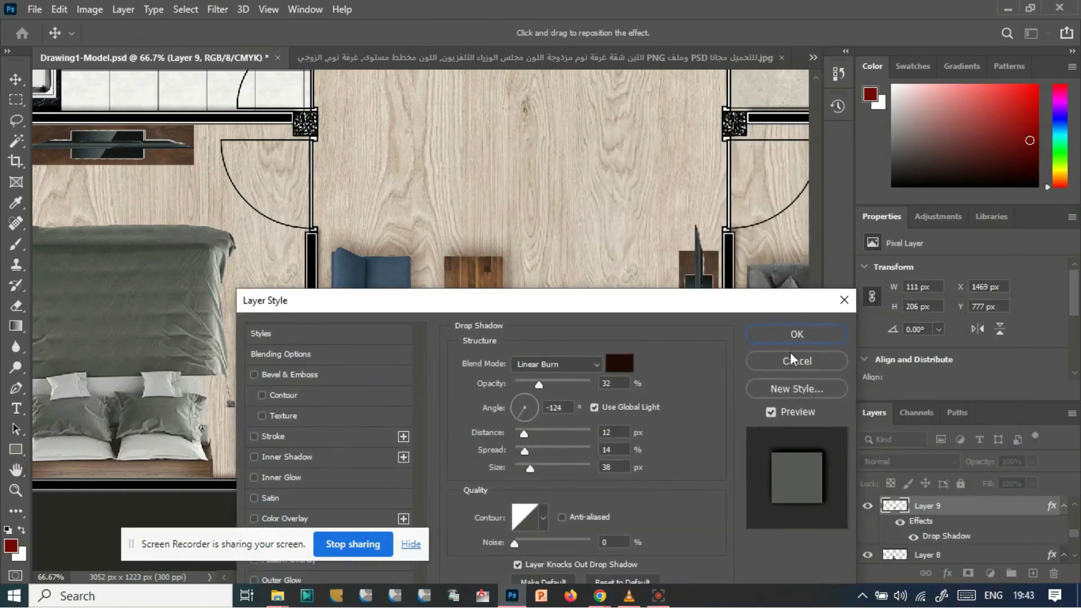
left_click(791, 333)
- Apply a Linear Burn drop shadow with 32% opacity and 12 px distance to the dining table set on Layer 7
scroll(678, 376, "up", 5)
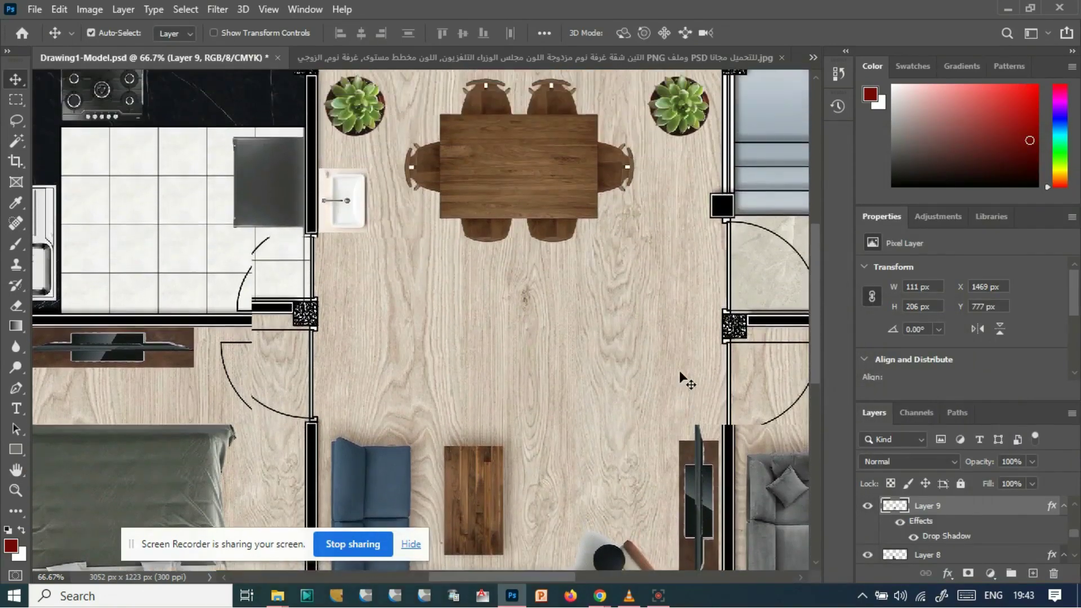
scroll(667, 342, "up", 3)
scroll(811, 259, "down", 5)
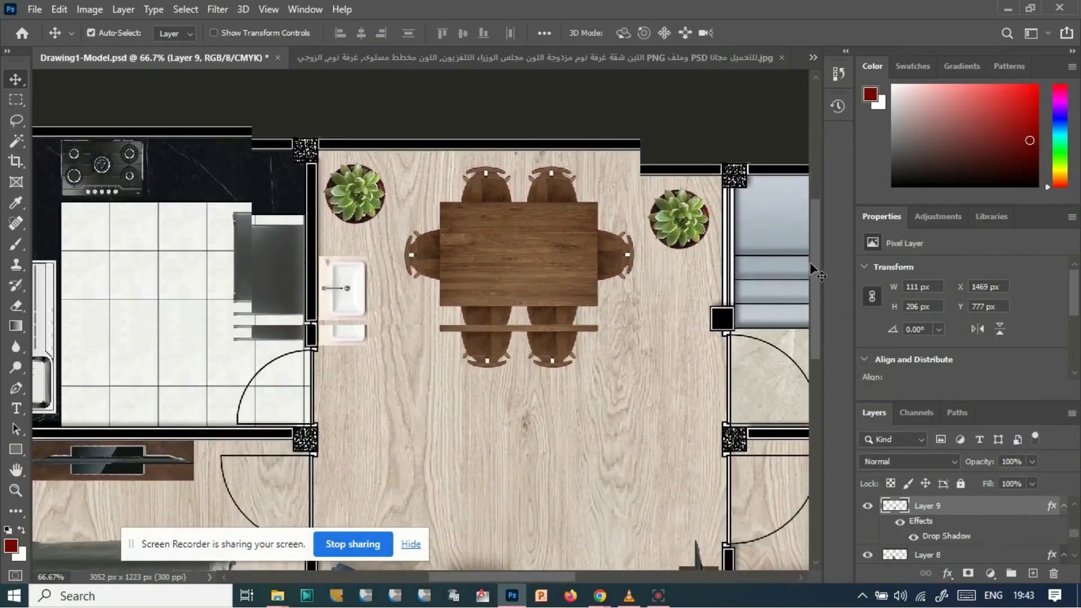
scroll(810, 279, "up", 1)
left_click(561, 178)
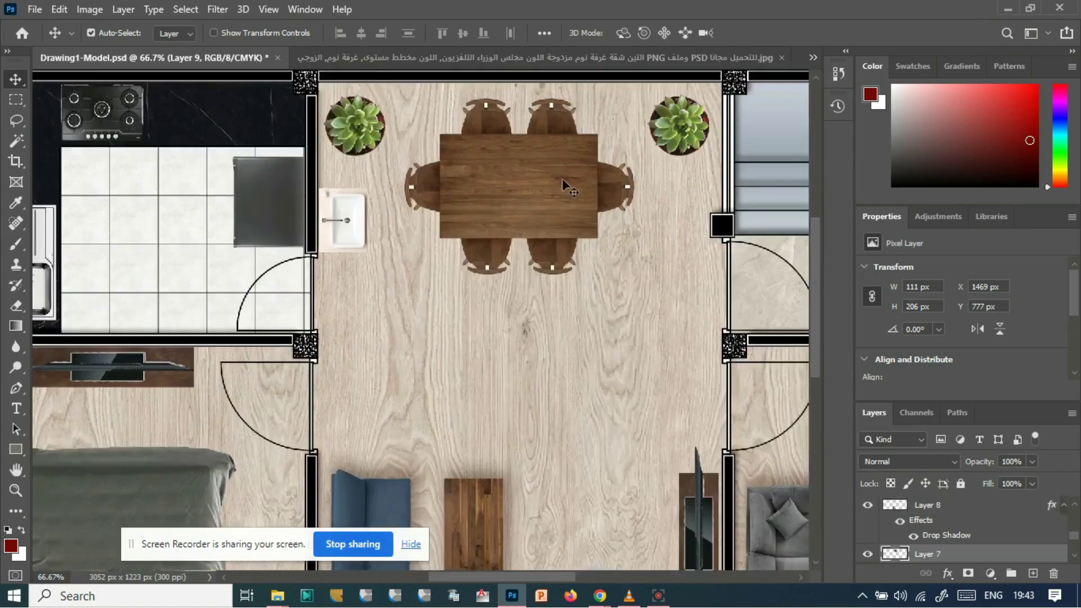
double_click(988, 554)
left_click_drag(524, 190, 688, 211)
left_click(458, 514)
left_click_drag(580, 220, 652, 342)
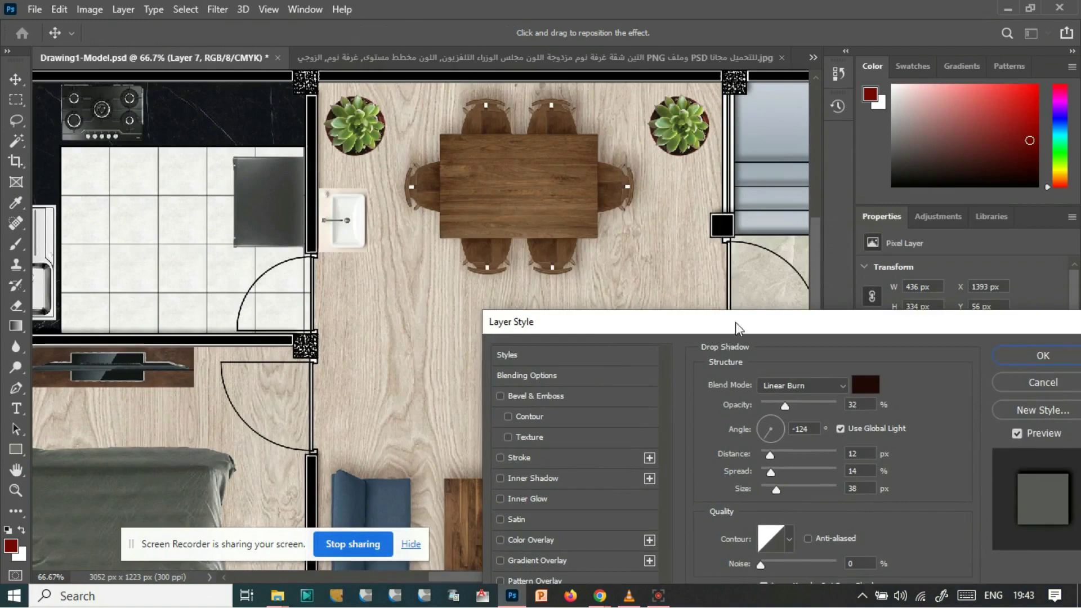
left_click_drag(738, 330, 476, 315)
left_click(786, 347)
- Apply a Linear Burn drop shadow with 32% opacity, 12 px distance and 14% spread to the kitchen refrigerator on Layer 11
left_click(1002, 505)
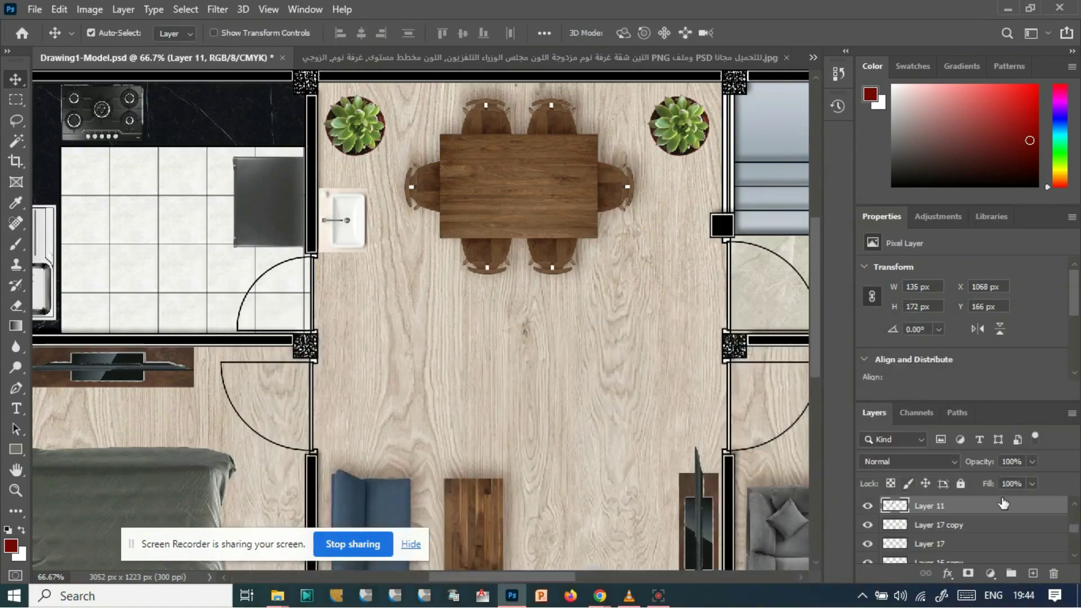
double_click(1005, 507)
left_click(338, 496)
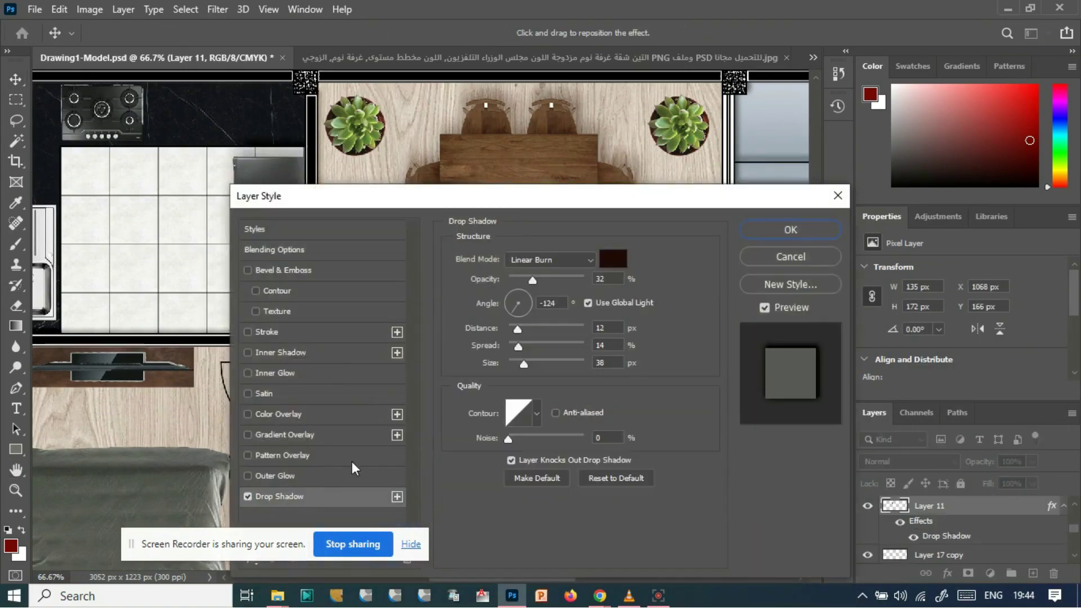
left_click(790, 229)
- Apply a drop shadow to the double bed on Layer 1 in the bedroom
scroll(501, 579, "left", 8)
scroll(394, 312, "down", 2)
scroll(394, 312, "down", 3)
left_click(897, 499)
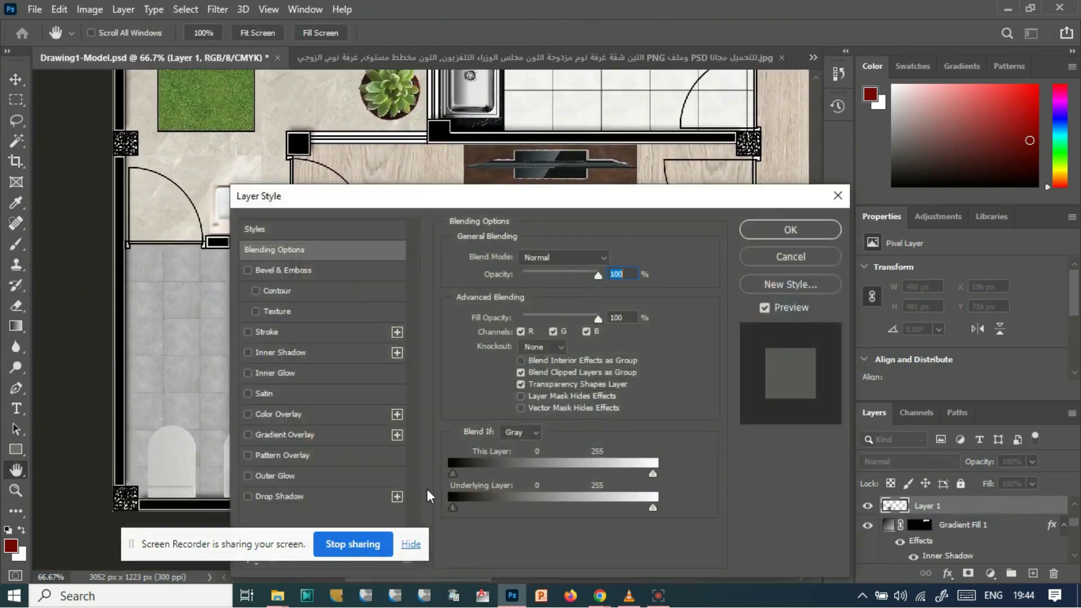
left_click(259, 499)
key("Return")
scroll(366, 387, "up", 4)
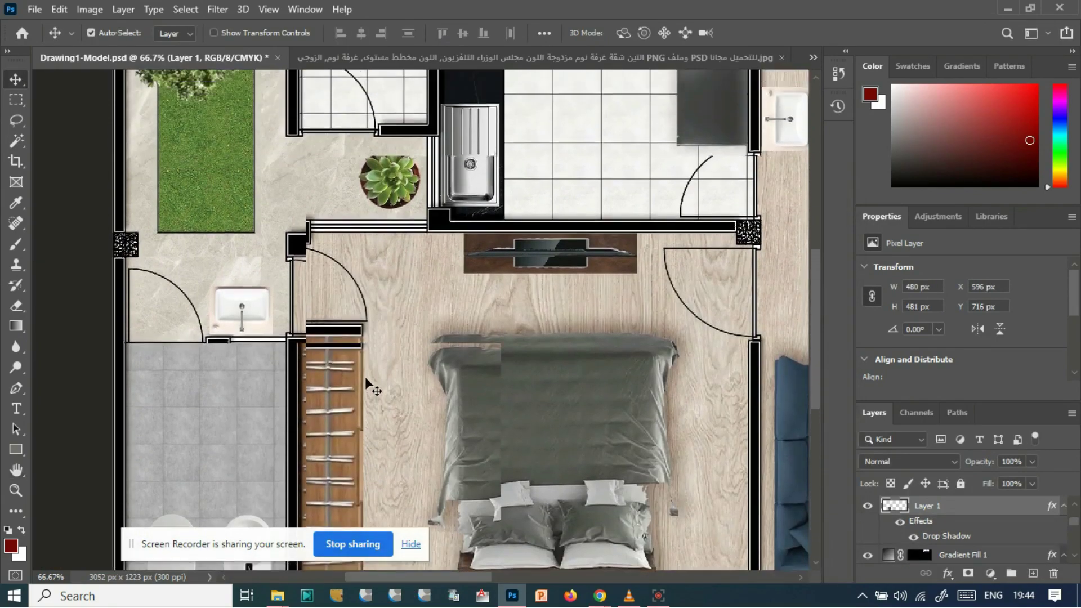
- Apply a drop shadow to the toilet fixtures on Layer 18 in the bathroom beside the bedroom wardrobe
scroll(365, 375, "down", 2)
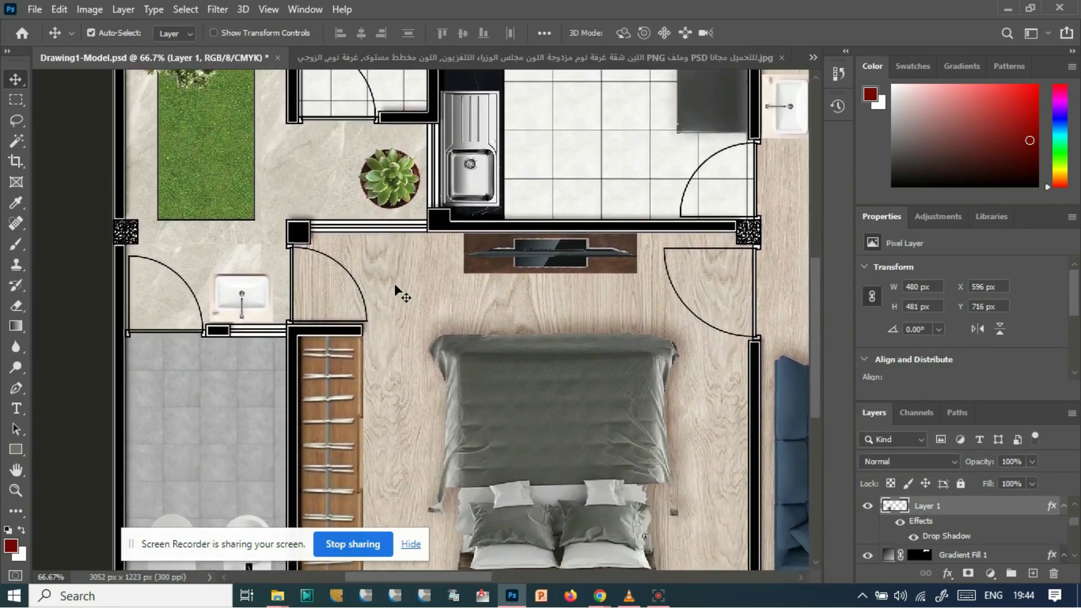
scroll(395, 284, "down", 3)
left_click(236, 393)
double_click(998, 509)
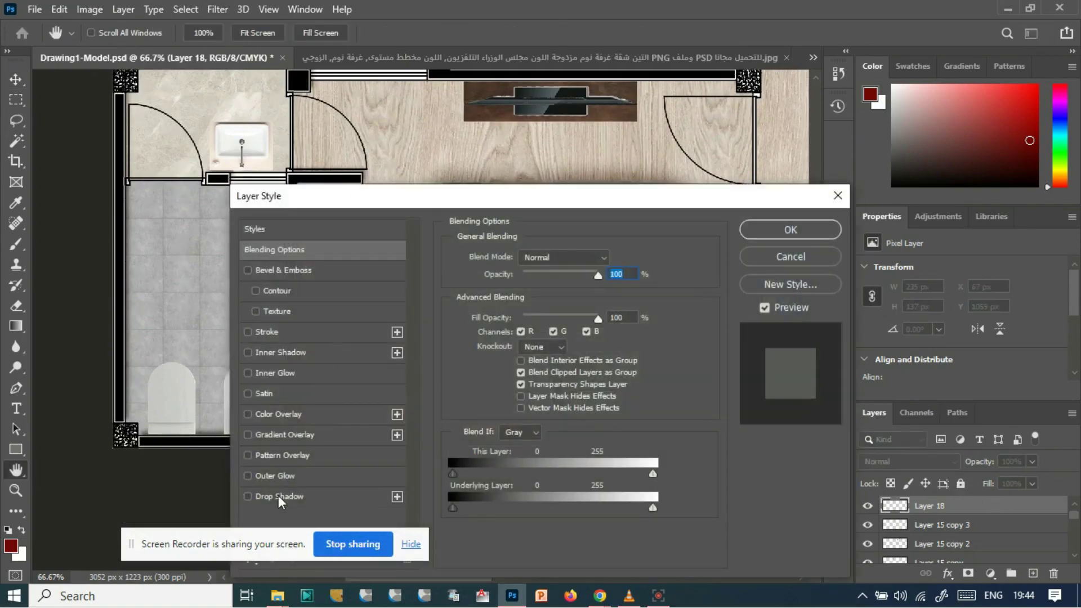
left_click(279, 494)
key("Return")
- Apply a drop shadow to the washbasin and toilet on Layer 19 in the bathroom beside the grey sofa's room
left_click_drag(471, 576, 656, 572)
left_click(687, 317)
double_click(999, 506)
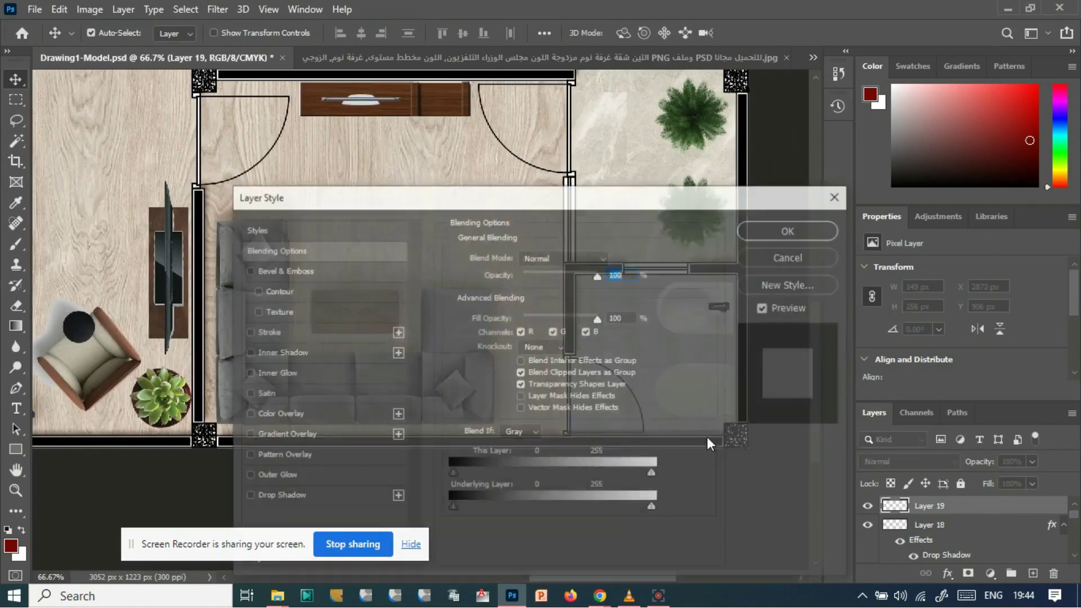
left_click(270, 493)
left_click(792, 234)
scroll(507, 388, "up", 5)
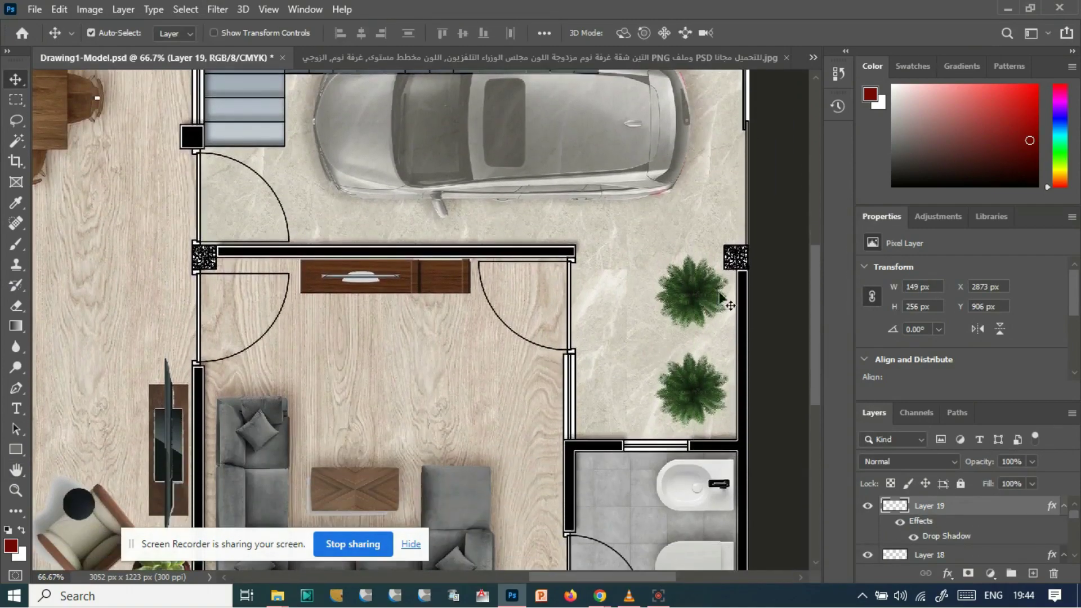
- Apply drop shadows with 32% opacity and 12 px distance to the two plants behind the car, on Layer 14 copy and Layer 14
left_click(685, 297)
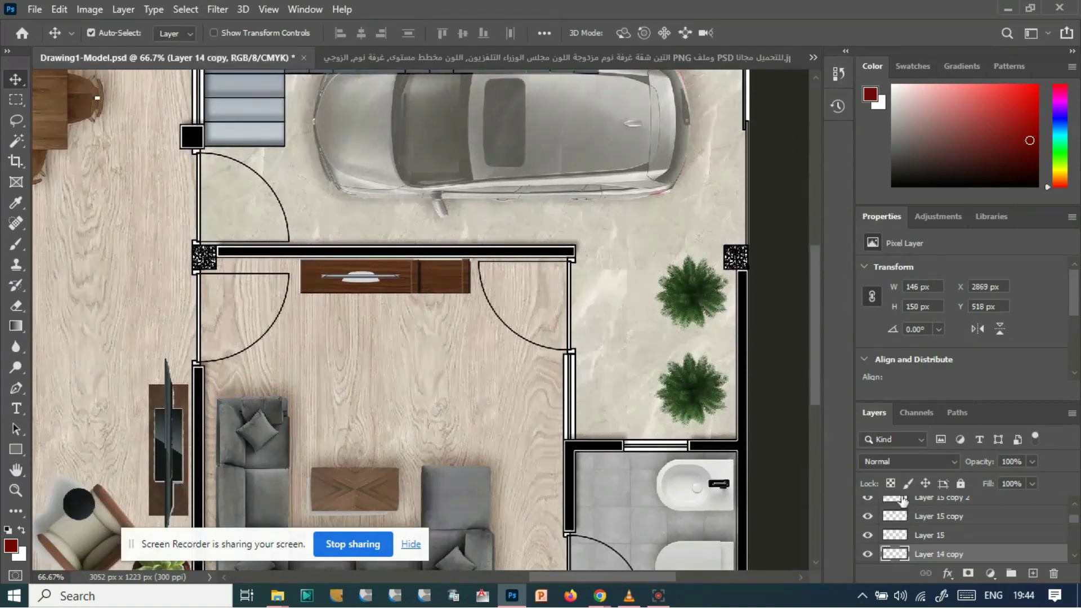
double_click(988, 556)
left_click(273, 499)
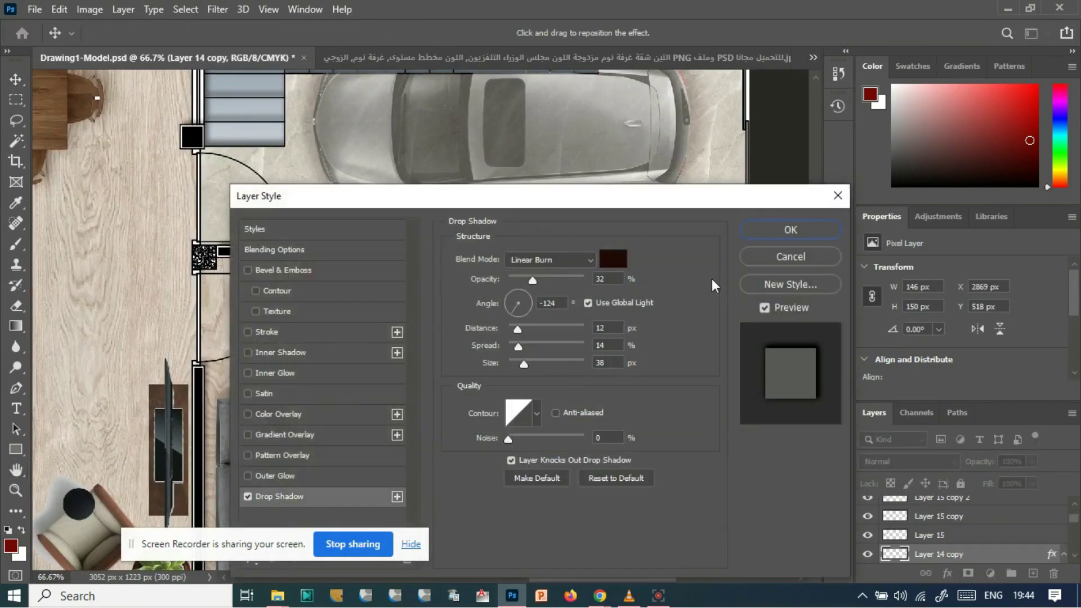
left_click(784, 237)
left_click(987, 554)
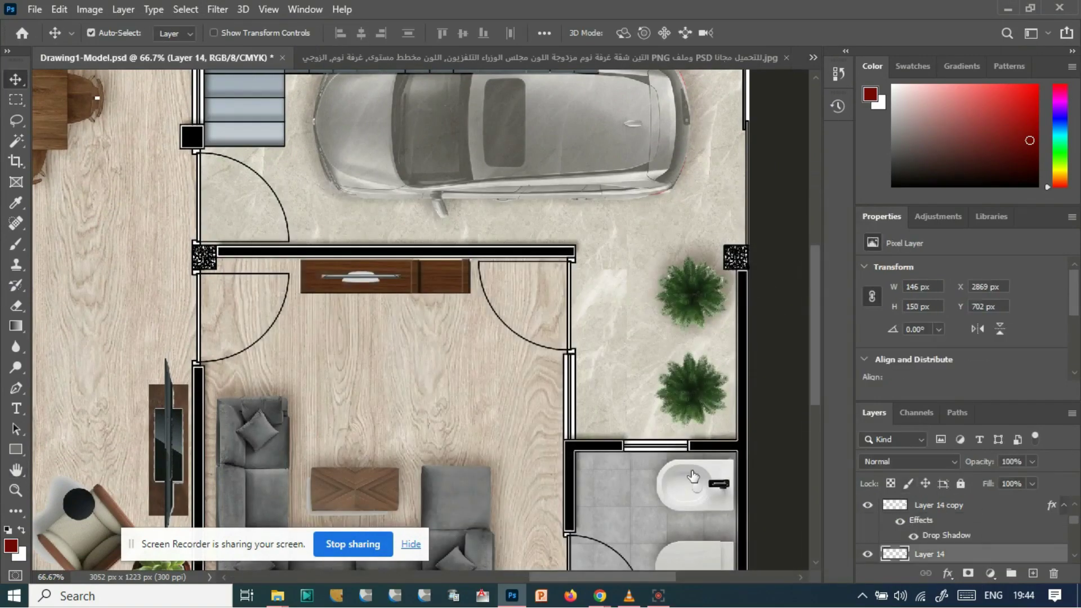
double_click(986, 554)
left_click(274, 498)
left_click(789, 228)
- Apply drop shadows to the two potted succulents flanking the dining table, on Layer 15 copy 2 and Layer 15 copy
left_click_drag(666, 576, 567, 576)
scroll(405, 459, "up", 3)
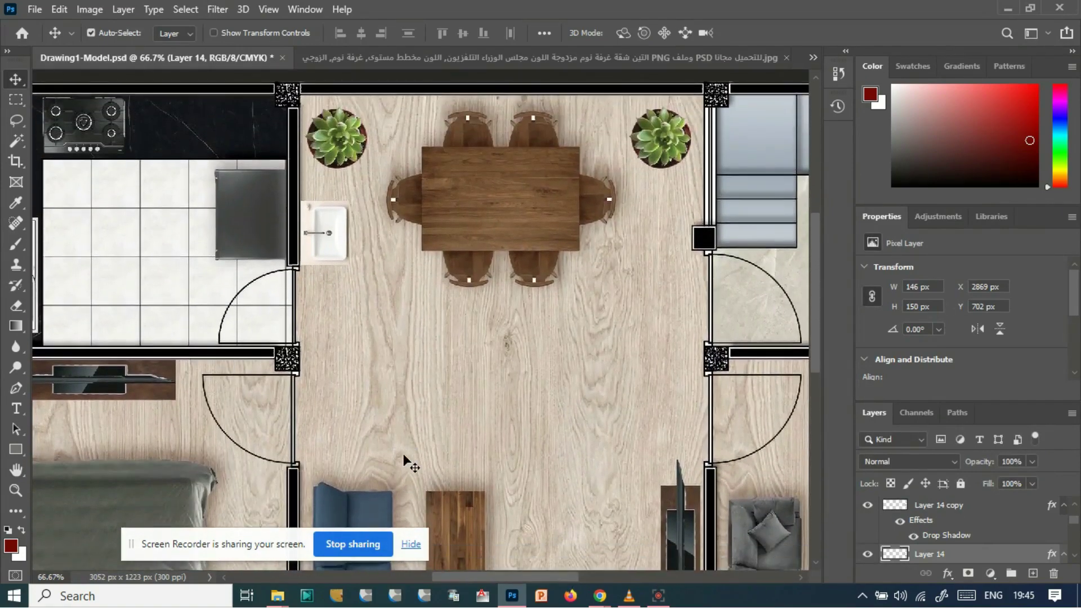
left_click(666, 127)
double_click(1018, 513)
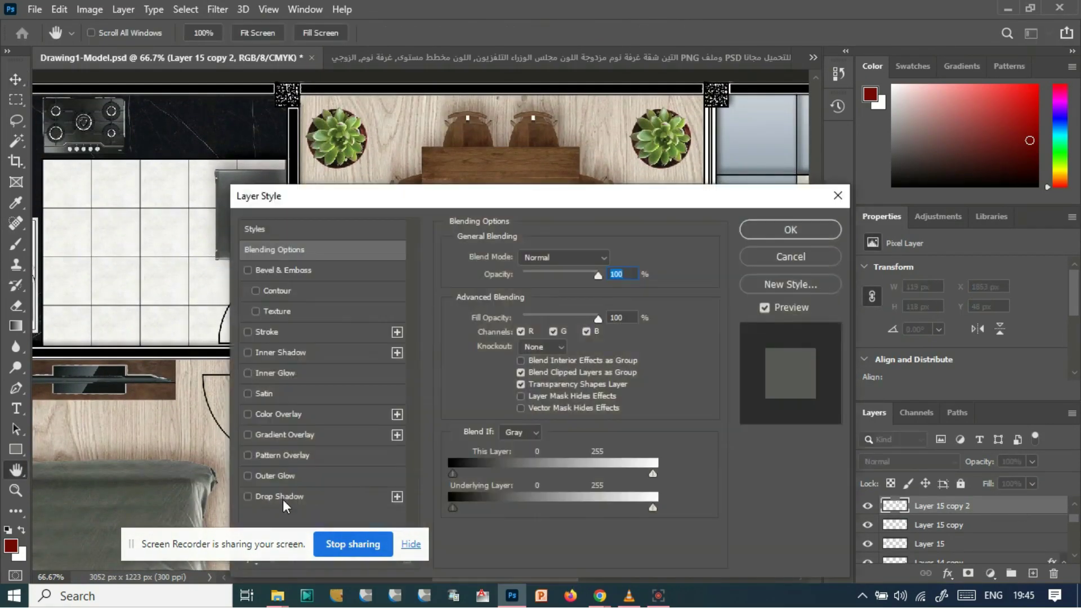
left_click(274, 497)
left_click(788, 226)
left_click(366, 151)
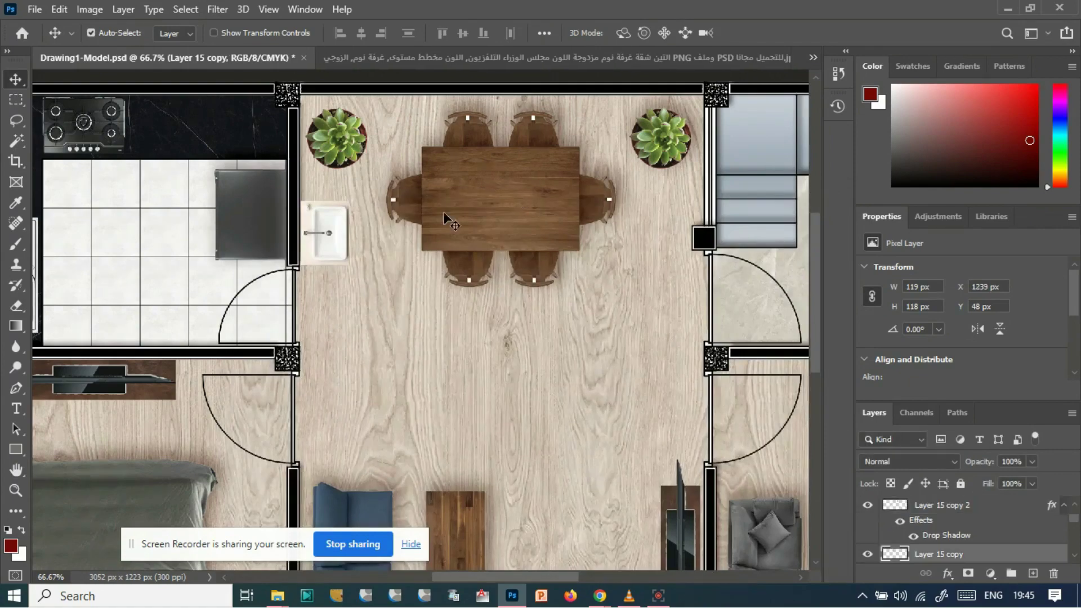
double_click(993, 557)
left_click(287, 497)
left_click(790, 230)
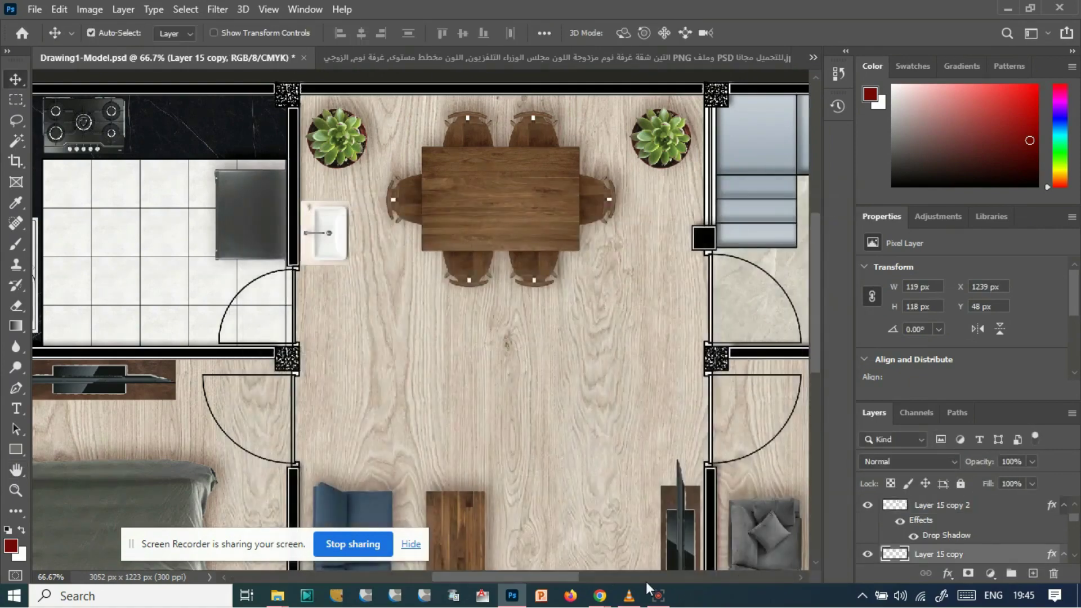
- Apply drop shadows to the dining area washbasin on Layer 20 copy and the garden passage washbasin on Layer 20
scroll(484, 253, "left", 5)
left_click(481, 257)
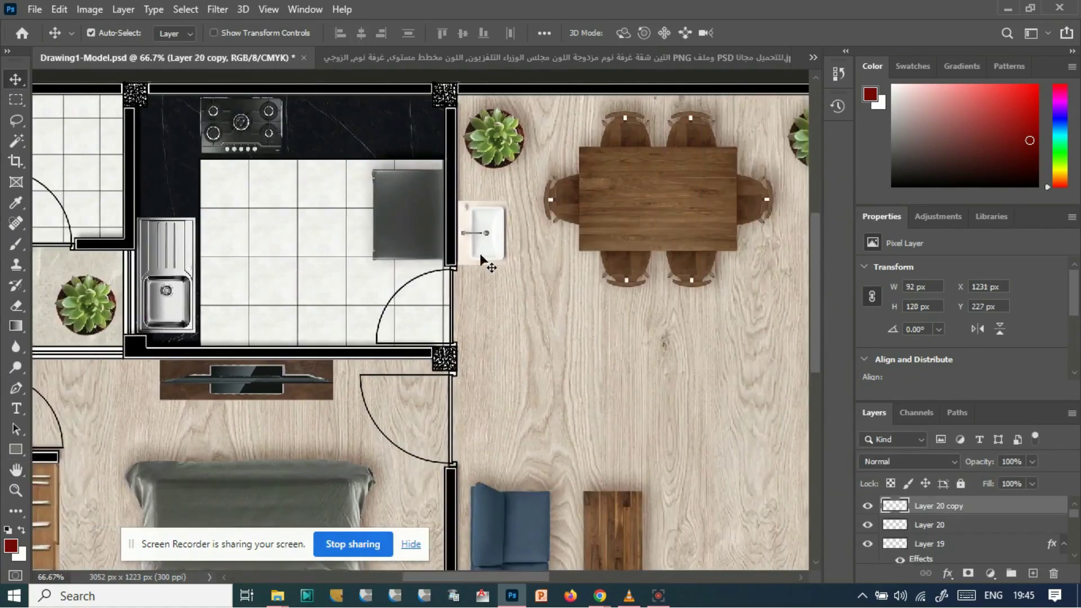
double_click(1013, 514)
left_click(288, 500)
left_click(790, 231)
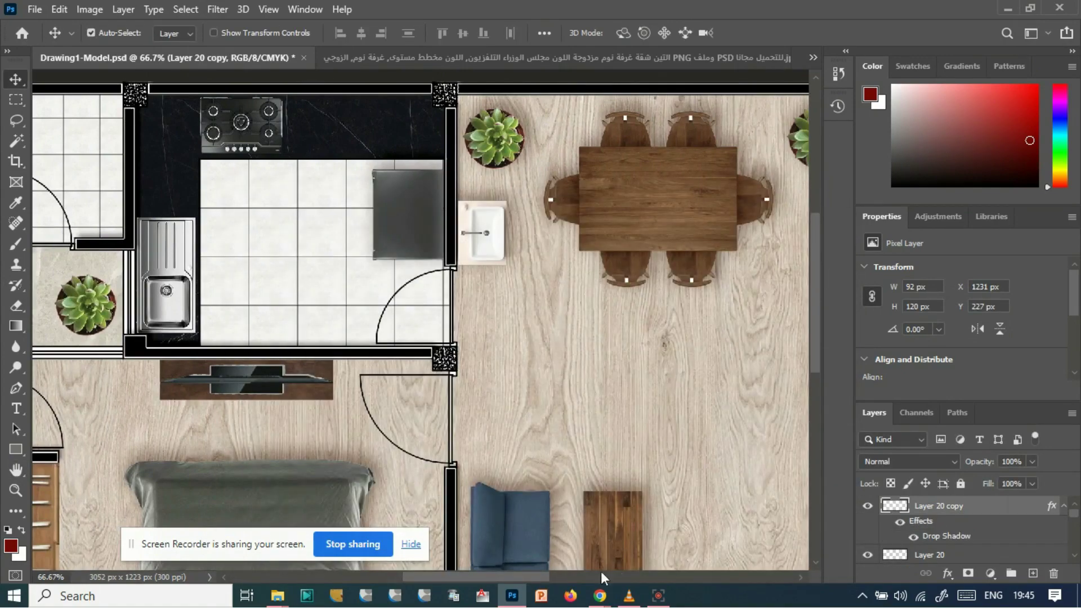
scroll(605, 562, "left", 5)
left_click(960, 554)
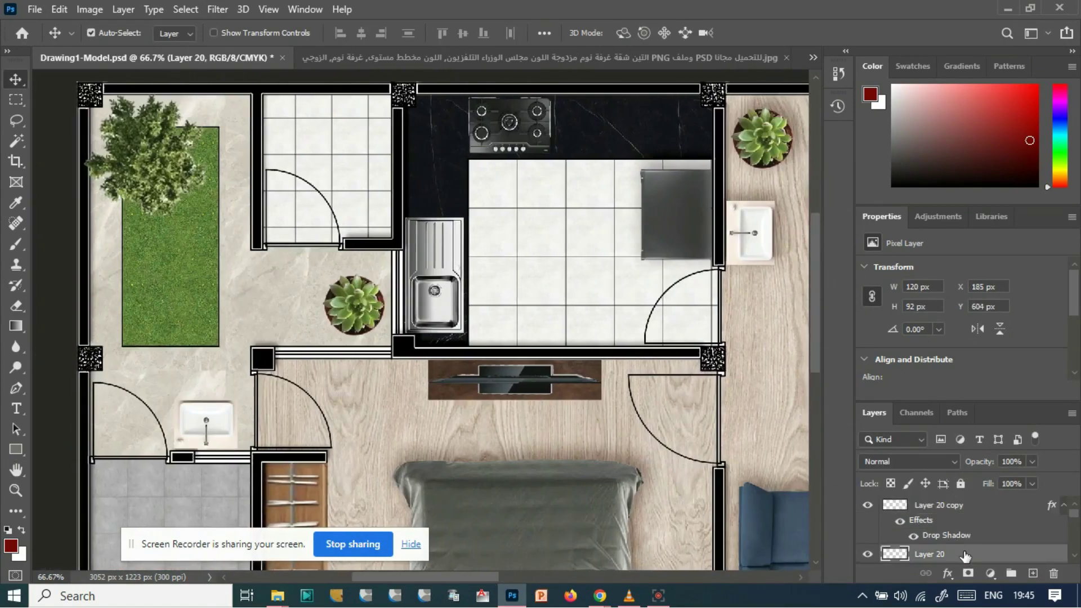
double_click(973, 556)
left_click(288, 495)
left_click(788, 228)
- Deselect all layers and review the shadows across the complete floor plan
scroll(542, 284, "down", 10)
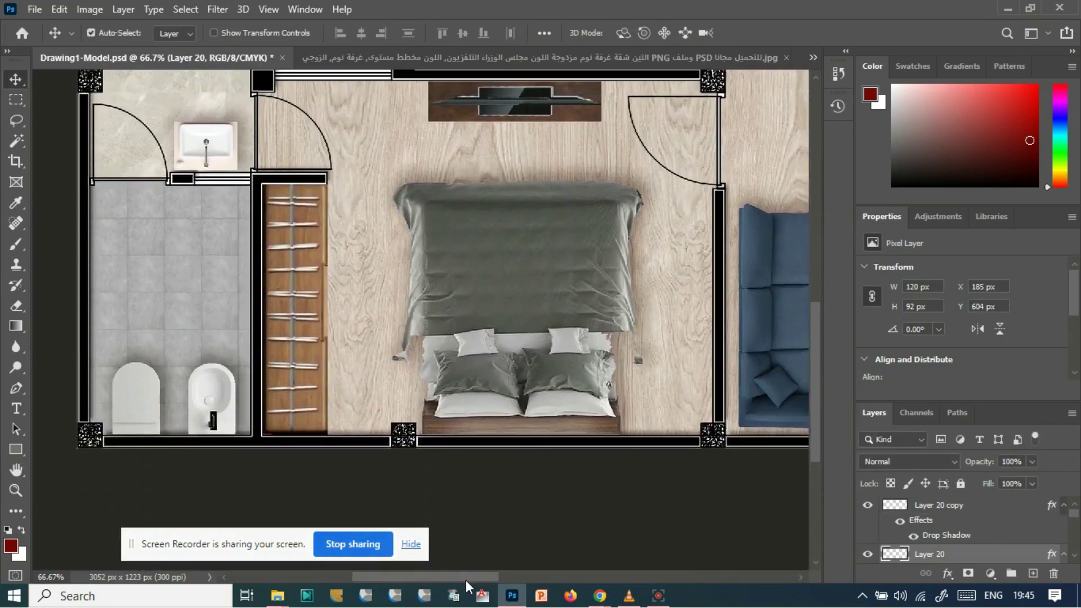
left_click_drag(465, 580, 579, 579)
scroll(526, 514, "up", 5)
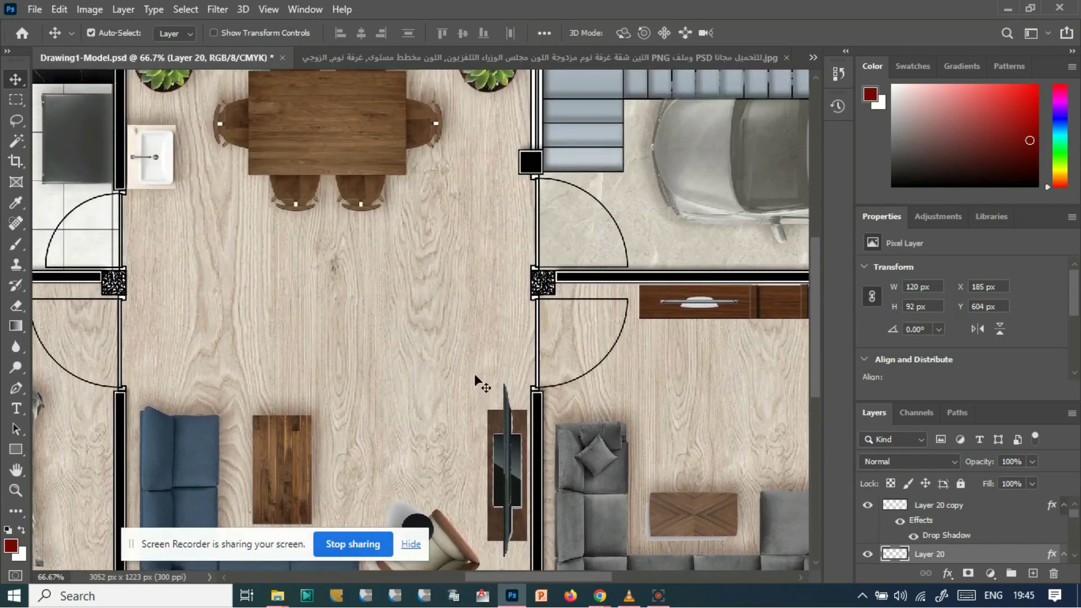
key("ctrl+minus")
key("ctrl+minus")
key("ctrl+minus")
left_click(208, 134)
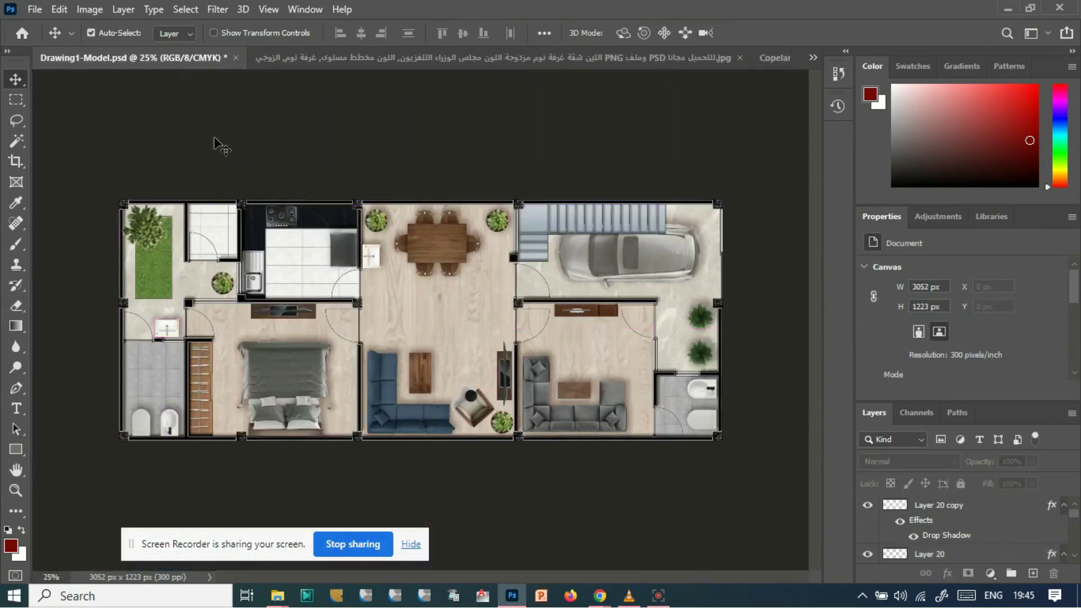
- Save a JPEG copy of the floor plan as Drawing1-Model in the NEW folder on the computer, keeping the offered JPEG options
key("ctrl+shift+s")
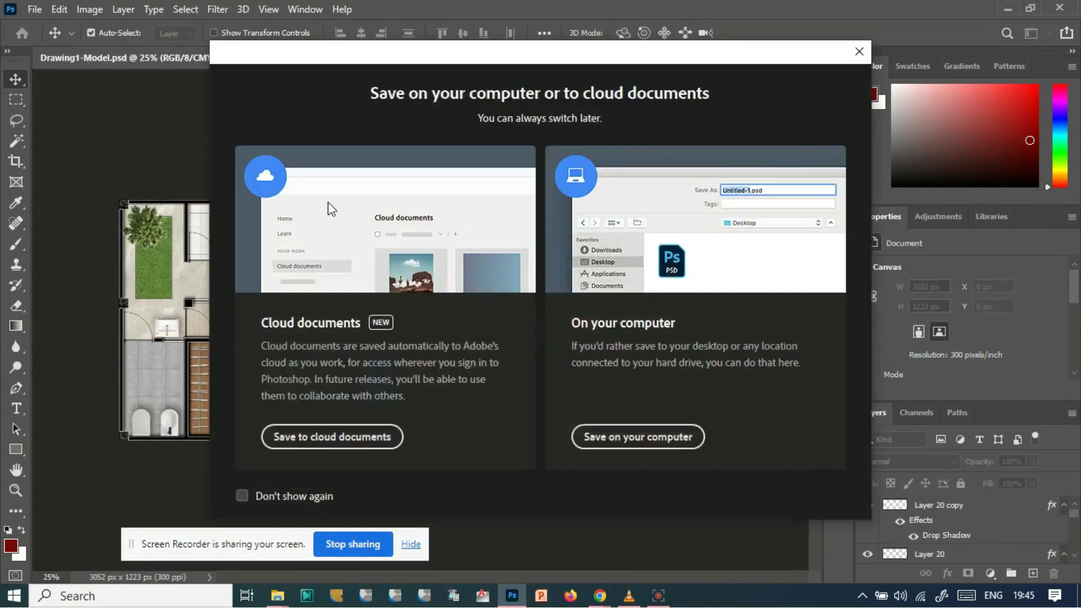
left_click(625, 437)
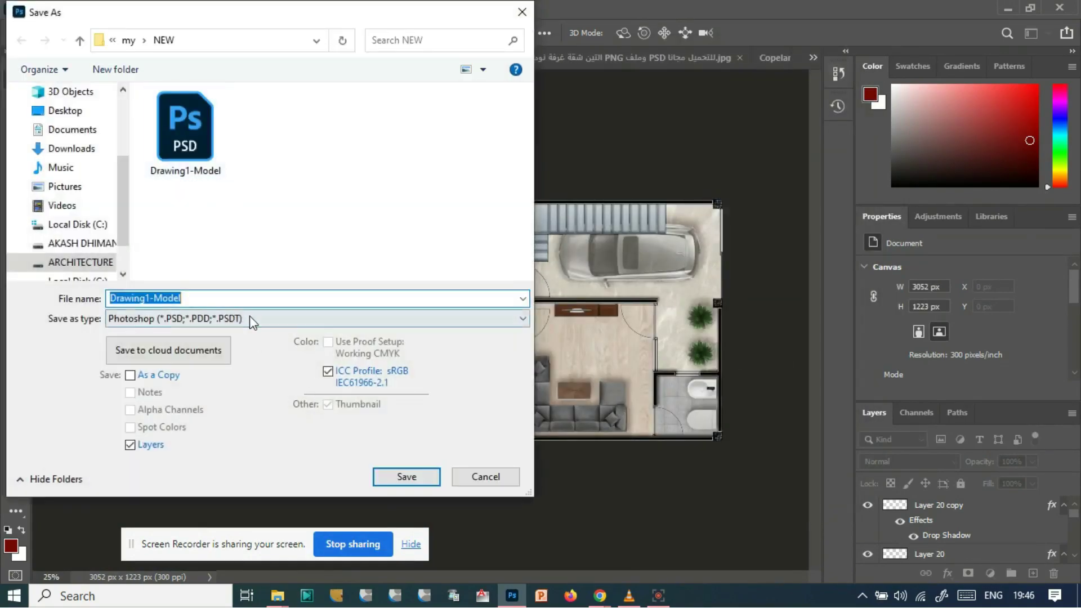
left_click(252, 318)
left_click(160, 443)
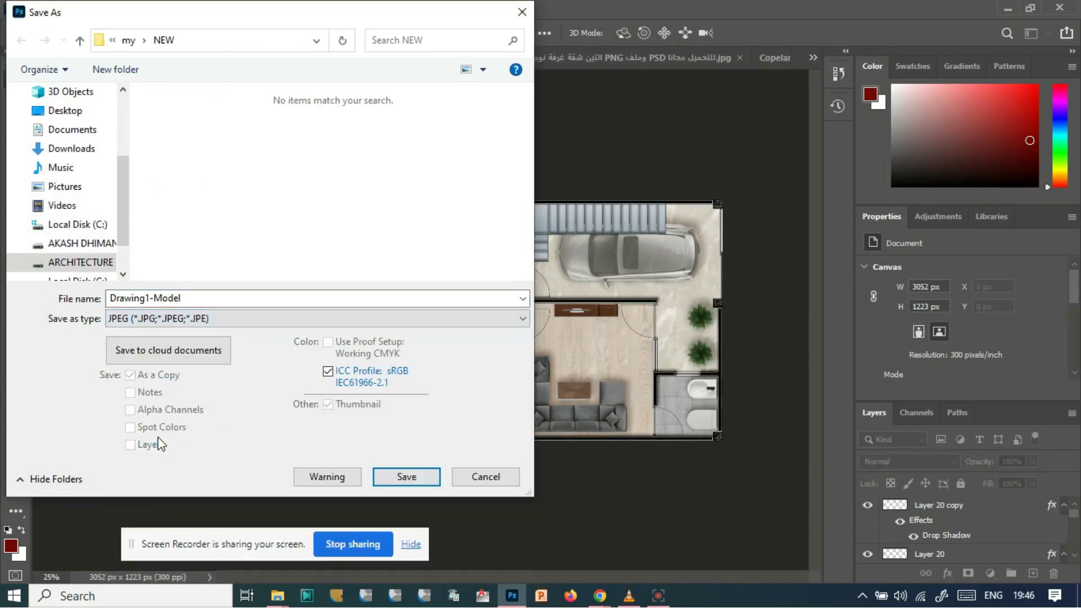
left_click(415, 479)
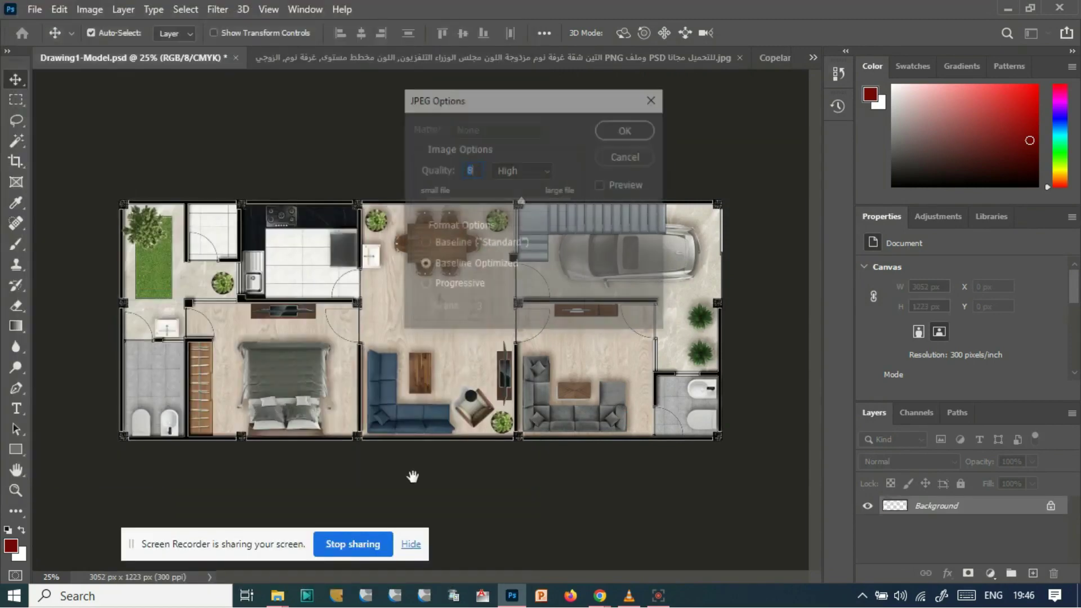
left_click(628, 133)
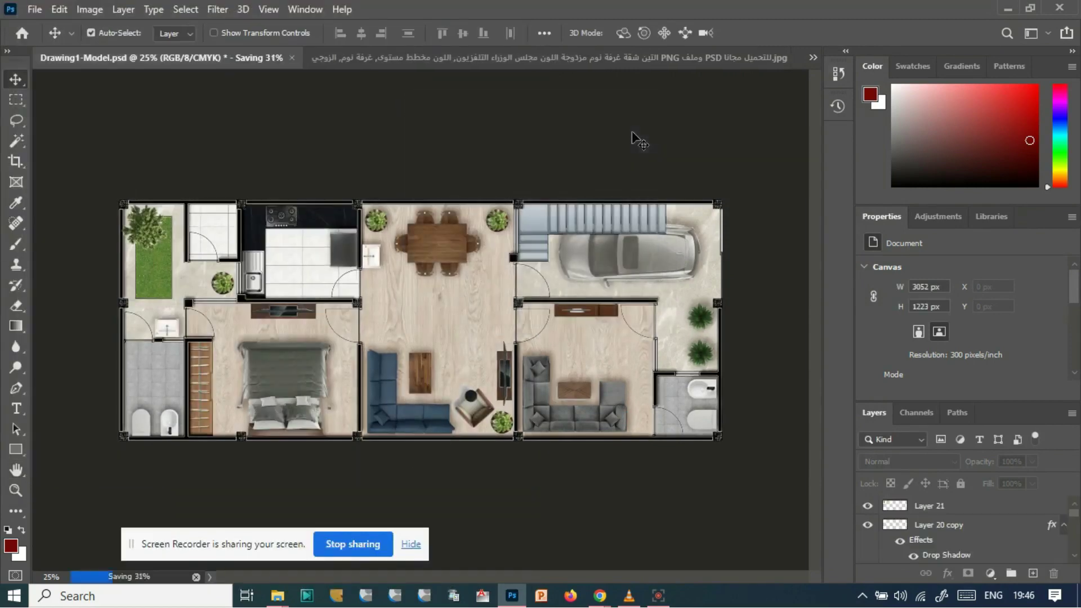
- Switch to File Explorer, open the exported Drawing1-Model.jpg from the NEW folder and inspect the rendered floor plan closely
mouse_move(278, 595)
left_click(278, 526)
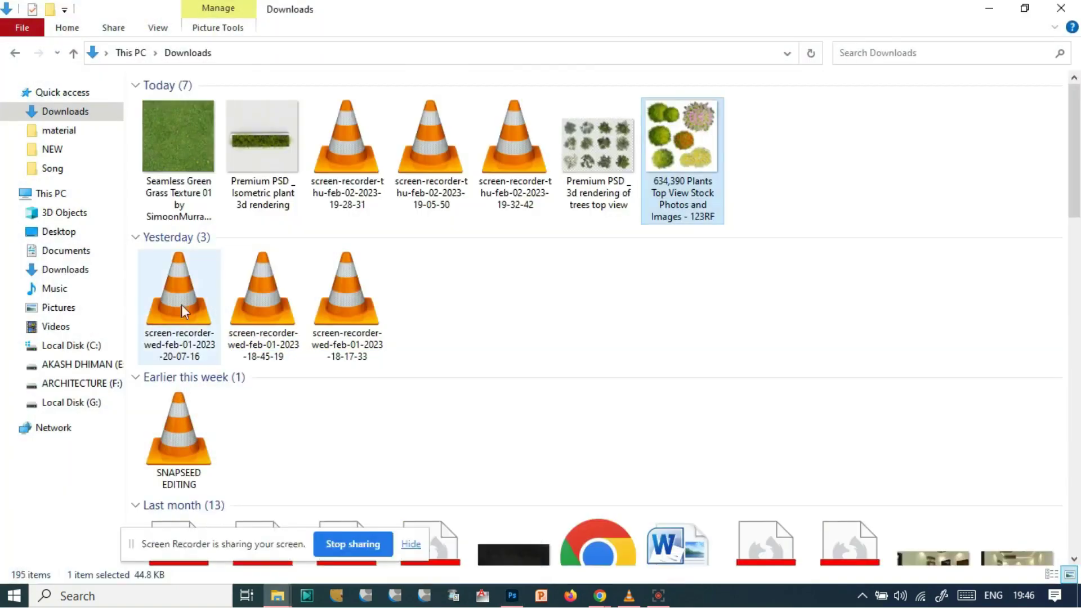
left_click(82, 145)
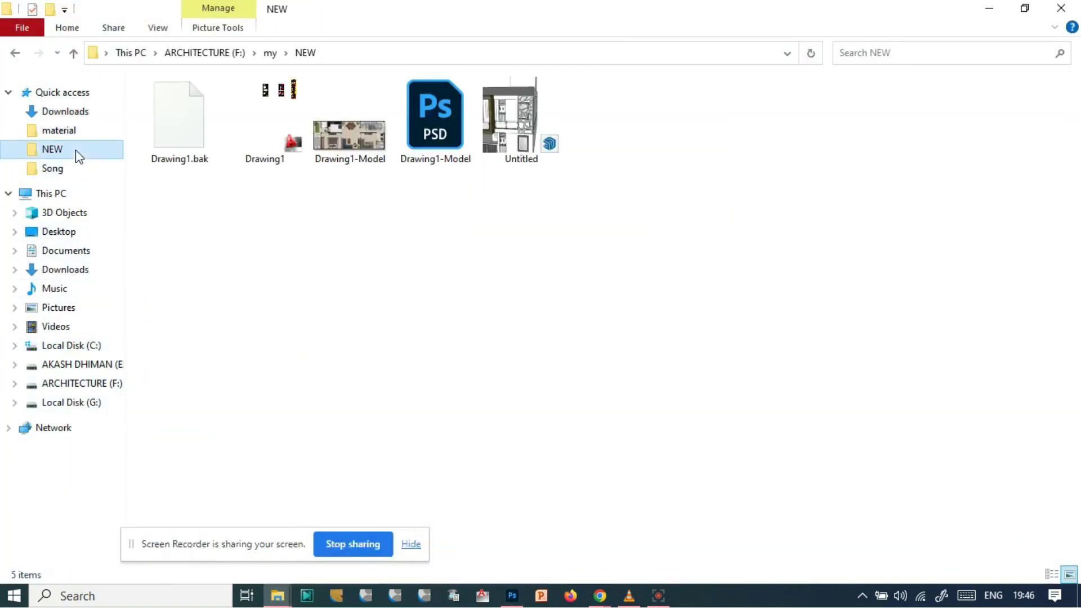
double_click(361, 150)
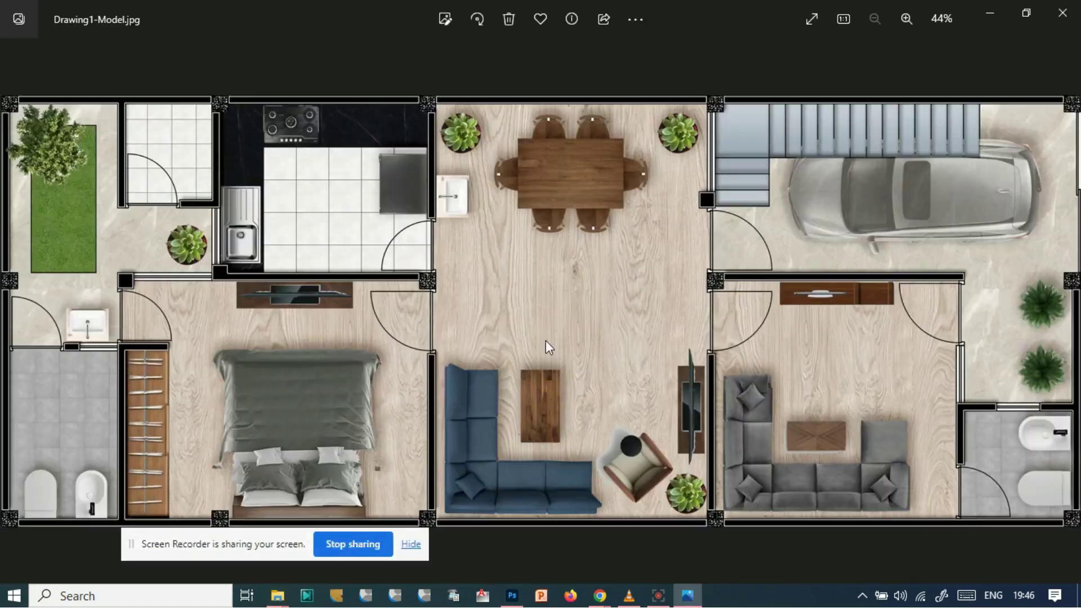
scroll(709, 333, "up", 2)
scroll(606, 319, "down", 2)
scroll(417, 280, "up", 2)
scroll(510, 289, "down", 2)
scroll(510, 288, "down", 2)
scroll(842, 355, "up", 2)
scroll(675, 332, "down", 3)
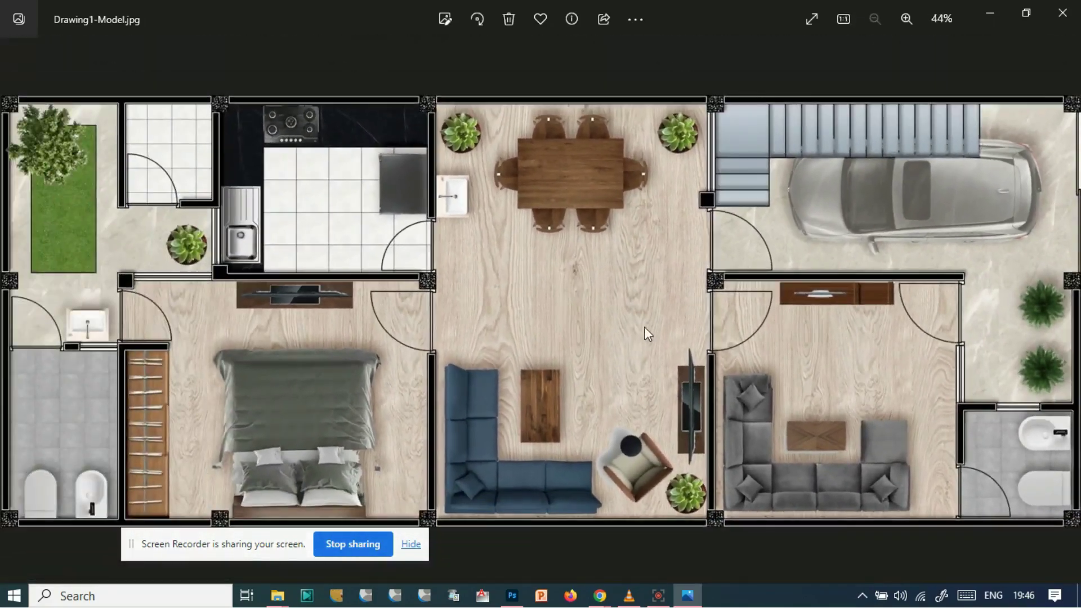